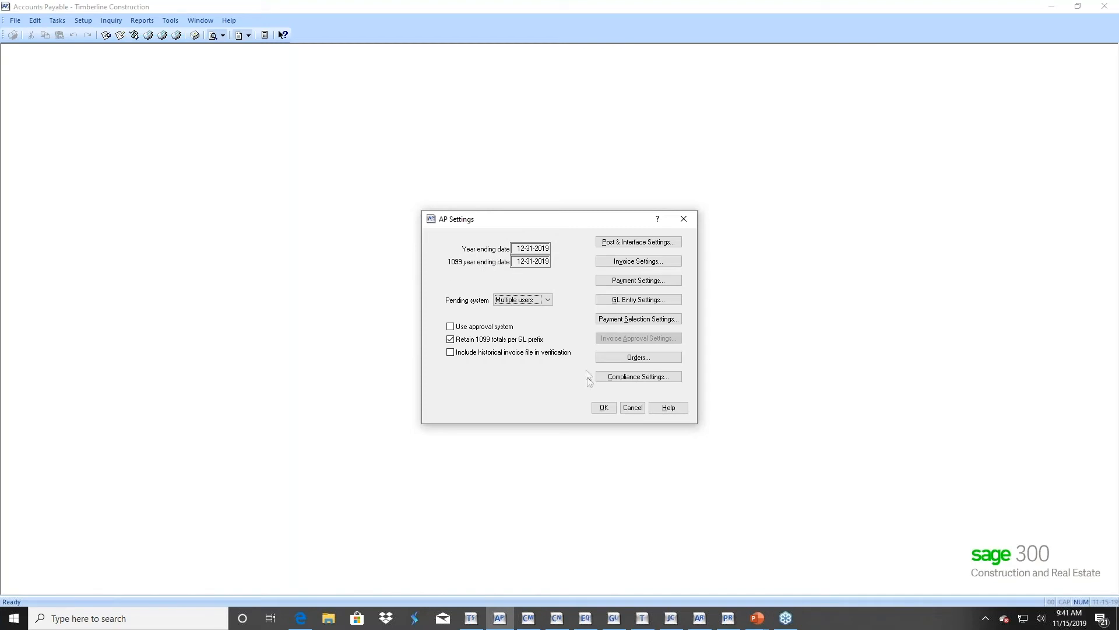
Leave the AP settings, then review the 1099 settings of vendor A-1 Electric Company in Vendor Setup
{"action": "left_click", "coordinate": [632, 408]}
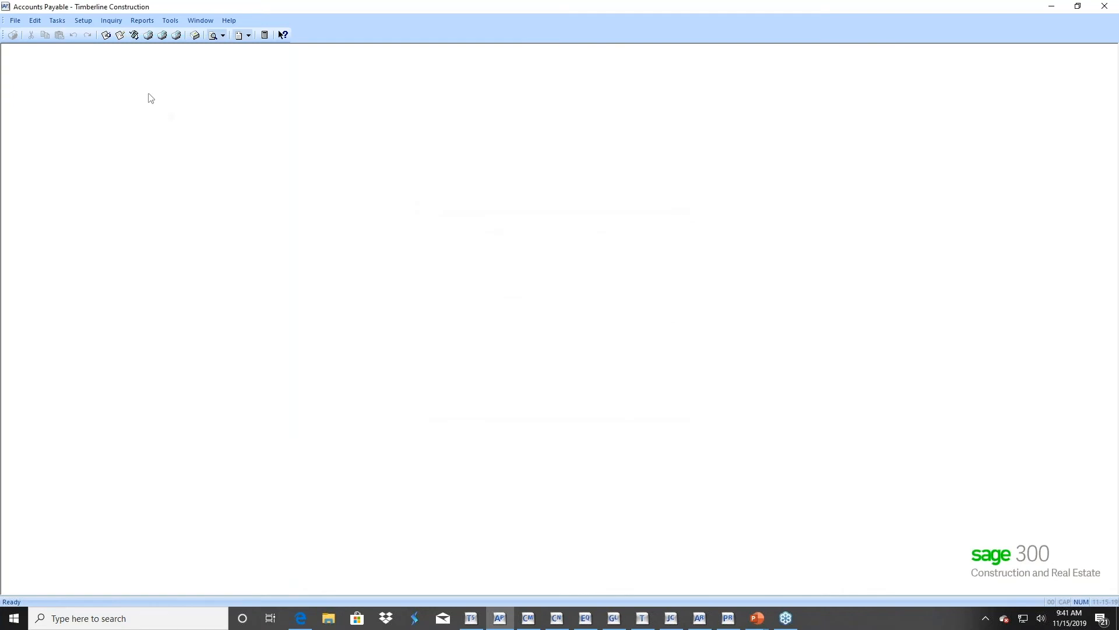
{"action": "left_click", "coordinate": [84, 20]}
{"action": "left_click", "coordinate": [92, 34]}
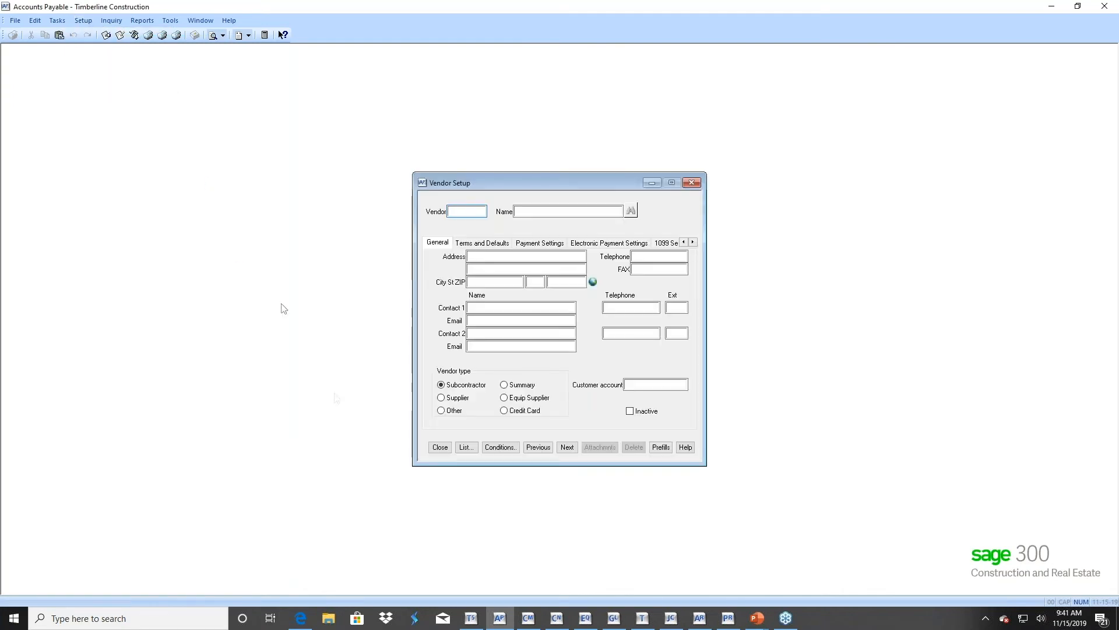
{"action": "left_click", "coordinate": [567, 447]}
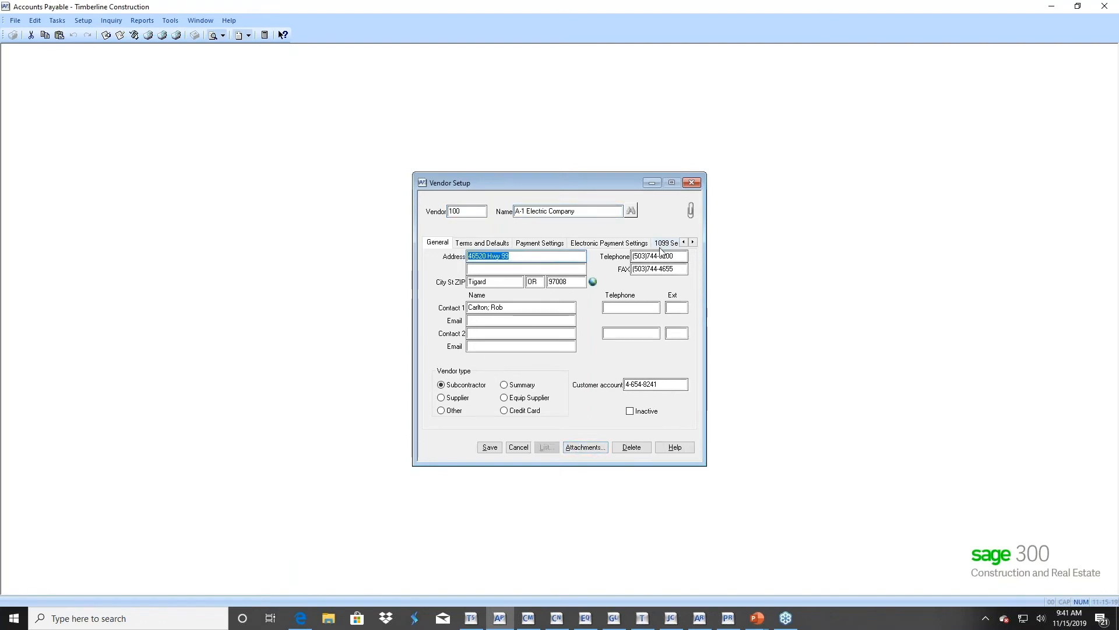
{"action": "left_click", "coordinate": [692, 242]}
{"action": "left_click", "coordinate": [693, 242]}
{"action": "left_click", "coordinate": [580, 245]}
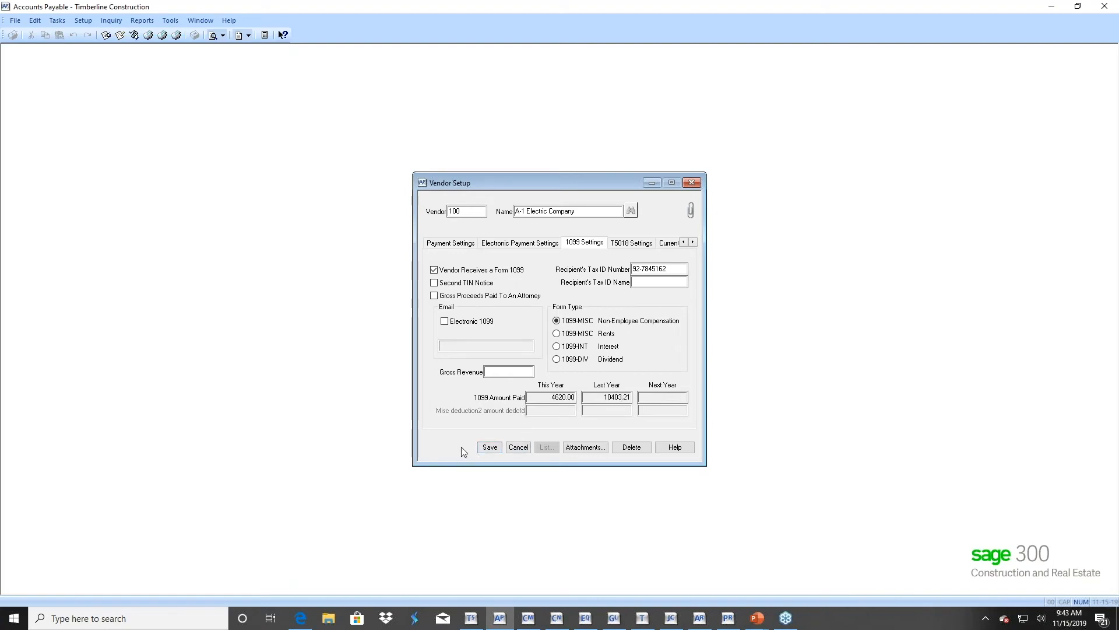
{"action": "left_click", "coordinate": [516, 449]}
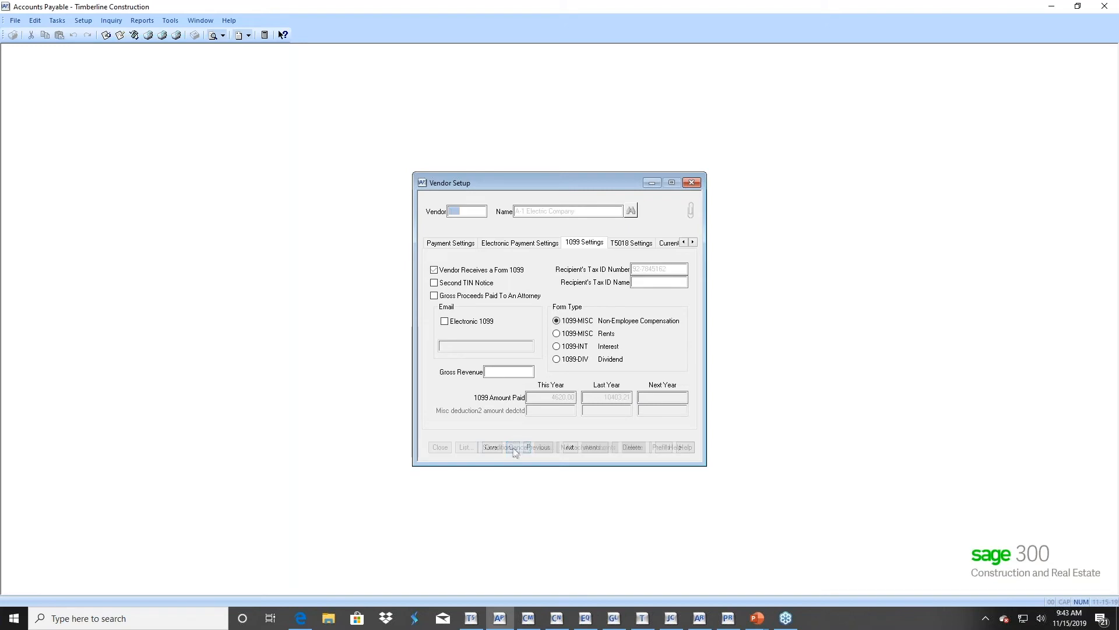
{"action": "left_click", "coordinate": [441, 449]}
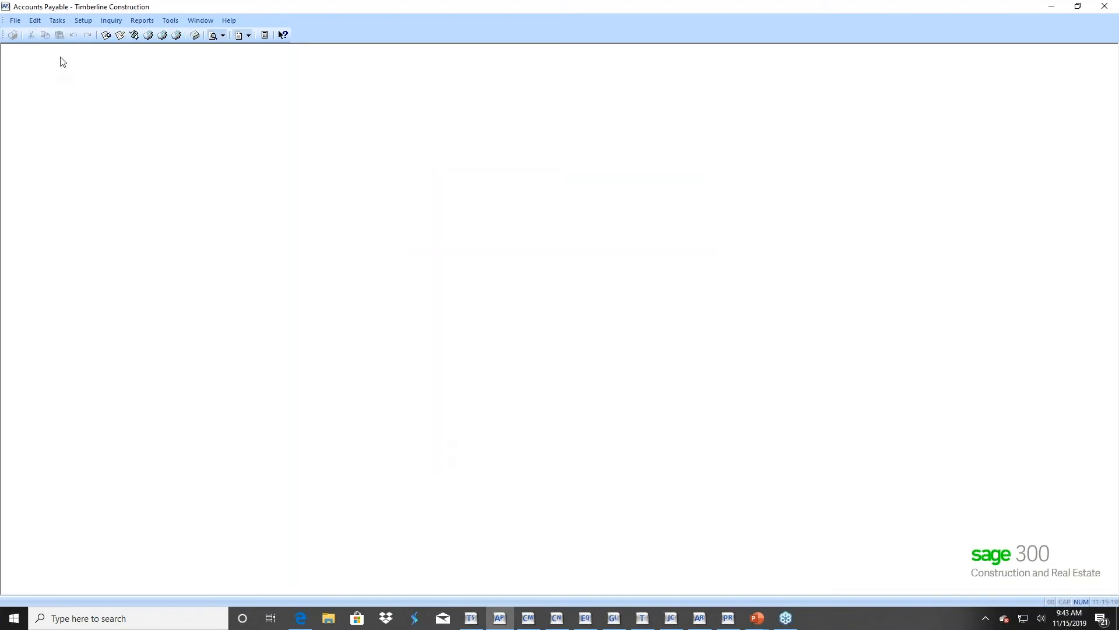
Review the purchase and payment totals by year for vendor A-1 Electric Company, then close Vendor Setup
{"action": "left_click", "coordinate": [57, 21]}
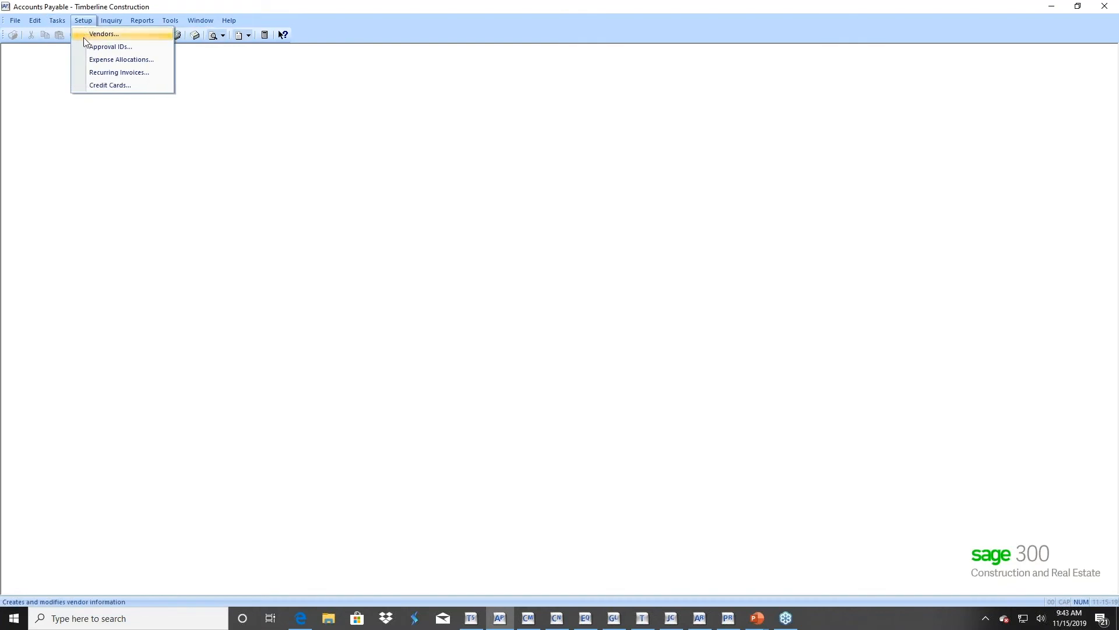
{"action": "left_click", "coordinate": [85, 36]}
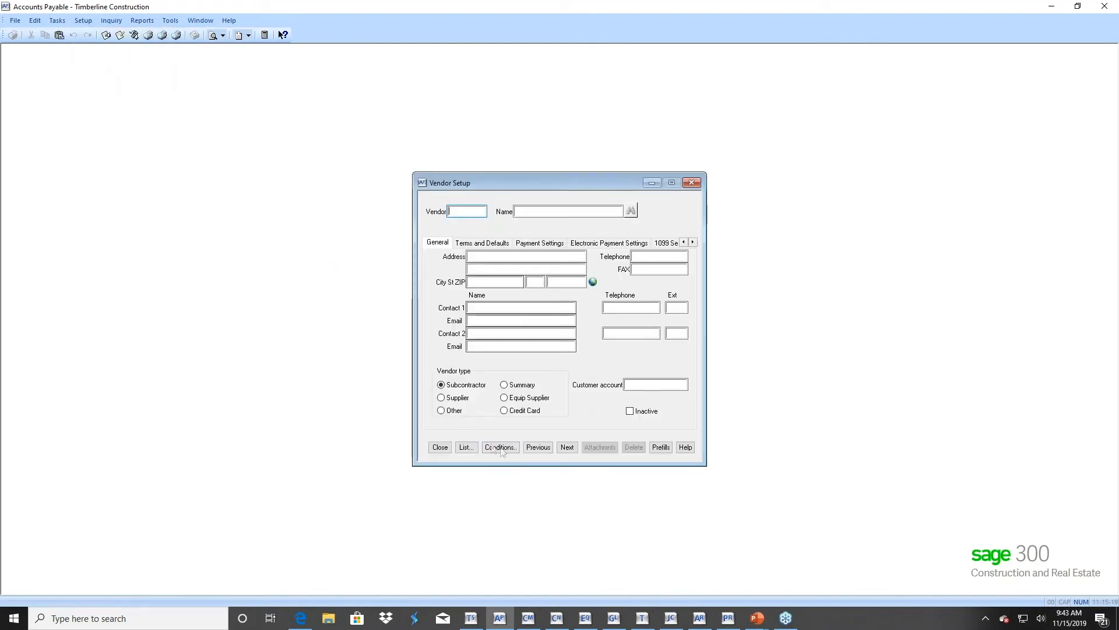
{"action": "left_click", "coordinate": [562, 447]}
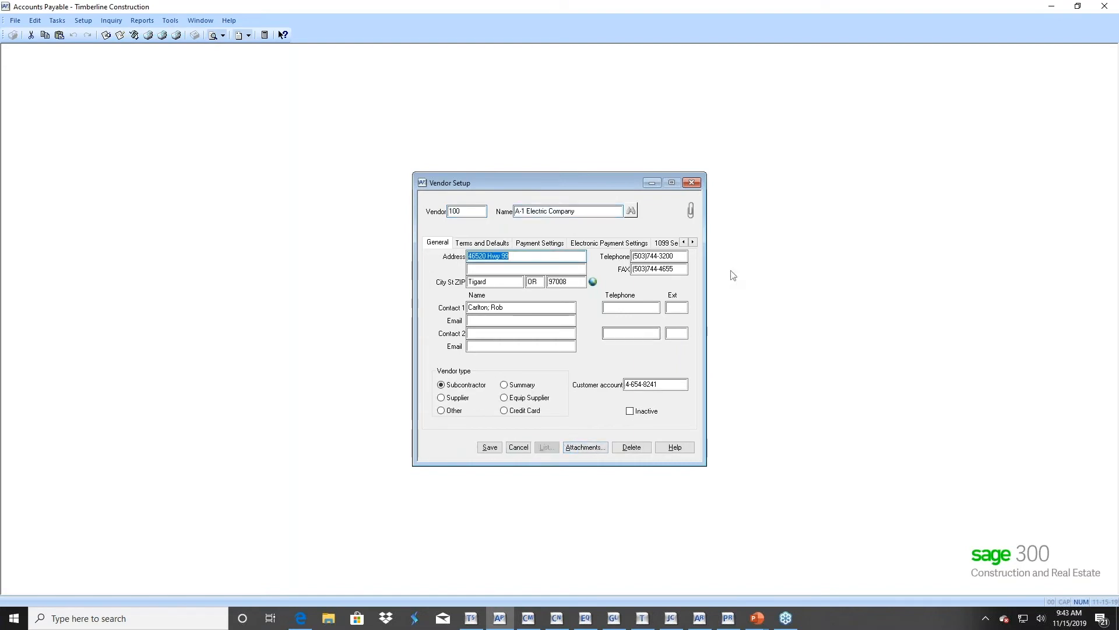
{"action": "left_click", "coordinate": [693, 243]}
{"action": "left_click", "coordinate": [693, 242]}
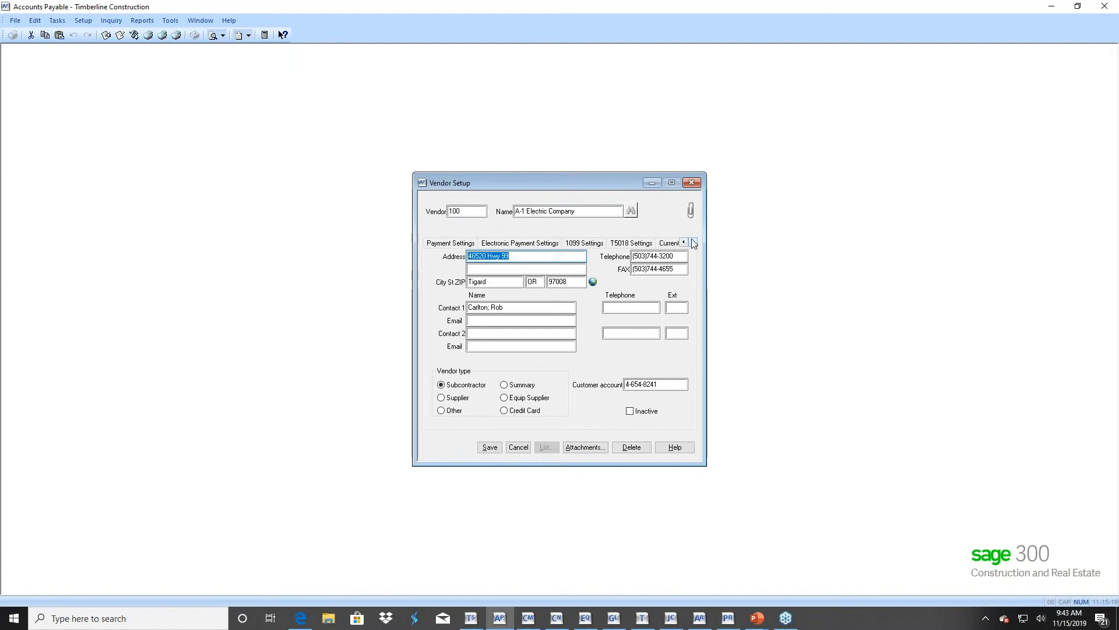
{"action": "left_click", "coordinate": [693, 242]}
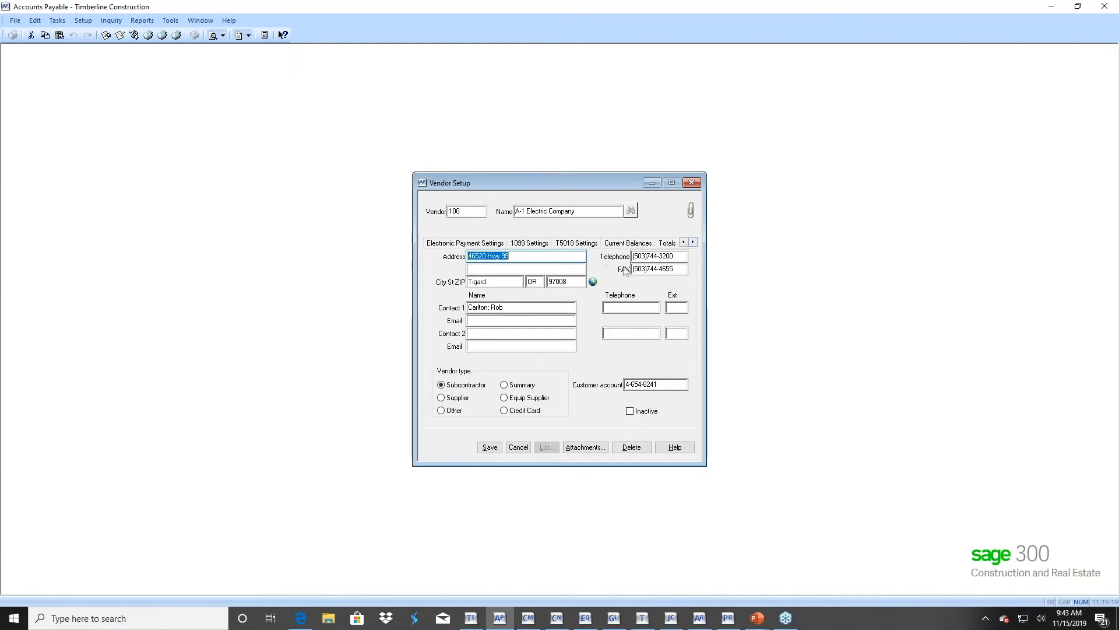
{"action": "left_click", "coordinate": [667, 243]}
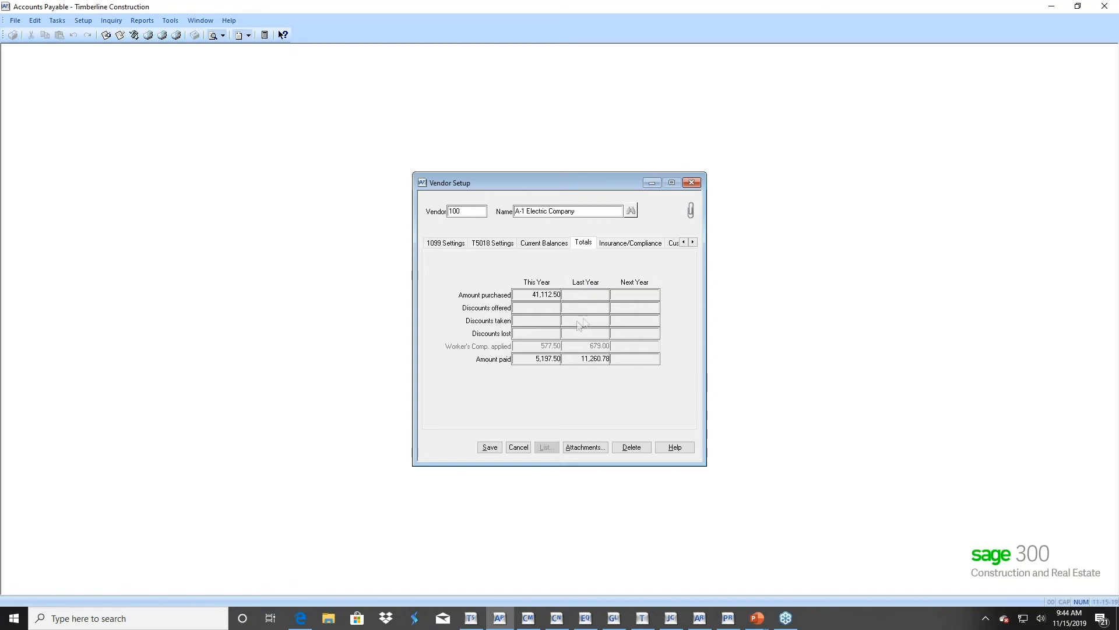
{"action": "left_click", "coordinate": [518, 447]}
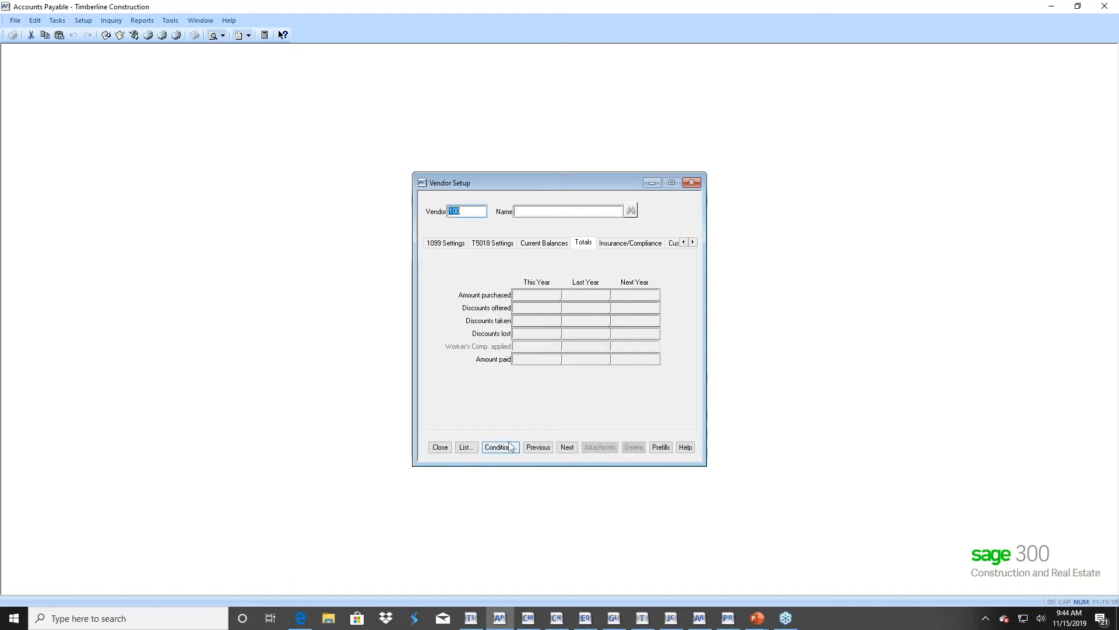
{"action": "left_click", "coordinate": [440, 447]}
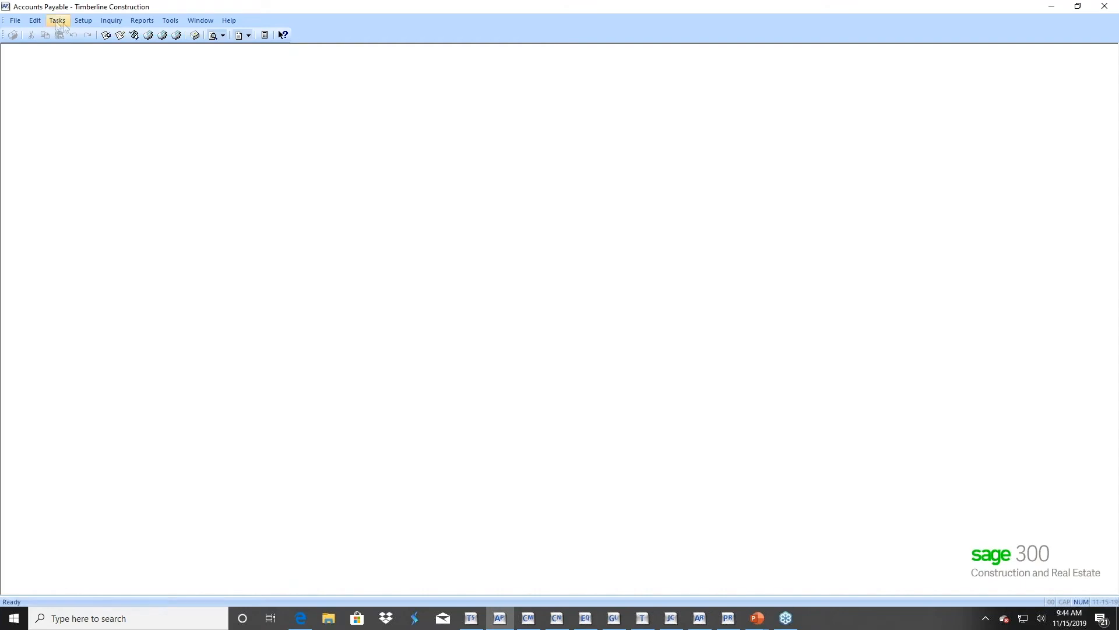
Reopen A-1 Electric Company's vendor record at its 1099 settings, then switch to the PowerPoint slide show
{"action": "left_click", "coordinate": [82, 27]}
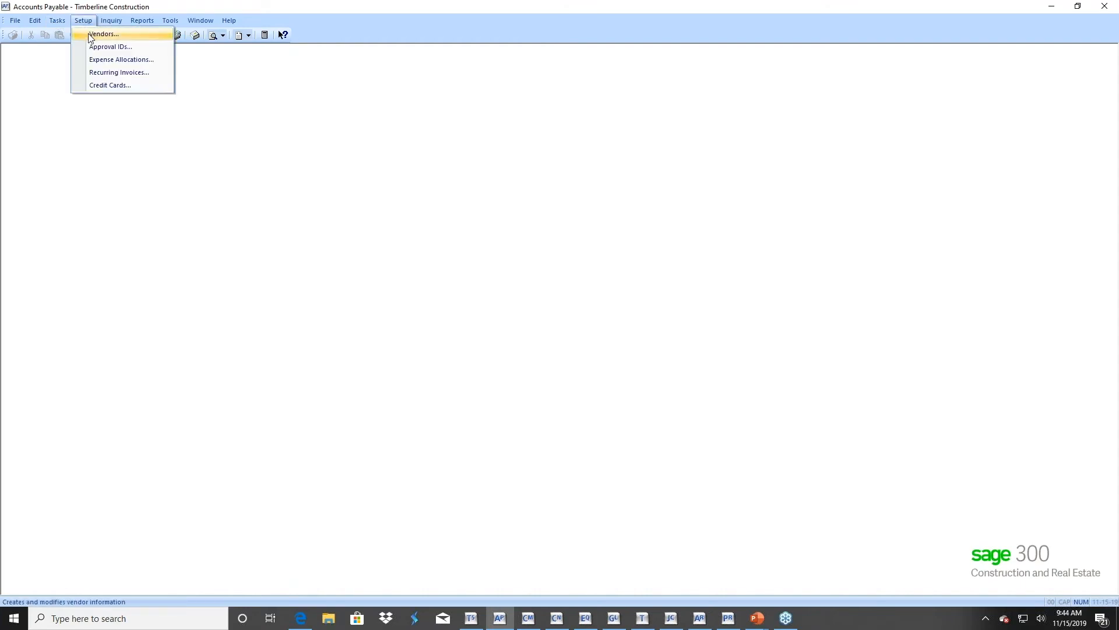
{"action": "left_click", "coordinate": [96, 34]}
{"action": "left_click", "coordinate": [567, 448]}
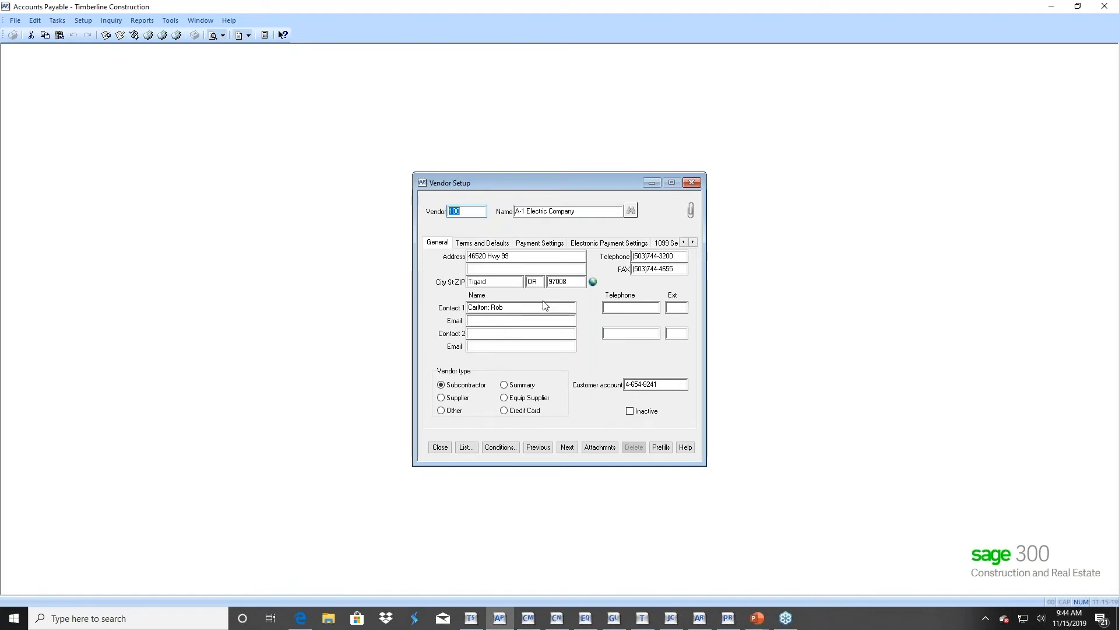
{"action": "key", "text": "Tab"}
{"action": "key", "text": "Tab"}
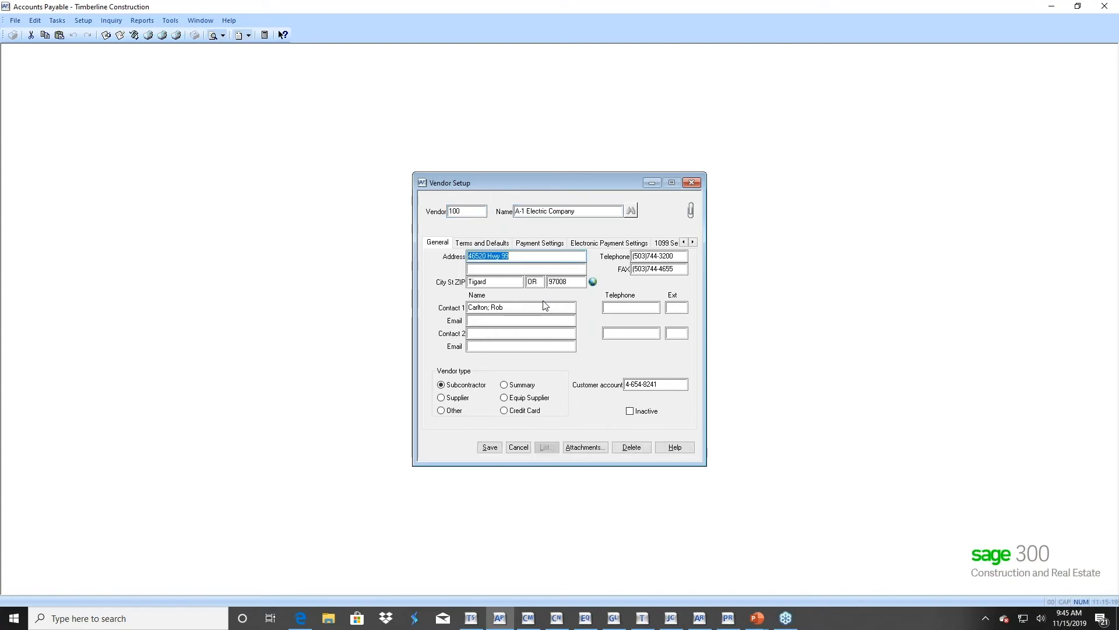
{"action": "left_click", "coordinate": [693, 242]}
{"action": "left_click", "coordinate": [693, 242]}
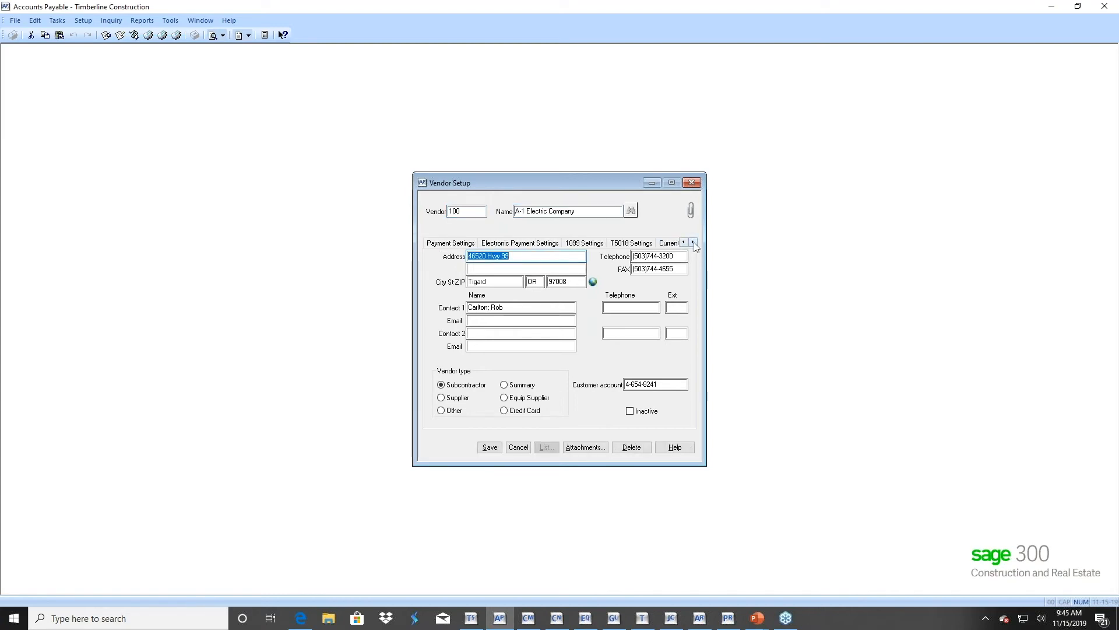
{"action": "left_click", "coordinate": [584, 242]}
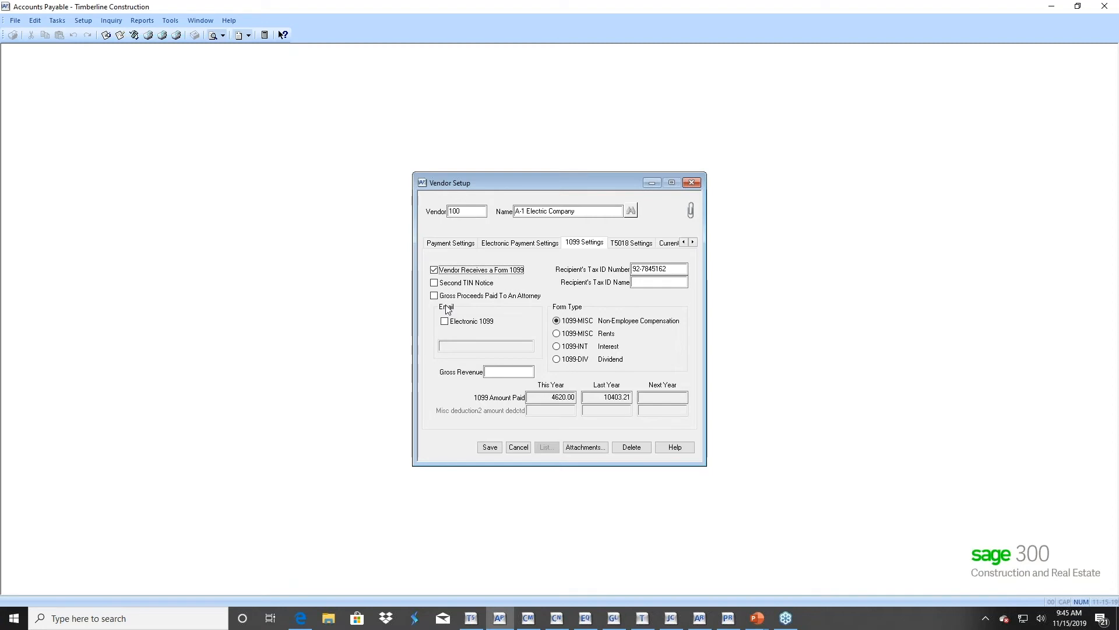
{"action": "mouse_move", "coordinate": [743, 625]}
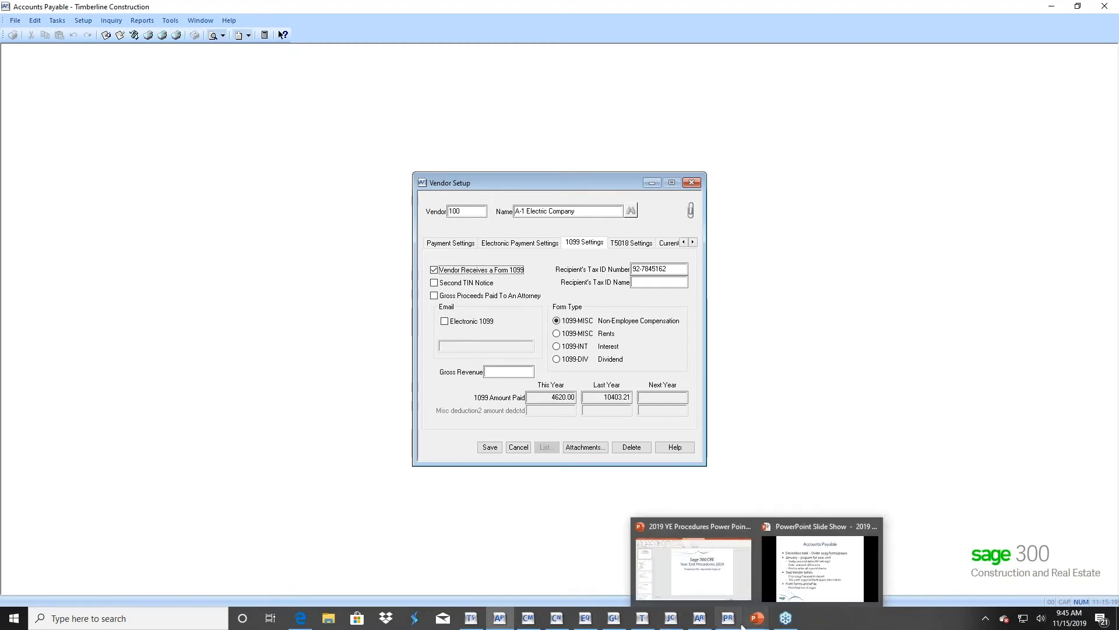
{"action": "left_click", "coordinate": [806, 586]}
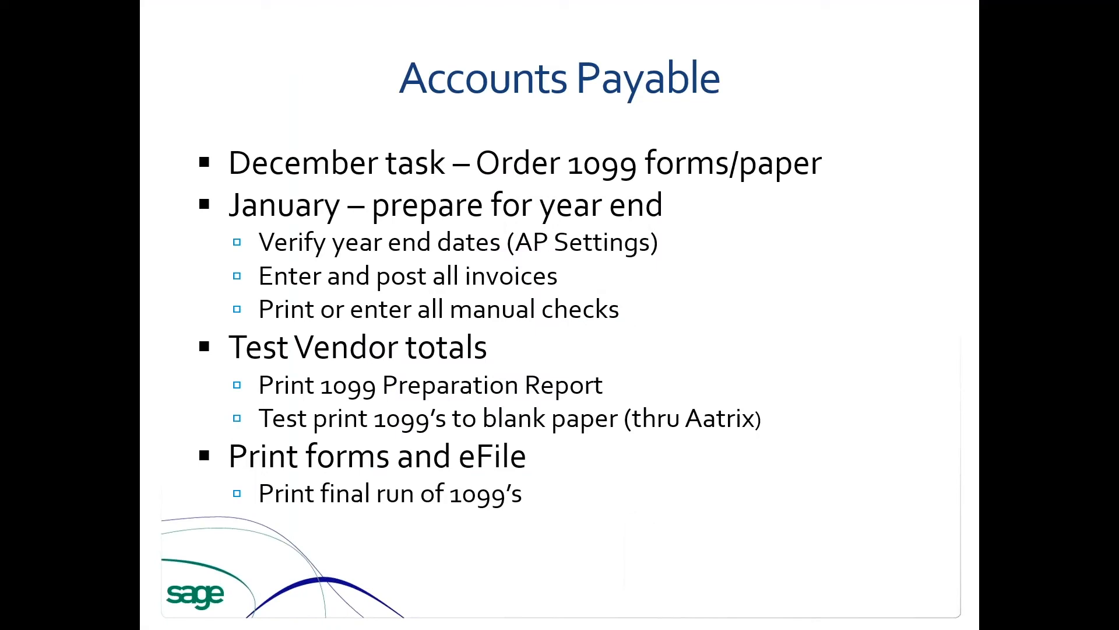
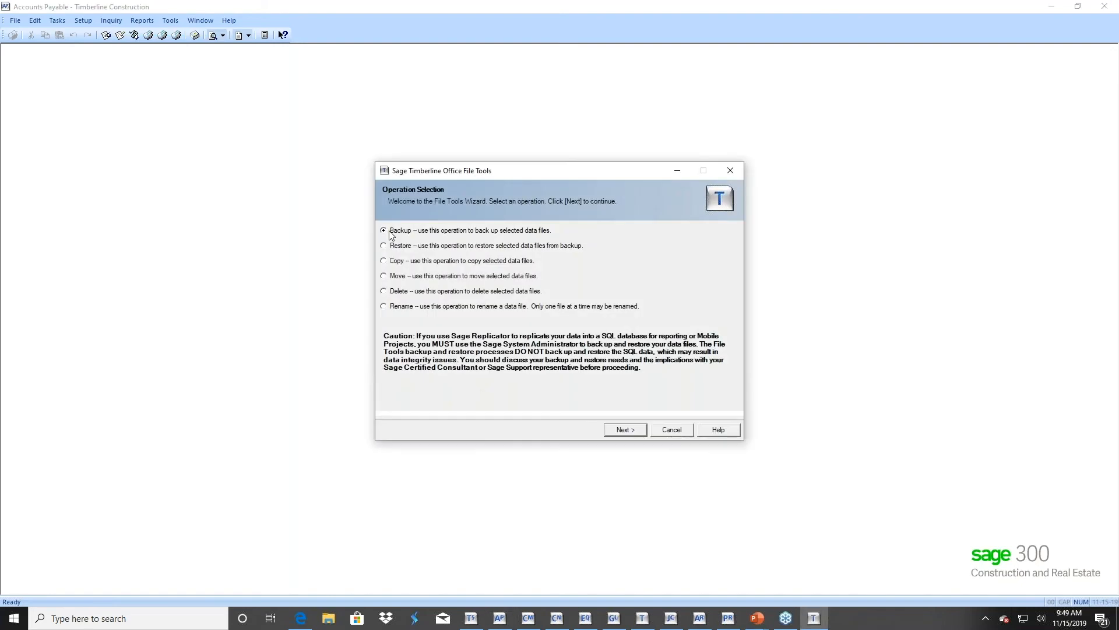
Continue with the Backup operation and add master.APM from the Construction Sample Data folder to the backup list
{"action": "left_click", "coordinate": [625, 429]}
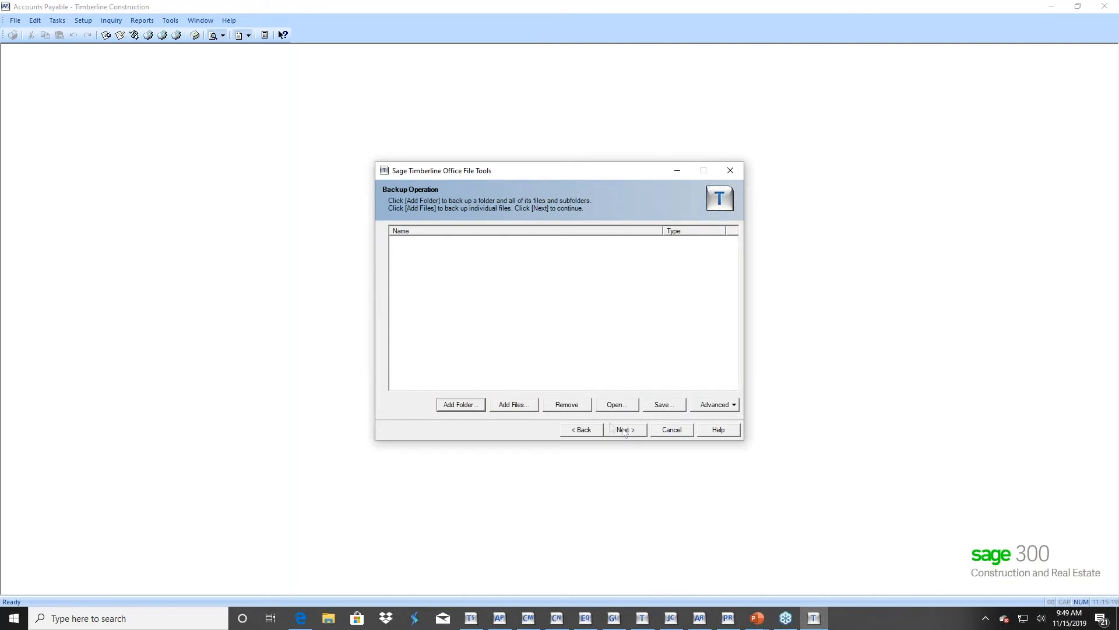
{"action": "left_click", "coordinate": [513, 404]}
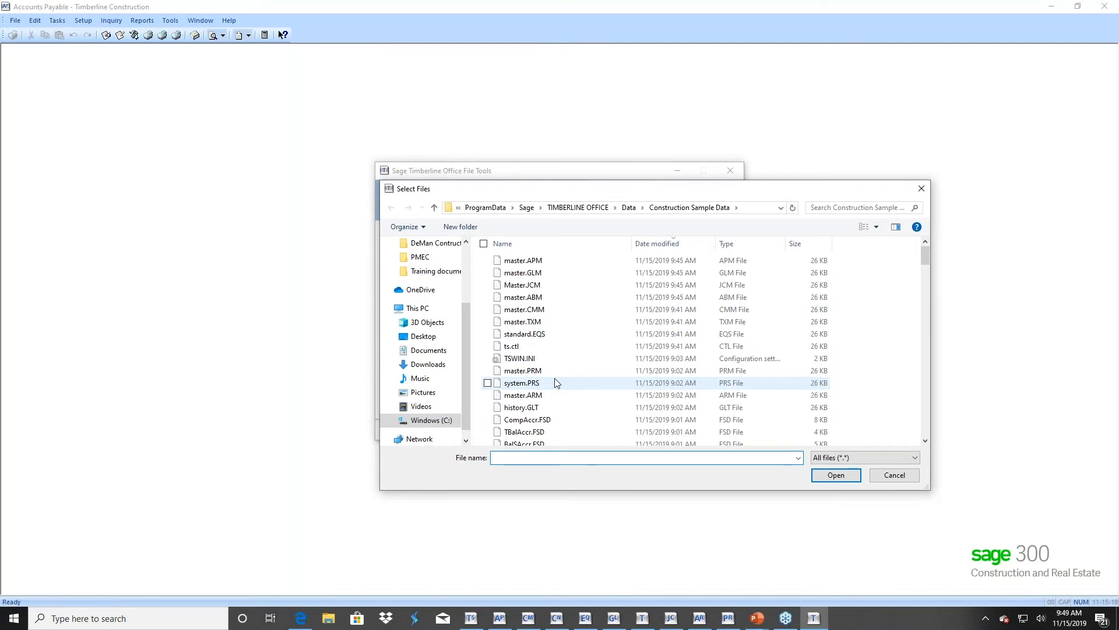
{"action": "left_click", "coordinate": [893, 475]}
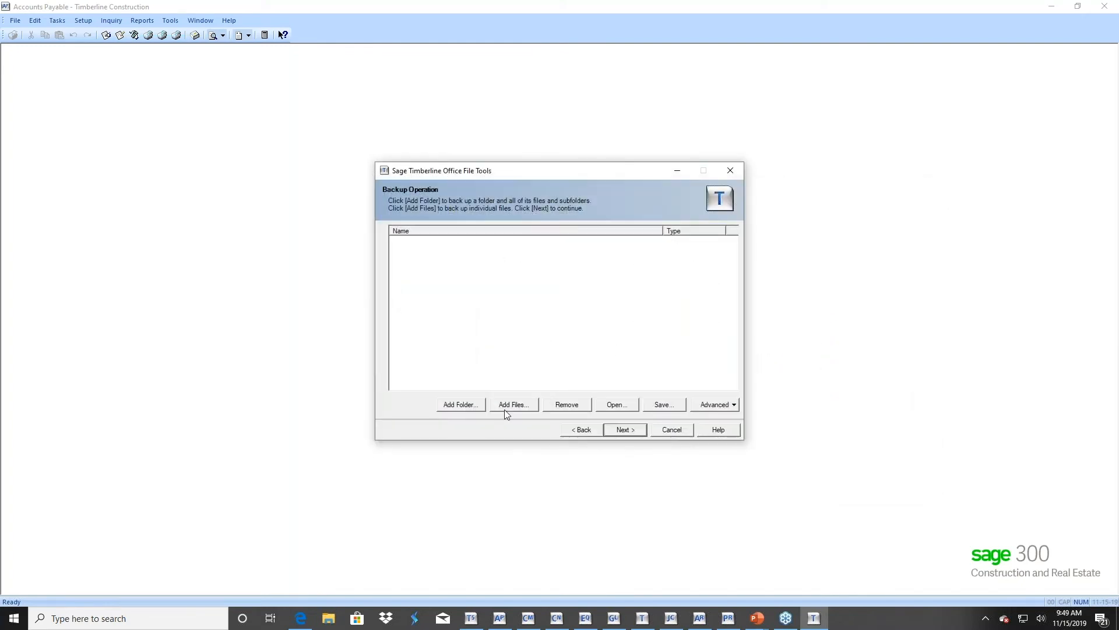
{"action": "left_click", "coordinate": [513, 405]}
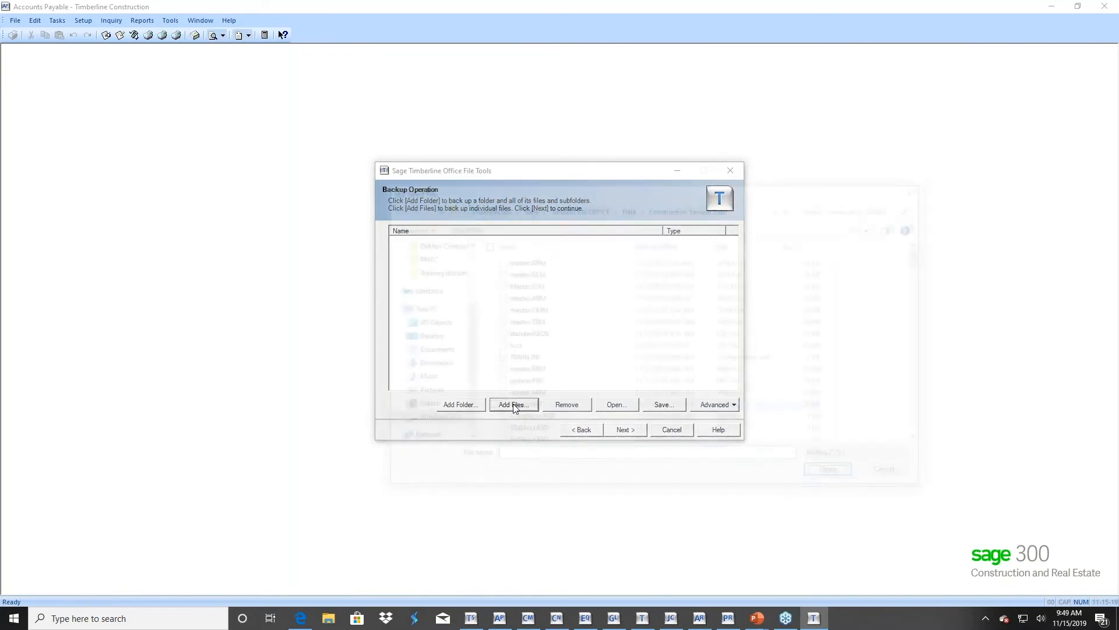
{"action": "left_click", "coordinate": [528, 262]}
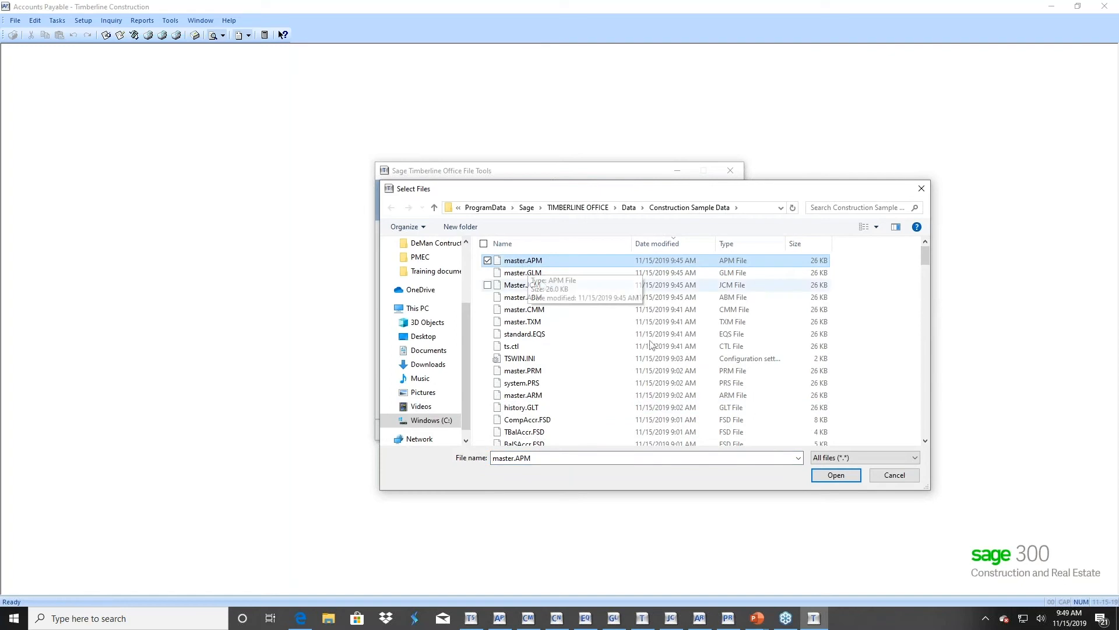
{"action": "left_click", "coordinate": [828, 476]}
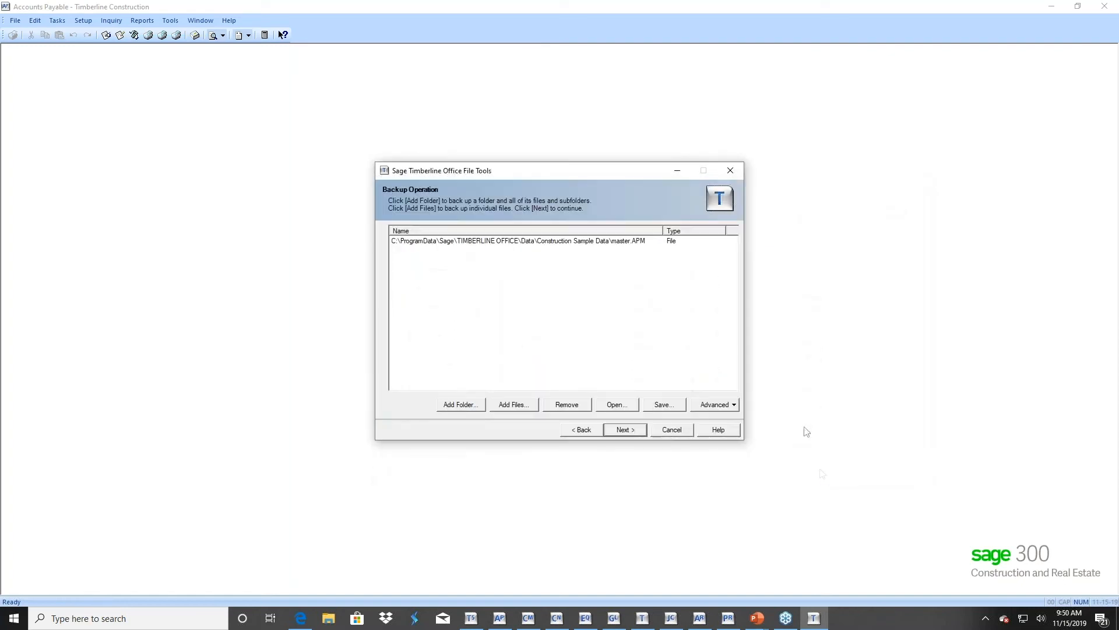
Add current.APT from the Construction Sample Data folder to the backup list
{"action": "left_click", "coordinate": [520, 407]}
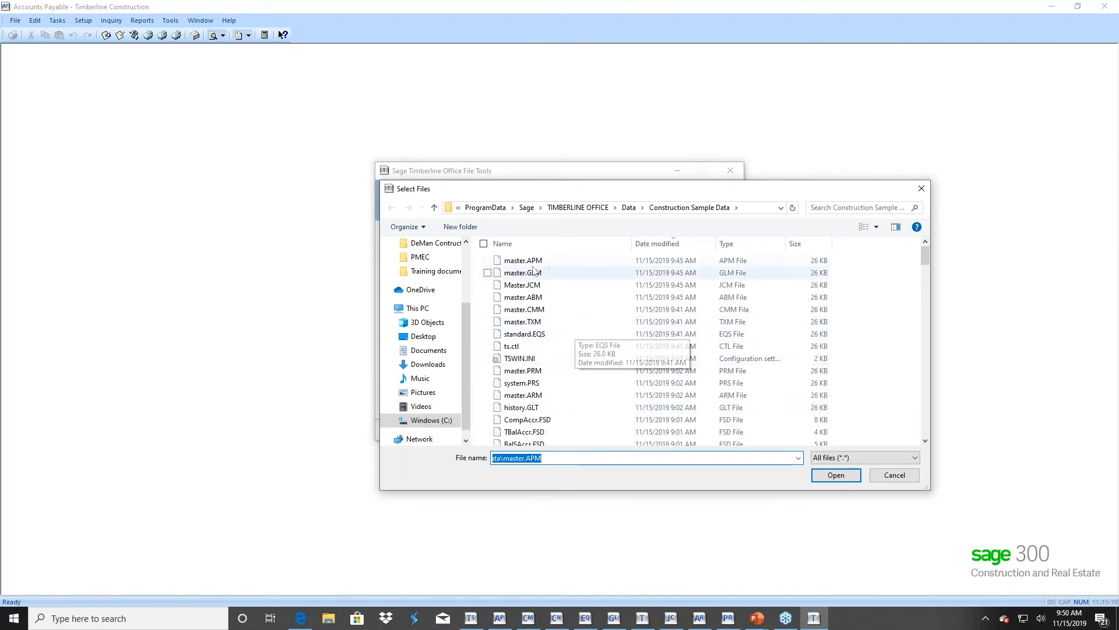
{"action": "left_click", "coordinate": [544, 241]}
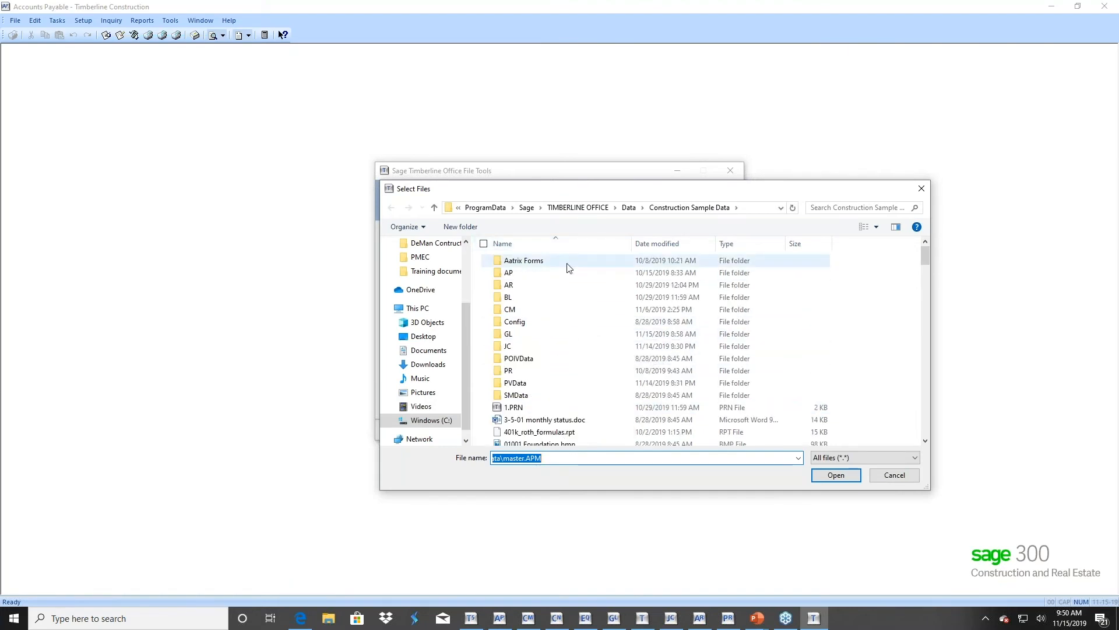
{"action": "type", "text": "curr"}
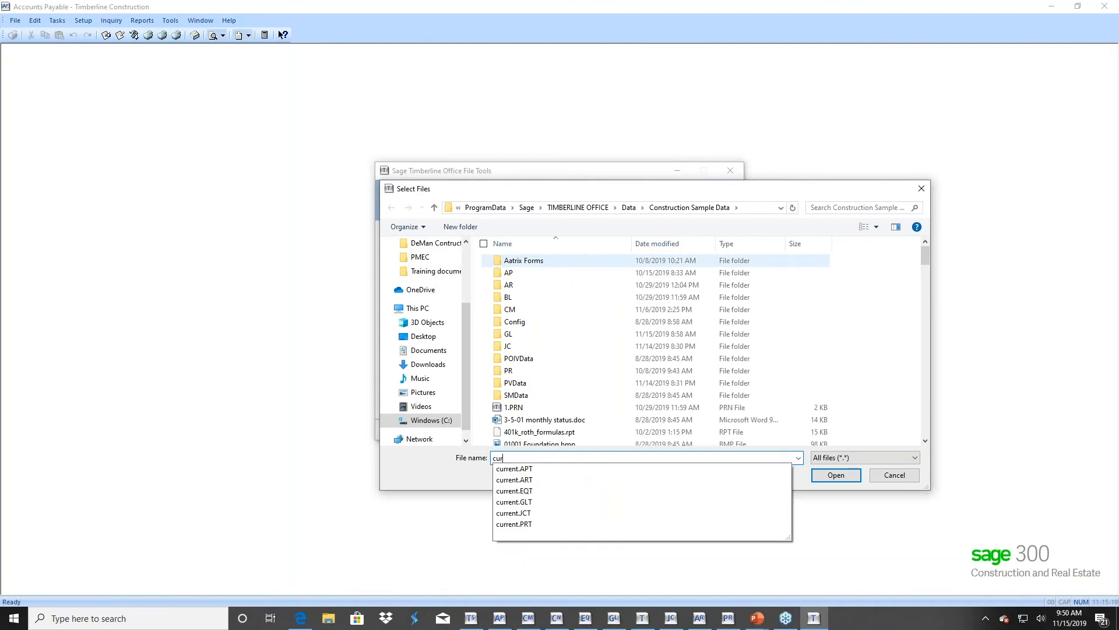
{"action": "left_click", "coordinate": [518, 468]}
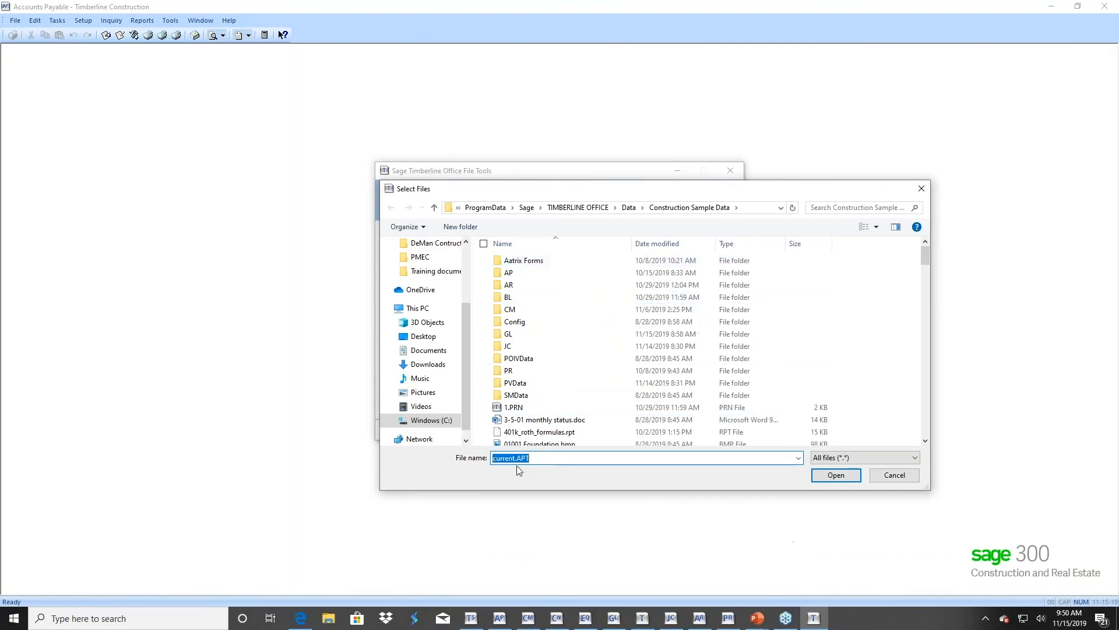
{"action": "left_click", "coordinate": [818, 475]}
Try to find a history file for Accounts Payable to add to the backup list
{"action": "left_click", "coordinate": [514, 406]}
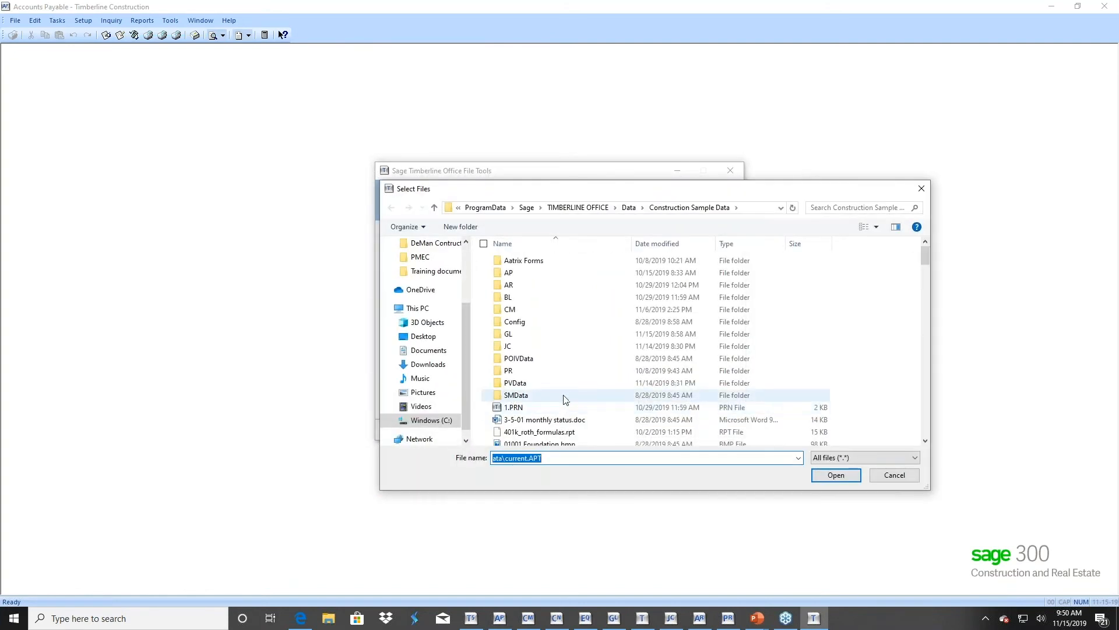
{"action": "type", "text": "histor"}
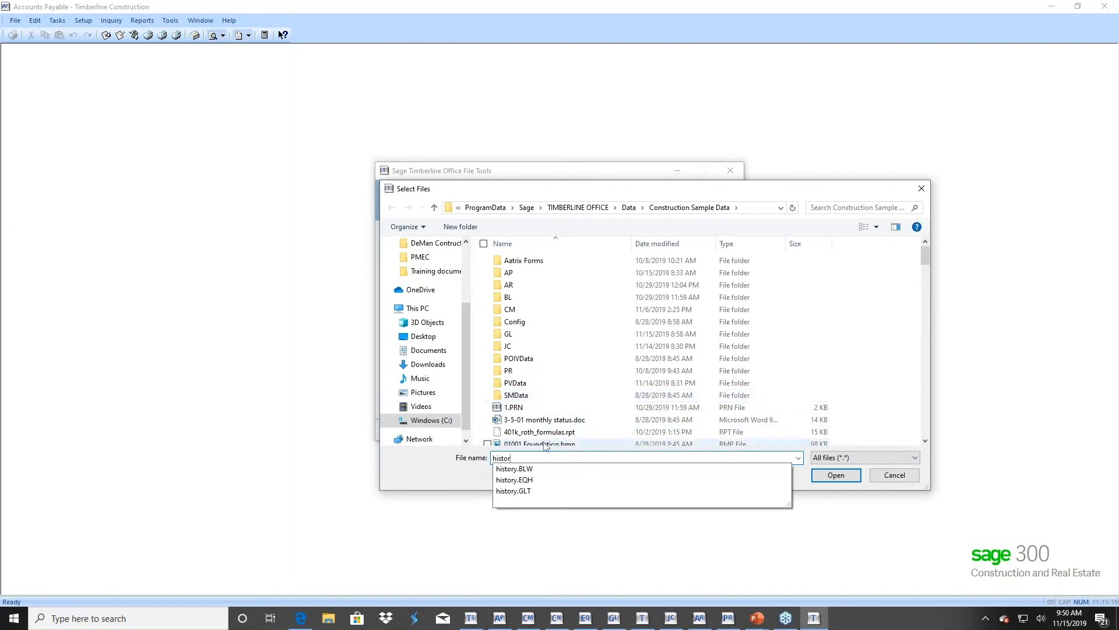
{"action": "left_click", "coordinate": [890, 480]}
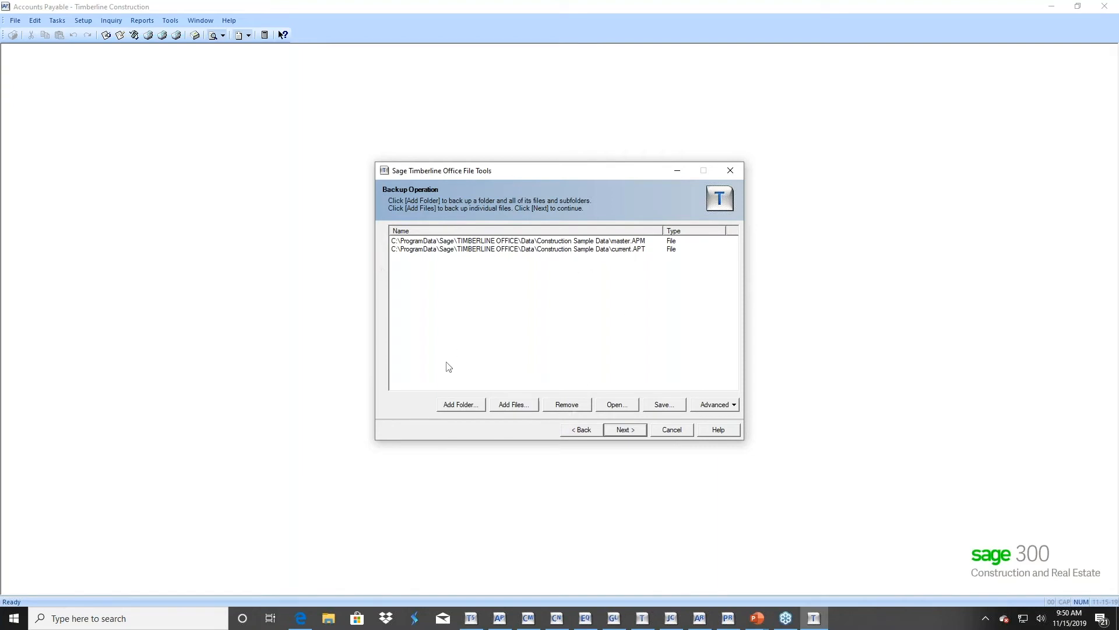
Set the backup destination to the Desktop folder and name the archive "2019 AP Backup"
{"action": "left_click", "coordinate": [619, 429]}
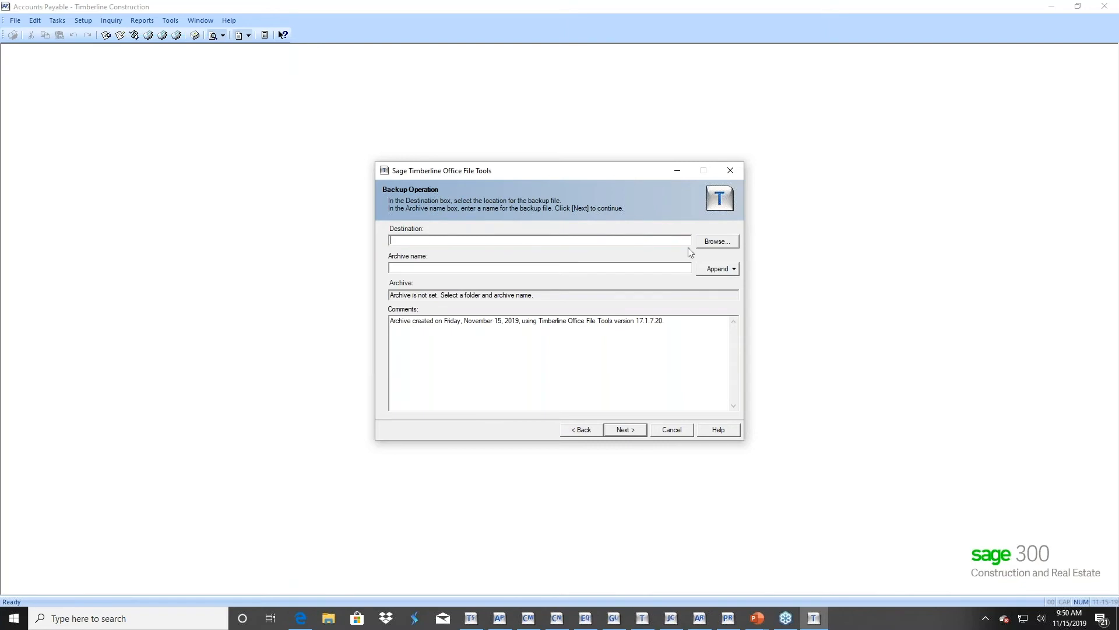
{"action": "left_click", "coordinate": [717, 241]}
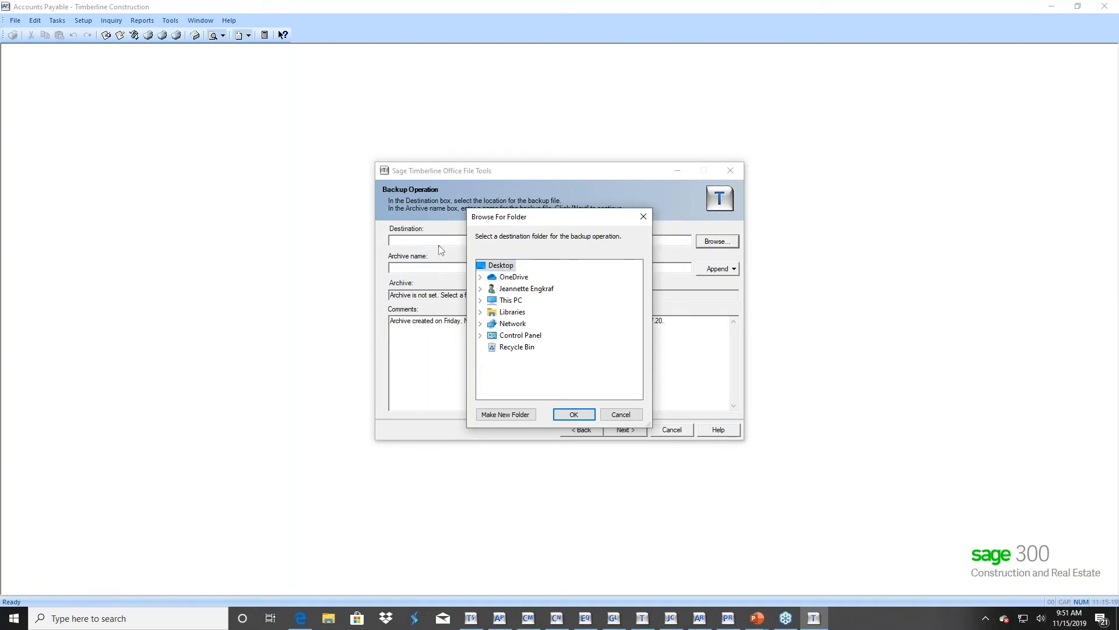
{"action": "left_click", "coordinate": [573, 414]}
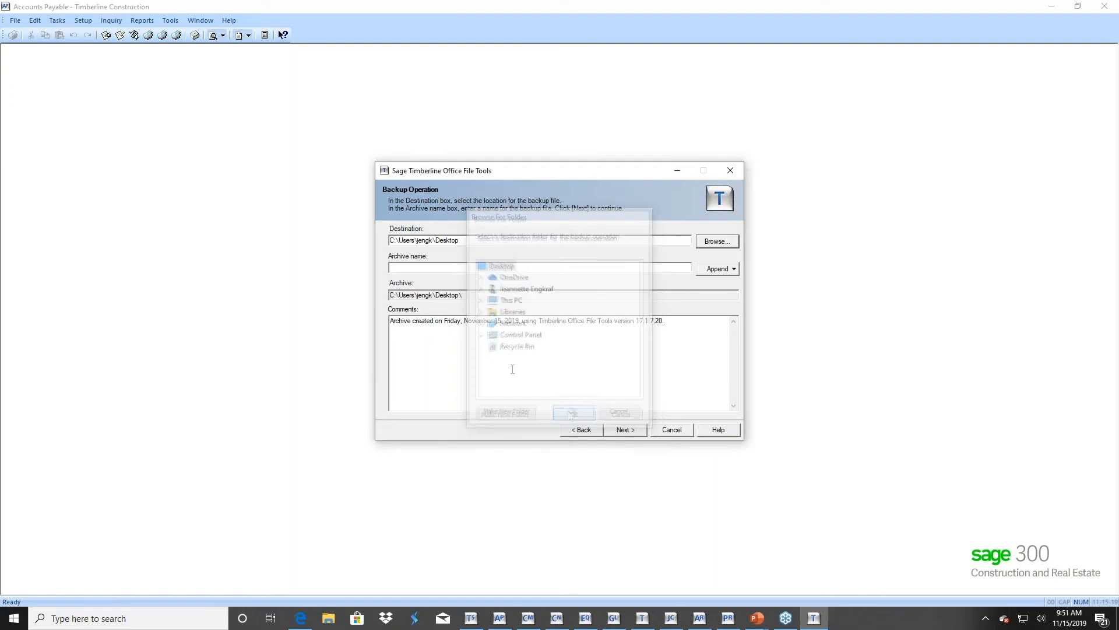
{"action": "left_click", "coordinate": [400, 267]}
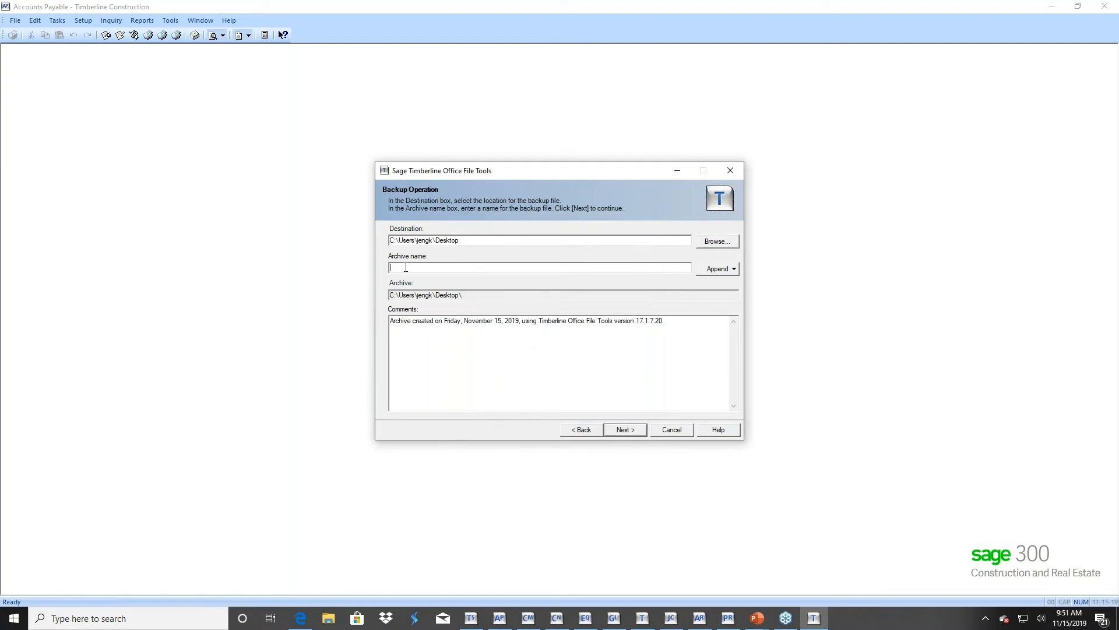
{"action": "type", "text": "2019 AP Backup"}
Validate and run the backup with all listed files included, and finish the File Tools wizard
{"action": "left_click", "coordinate": [625, 430]}
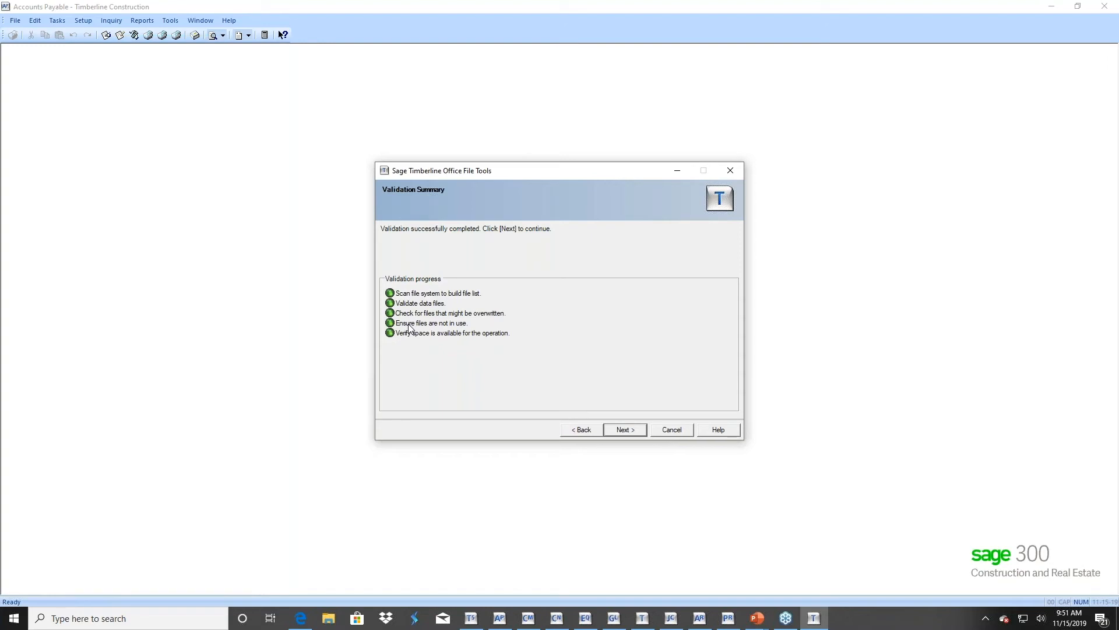
{"action": "left_click", "coordinate": [621, 430]}
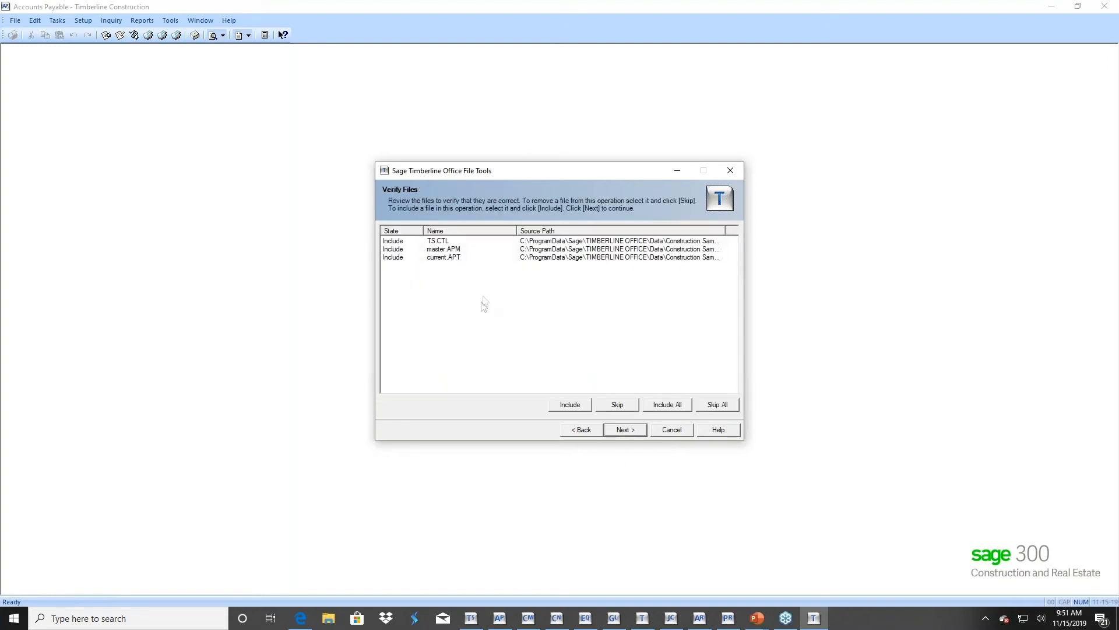
{"action": "left_click", "coordinate": [621, 432]}
{"action": "left_click", "coordinate": [619, 429]}
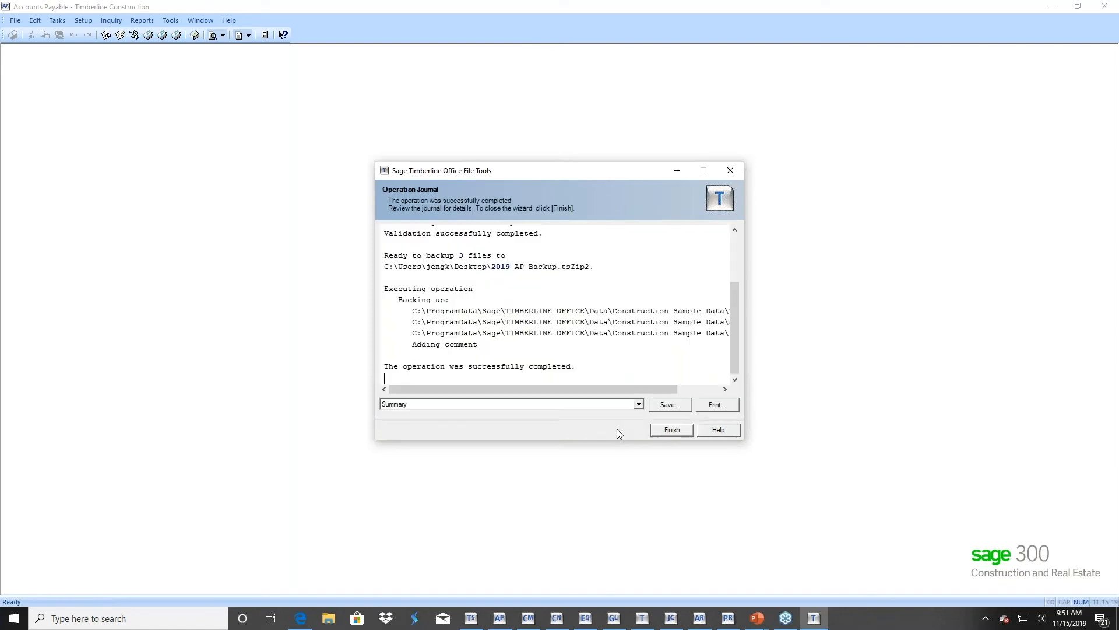
{"action": "left_click", "coordinate": [667, 431]}
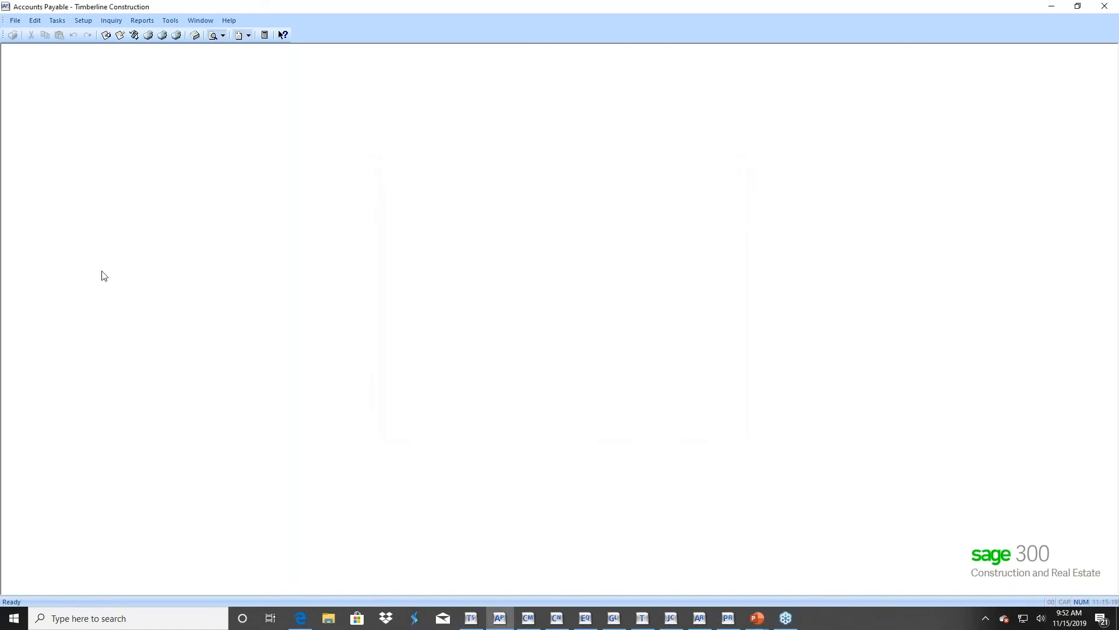
Review the year ending dates in Close 1099 Year and Close Year, cancelling both without starting them
{"action": "left_click", "coordinate": [57, 21]}
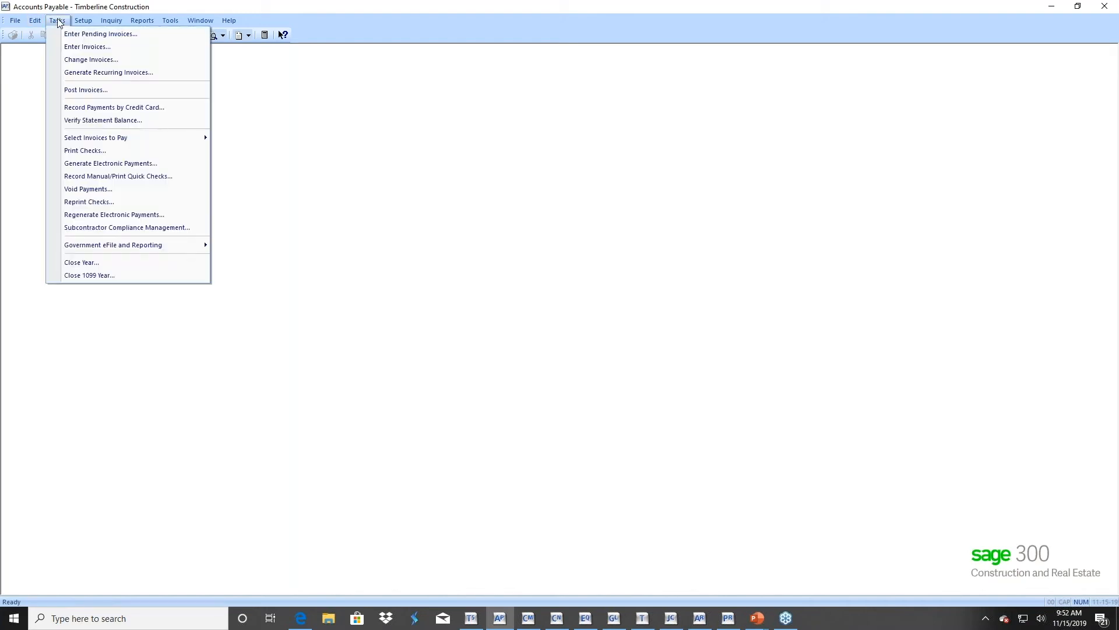
{"action": "left_click", "coordinate": [80, 275]}
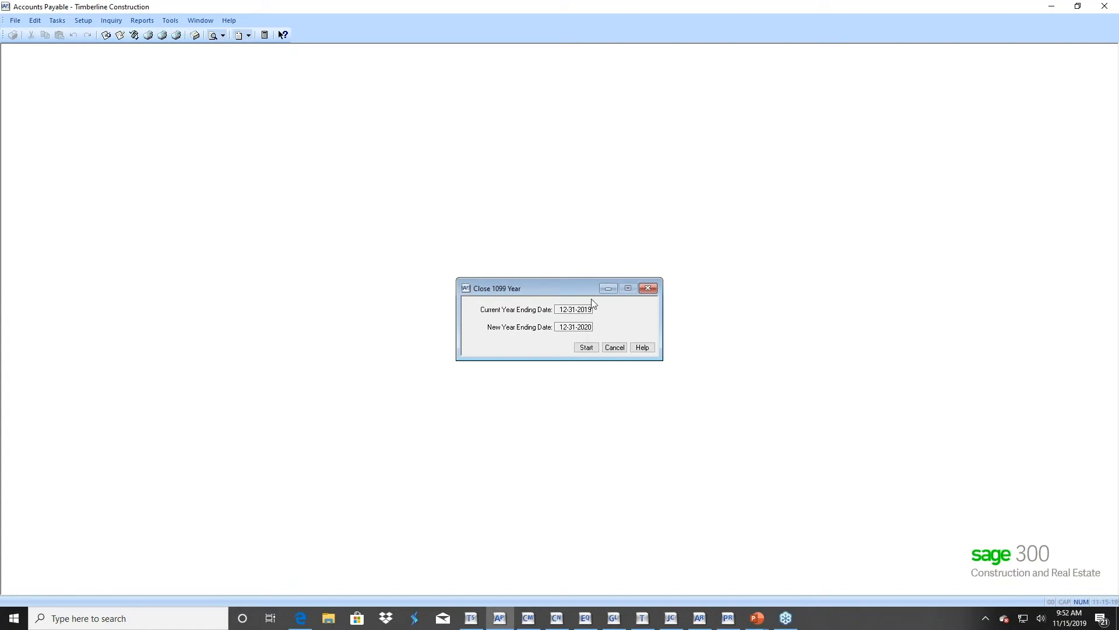
{"action": "left_click", "coordinate": [614, 348]}
{"action": "left_click", "coordinate": [81, 21]}
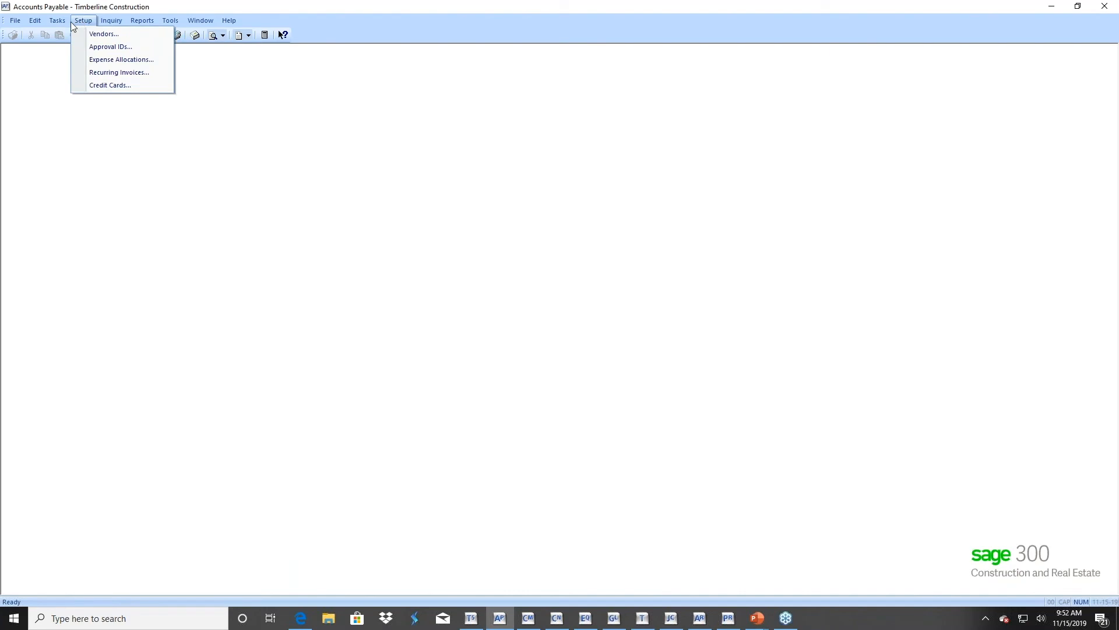
{"action": "mouse_move", "coordinate": [57, 20]}
{"action": "left_click", "coordinate": [93, 263]}
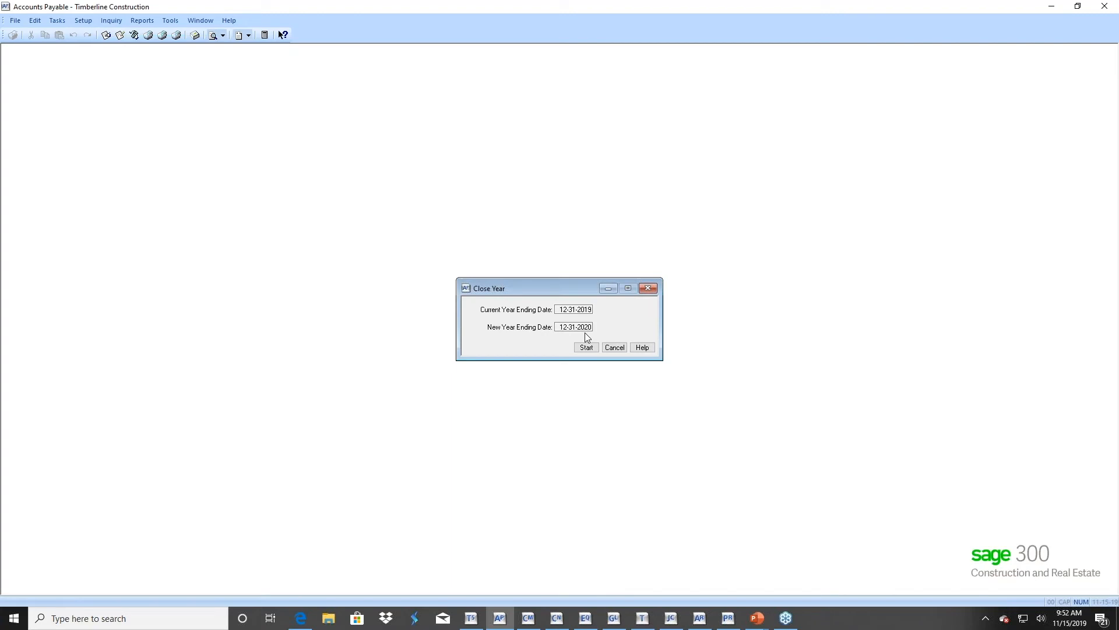
{"action": "left_click", "coordinate": [615, 348]}
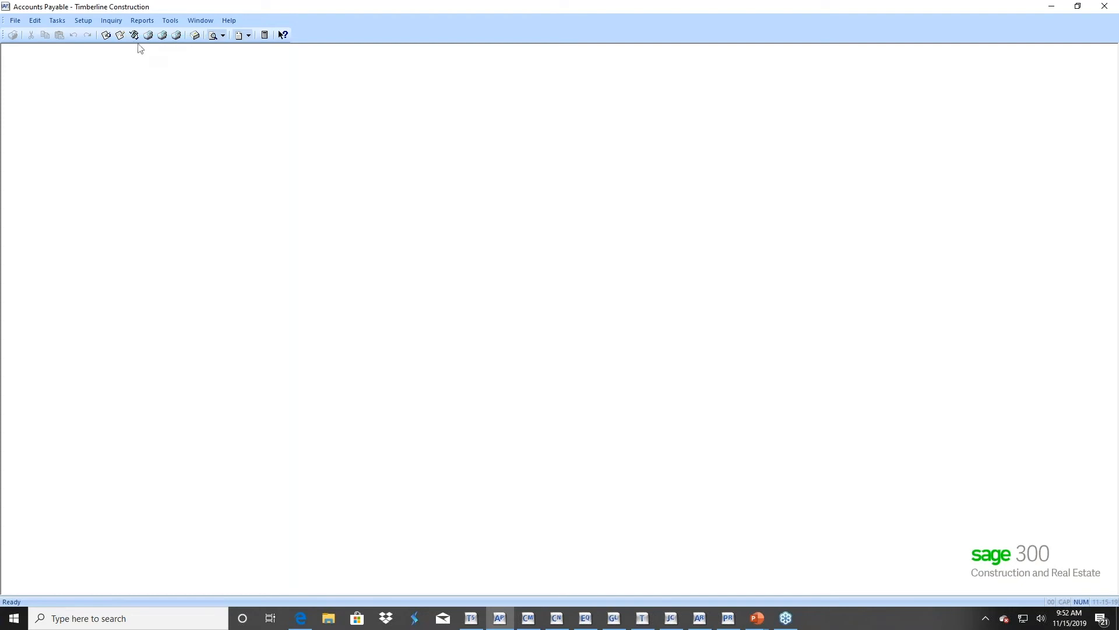
Open Move Payments from current to history and accept creating the AP History Invoice and AP History Transaction files
{"action": "left_click", "coordinate": [173, 25]}
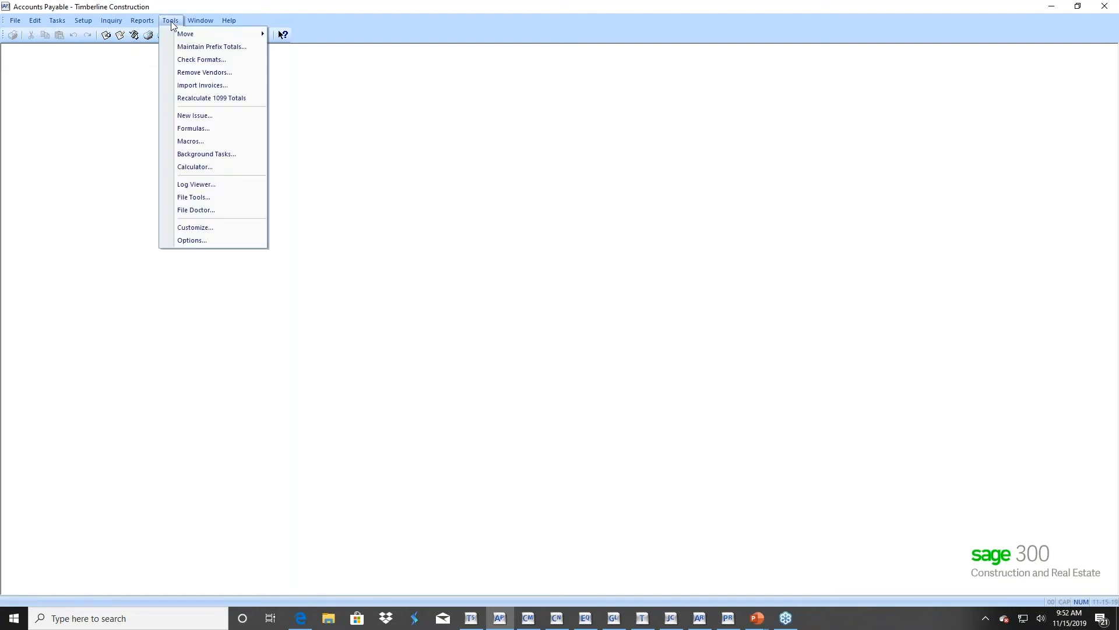
{"action": "mouse_move", "coordinate": [179, 37]}
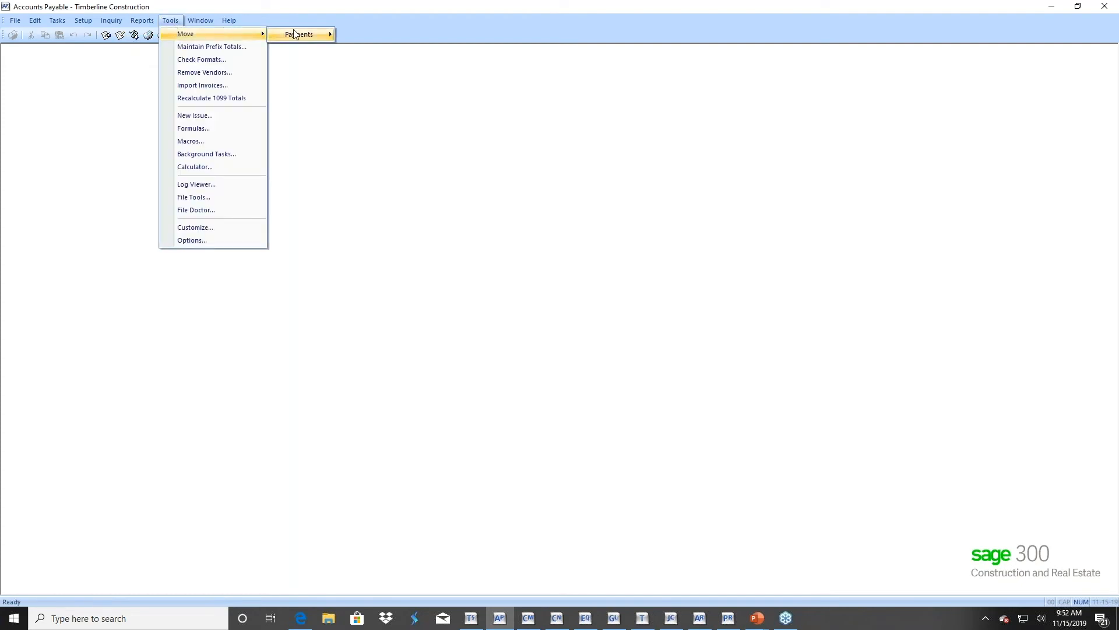
{"action": "mouse_move", "coordinate": [295, 35]}
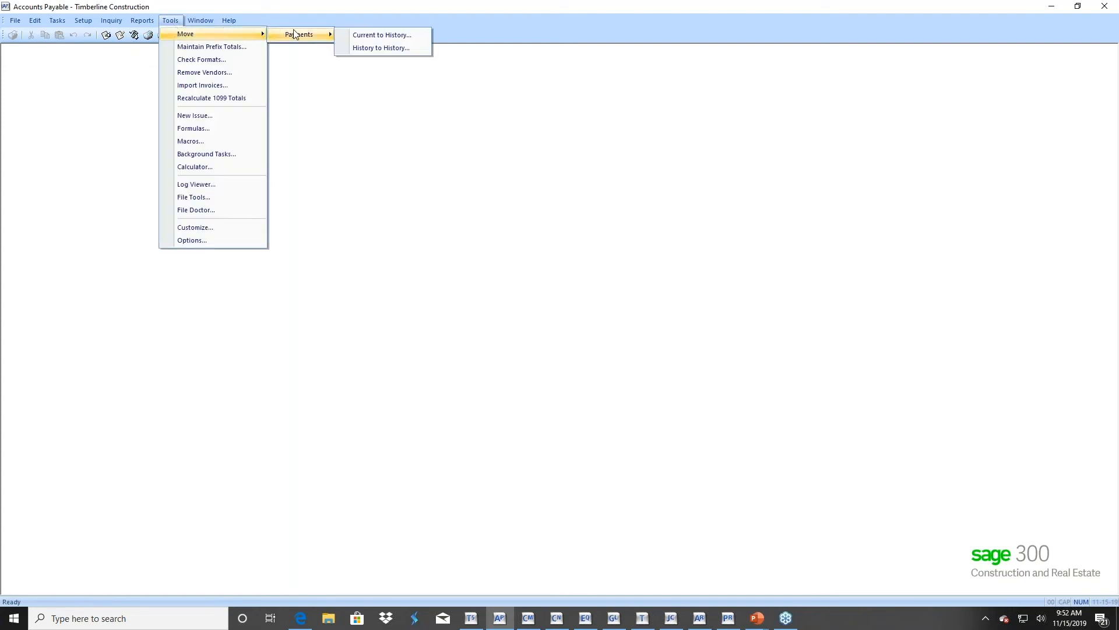
{"action": "left_click", "coordinate": [388, 37]}
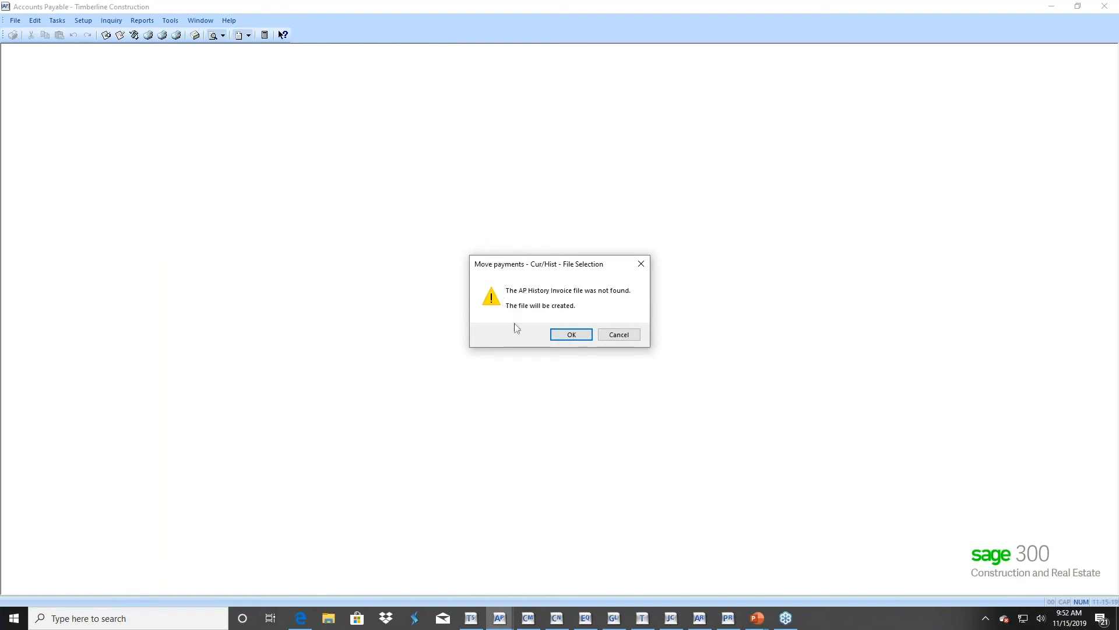
{"action": "left_click", "coordinate": [571, 337]}
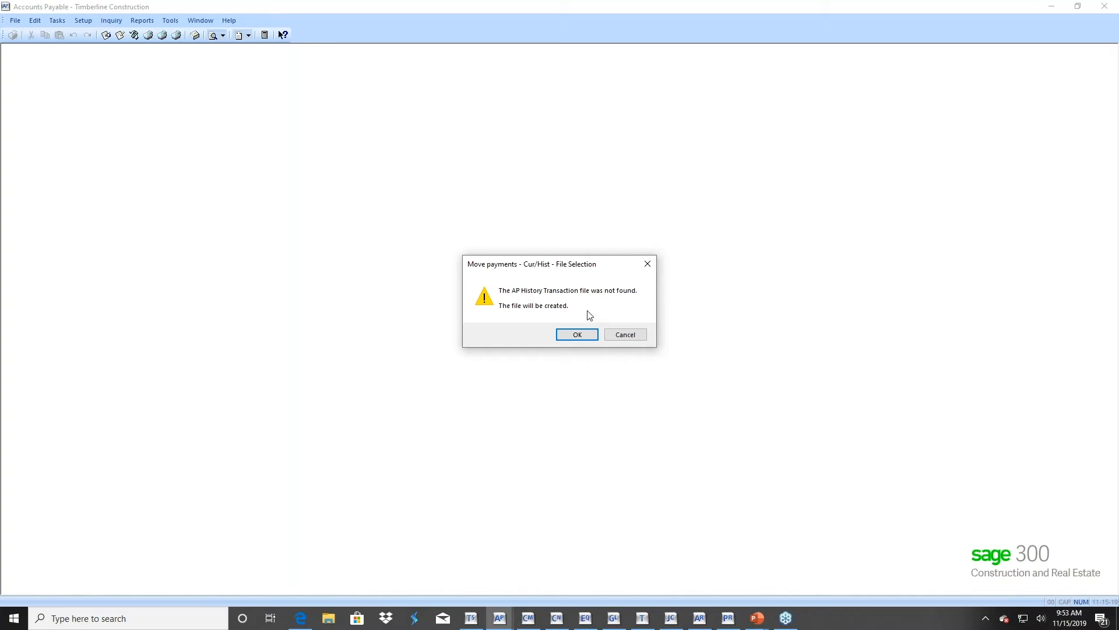
{"action": "left_click", "coordinate": [577, 335]}
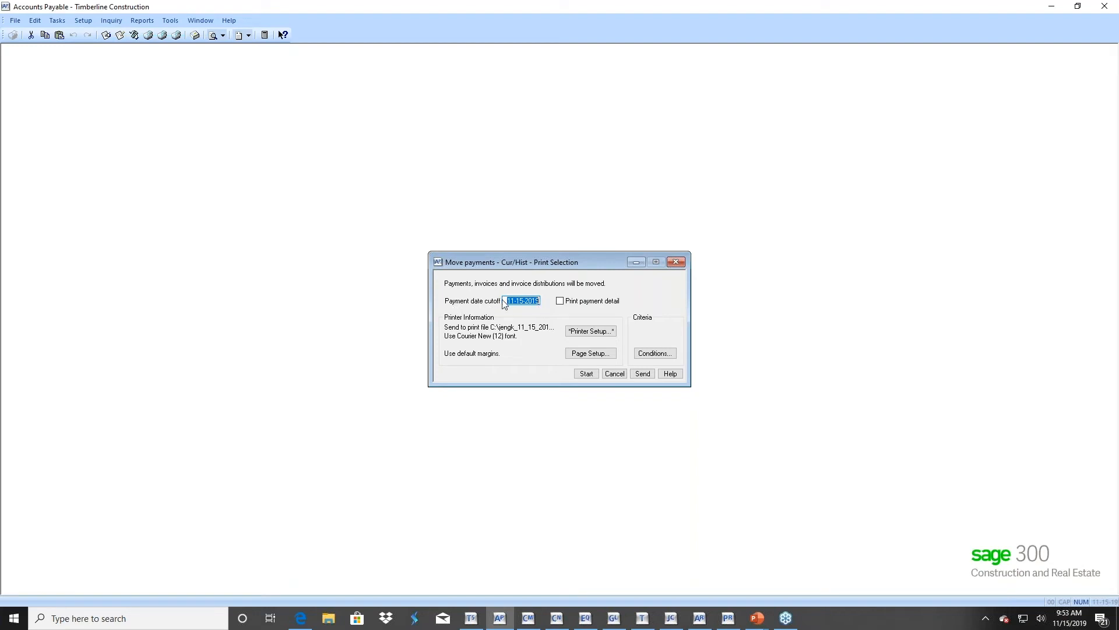
Set the payment date cutoff to 12-31-14 and start moving payments to history
{"action": "left_click_drag", "start_coordinate": [505, 301], "coordinate": [540, 302]}
{"action": "type", "text": "123114"}
{"action": "key", "text": "Tab"}
{"action": "left_click", "coordinate": [593, 376]}
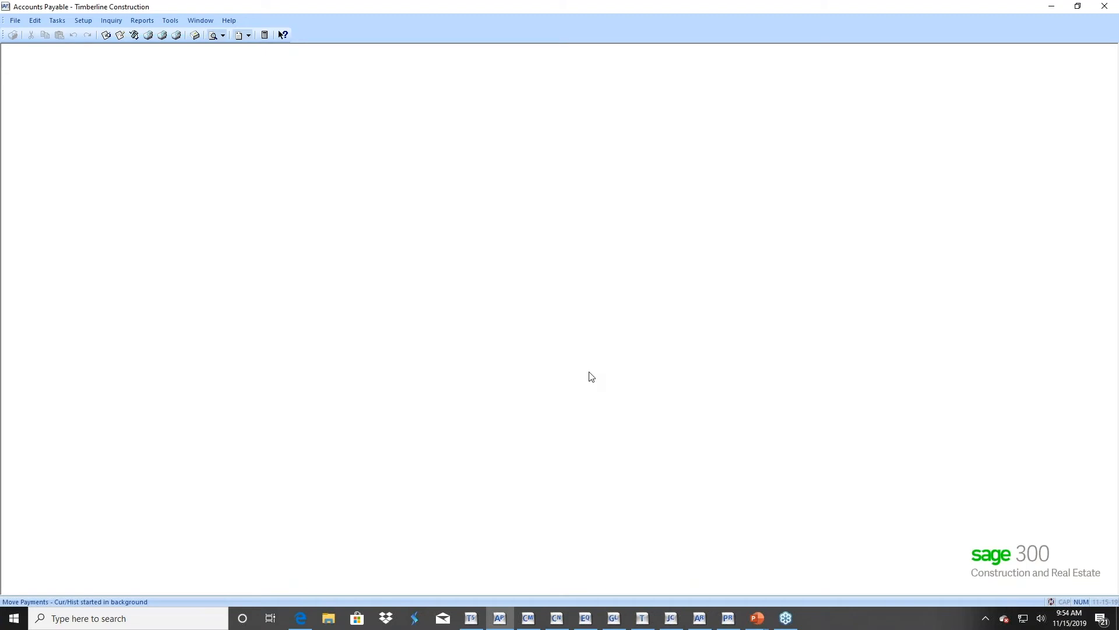
Check the status of the AP Move Payments task in Background Tasks, widening the window before closing it
{"action": "left_click", "coordinate": [642, 617]}
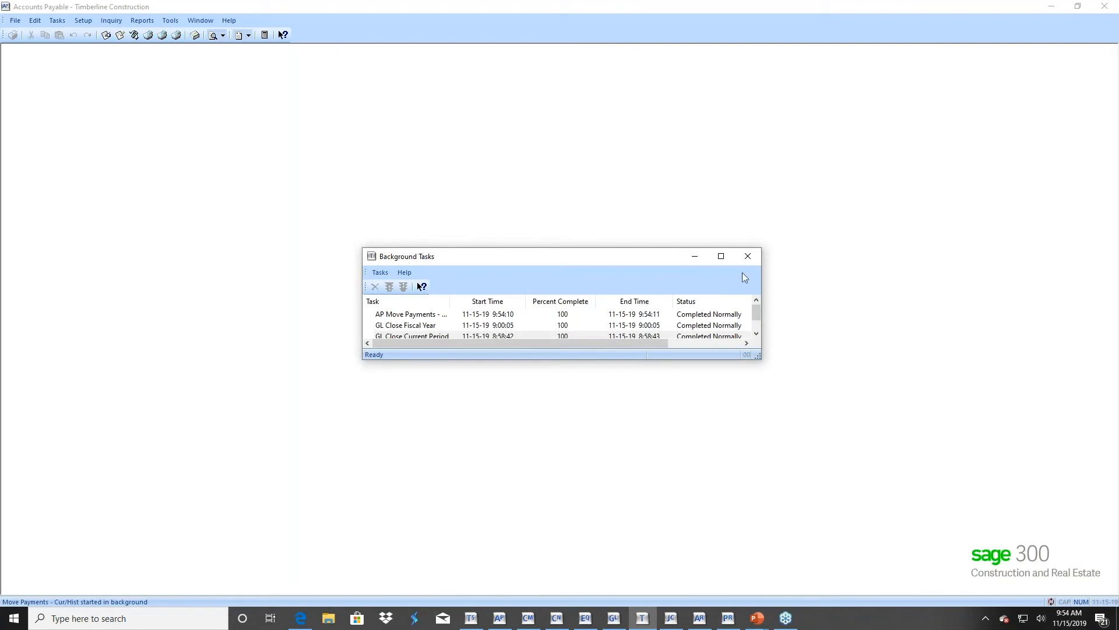
{"action": "left_click_drag", "start_coordinate": [763, 278], "coordinate": [819, 279]}
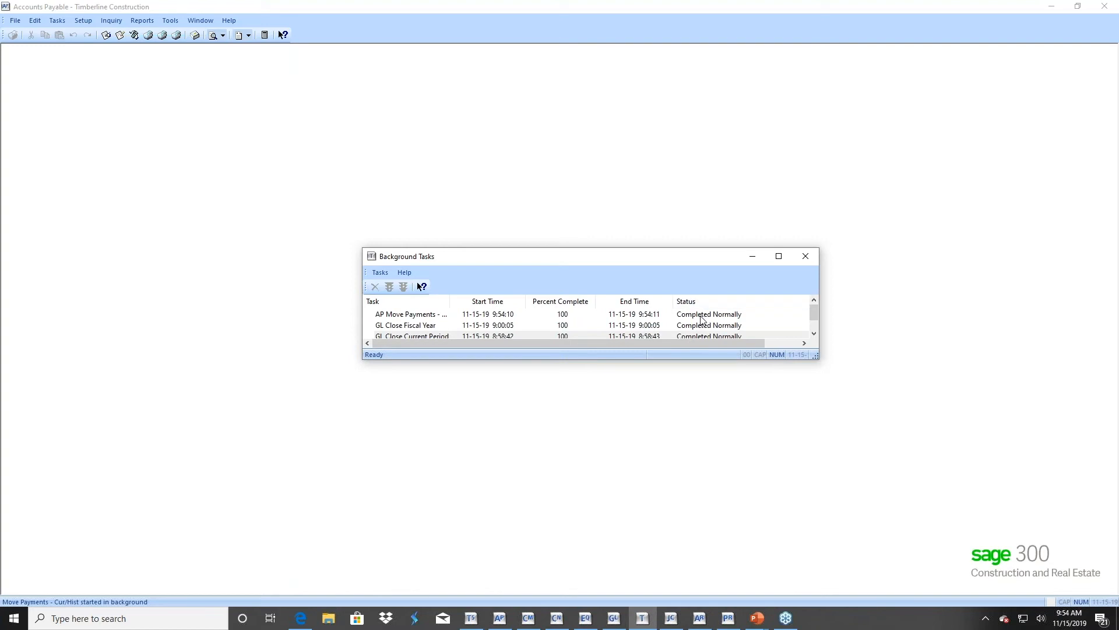
{"action": "left_click", "coordinate": [805, 256]}
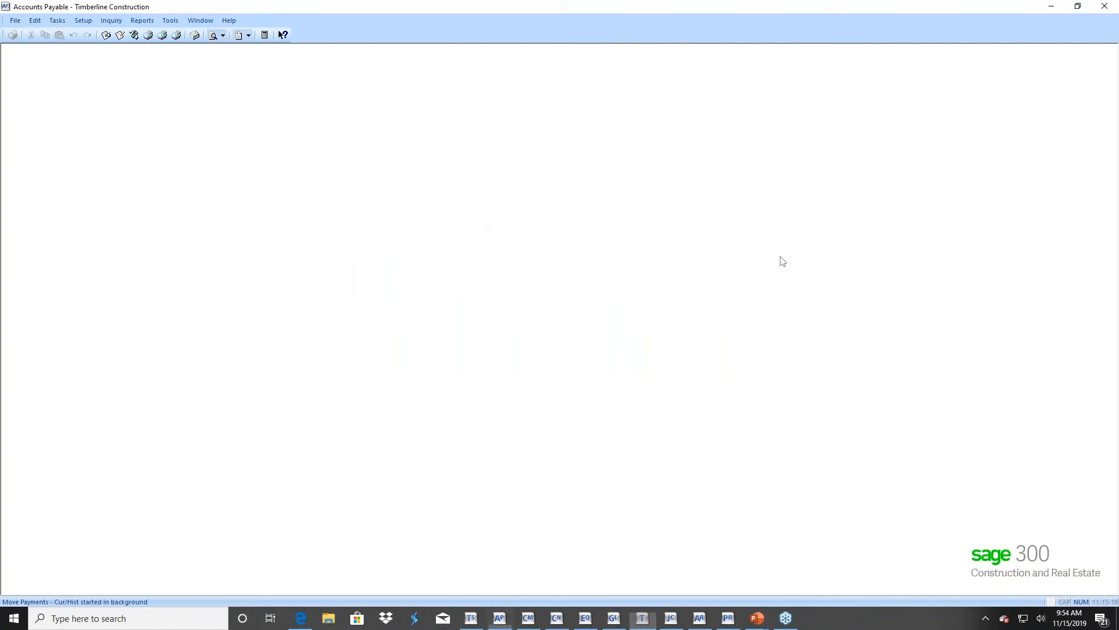
Prepare File Doctor to compact good files for the AP Master and Current transaction files, and cancel without starting
{"action": "left_click", "coordinate": [169, 22]}
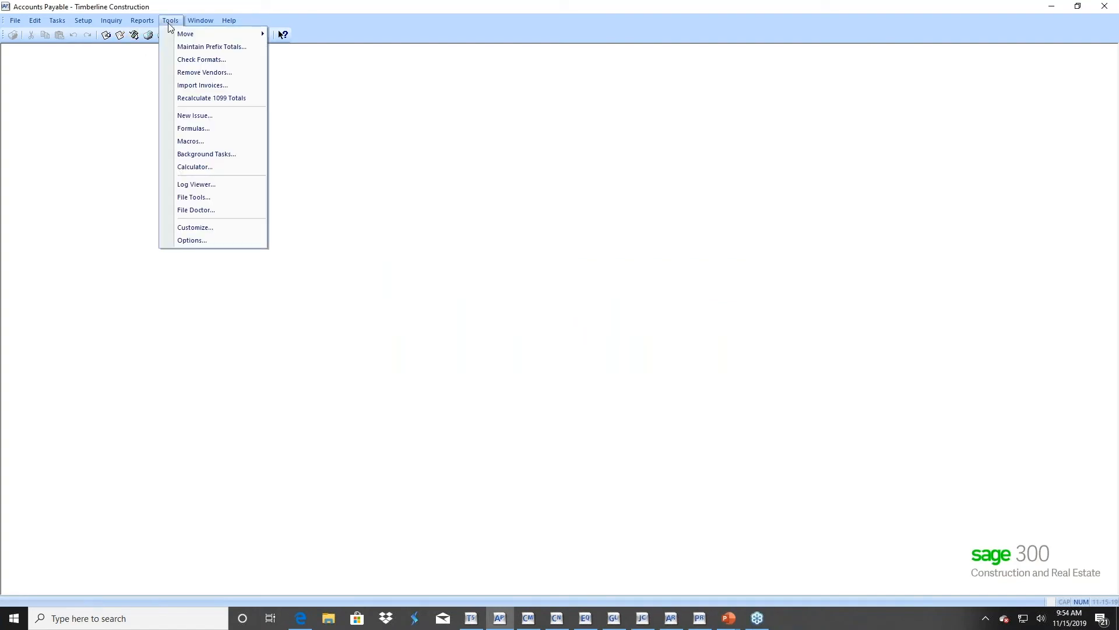
{"action": "left_click", "coordinate": [194, 211]}
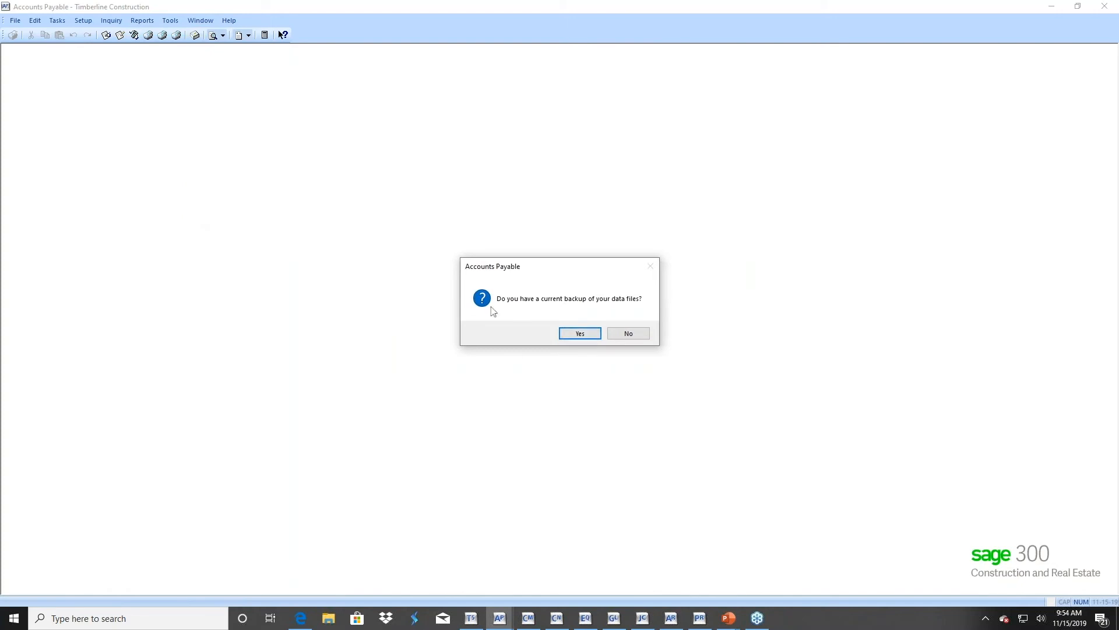
{"action": "left_click", "coordinate": [577, 334]}
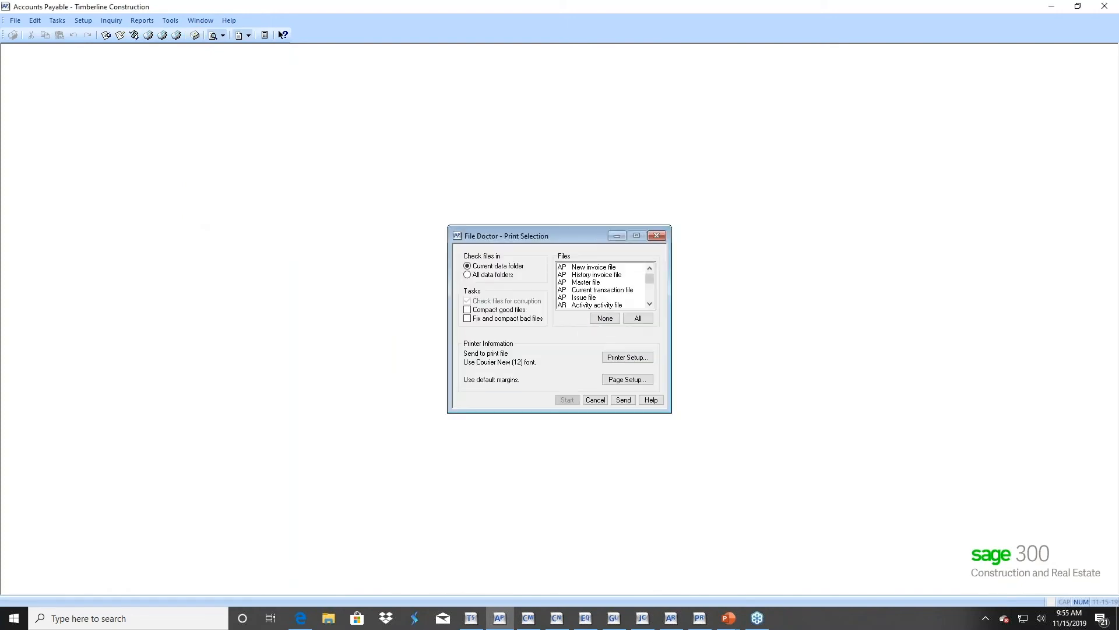
{"action": "left_click", "coordinate": [583, 282]}
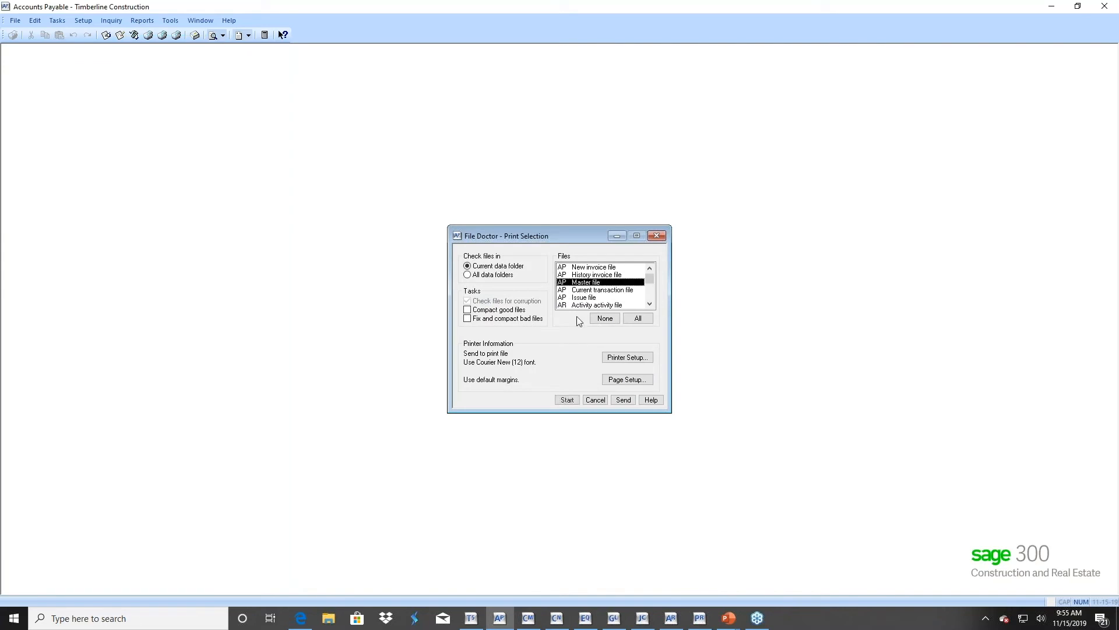
{"action": "left_click", "coordinate": [583, 290]}
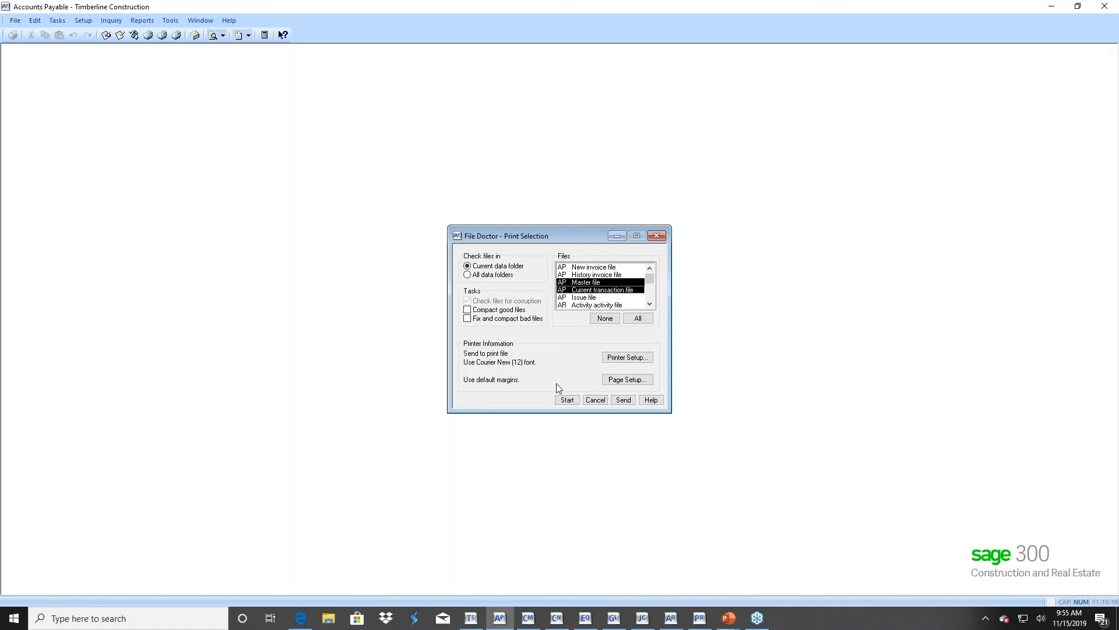
{"action": "left_click", "coordinate": [468, 310]}
{"action": "left_click", "coordinate": [592, 400]}
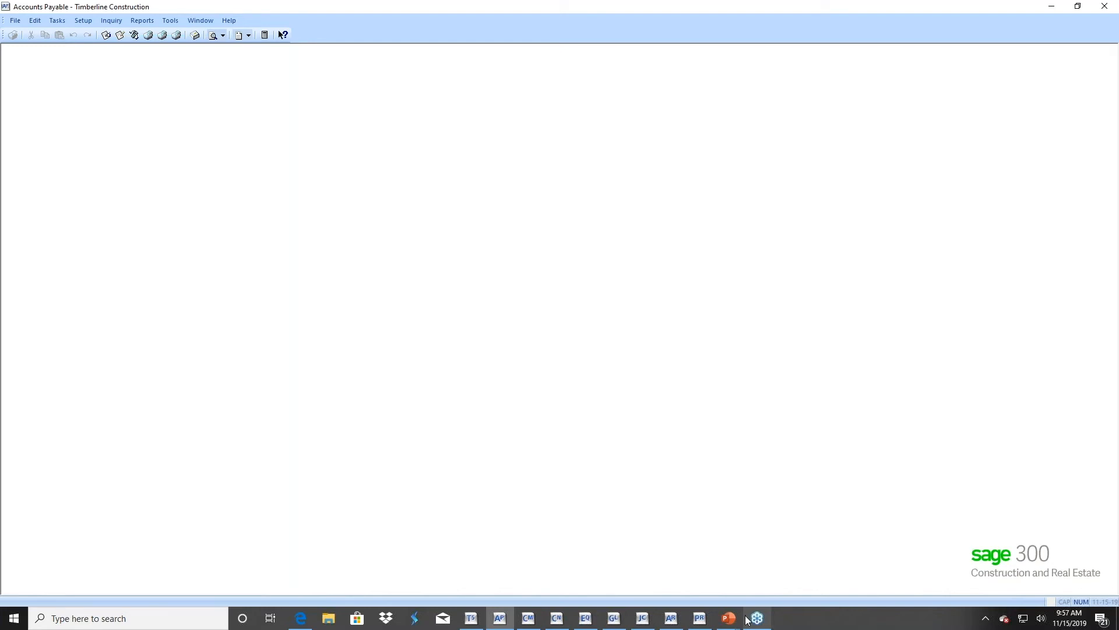
Switch to the PowerPoint slide show and advance from Accounts Payable (cont.) to the Property Management slide
{"action": "mouse_move", "coordinate": [737, 622]}
{"action": "left_click", "coordinate": [741, 583]}
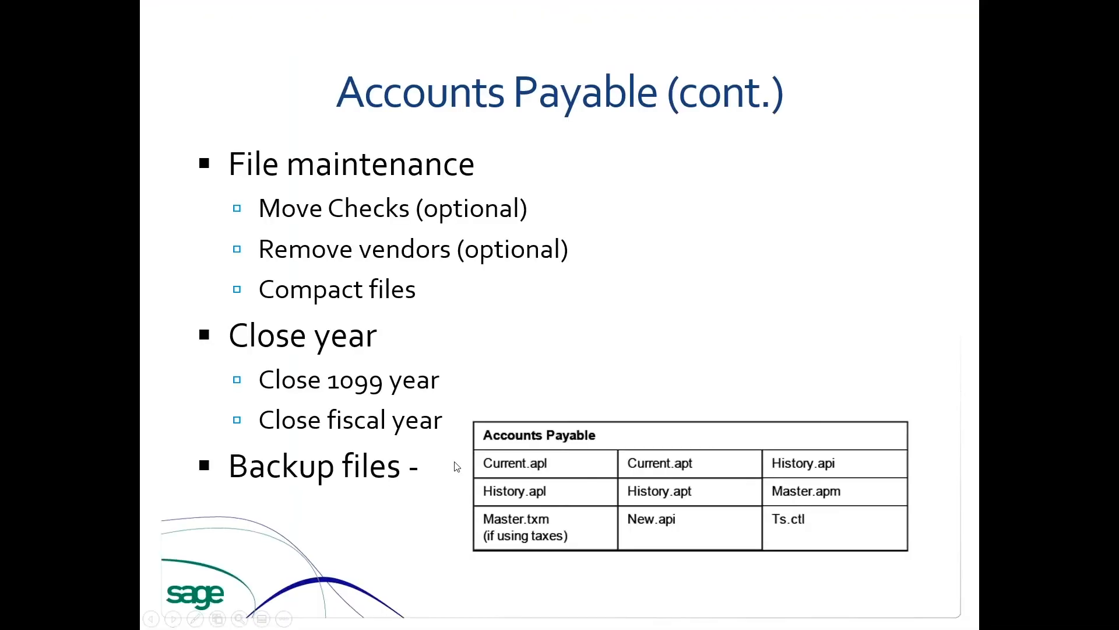
{"action": "left_click", "coordinate": [456, 467]}
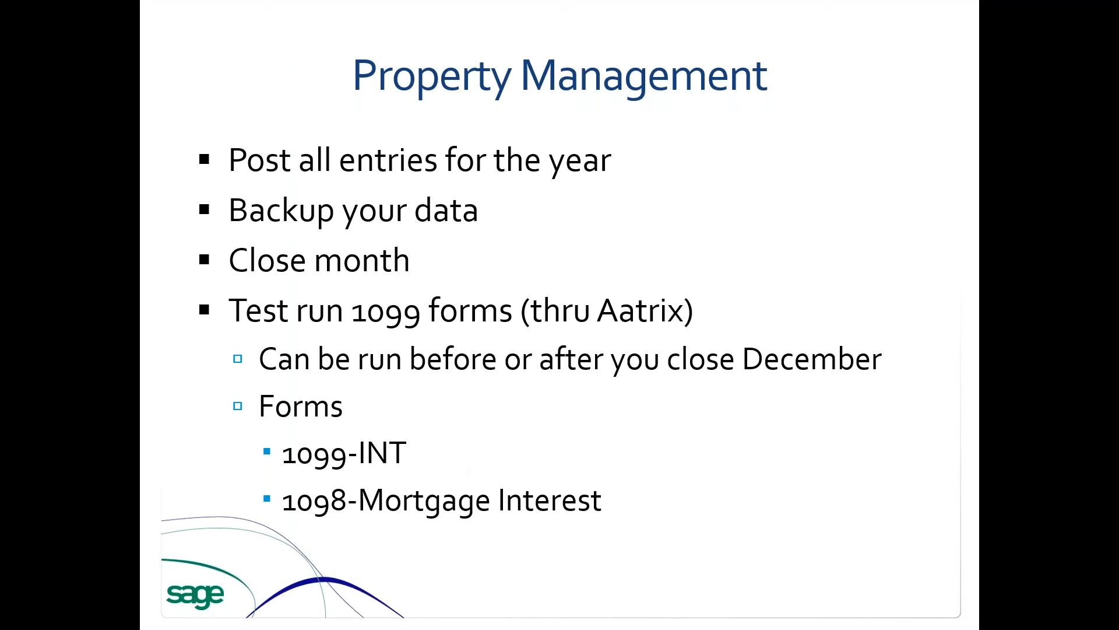
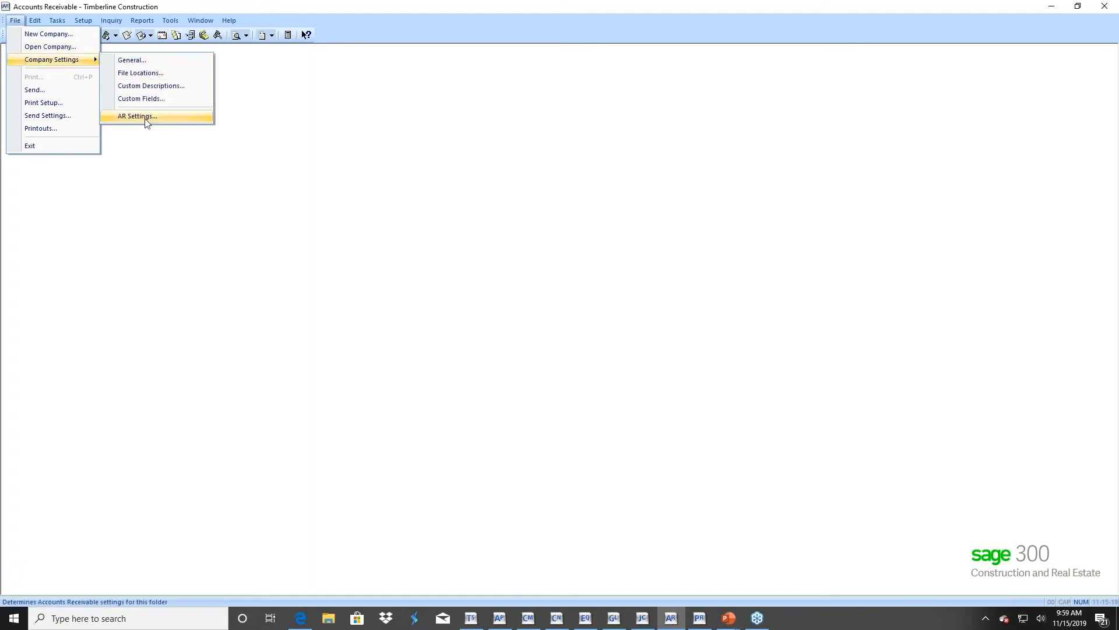
Check the year end date in AR Settings and close the settings without changes
{"action": "left_click", "coordinate": [146, 118]}
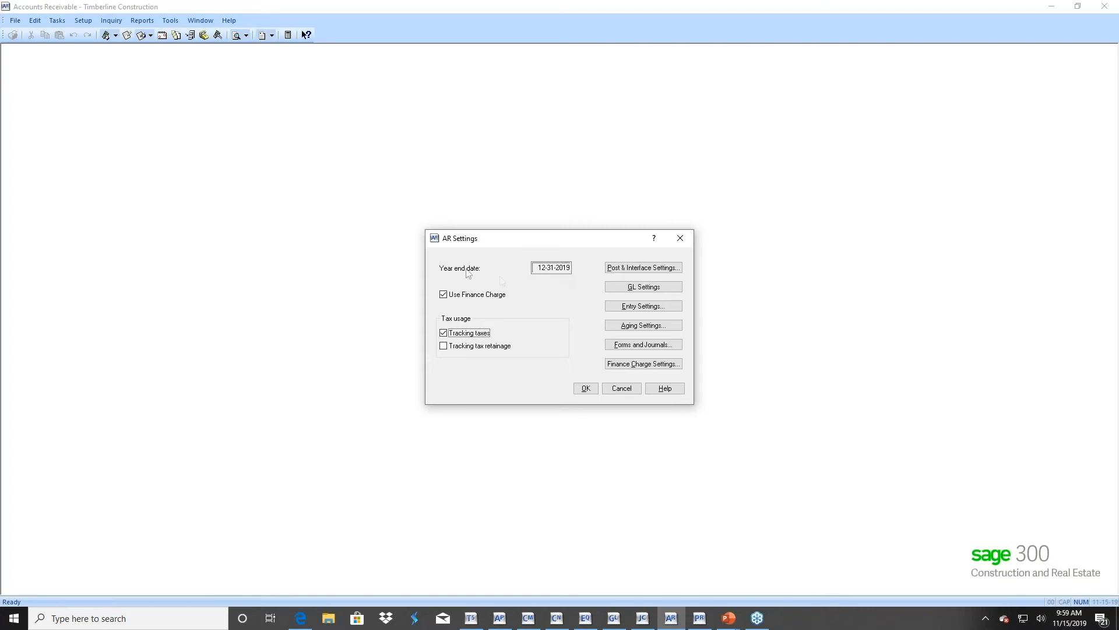
{"action": "left_click", "coordinate": [621, 388]}
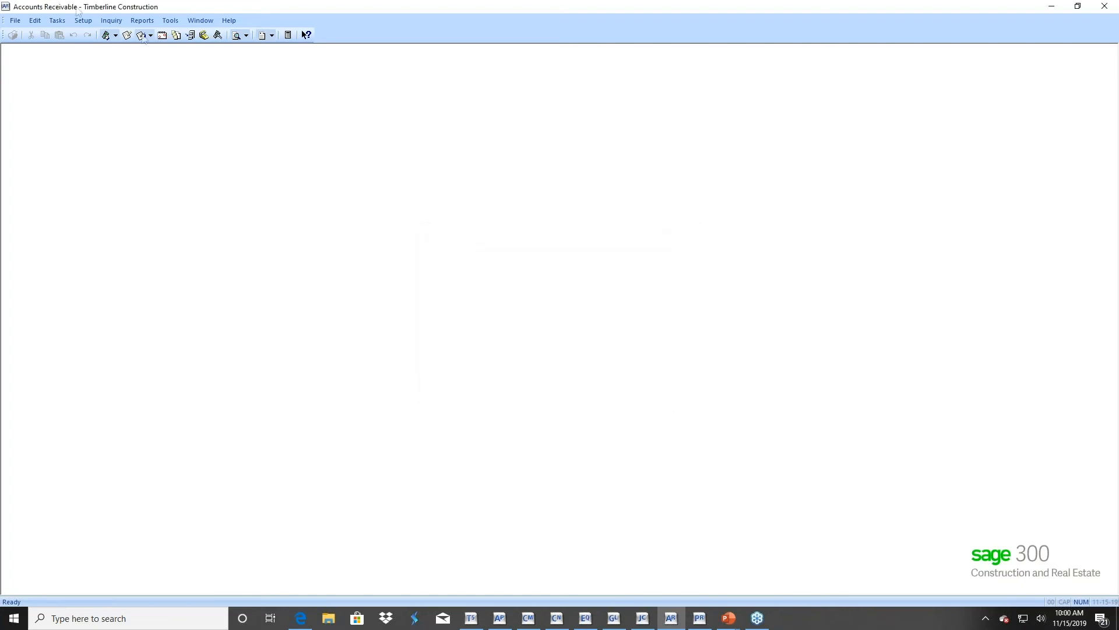
Open Customer Setup, dismissing the mail client message, and load the Grocer's Association customer record
{"action": "left_click", "coordinate": [82, 22]}
{"action": "left_click", "coordinate": [93, 35]}
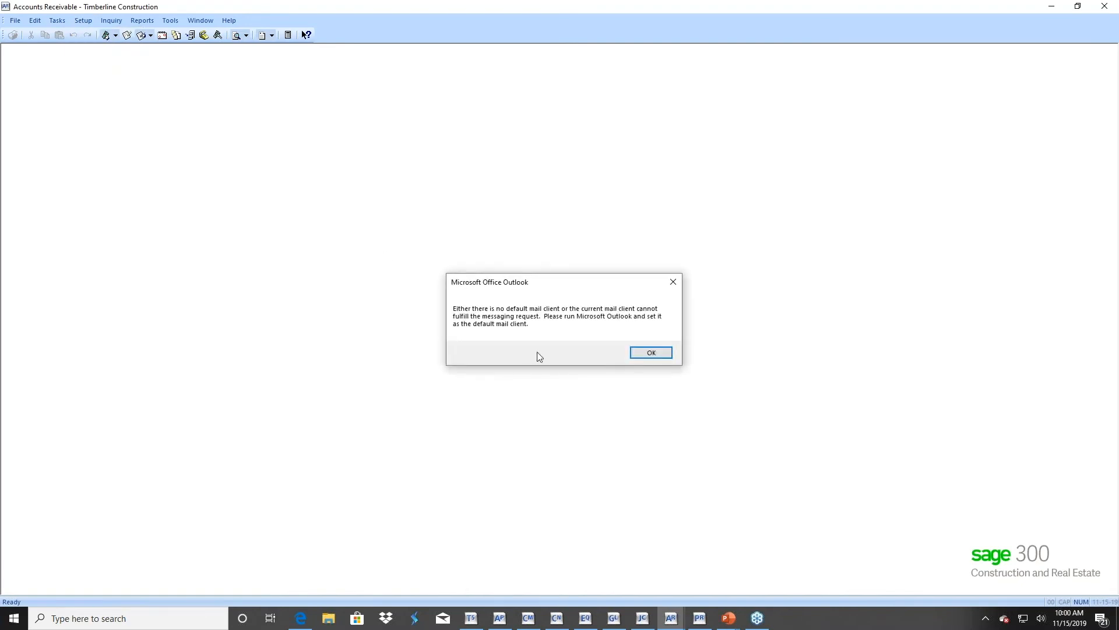
{"action": "left_click", "coordinate": [649, 353]}
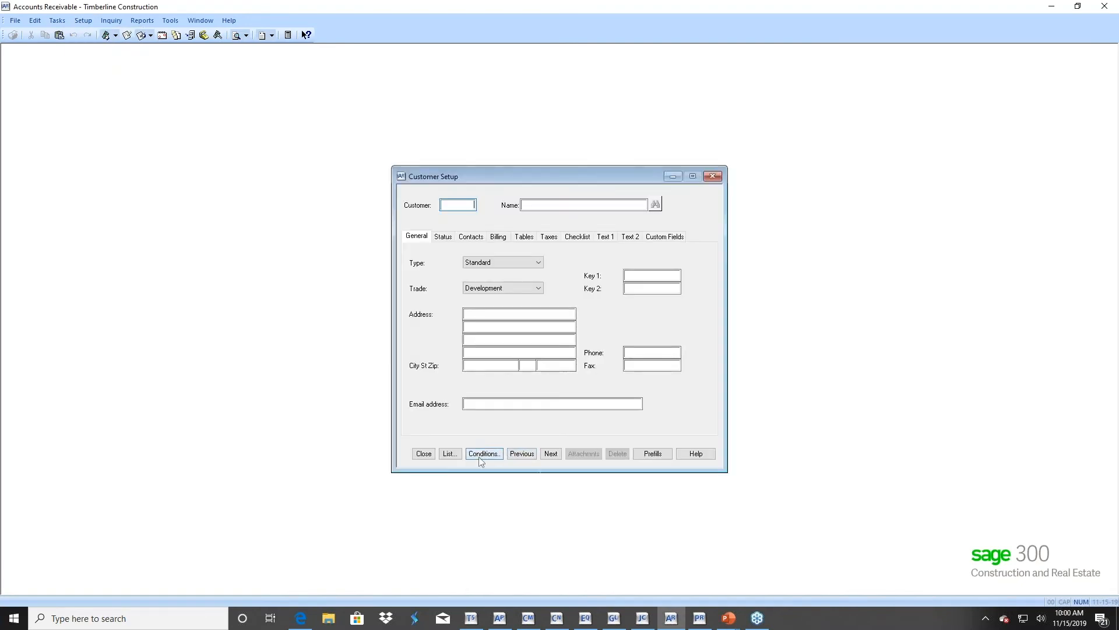
{"action": "left_click", "coordinate": [551, 454]}
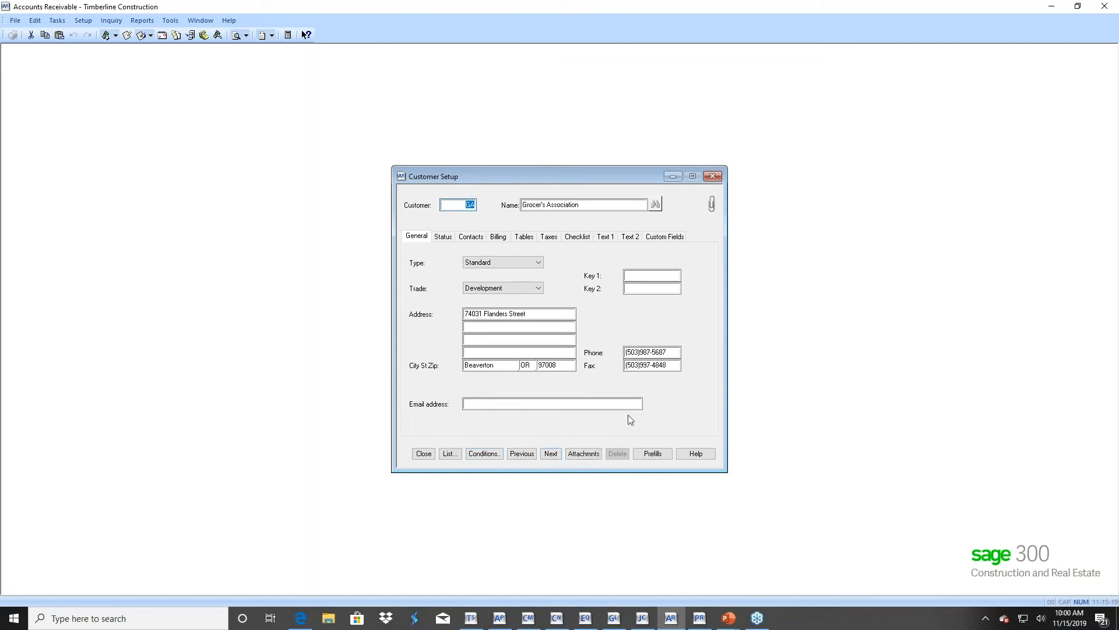
{"action": "key", "text": "Tab"}
{"action": "key", "text": "Tab"}
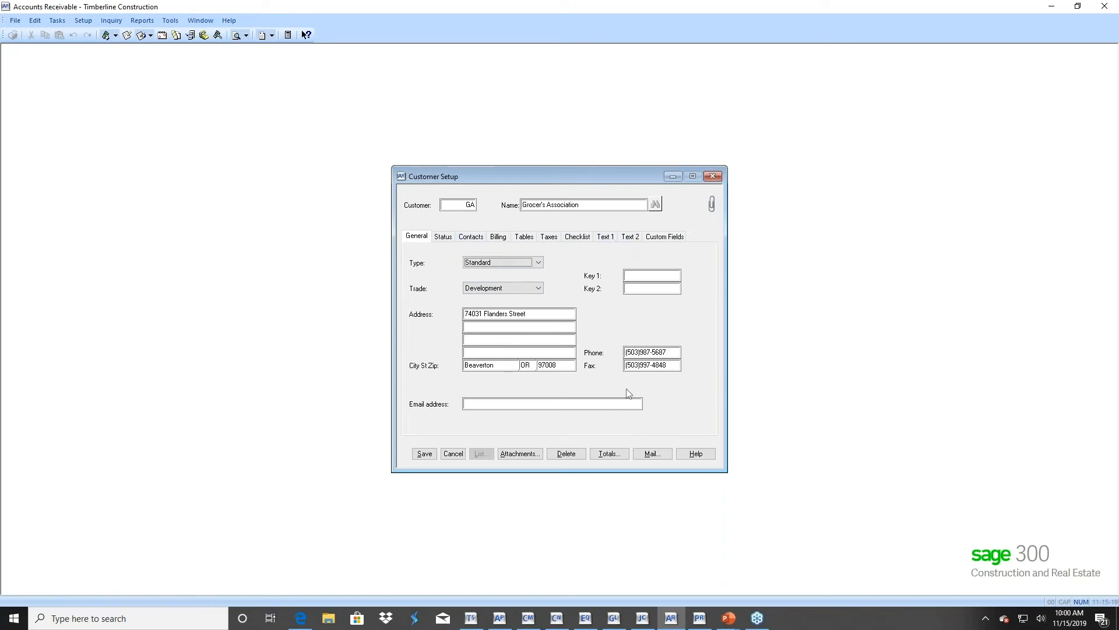
Review the customer's aging, balances, other billings and miscellaneous totals, and close Customer Setup without saving
{"action": "left_click", "coordinate": [609, 454]}
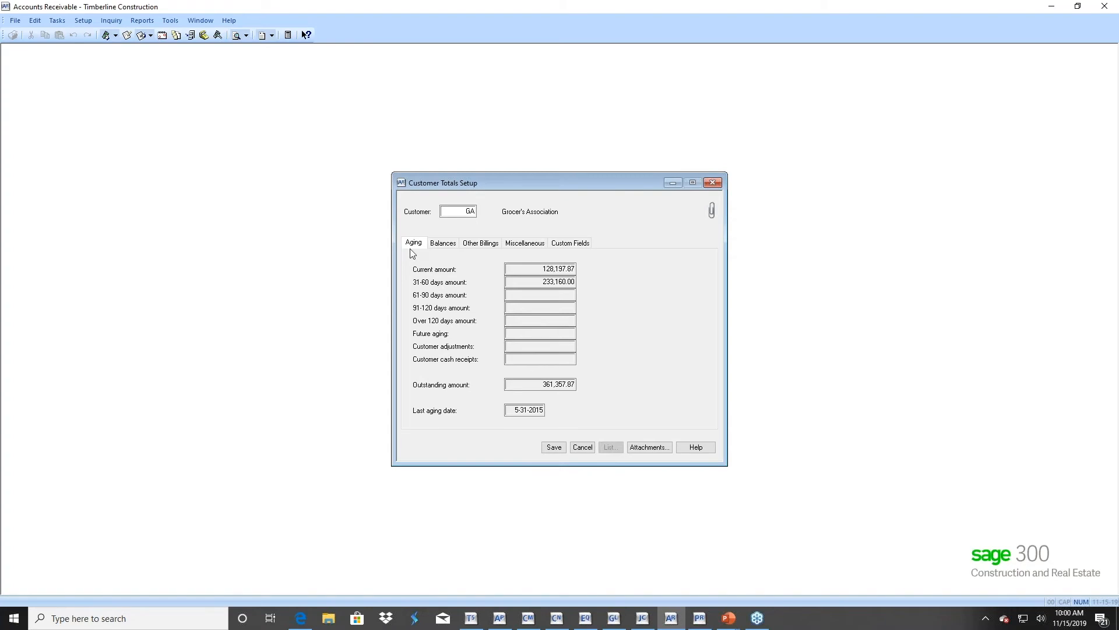
{"action": "left_click", "coordinate": [443, 244]}
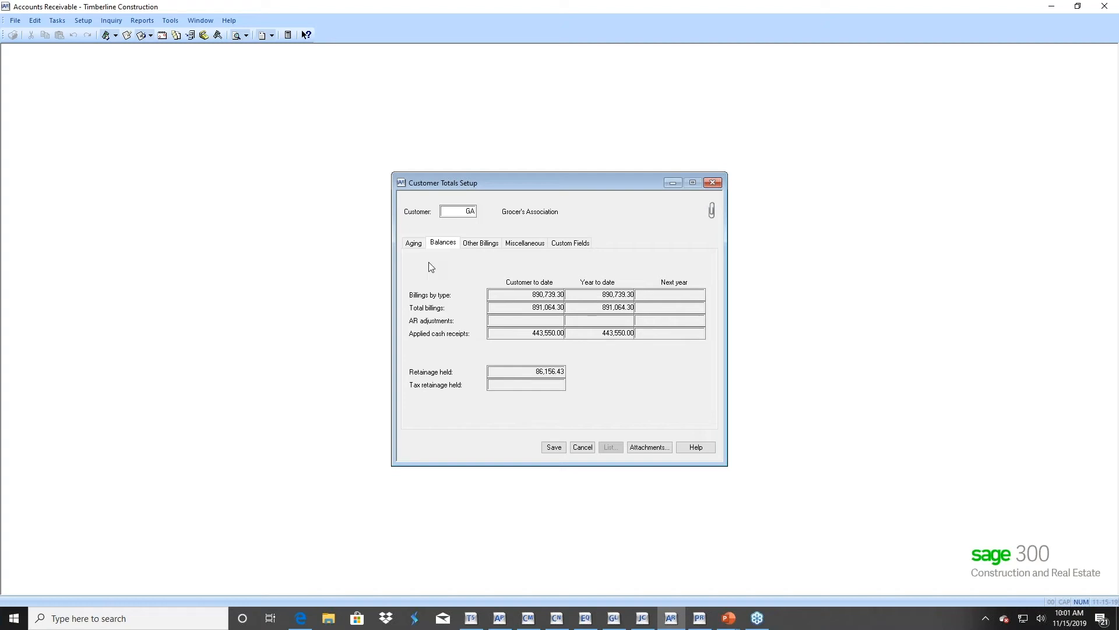
{"action": "left_click", "coordinate": [481, 244]}
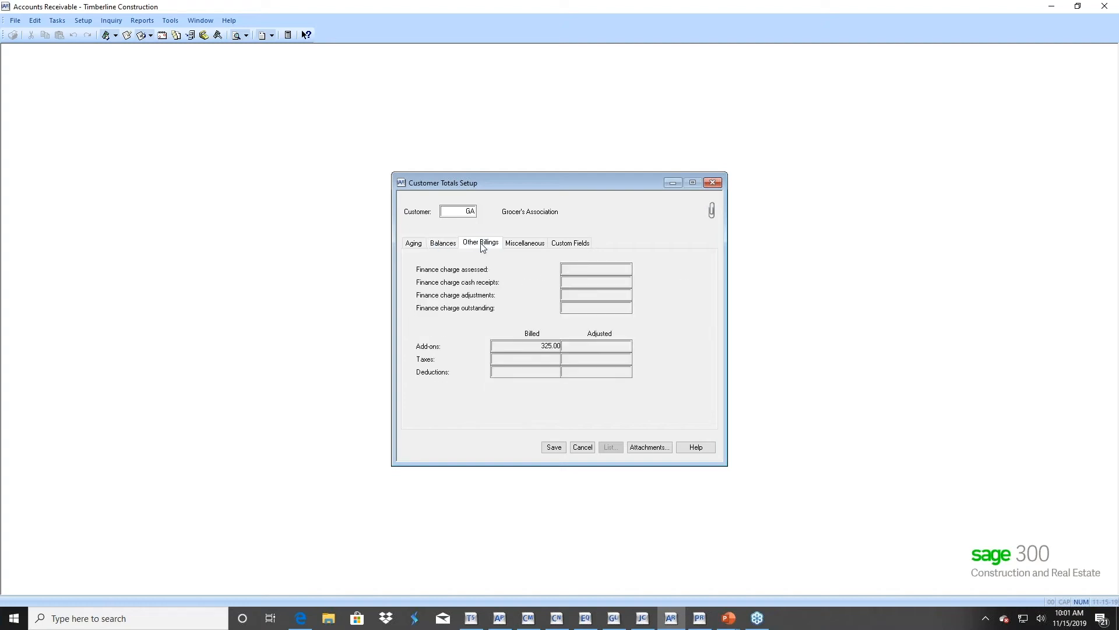
{"action": "left_click", "coordinate": [519, 247]}
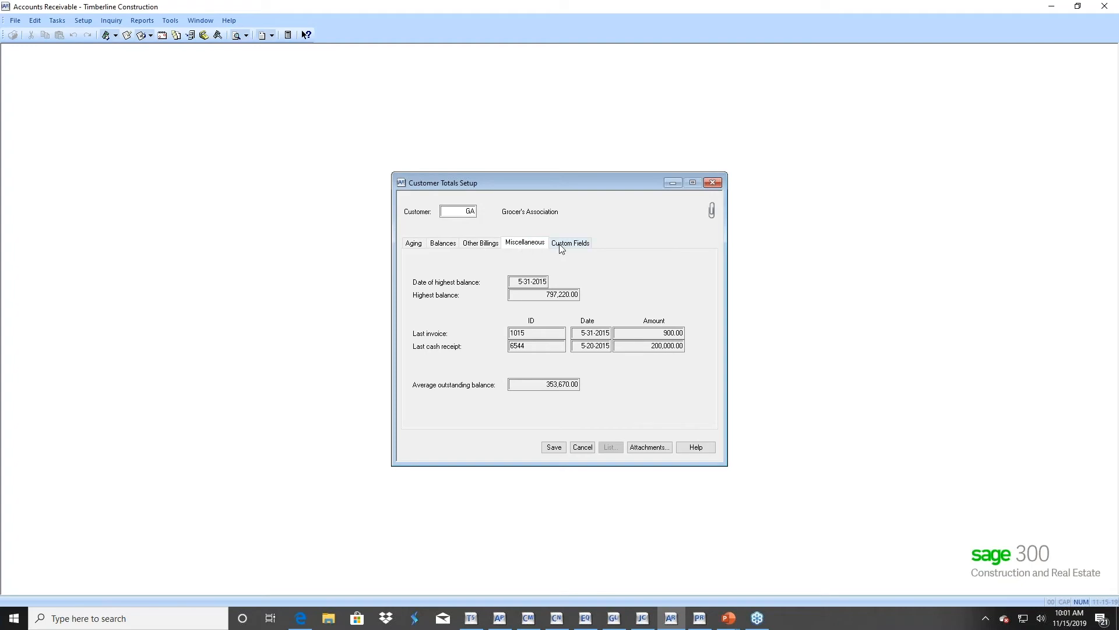
{"action": "left_click", "coordinate": [482, 250]}
{"action": "left_click", "coordinate": [449, 252]}
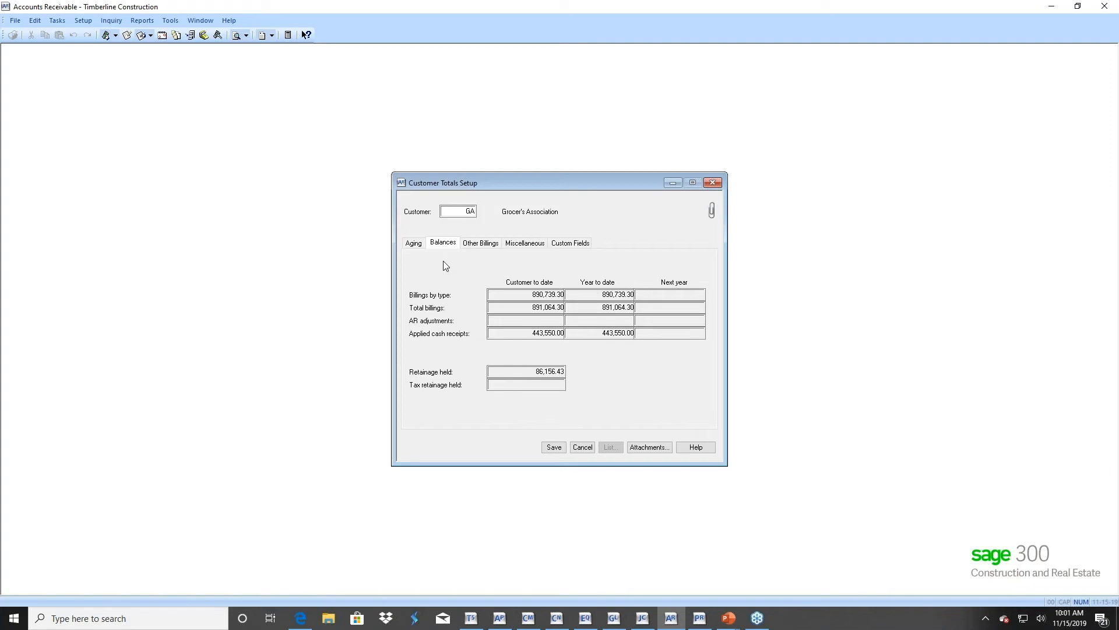
{"action": "left_click", "coordinate": [582, 447]}
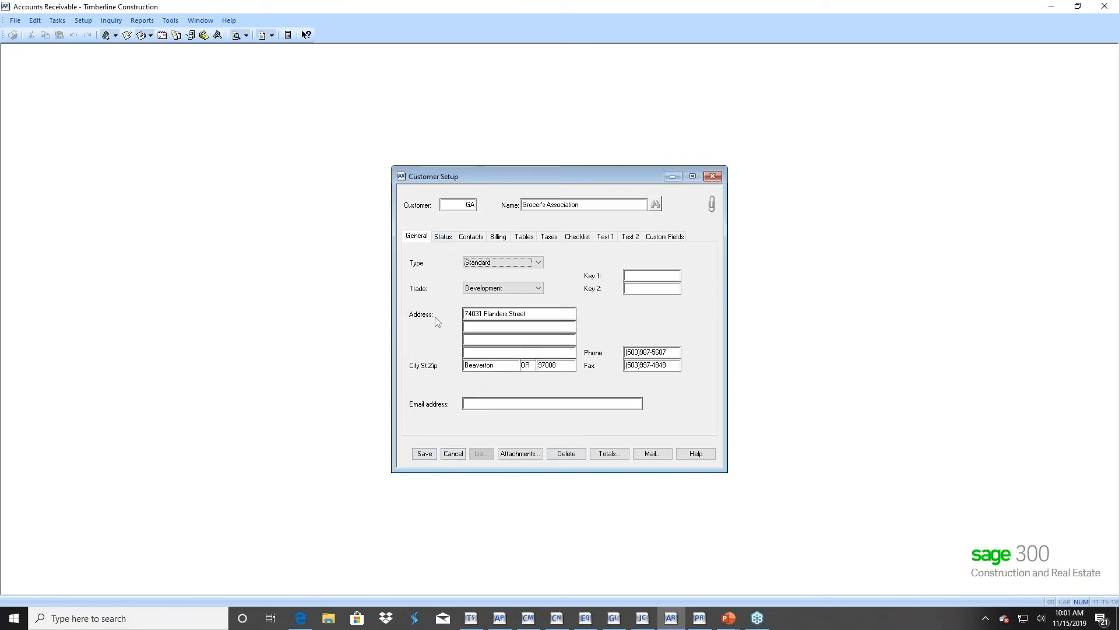
{"action": "left_click", "coordinate": [454, 454]}
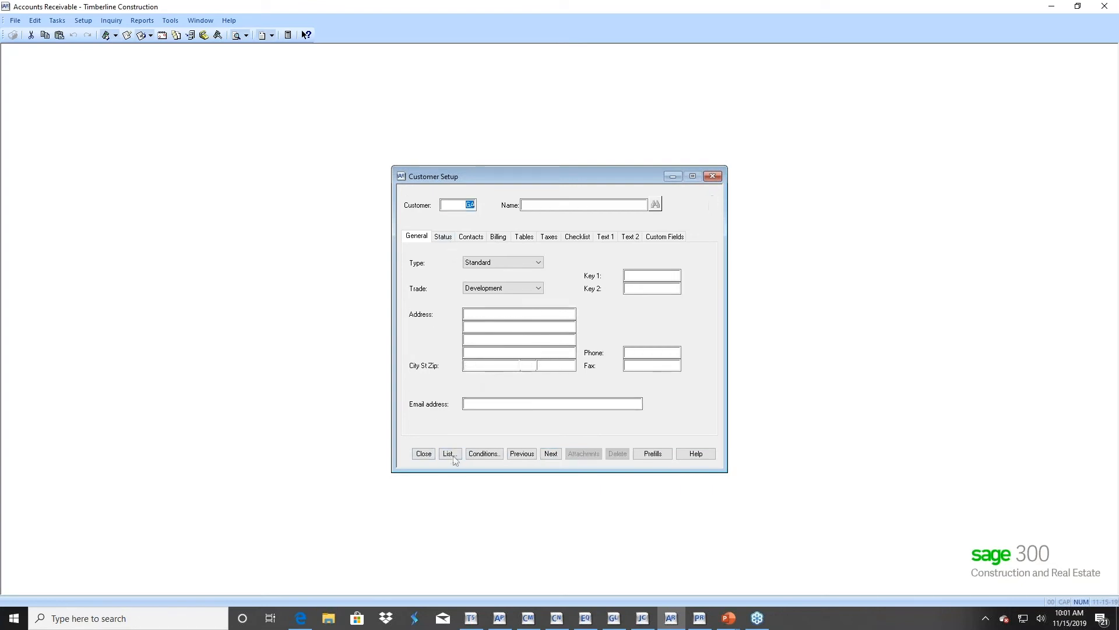
{"action": "left_click", "coordinate": [422, 455]}
Start a File Tools backup operation and add master.ARM to the list of files
{"action": "left_click", "coordinate": [169, 21]}
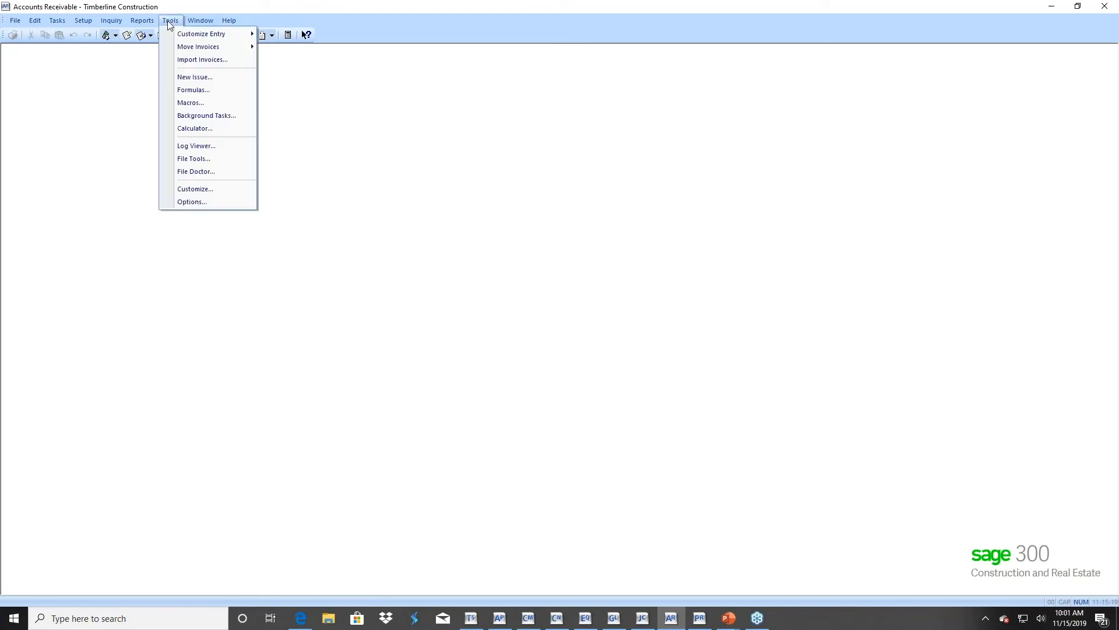
{"action": "left_click", "coordinate": [188, 158]}
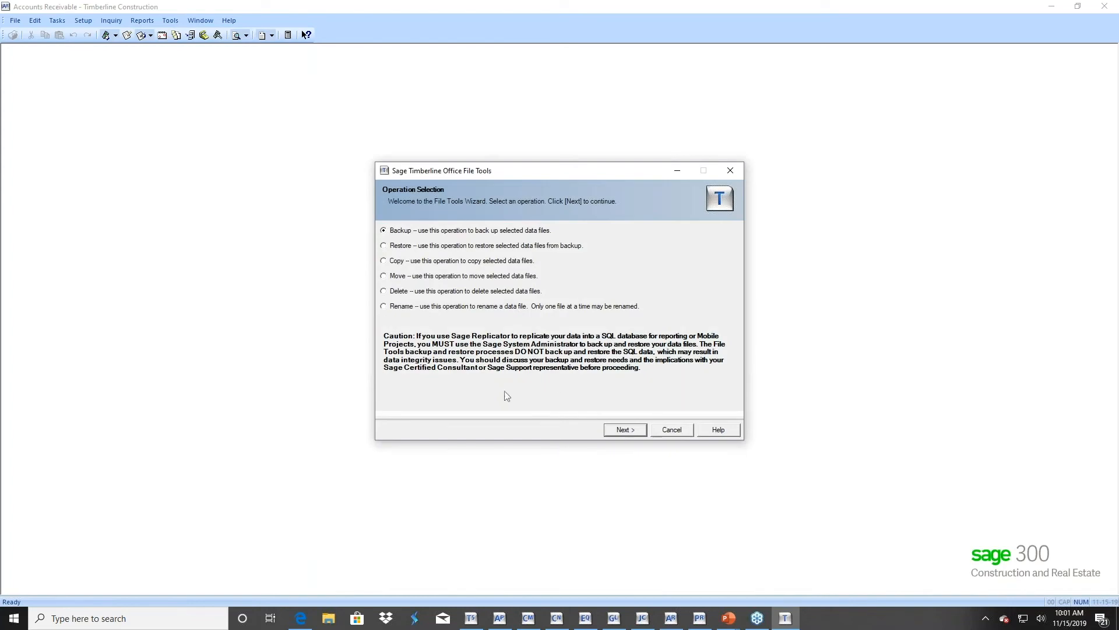
{"action": "left_click", "coordinate": [625, 430]}
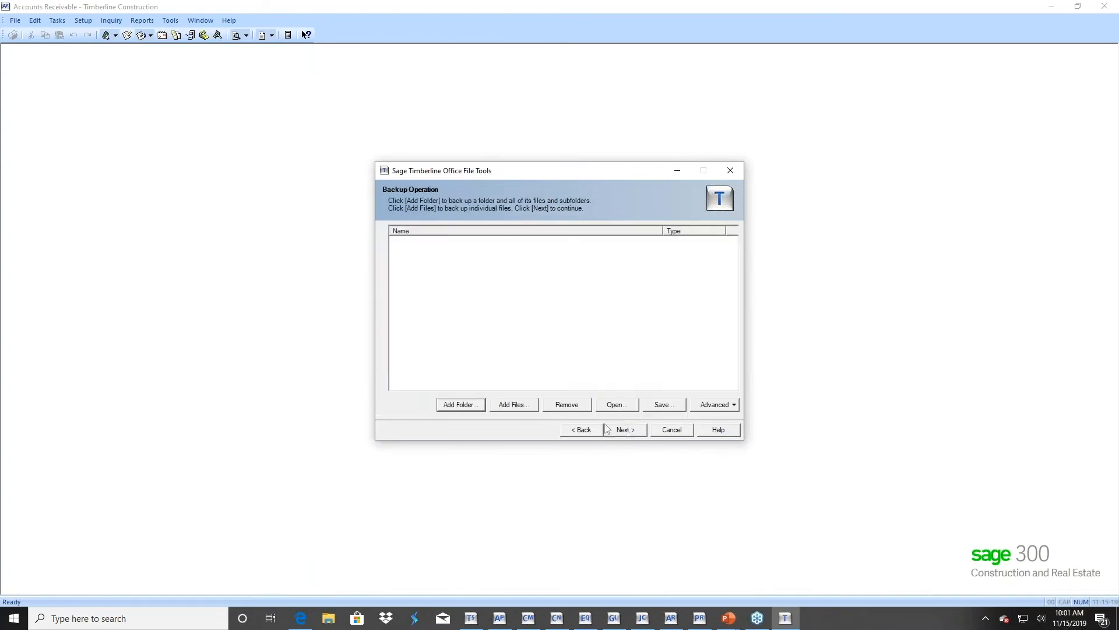
{"action": "left_click", "coordinate": [513, 404]}
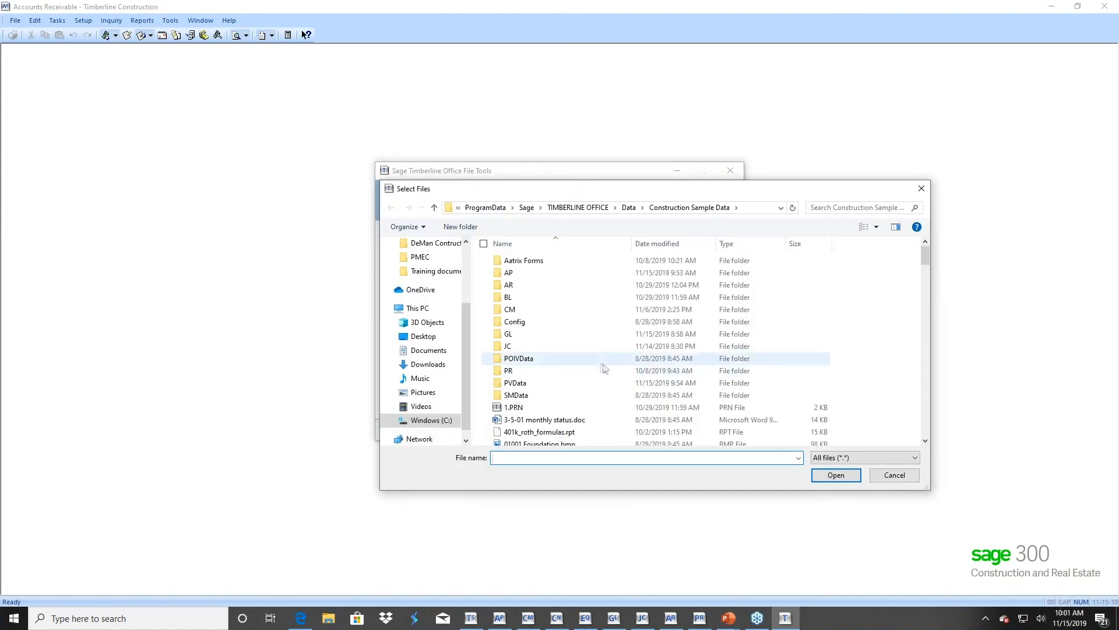
{"action": "type", "text": "mast"}
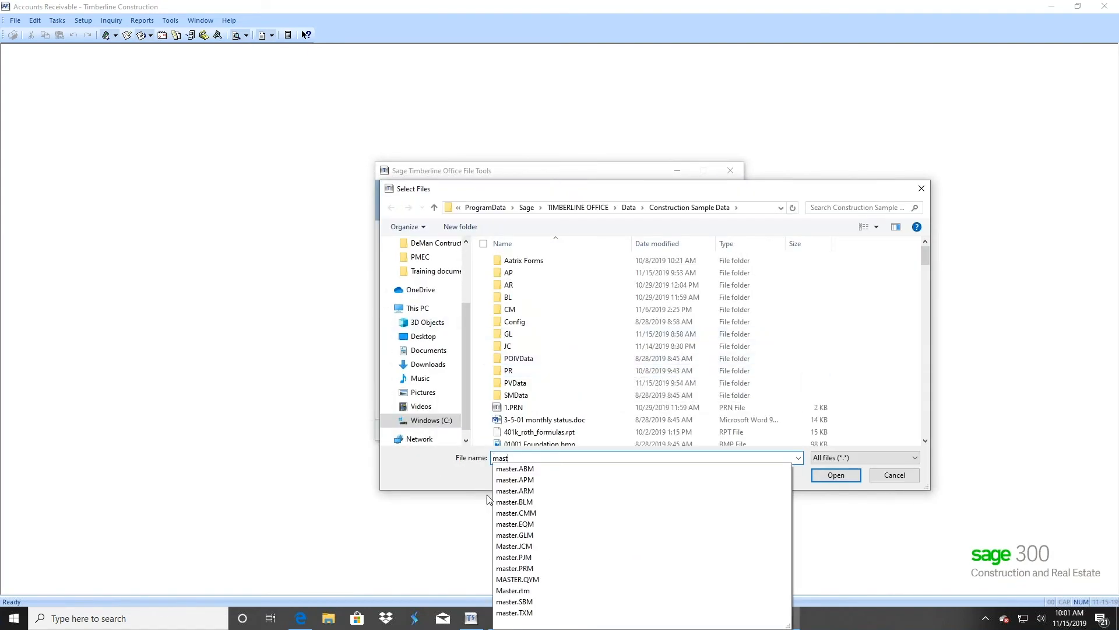
{"action": "left_click", "coordinate": [513, 491]}
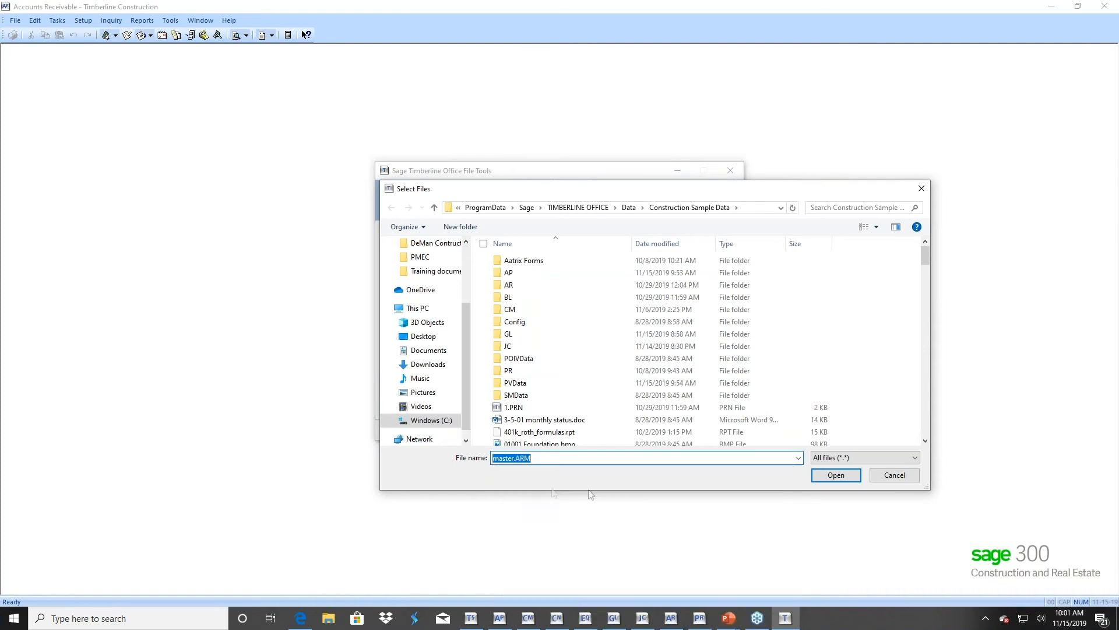
{"action": "left_click", "coordinate": [836, 475]}
Add activity.ARA from the Construction Sample Data folder to the backup file list
{"action": "left_click", "coordinate": [509, 410]}
{"action": "type", "text": "activiy"}
{"action": "key", "text": "BackSpace"}
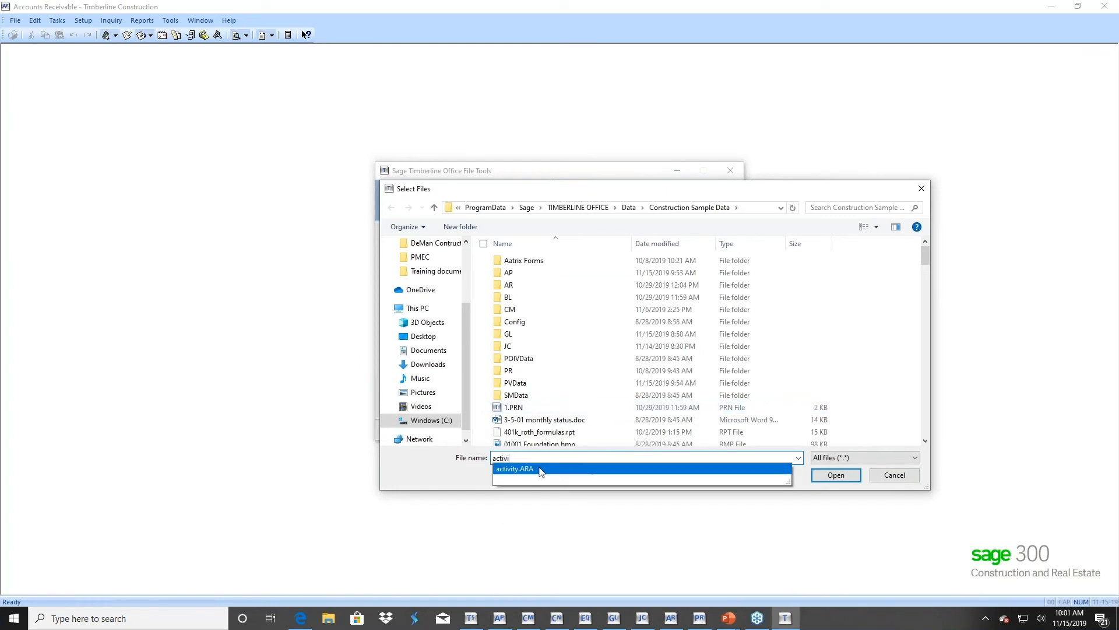
{"action": "left_click", "coordinate": [540, 469]}
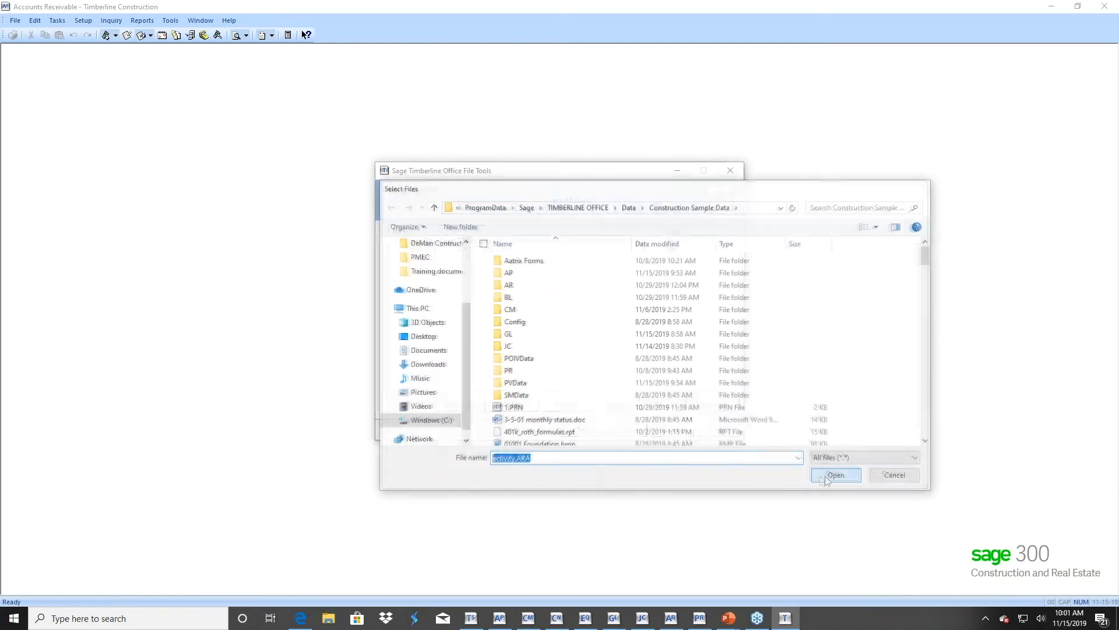
{"action": "left_click", "coordinate": [830, 474]}
Add the Accounts Receivable current transaction file, current.ART, to the backup file list
{"action": "left_click", "coordinate": [520, 407]}
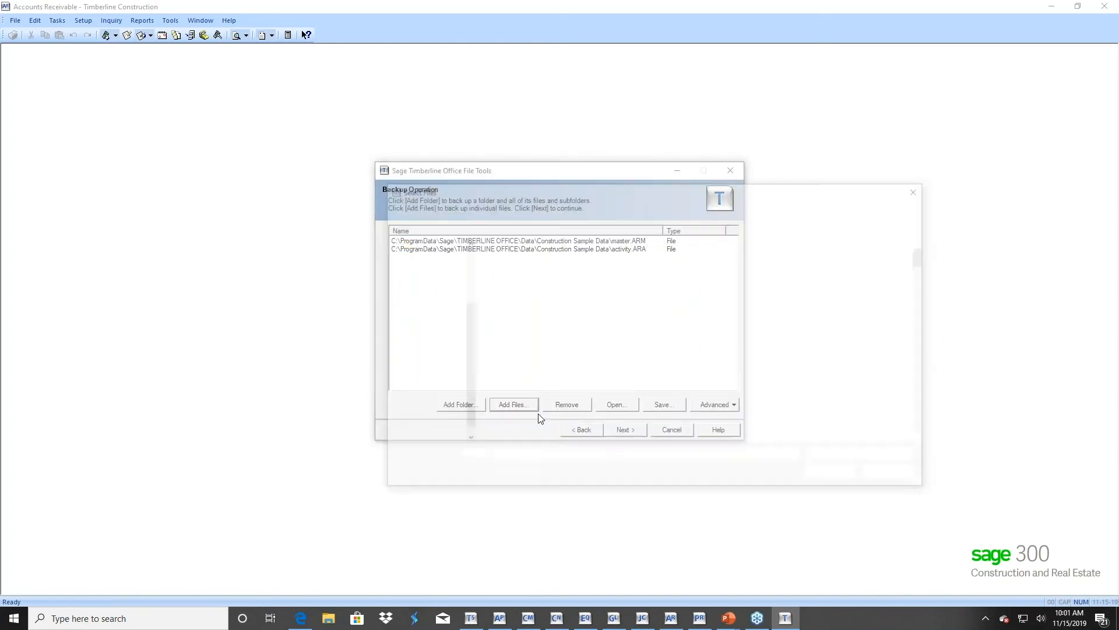
{"action": "type", "text": "current"}
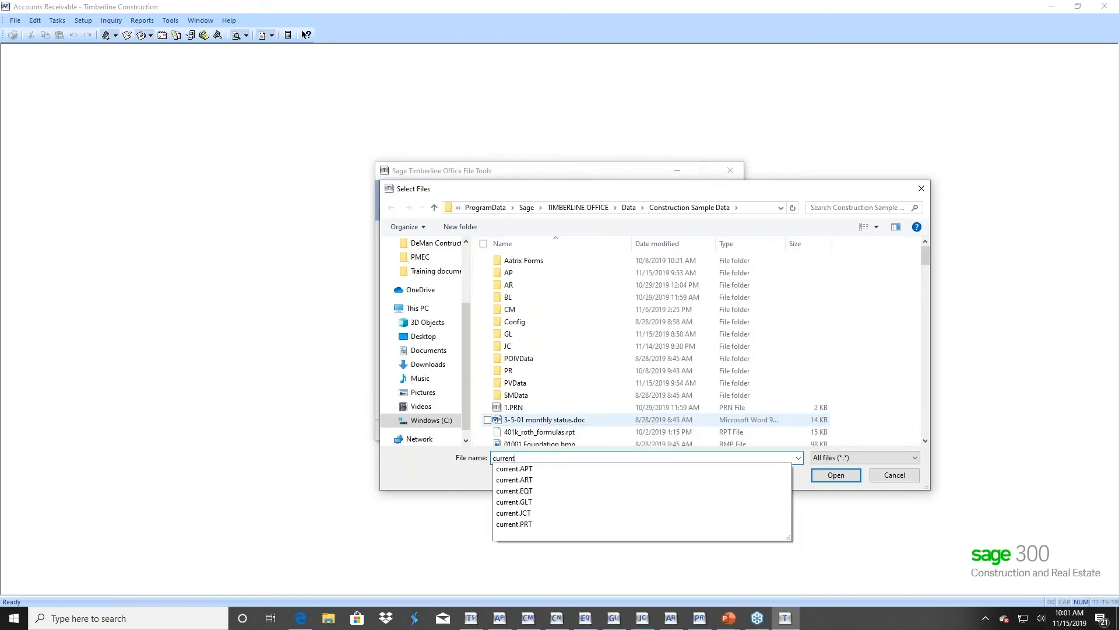
{"action": "left_click", "coordinate": [514, 469]}
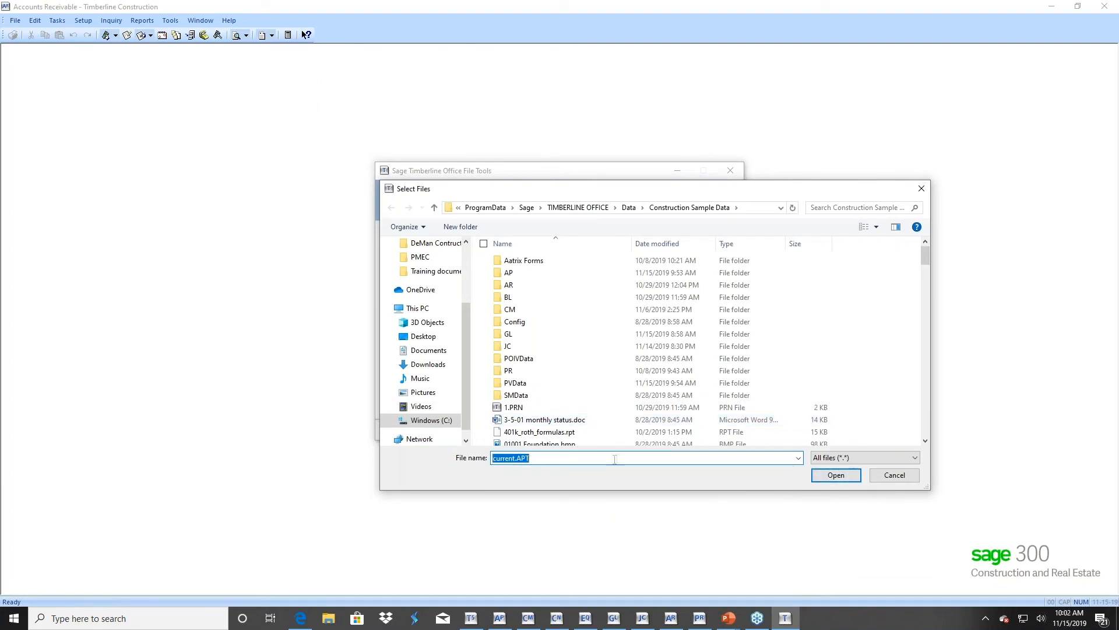
{"action": "left_click", "coordinate": [541, 460]}
{"action": "key", "text": "BackSpace"}
{"action": "key", "text": "BackSpace"}
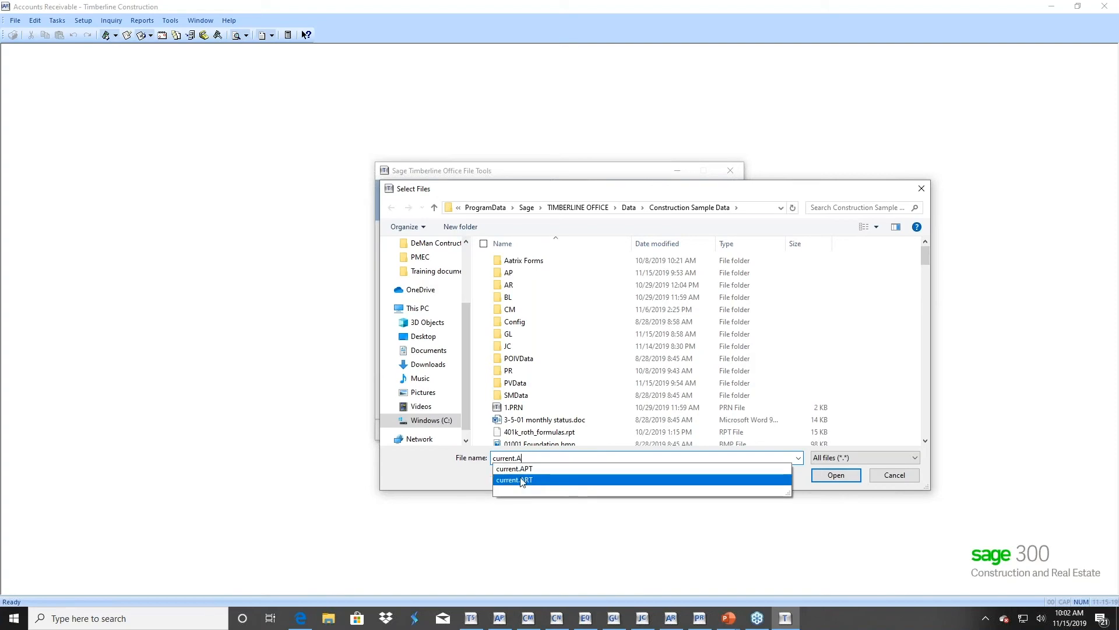
{"action": "left_click", "coordinate": [608, 480]}
{"action": "left_click", "coordinate": [851, 474]}
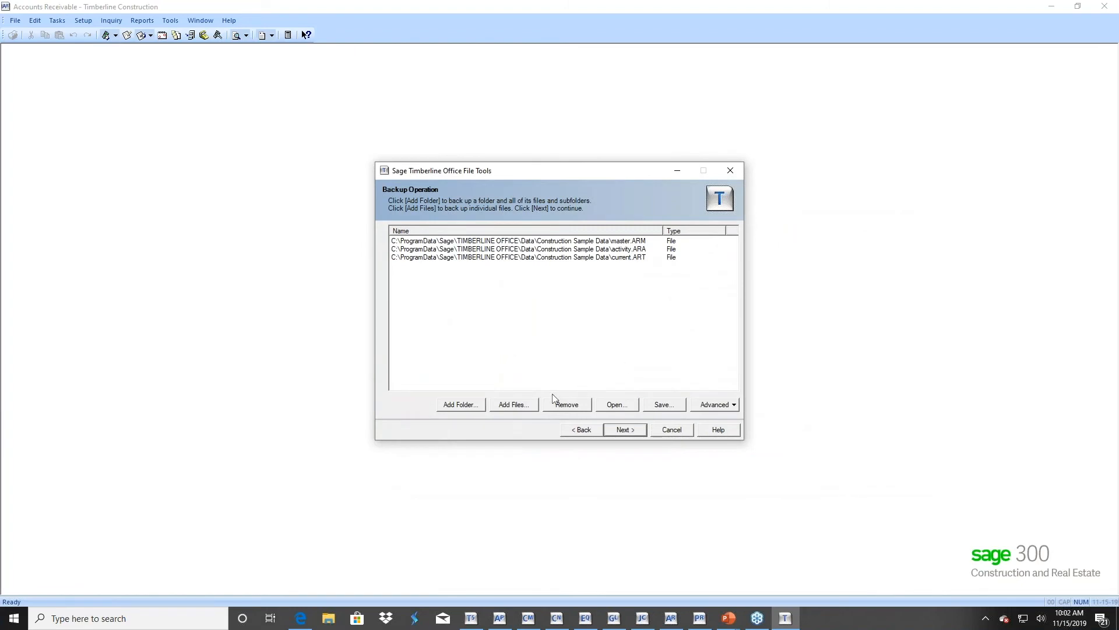
{"action": "left_click", "coordinate": [503, 406]}
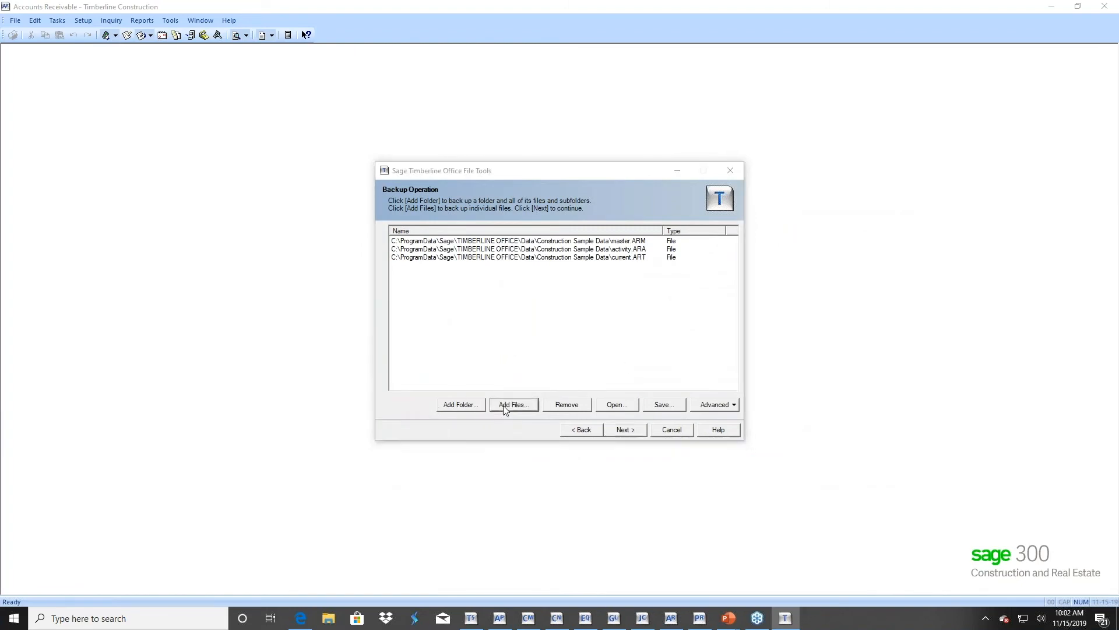
{"action": "type", "text": "his"}
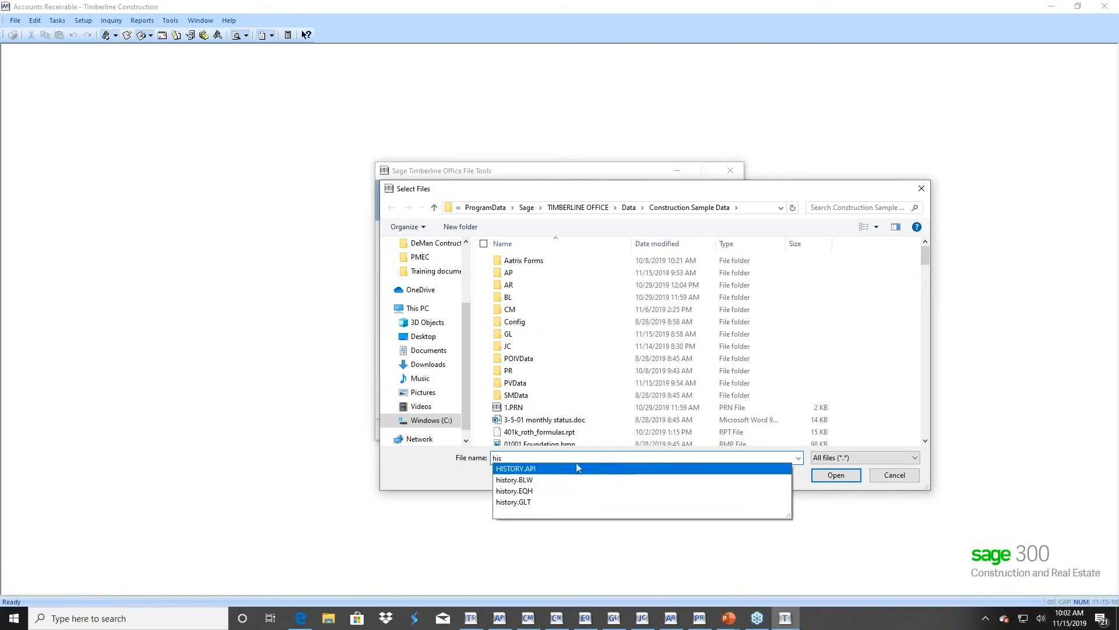
{"action": "key", "text": "BackSpace"}
{"action": "key", "text": "BackSpace"}
{"action": "key", "text": "BackSpace"}
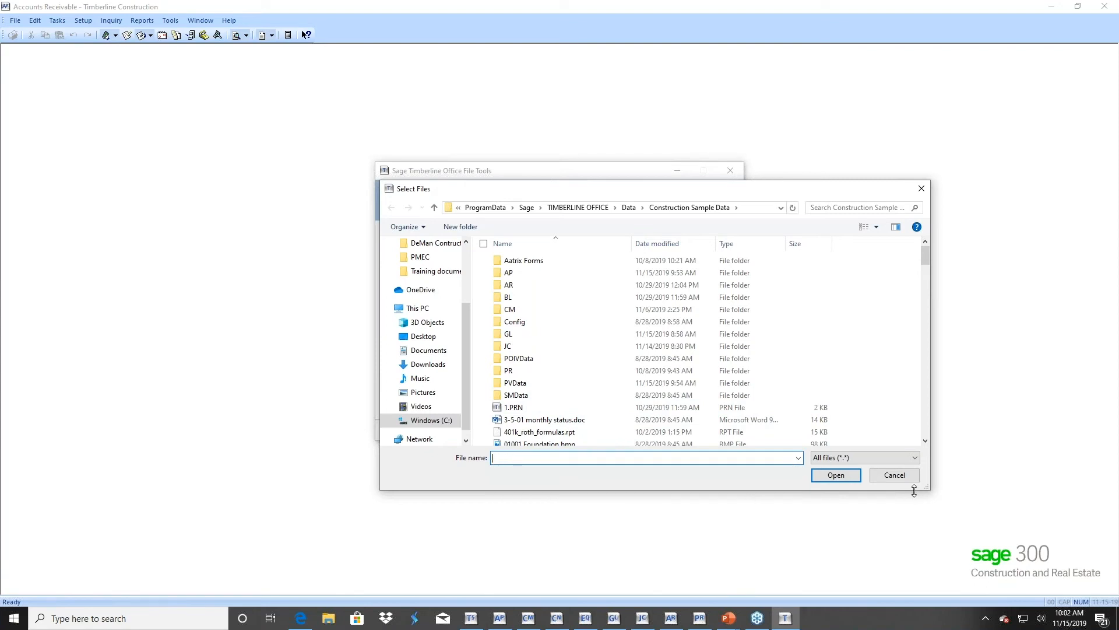
{"action": "left_click", "coordinate": [885, 476]}
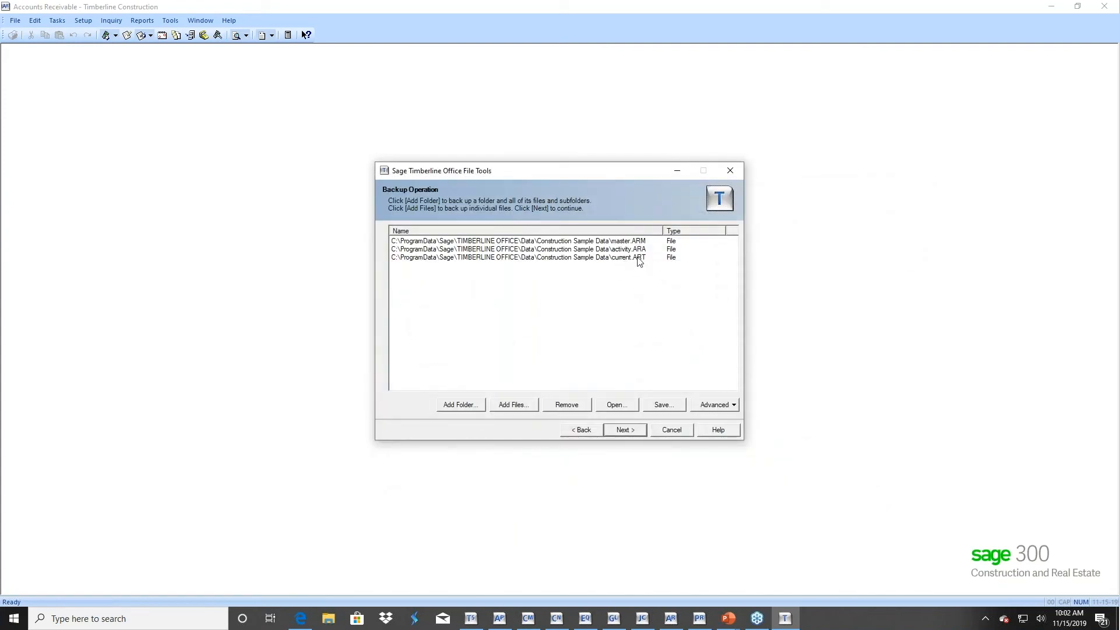
Set the backup destination to the Desktop and name the archive 2019 AR Backup
{"action": "left_click", "coordinate": [625, 429]}
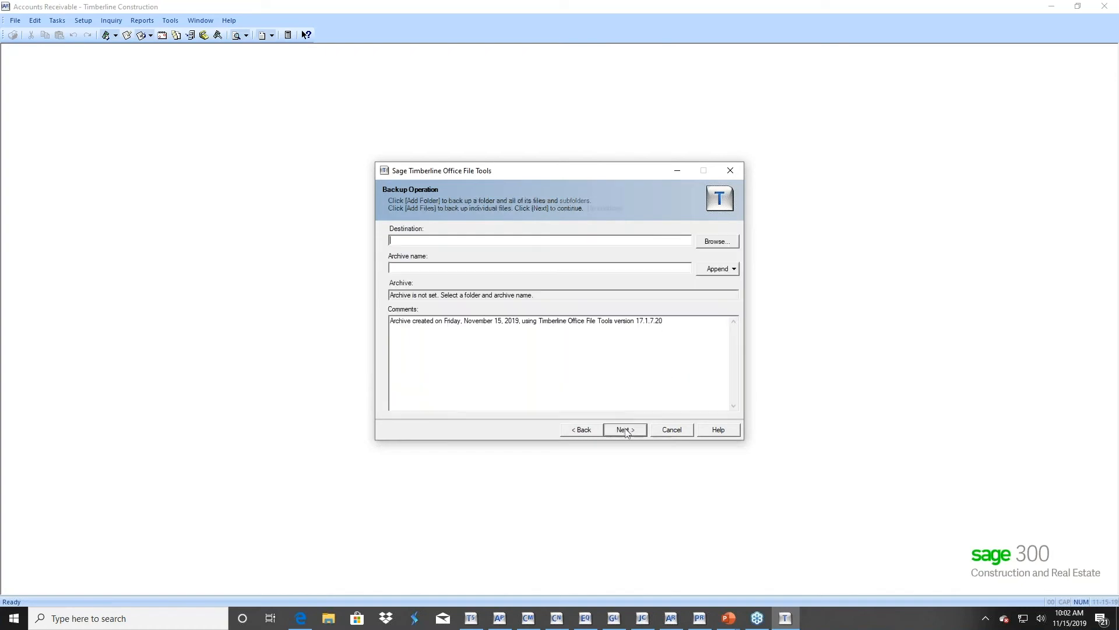
{"action": "left_click", "coordinate": [717, 241]}
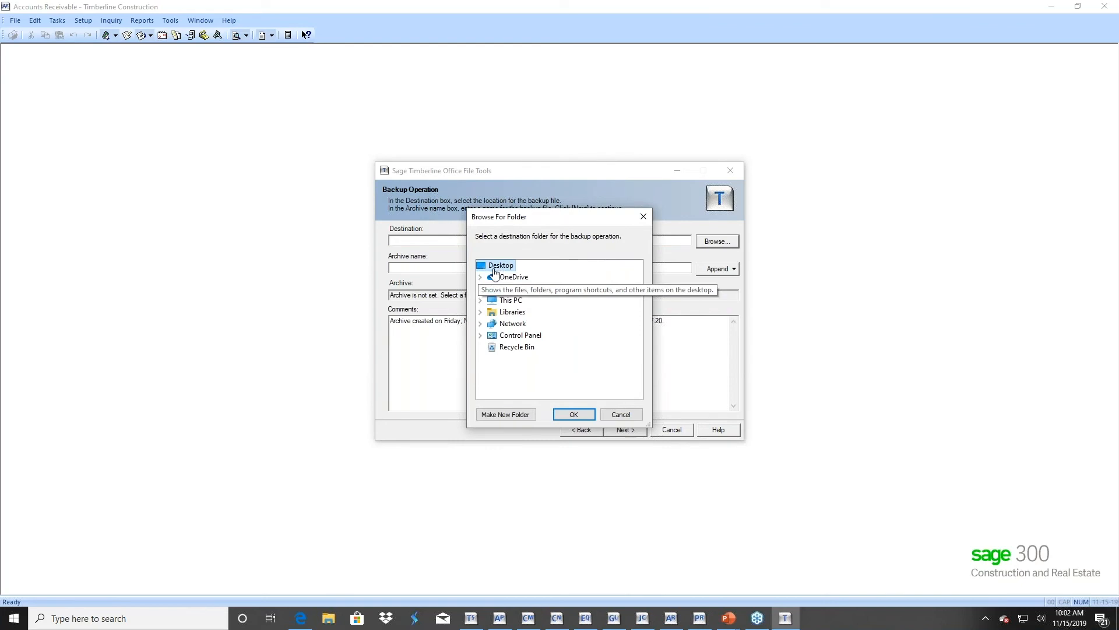
{"action": "left_click", "coordinate": [570, 414]}
{"action": "left_click", "coordinate": [408, 267]}
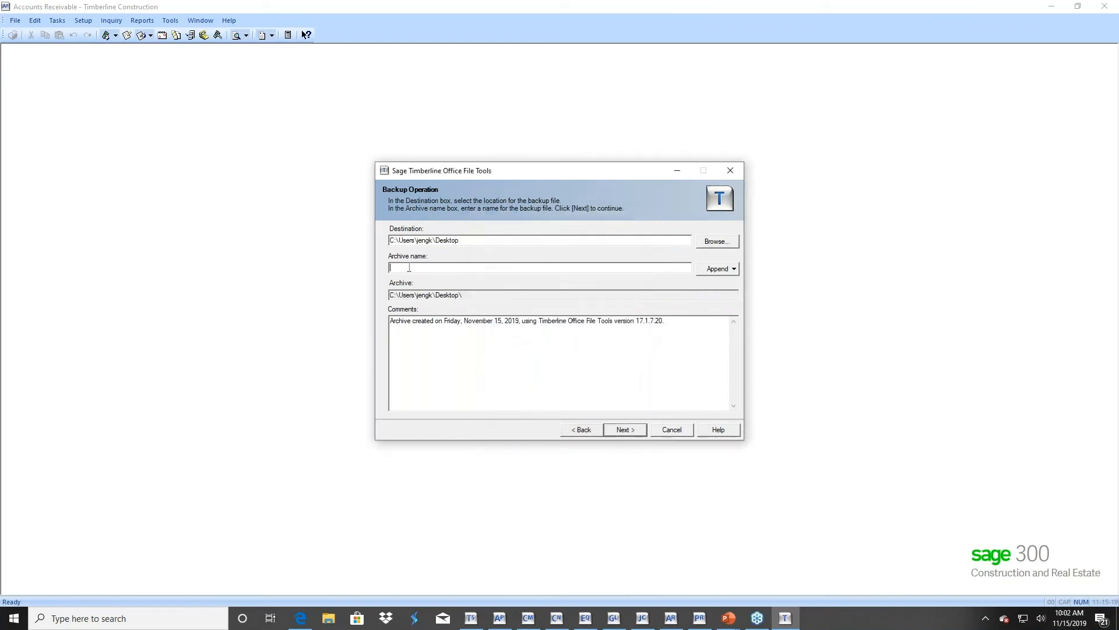
{"action": "type", "text": "2019 AR Bacukup"}
Validate the backup, keep all listed files included, run the operation, and finish the File Tools wizard
{"action": "left_click", "coordinate": [625, 429]}
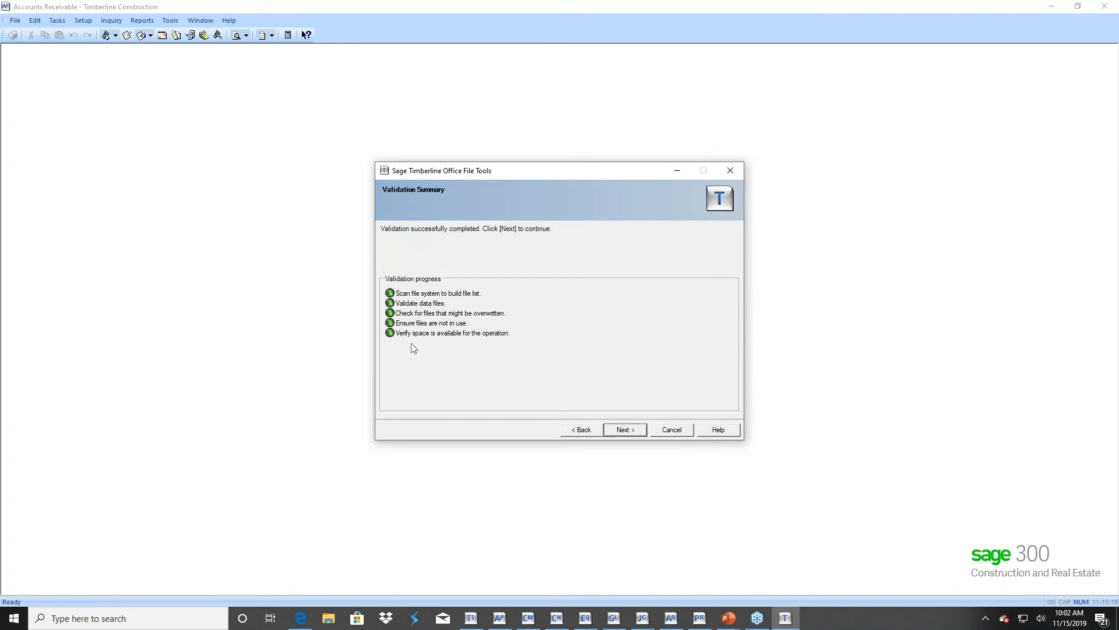
{"action": "left_click", "coordinate": [618, 429]}
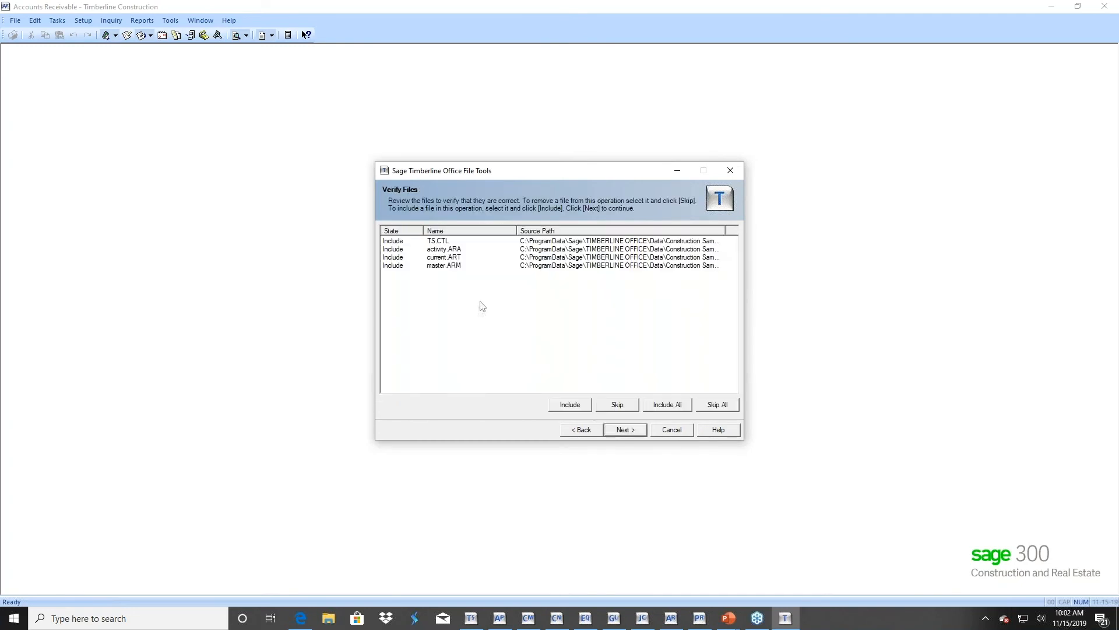
{"action": "left_click", "coordinate": [622, 432]}
{"action": "left_click", "coordinate": [622, 432]}
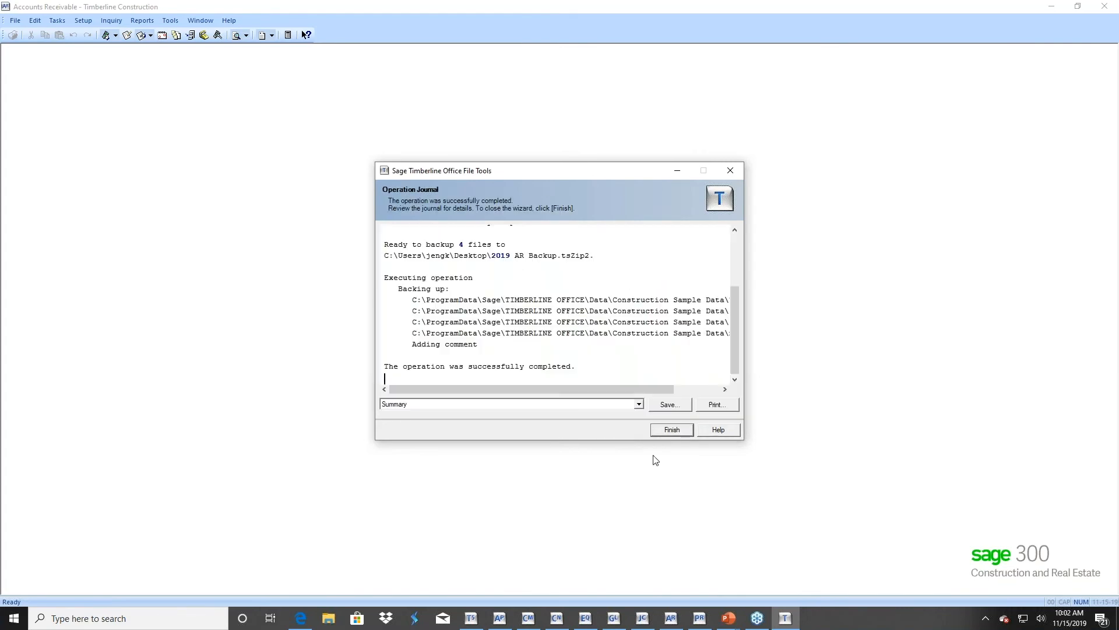
{"action": "left_click", "coordinate": [667, 431]}
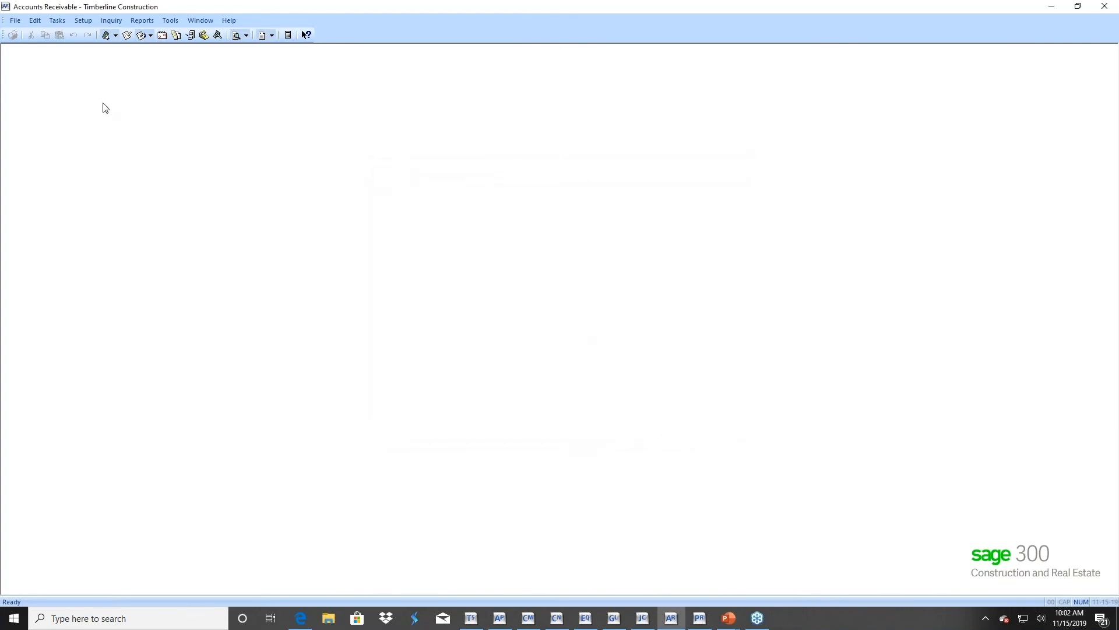
Open the Accounts Receivable Close Year task, answer that the AR Master file is backed up, review the year end dates, and cancel
{"action": "left_click", "coordinate": [60, 21]}
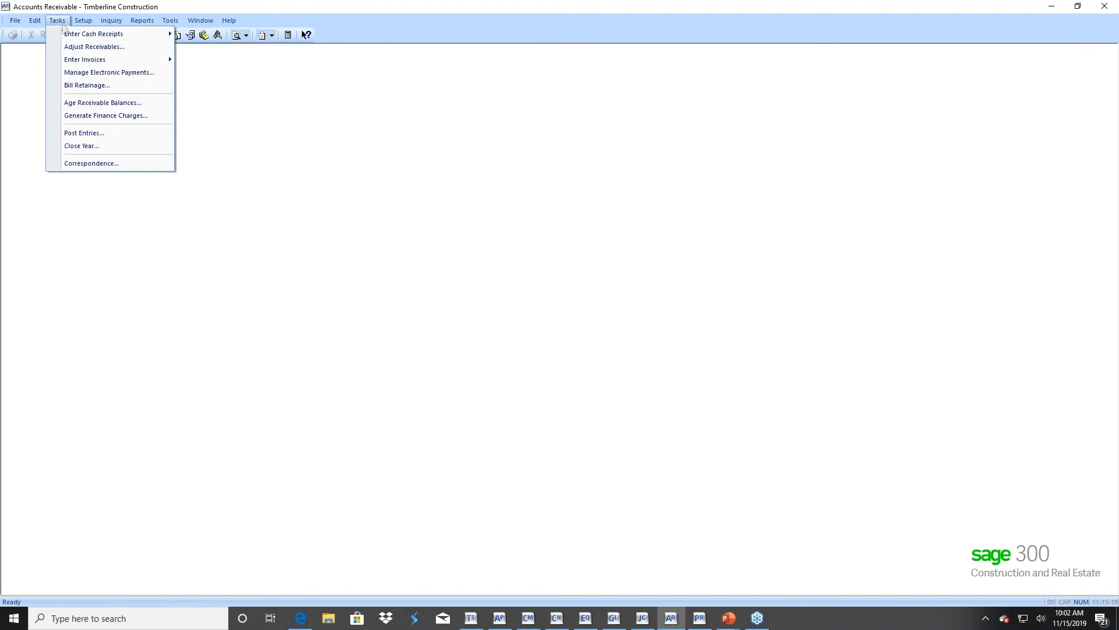
{"action": "left_click", "coordinate": [91, 151]}
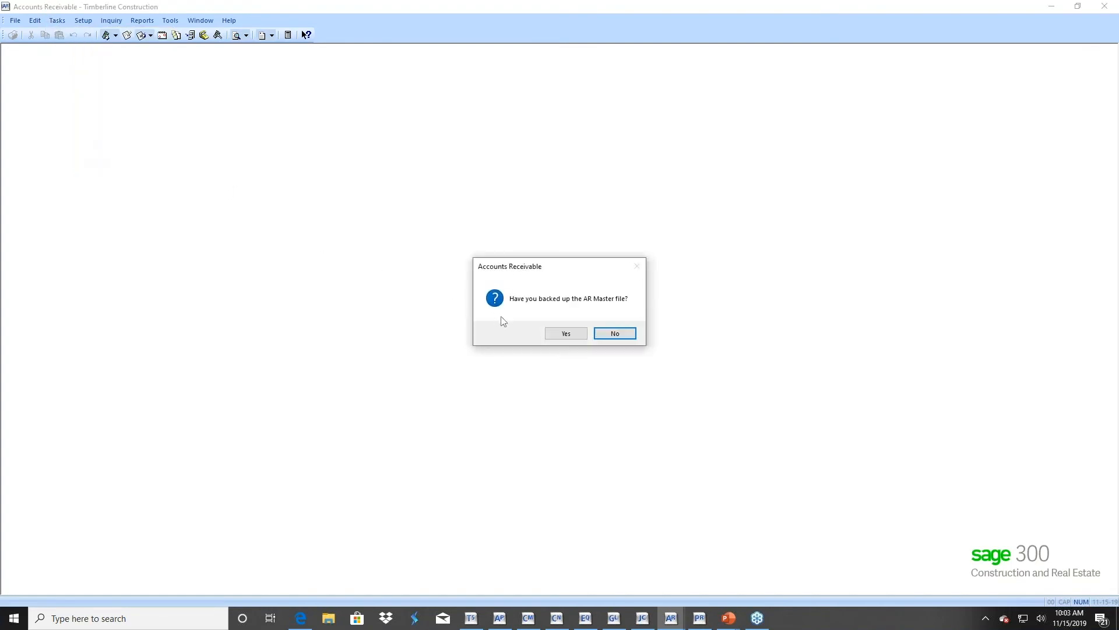
{"action": "left_click", "coordinate": [567, 333]}
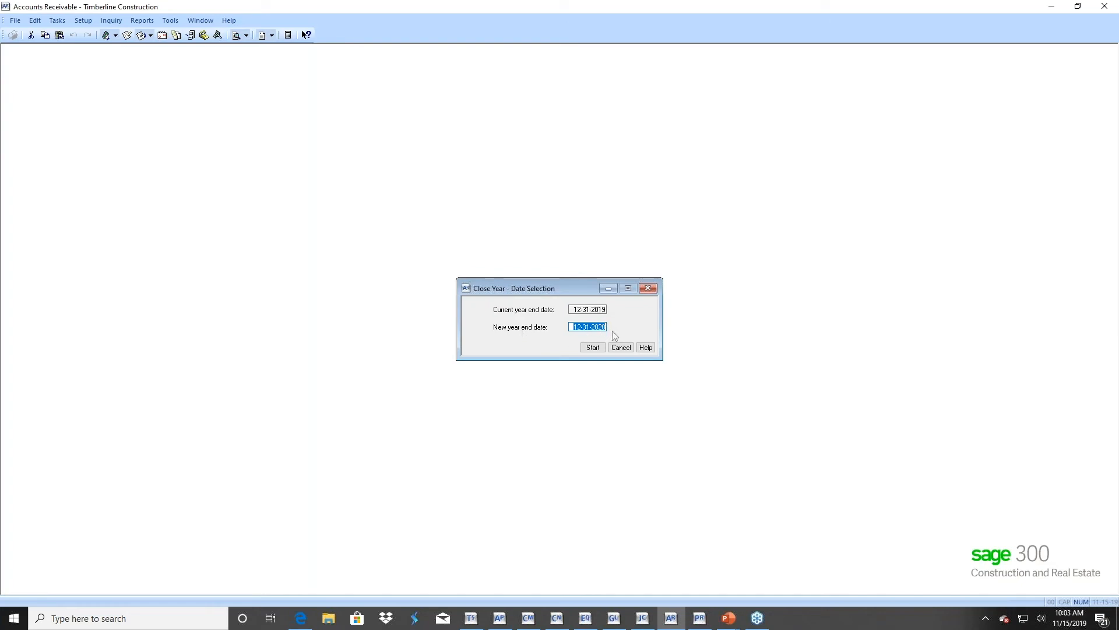
{"action": "left_click", "coordinate": [621, 348]}
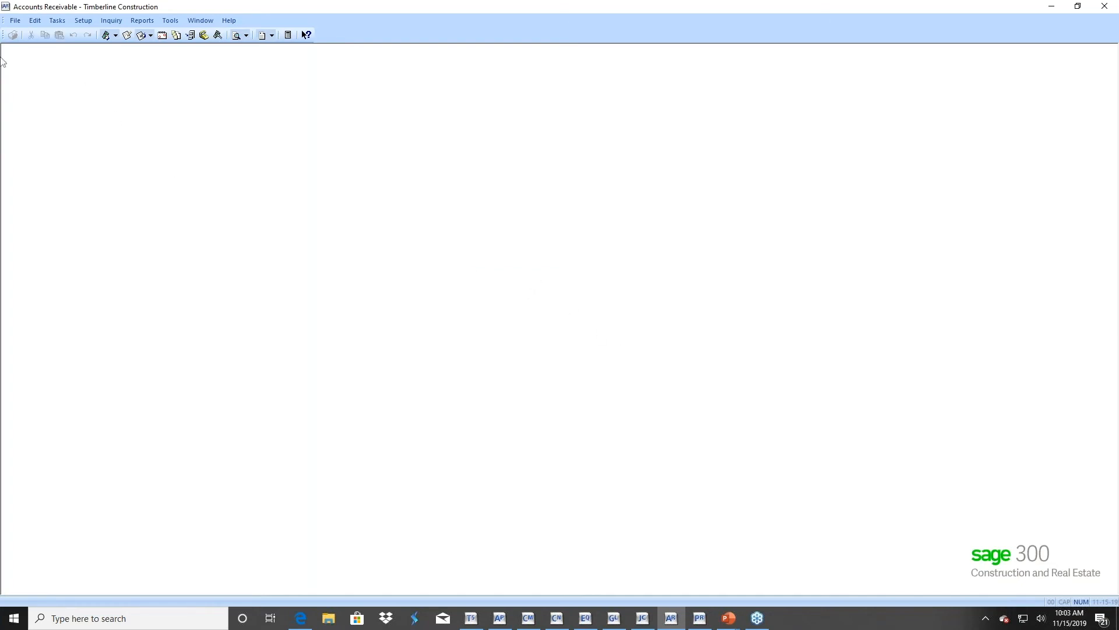
Open Move Invoices from Current to History, accept creating the history files, confirm all transactions are posted, review the date options, and cancel
{"action": "left_click", "coordinate": [169, 23]}
{"action": "mouse_move", "coordinate": [171, 46]}
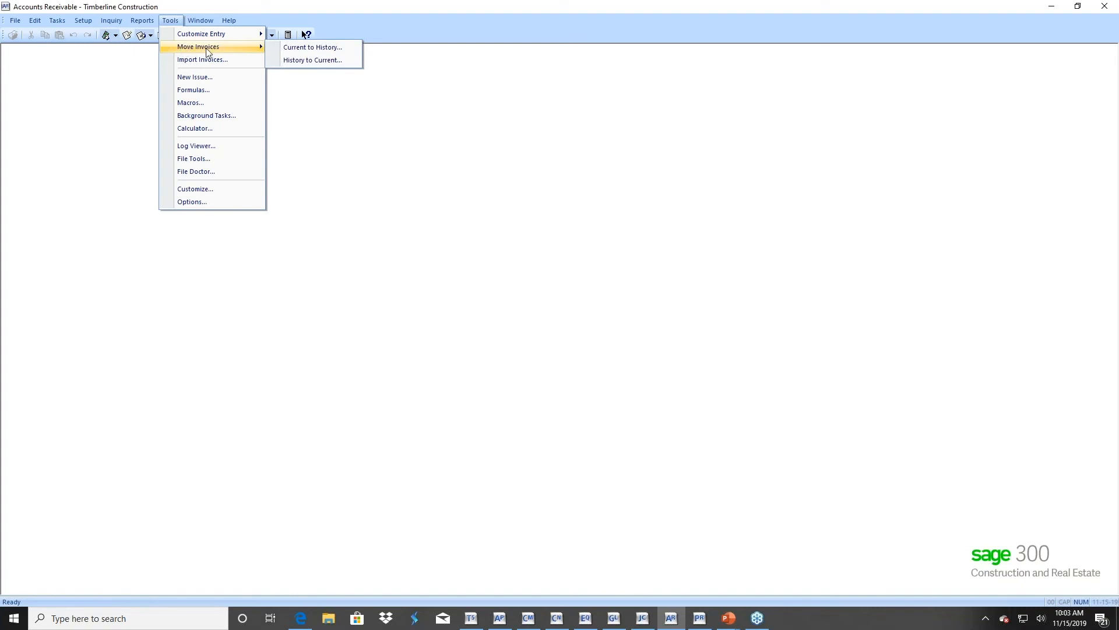
{"action": "left_click", "coordinate": [300, 49]}
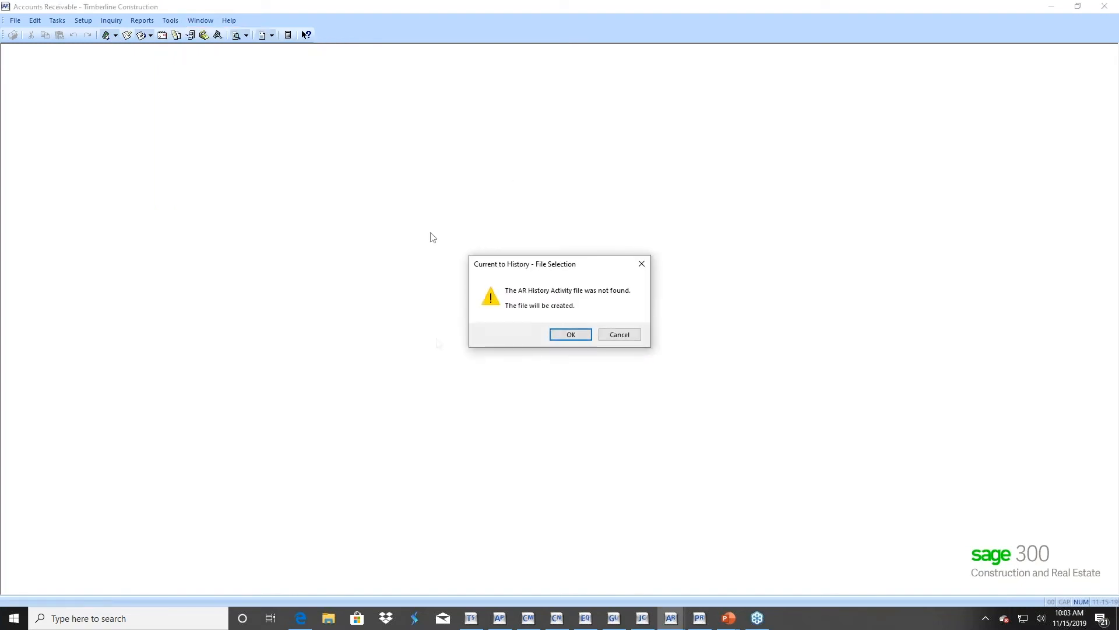
{"action": "left_click", "coordinate": [570, 334]}
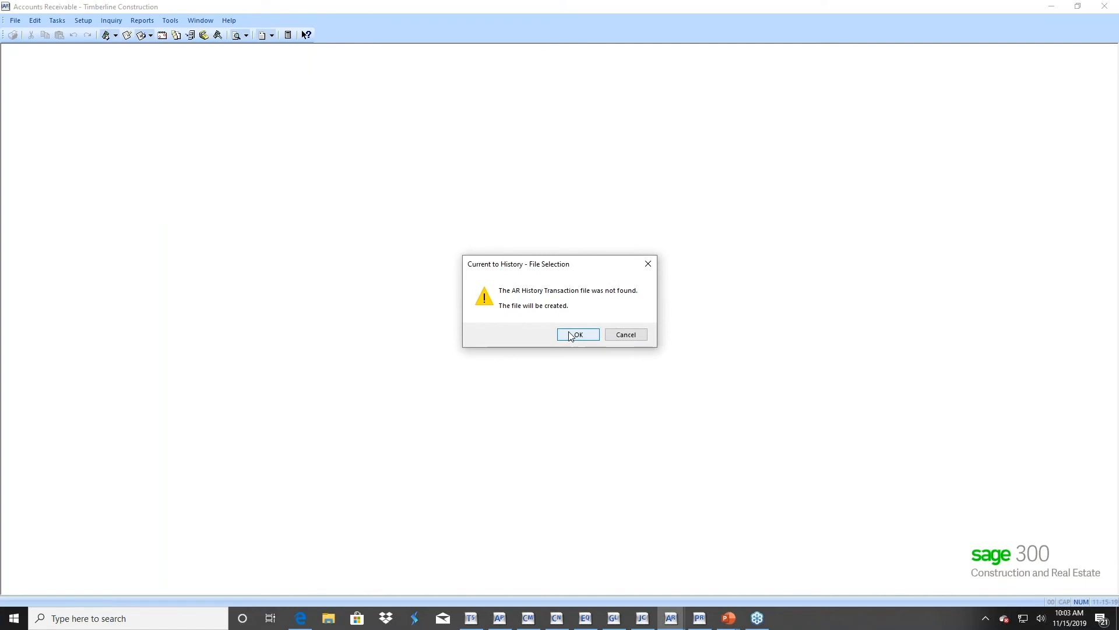
{"action": "left_click", "coordinate": [570, 335]}
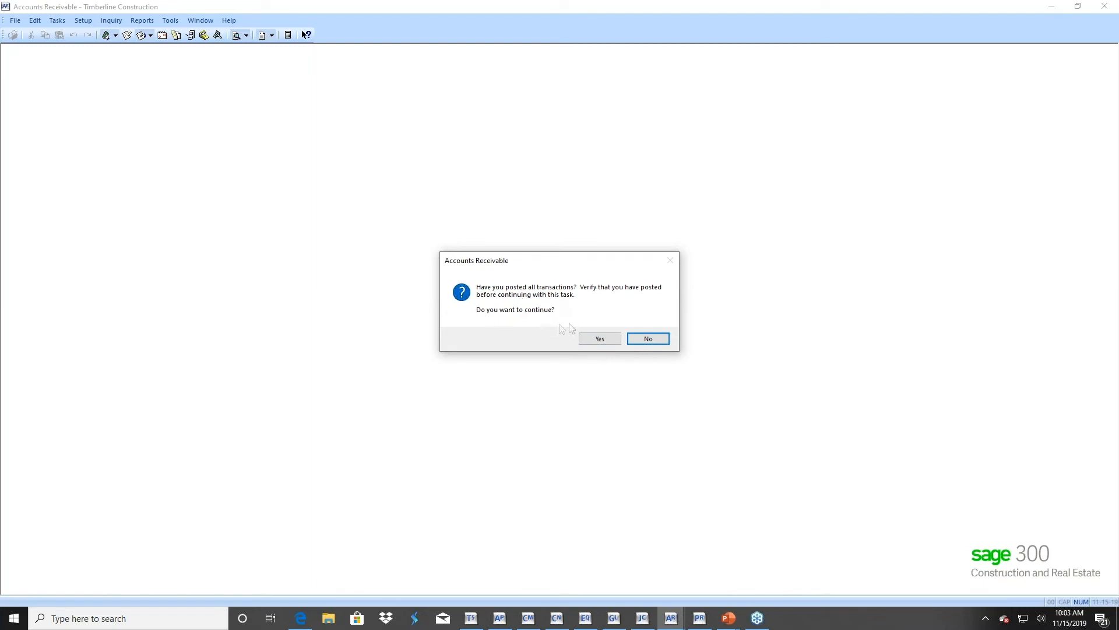
{"action": "left_click", "coordinate": [600, 338]}
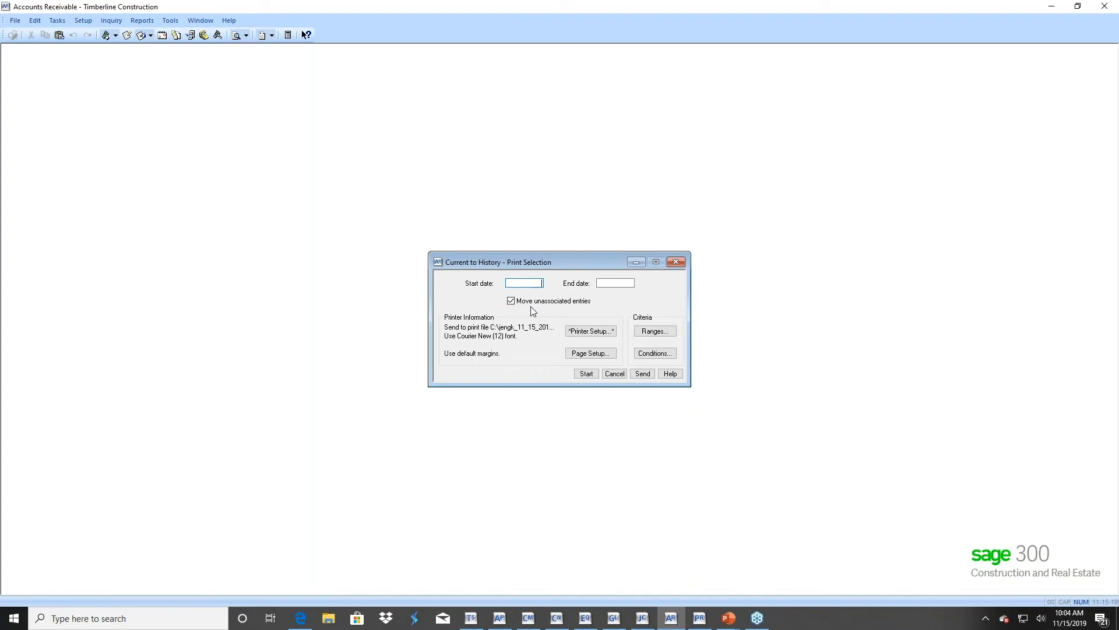
{"action": "left_click", "coordinate": [615, 373]}
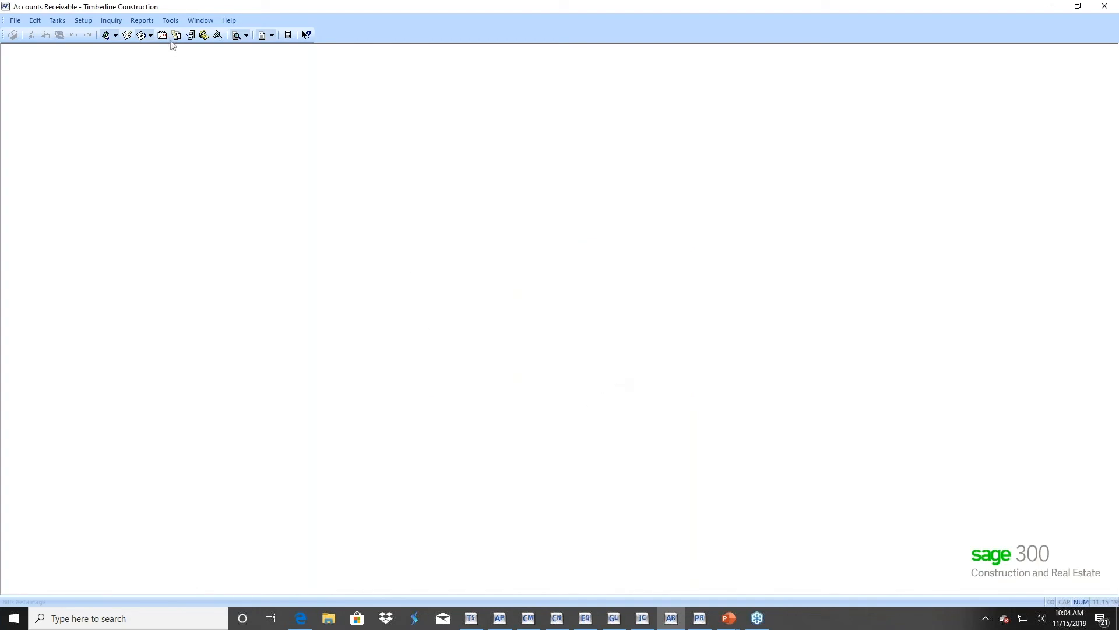
Set up File Doctor to compact the AR activity and current transaction files, and cancel without starting it
{"action": "left_click", "coordinate": [170, 21]}
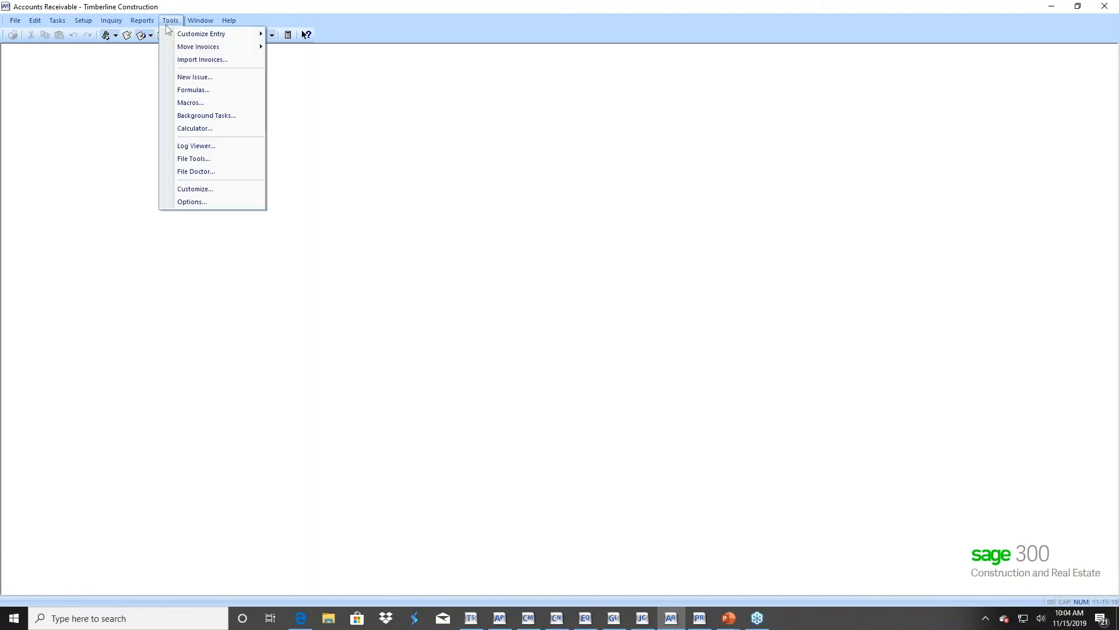
{"action": "left_click", "coordinate": [182, 172]}
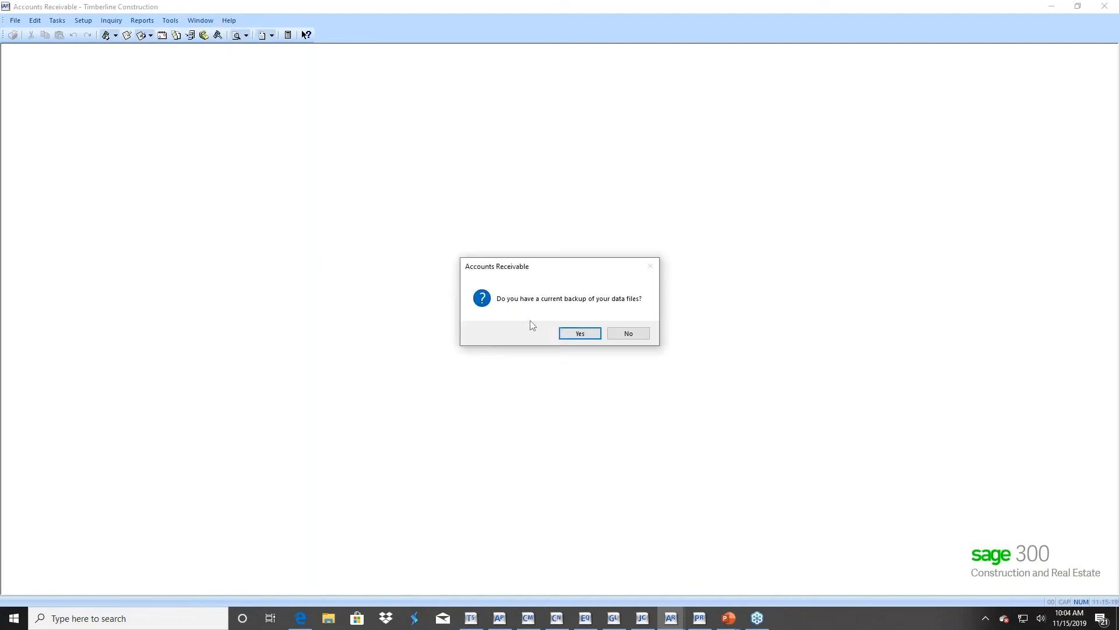
{"action": "left_click", "coordinate": [573, 331]}
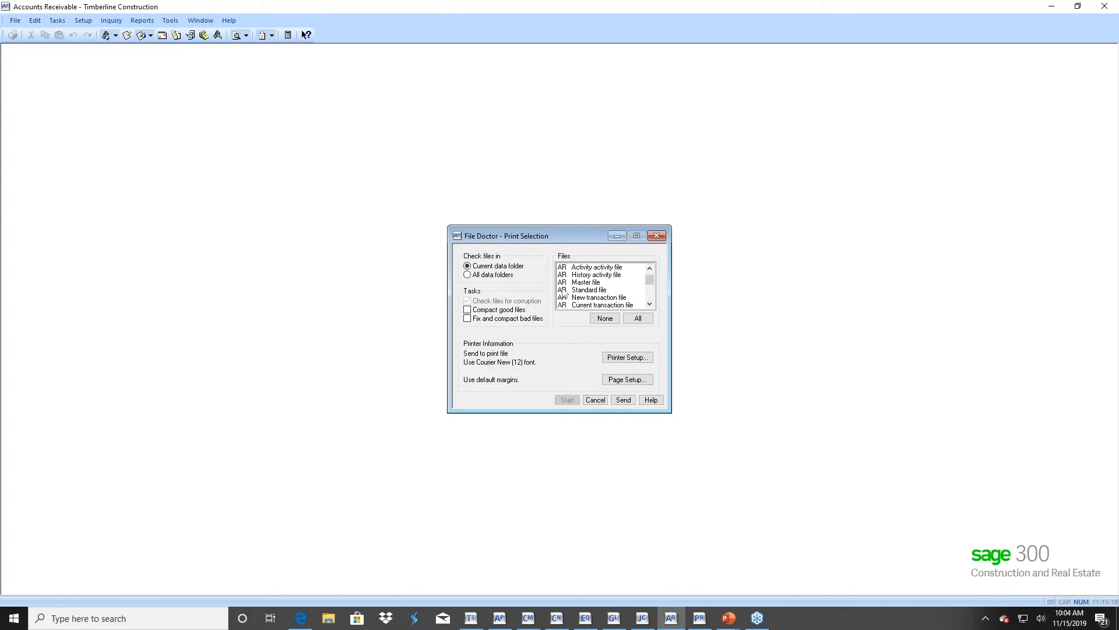
{"action": "left_click", "coordinate": [582, 268]}
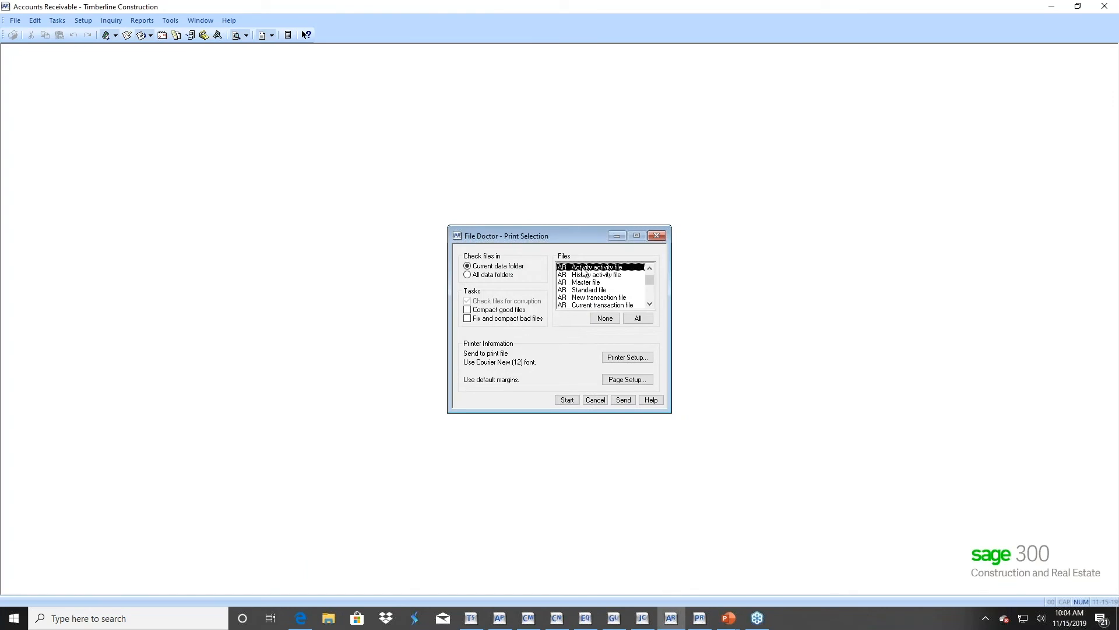
{"action": "left_click", "coordinate": [583, 305]}
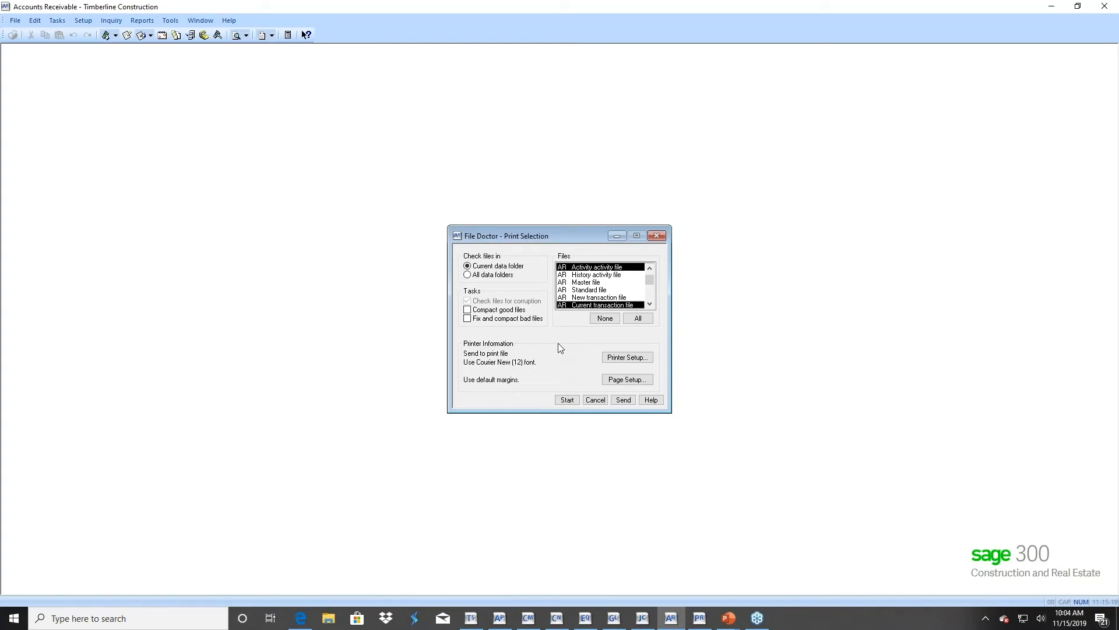
{"action": "left_click", "coordinate": [468, 310]}
{"action": "left_click", "coordinate": [596, 400]}
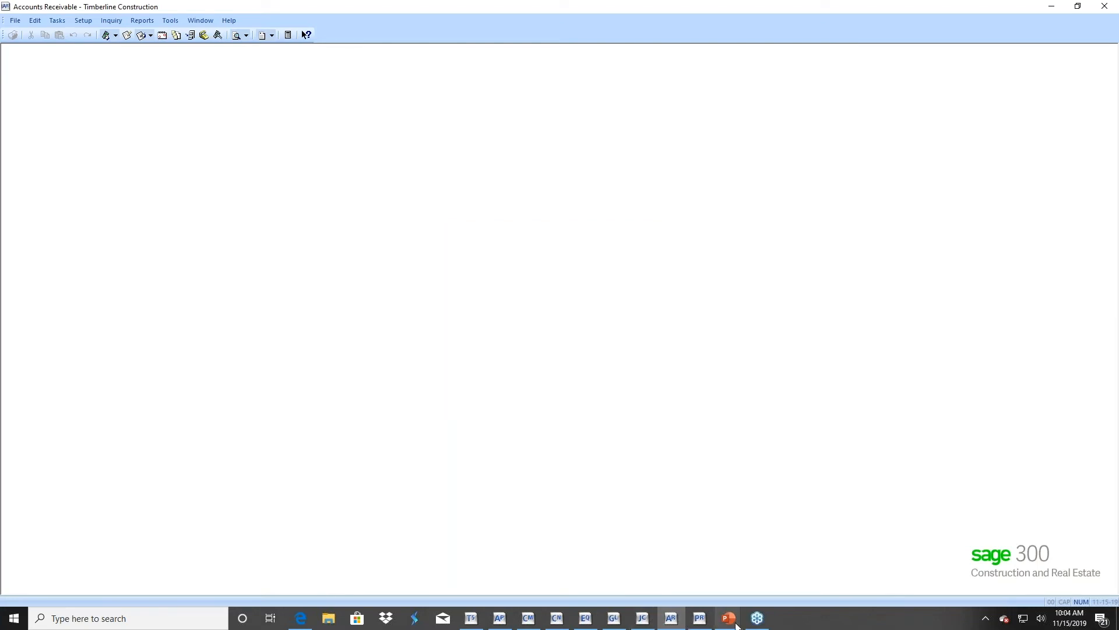
Switch to the PowerPoint slide show and advance to the Cash Management slide
{"action": "mouse_move", "coordinate": [730, 621]}
{"action": "left_click", "coordinate": [793, 572]}
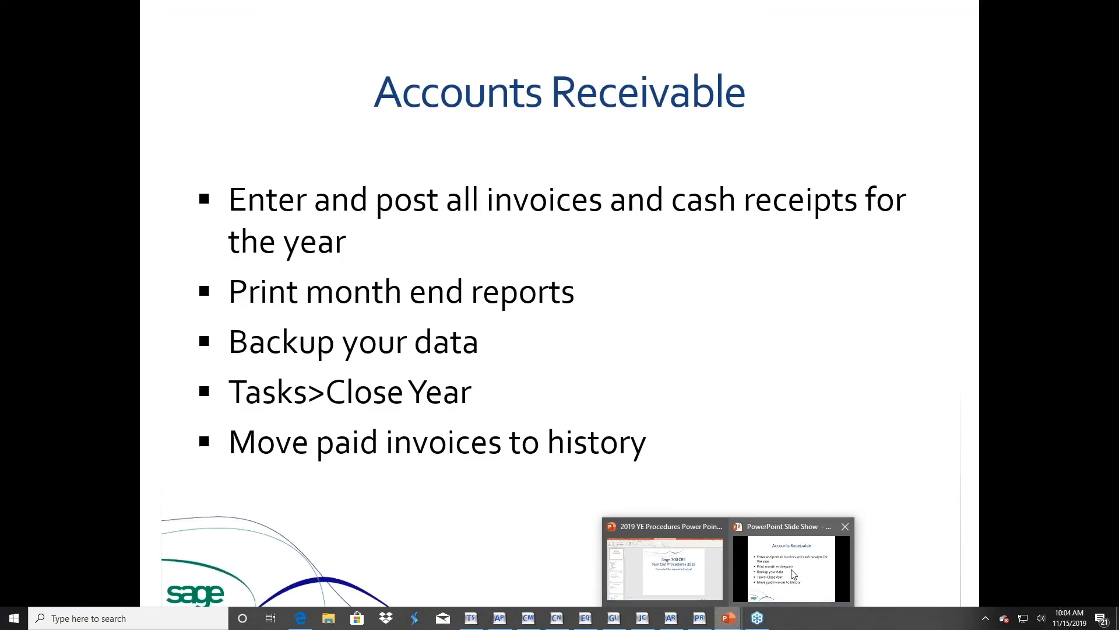
{"action": "left_click", "coordinate": [472, 490]}
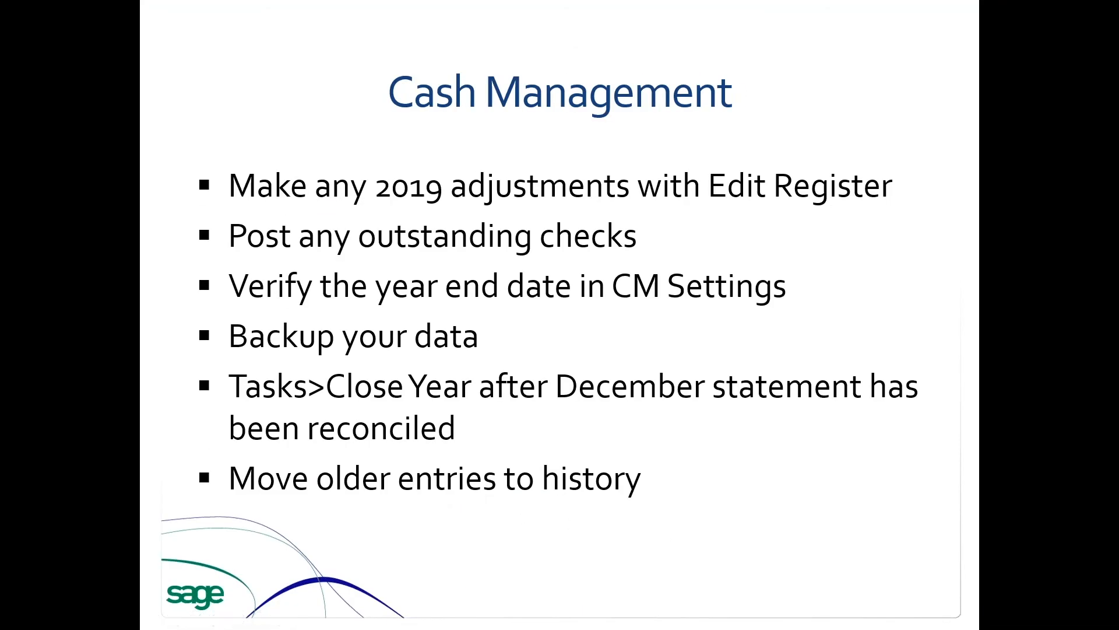
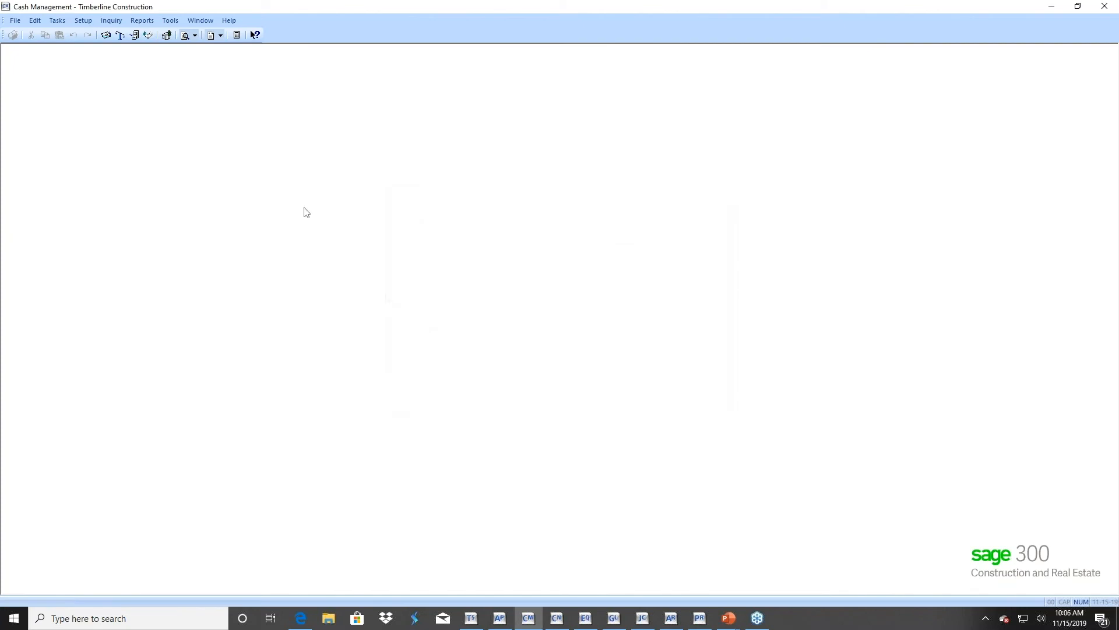
Review the interest totals of the First bank account in the Cash Management Bank Accounts setup, and close the window
{"action": "left_click", "coordinate": [83, 21]}
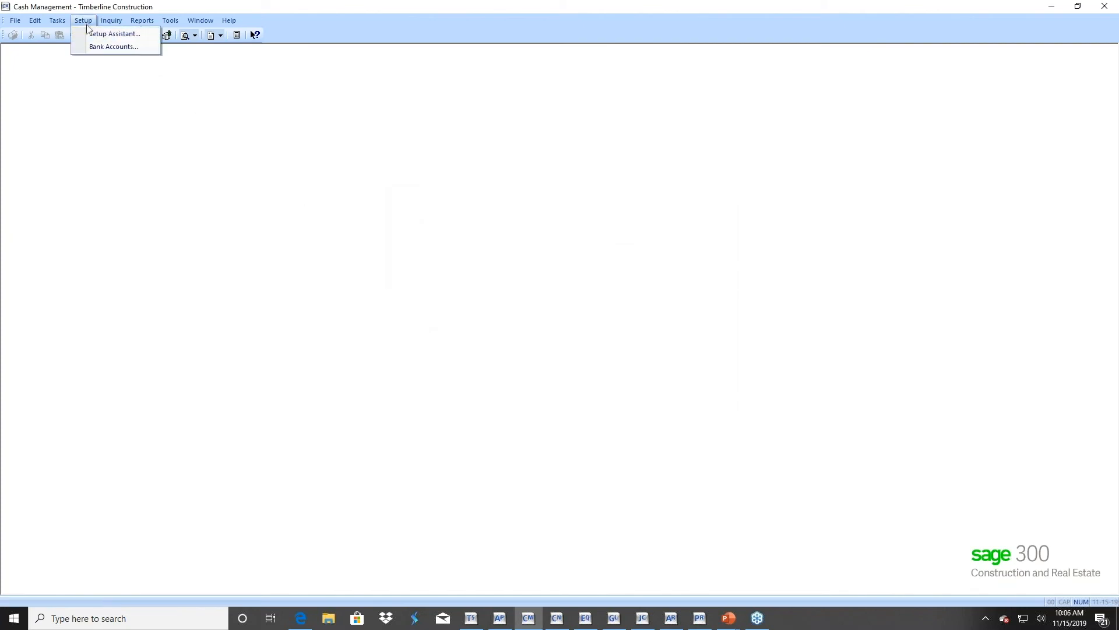
{"action": "left_click", "coordinate": [90, 47]}
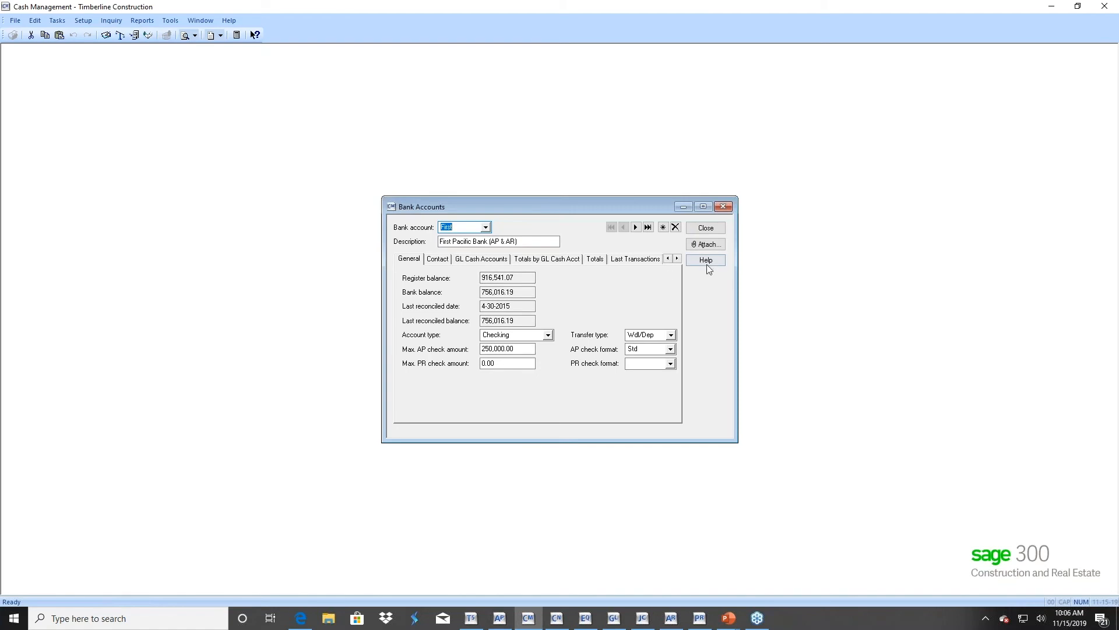
{"action": "left_click", "coordinate": [677, 259]}
{"action": "left_click", "coordinate": [678, 259]}
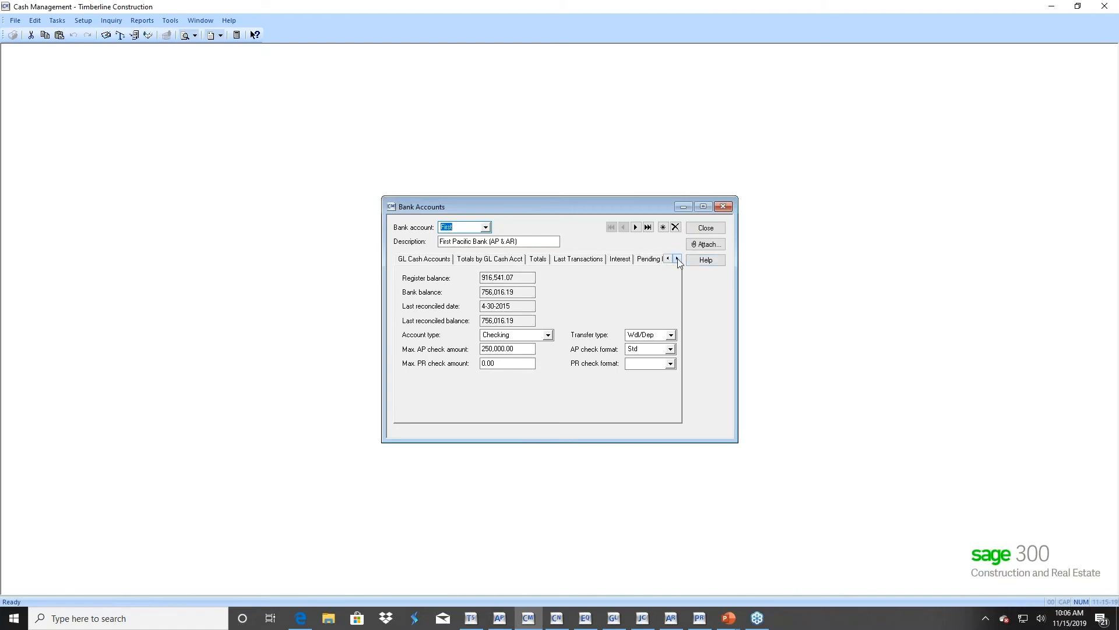
{"action": "left_click", "coordinate": [618, 262]}
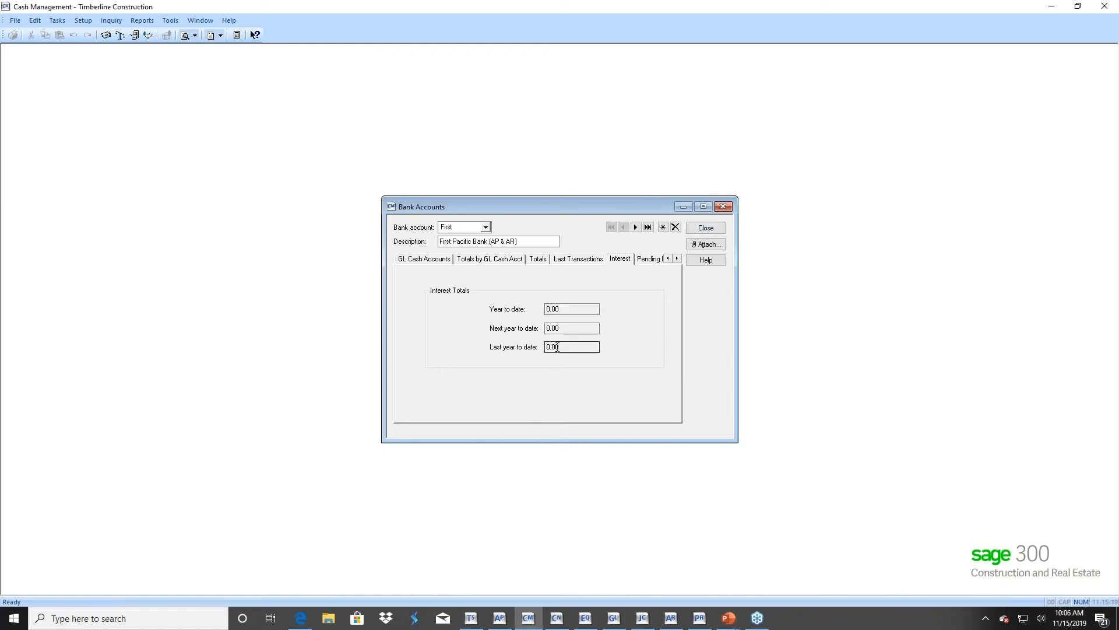
{"action": "left_click", "coordinate": [706, 228]}
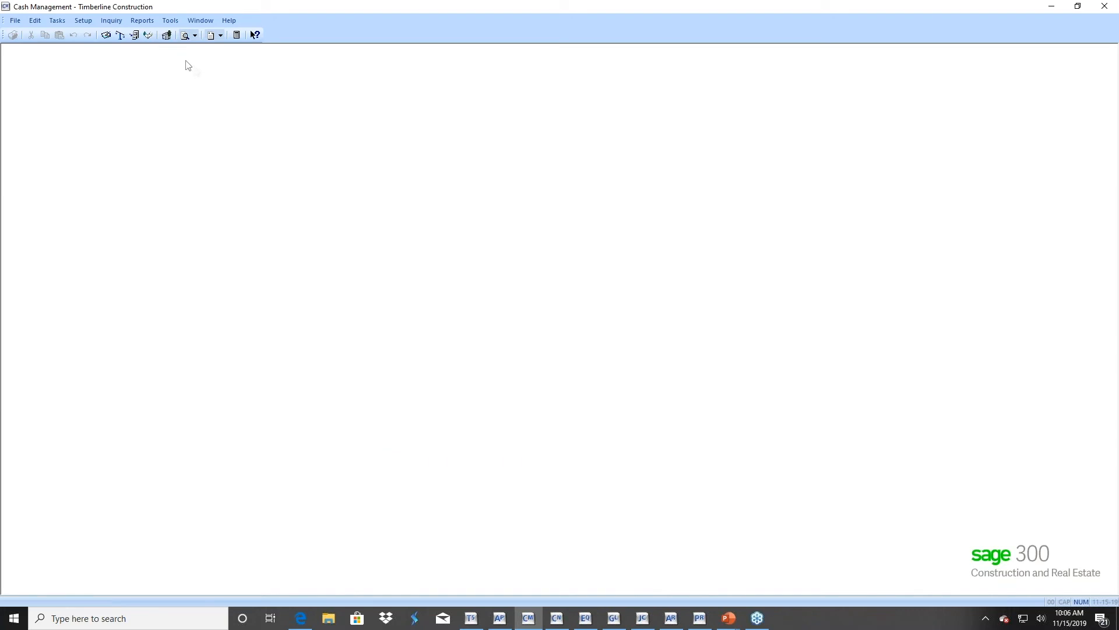
Open Edit Register for the First Pacific Bank (AP & AR) account and accept the reconciliation status warning
{"action": "left_click", "coordinate": [59, 26]}
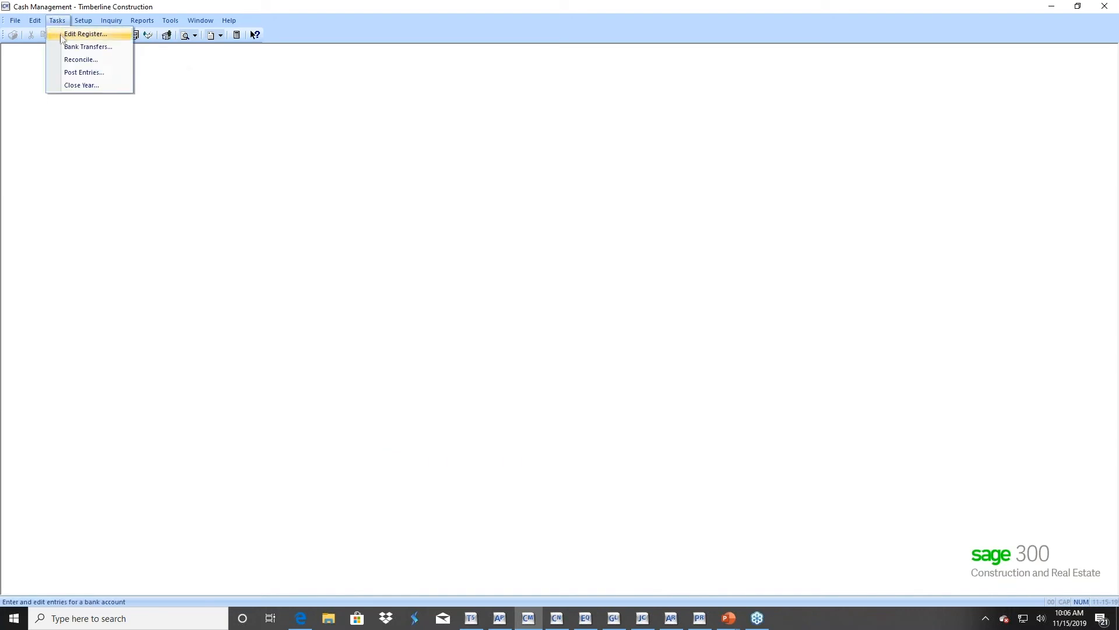
{"action": "left_click", "coordinate": [64, 33]}
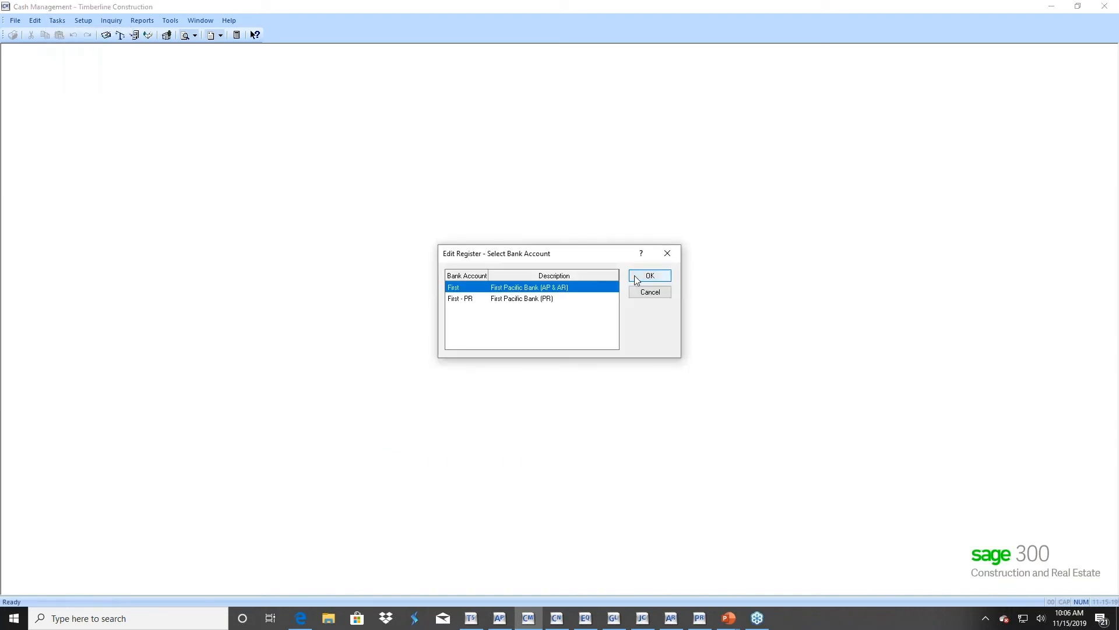
{"action": "left_click", "coordinate": [649, 276]}
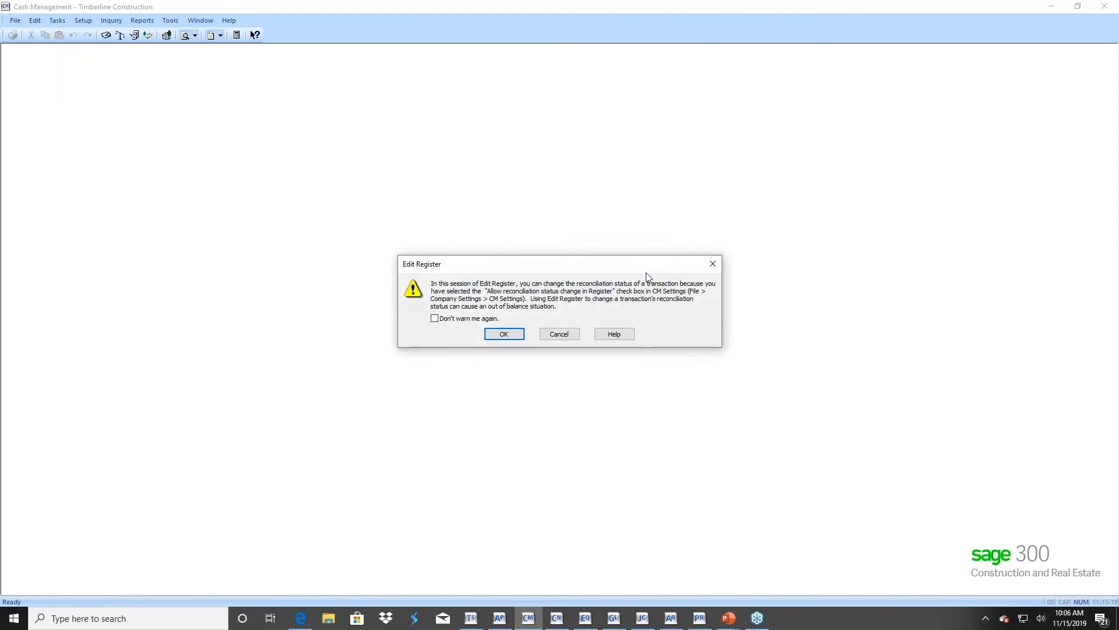
{"action": "left_click", "coordinate": [504, 333]}
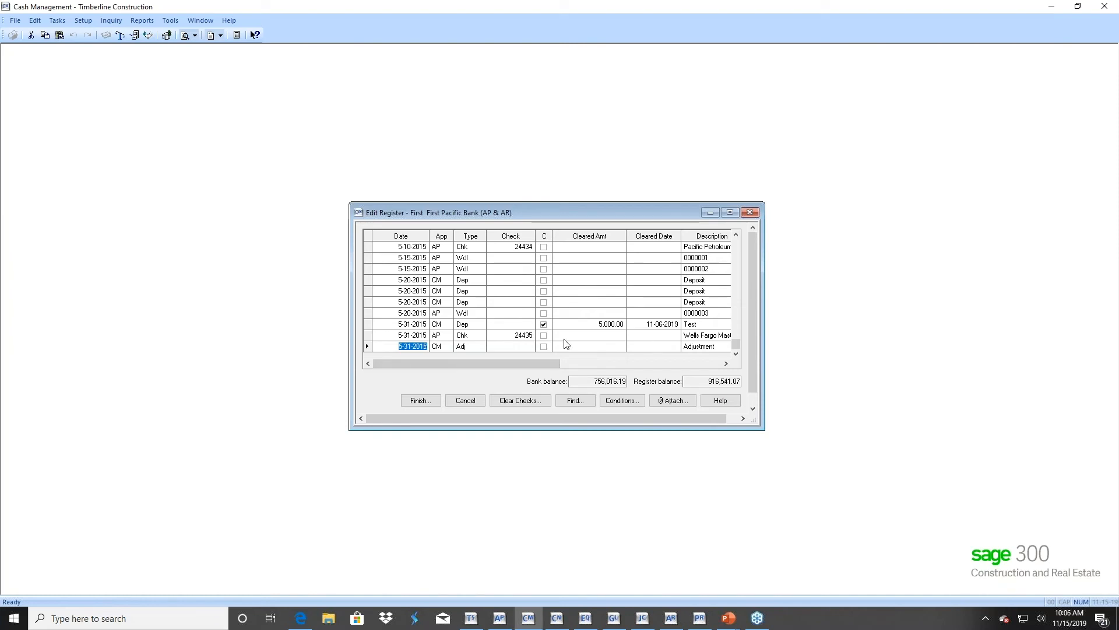
{"action": "key", "text": "Tab"}
{"action": "type", "text": "D"}
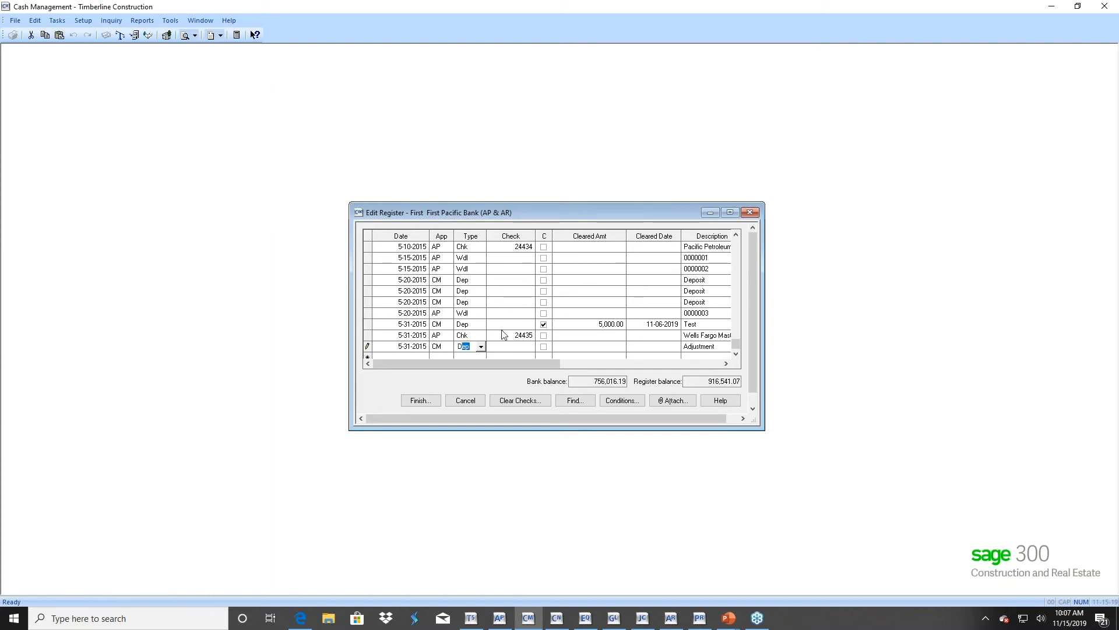
{"action": "left_click", "coordinate": [726, 363]}
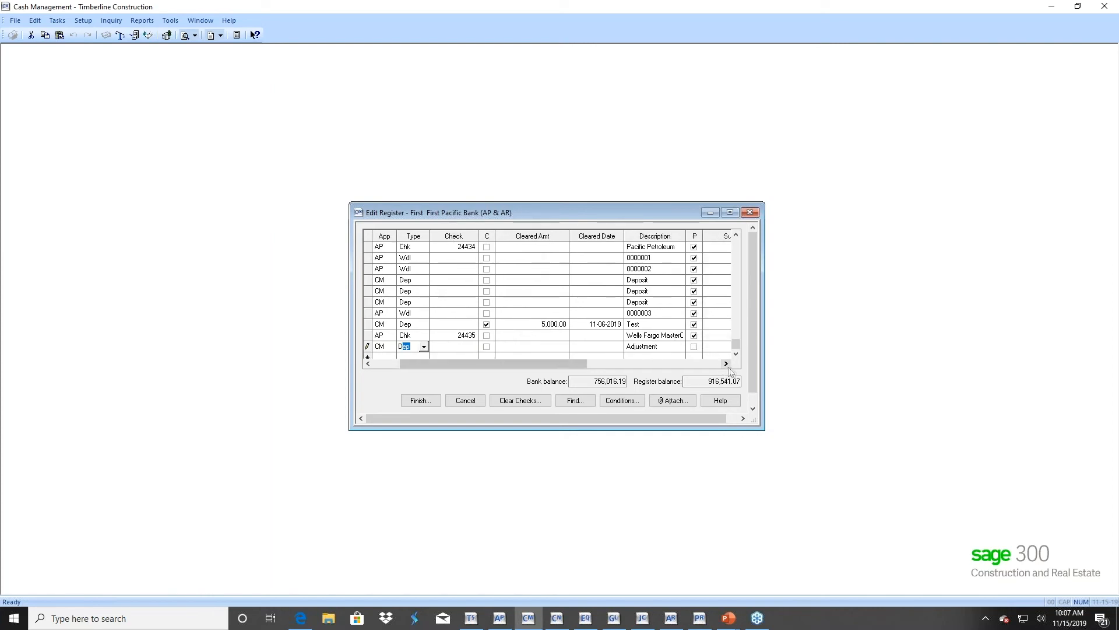
{"action": "left_click", "coordinate": [727, 364]}
{"action": "left_click", "coordinate": [727, 364]}
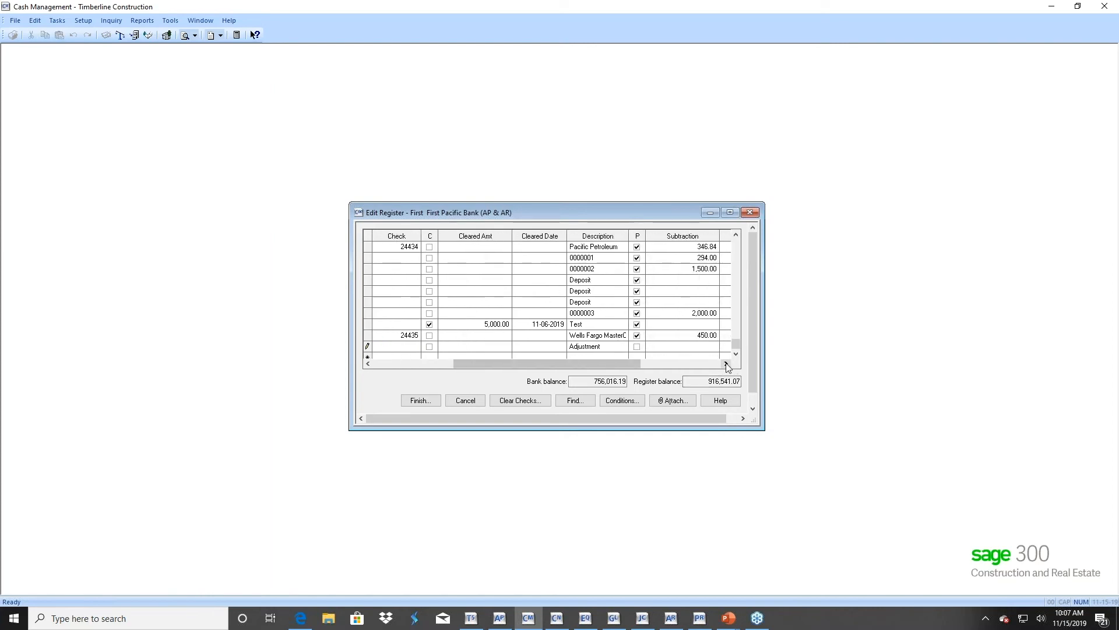
{"action": "key", "text": "Tab"}
{"action": "key", "text": "Tab"}
{"action": "key", "text": "Tab"}
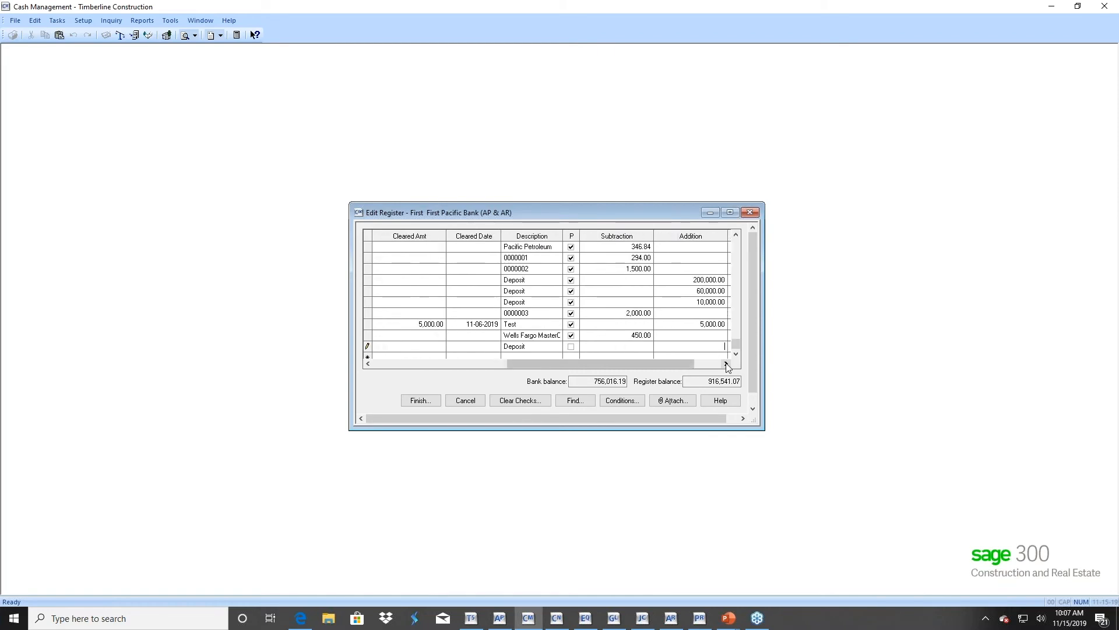
{"action": "type", "text": "10.00"}
{"action": "key", "text": "Tab"}
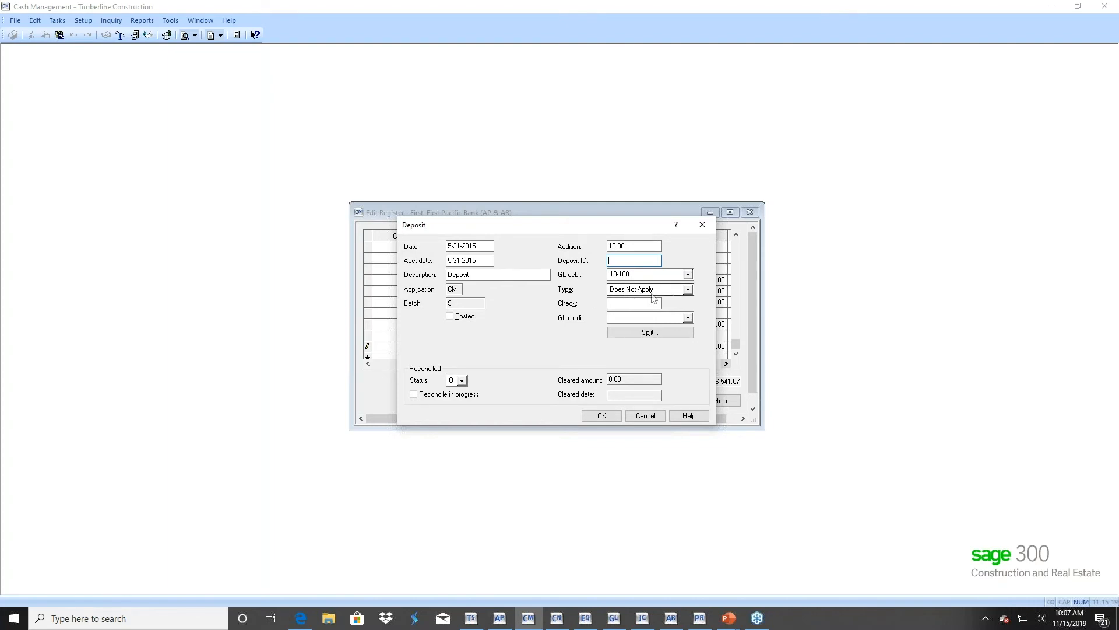
{"action": "left_click", "coordinate": [688, 290]}
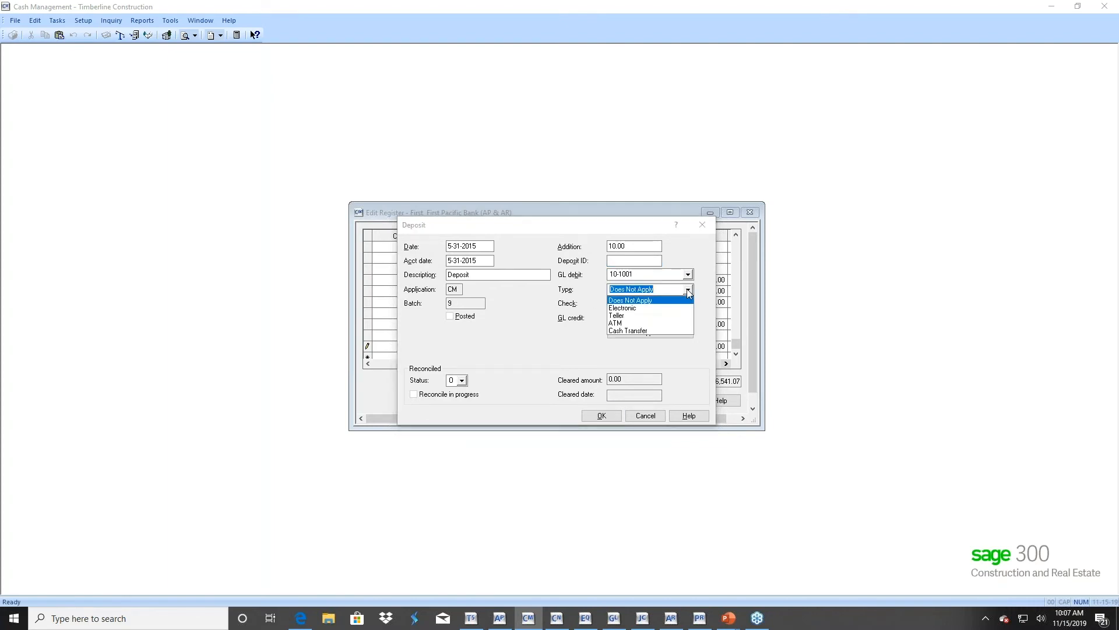
{"action": "left_click", "coordinate": [688, 290]}
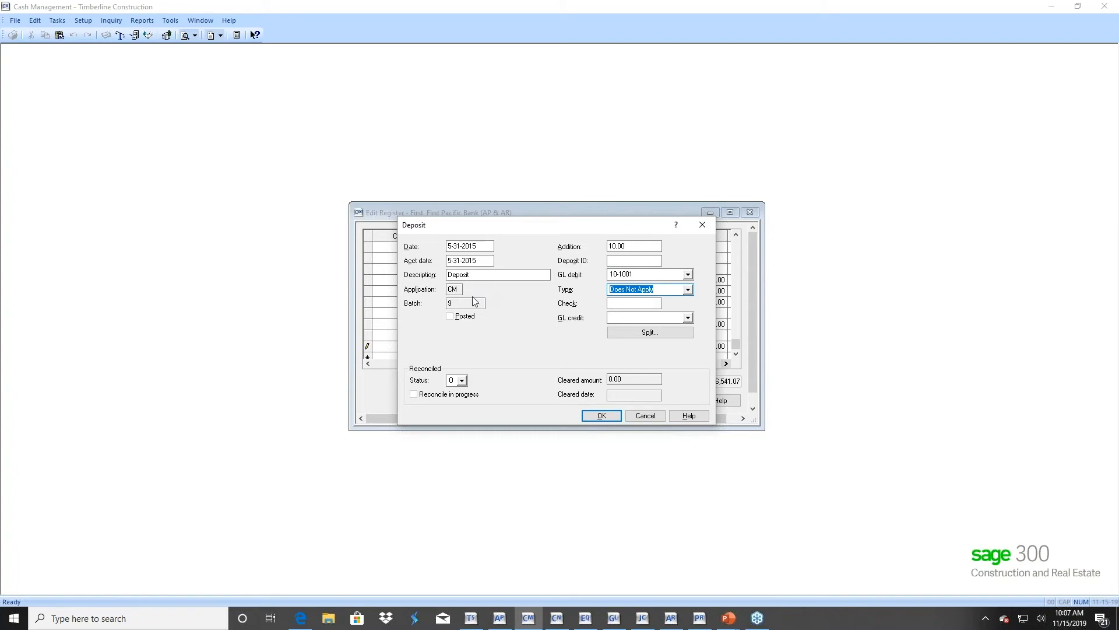
{"action": "left_click", "coordinate": [645, 415]}
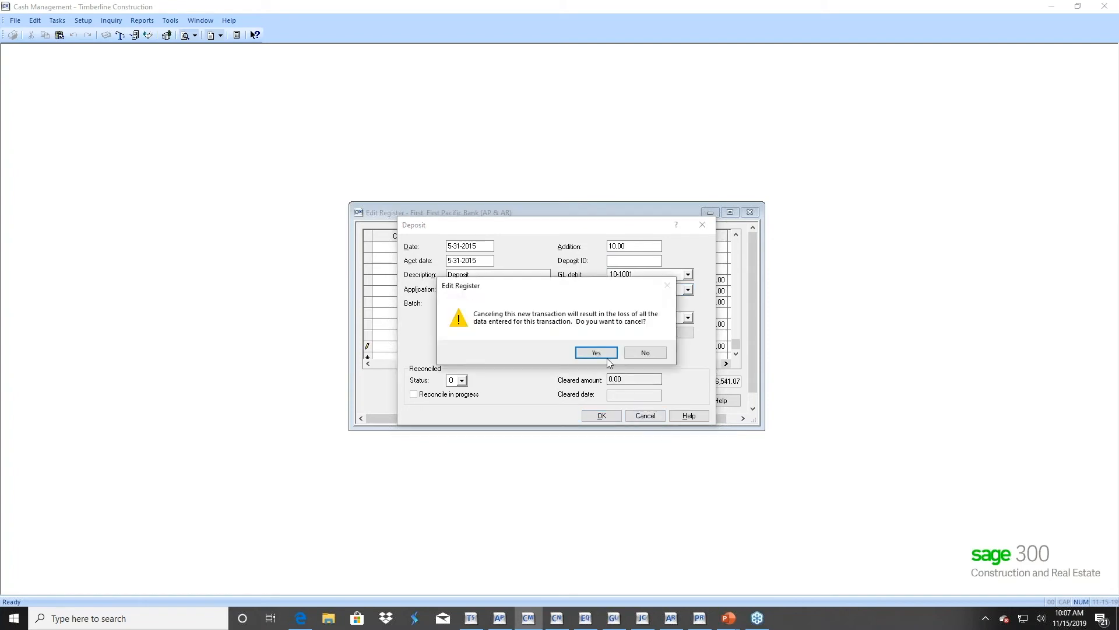
{"action": "left_click", "coordinate": [605, 355]}
Set the new register entry's type to Adj and enter an addition of 10.00
{"action": "left_click", "coordinate": [464, 349]}
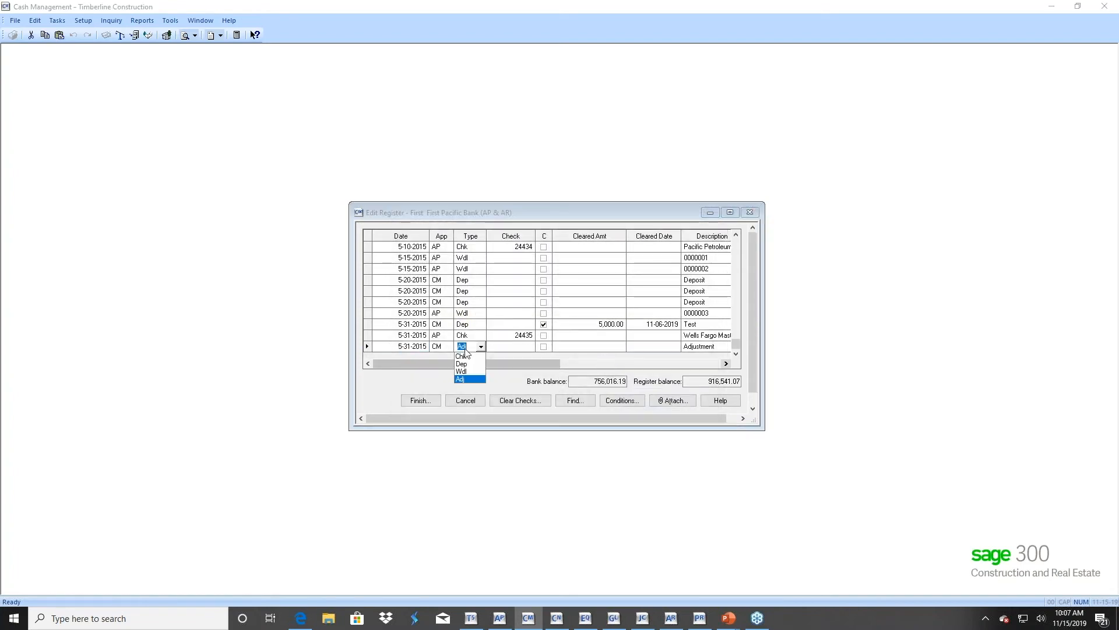
{"action": "left_click", "coordinate": [467, 380]}
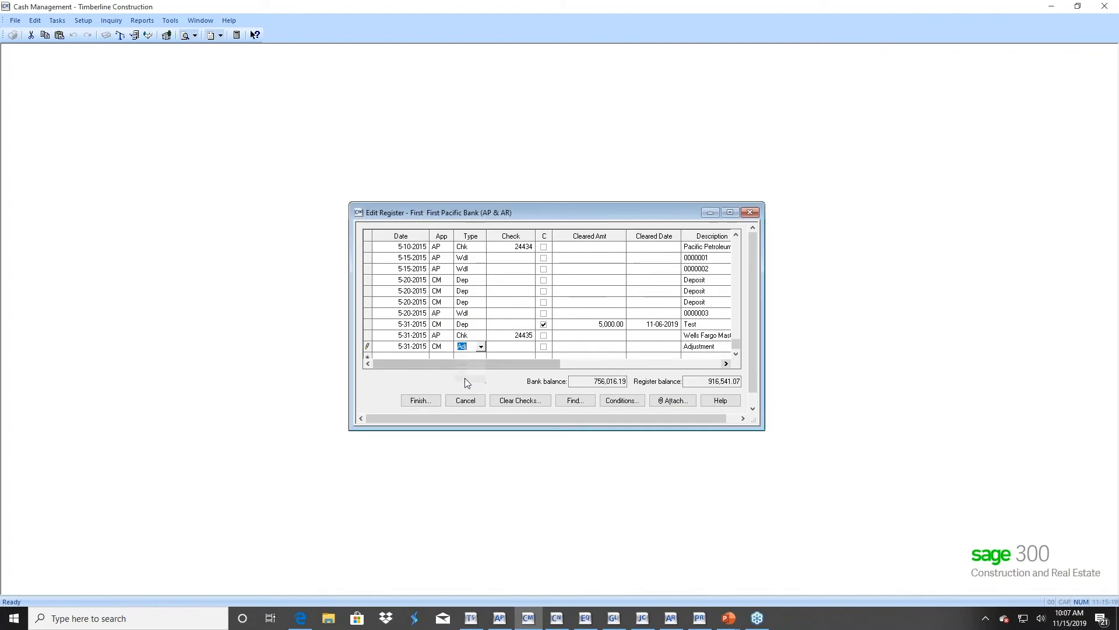
{"action": "key", "text": "Tab"}
{"action": "key", "text": "Tab"}
{"action": "key", "text": "Tab"}
{"action": "key", "text": "Tab"}
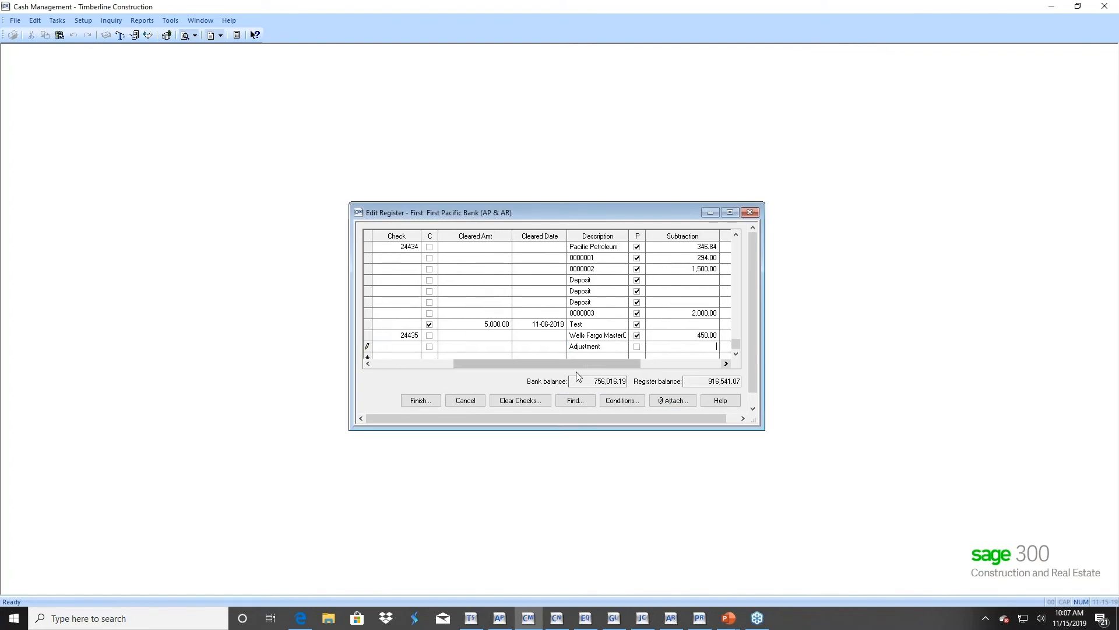
{"action": "key", "text": "Tab"}
{"action": "key", "text": "Tab"}
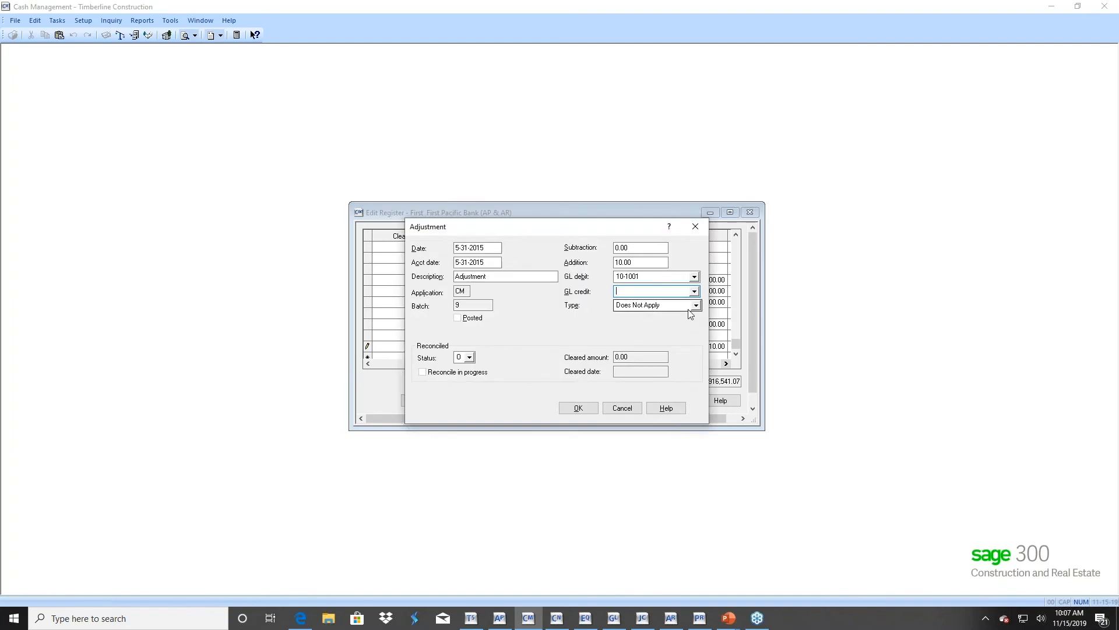
Look through the available adjustment types and set the adjustment's type to Monthly Interest
{"action": "left_click", "coordinate": [695, 306]}
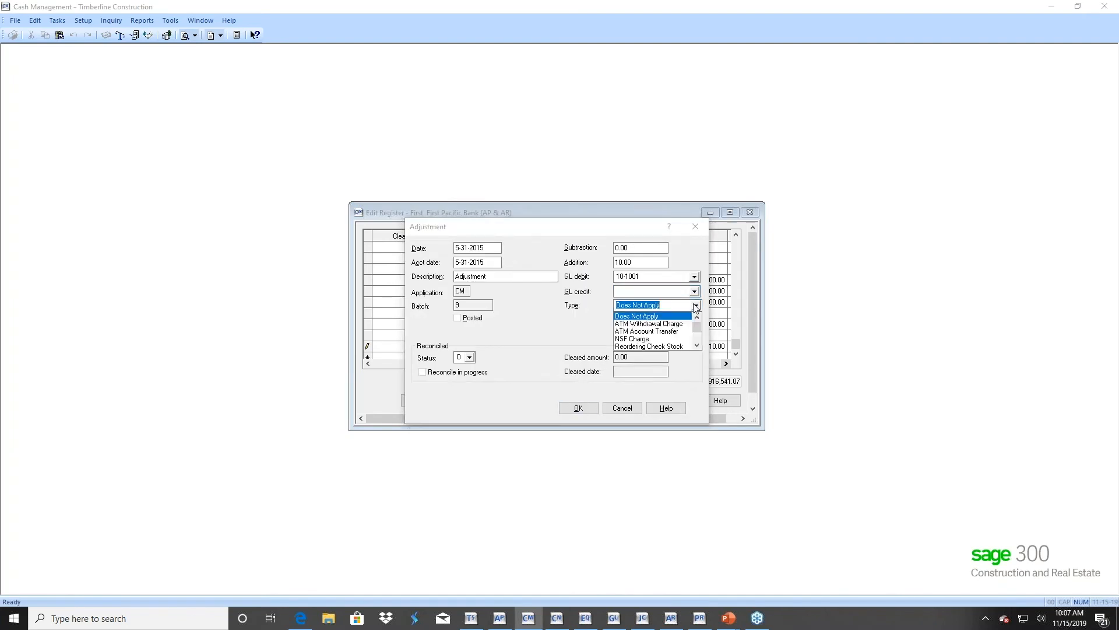
{"action": "left_click_drag", "start_coordinate": [697, 326], "coordinate": [697, 333]}
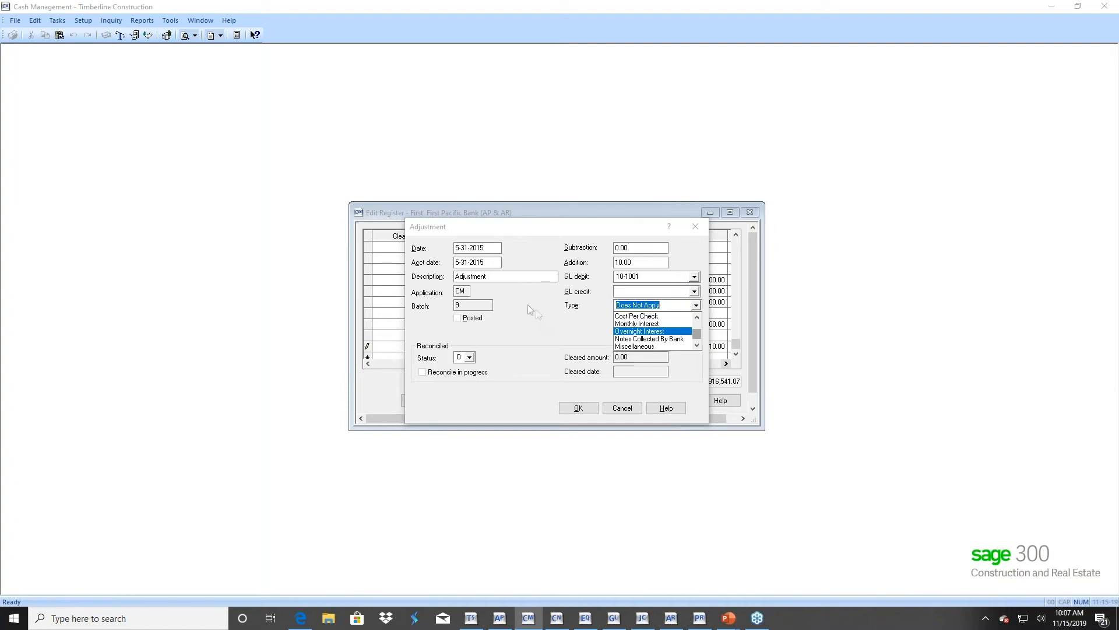
{"action": "left_click", "coordinate": [636, 324]}
{"action": "left_click", "coordinate": [695, 306]}
{"action": "left_click", "coordinate": [697, 317]}
{"action": "left_click", "coordinate": [697, 318]}
{"action": "left_click", "coordinate": [696, 317]}
{"action": "left_click", "coordinate": [696, 318]}
{"action": "left_click", "coordinate": [697, 318]}
{"action": "left_click", "coordinate": [697, 318]}
{"action": "left_click_drag", "start_coordinate": [697, 331], "coordinate": [698, 335]}
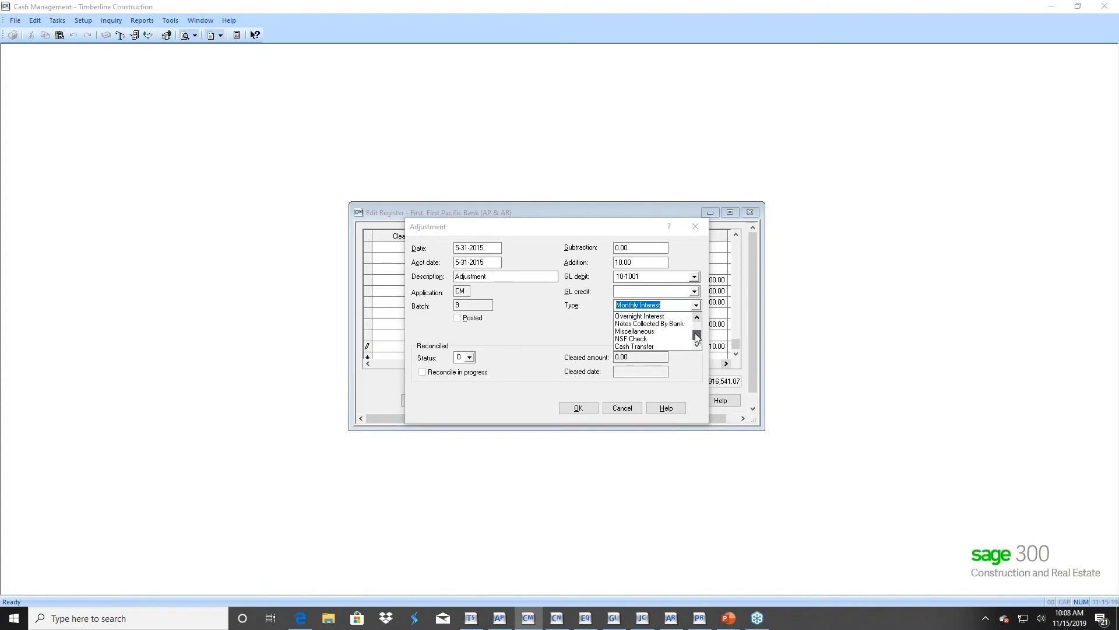
{"action": "left_click", "coordinate": [696, 317]}
{"action": "left_click", "coordinate": [696, 317]}
{"action": "left_click", "coordinate": [645, 320]}
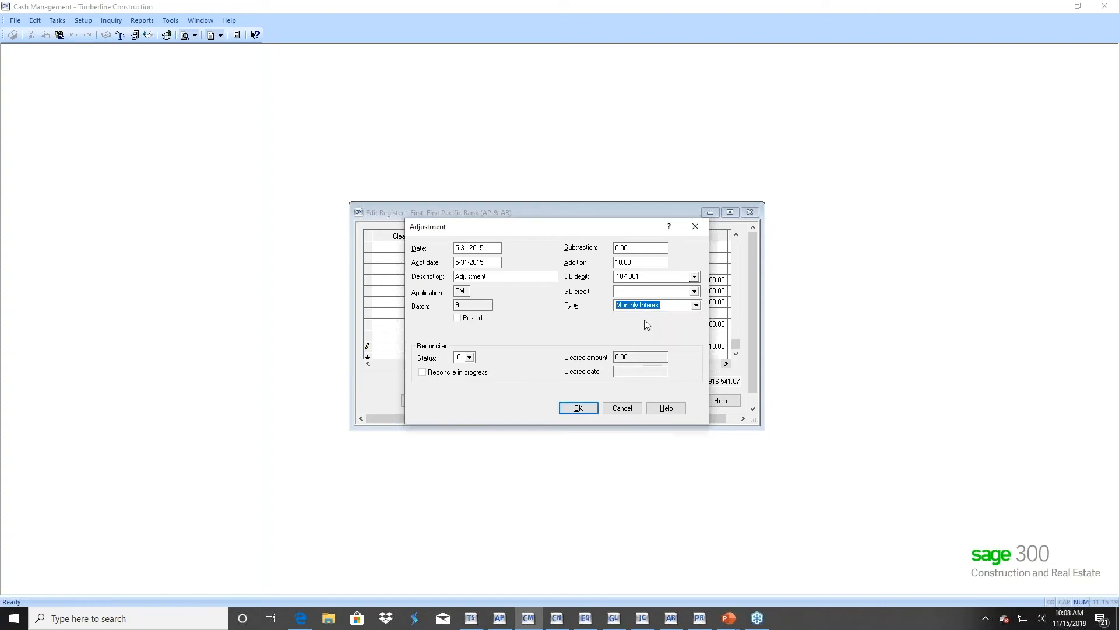
Assign GL credit account 10-4003 to the adjustment, save it, and accept the interest totals warning
{"action": "left_click", "coordinate": [566, 410]}
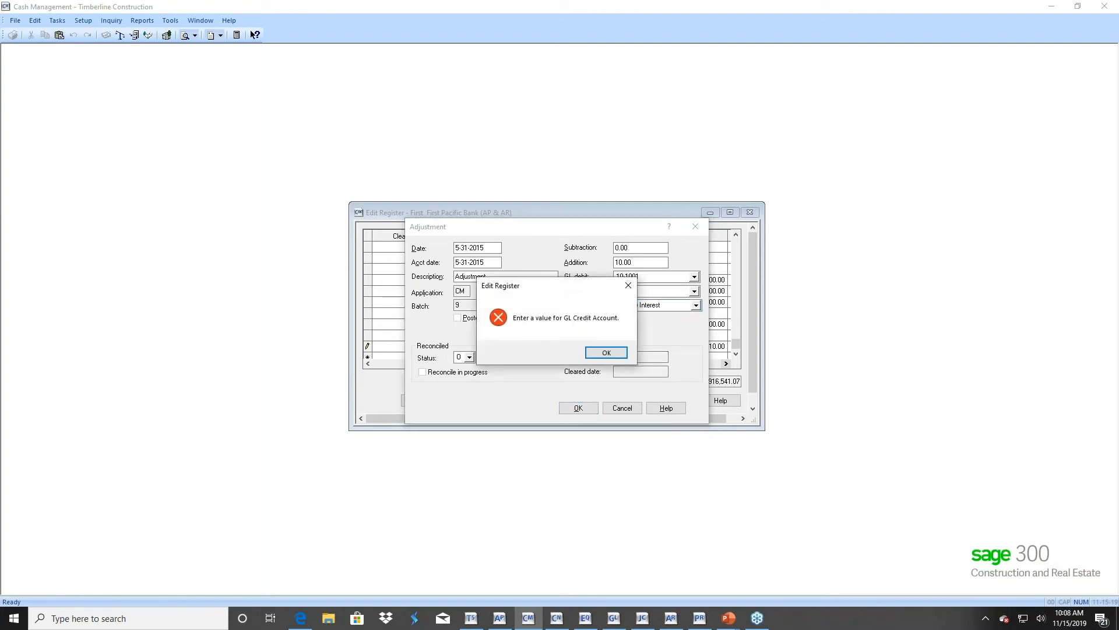
{"action": "left_click", "coordinate": [606, 352]}
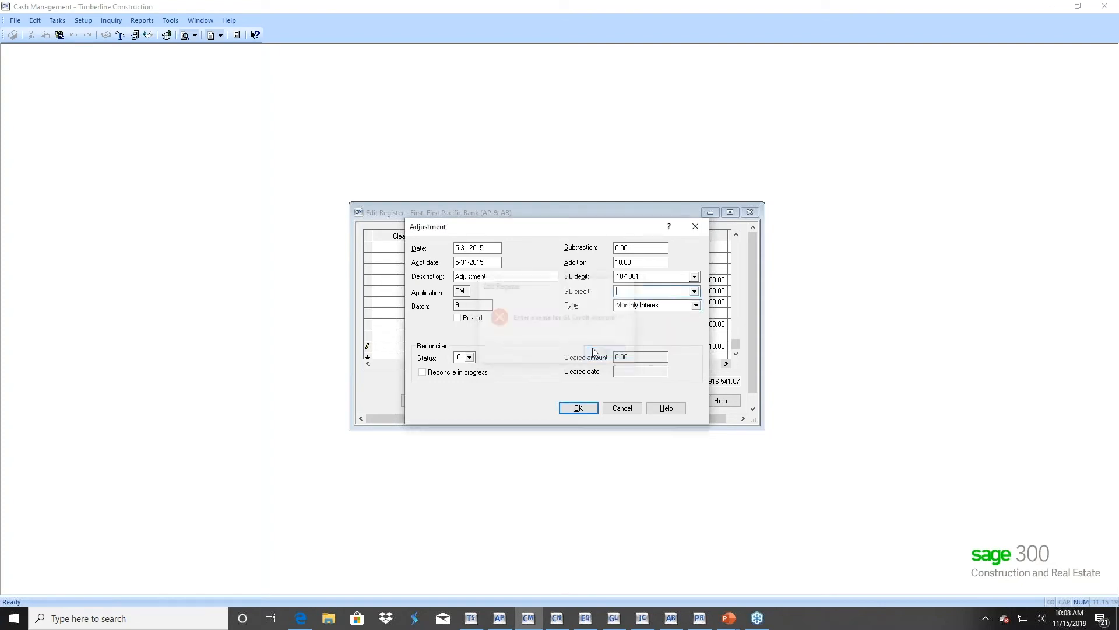
{"action": "left_click", "coordinate": [694, 291]}
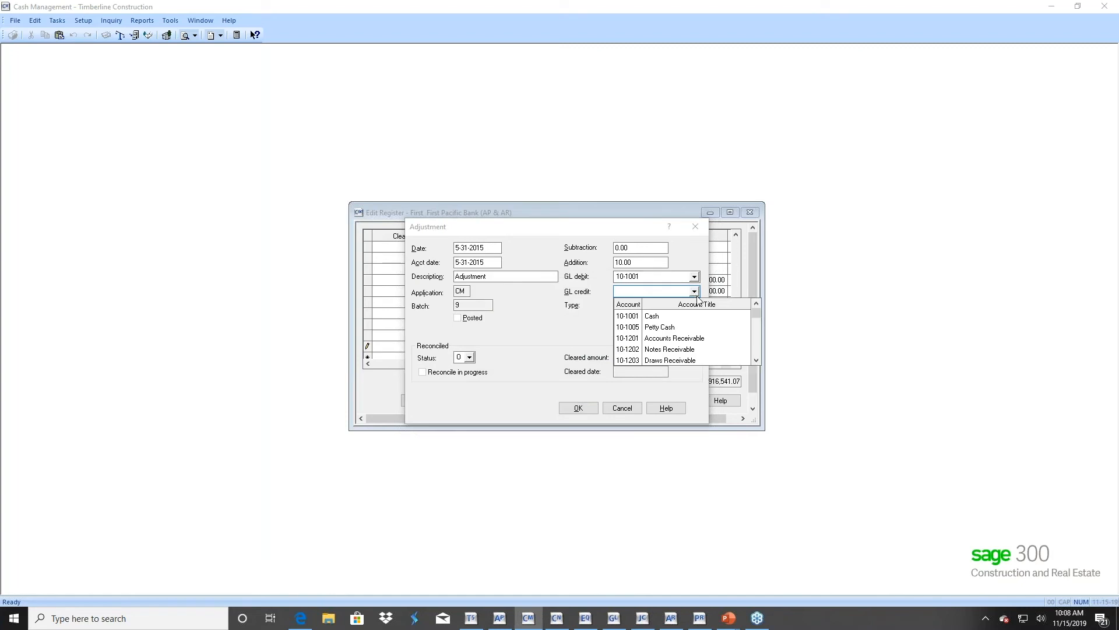
{"action": "type", "text": "108"}
{"action": "left_click", "coordinate": [757, 343]}
{"action": "left_click", "coordinate": [757, 340]}
{"action": "left_click", "coordinate": [757, 340]}
{"action": "left_click", "coordinate": [757, 339]}
{"action": "left_click", "coordinate": [757, 340]}
{"action": "left_click", "coordinate": [758, 340]}
{"action": "left_click", "coordinate": [757, 340]}
{"action": "left_click", "coordinate": [757, 340]}
{"action": "left_click", "coordinate": [757, 340]}
{"action": "left_click", "coordinate": [757, 339]}
{"action": "left_click", "coordinate": [757, 339]}
{"action": "left_click", "coordinate": [756, 340]}
{"action": "left_click", "coordinate": [756, 340]}
{"action": "left_click", "coordinate": [757, 340]}
{"action": "left_click", "coordinate": [757, 339]}
{"action": "left_click", "coordinate": [756, 340]}
{"action": "left_click", "coordinate": [757, 340]}
{"action": "left_click", "coordinate": [755, 304]}
{"action": "left_click", "coordinate": [755, 304]}
{"action": "left_click", "coordinate": [756, 305]}
{"action": "left_click", "coordinate": [755, 304]}
{"action": "left_click", "coordinate": [756, 304]}
{"action": "left_click", "coordinate": [755, 304]}
{"action": "left_click", "coordinate": [756, 305]}
{"action": "left_click", "coordinate": [756, 305]}
{"action": "left_click", "coordinate": [653, 329]}
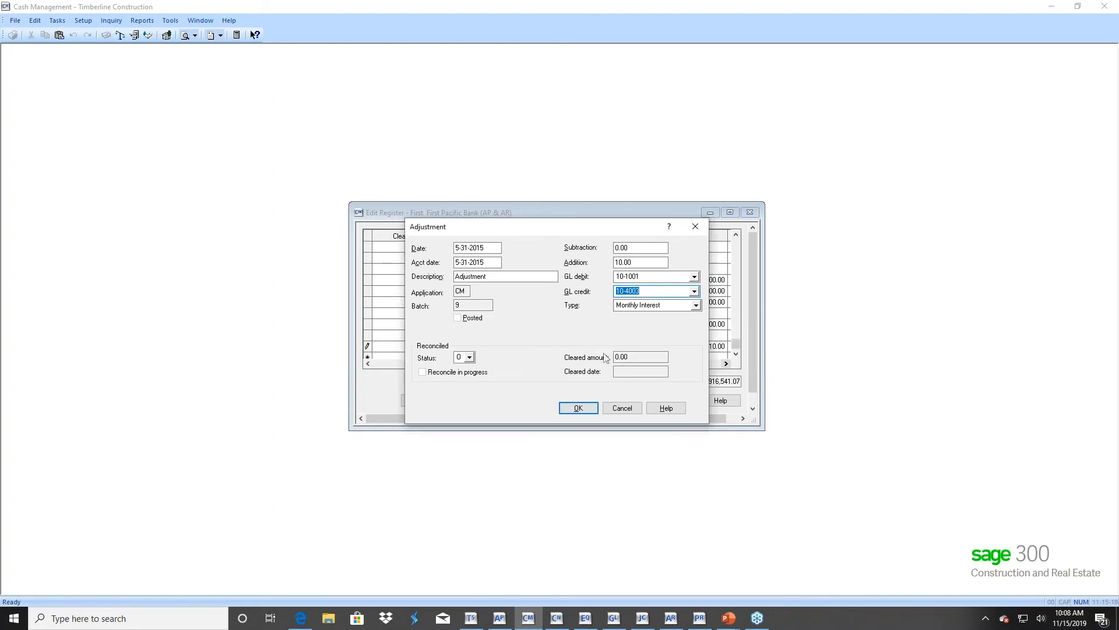
{"action": "left_click", "coordinate": [578, 409]}
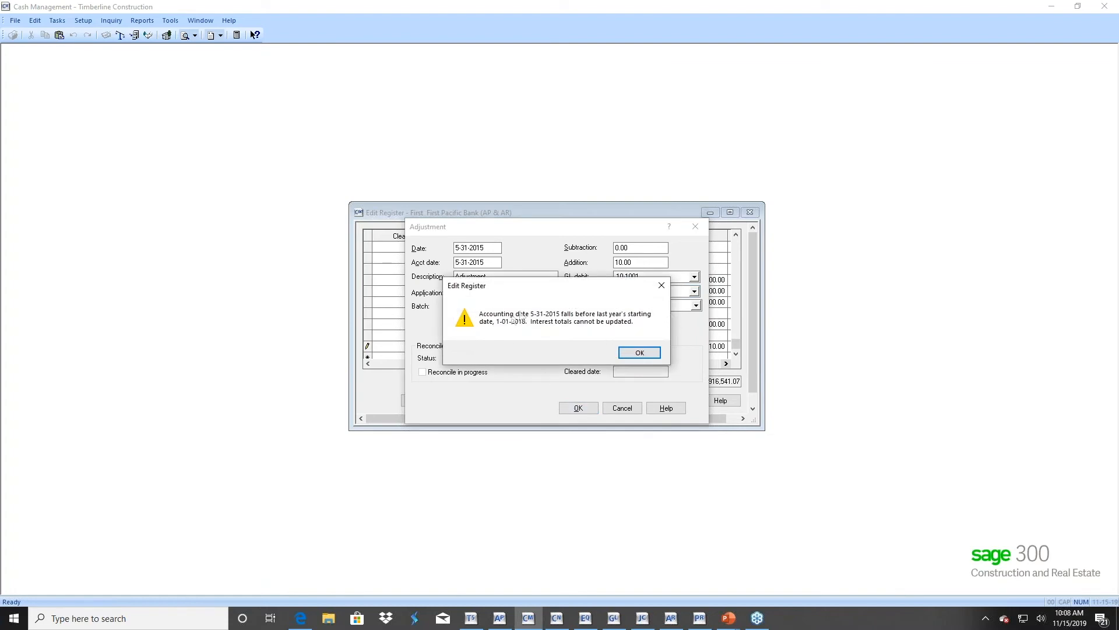
{"action": "left_click", "coordinate": [639, 352]}
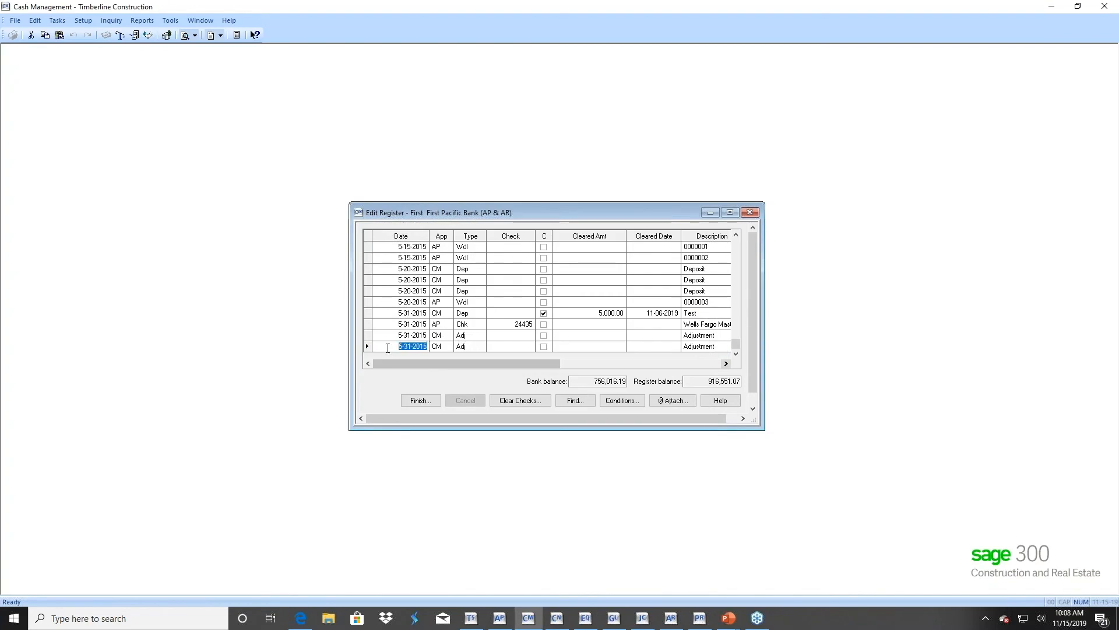
{"action": "type", "text": "05"}
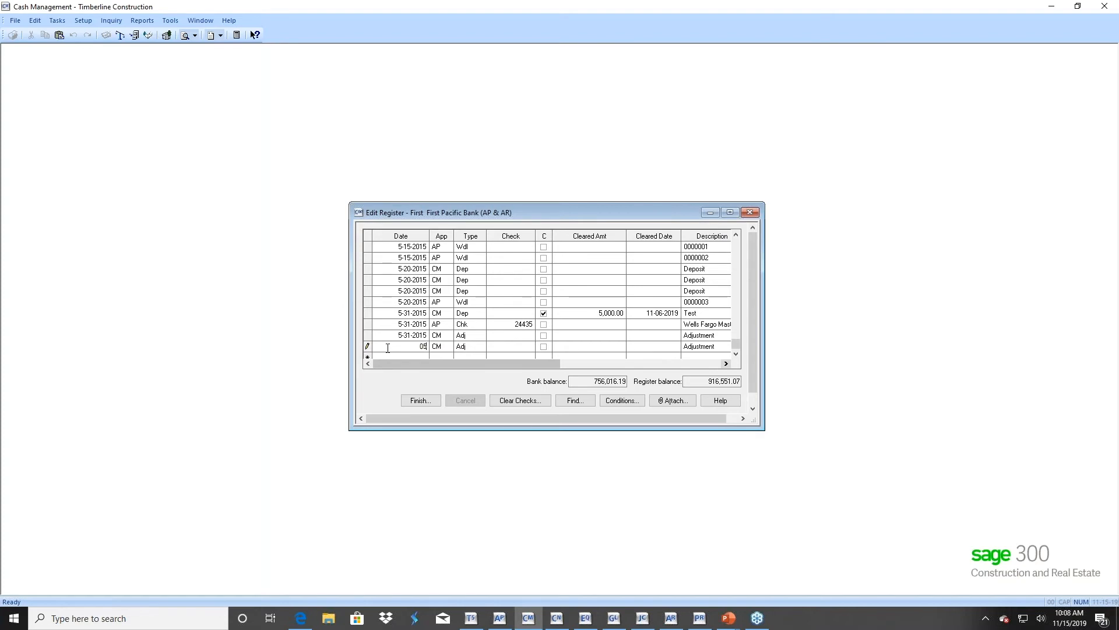
{"action": "key", "text": "Tab"}
{"action": "key", "text": "Tab"}
{"action": "key", "text": "Tab"}
{"action": "key", "text": "Tab"}
{"action": "key", "text": "Tab"}
{"action": "key", "text": "Tab"}
{"action": "key", "text": "Tab"}
{"action": "key", "text": "Tab"}
{"action": "key", "text": "Tab"}
{"action": "key", "text": "Tab"}
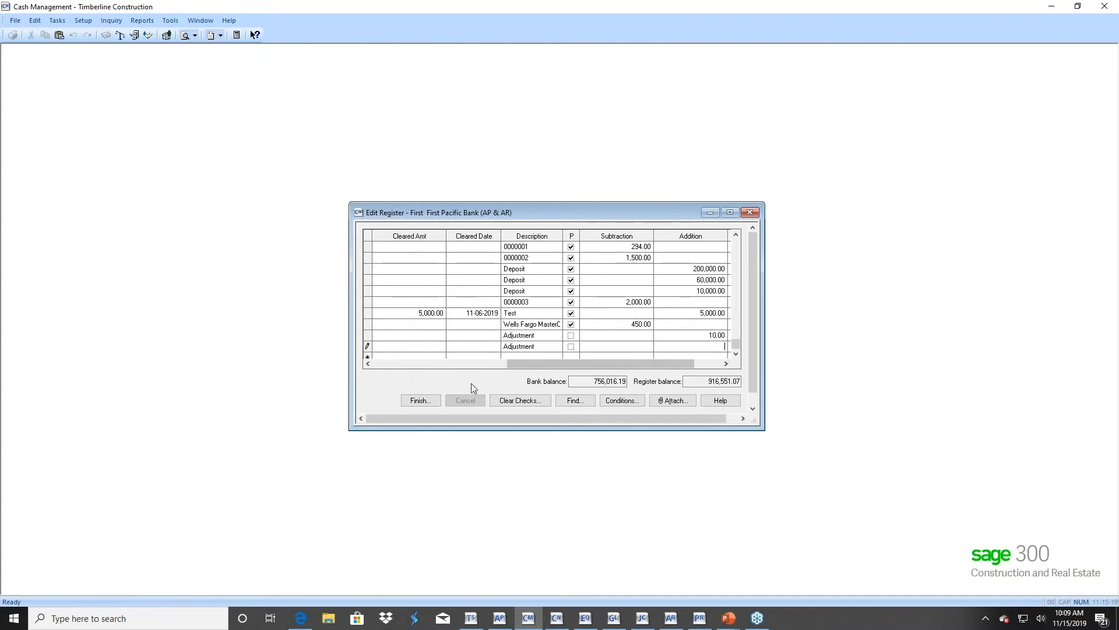
{"action": "left_click", "coordinate": [397, 363]}
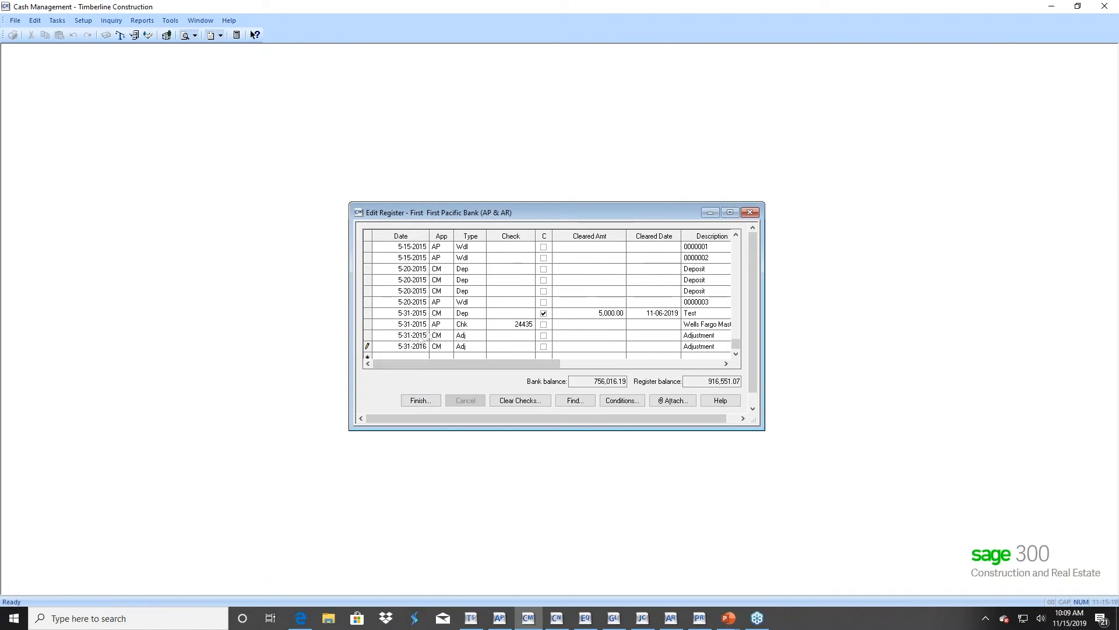
{"action": "left_click", "coordinate": [411, 335]}
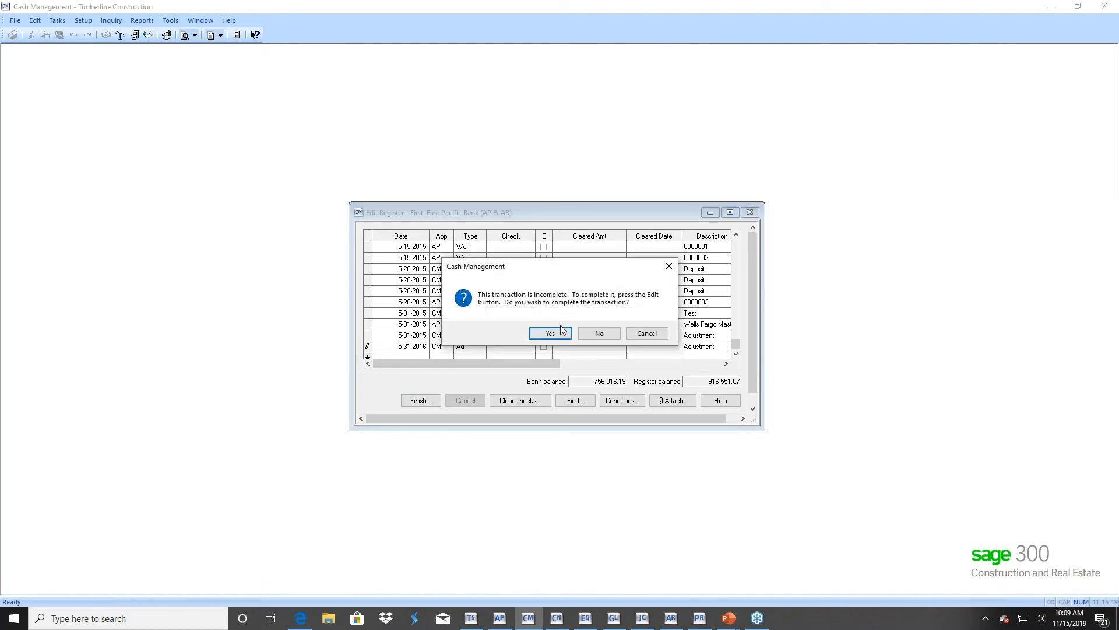
{"action": "left_click", "coordinate": [599, 333]}
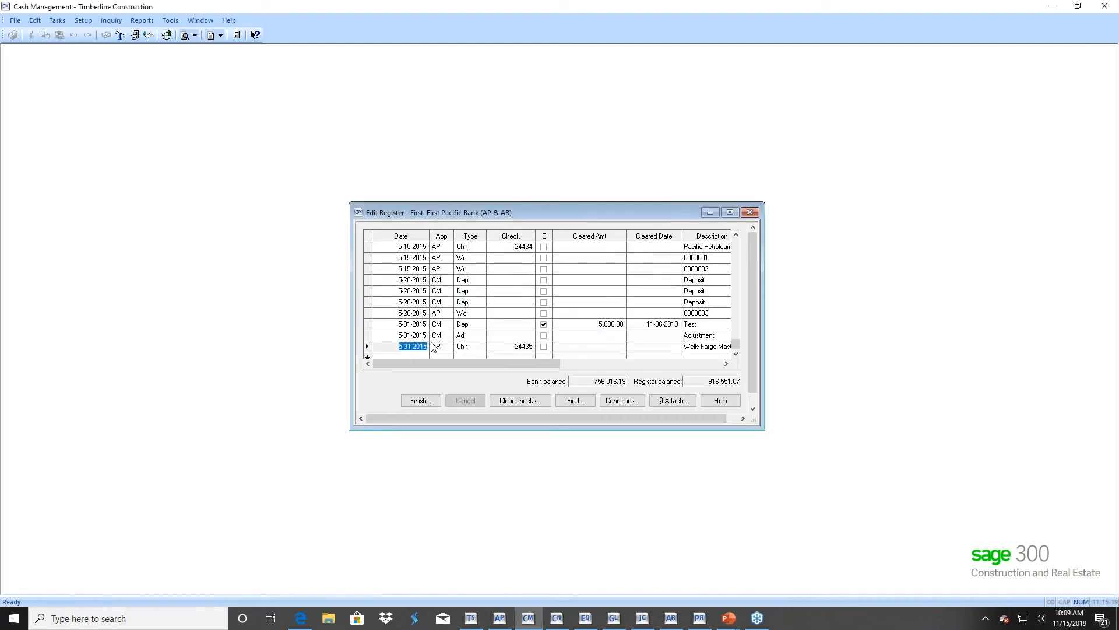
Change the saved 10.00 adjustment's date to 5-31-2016 and update its accounting date to match
{"action": "left_click", "coordinate": [395, 337]}
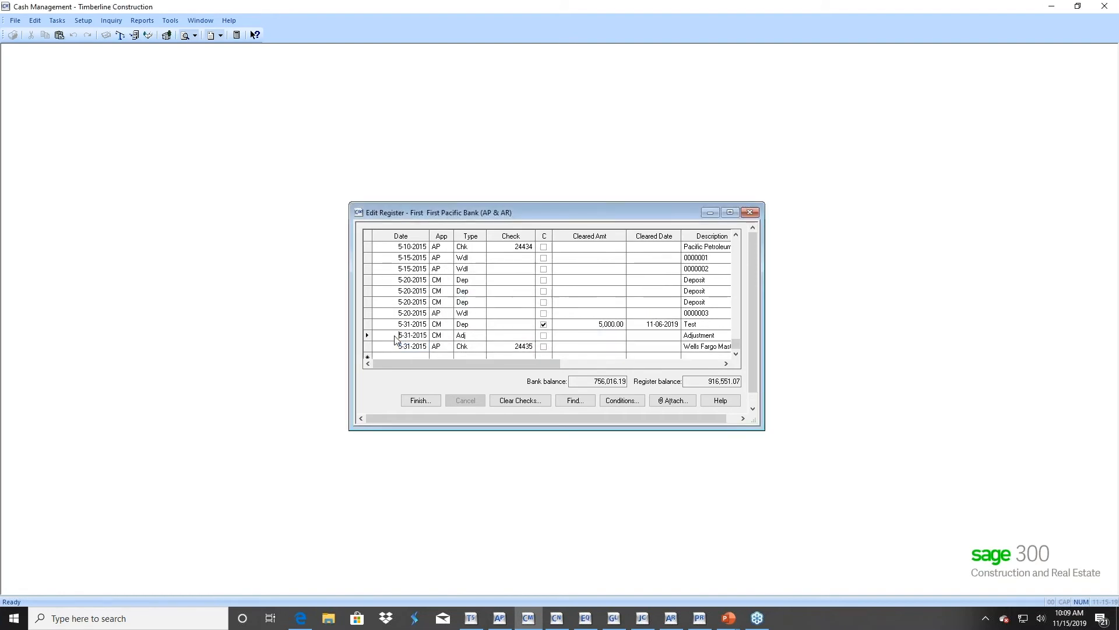
{"action": "left_click_drag", "start_coordinate": [400, 335], "coordinate": [508, 337]}
{"action": "type", "text": "053116"}
{"action": "key", "text": "Tab"}
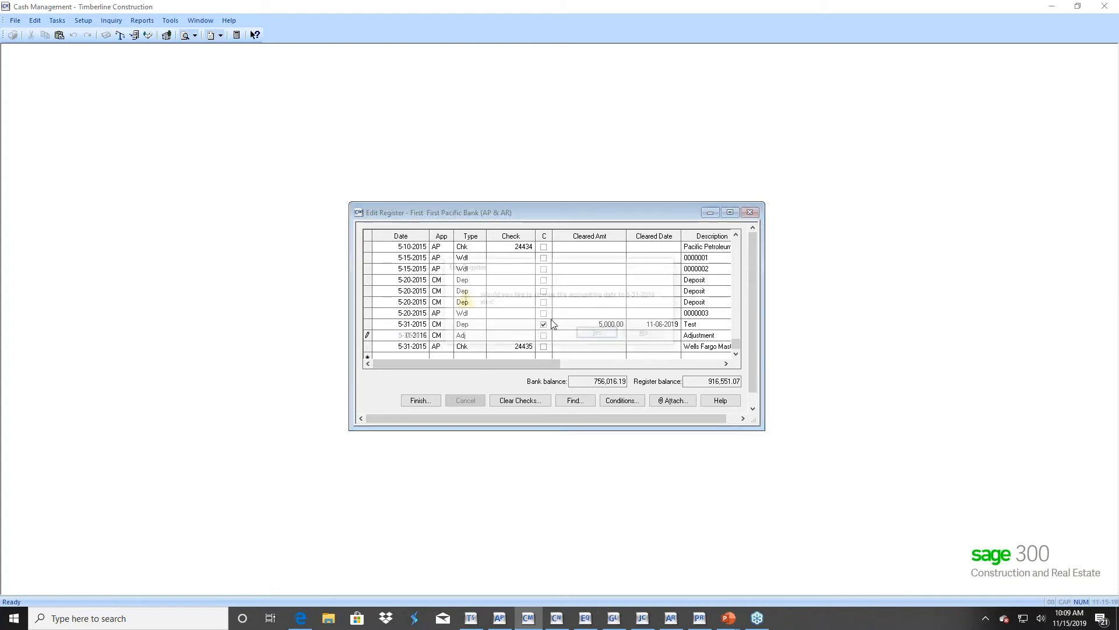
{"action": "left_click", "coordinate": [598, 334]}
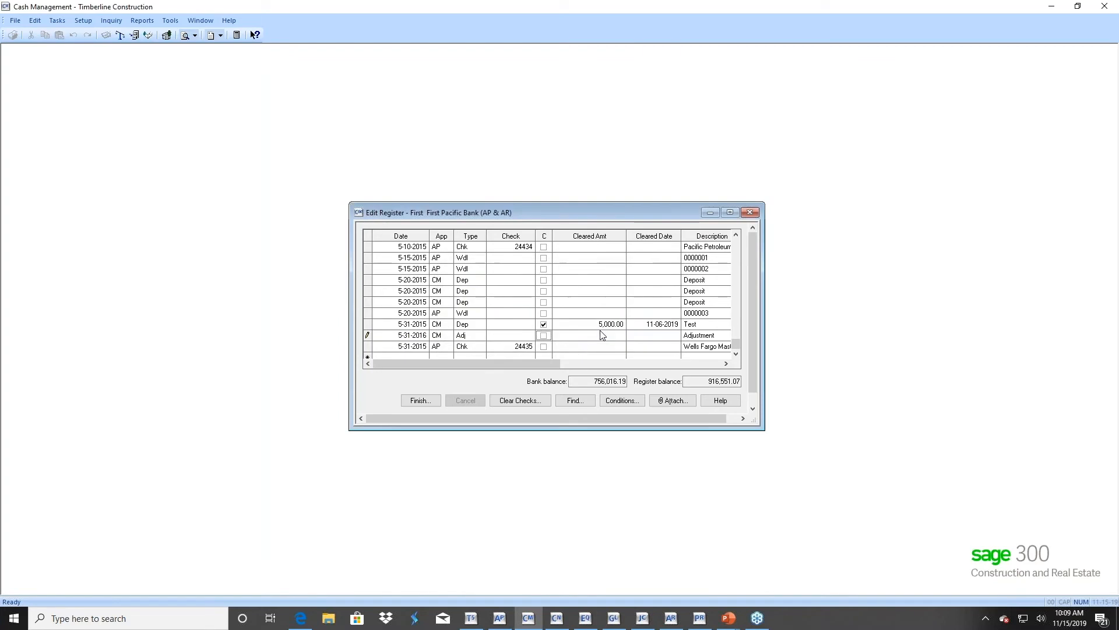
Finish the register edit without posting entries, print it to file, and check its status in Background Tasks
{"action": "left_click", "coordinate": [418, 401]}
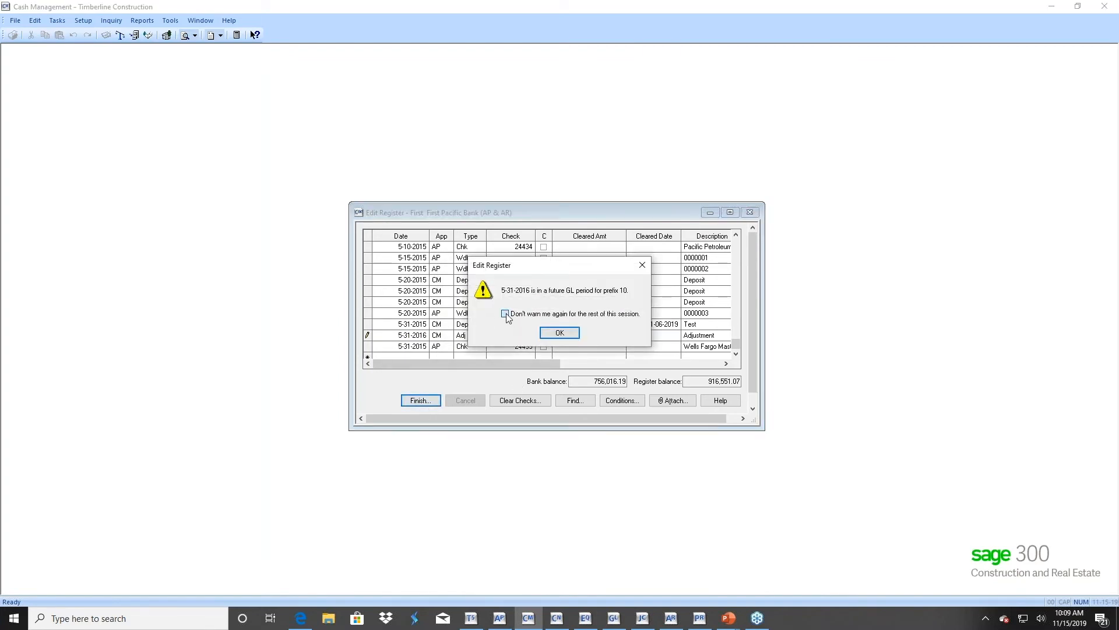
{"action": "left_click", "coordinate": [555, 333]}
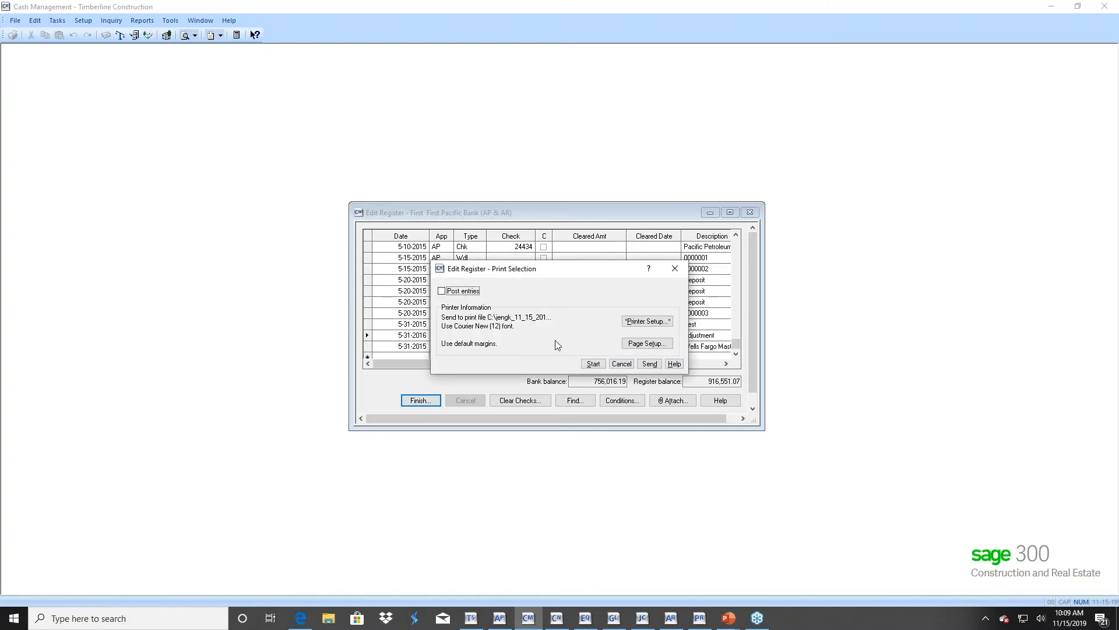
{"action": "left_click", "coordinate": [592, 364]}
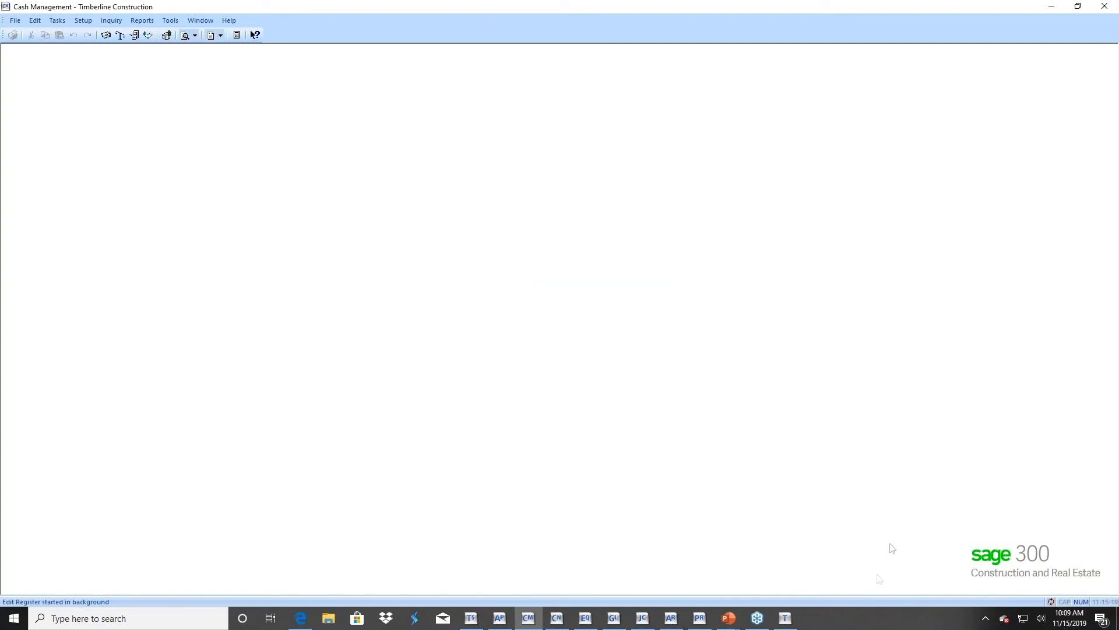
{"action": "left_click", "coordinate": [785, 618]}
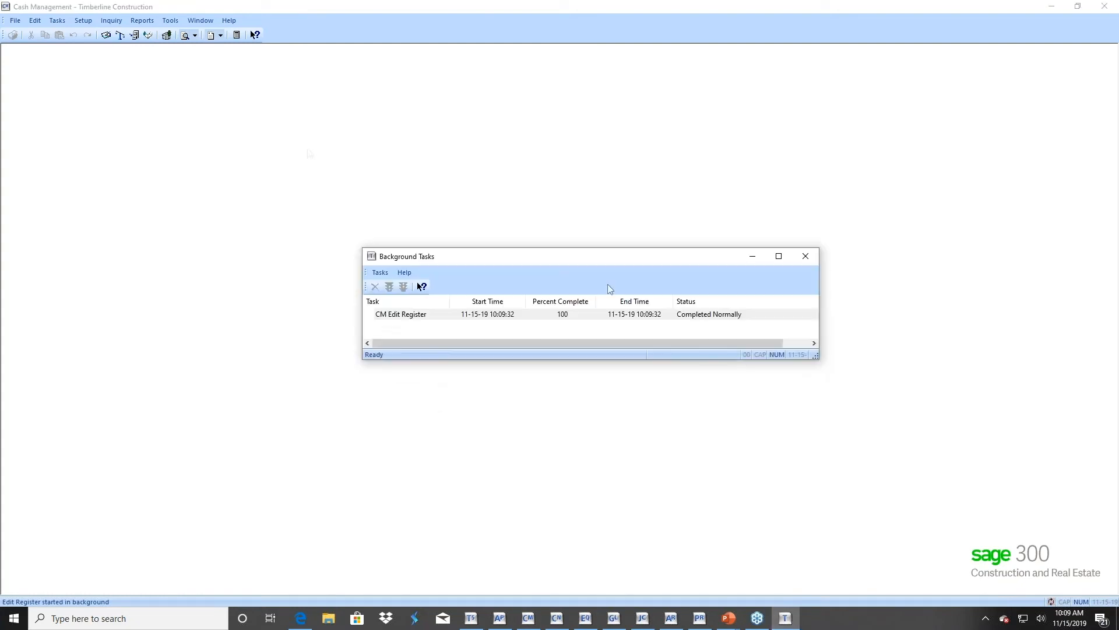
{"action": "left_click", "coordinate": [175, 141]}
Check the interest totals of the First bank account in the bank account setup, then close it
{"action": "left_click", "coordinate": [55, 20]}
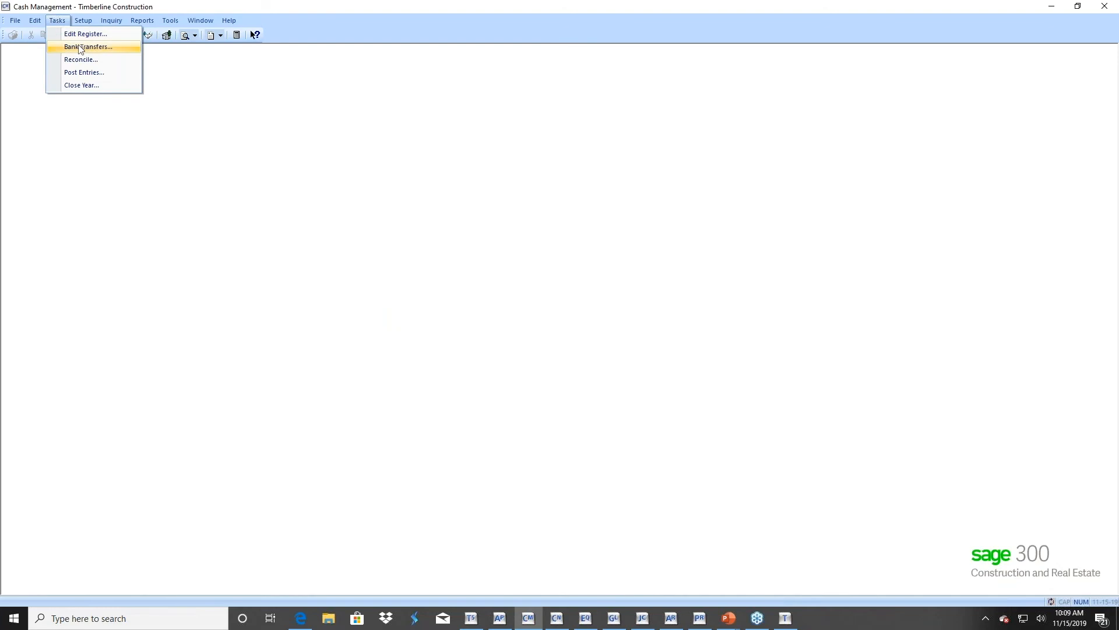
{"action": "mouse_move", "coordinate": [84, 21]}
{"action": "left_click", "coordinate": [94, 46]}
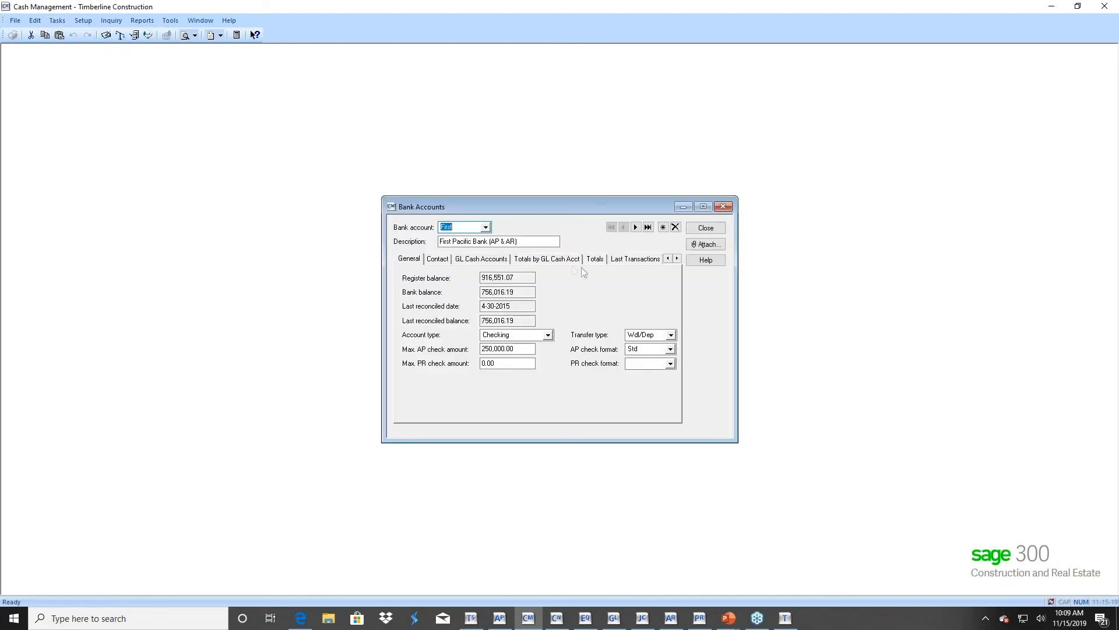
{"action": "left_click", "coordinate": [677, 259]}
{"action": "left_click", "coordinate": [677, 259]}
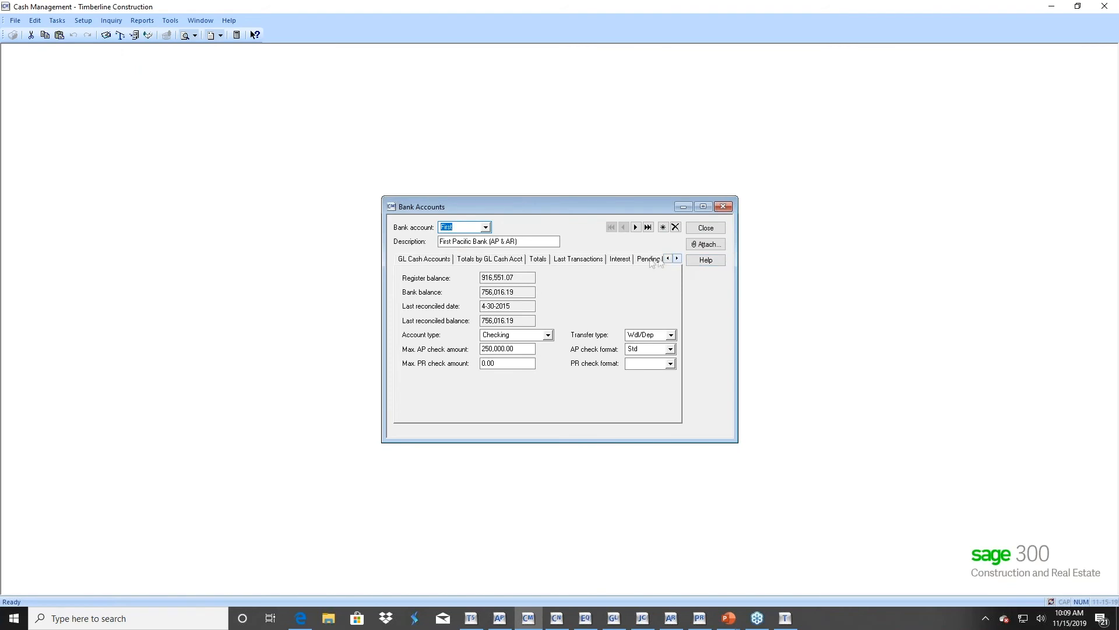
{"action": "left_click", "coordinate": [619, 260]}
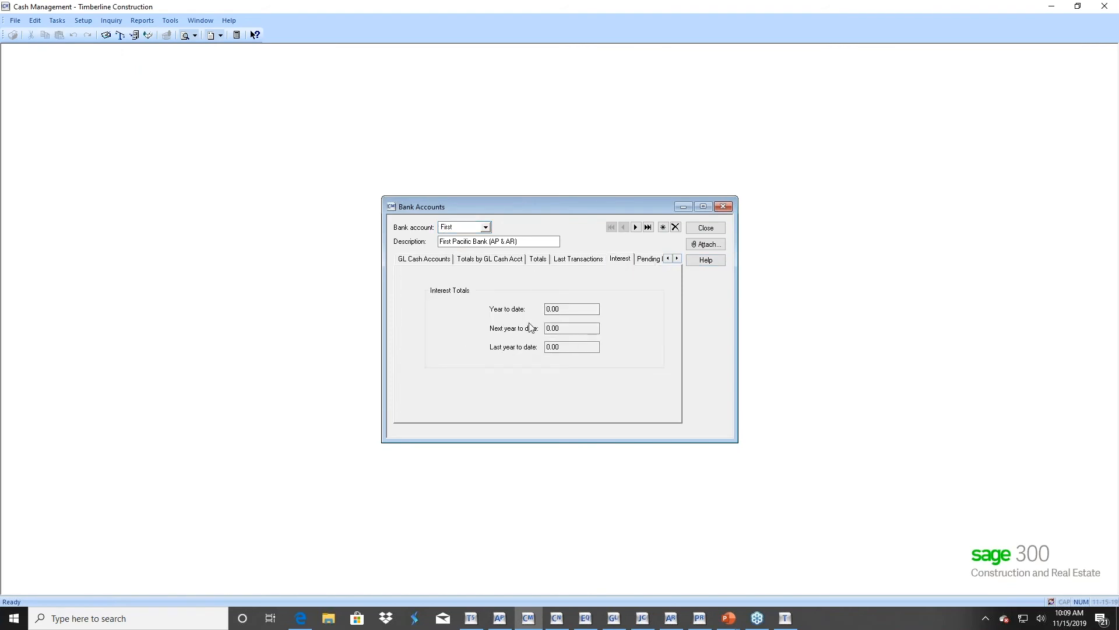
{"action": "left_click", "coordinate": [703, 228]}
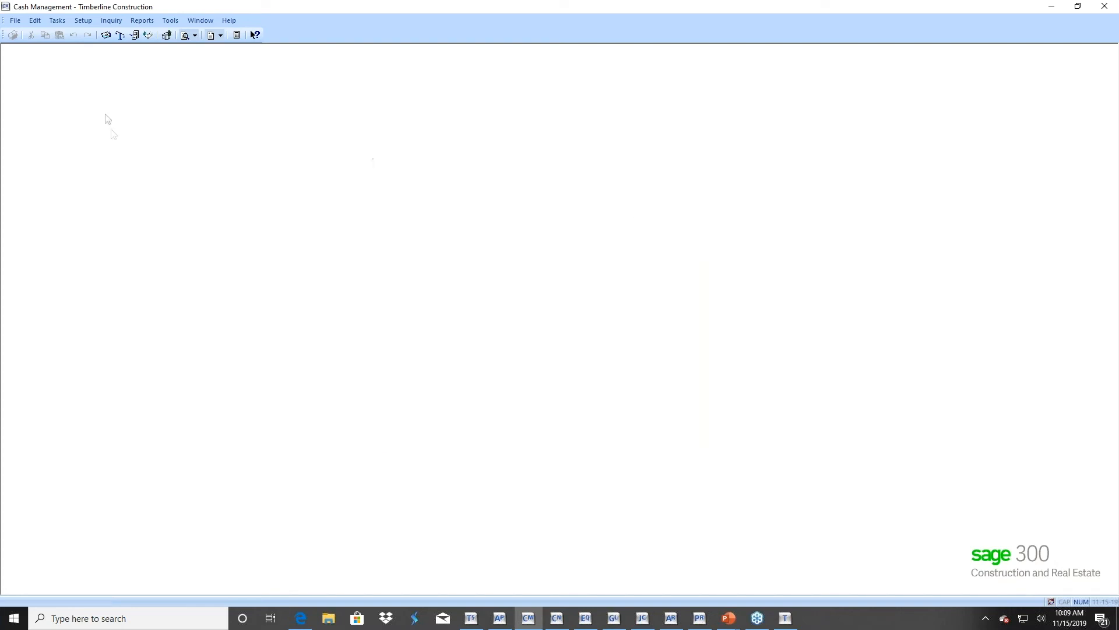
Open the edit register printout saved on 11/15/2019, read both pages with the window widened, and close it
{"action": "left_click", "coordinate": [15, 20]}
{"action": "left_click", "coordinate": [29, 129]}
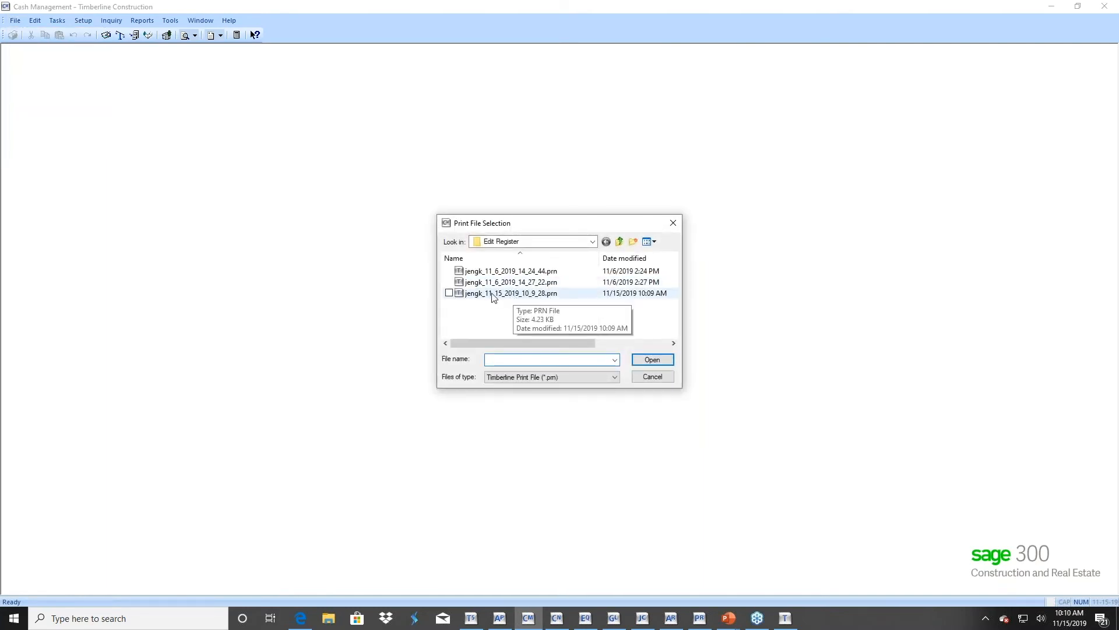
{"action": "double_click", "coordinate": [491, 293]}
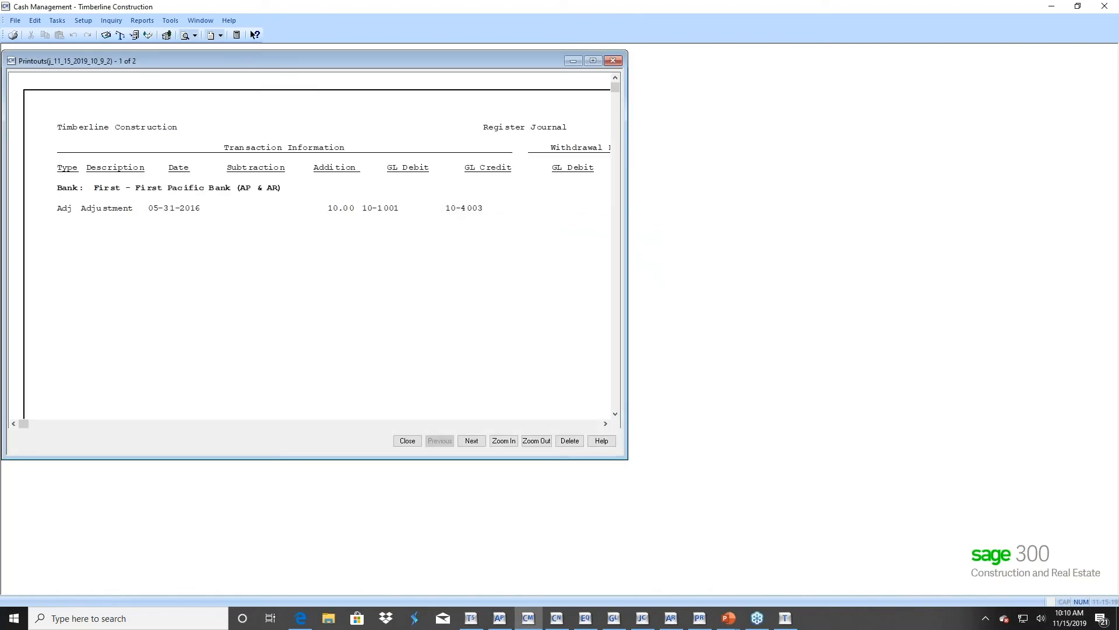
{"action": "left_click", "coordinate": [471, 442]}
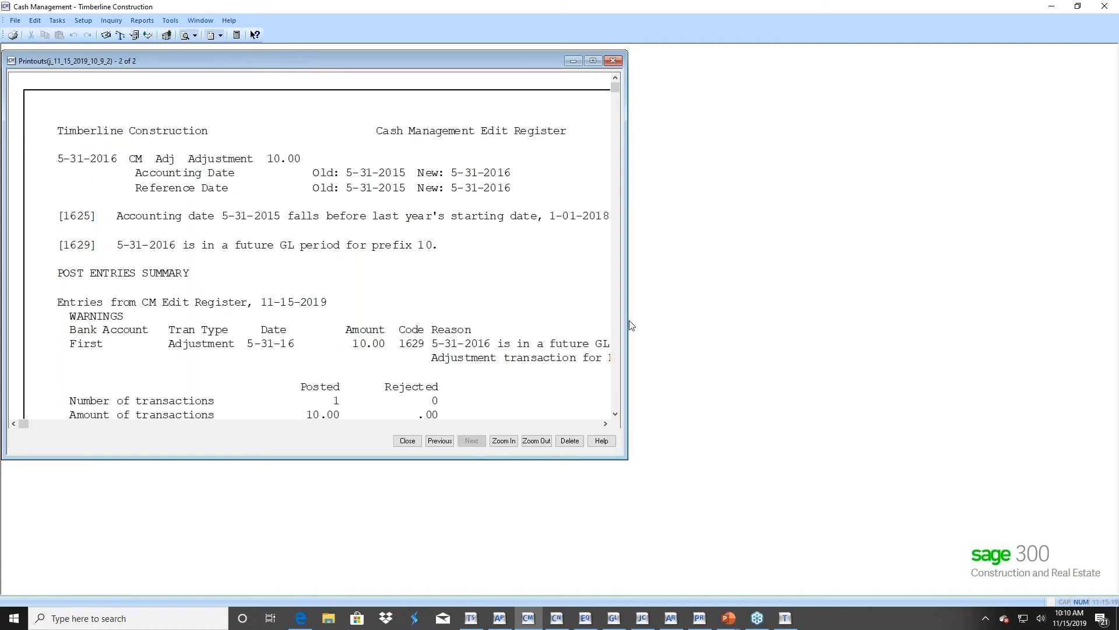
{"action": "left_click_drag", "start_coordinate": [625, 324], "coordinate": [961, 381]}
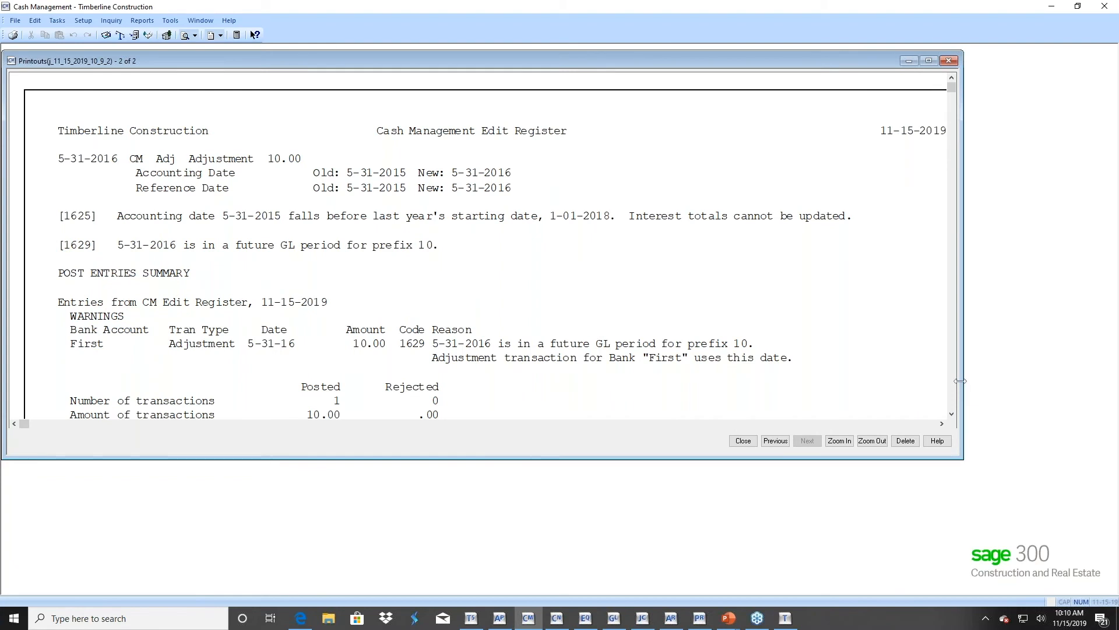
{"action": "left_click", "coordinate": [743, 441]}
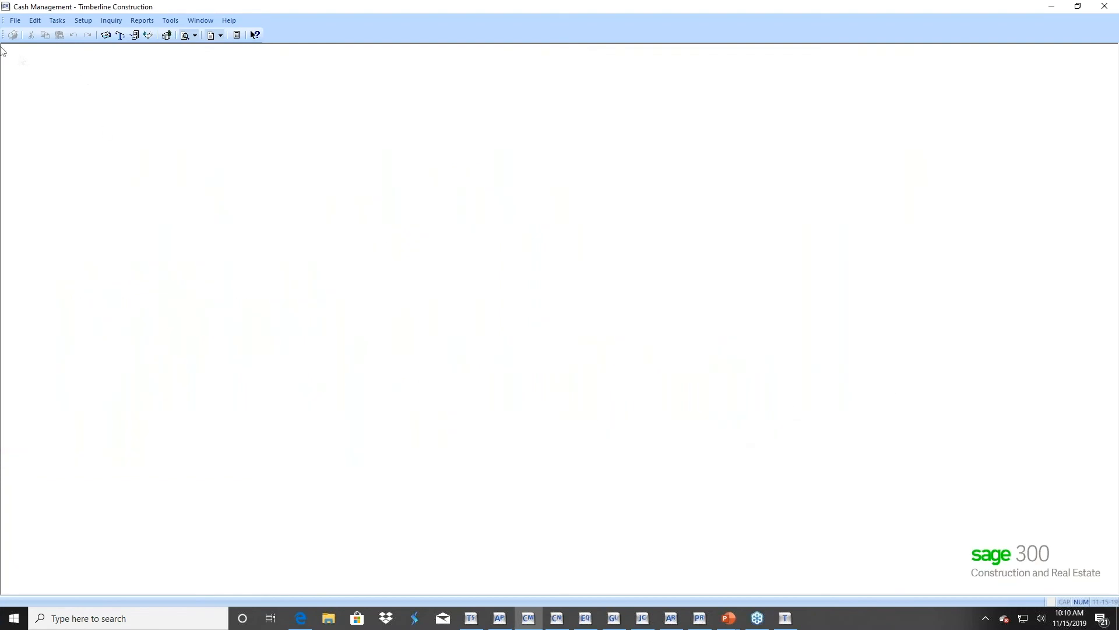
Reopen the First bank register for editing and set the last adjustment's date and accounting date to 12-31-2019
{"action": "left_click", "coordinate": [15, 20]}
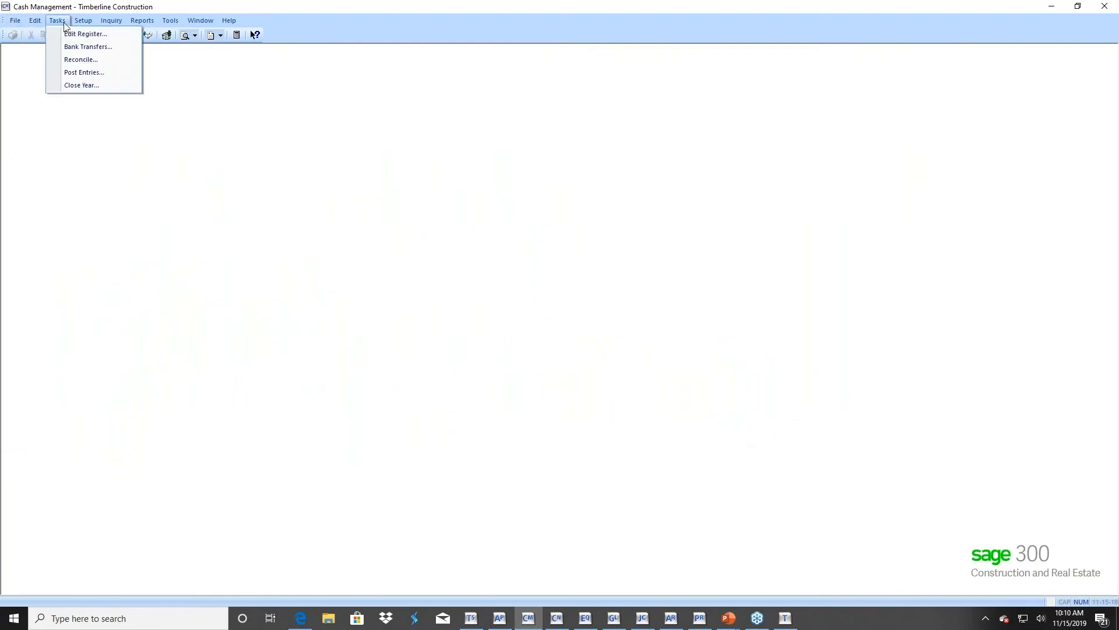
{"action": "left_click", "coordinate": [64, 33]}
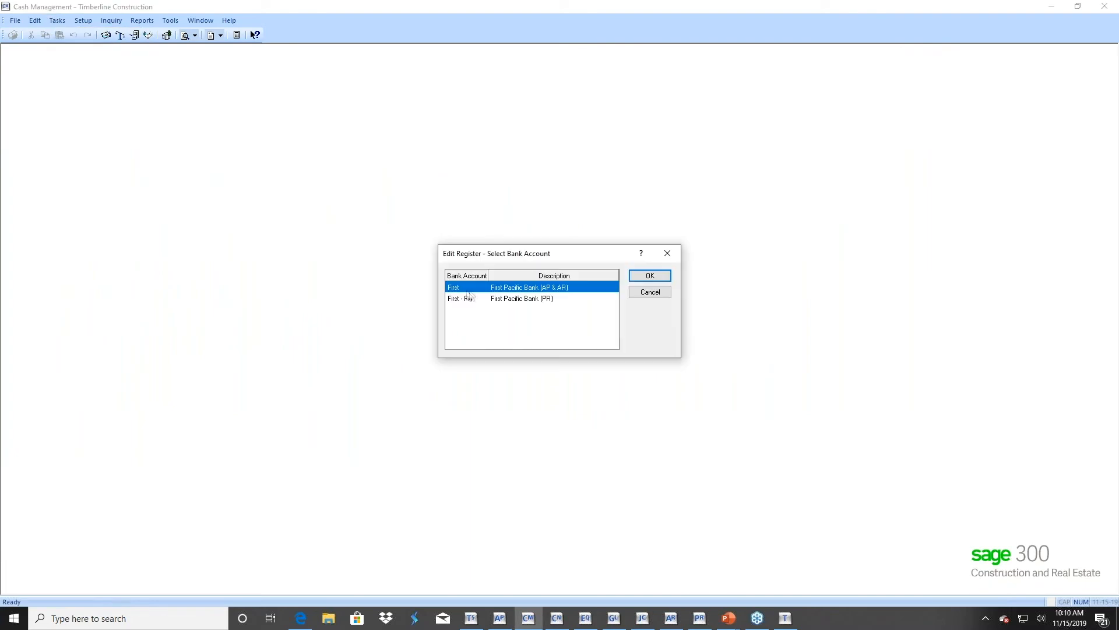
{"action": "left_click", "coordinate": [661, 274]}
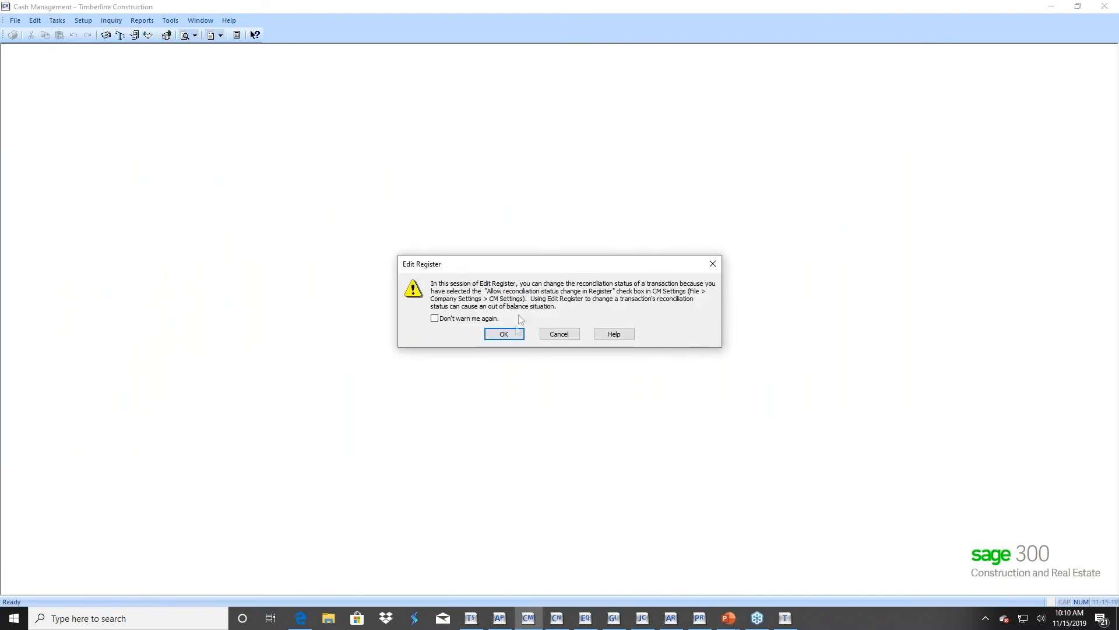
{"action": "left_click", "coordinate": [506, 333]}
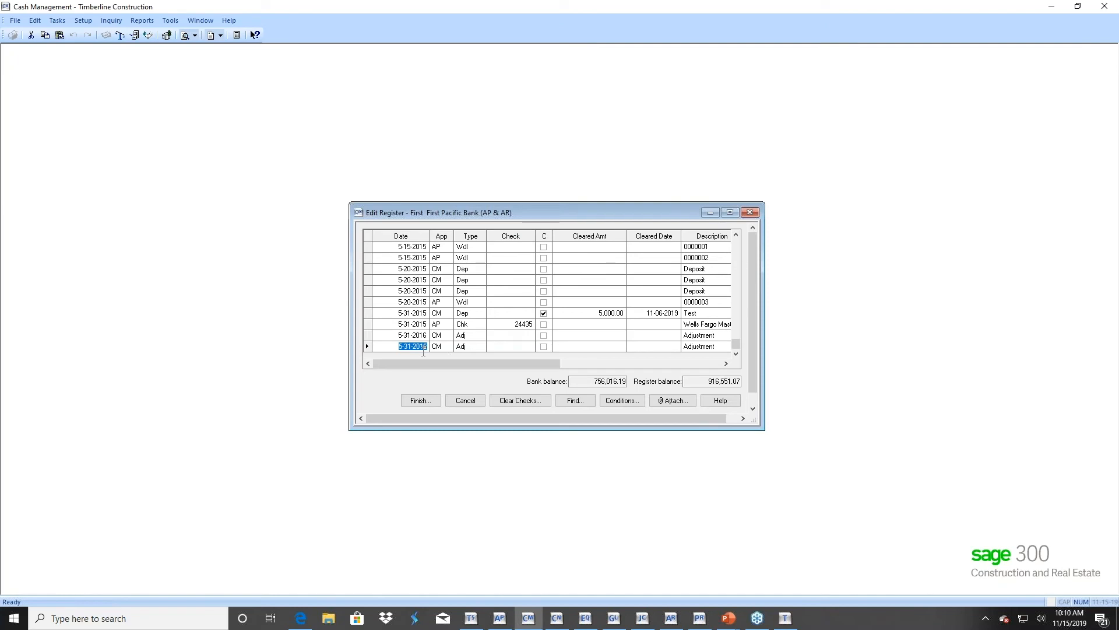
{"action": "key", "text": "Up"}
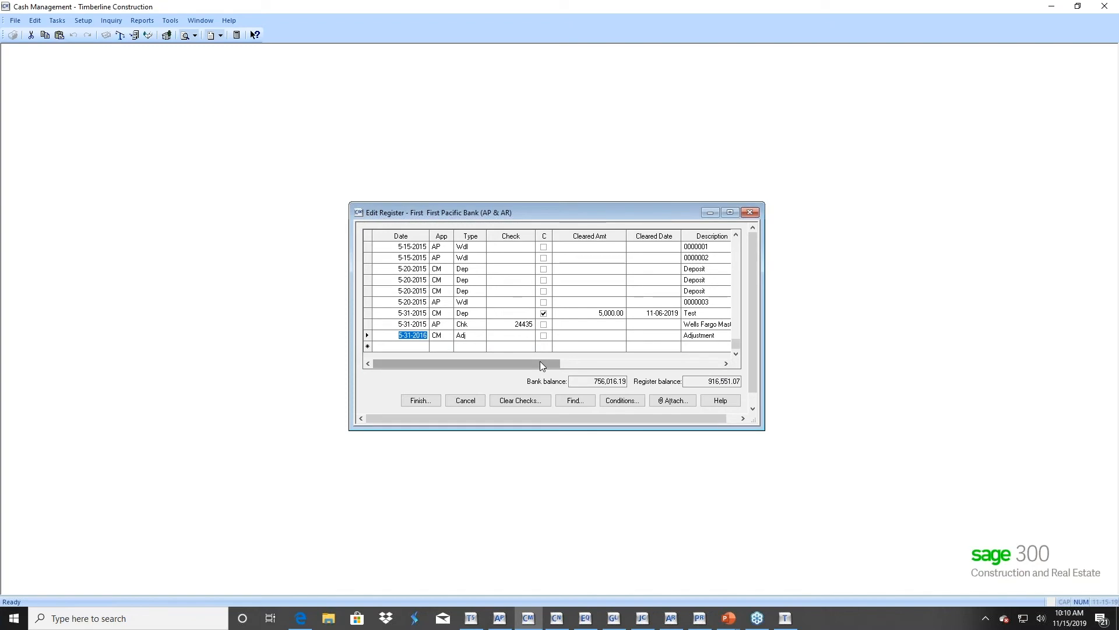
{"action": "type", "text": "1123"}
{"action": "key", "text": "Tab"}
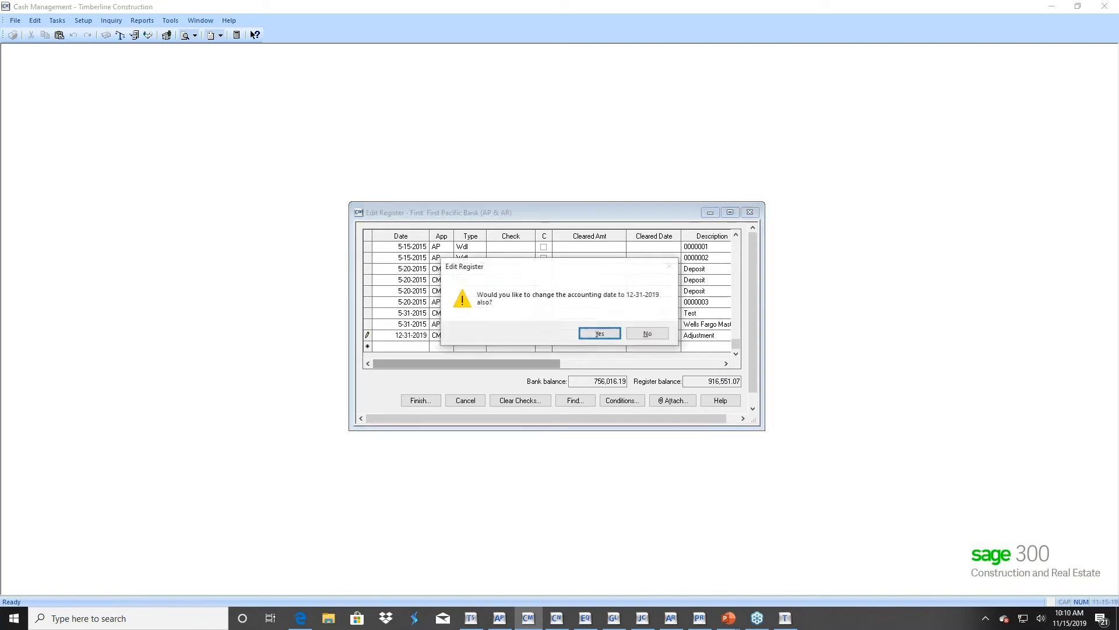
{"action": "left_click", "coordinate": [595, 336]}
Finish the register edit, accept the future GL period warning, and run it to the print file with Post entries enabled
{"action": "left_click", "coordinate": [421, 400]}
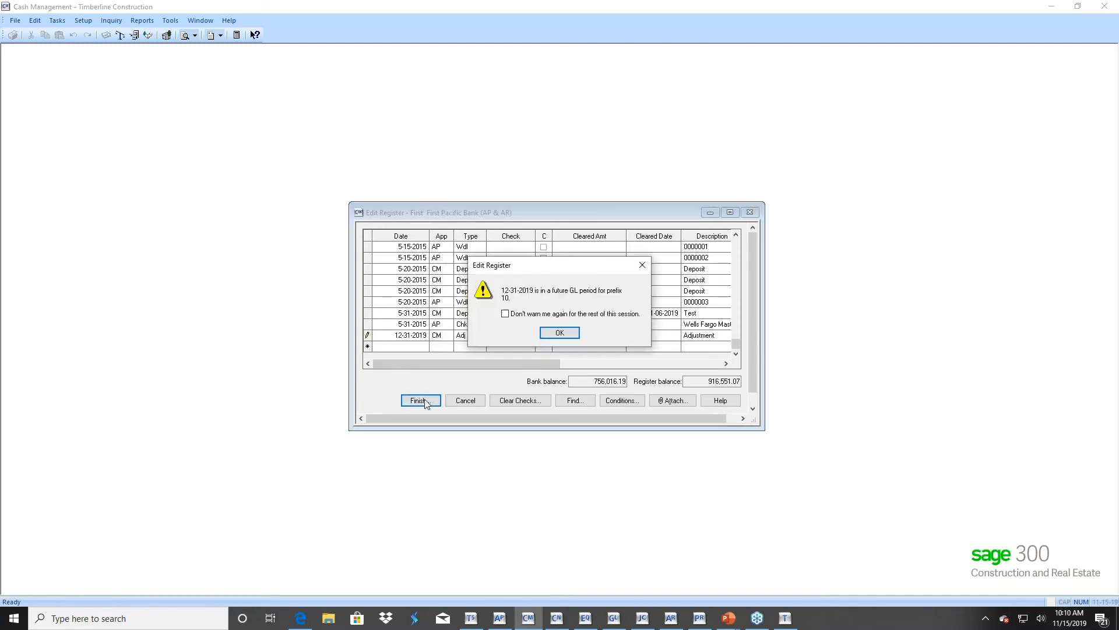
{"action": "left_click", "coordinate": [560, 332]}
{"action": "left_click", "coordinate": [453, 293]}
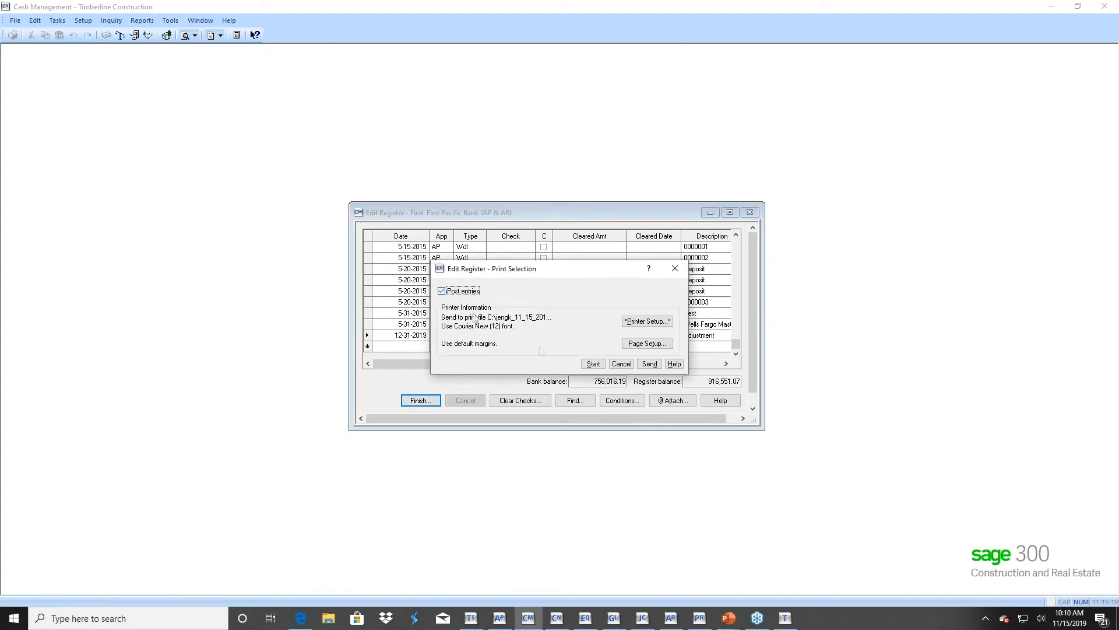
{"action": "left_click", "coordinate": [591, 363]}
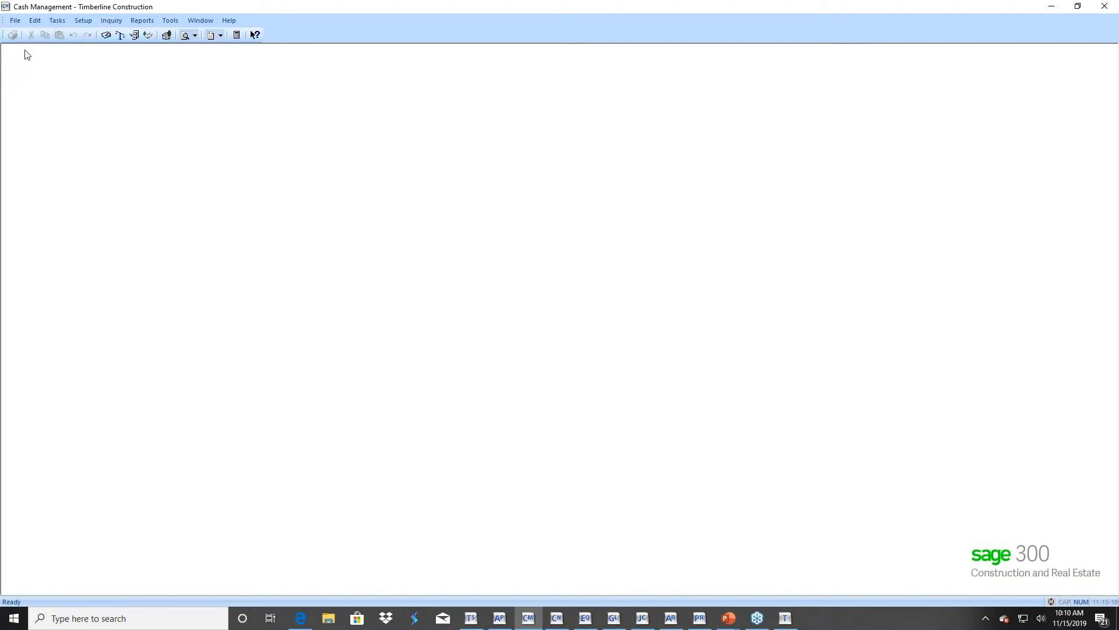
Recheck the First bank account's interest totals in the bank account setup and close the record
{"action": "left_click", "coordinate": [81, 21]}
{"action": "left_click", "coordinate": [90, 47]}
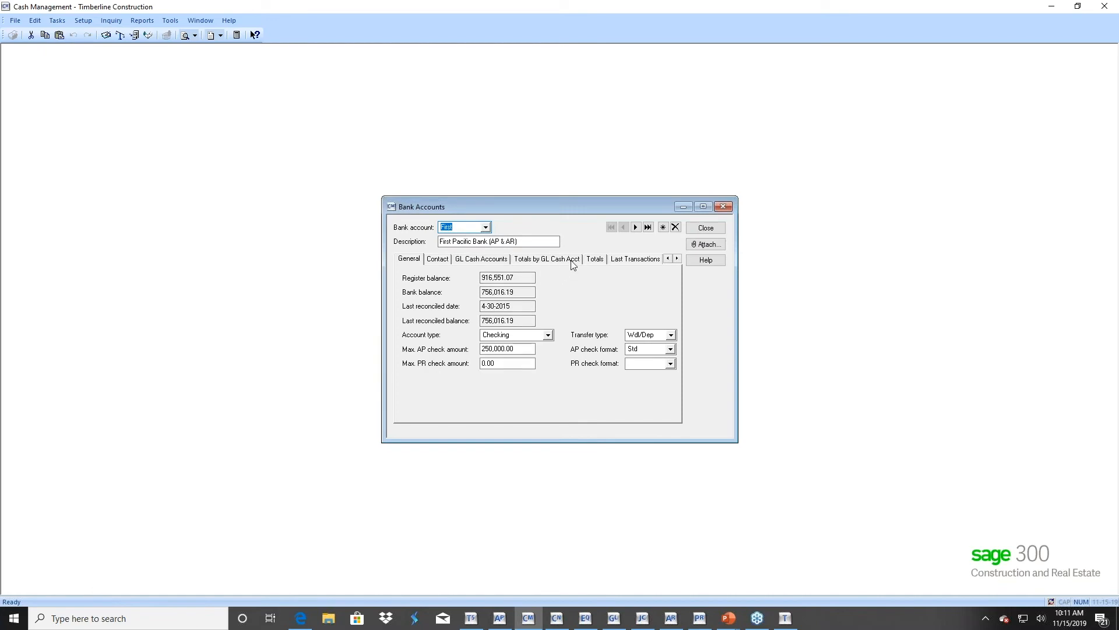
{"action": "left_click", "coordinate": [676, 258]}
{"action": "left_click", "coordinate": [677, 259]}
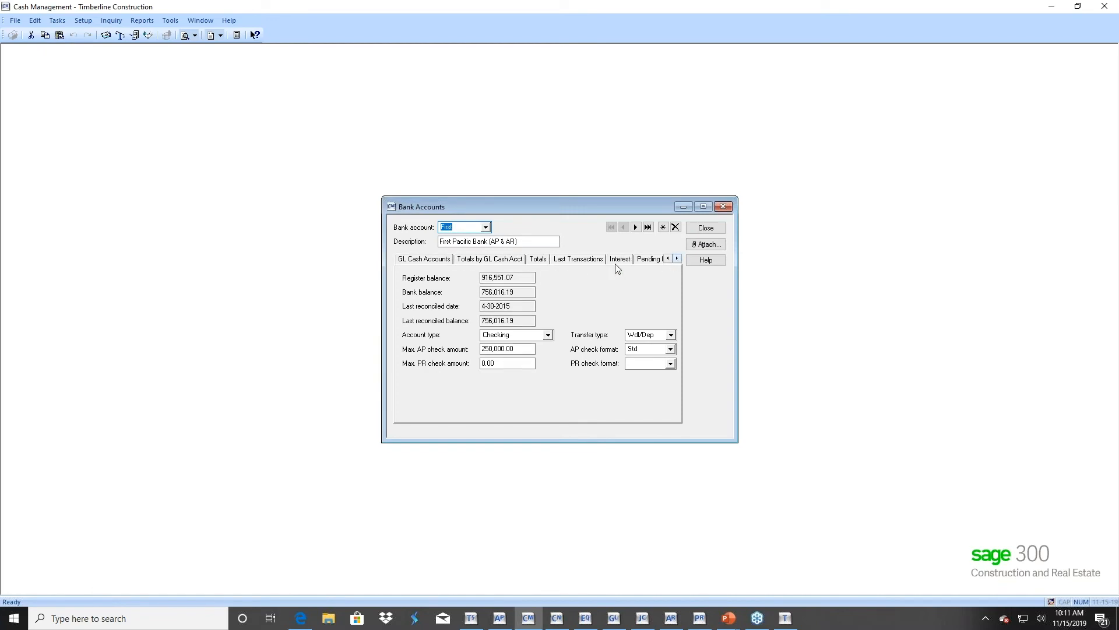
{"action": "left_click", "coordinate": [618, 260]}
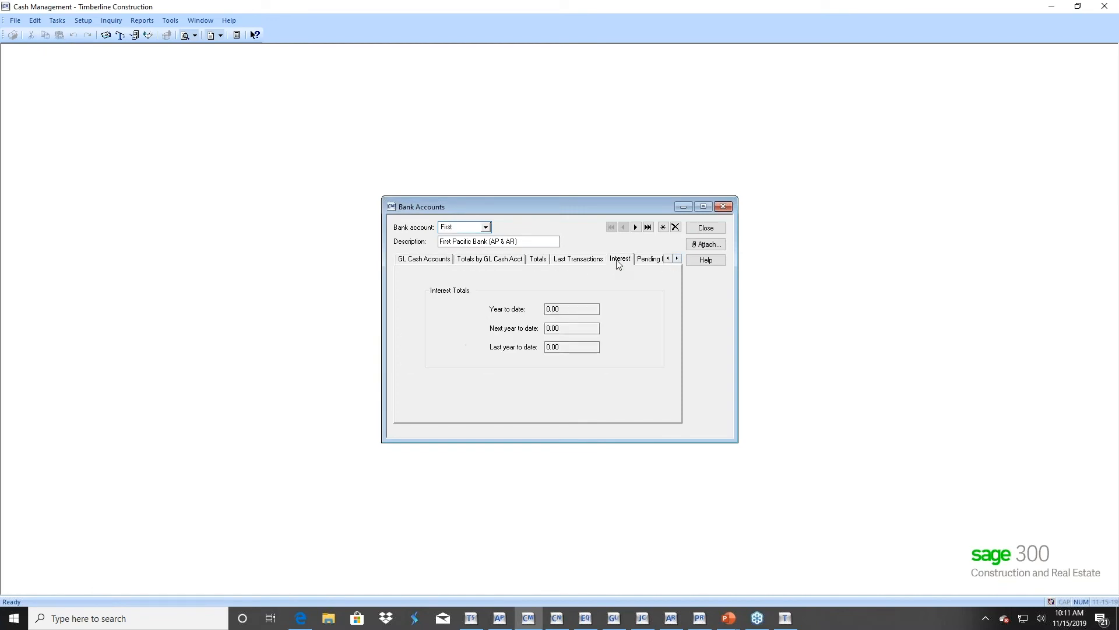
{"action": "left_click", "coordinate": [706, 227]}
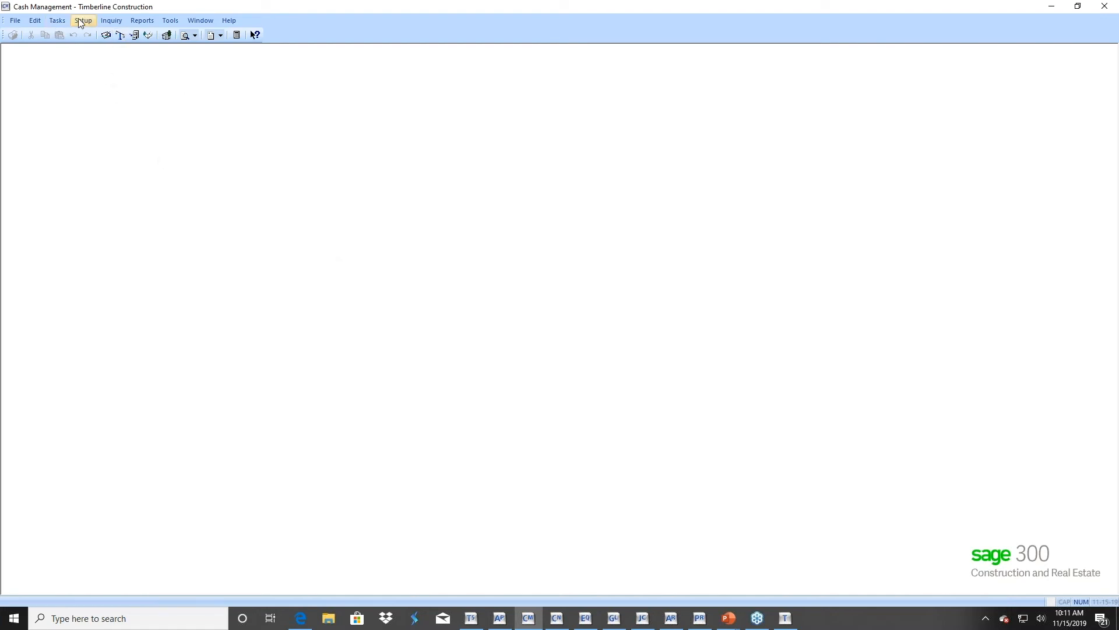
Examine the Register To History move options, accepting creation of the CM History Transaction file, then cancel without moving entries
{"action": "left_click", "coordinate": [170, 21]}
{"action": "mouse_move", "coordinate": [211, 49]}
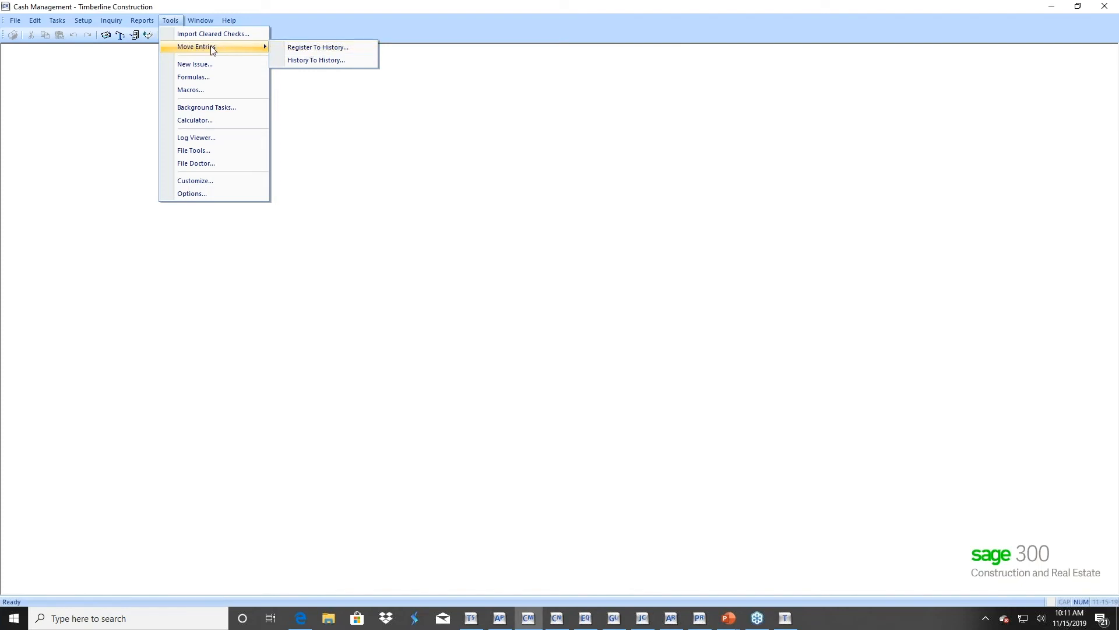
{"action": "left_click", "coordinate": [304, 53]}
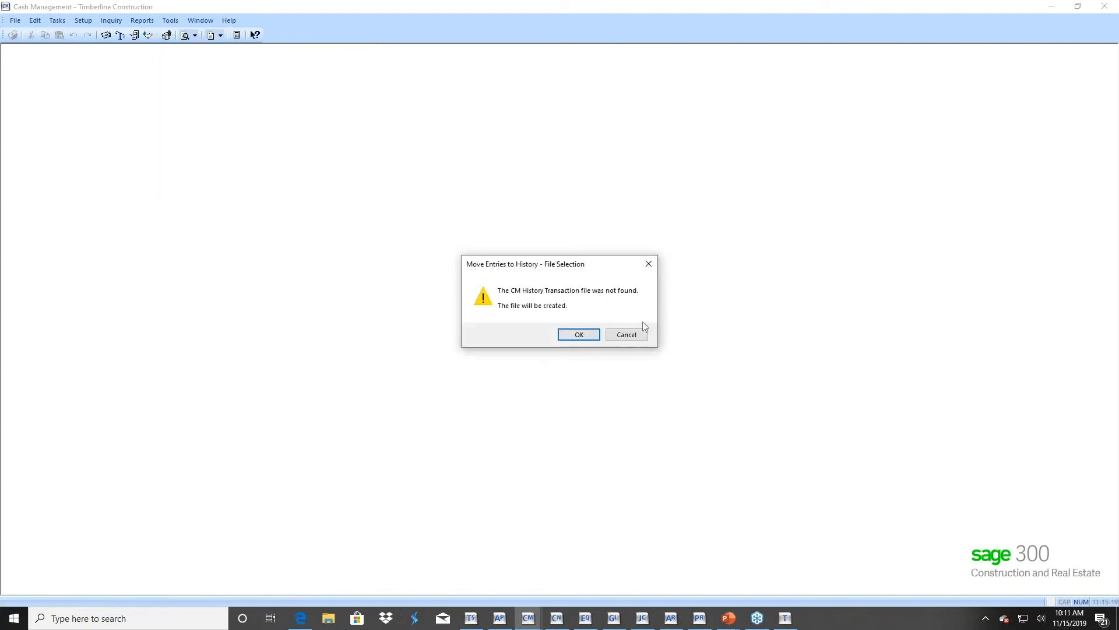
{"action": "left_click", "coordinate": [586, 337]}
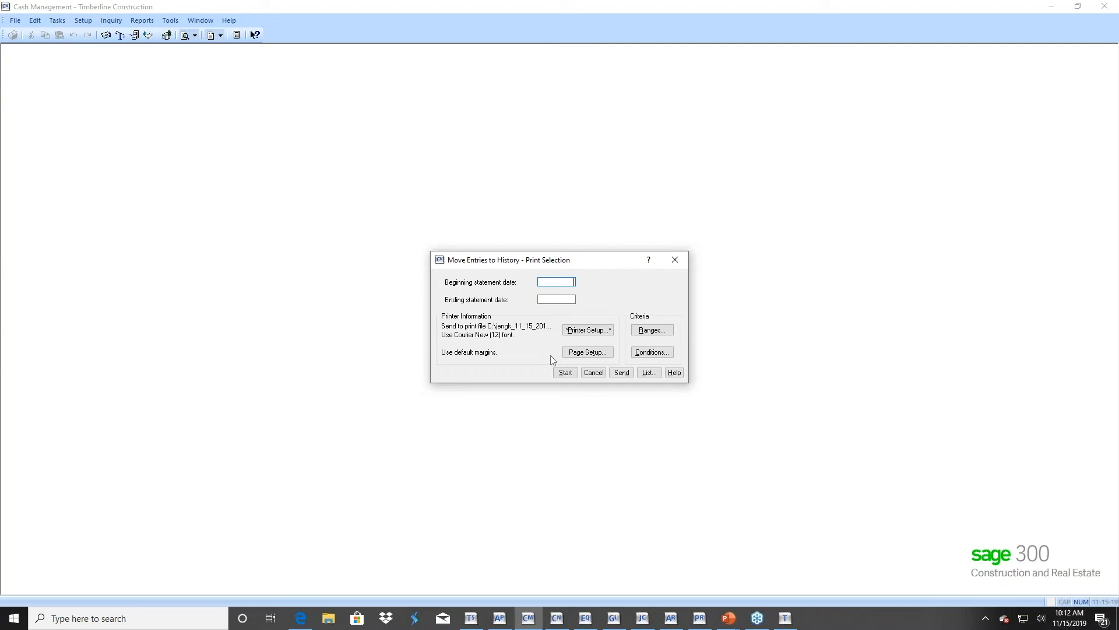
{"action": "left_click", "coordinate": [594, 372]}
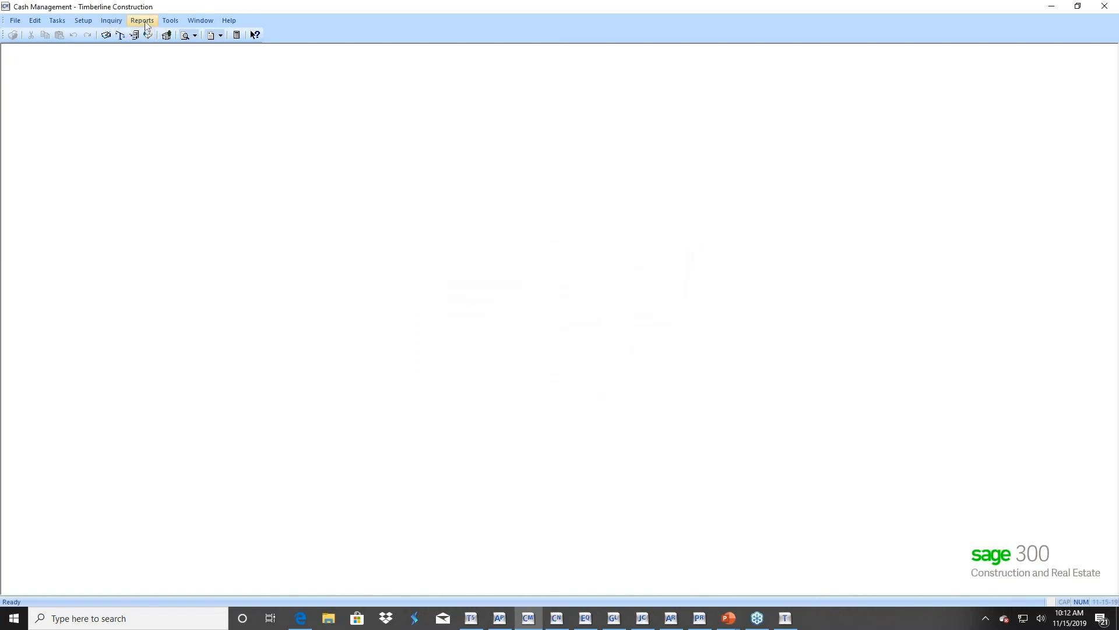
Open File Doctor, confirm a current data backup, select the CM Register transaction file, and cancel without starting the check
{"action": "left_click", "coordinate": [164, 21]}
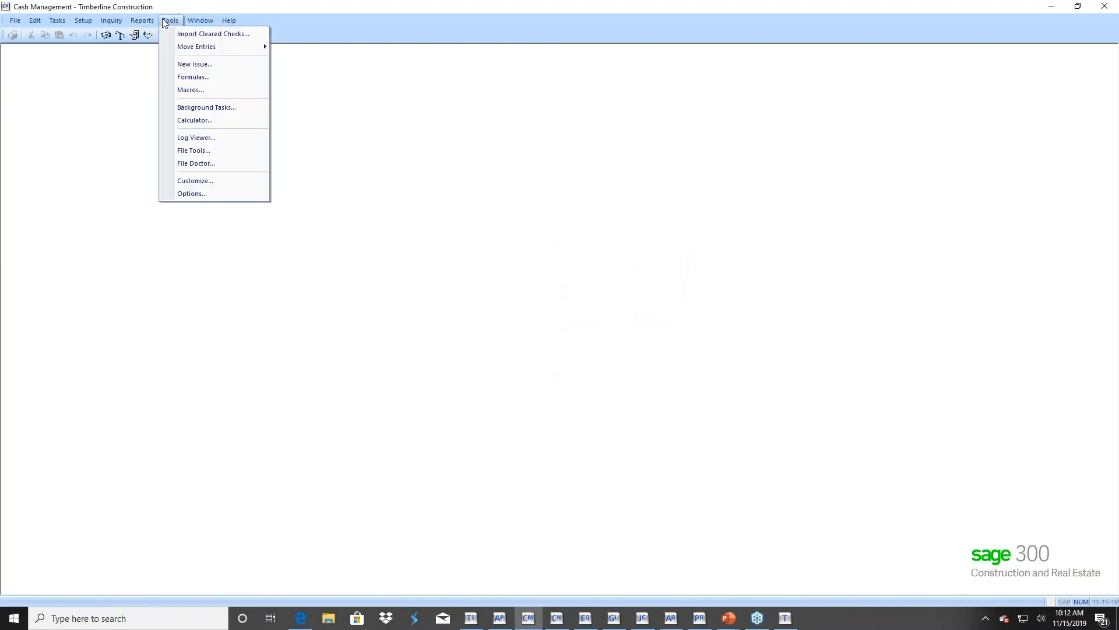
{"action": "left_click", "coordinate": [206, 163]}
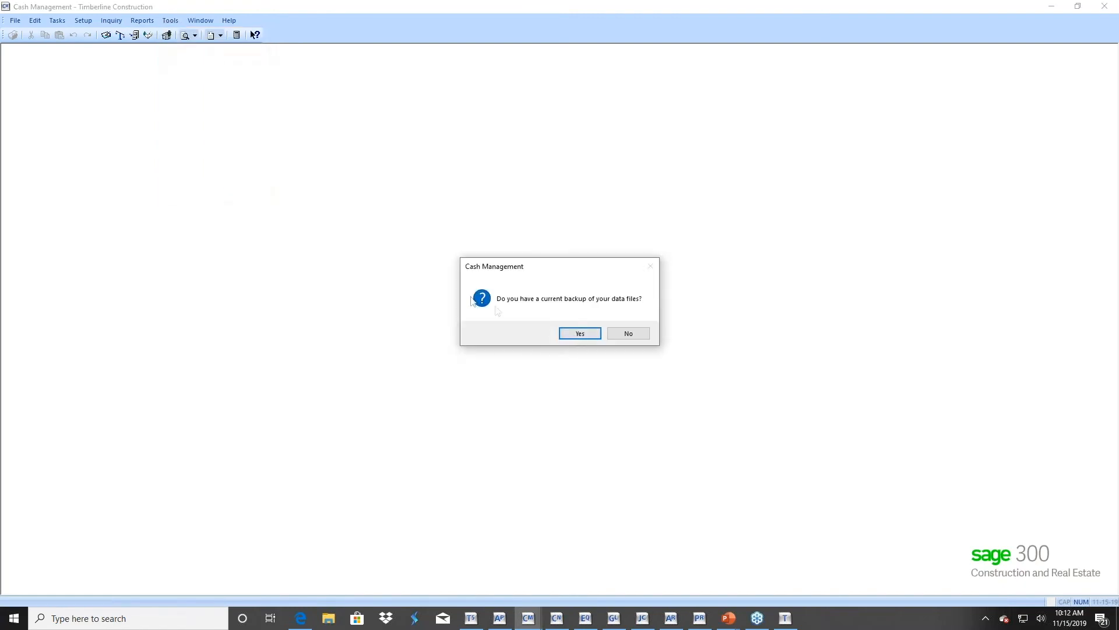
{"action": "left_click", "coordinate": [580, 334]}
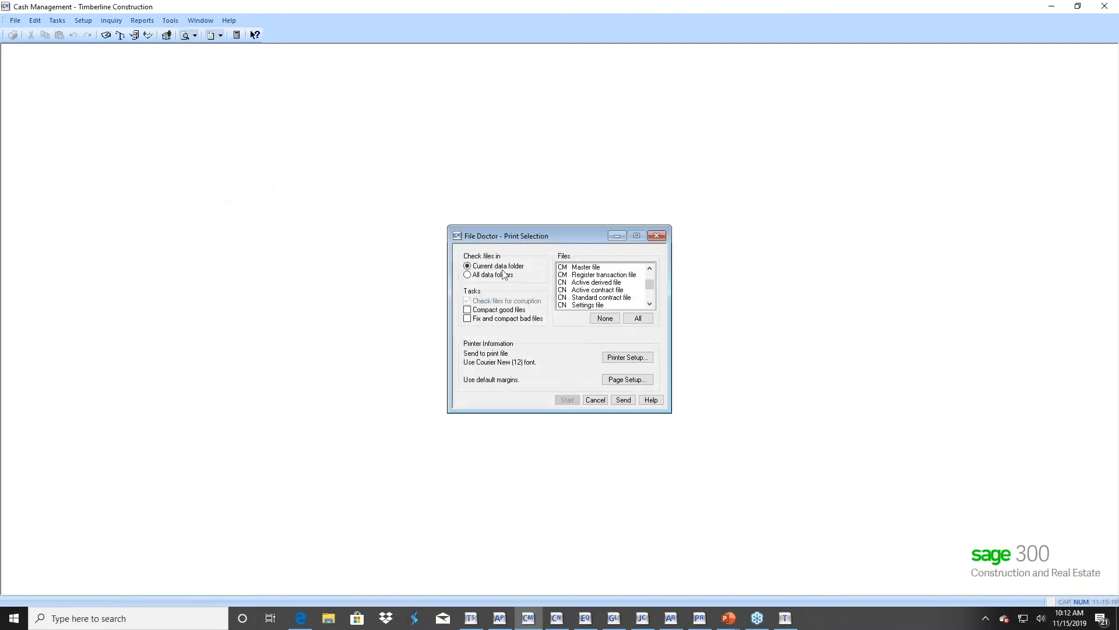
{"action": "left_click", "coordinate": [578, 275]}
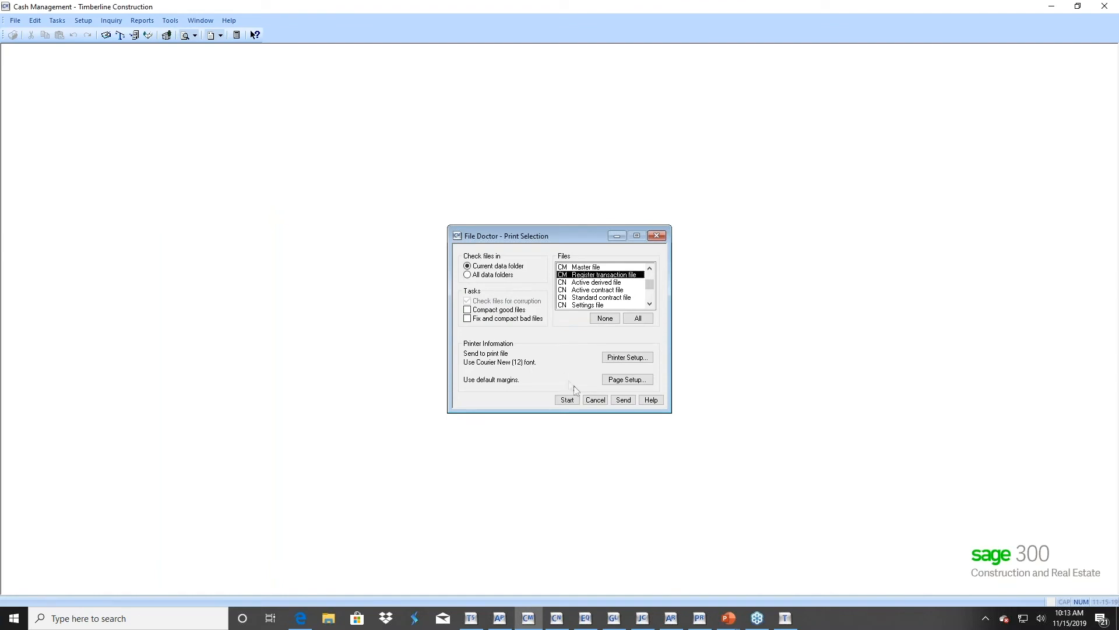
{"action": "left_click", "coordinate": [596, 401]}
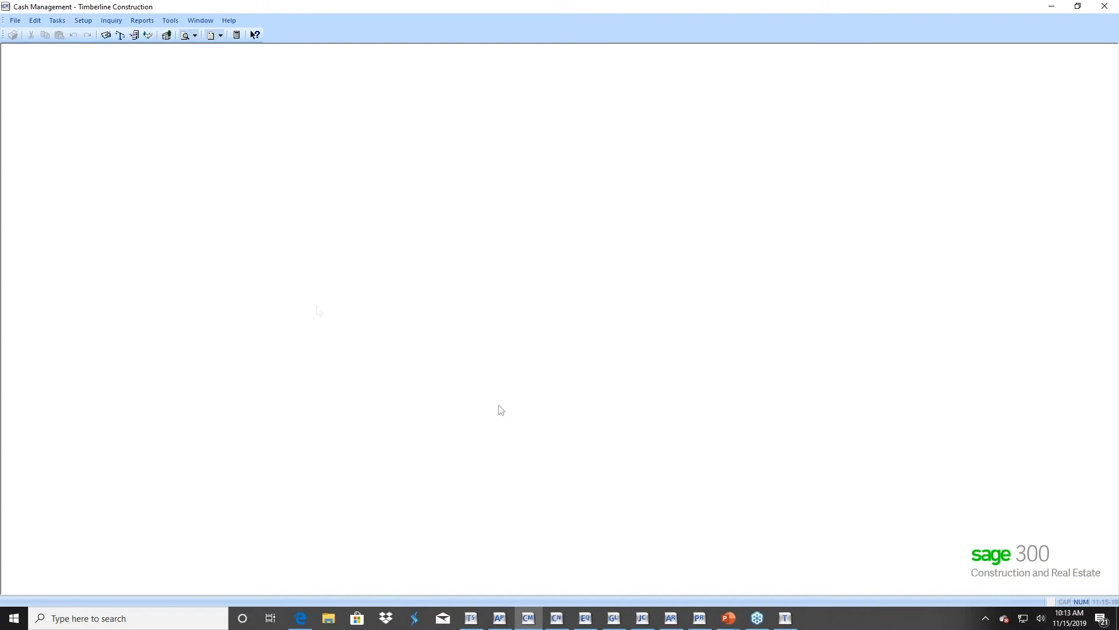
Switch to the PowerPoint slide show and advance from the Cash Management slide to the Contracts slide
{"action": "left_click", "coordinate": [725, 622]}
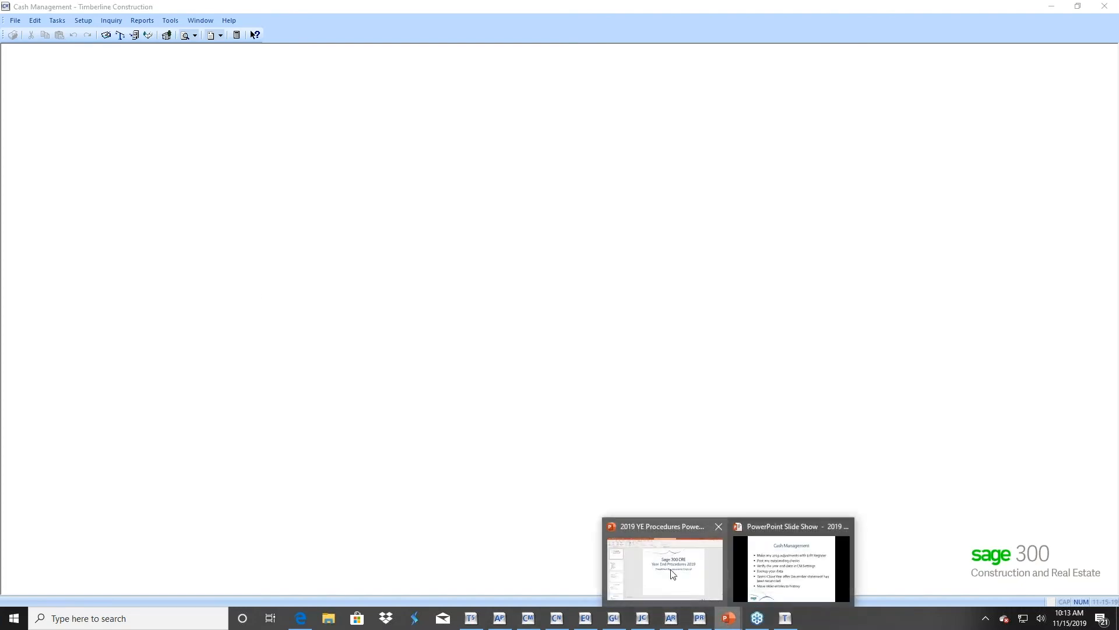
{"action": "left_click", "coordinate": [802, 567]}
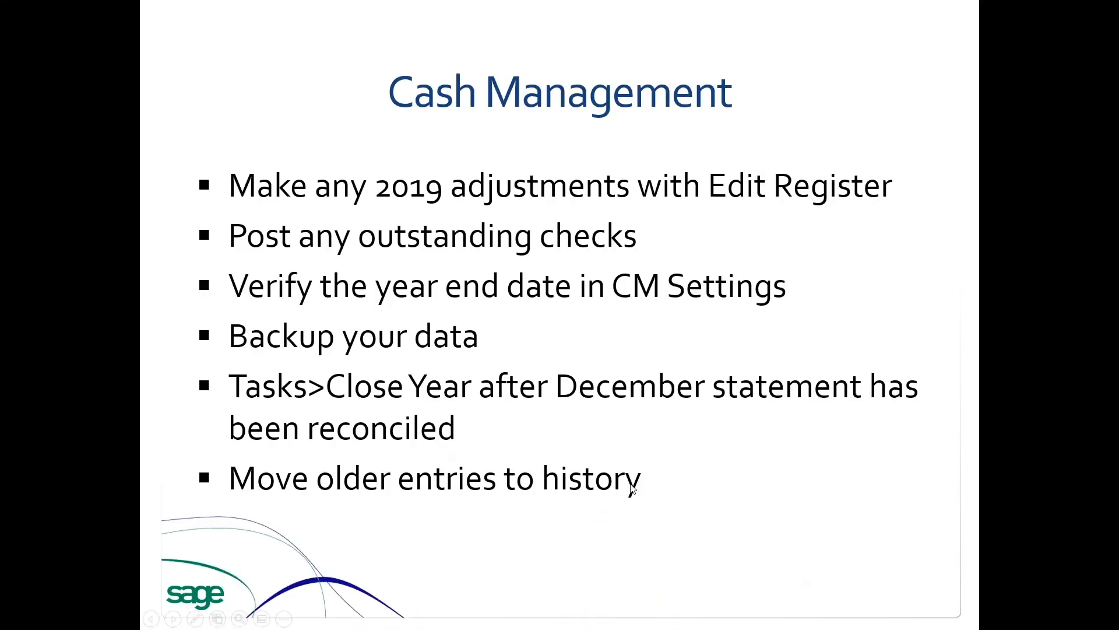
{"action": "left_click", "coordinate": [633, 490]}
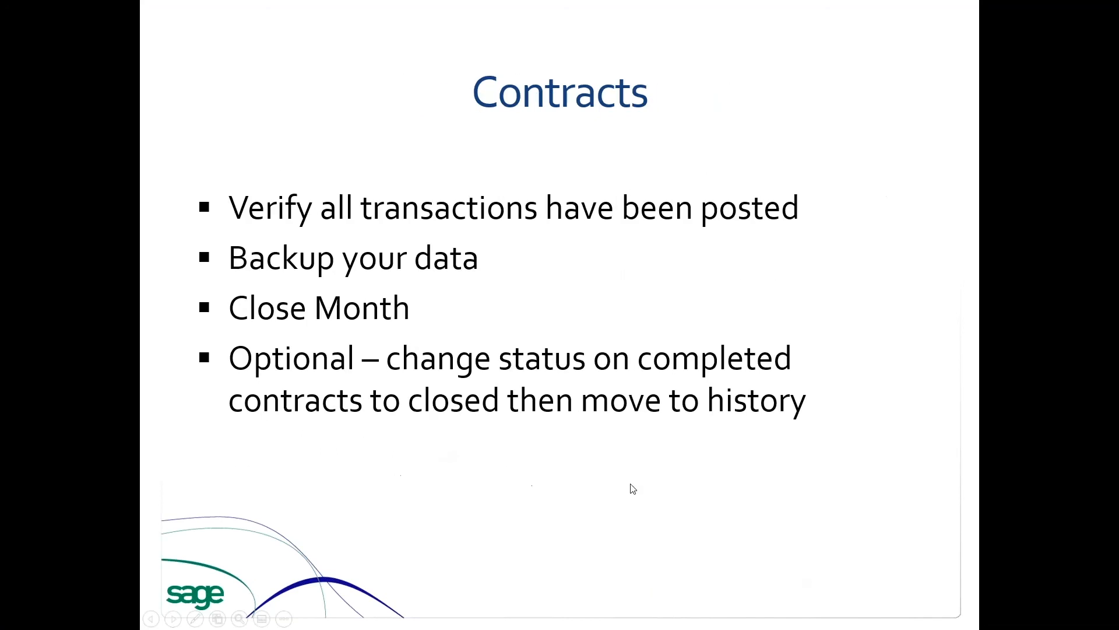
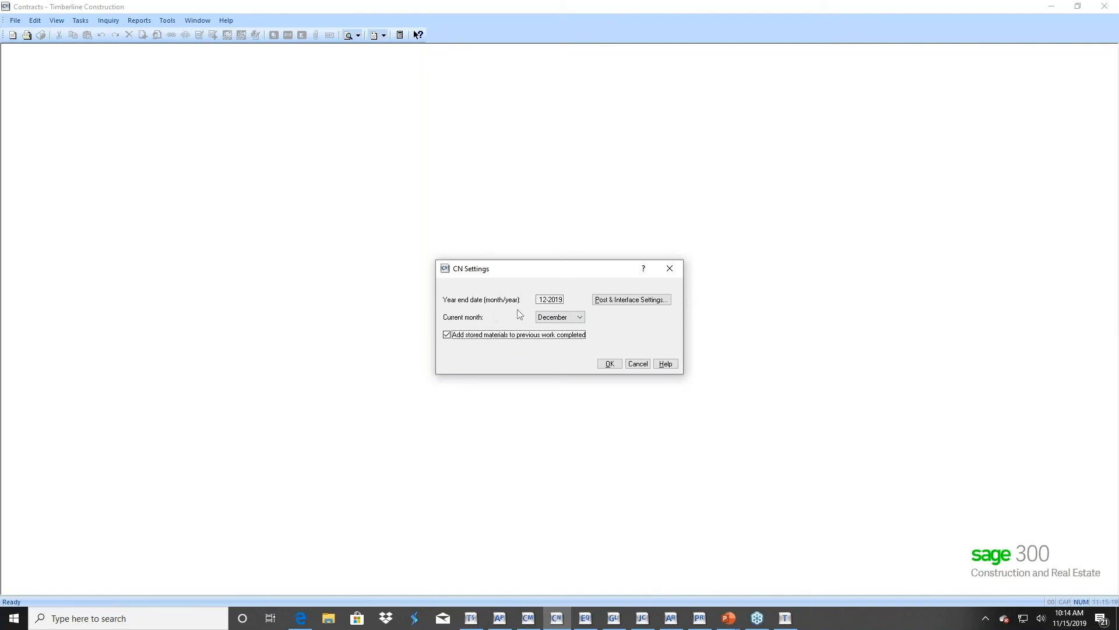
Cancel out of the Contracts settings, start a File Tools backup operation and add the active.CNA file to it
{"action": "left_click", "coordinate": [636, 365]}
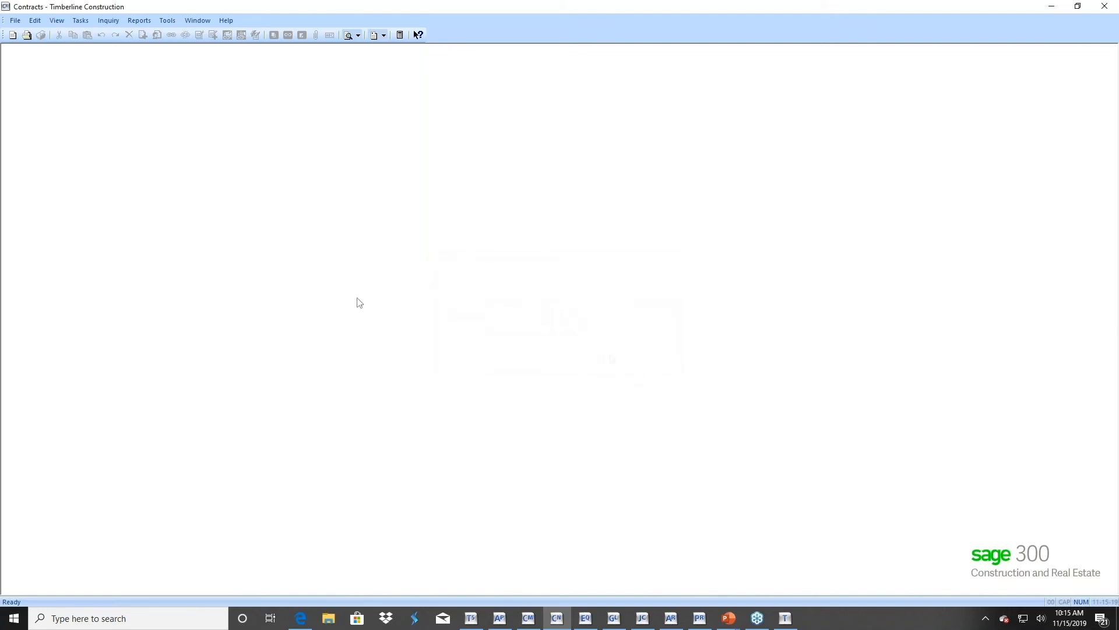
{"action": "left_click", "coordinate": [165, 22]}
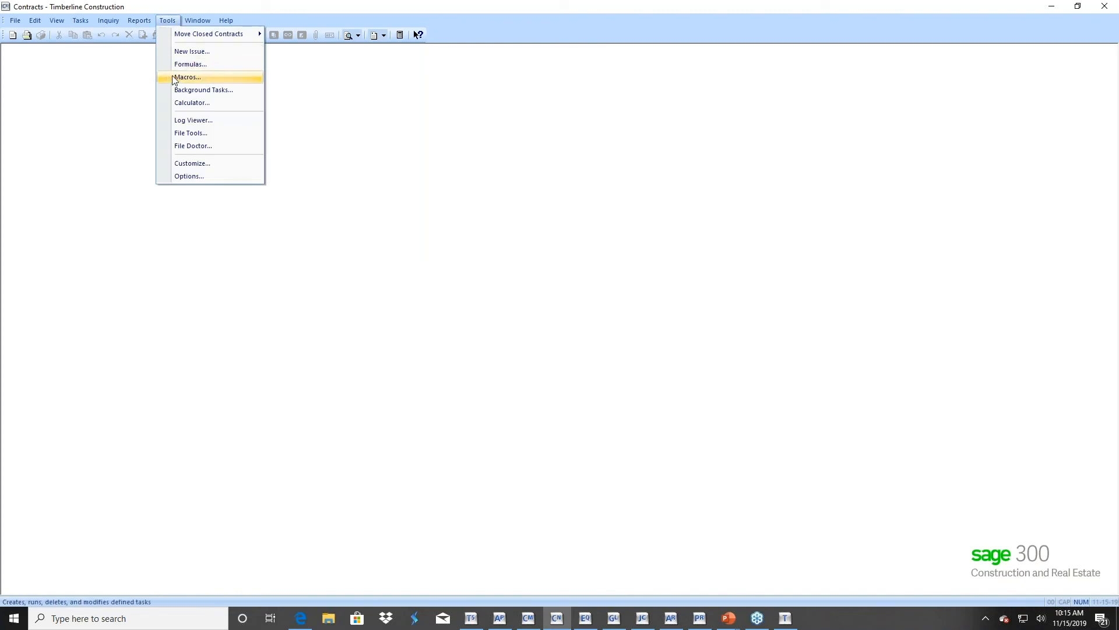
{"action": "left_click", "coordinate": [179, 134]}
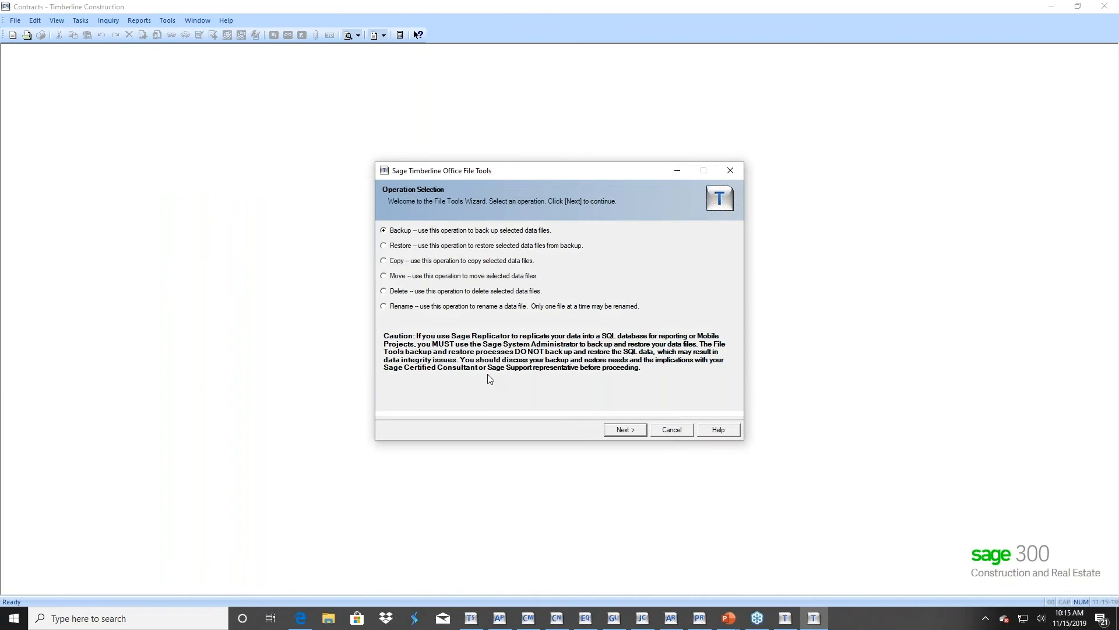
{"action": "left_click", "coordinate": [617, 431]}
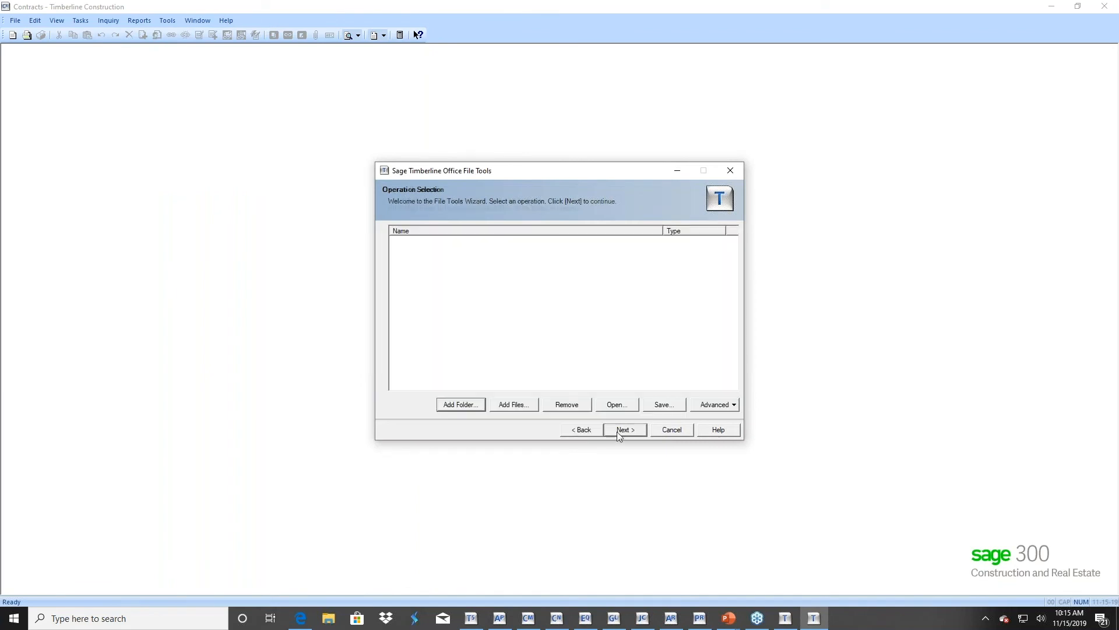
{"action": "left_click", "coordinate": [512, 405]}
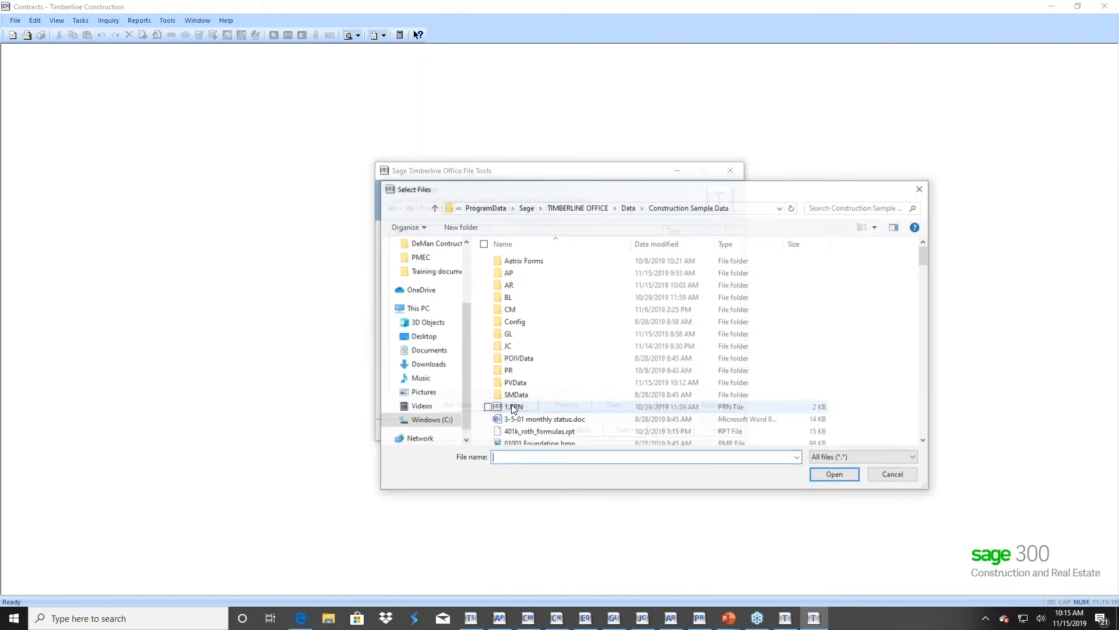
{"action": "type", "text": "acti"}
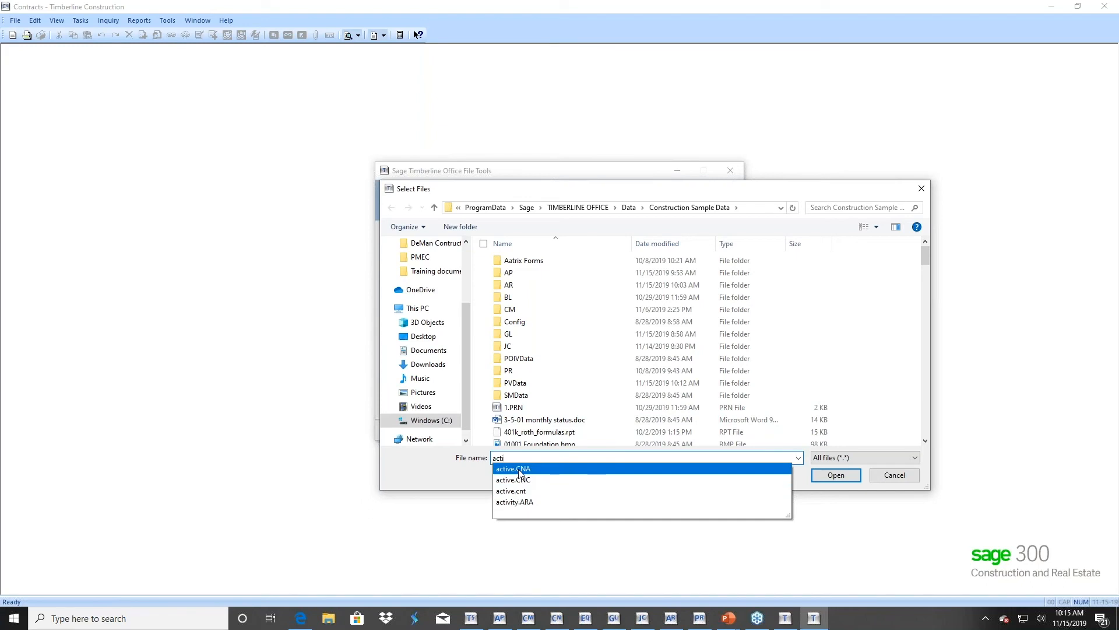
{"action": "left_click", "coordinate": [580, 469]}
{"action": "left_click", "coordinate": [836, 475]}
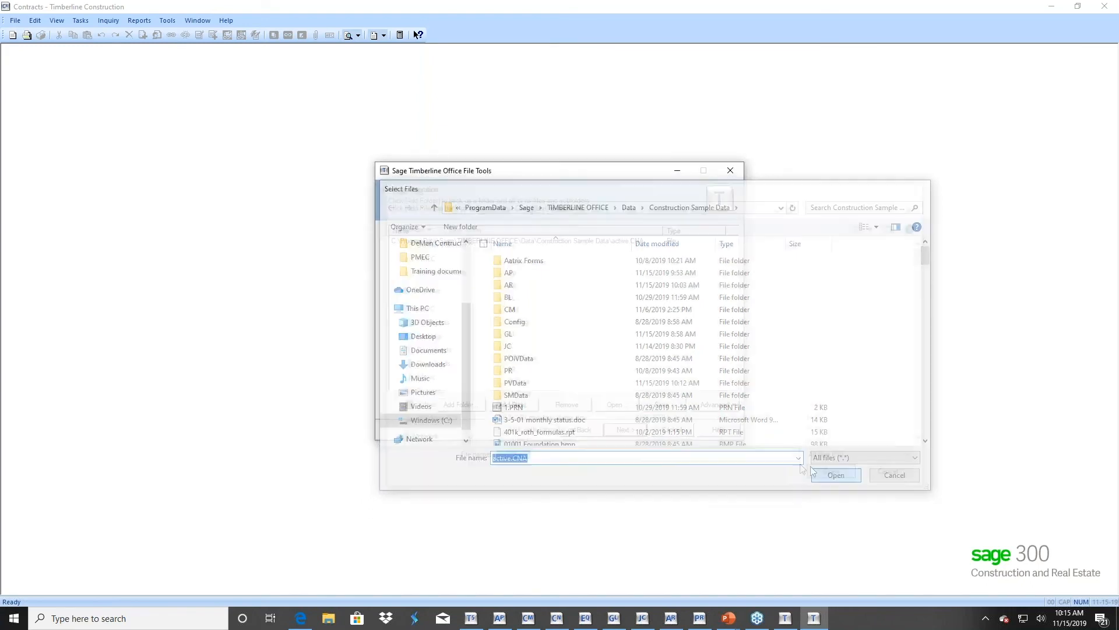
Add the active.CNC and active.cnt contract files to the backup list
{"action": "left_click", "coordinate": [505, 407]}
{"action": "type", "text": "act"}
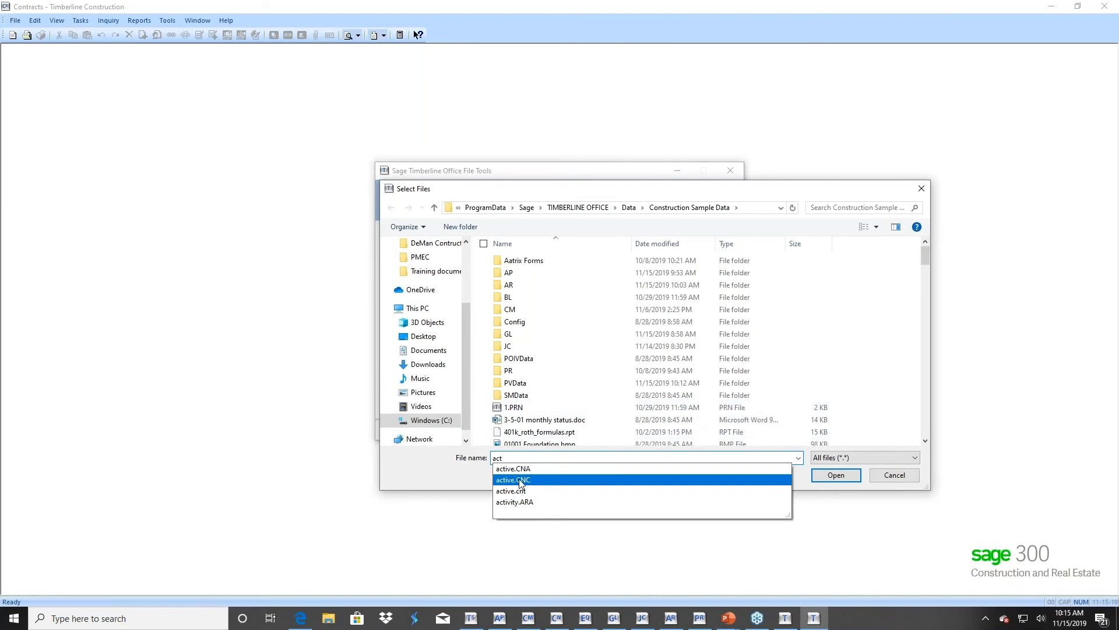
{"action": "left_click", "coordinate": [520, 483]}
{"action": "left_click", "coordinate": [836, 475]}
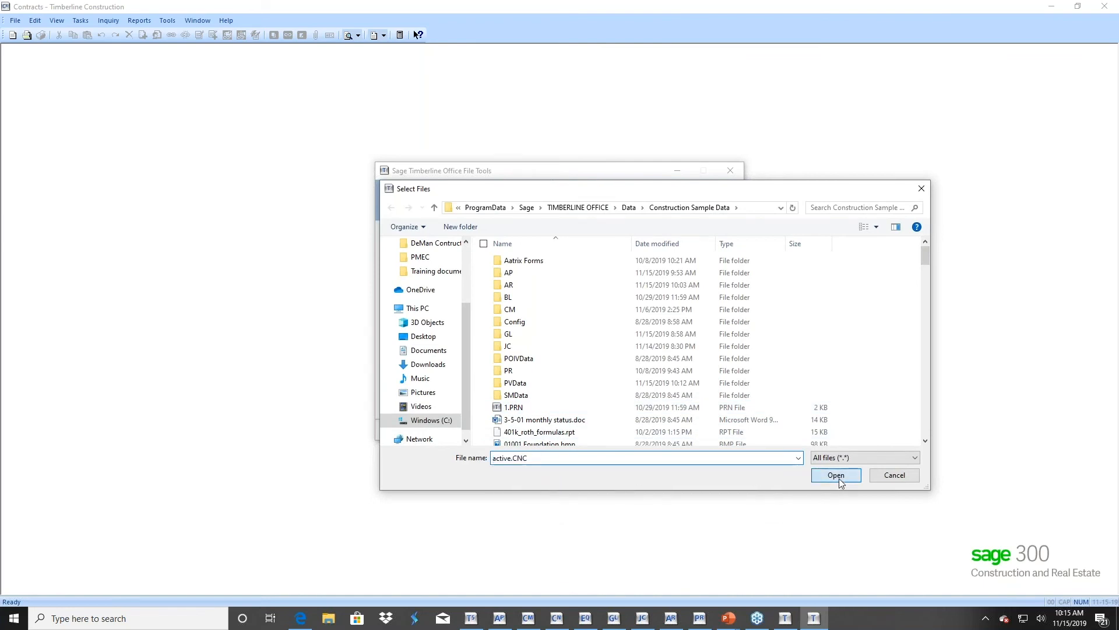
{"action": "left_click", "coordinate": [512, 404]}
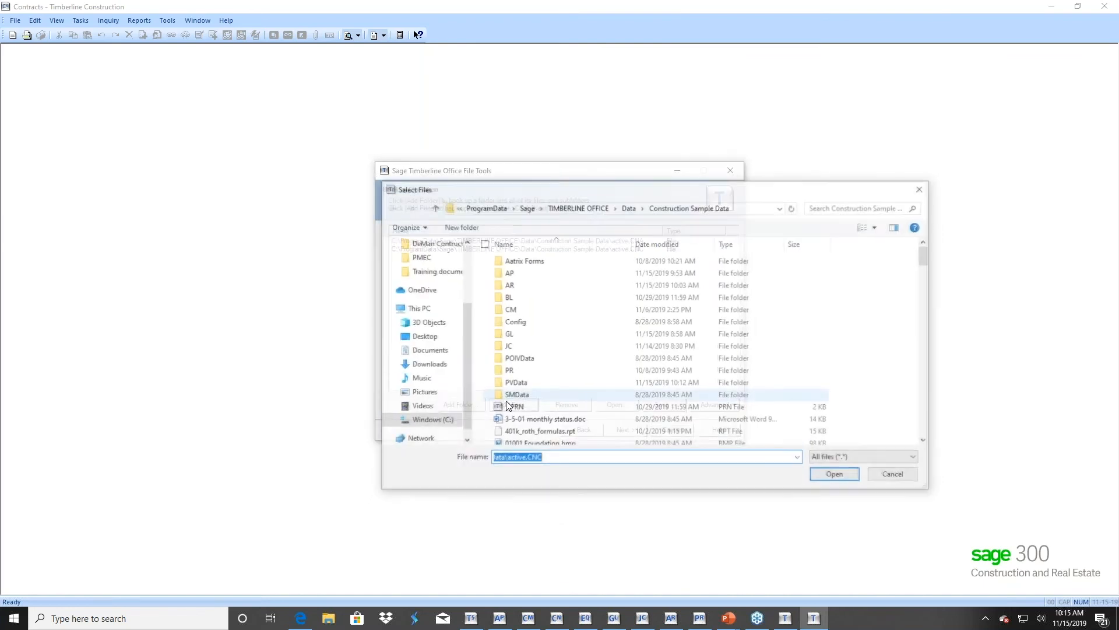
{"action": "type", "text": "act"}
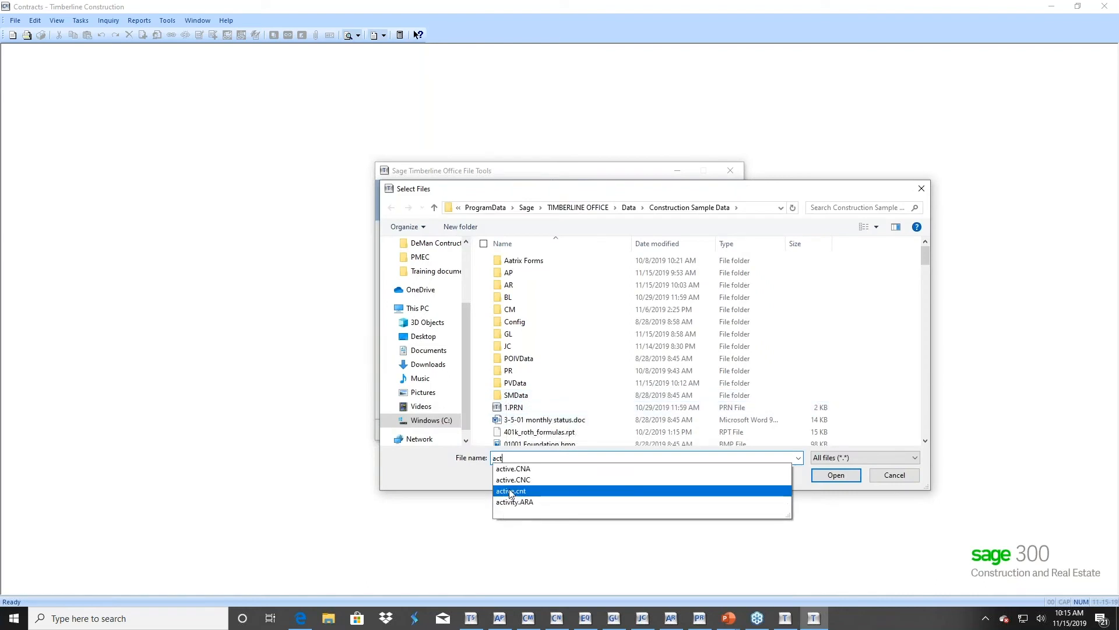
{"action": "left_click", "coordinate": [512, 492]}
{"action": "left_click", "coordinate": [833, 477]}
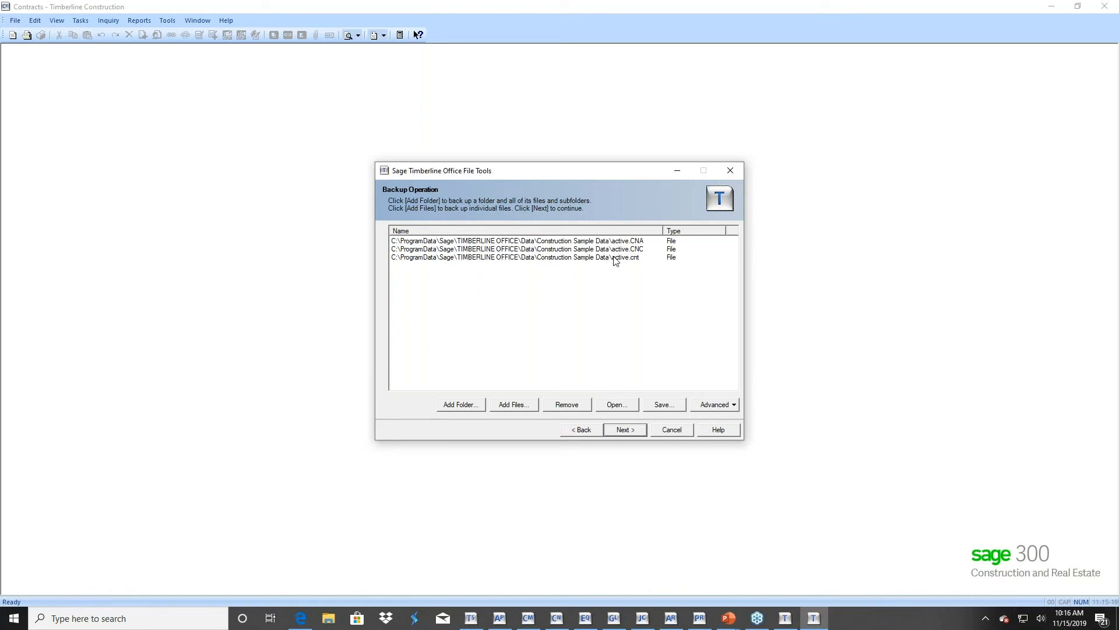
Set the backup destination to the Desktop and name the archive 2019 CN Backup
{"action": "left_click", "coordinate": [620, 431]}
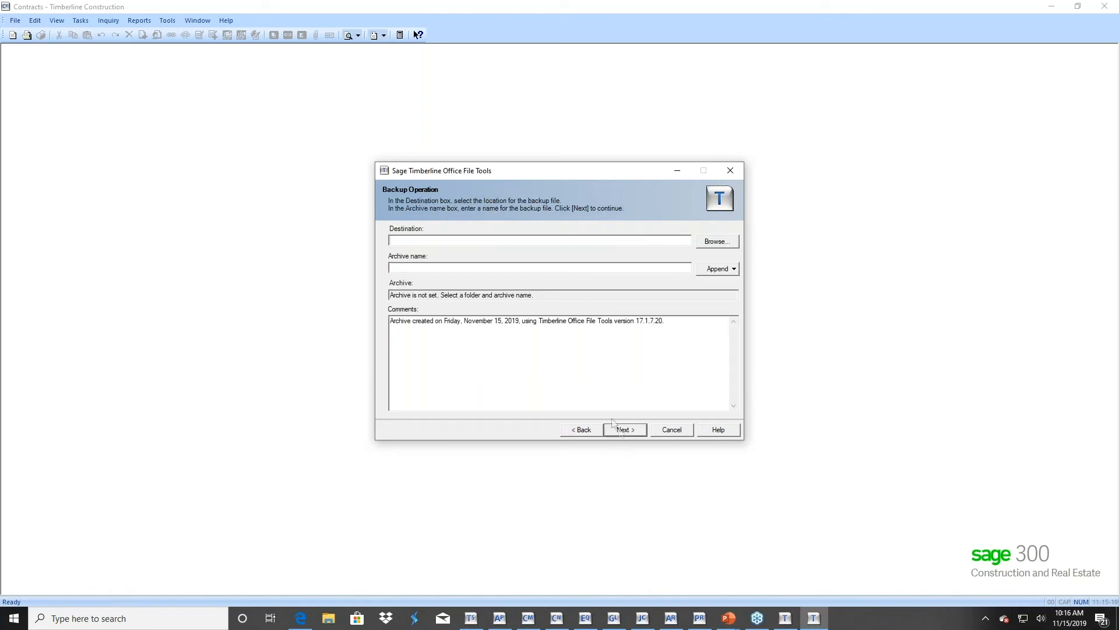
{"action": "left_click", "coordinate": [723, 241]}
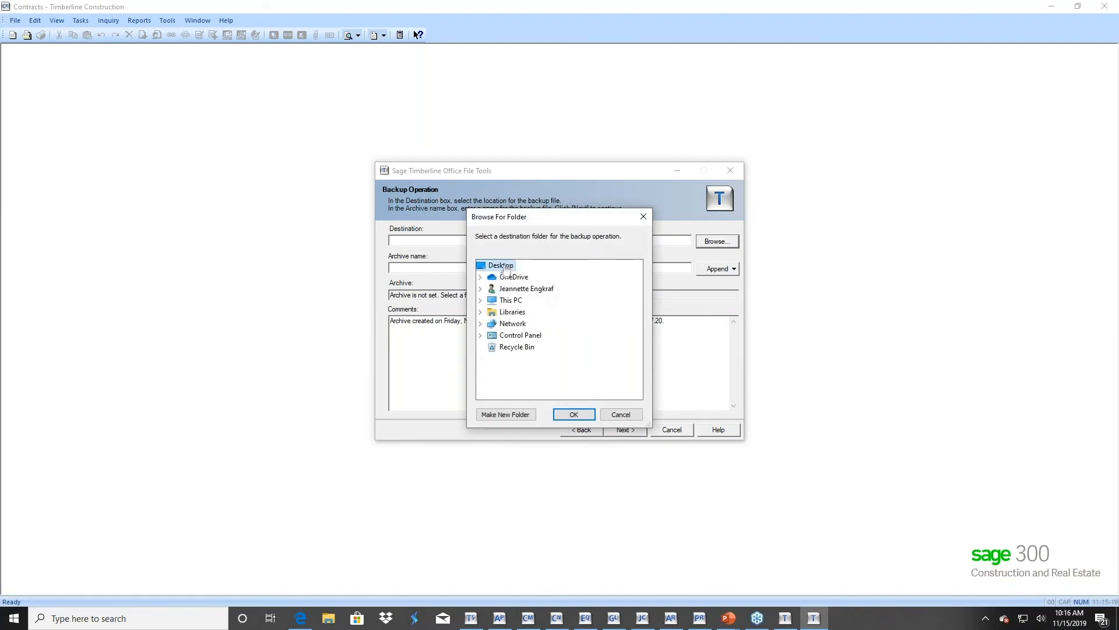
{"action": "left_click", "coordinate": [574, 414]}
{"action": "left_click", "coordinate": [404, 267]}
{"action": "type", "text": "201"}
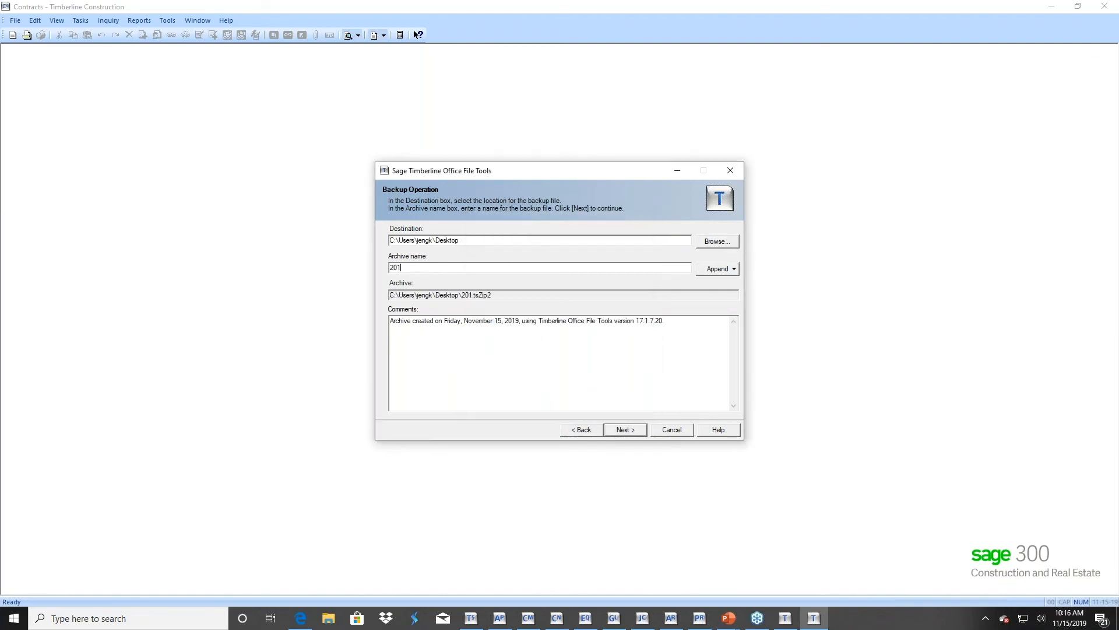
{"action": "type", "text": "9 CN Backup"}
Run the contract files backup and close the File Tools wizard
{"action": "left_click", "coordinate": [624, 433]}
{"action": "left_click", "coordinate": [623, 432]}
{"action": "left_click", "coordinate": [622, 432]}
{"action": "left_click", "coordinate": [623, 432]}
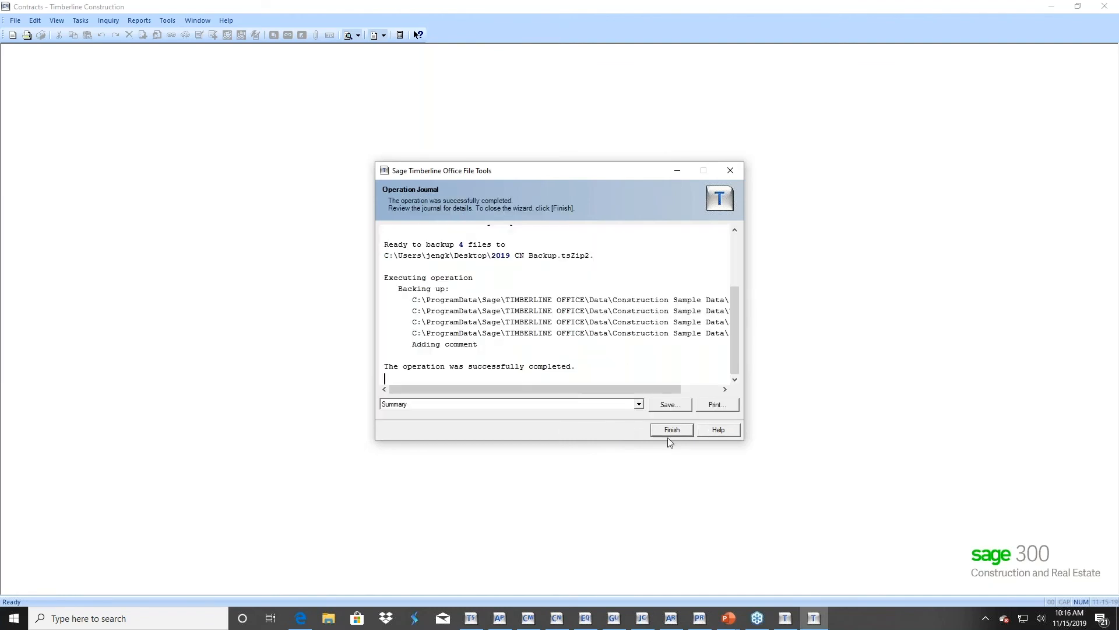
{"action": "left_click", "coordinate": [671, 430]}
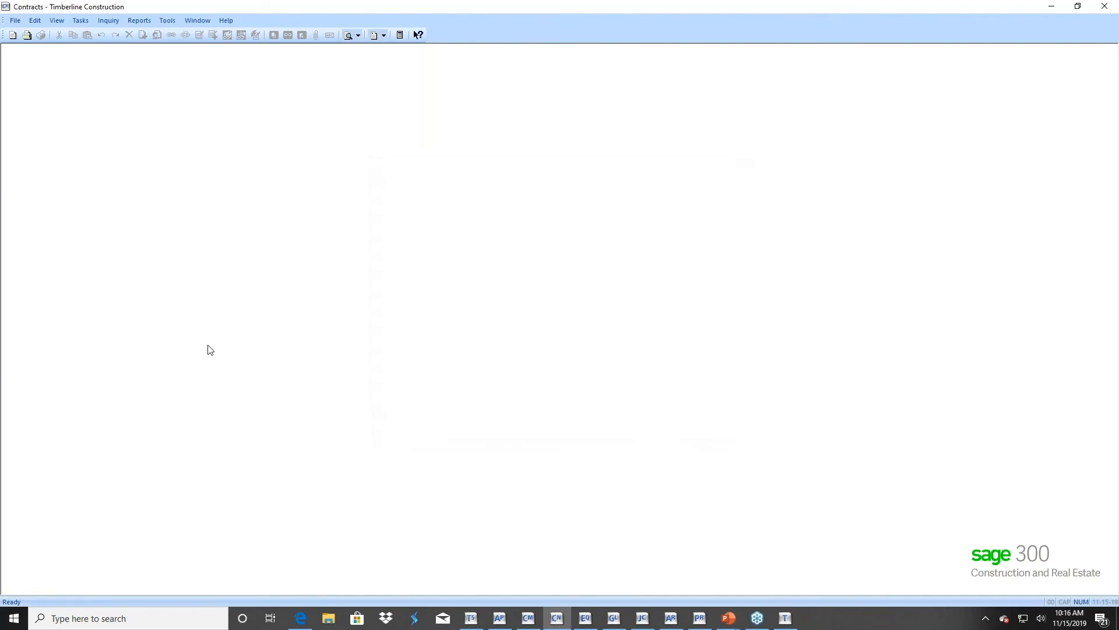
Open the NW Food Warehouse contract, examine its status setting on the general information, and close the contract
{"action": "left_click", "coordinate": [15, 21]}
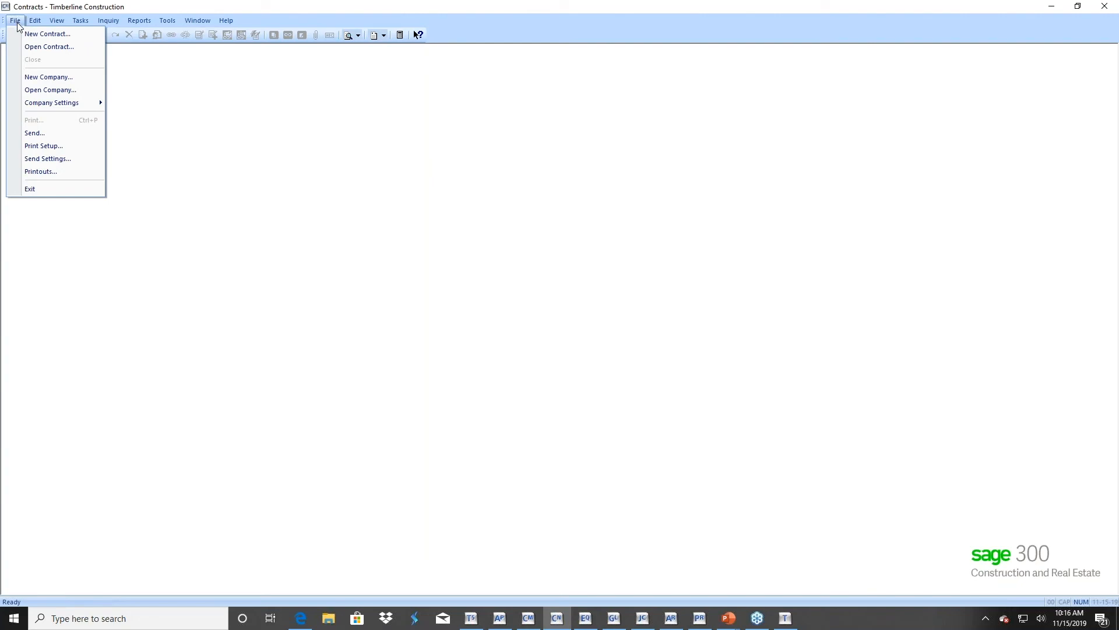
{"action": "left_click", "coordinate": [25, 50]}
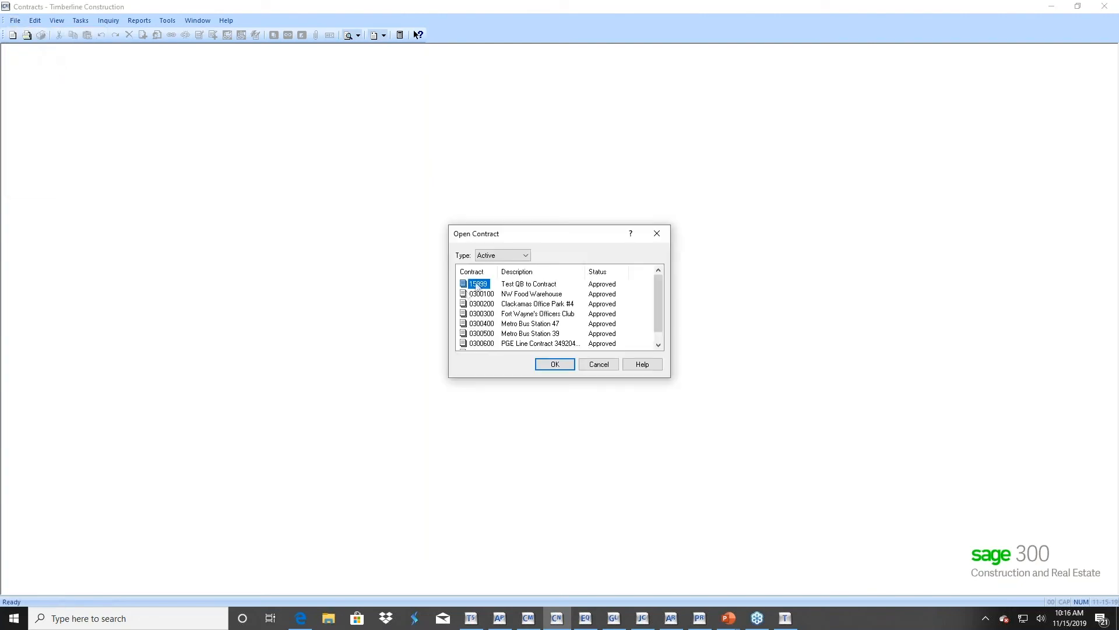
{"action": "key", "text": "Down"}
{"action": "left_click", "coordinate": [545, 366]}
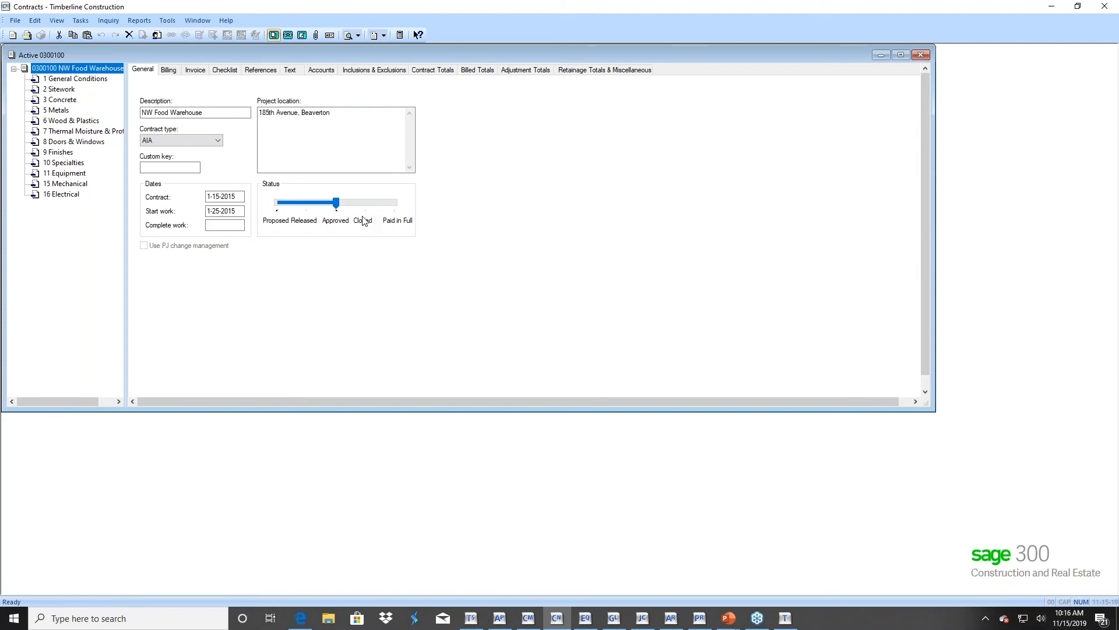
{"action": "left_click", "coordinate": [21, 17]}
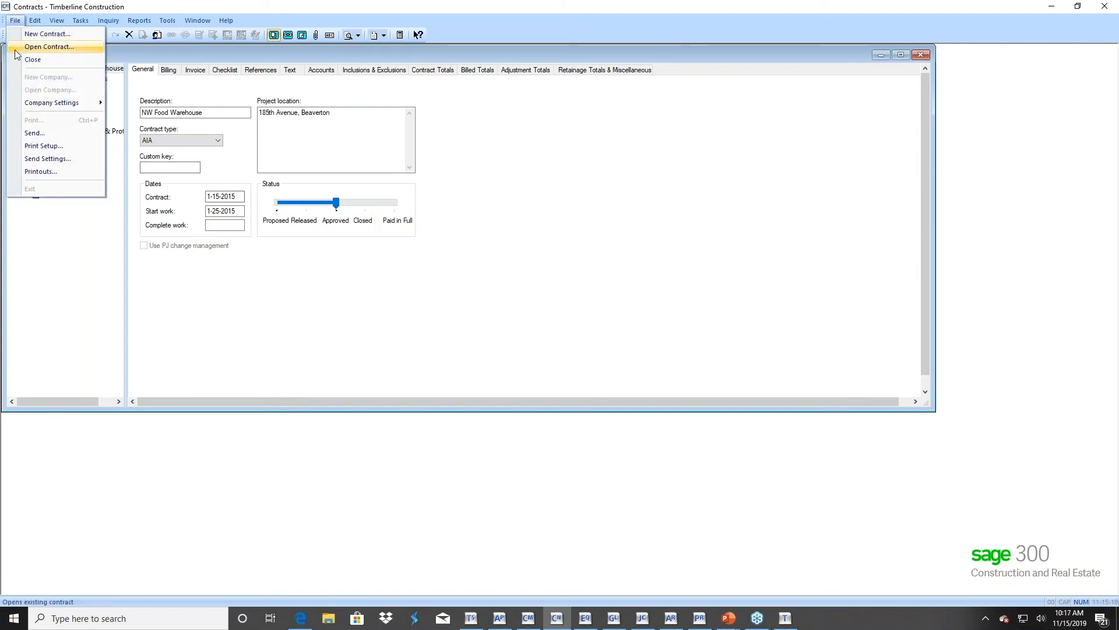
{"action": "left_click", "coordinate": [23, 60]}
Review the list of active contracts without opening one, and examine the options for moving closed contracts to history
{"action": "left_click", "coordinate": [15, 21]}
{"action": "left_click", "coordinate": [13, 49]}
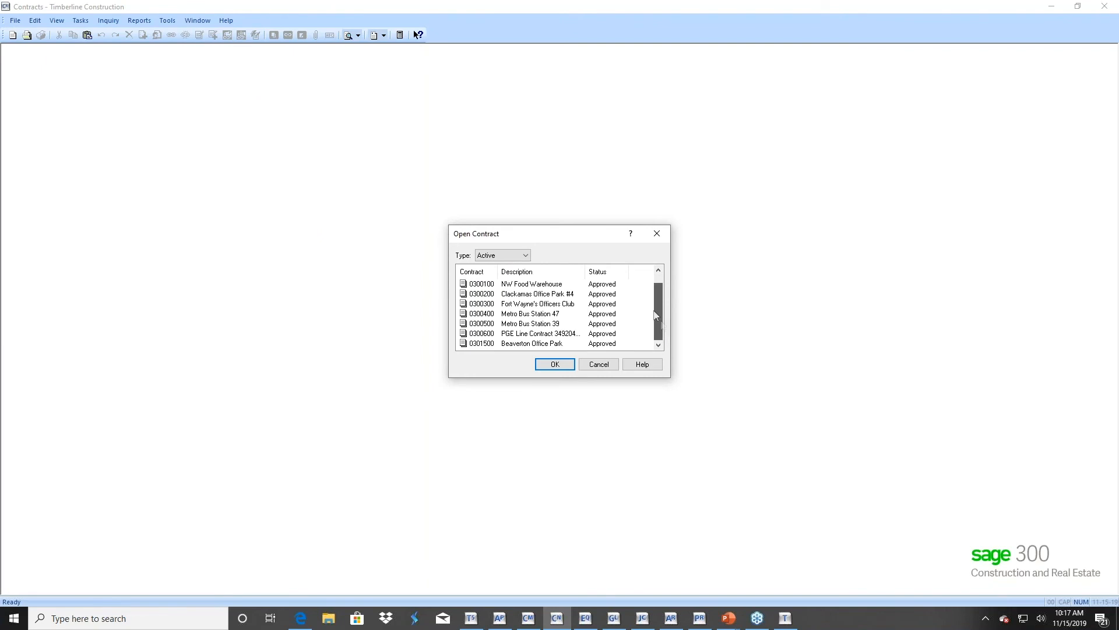
{"action": "scroll", "coordinate": [665, 317], "scroll_direction": "up", "scroll_amount": 1}
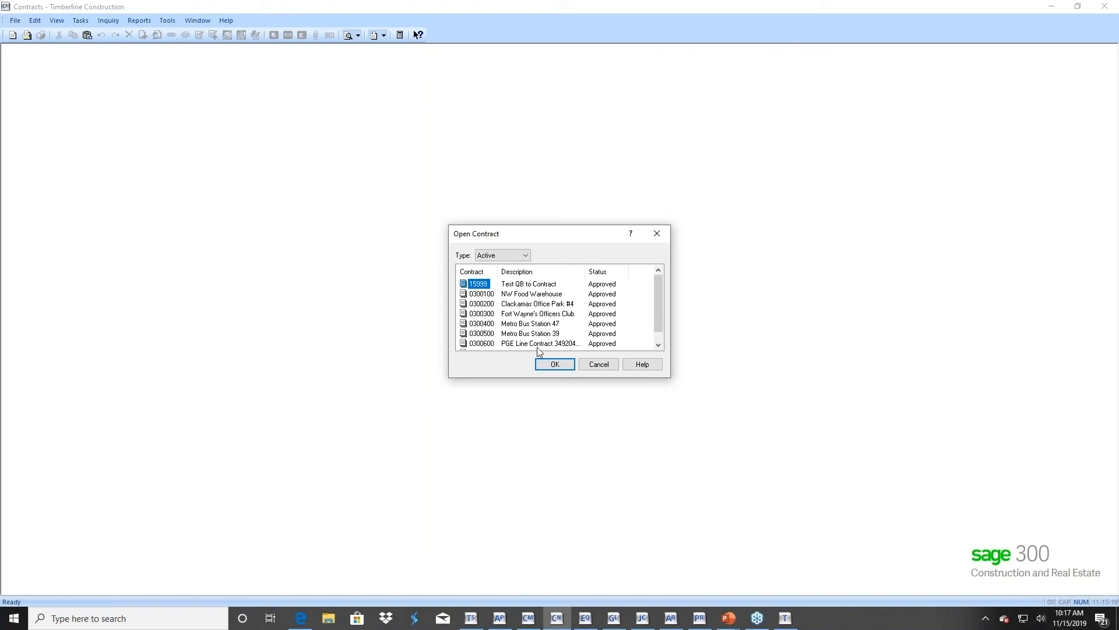
{"action": "left_click", "coordinate": [598, 367]}
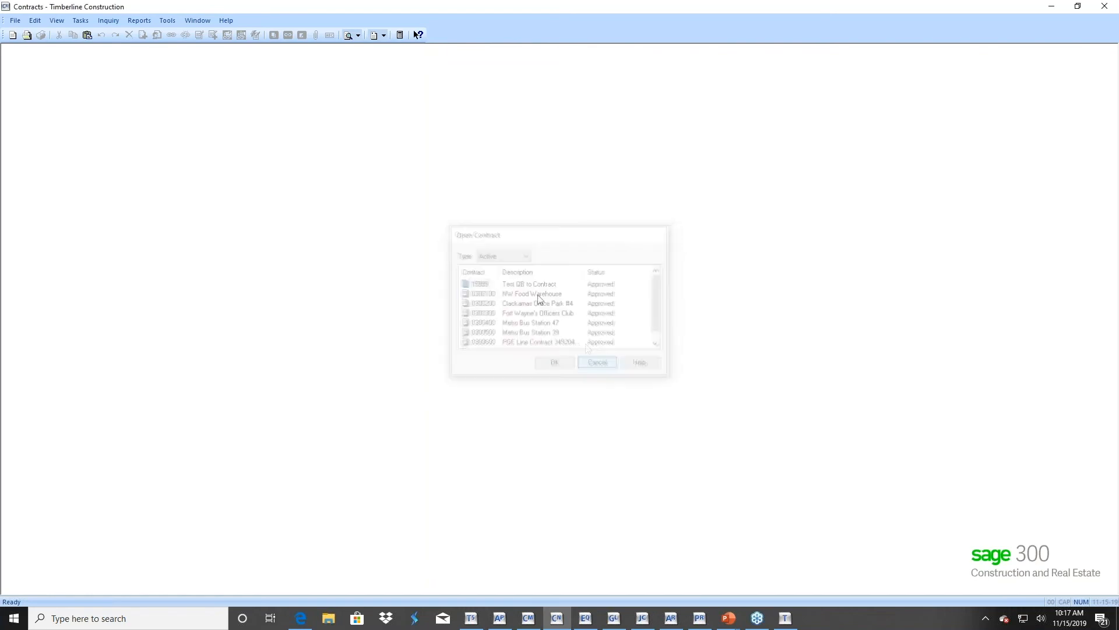
{"action": "left_click", "coordinate": [169, 21]}
{"action": "mouse_move", "coordinate": [180, 35]}
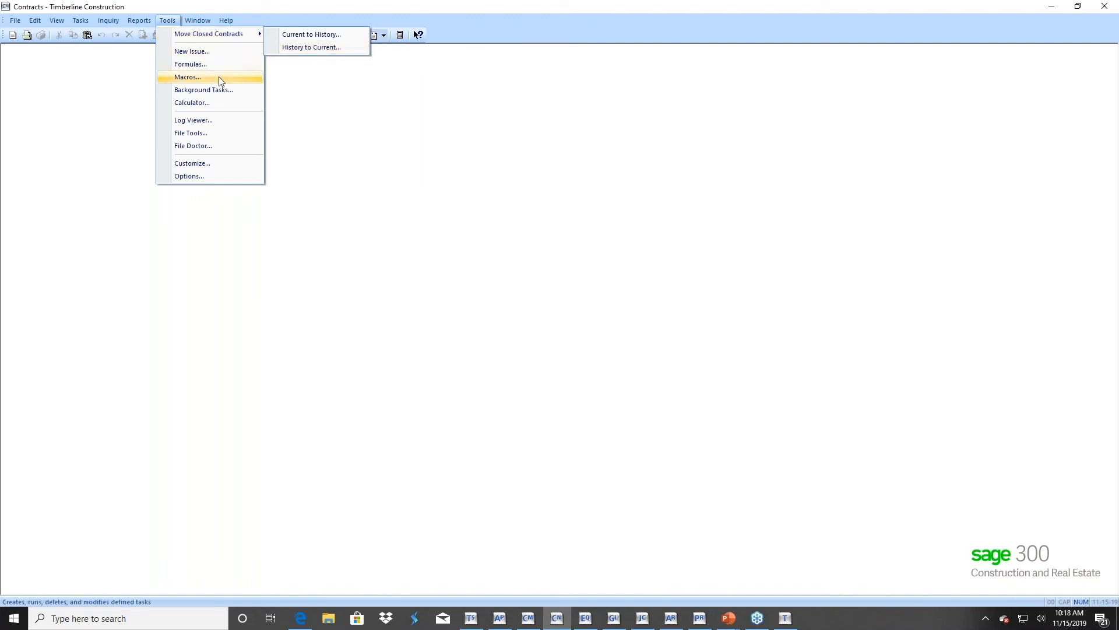
Open File Doctor, confirm a current backup, select the CN Active derived, contract and transaction files, and cancel without starting the check
{"action": "left_click", "coordinate": [216, 148]}
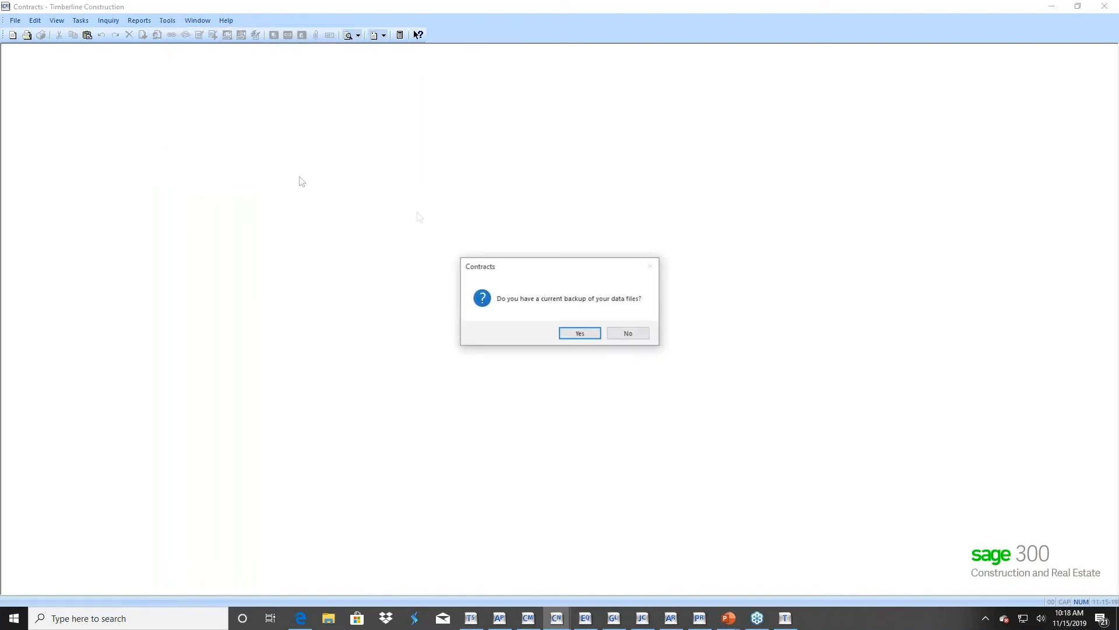
{"action": "left_click", "coordinate": [573, 335]}
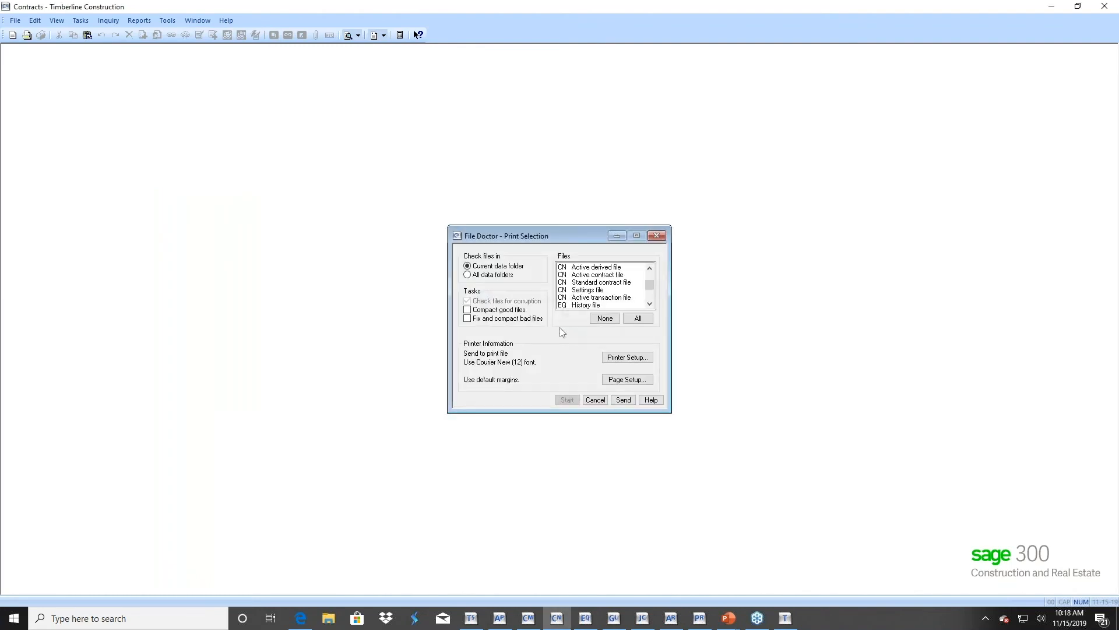
{"action": "left_click", "coordinate": [597, 267]}
{"action": "left_click", "coordinate": [597, 275]}
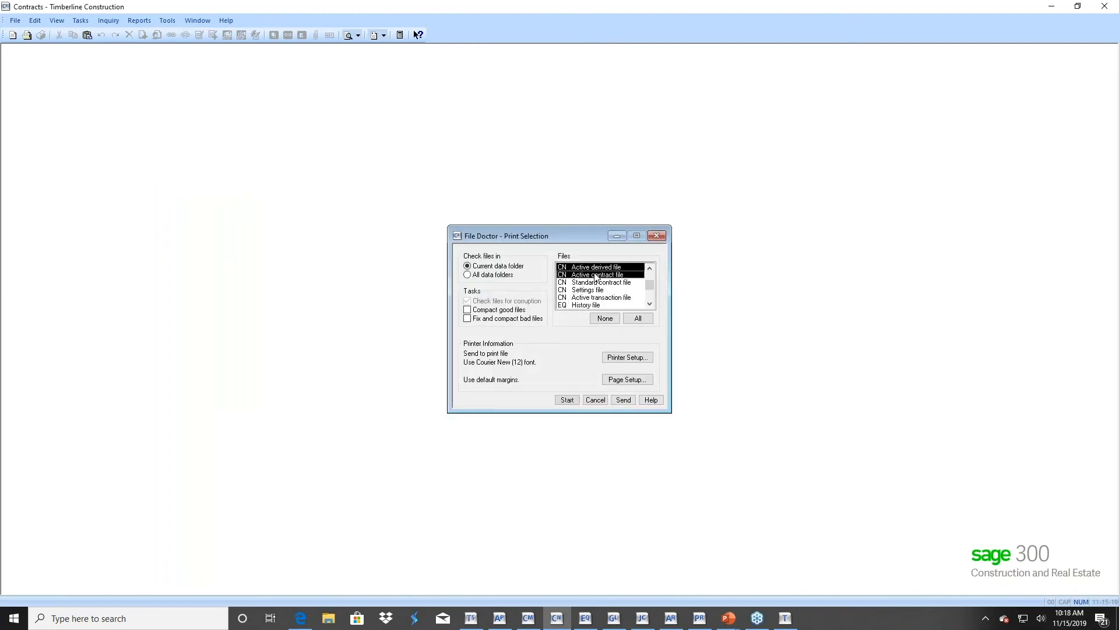
{"action": "left_click", "coordinate": [600, 297]}
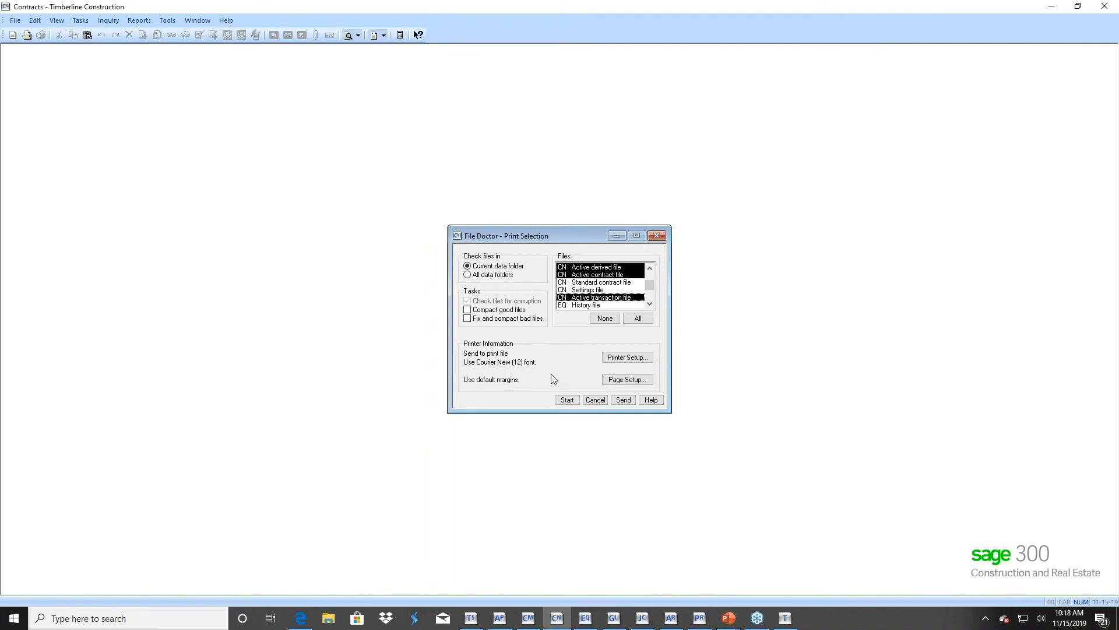
{"action": "left_click", "coordinate": [595, 400]}
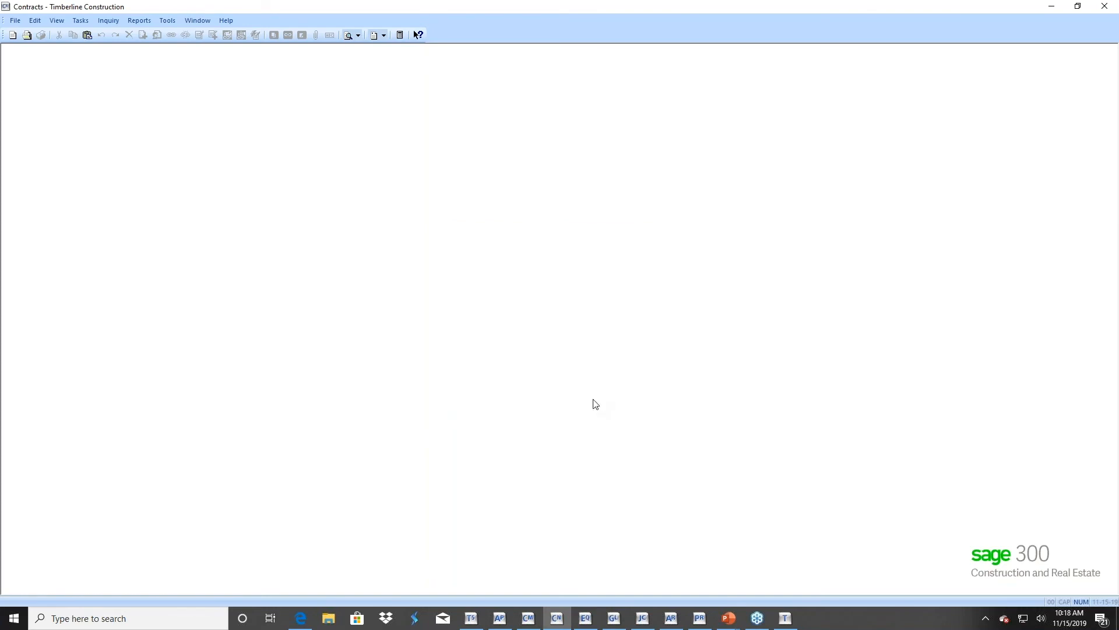
Return to the PowerPoint slide show, advance to the Equipment Cost slide, and switch to the Equipment Cost application
{"action": "mouse_move", "coordinate": [736, 627]}
{"action": "left_click", "coordinate": [792, 563]}
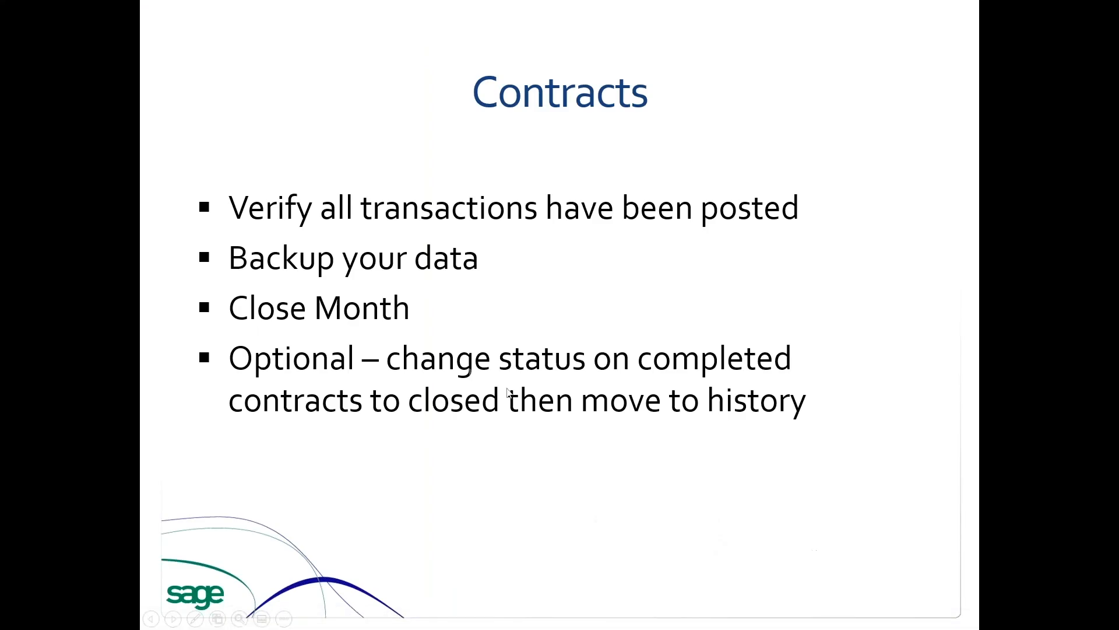
{"action": "left_click", "coordinate": [649, 377]}
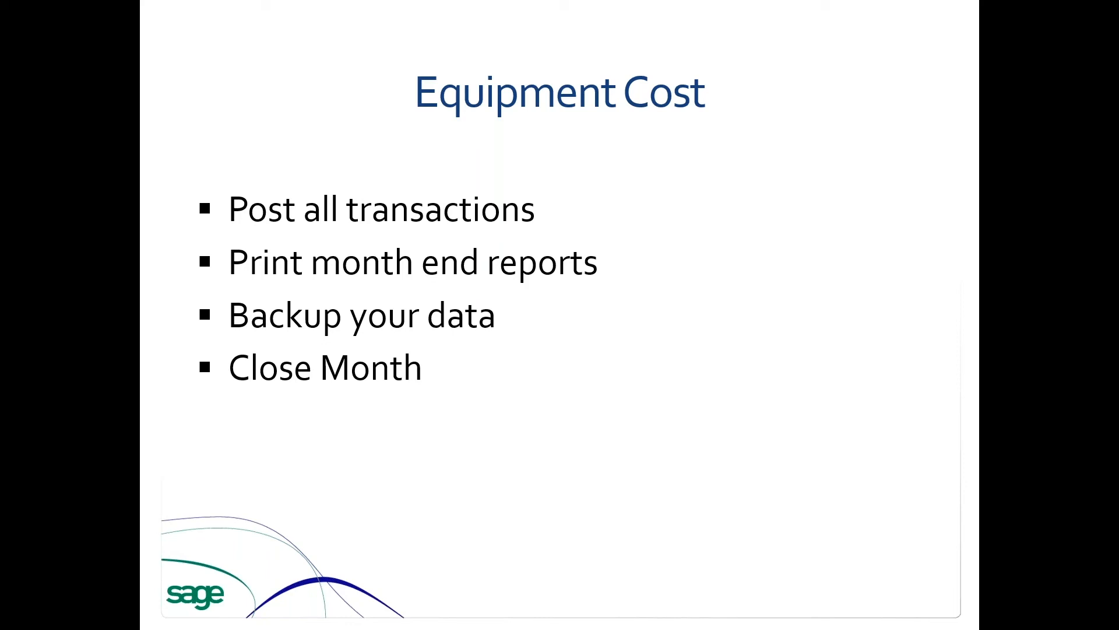
{"action": "key", "text": "alt+Tab"}
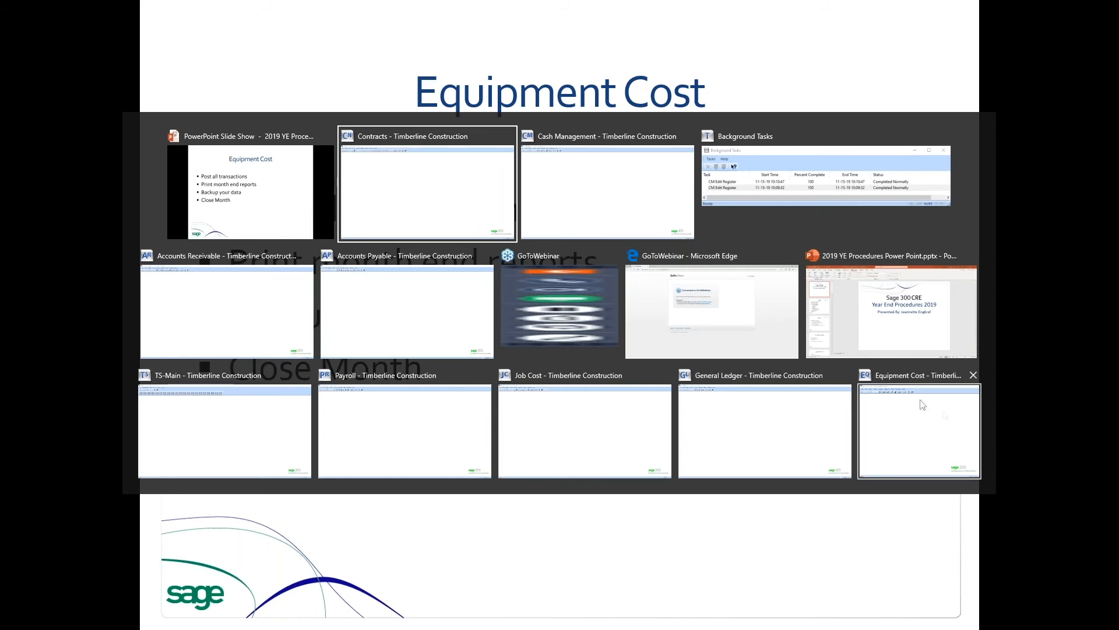
{"action": "left_click", "coordinate": [935, 419]}
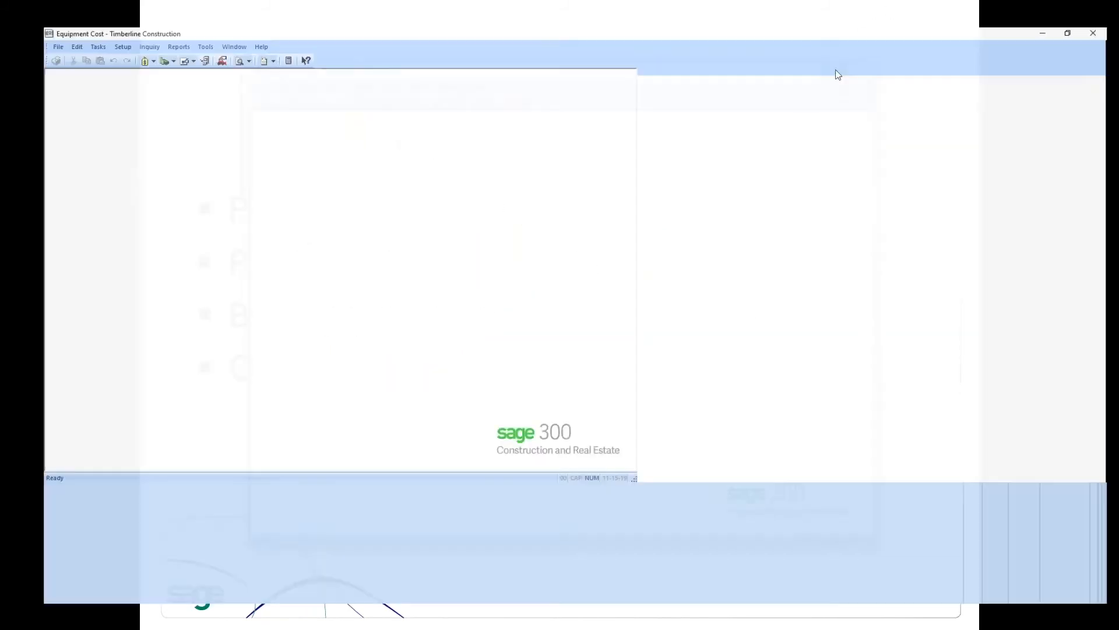
Open the Equipment Cost EQ Settings, examine the month ending date, and cancel without making changes
{"action": "left_click", "coordinate": [834, 70]}
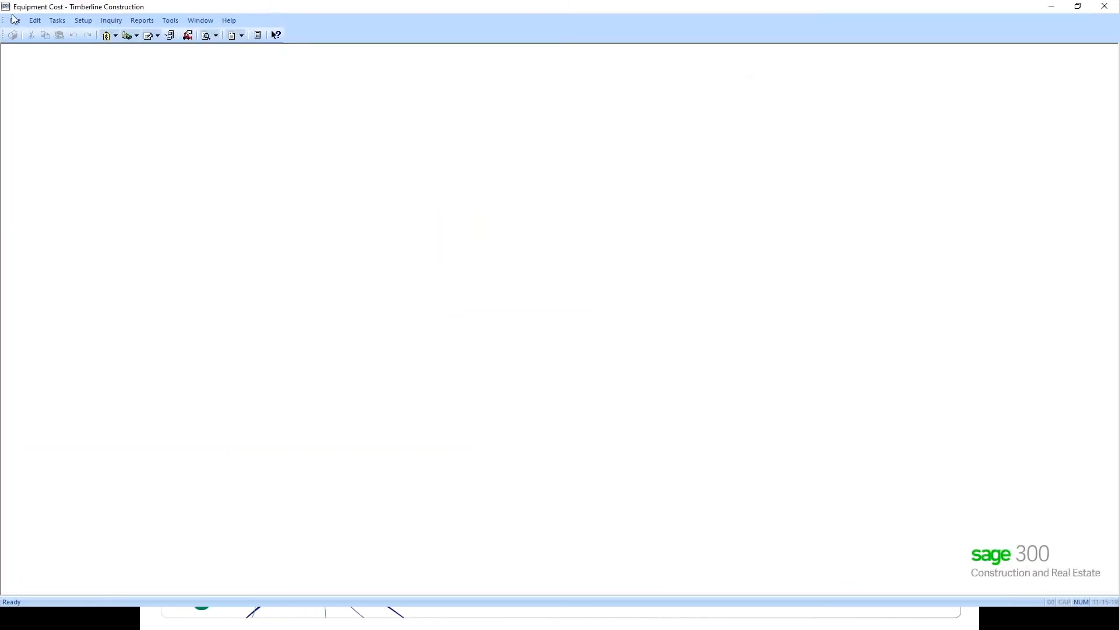
{"action": "left_click", "coordinate": [15, 19]}
{"action": "mouse_move", "coordinate": [67, 61]}
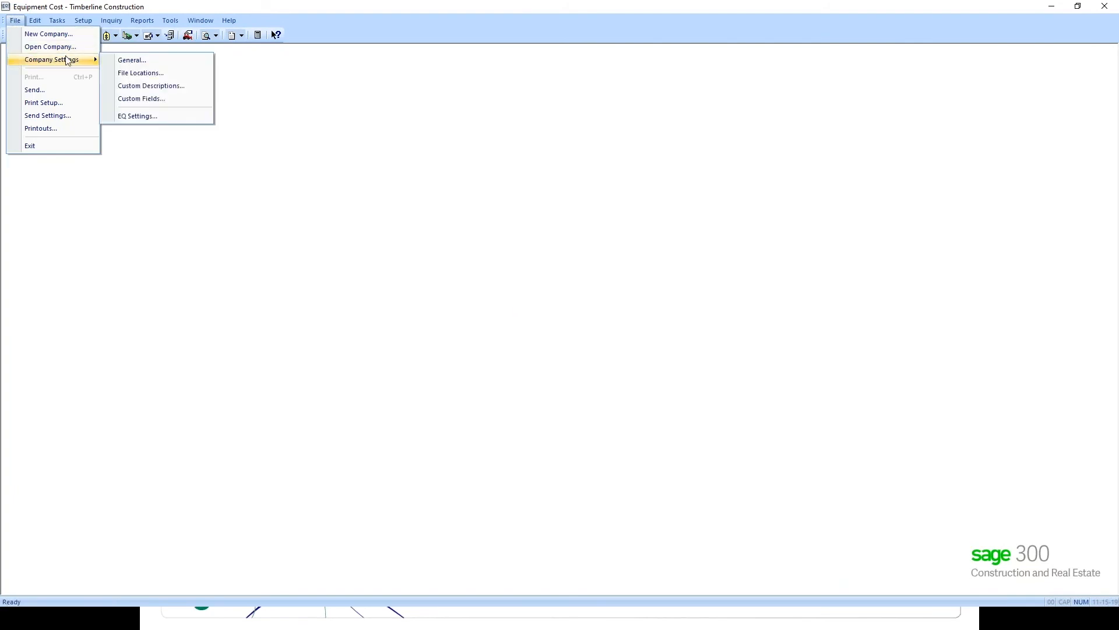
{"action": "left_click", "coordinate": [150, 118]}
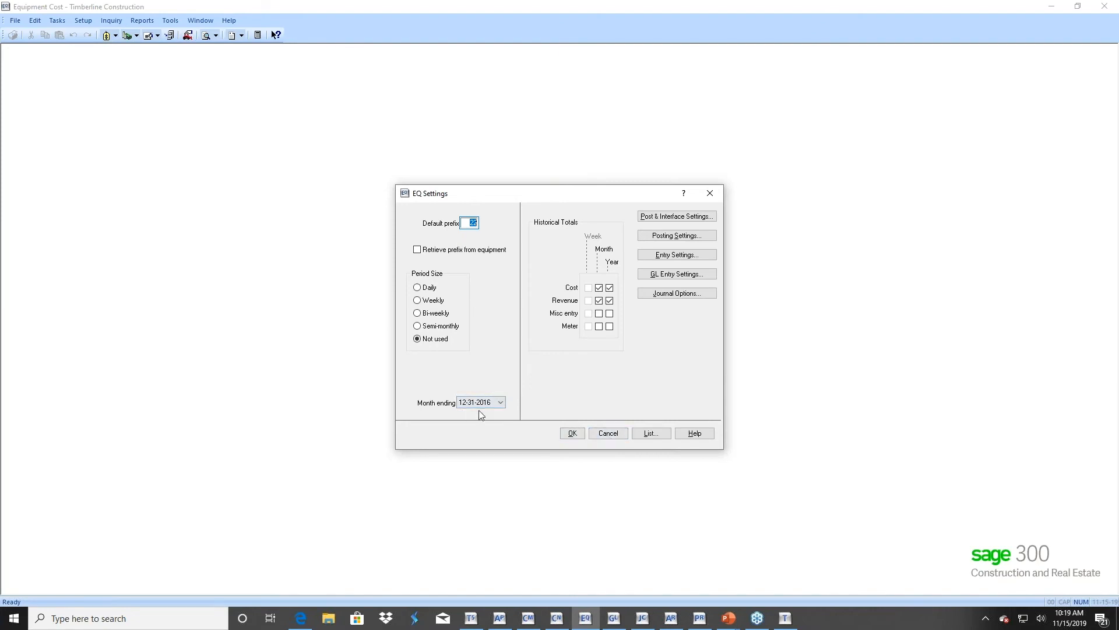
{"action": "left_click", "coordinate": [607, 435]}
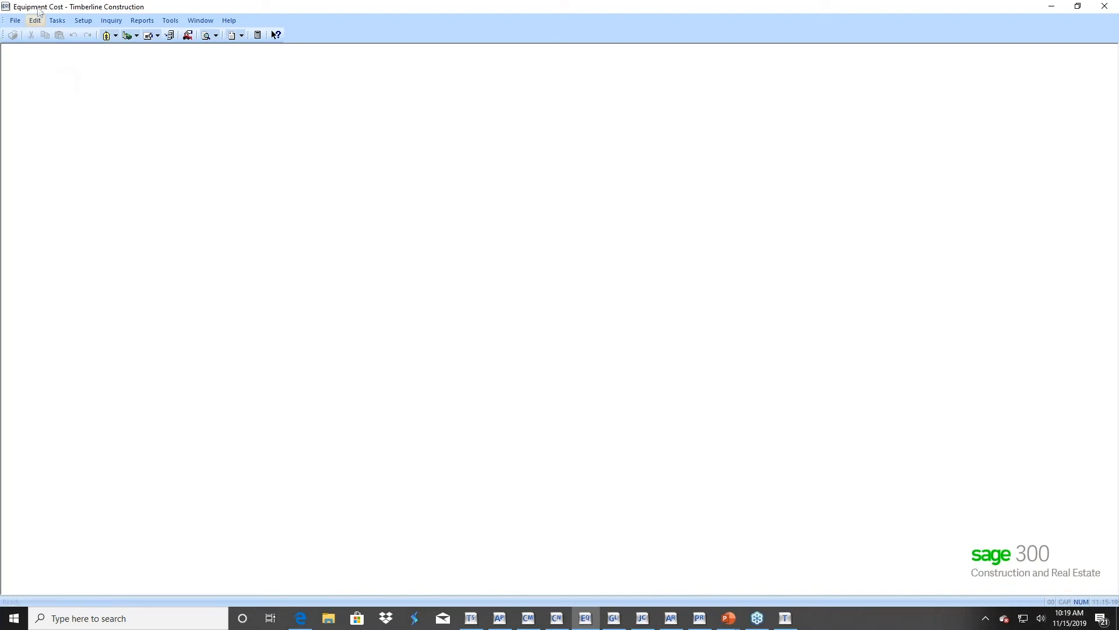
Start moving Equipment Cost transactions from current to history and accept creating the EQ History Transaction file
{"action": "left_click", "coordinate": [58, 24]}
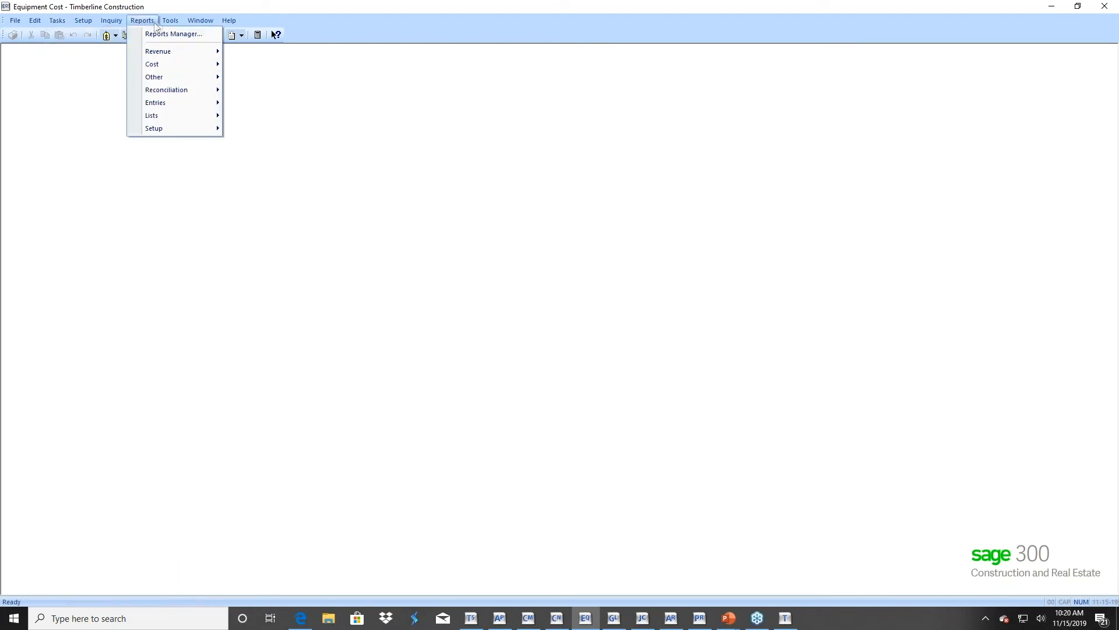
{"action": "mouse_move", "coordinate": [166, 23]}
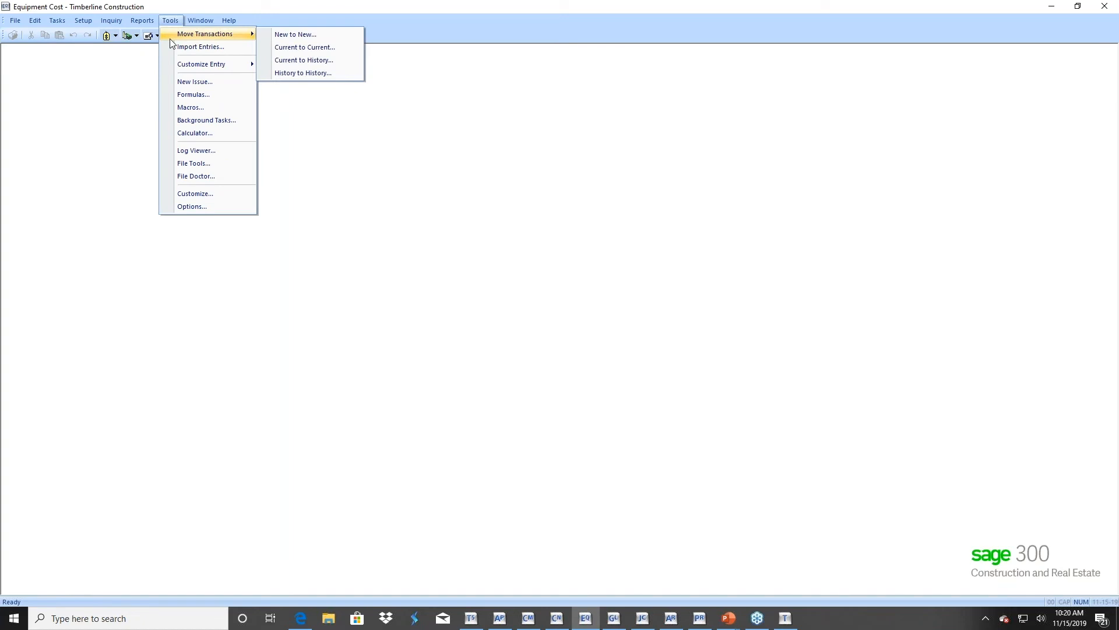
{"action": "left_click", "coordinate": [319, 61]}
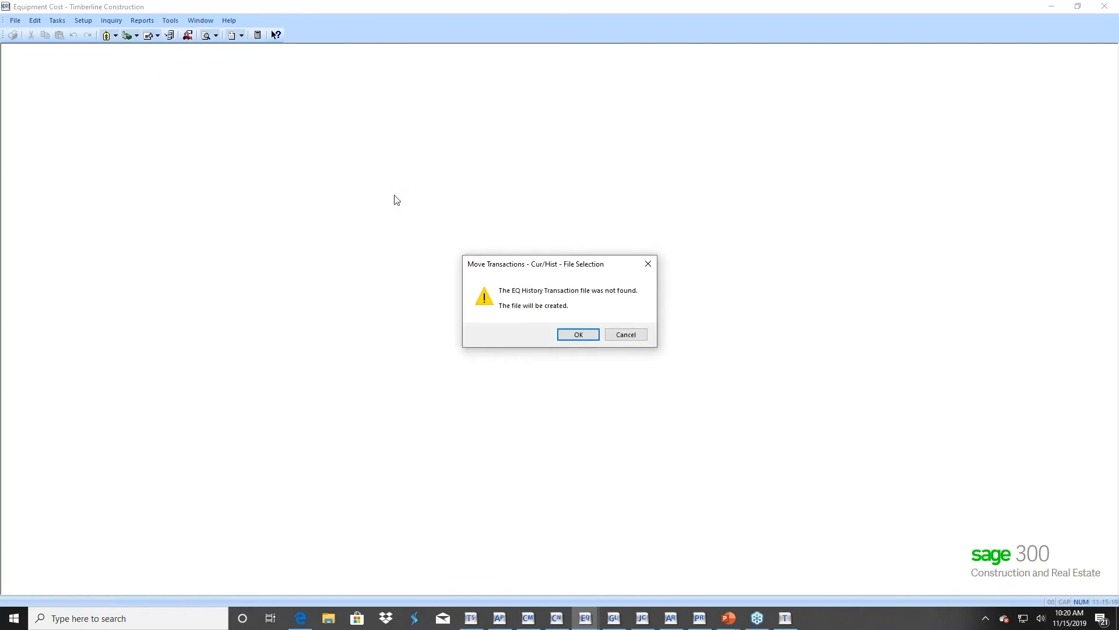
{"action": "left_click", "coordinate": [567, 336]}
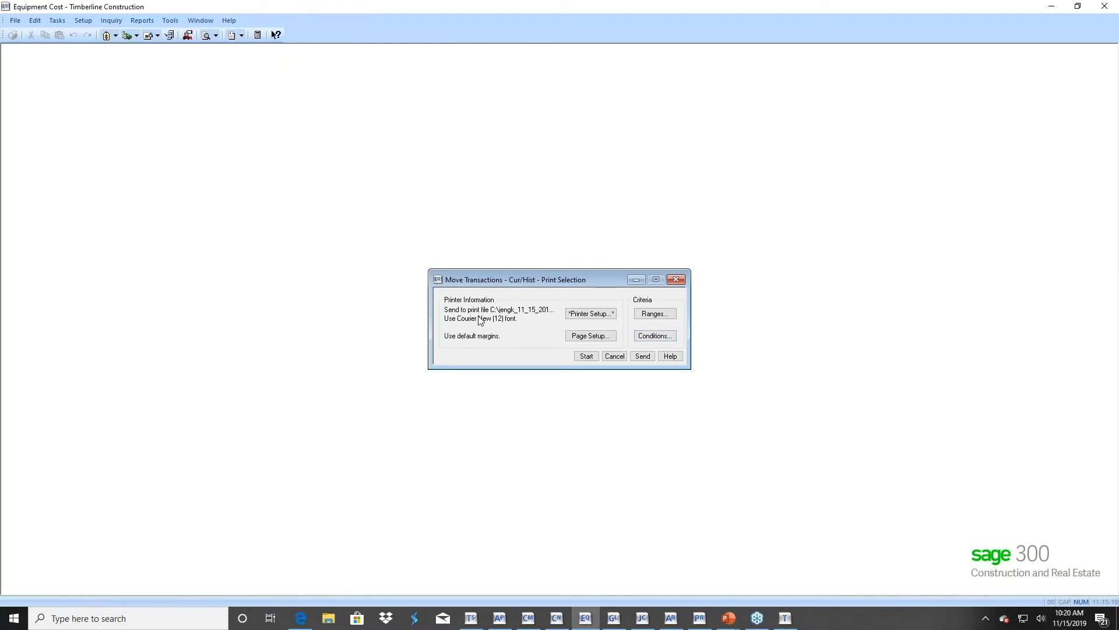
Order the condition fields alphabetically, choose Accounting Date with Less or equal to, and cancel both the condition and the transaction move
{"action": "left_click", "coordinate": [651, 336]}
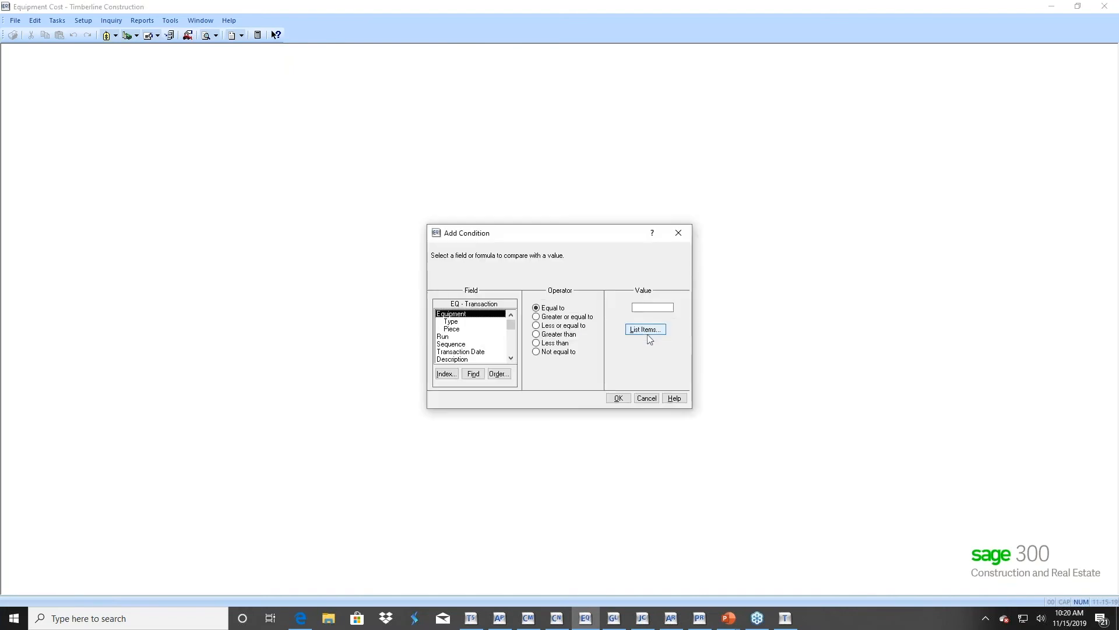
{"action": "left_click", "coordinate": [501, 377]}
{"action": "left_click", "coordinate": [538, 316]}
{"action": "left_click", "coordinate": [537, 342]}
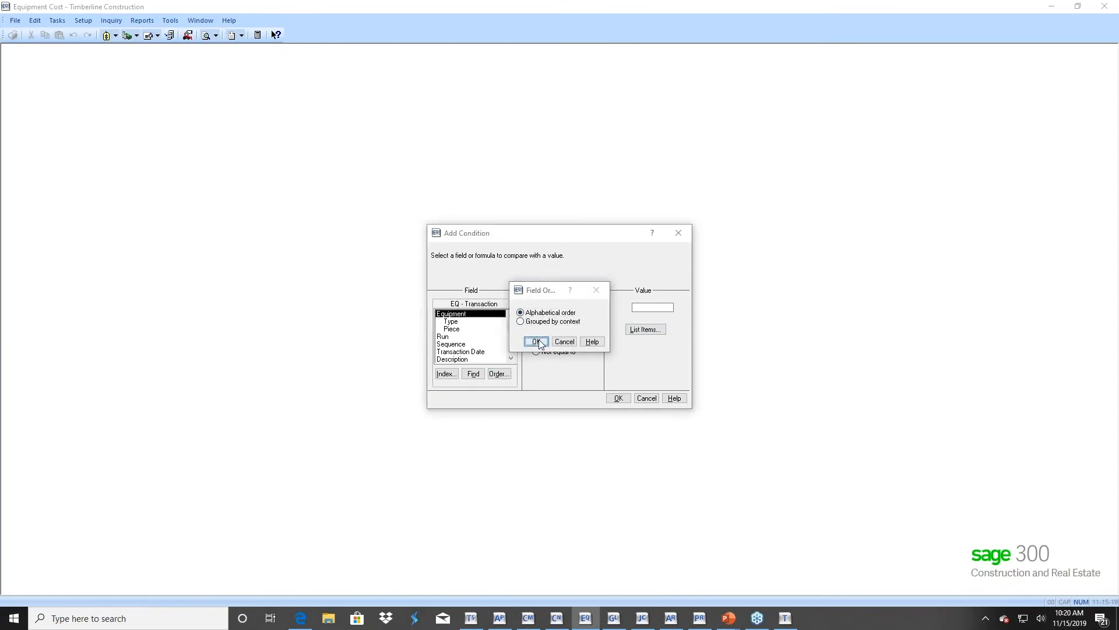
{"action": "left_click", "coordinate": [464, 315]}
{"action": "left_click", "coordinate": [563, 326]}
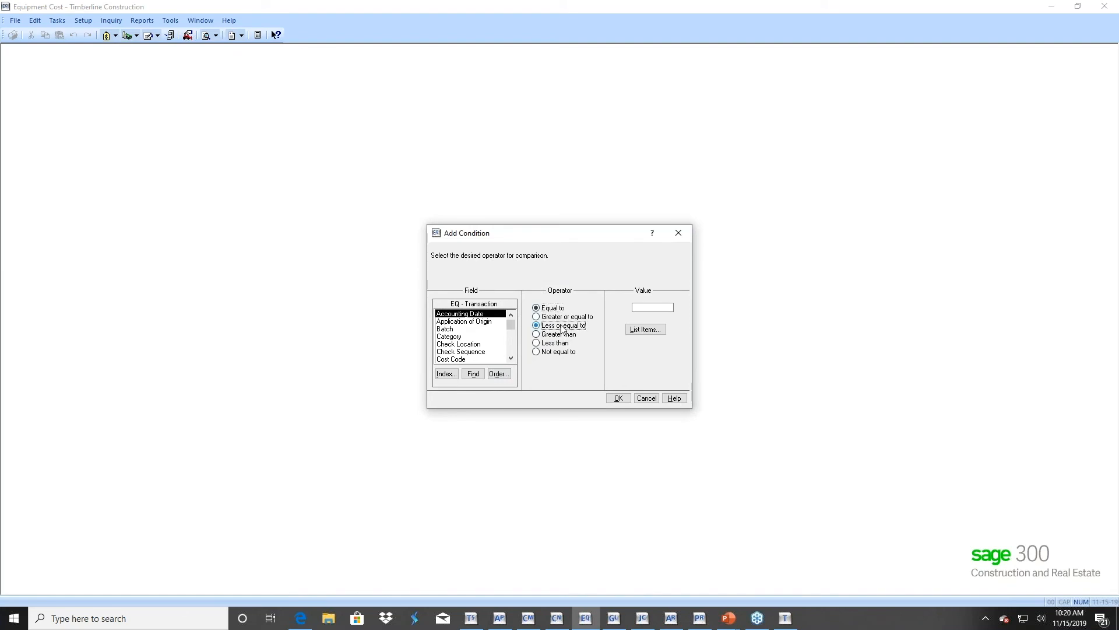
{"action": "left_click", "coordinate": [639, 308]}
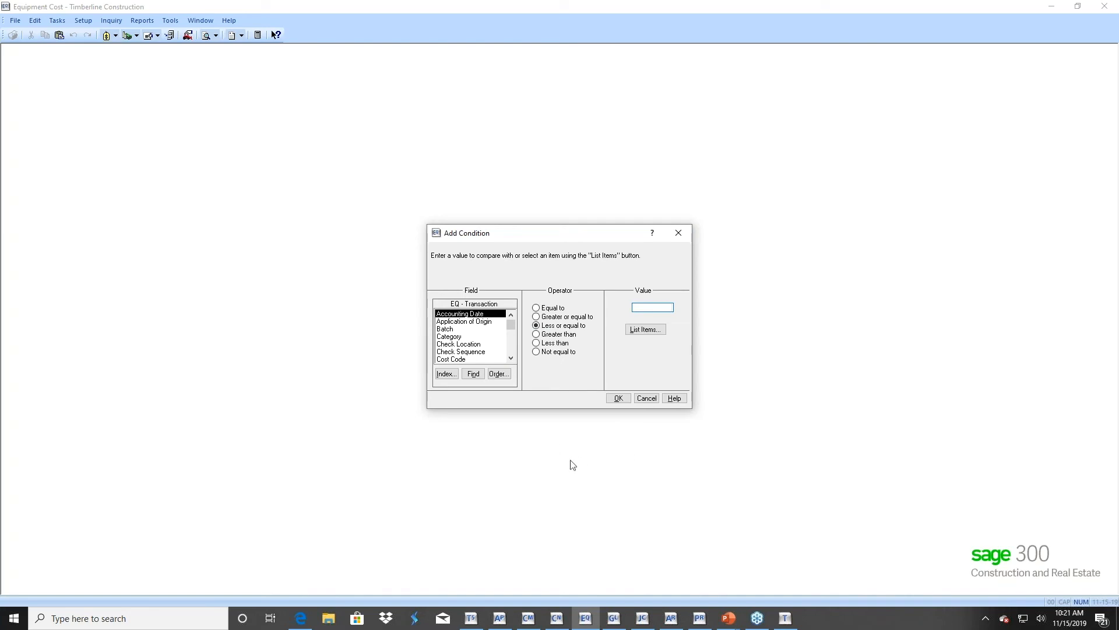
{"action": "left_click", "coordinate": [646, 398]}
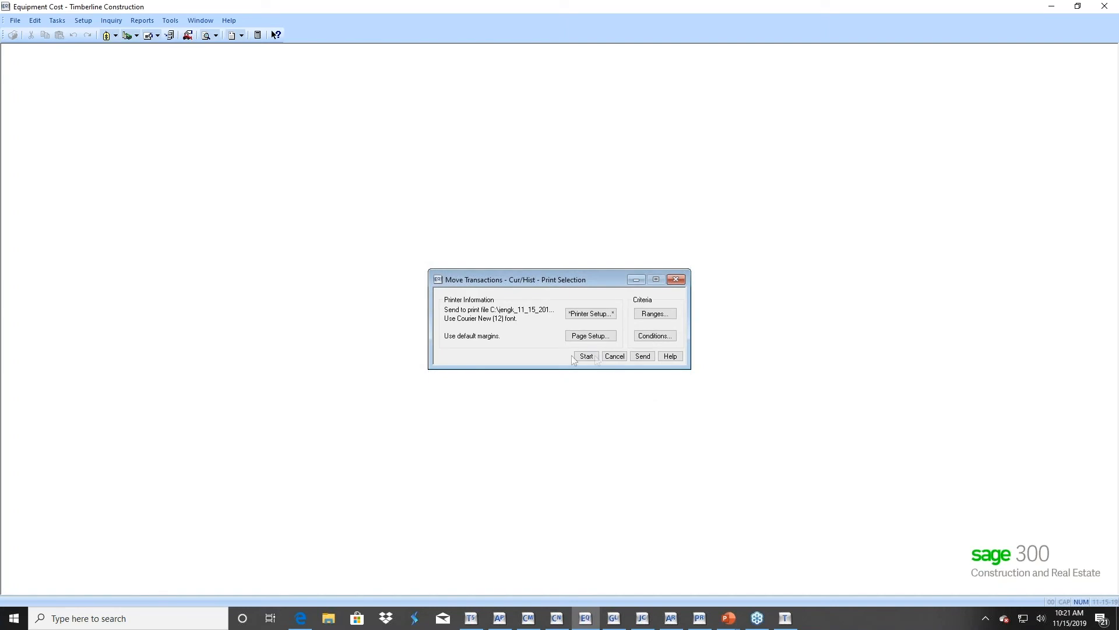
{"action": "left_click", "coordinate": [612, 357]}
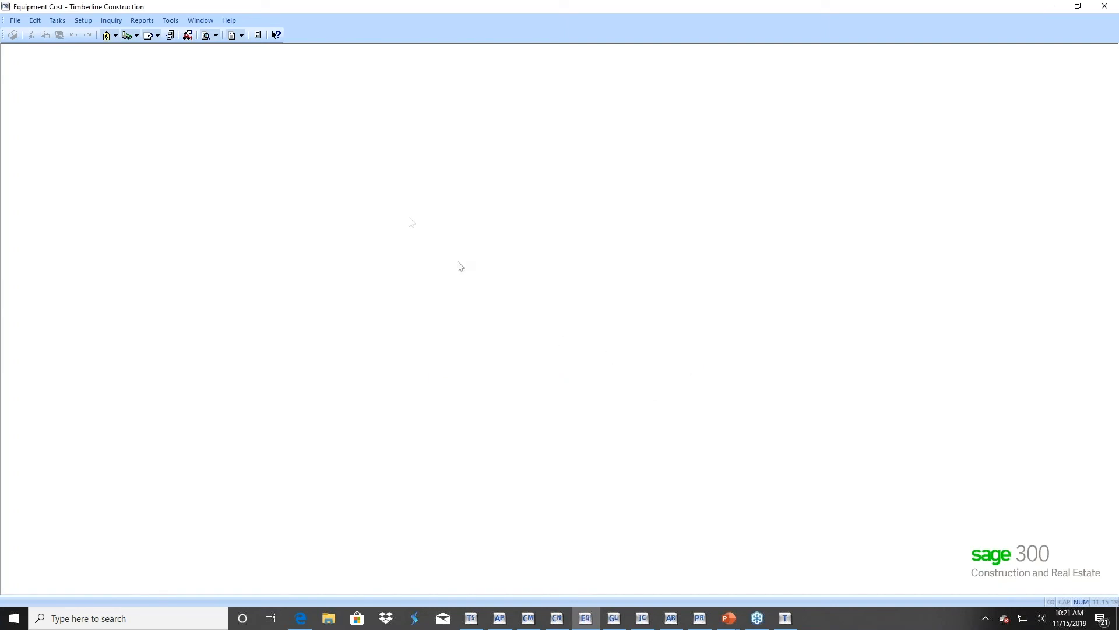
Open File Doctor, confirm a current backup, select the EQ Current transaction file, and cancel without starting the check
{"action": "left_click", "coordinate": [163, 24]}
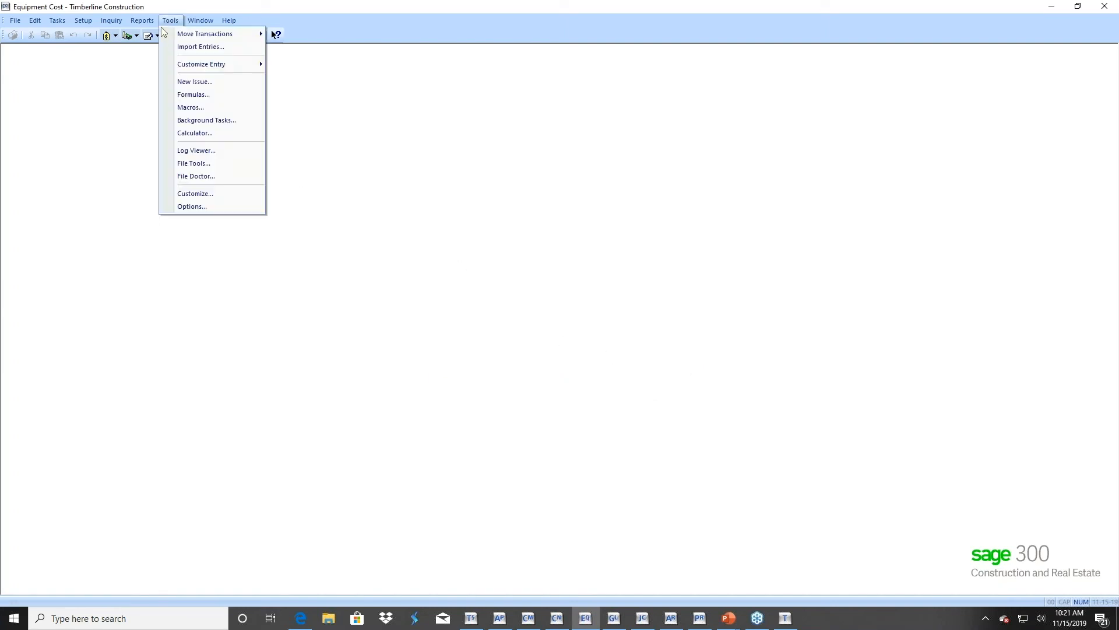
{"action": "left_click", "coordinate": [186, 176]}
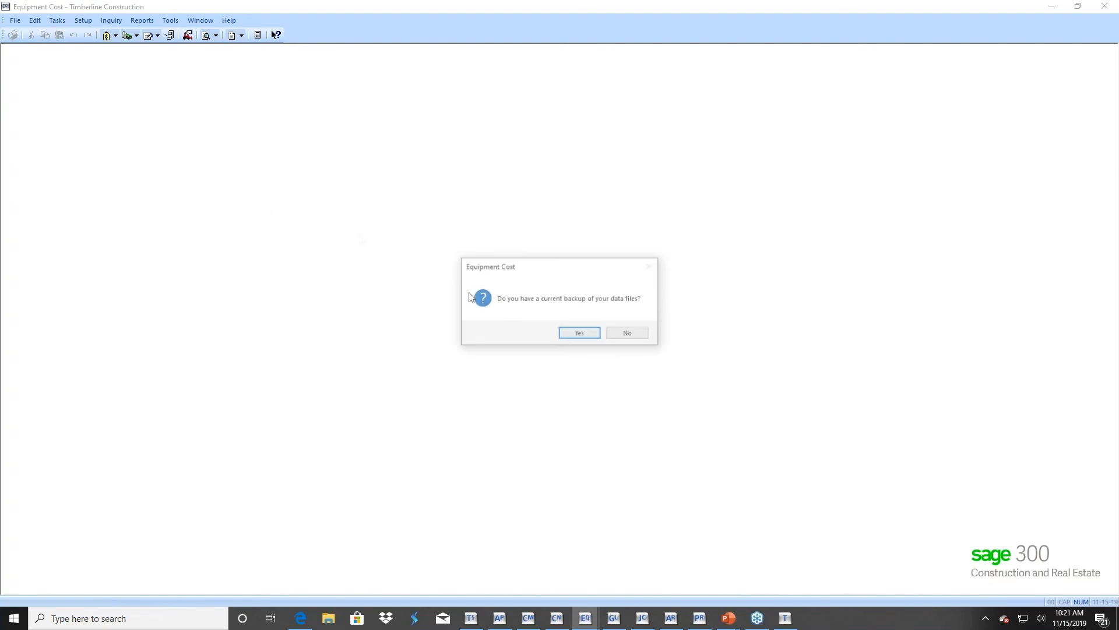
{"action": "left_click", "coordinate": [578, 333]}
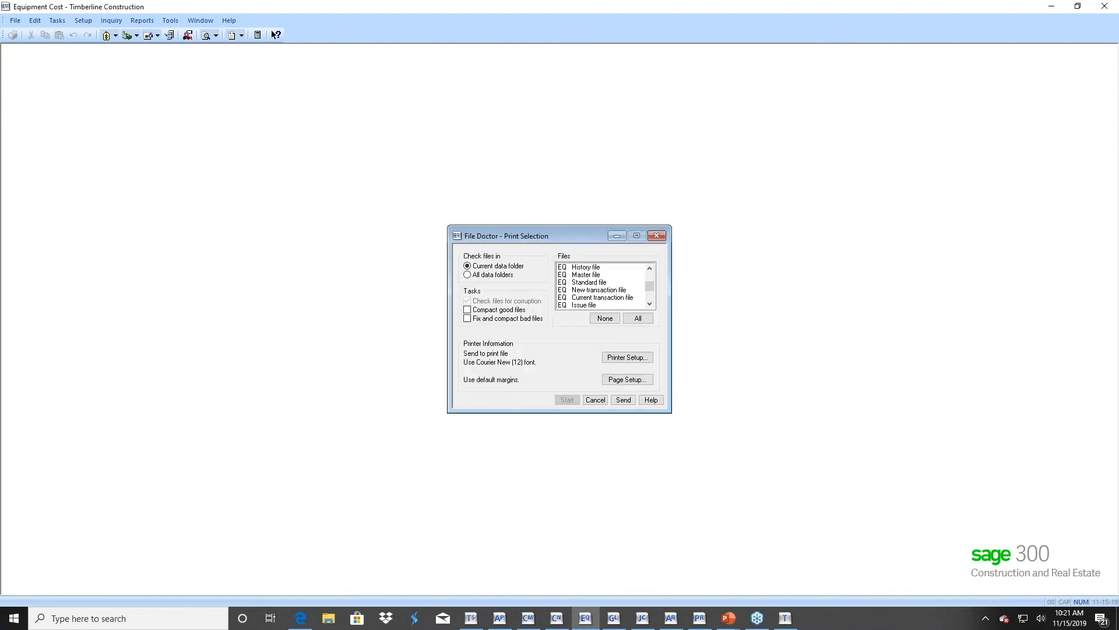
{"action": "left_click", "coordinate": [586, 299]}
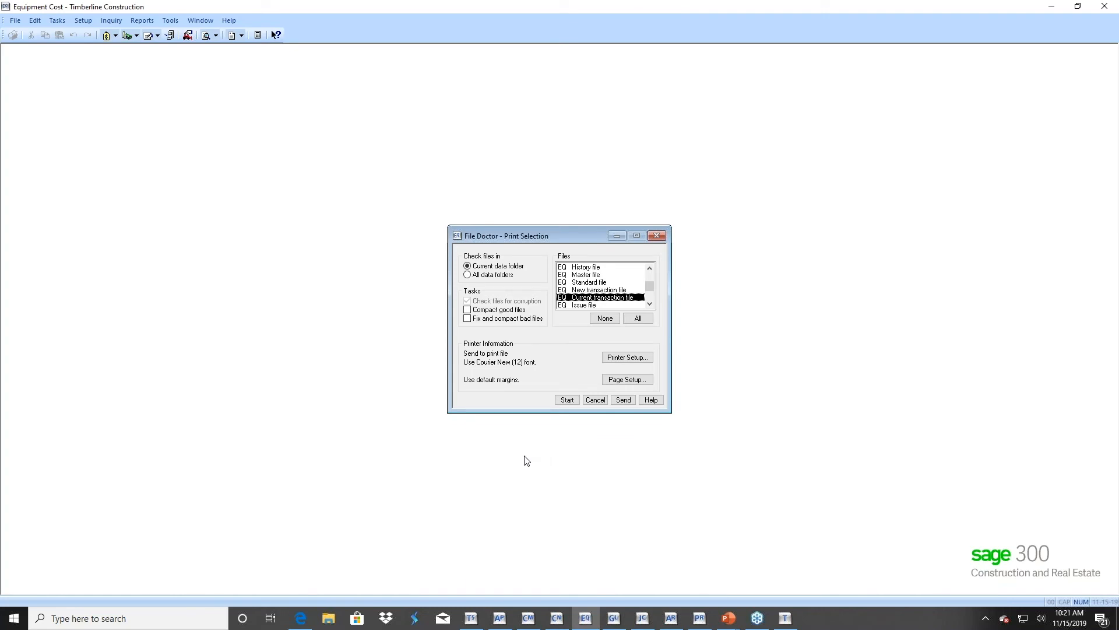
{"action": "left_click", "coordinate": [596, 402]}
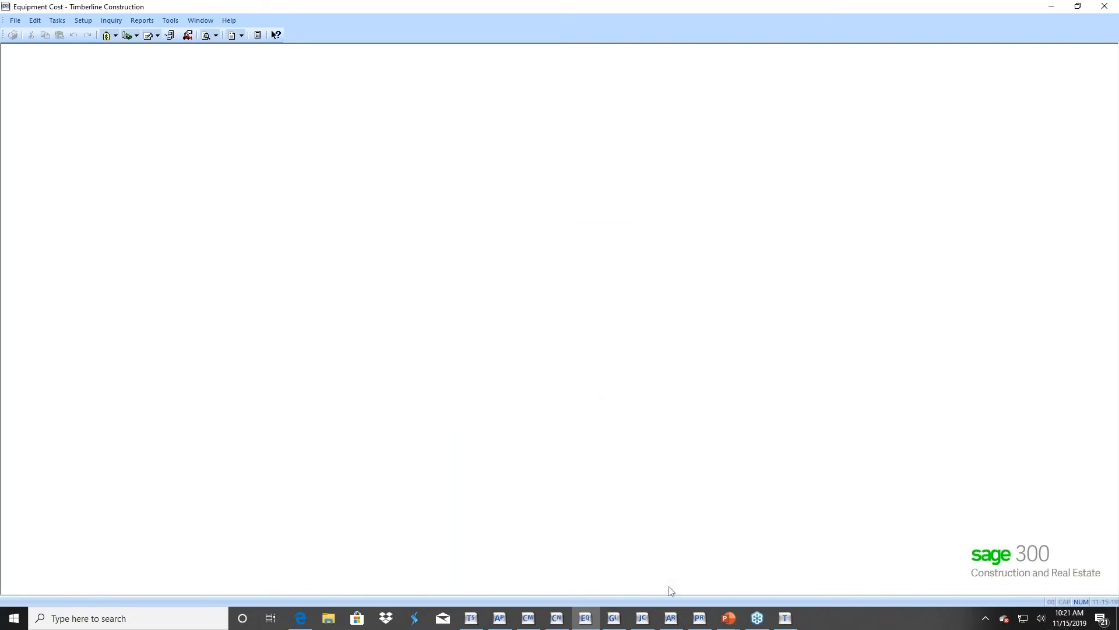
Switch to the PowerPoint slide show and advance from the Equipment Cost slide to the Job Cost slide
{"action": "left_click", "coordinate": [723, 622]}
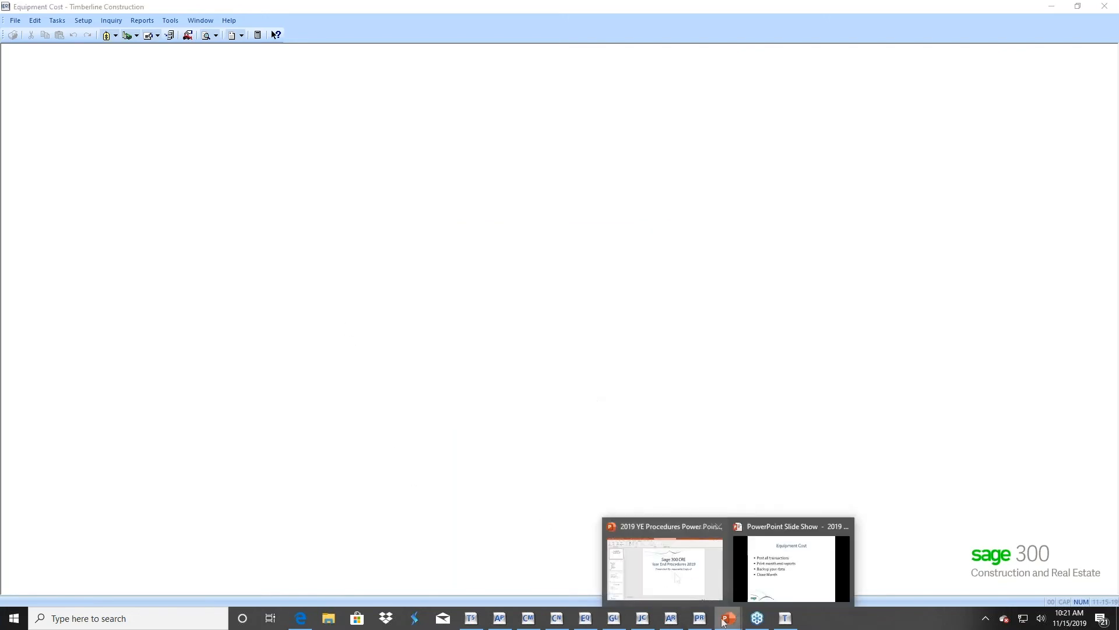
{"action": "left_click", "coordinate": [680, 580]}
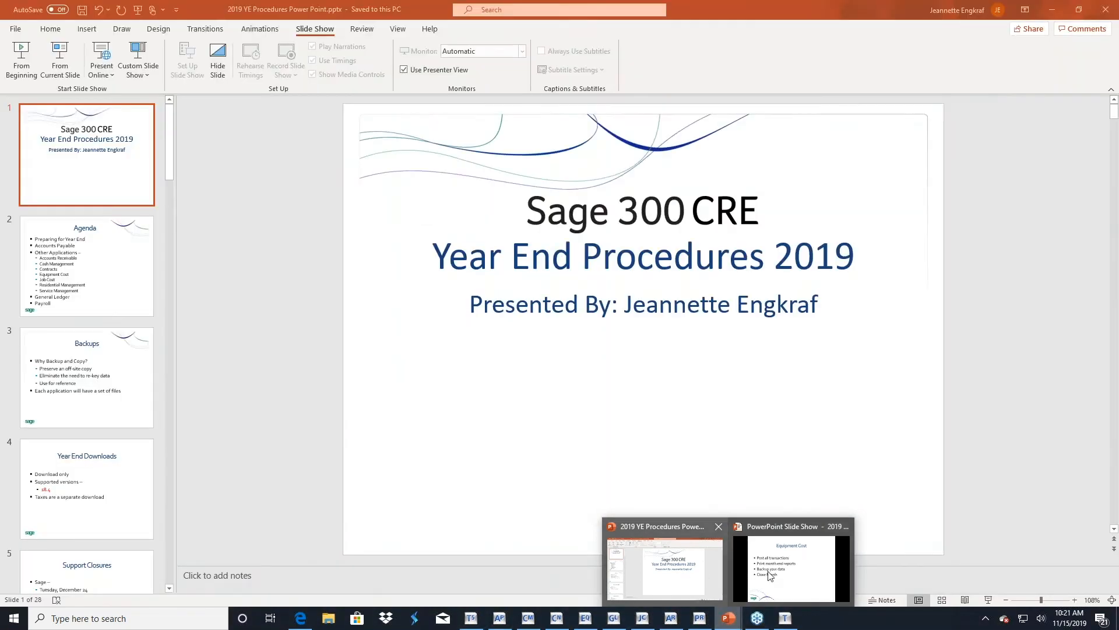
{"action": "left_click", "coordinate": [741, 559]}
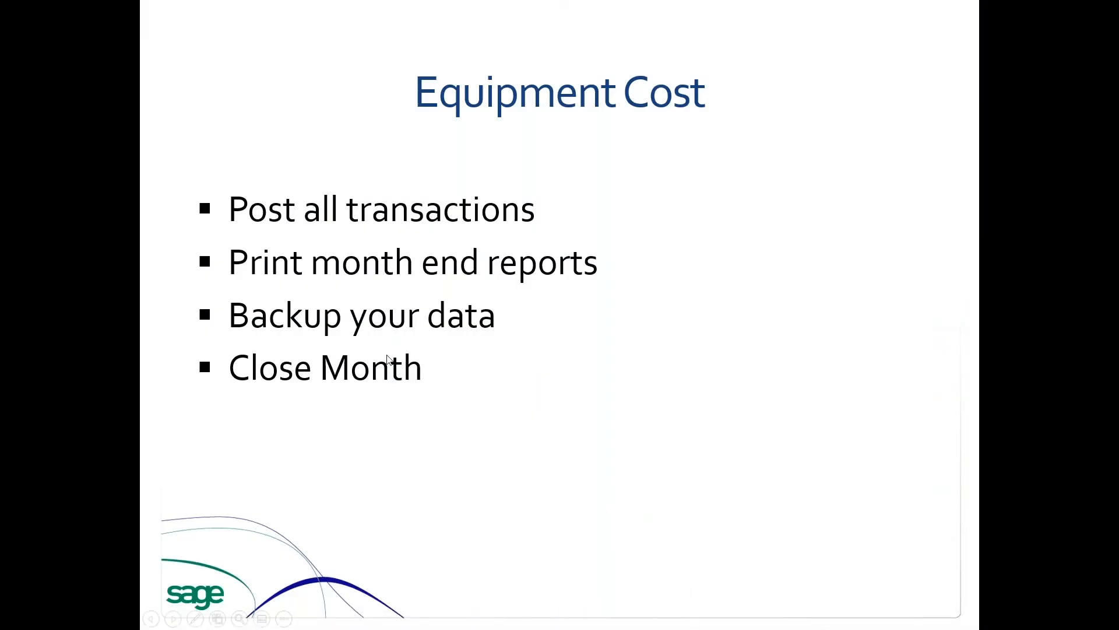
{"action": "left_click", "coordinate": [388, 359]}
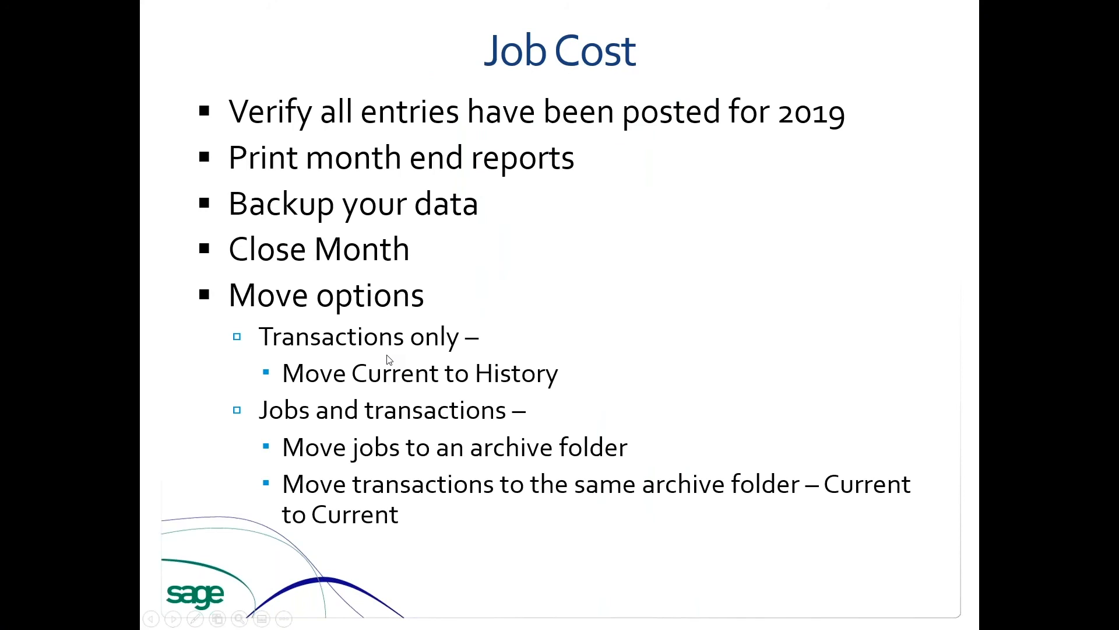
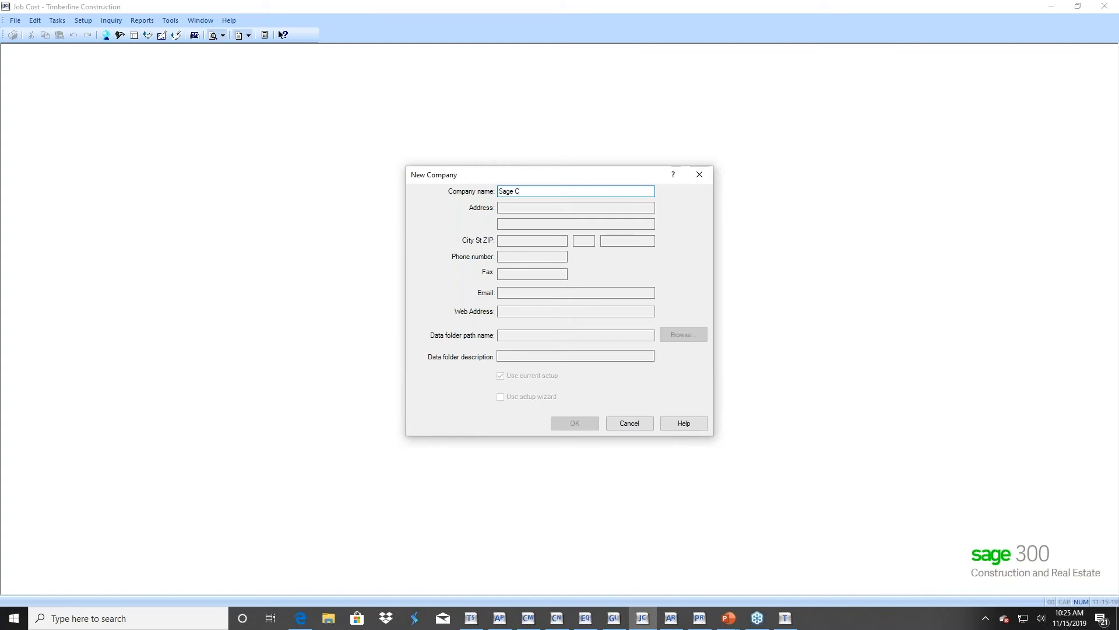
Create the new company "Sage - Completed Jobs" with the data folder description "Closed Jobs", keeping the current setup
{"action": "key", "text": "BackSpace"}
{"action": "type", "text": "- Completed Jobs"}
{"action": "key", "text": "Tab"}
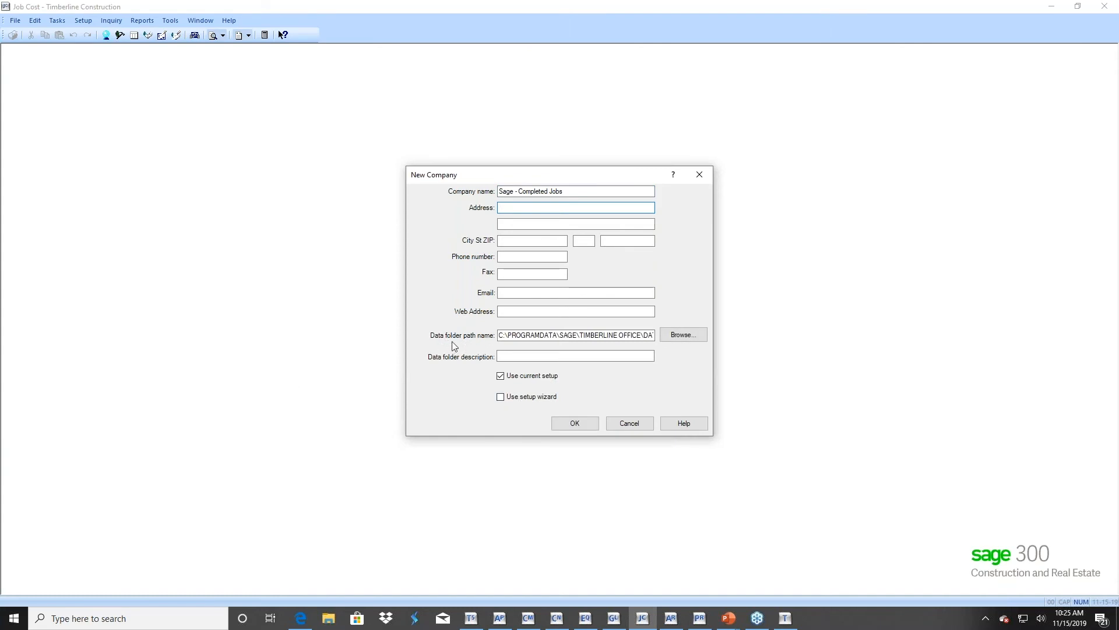
{"action": "left_click", "coordinate": [510, 356]}
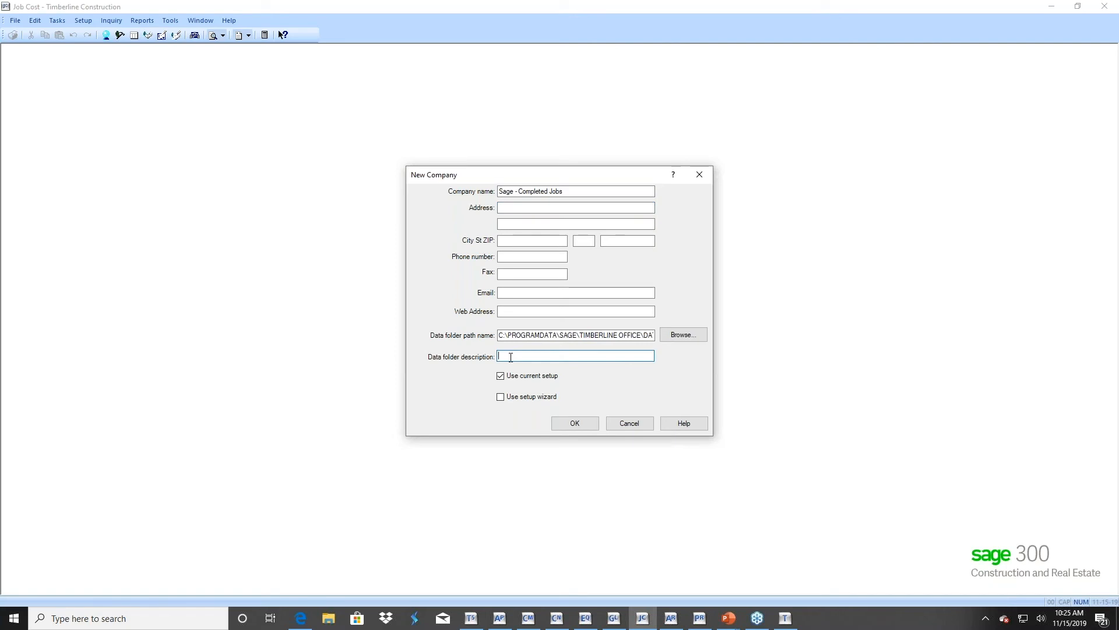
{"action": "type", "text": "Closed Jobsd"}
{"action": "key", "text": "BackSpace"}
{"action": "left_click", "coordinate": [574, 424]}
{"action": "left_click", "coordinate": [592, 350]}
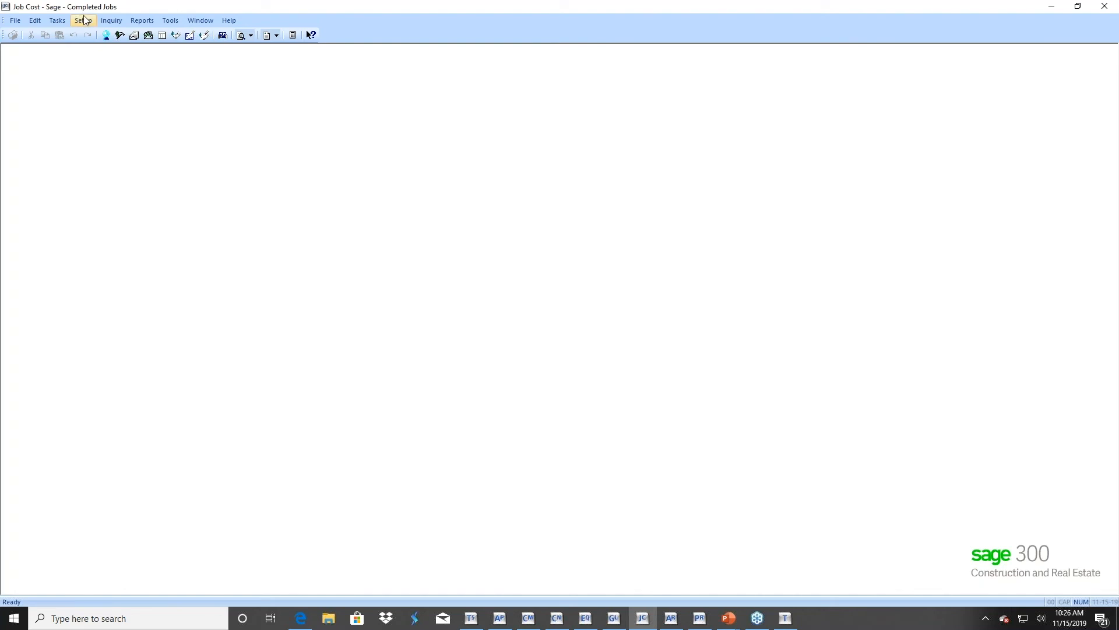
Examine the list of companies and the data folder location of Timberline Construction, and cancel without opening a company
{"action": "left_click", "coordinate": [15, 20]}
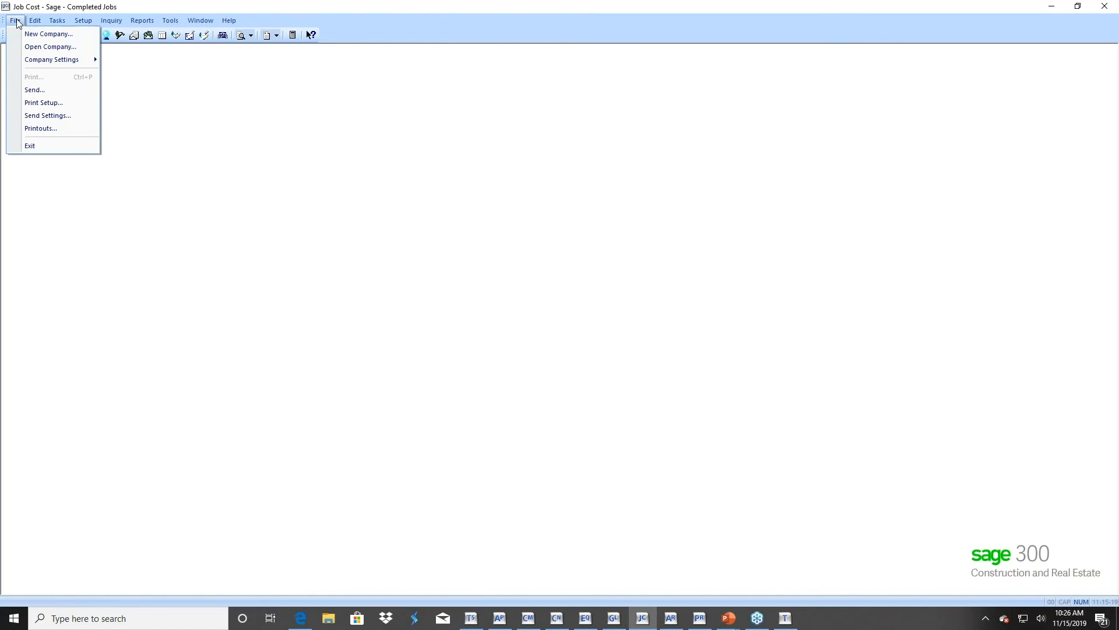
{"action": "left_click", "coordinate": [35, 47]}
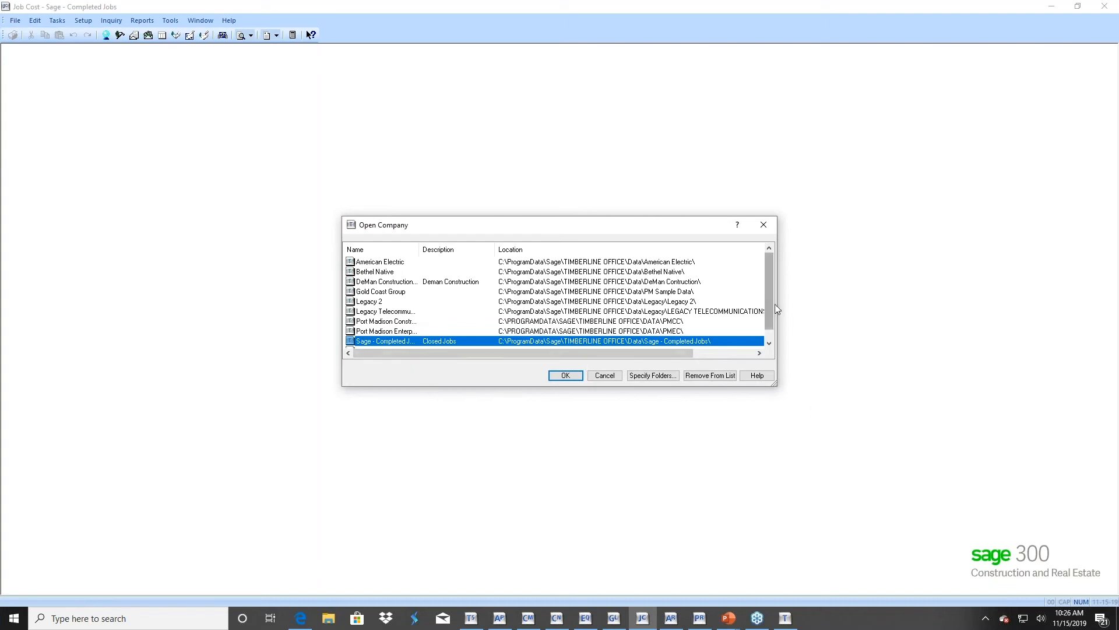
{"action": "scroll", "coordinate": [768, 303], "scroll_direction": "down", "scroll_amount": 1}
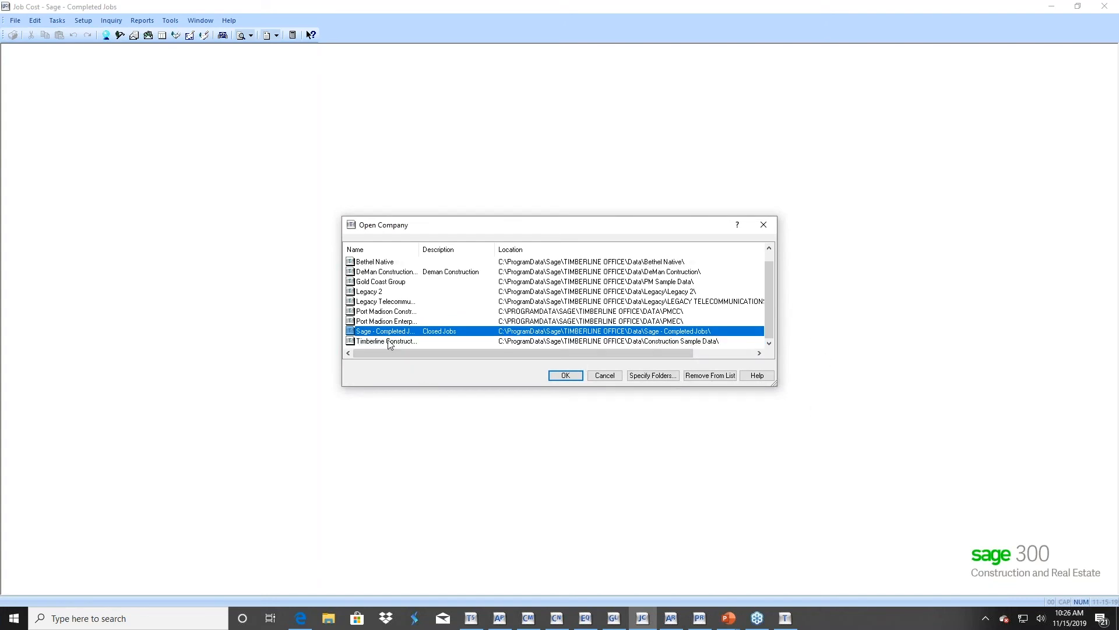
{"action": "left_click", "coordinate": [534, 343]}
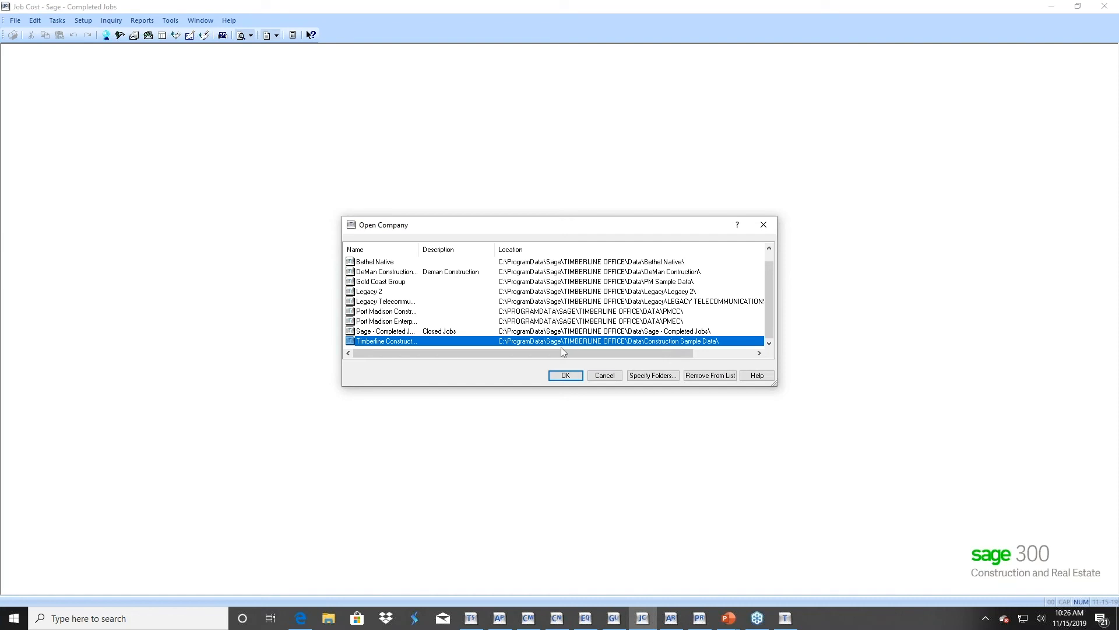
{"action": "left_click", "coordinate": [604, 376]}
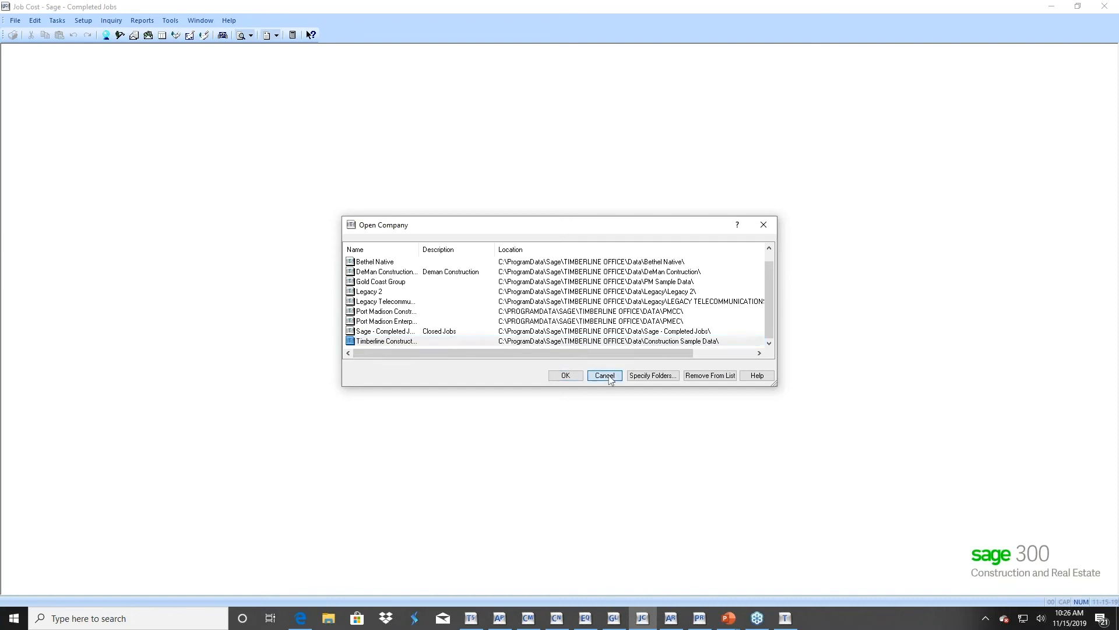
Open the file locations settings of the Sage - Completed Jobs company
{"action": "left_click", "coordinate": [15, 20]}
{"action": "mouse_move", "coordinate": [20, 61]}
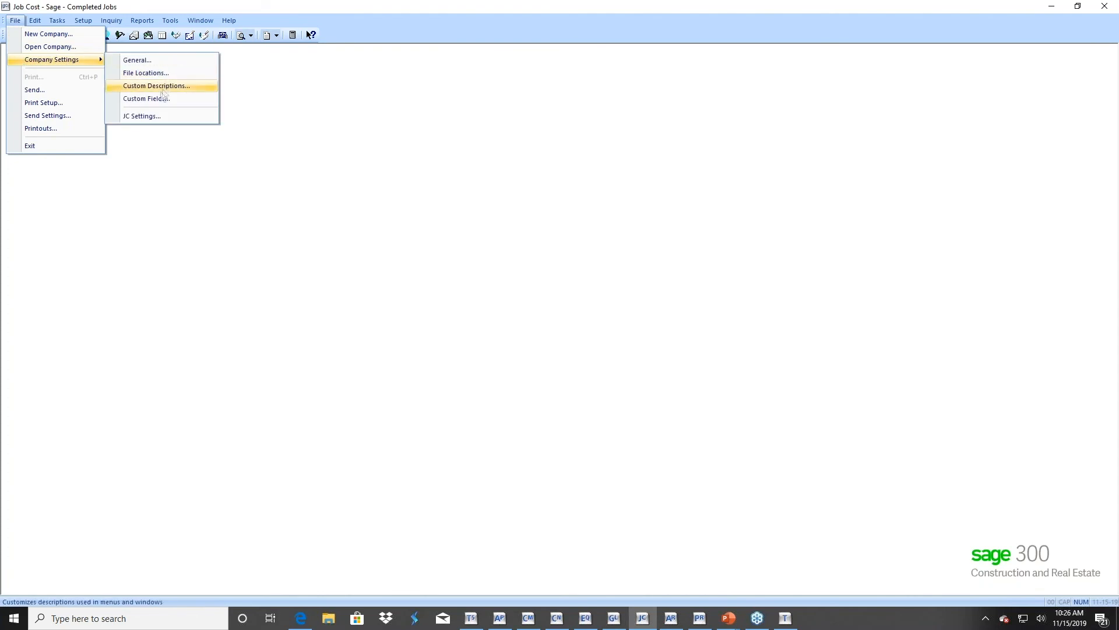
{"action": "left_click", "coordinate": [156, 74]}
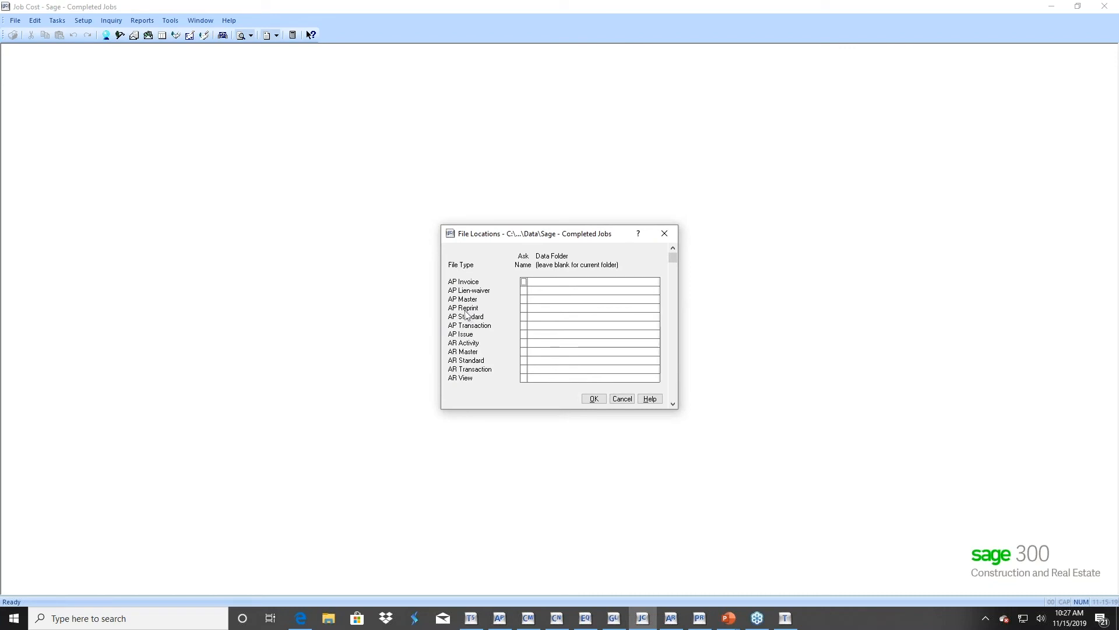
Set the AP Master data folder to c:\programdata\sage\timberline office\data\construction sample data and acknowledge the warning
{"action": "left_click", "coordinate": [538, 298]}
{"action": "type", "text": ":\\"}
{"action": "type", "text": "programdata"}
{"action": "type", "text": "\\"}
{"action": "type", "text": "sage"}
{"action": "type", "text": "\\timberline"}
{"action": "type", "text": " office"}
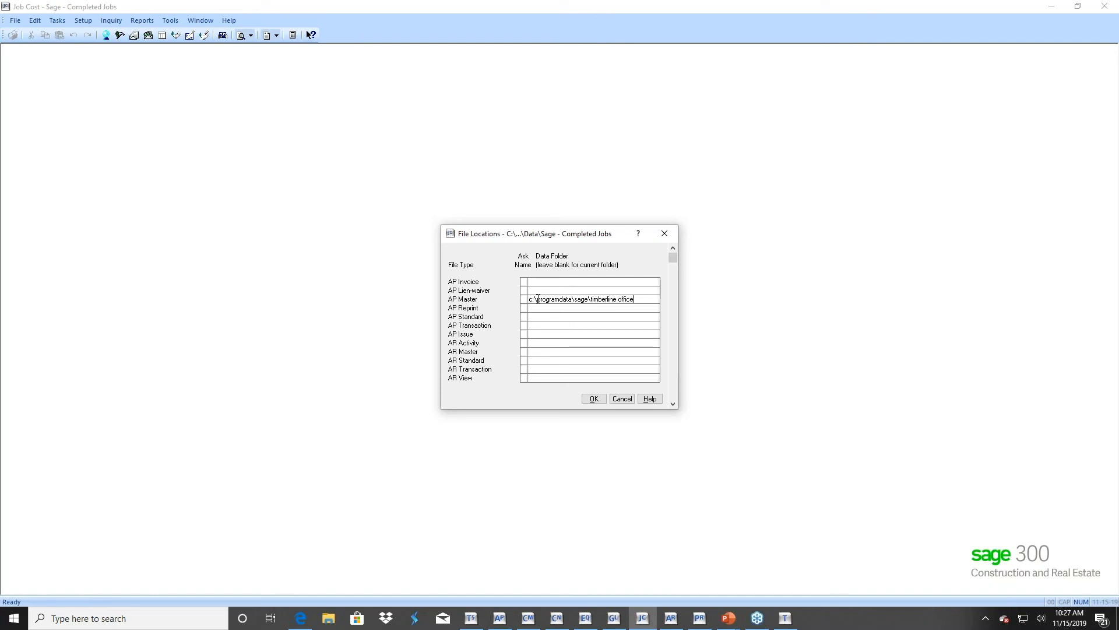
{"action": "type", "text": "\\data"}
{"action": "type", "text": "\\construction"}
{"action": "type", "text": " sam"}
{"action": "type", "text": "ple data"}
{"action": "left_click", "coordinate": [539, 290]}
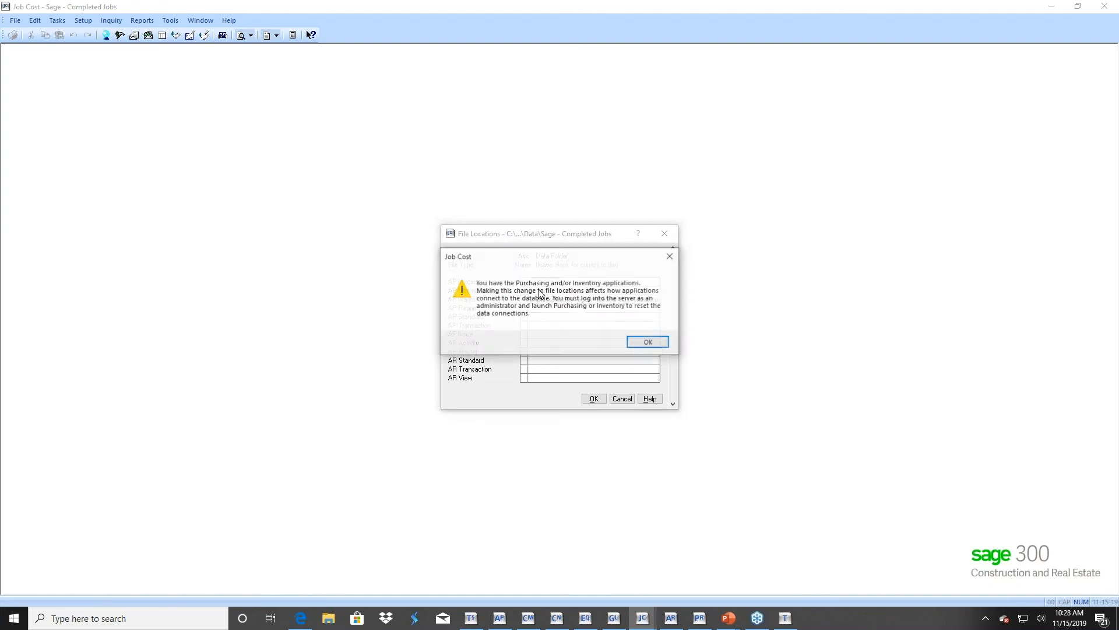
{"action": "key", "text": "Return"}
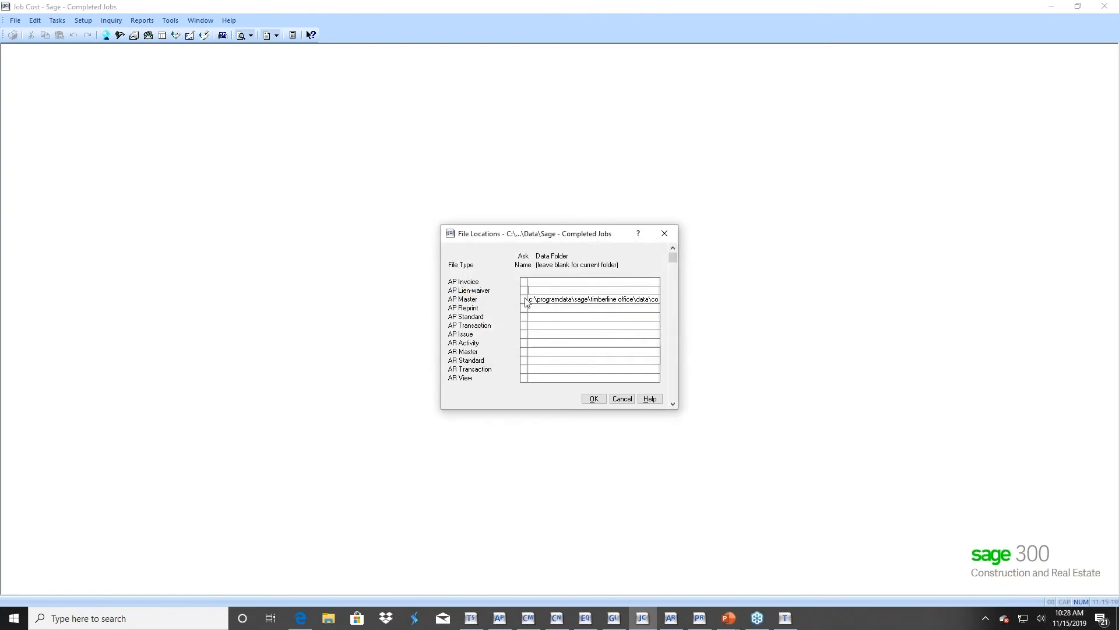
Copy the AP Master folder path into the AP Standard data folder
{"action": "left_click", "coordinate": [526, 299]}
{"action": "key", "text": "ctrl+c"}
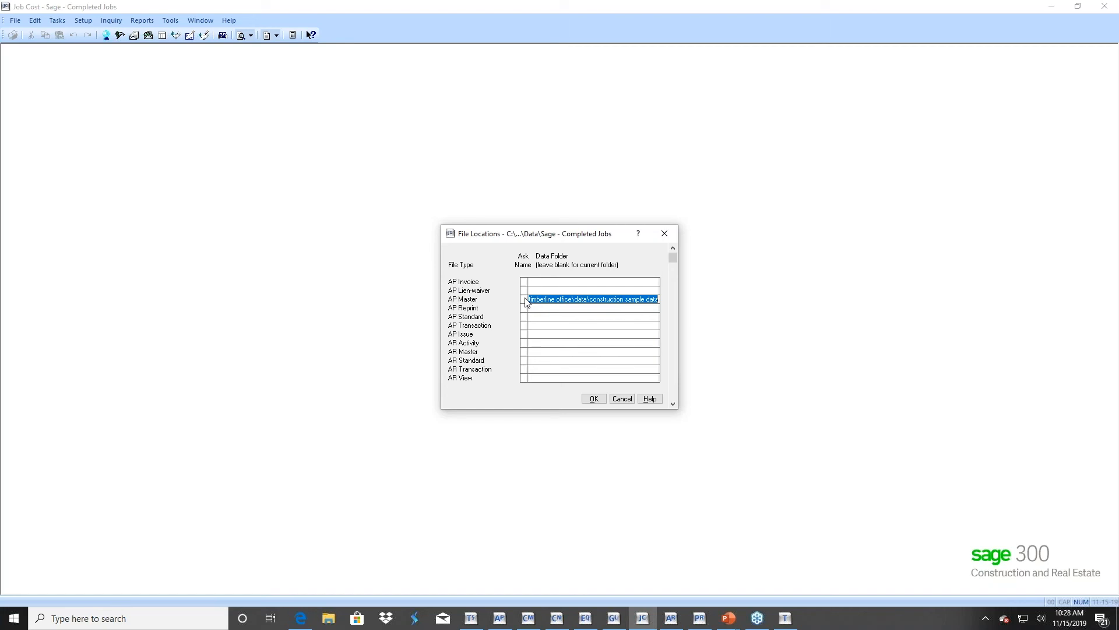
{"action": "key", "text": "Down"}
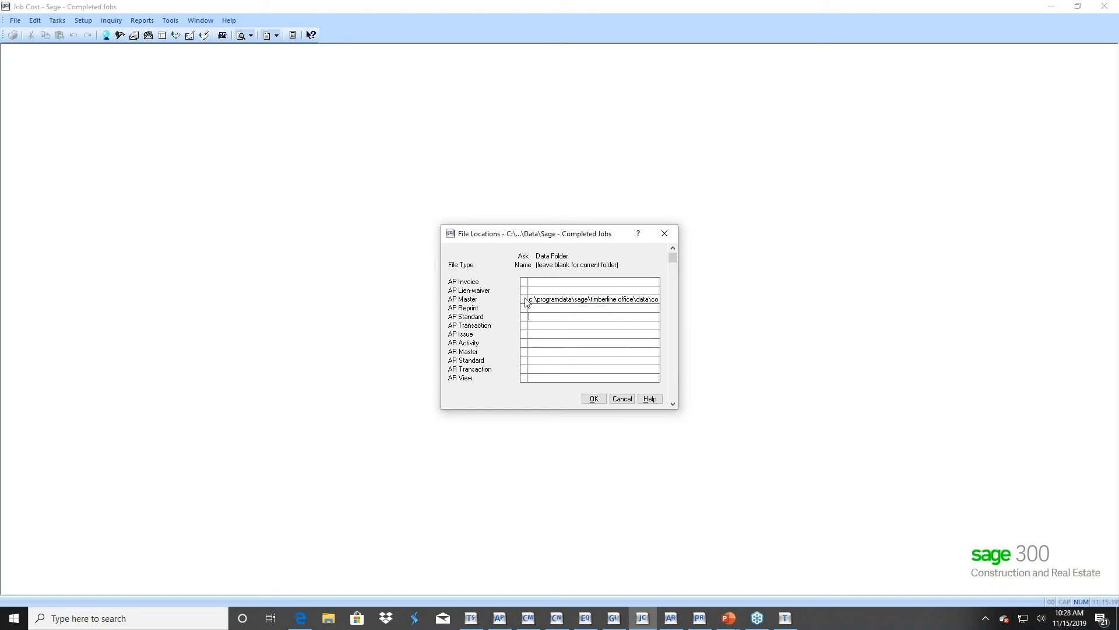
{"action": "key", "text": "ctrl+v"}
Paste the copied construction sample data path as the data folder for AR Master and AR Standard
{"action": "key", "text": "Down"}
{"action": "key", "text": "Down"}
{"action": "key", "text": "Down"}
{"action": "key", "text": "Down"}
{"action": "key", "text": "ctrl+v"}
{"action": "key", "text": "Down"}
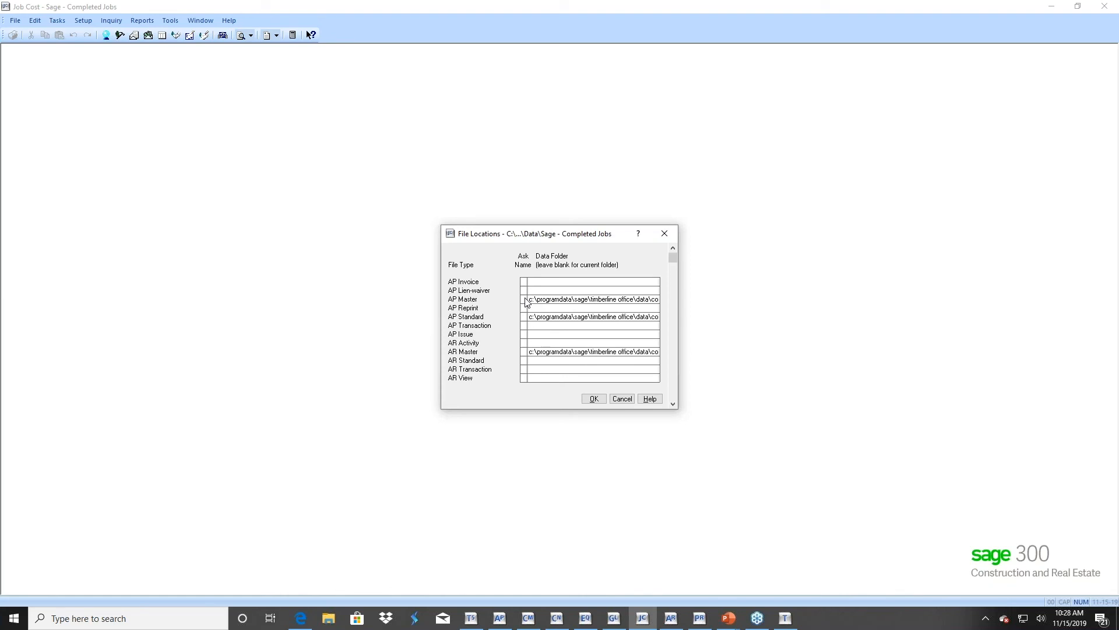
{"action": "key", "text": "ctrl+v"}
Paste the copied construction sample data path as the CM Master data folder, leaving the BL file types blank
{"action": "key", "text": "Down"}
{"action": "key", "text": "Down"}
{"action": "key", "text": "Down"}
{"action": "key", "text": "Down"}
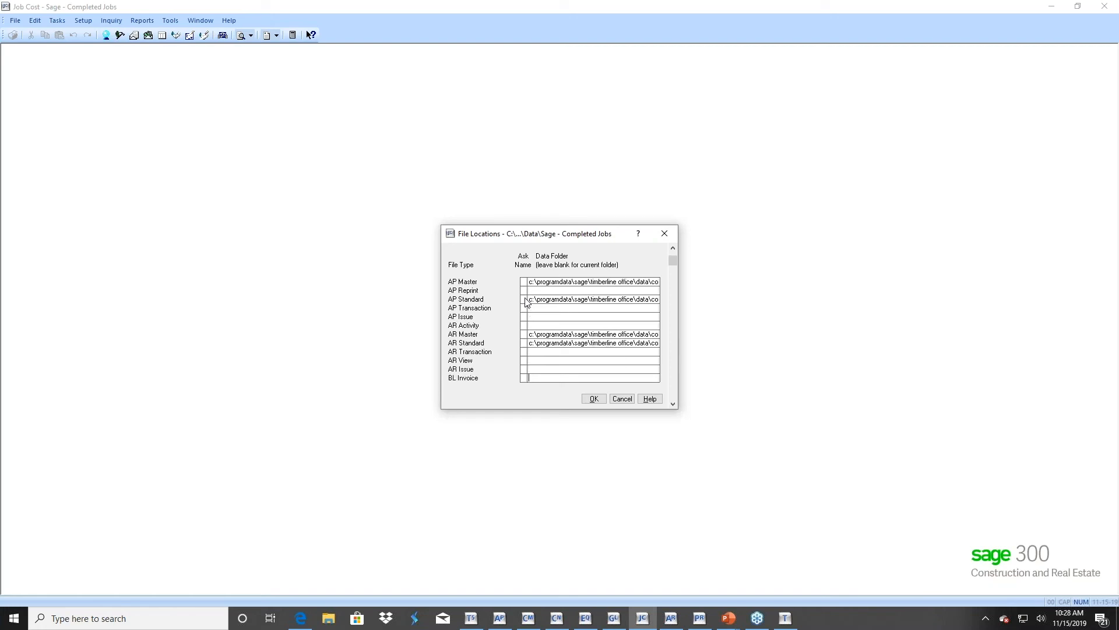
{"action": "key", "text": "Down"}
{"action": "key", "text": "Down"}
{"action": "key", "text": "Down"}
{"action": "key", "text": "Down"}
{"action": "key", "text": "Down"}
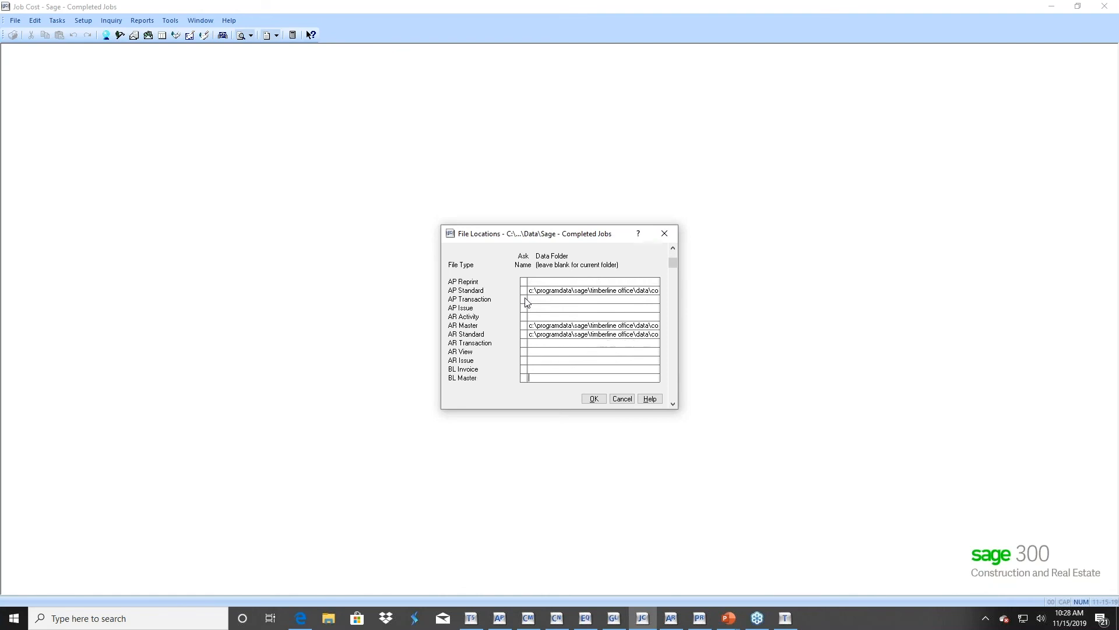
{"action": "key", "text": "Down"}
{"action": "key", "text": "Down"}
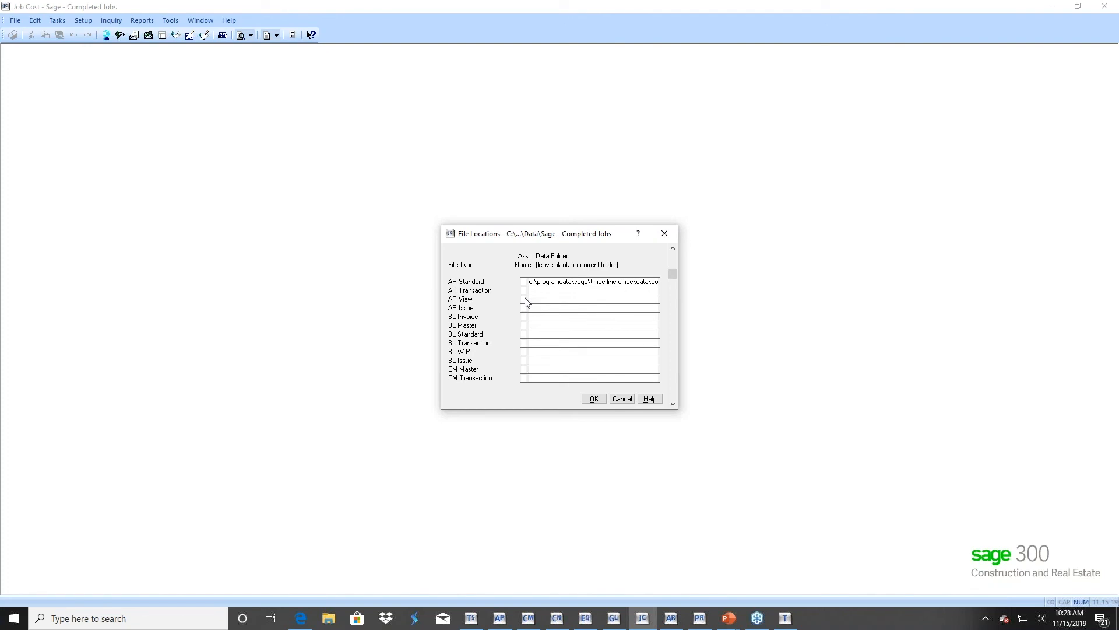
{"action": "key", "text": "ctrl+v"}
Paste the copied construction sample data path as the CN Contract data folder
{"action": "key", "text": "Down"}
{"action": "key", "text": "Down"}
{"action": "key", "text": "Down"}
{"action": "key", "text": "Down"}
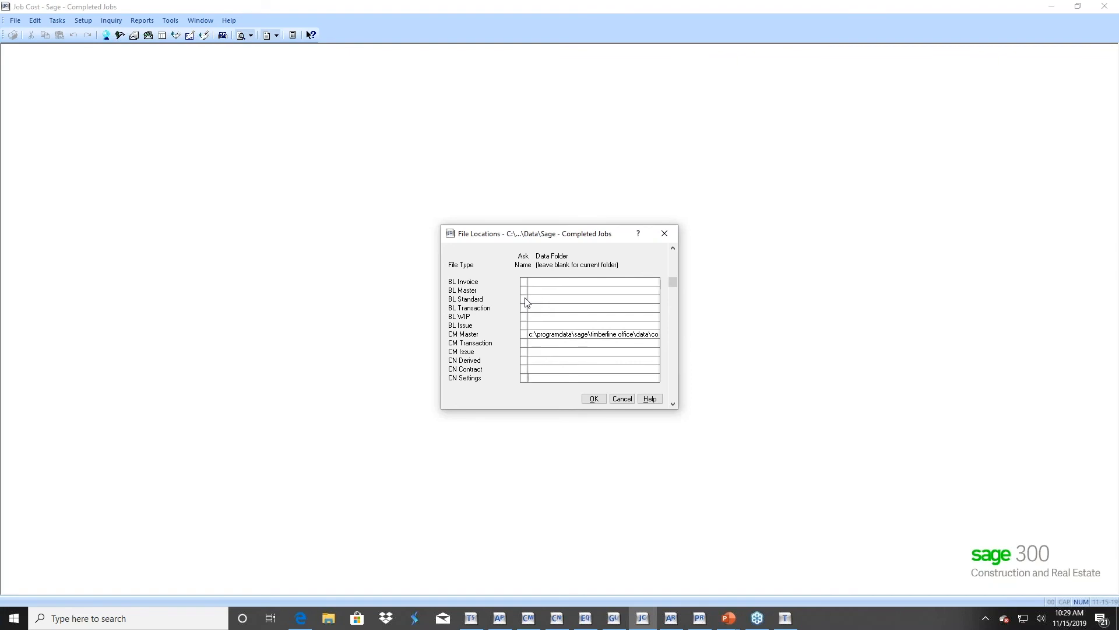
{"action": "key", "text": "ctrl+v"}
Paste the copied construction sample data path as the data folder for EQ Master and EQ Standard, acknowledging each warning
{"action": "key", "text": "Down"}
{"action": "key", "text": "Down"}
{"action": "key", "text": "Down"}
{"action": "key", "text": "Down"}
{"action": "key", "text": "Down"}
{"action": "key", "text": "Down"}
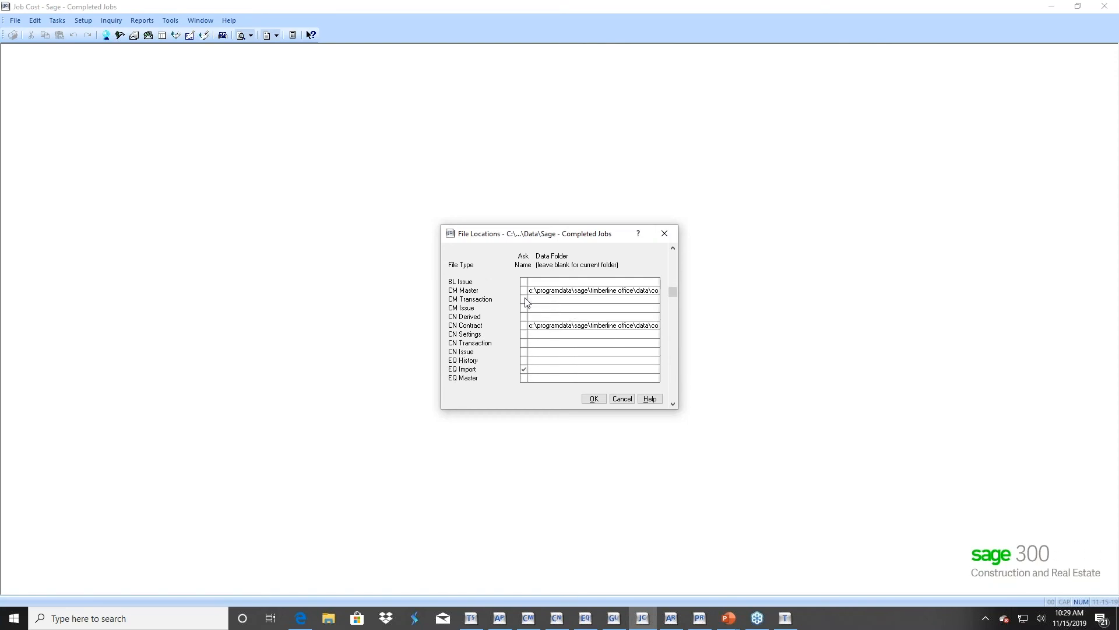
{"action": "key", "text": "ctrl+v"}
{"action": "key", "text": "Down"}
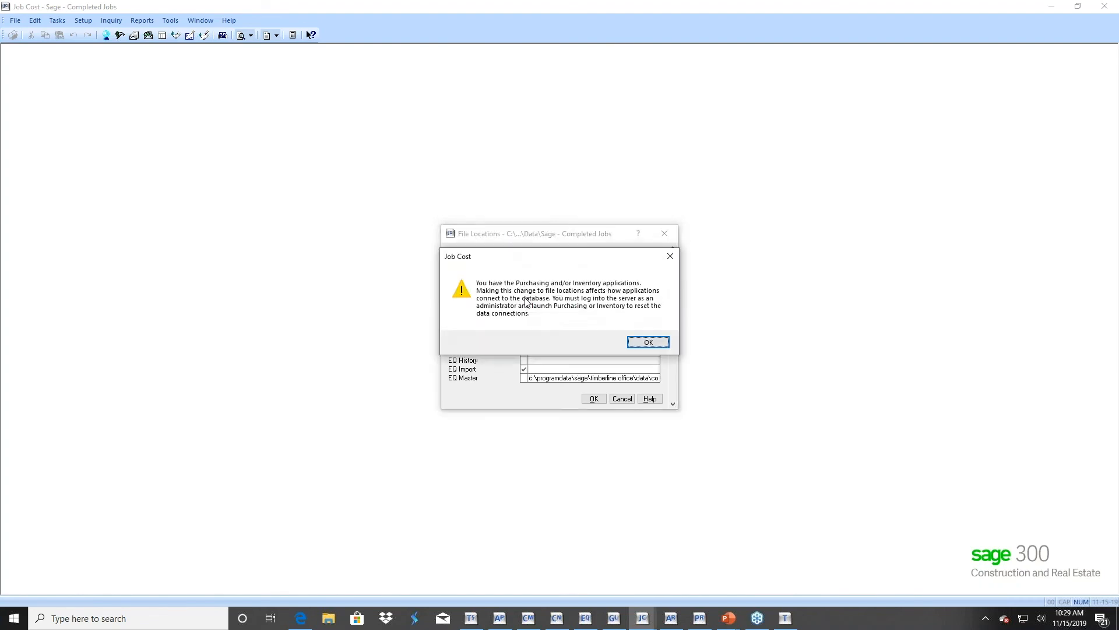
{"action": "left_click", "coordinate": [652, 346]}
{"action": "key", "text": "ctrl+v"}
{"action": "key", "text": "Down"}
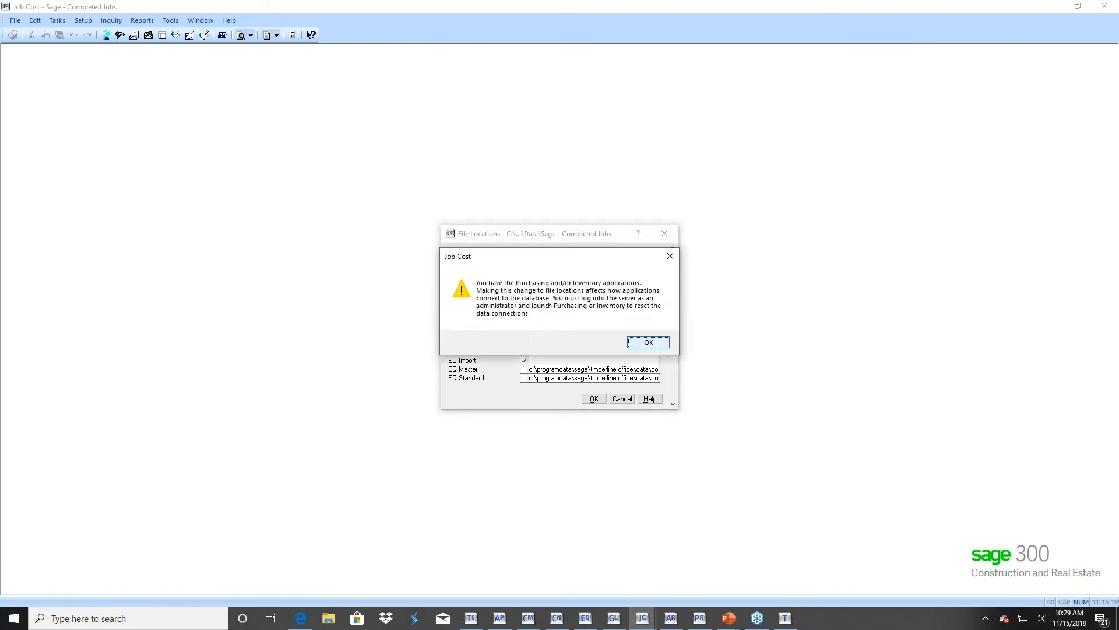
{"action": "left_click", "coordinate": [649, 342]}
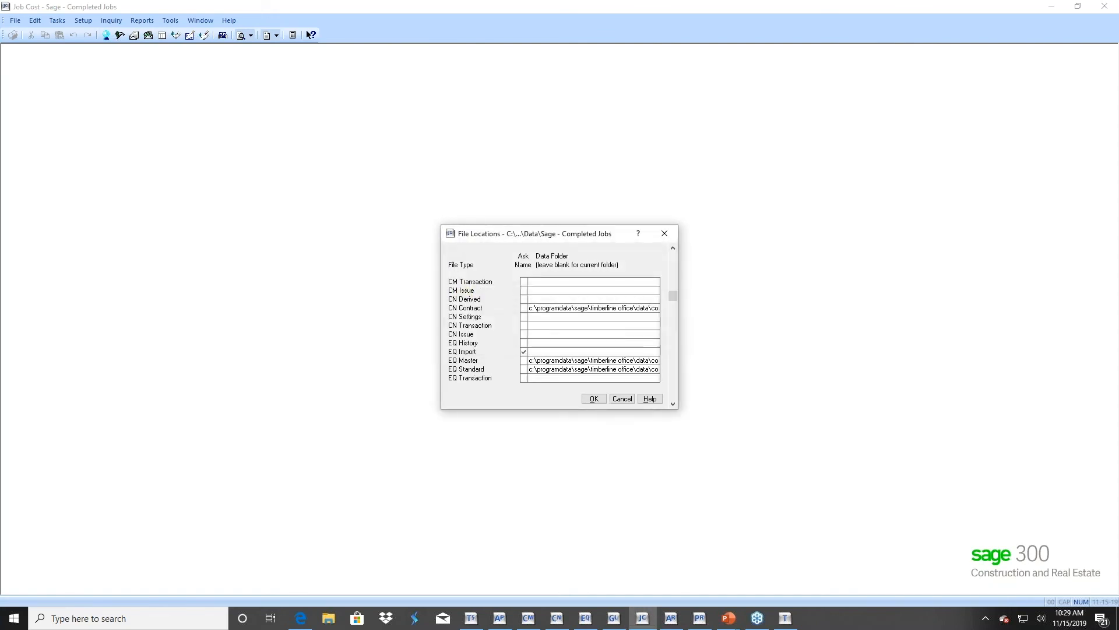
Paste the copied construction sample data path as the GL Master data folder and acknowledge the warning
{"action": "key", "text": "Down"}
{"action": "key", "text": "Down"}
{"action": "key", "text": "Down"}
{"action": "key", "text": "Down"}
{"action": "key", "text": "Down"}
{"action": "key", "text": "Down"}
{"action": "key", "text": "Down"}
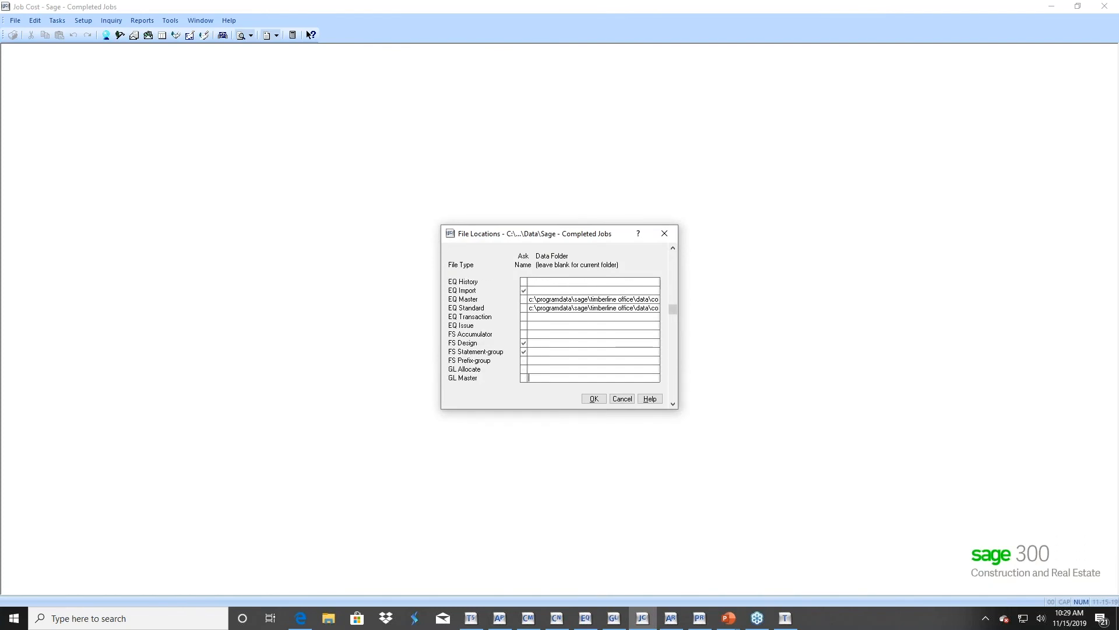
{"action": "key", "text": "ctrl+v"}
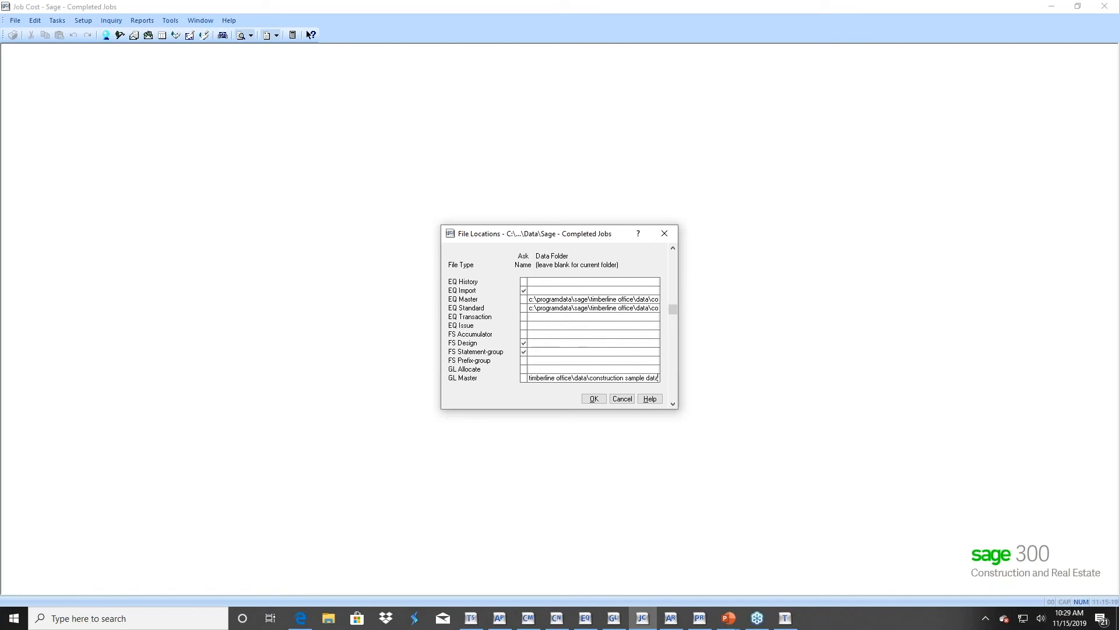
{"action": "key", "text": "Down"}
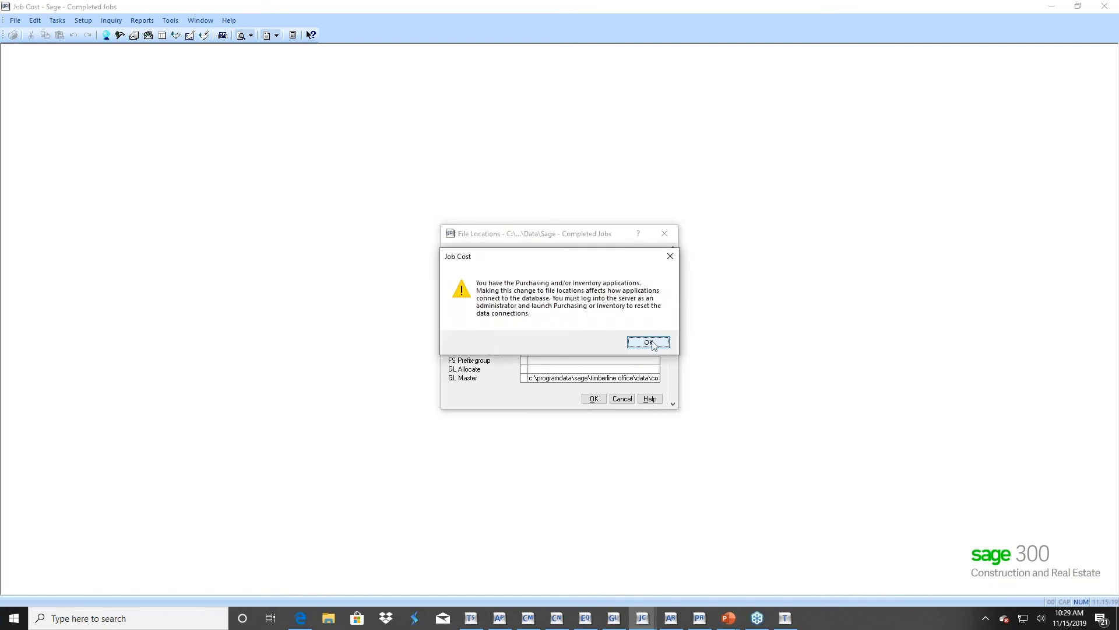
{"action": "left_click", "coordinate": [652, 343]}
Go through the remaining GL and the JC, PJ and PM file types, leaving their data folders blank
{"action": "key", "text": "Down"}
{"action": "key", "text": "Down"}
{"action": "key", "text": "Down"}
{"action": "key", "text": "Down"}
{"action": "key", "text": "Down"}
{"action": "key", "text": "Down"}
{"action": "key", "text": "Down"}
{"action": "key", "text": "Down"}
{"action": "key", "text": "Down"}
{"action": "key", "text": "Down"}
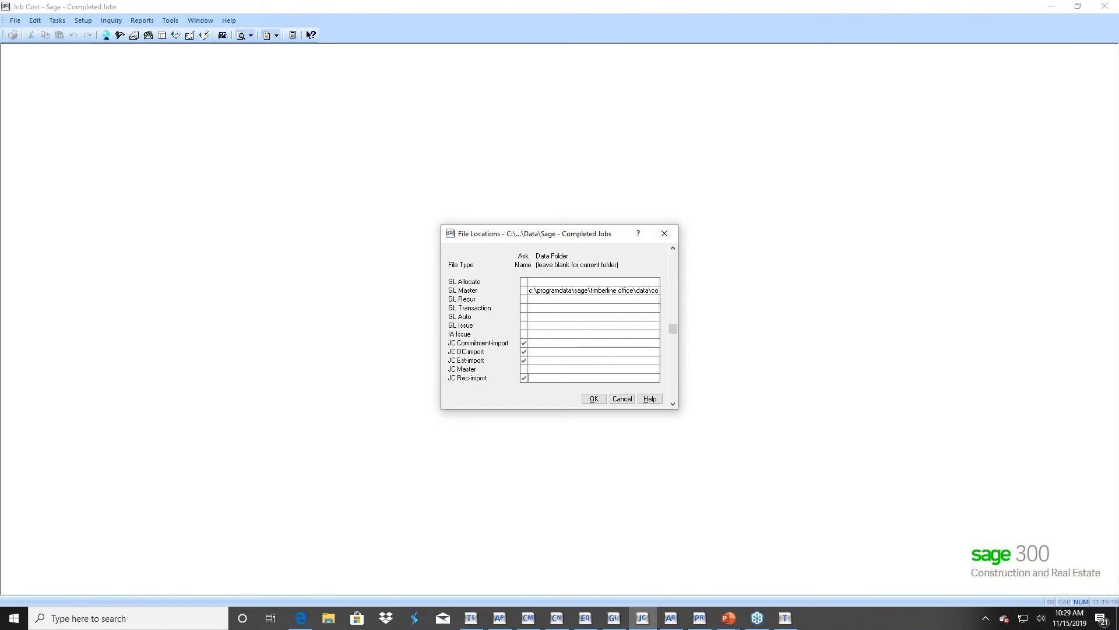
{"action": "key", "text": "Down"}
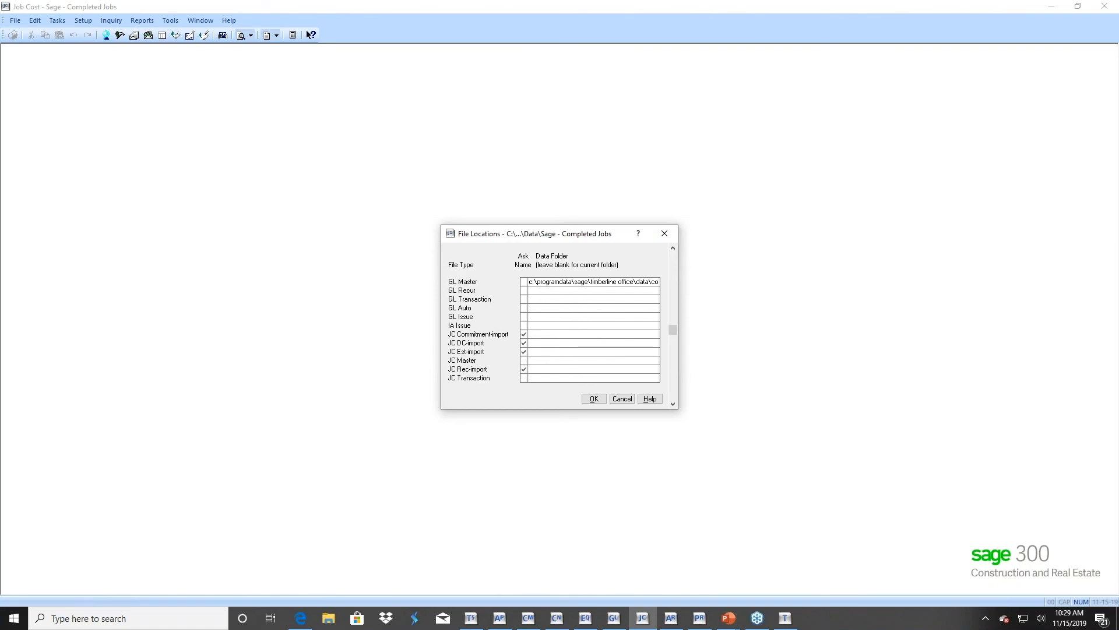
{"action": "key", "text": "Down"}
{"action": "key", "text": "Down"}
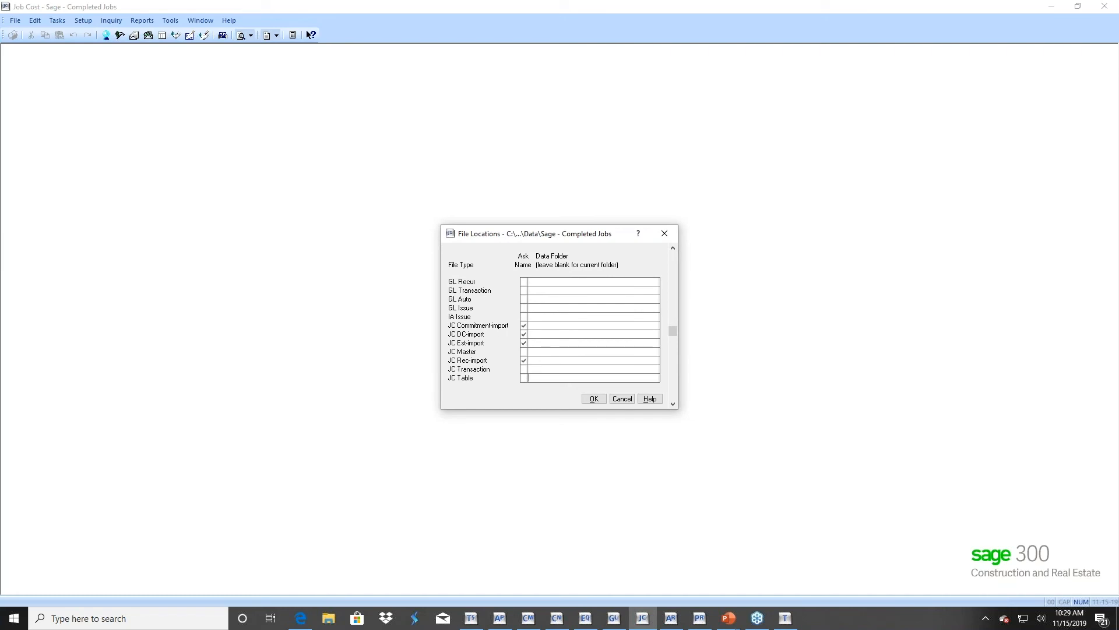
{"action": "key", "text": "Down"}
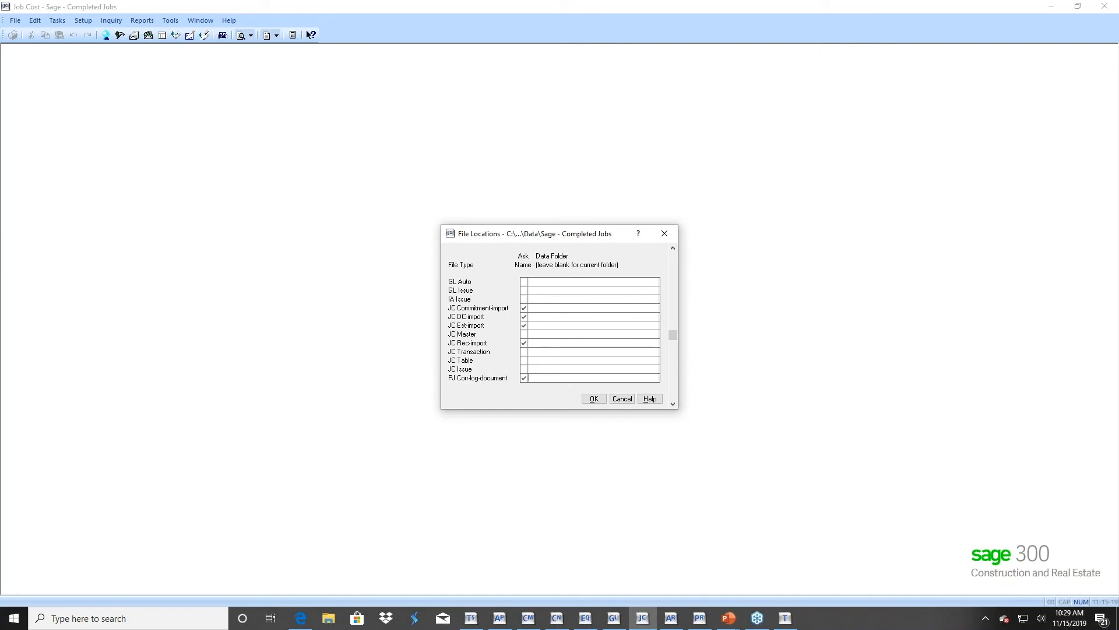
{"action": "key", "text": "Down"}
{"action": "key", "text": "Down"}
{"action": "key", "text": "Down"}
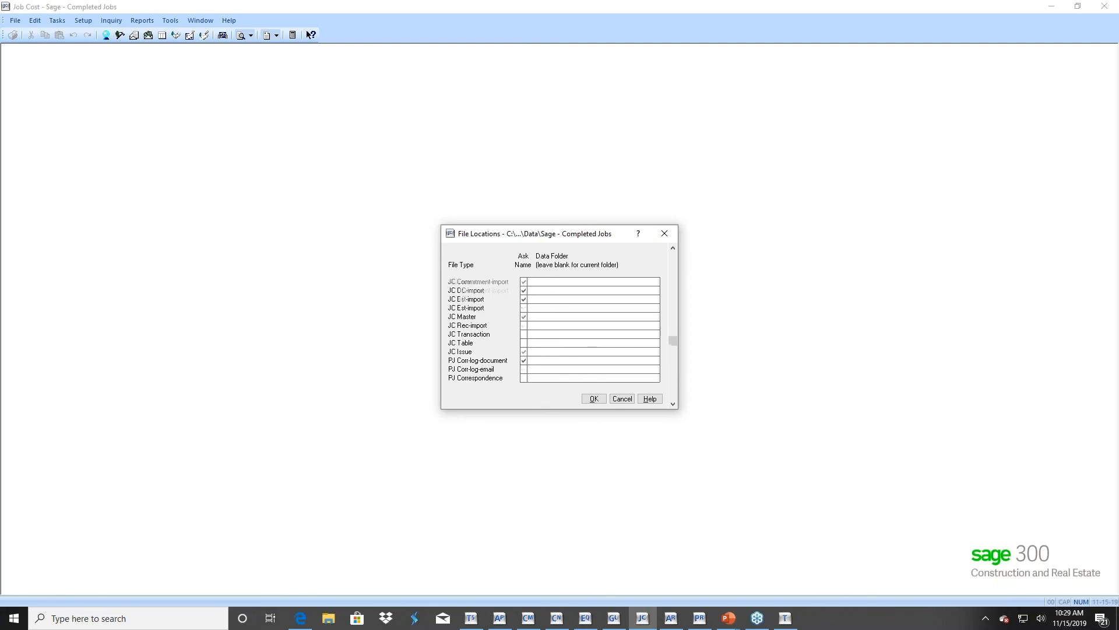
{"action": "key", "text": "Down"}
{"action": "key", "text": "Down"}
{"action": "key", "text": "Down"}
{"action": "key", "text": "Down"}
{"action": "key", "text": "Down"}
{"action": "key", "text": "Down"}
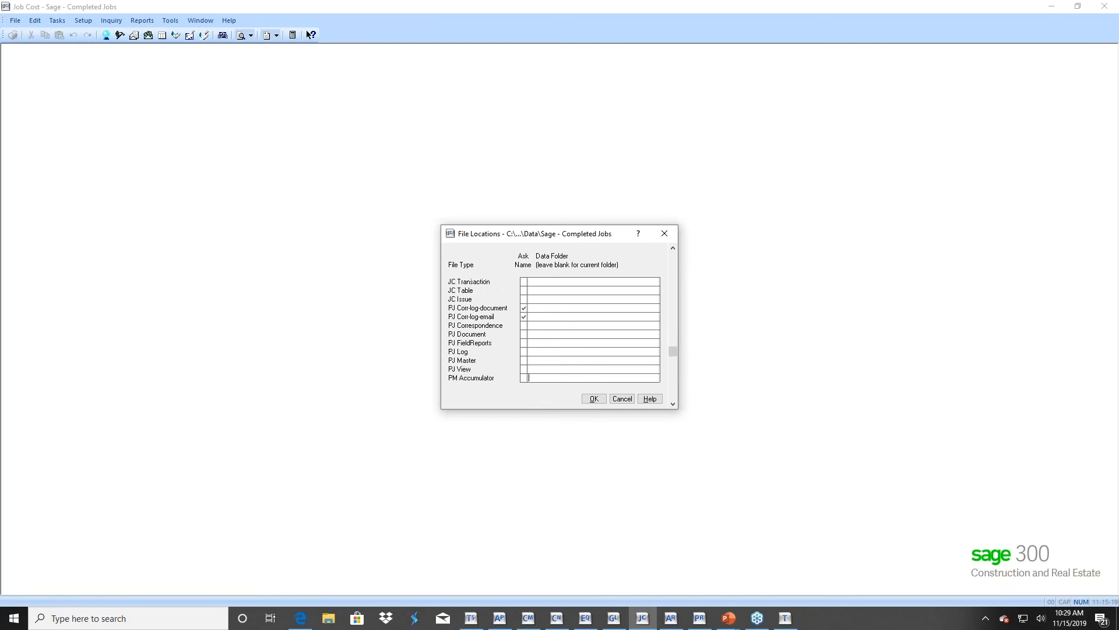
{"action": "key", "text": "Down"}
{"action": "key", "text": "Down"}
{"action": "key", "text": "Down"}
{"action": "key", "text": "Down"}
{"action": "key", "text": "Down"}
{"action": "key", "text": "Down"}
{"action": "key", "text": "Down"}
{"action": "key", "text": "Down"}
{"action": "key", "text": "Down"}
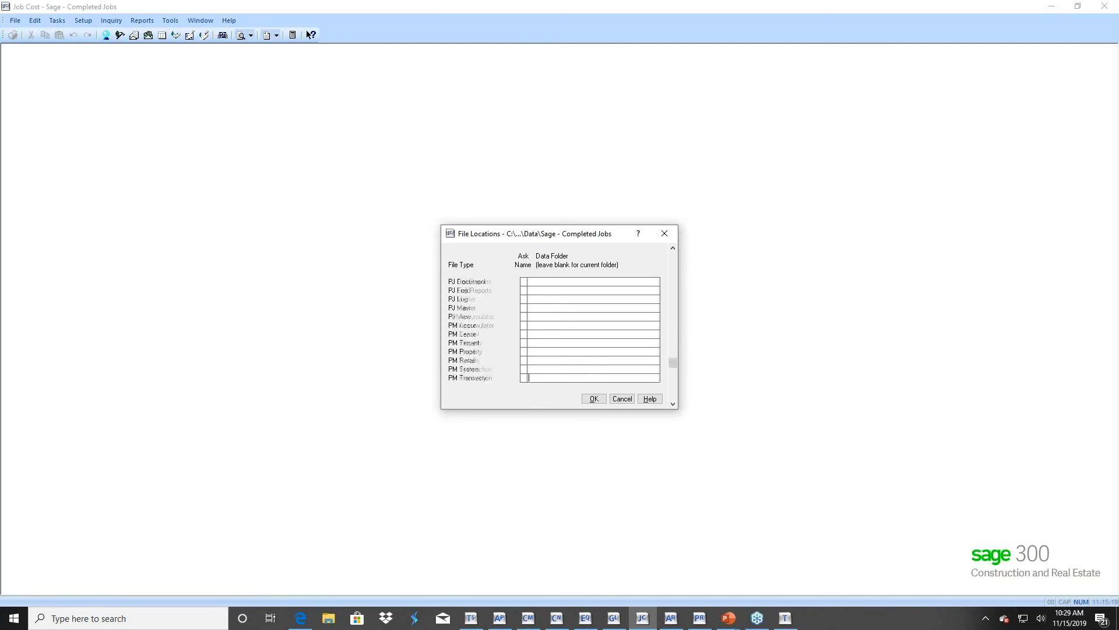
Set the data folder for PR Master, PR System and PR Tax to c:\programdata\sage\timberline office\data\construction sample data
{"action": "key", "text": "Down"}
{"action": "key", "text": "Down"}
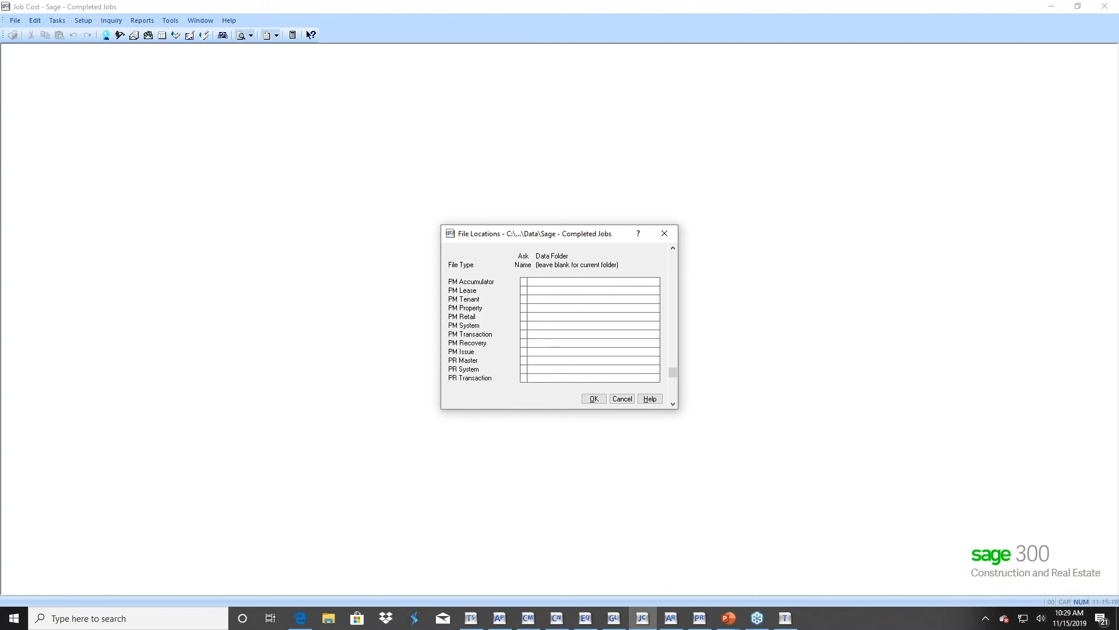
{"action": "type", "text": "timberline office\\data\\construction sample data"}
{"action": "key", "text": "Down"}
{"action": "key", "text": "ctrl+v"}
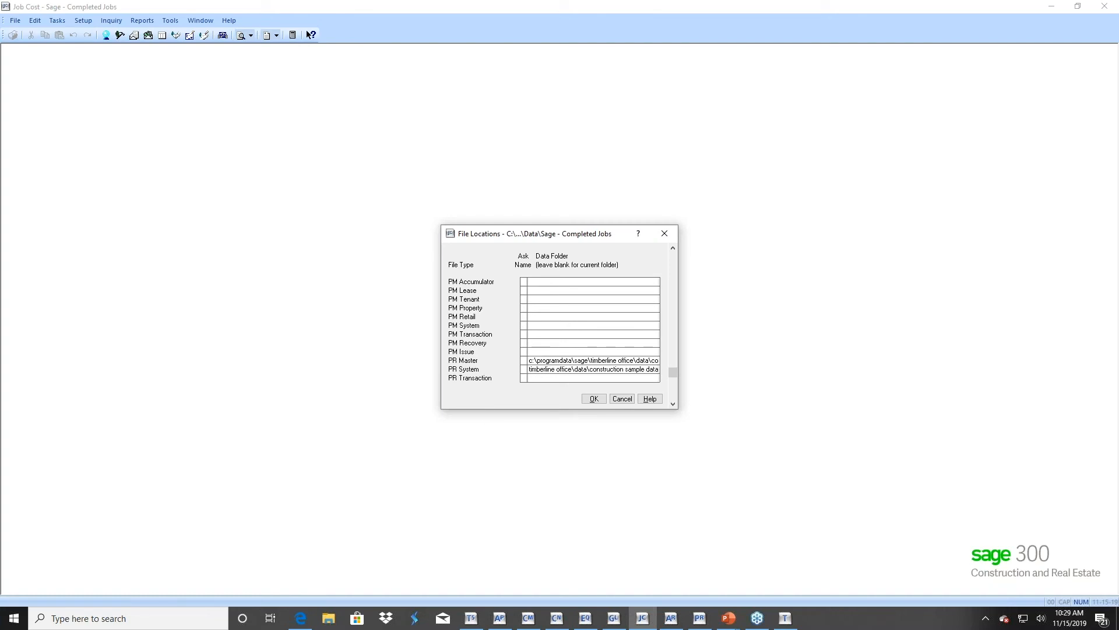
{"action": "key", "text": "Down"}
{"action": "key", "text": "Down"}
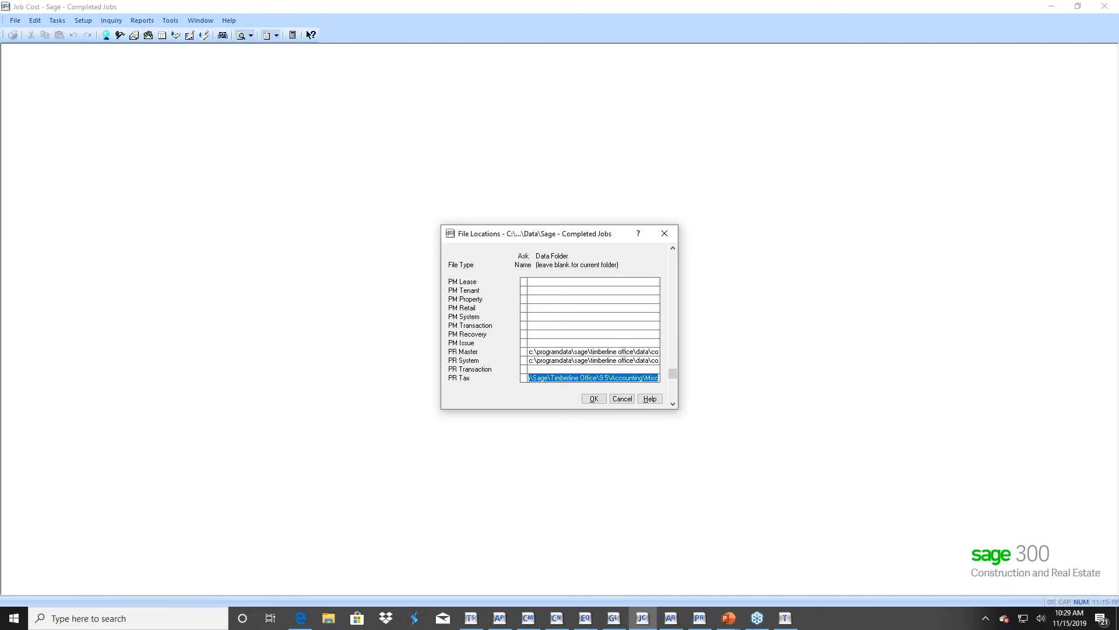
{"action": "key", "text": "ctrl+v"}
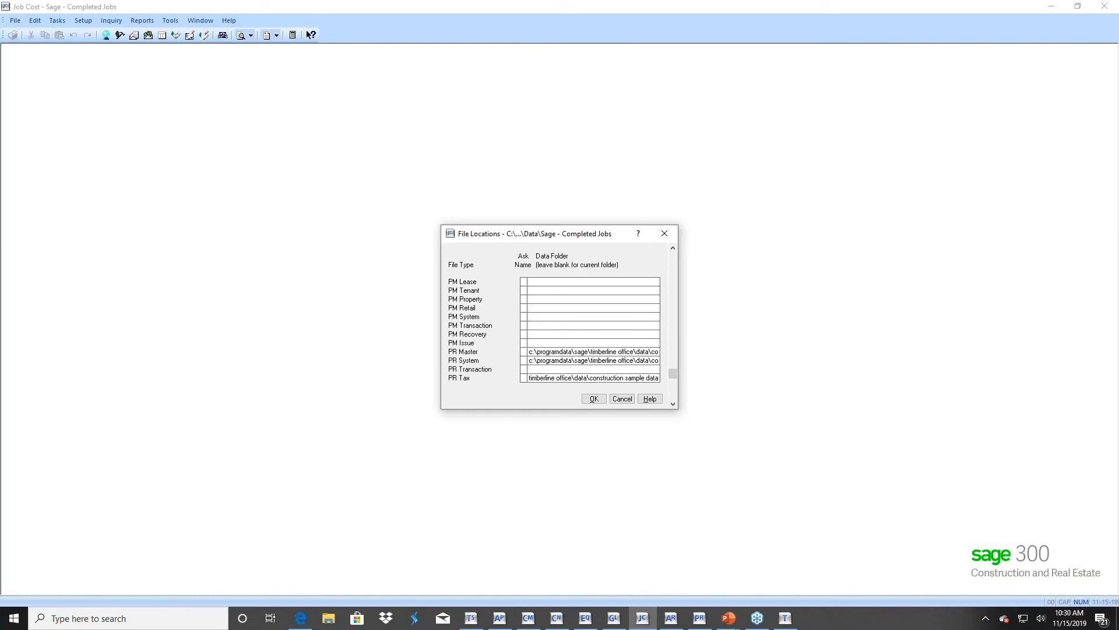
Set the TX Master data folder to the same construction sample data path and save the file locations
{"action": "key", "text": "Down"}
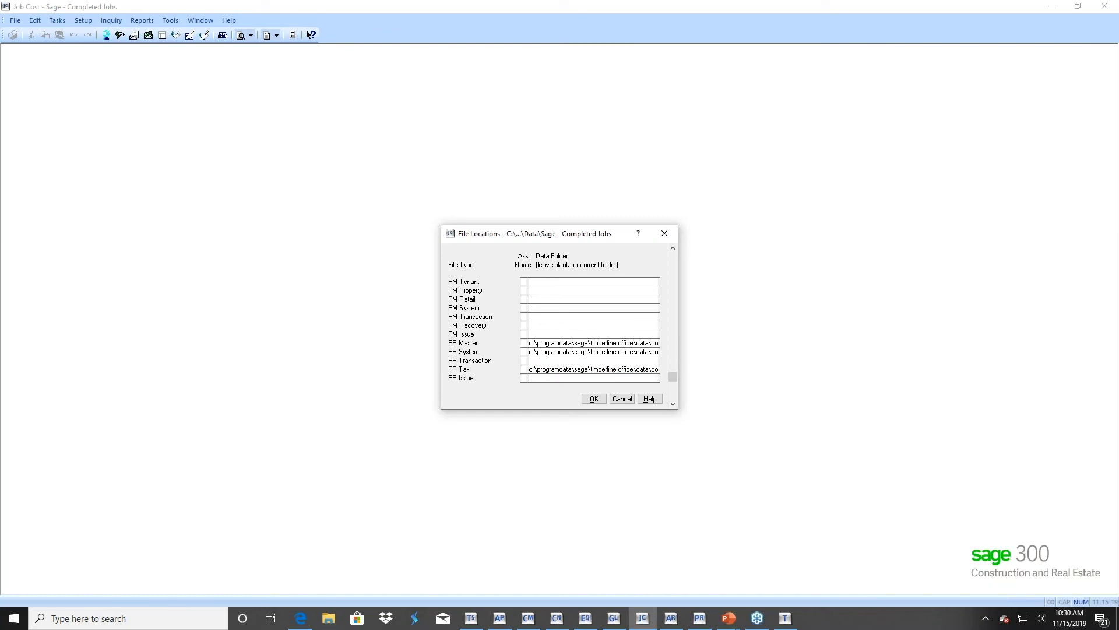
{"action": "key", "text": "Down"}
{"action": "key", "text": "Down"}
{"action": "key", "text": "Down"}
{"action": "key", "text": "Down"}
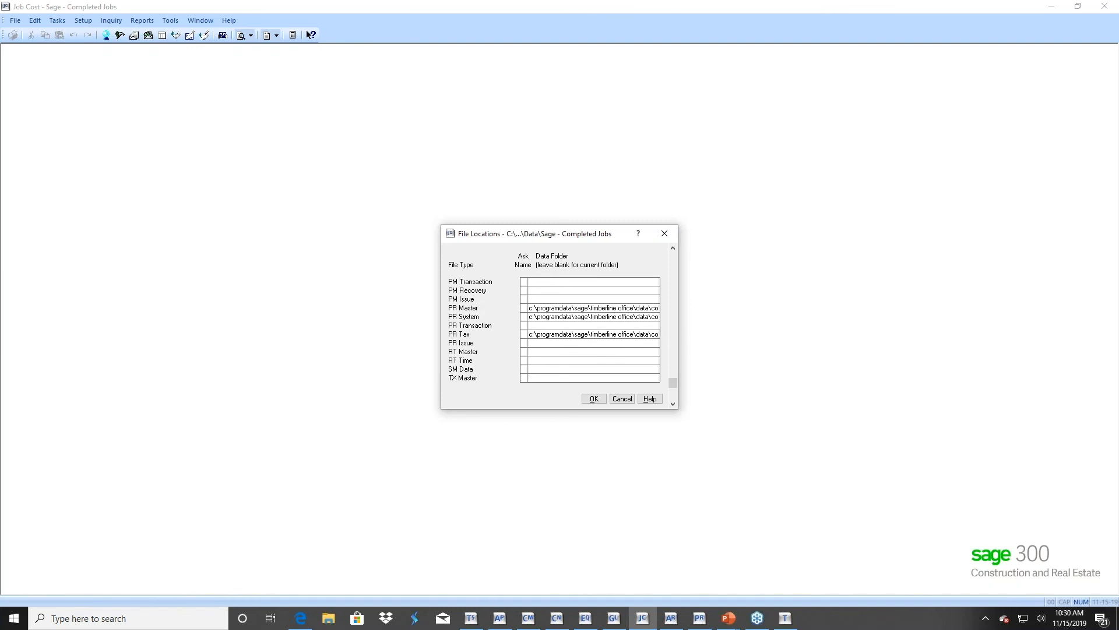
{"action": "key", "text": "ctrl+v"}
{"action": "key", "text": "Return"}
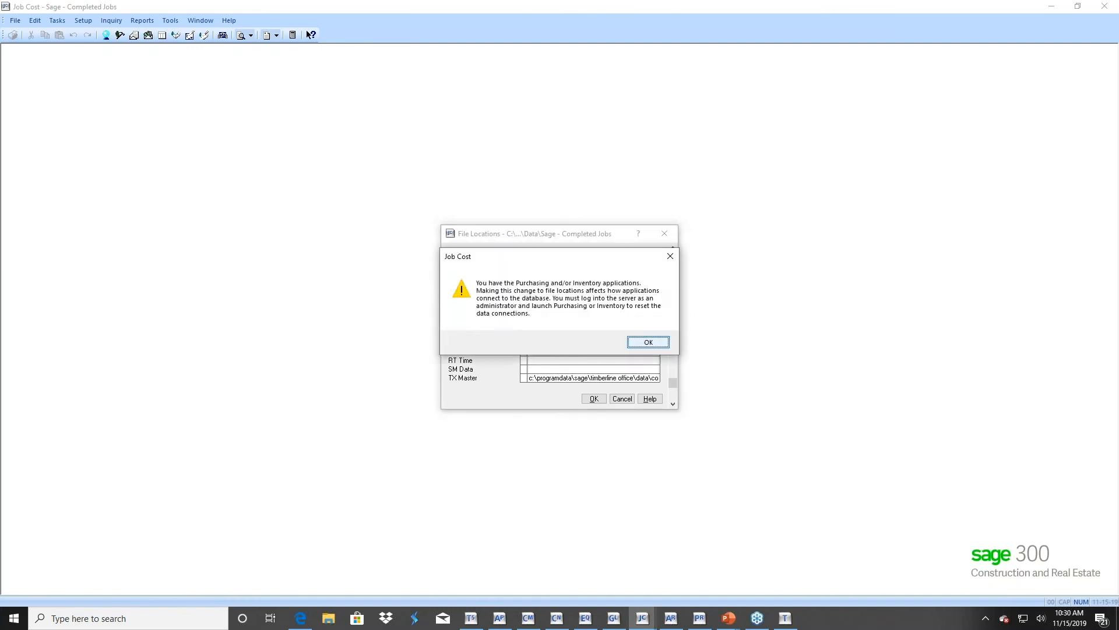
{"action": "key", "text": "Return"}
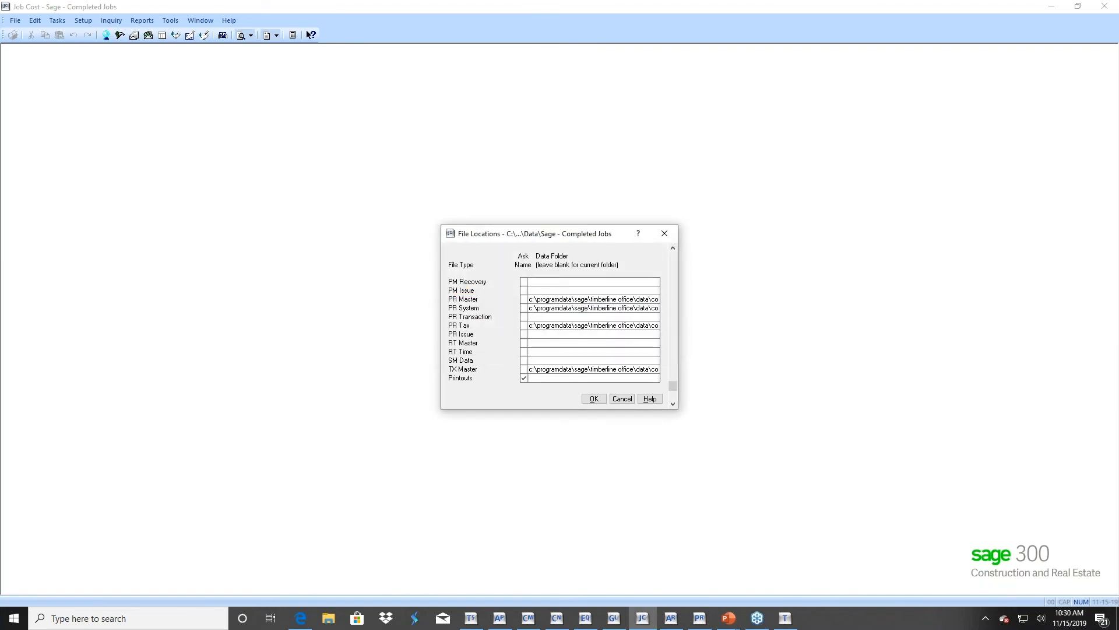
{"action": "left_click", "coordinate": [594, 399]}
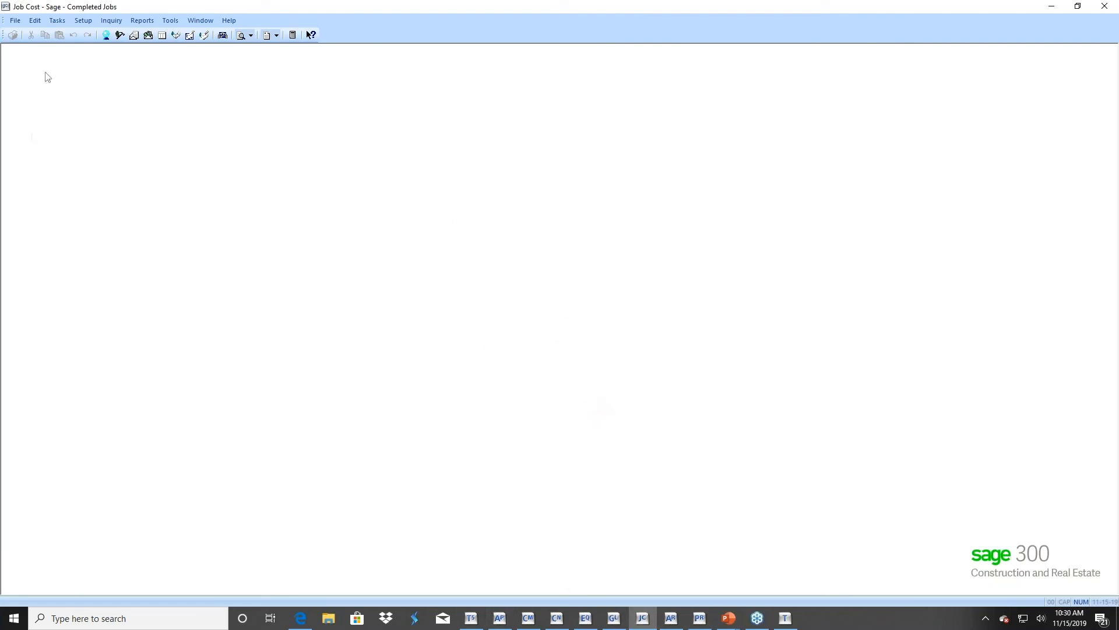
Open the Timberline Construction company in Job Cost
{"action": "left_click", "coordinate": [11, 24]}
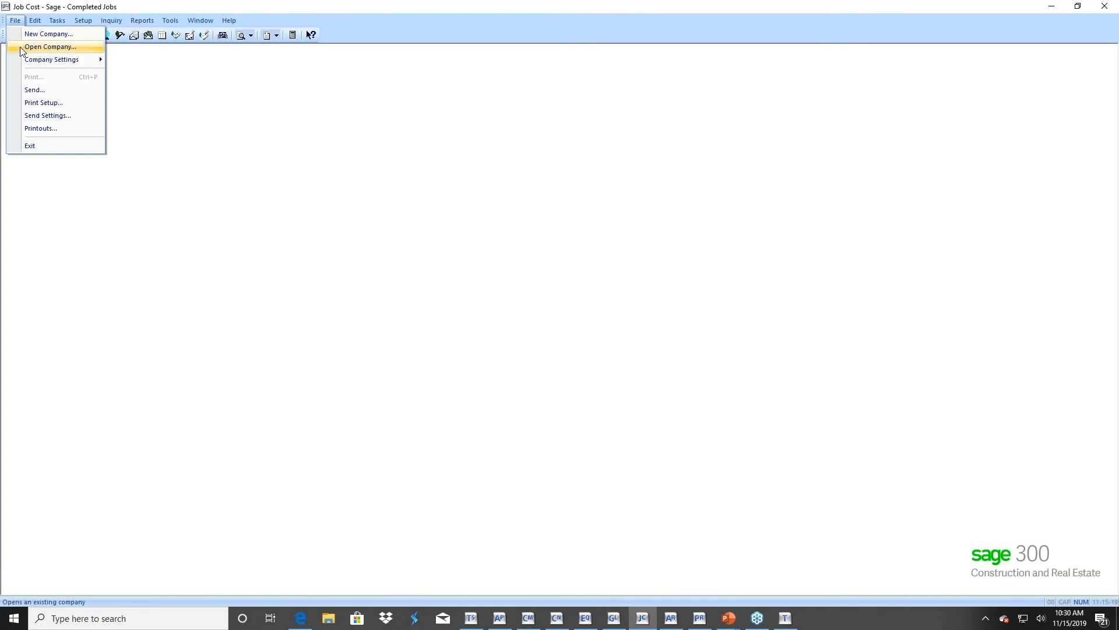
{"action": "left_click", "coordinate": [35, 46]}
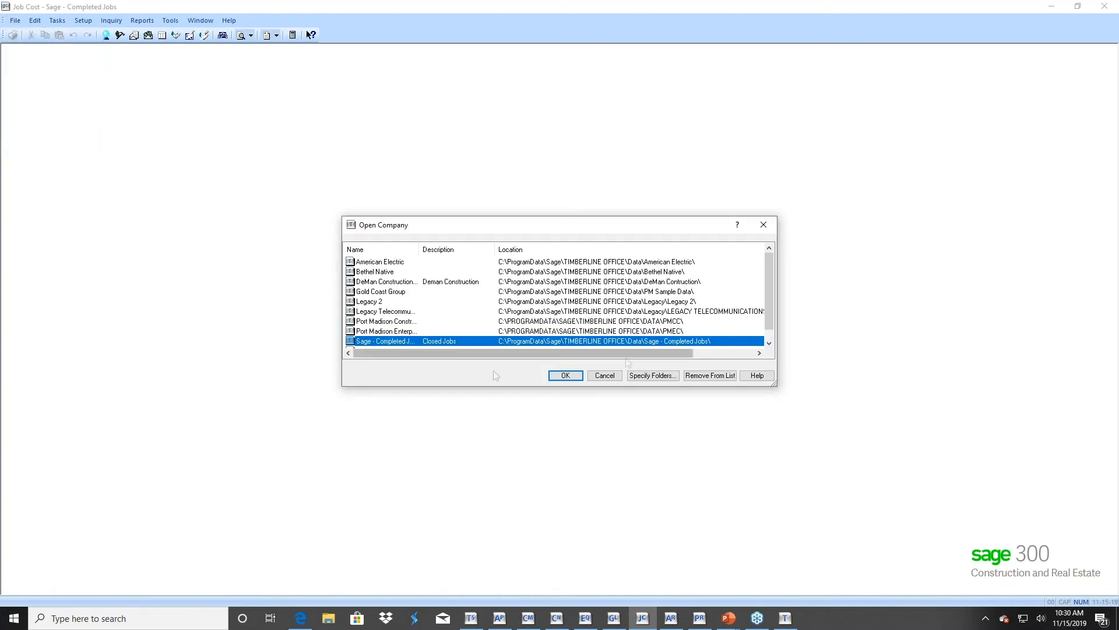
{"action": "left_click_drag", "start_coordinate": [491, 388], "coordinate": [491, 426]}
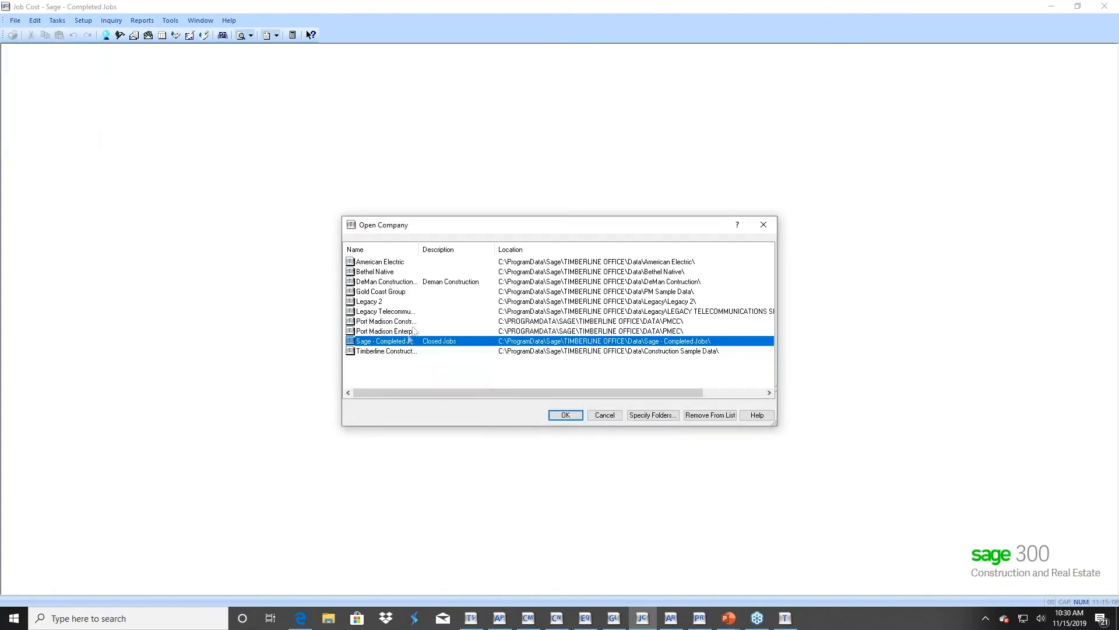
{"action": "left_click", "coordinate": [402, 351]}
{"action": "double_click", "coordinate": [402, 352]}
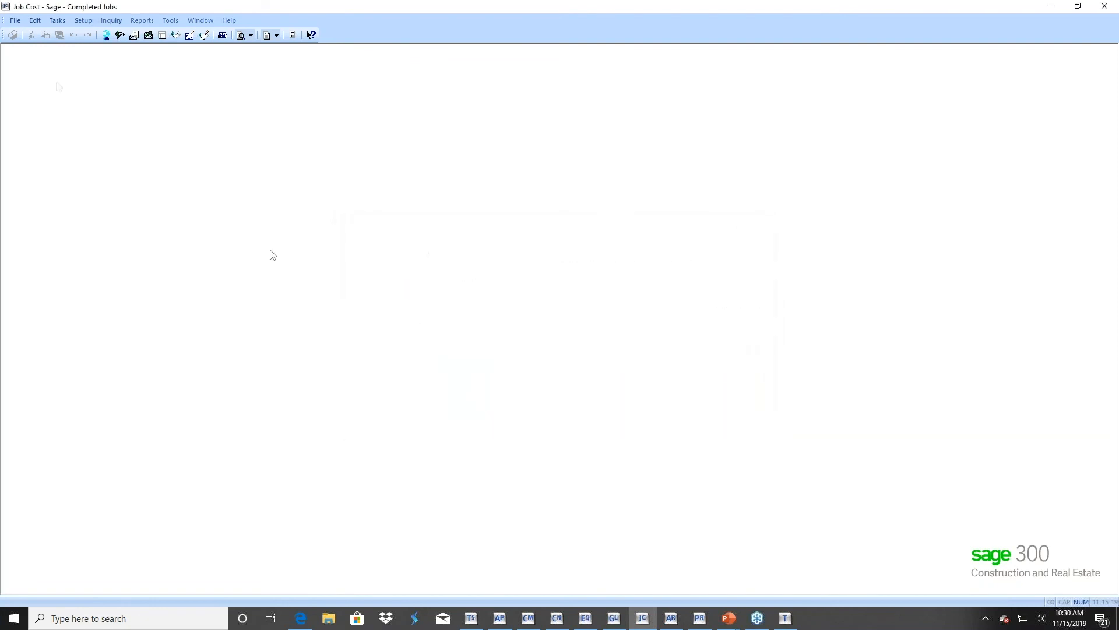
In Job Setup, try setting job 03-001's status to Closed and advance to the next job without saving
{"action": "left_click", "coordinate": [85, 21]}
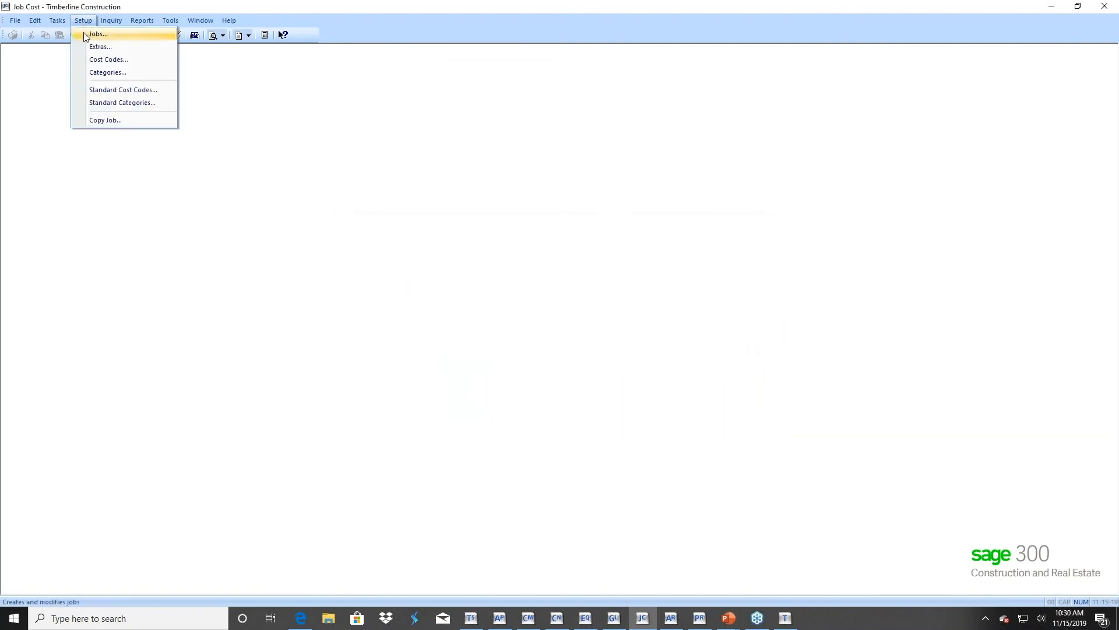
{"action": "left_click", "coordinate": [88, 36]}
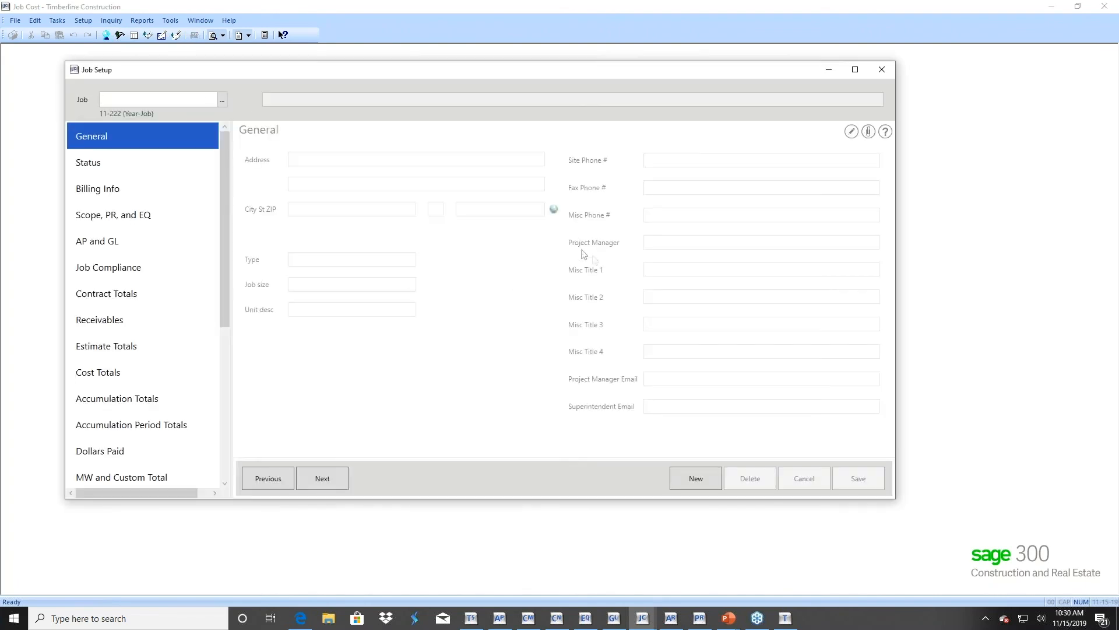
{"action": "left_click", "coordinate": [321, 477]}
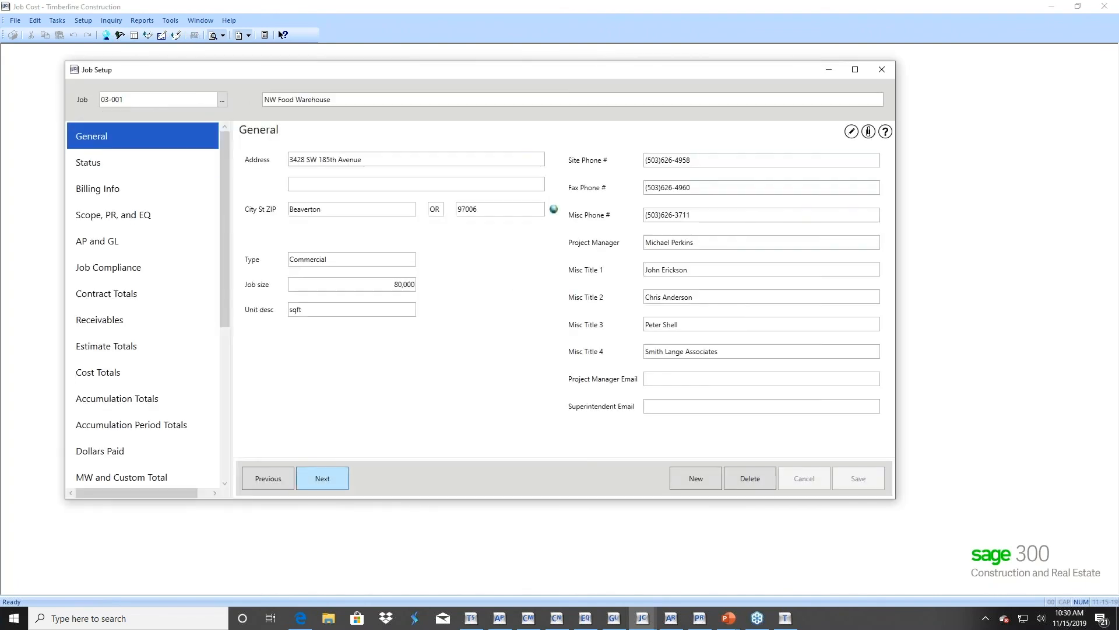
{"action": "left_click", "coordinate": [85, 161]}
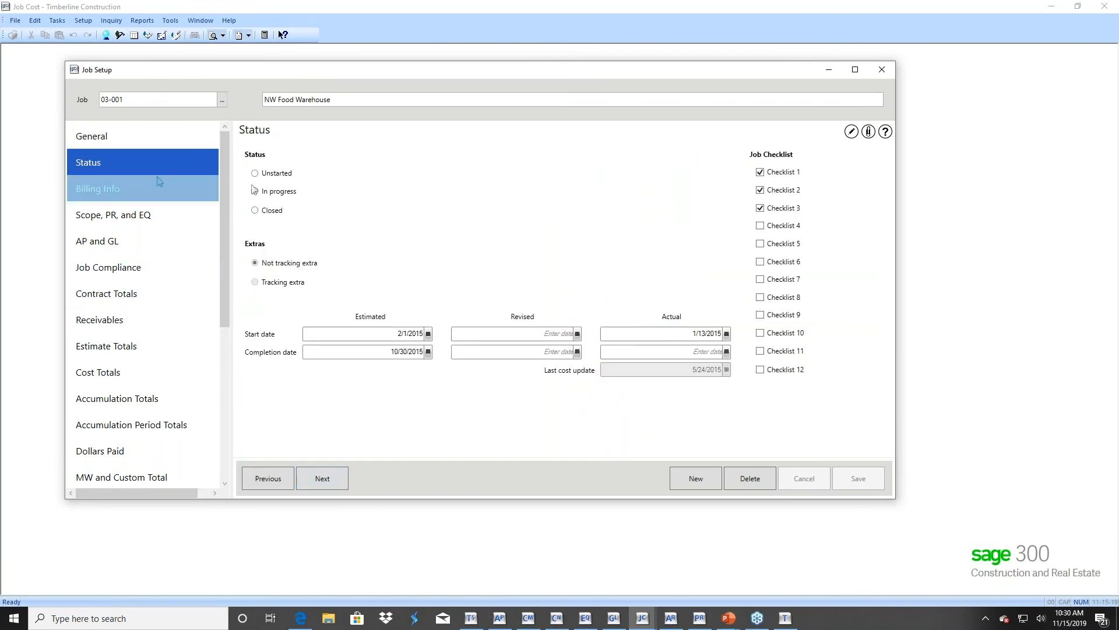
{"action": "left_click", "coordinate": [273, 211]}
{"action": "left_click", "coordinate": [323, 479]}
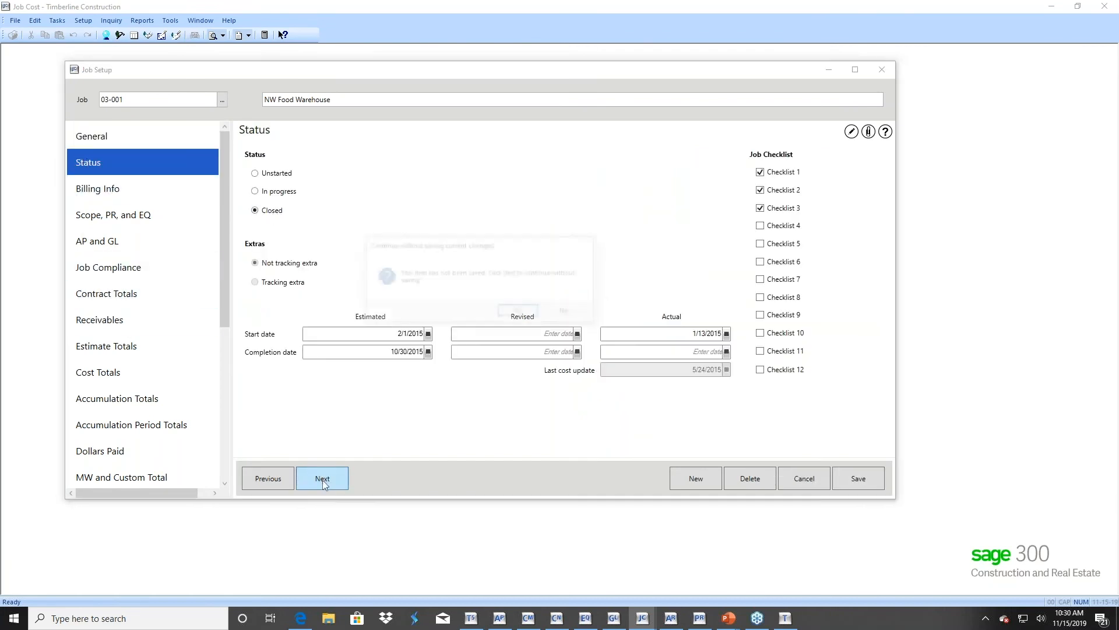
{"action": "left_click", "coordinate": [519, 312]}
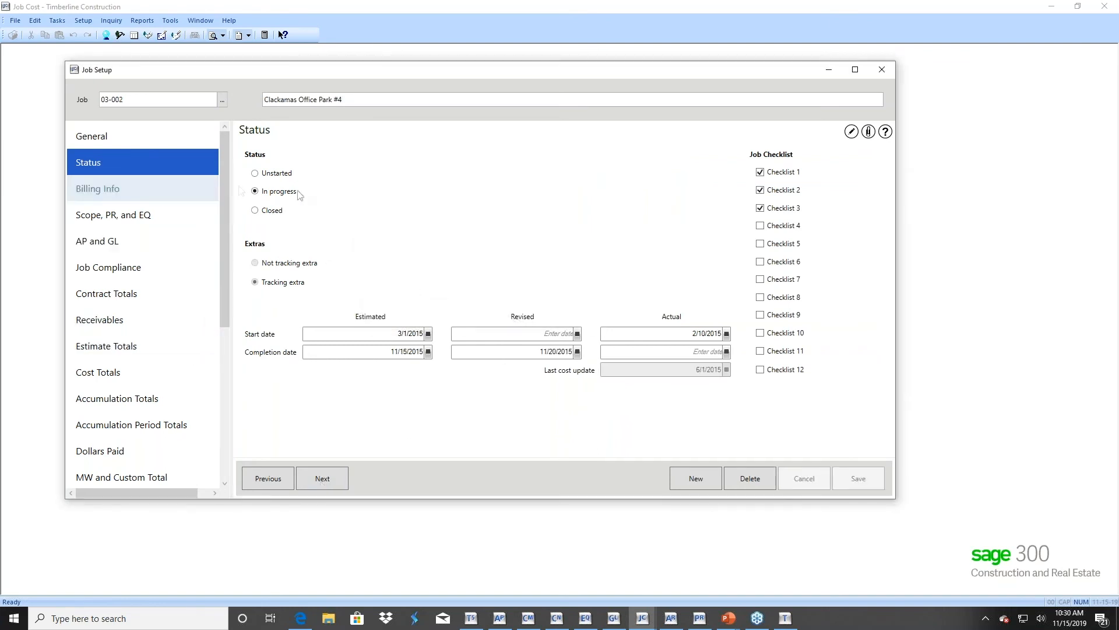
Set the status of job 03-002, Clackamas Office Park #4, to Closed and save the job
{"action": "left_click", "coordinate": [269, 212]}
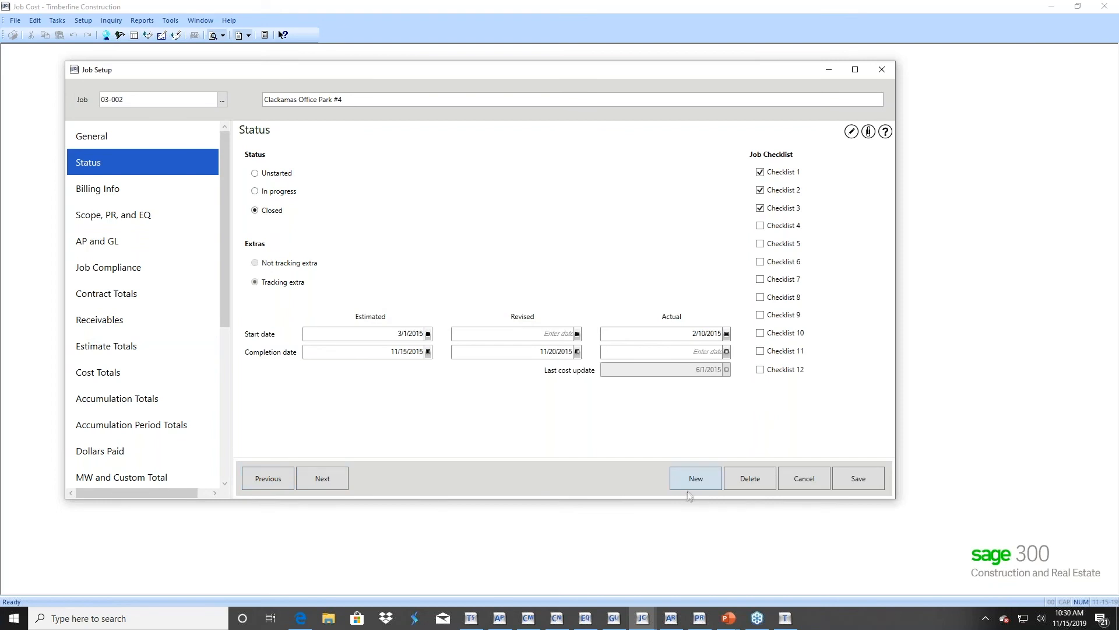
{"action": "left_click", "coordinate": [865, 477]}
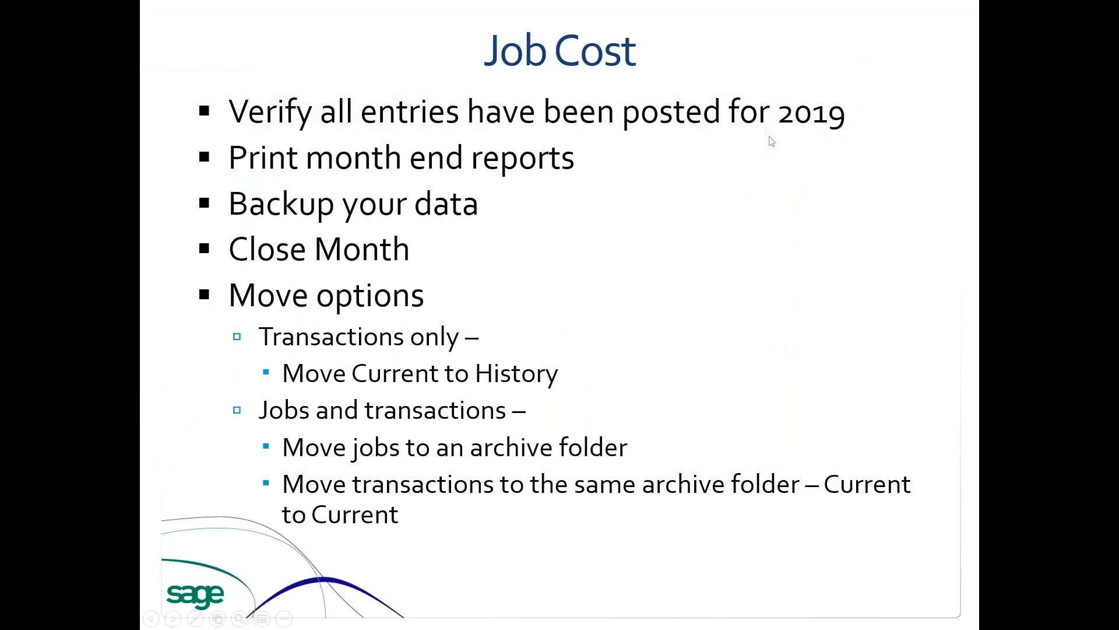
Switch from the slide show back to Job Cost and start a Current to Current transaction move
{"action": "key", "text": "alt+Tab"}
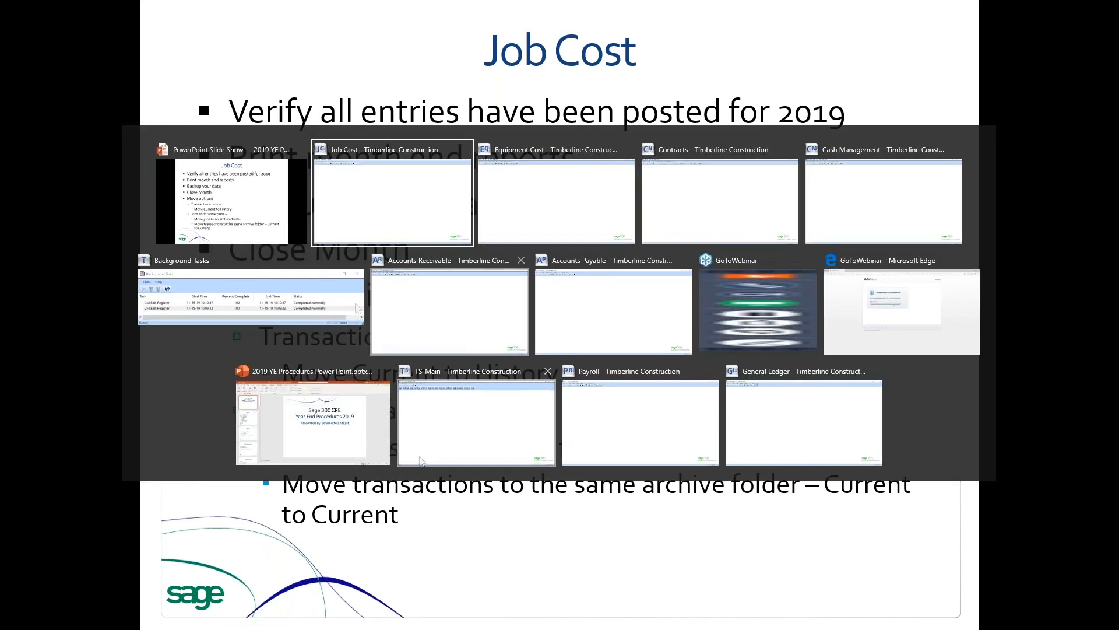
{"action": "left_click", "coordinate": [394, 196]}
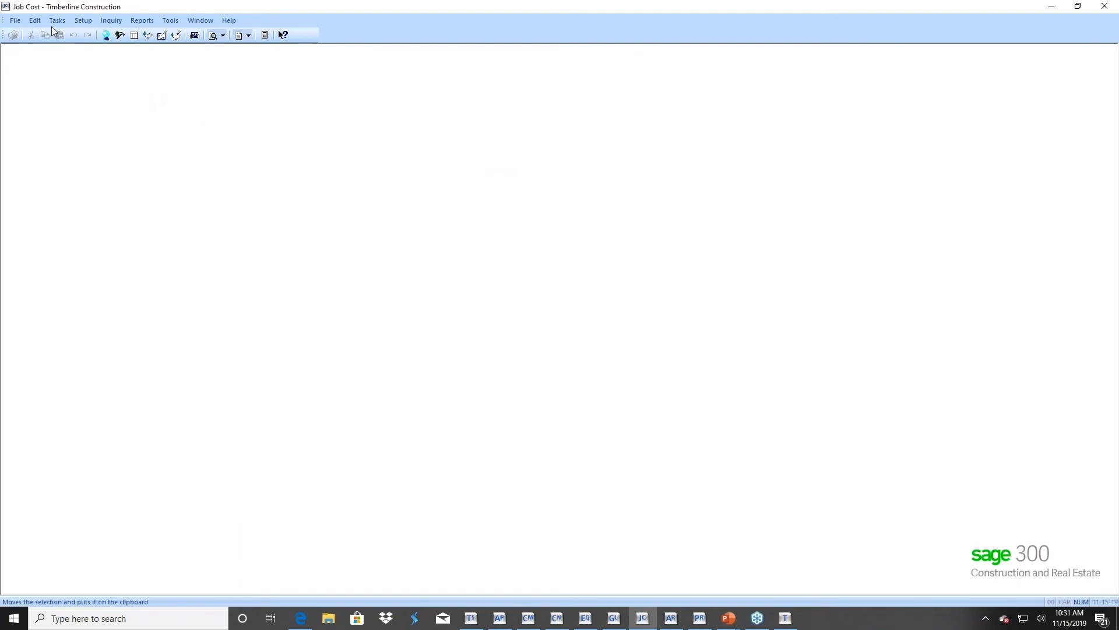
{"action": "left_click", "coordinate": [171, 21]}
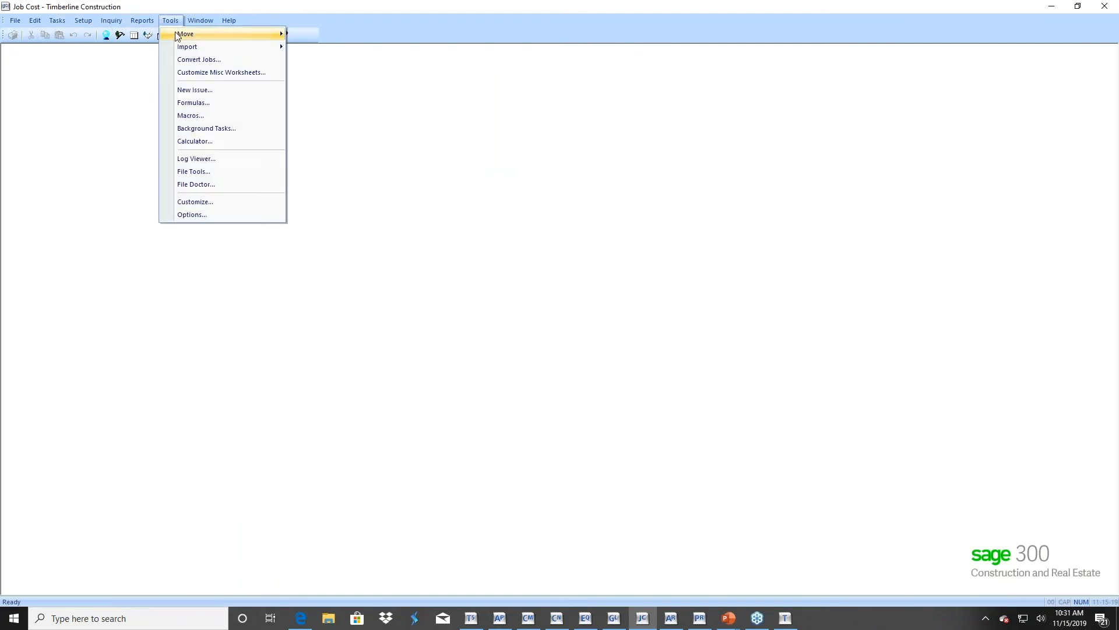
{"action": "mouse_move", "coordinate": [177, 36]}
{"action": "mouse_move", "coordinate": [316, 68]}
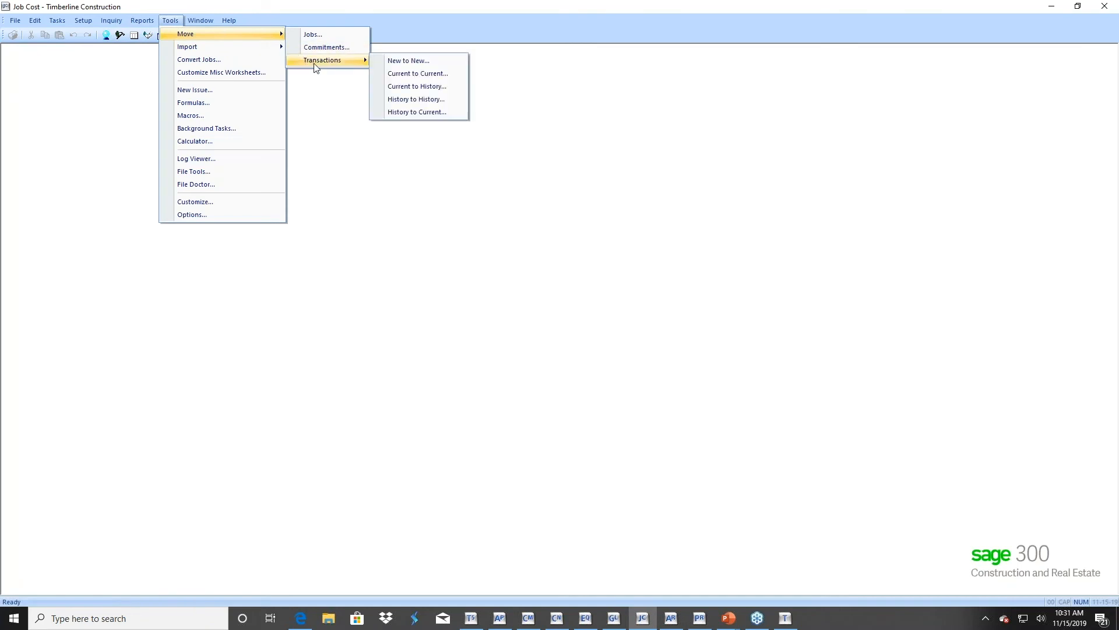
{"action": "left_click", "coordinate": [418, 75]}
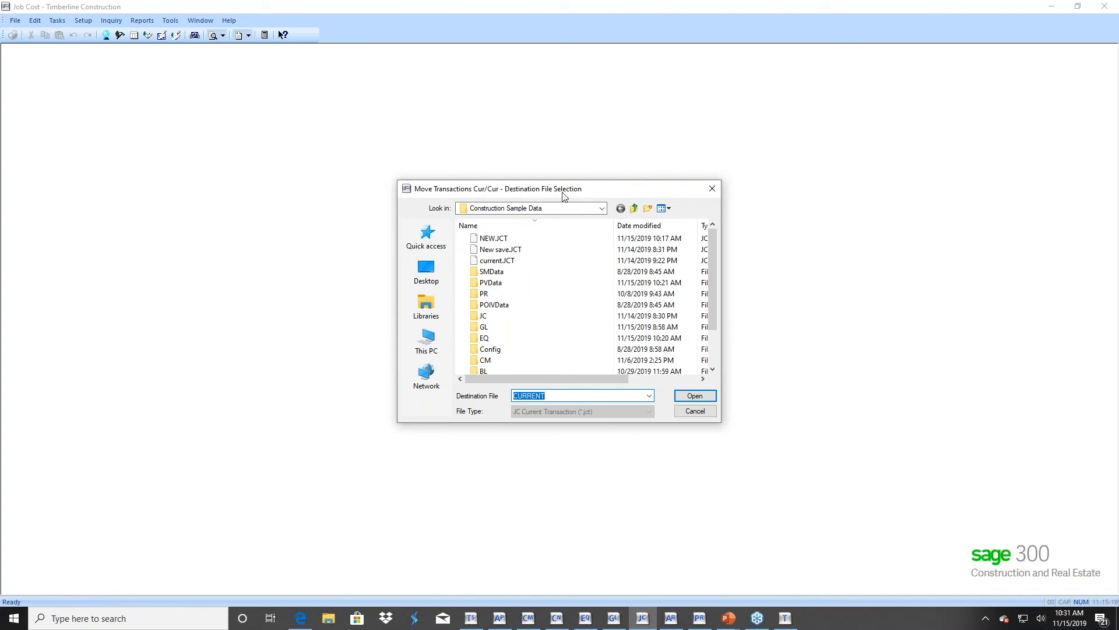
Choose the Sage - Completed Jobs data folder as the move destination and create the CURRENT transaction file there
{"action": "left_click", "coordinate": [604, 209]}
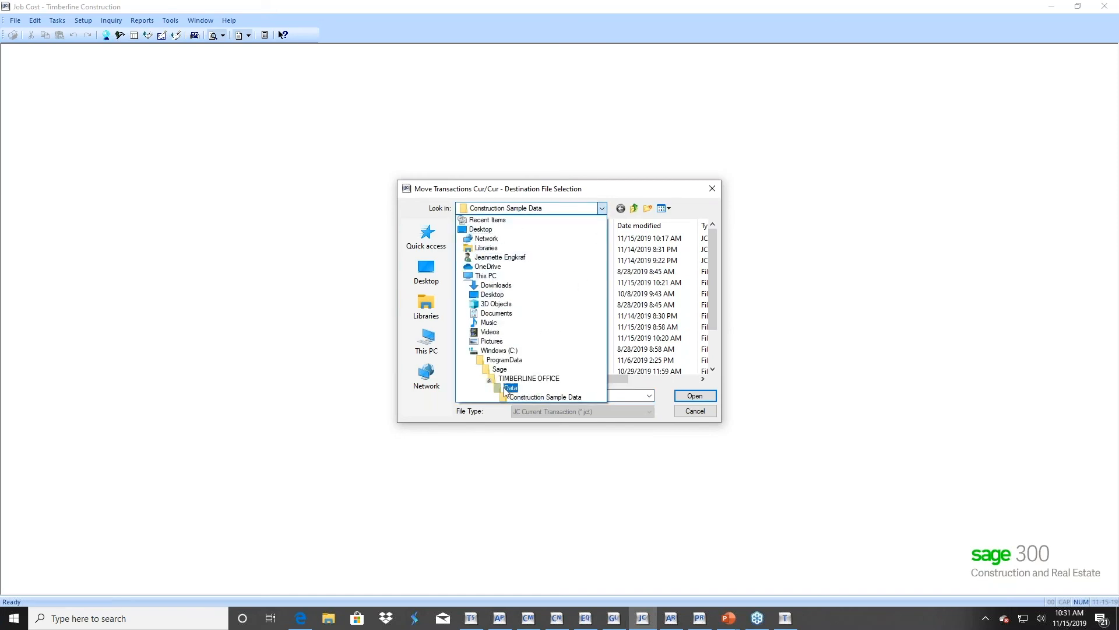
{"action": "left_click", "coordinate": [505, 386]}
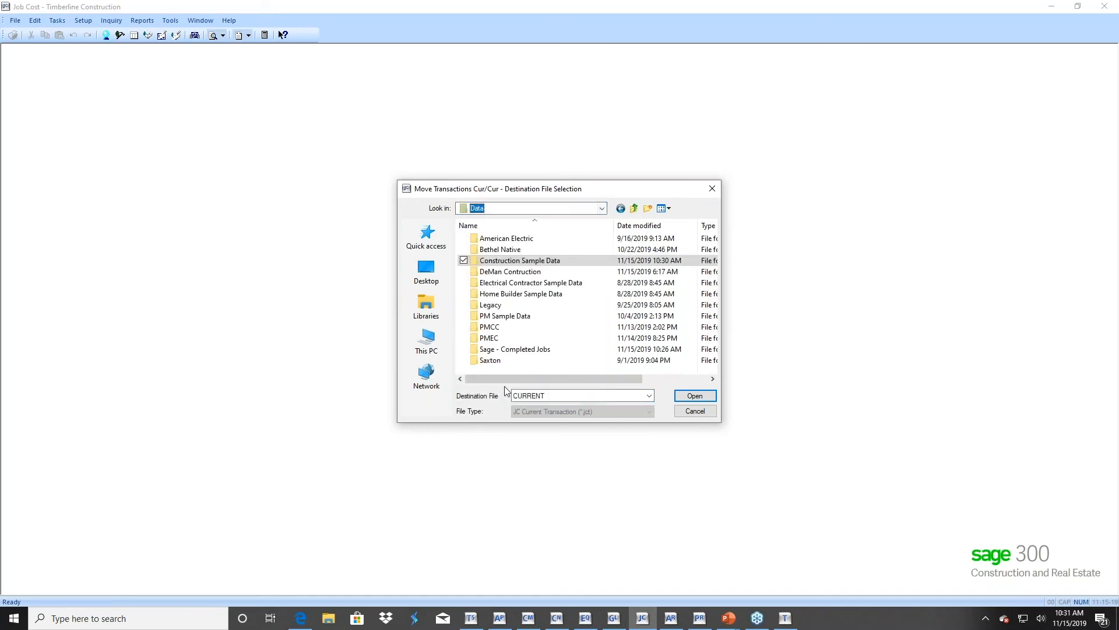
{"action": "left_click", "coordinate": [518, 351]}
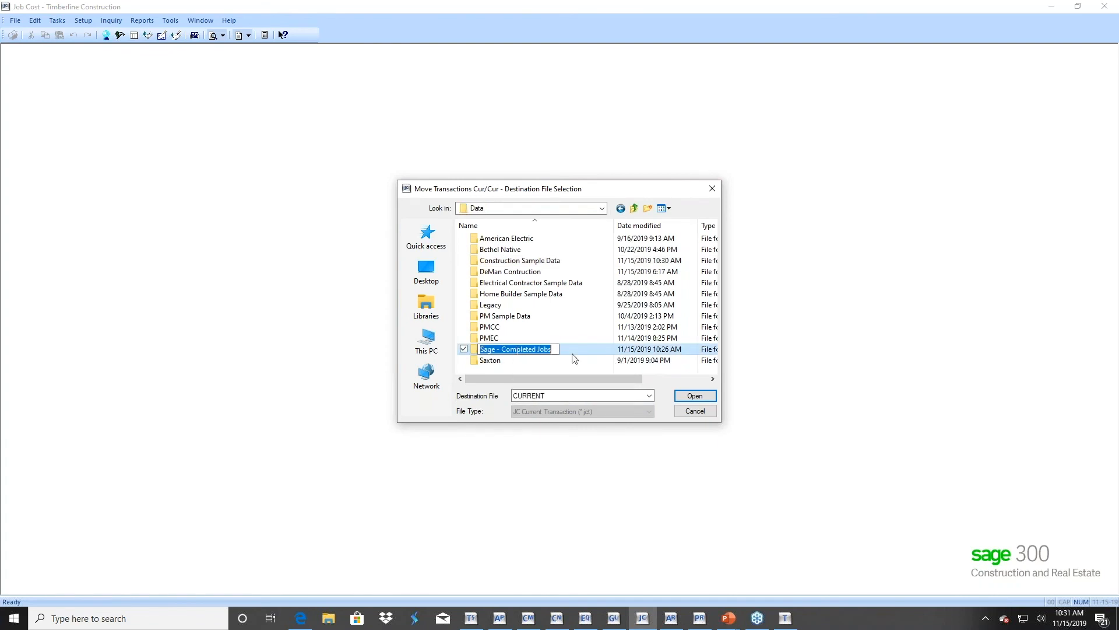
{"action": "left_click", "coordinate": [517, 350]}
{"action": "left_click", "coordinate": [481, 348]}
{"action": "left_click", "coordinate": [472, 352]}
{"action": "double_click", "coordinate": [473, 349]}
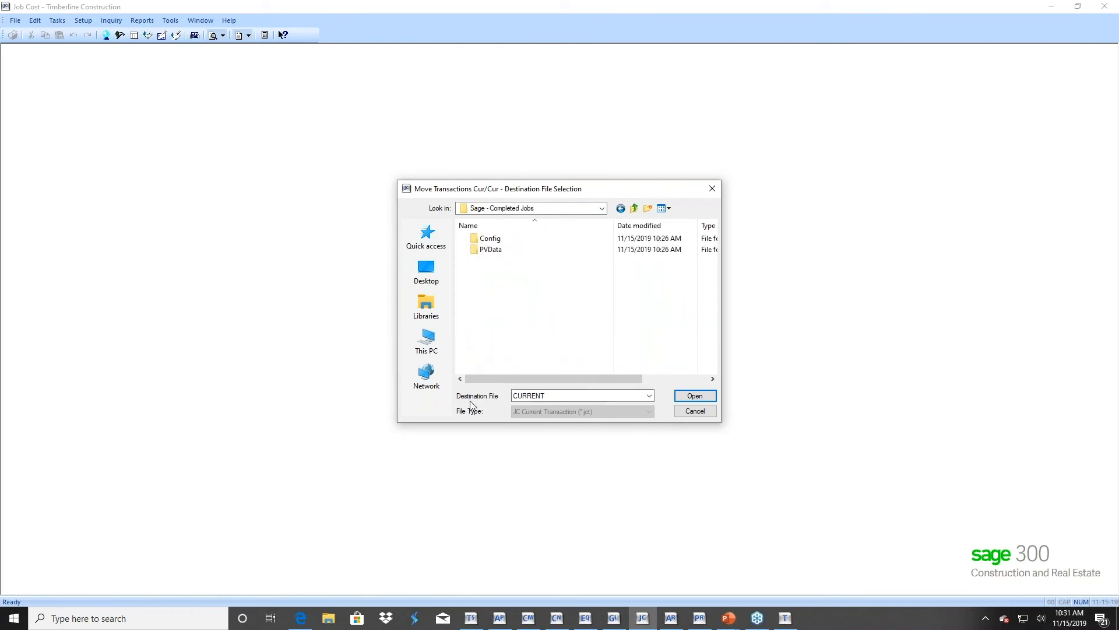
{"action": "left_click", "coordinate": [696, 396]}
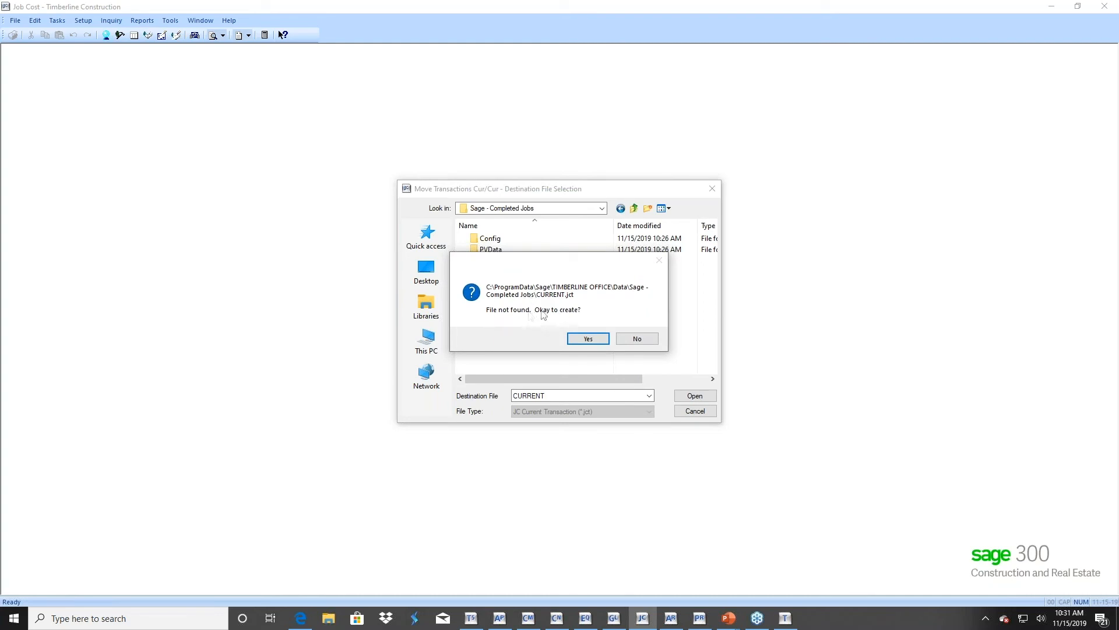
{"action": "left_click", "coordinate": [590, 341]}
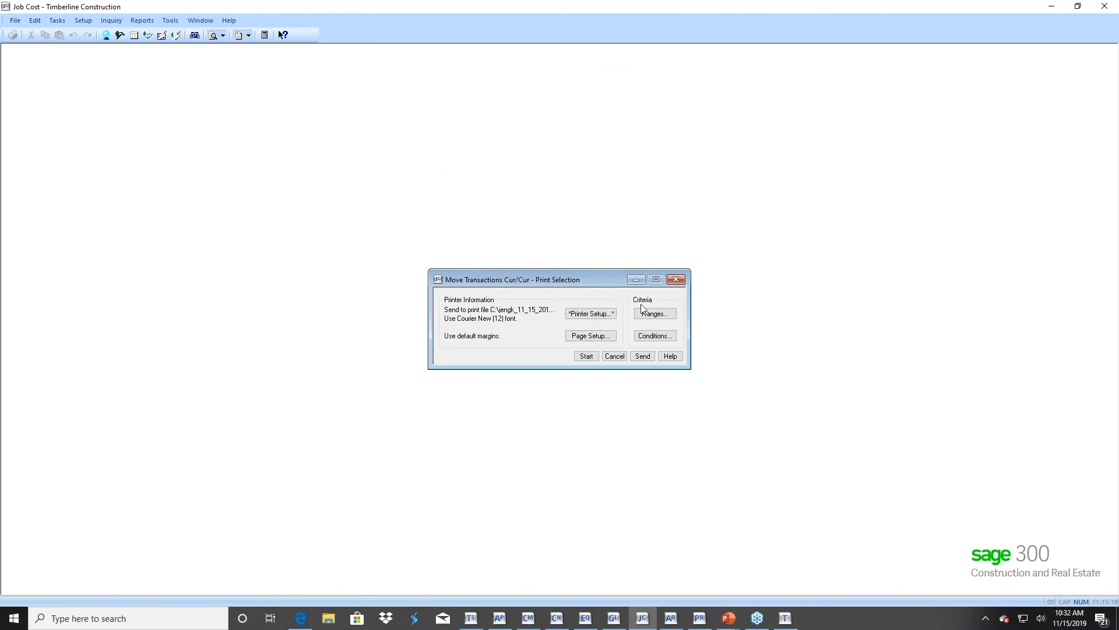
Run the transaction move with the condition that the job's Status equals Closed, and check the run in Background Tasks
{"action": "left_click", "coordinate": [654, 336]}
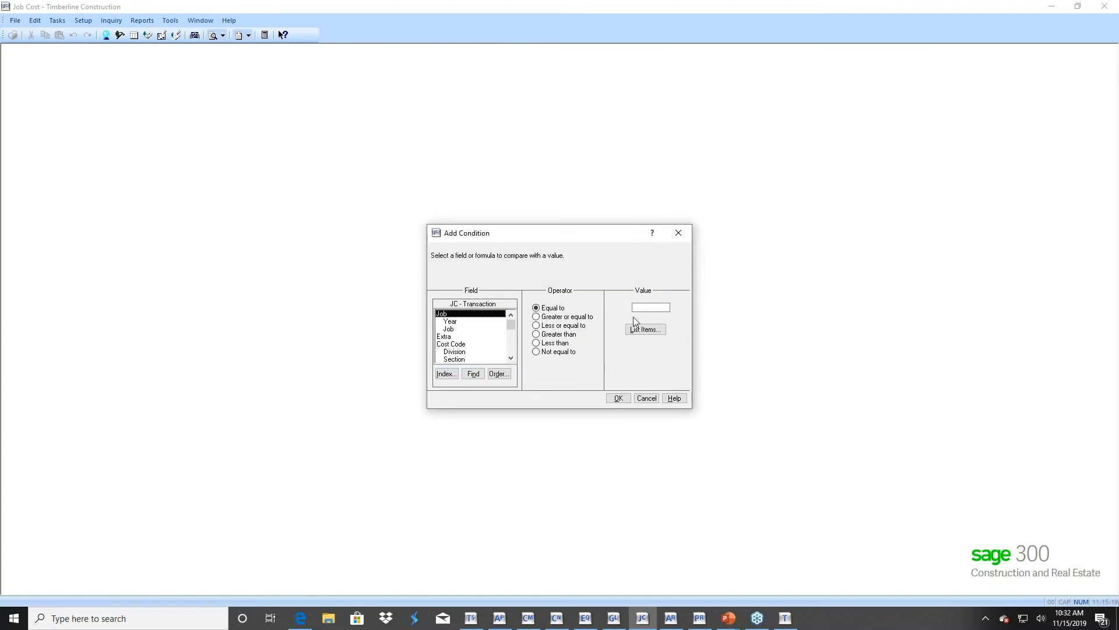
{"action": "left_click", "coordinate": [446, 374]}
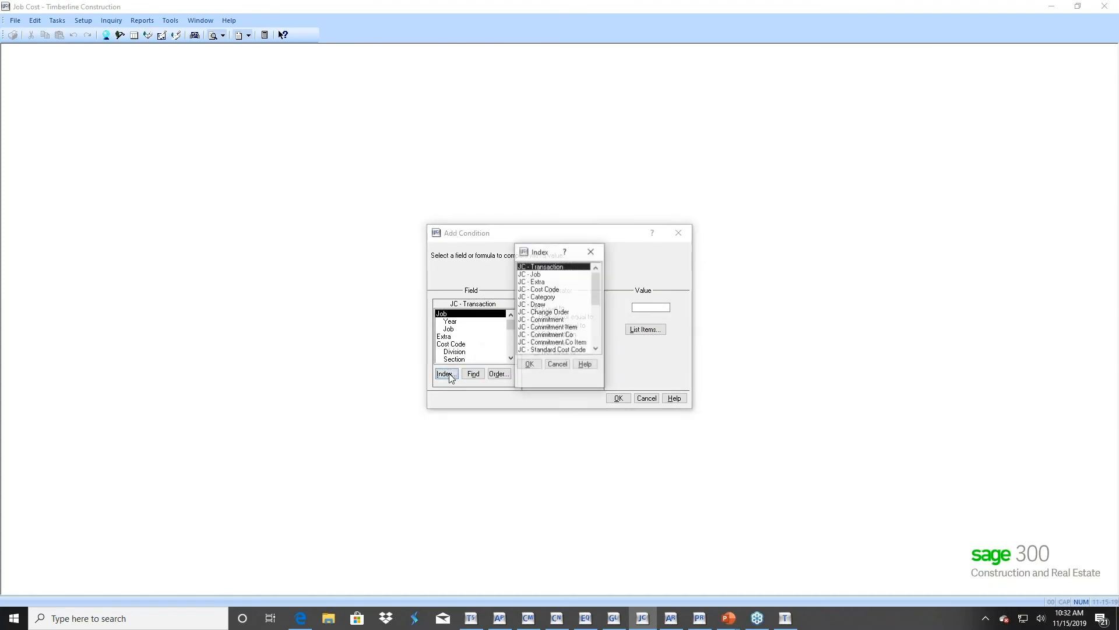
{"action": "left_click", "coordinate": [541, 275]}
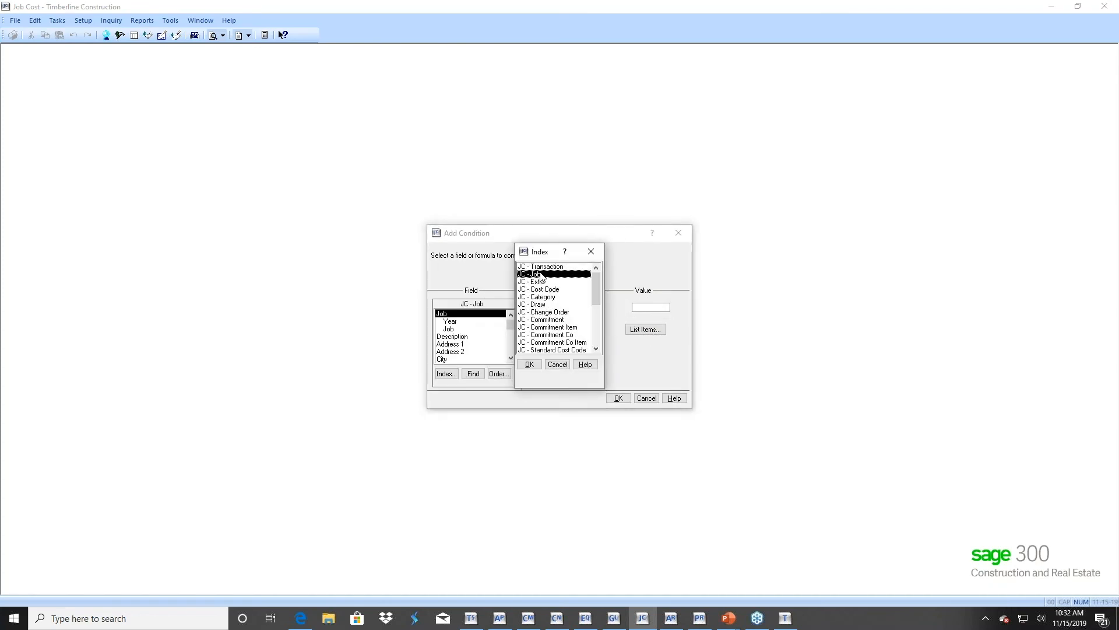
{"action": "left_click", "coordinate": [530, 365]}
{"action": "scroll", "coordinate": [511, 354], "scroll_direction": "down", "scroll_amount": 6}
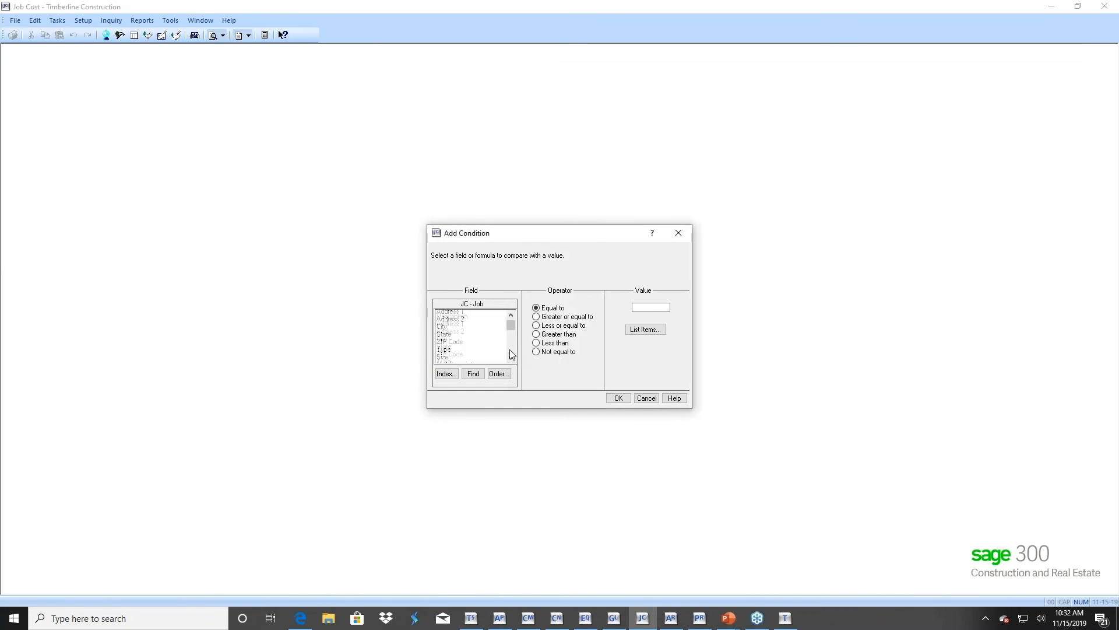
{"action": "scroll", "coordinate": [512, 354], "scroll_direction": "down", "scroll_amount": 6}
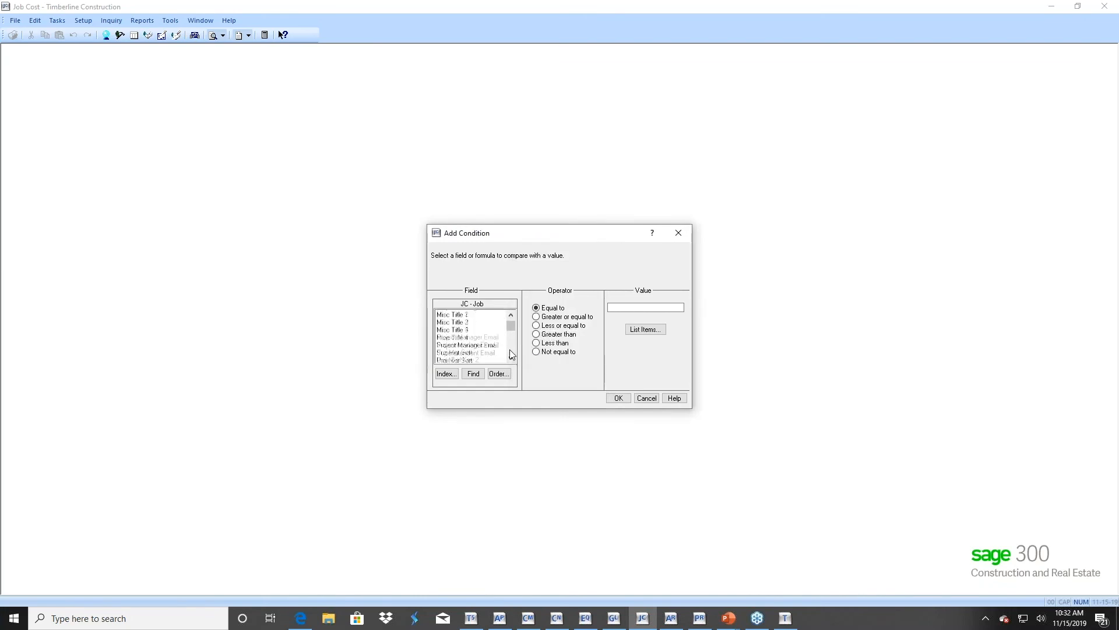
{"action": "scroll", "coordinate": [511, 354], "scroll_direction": "down", "scroll_amount": 2}
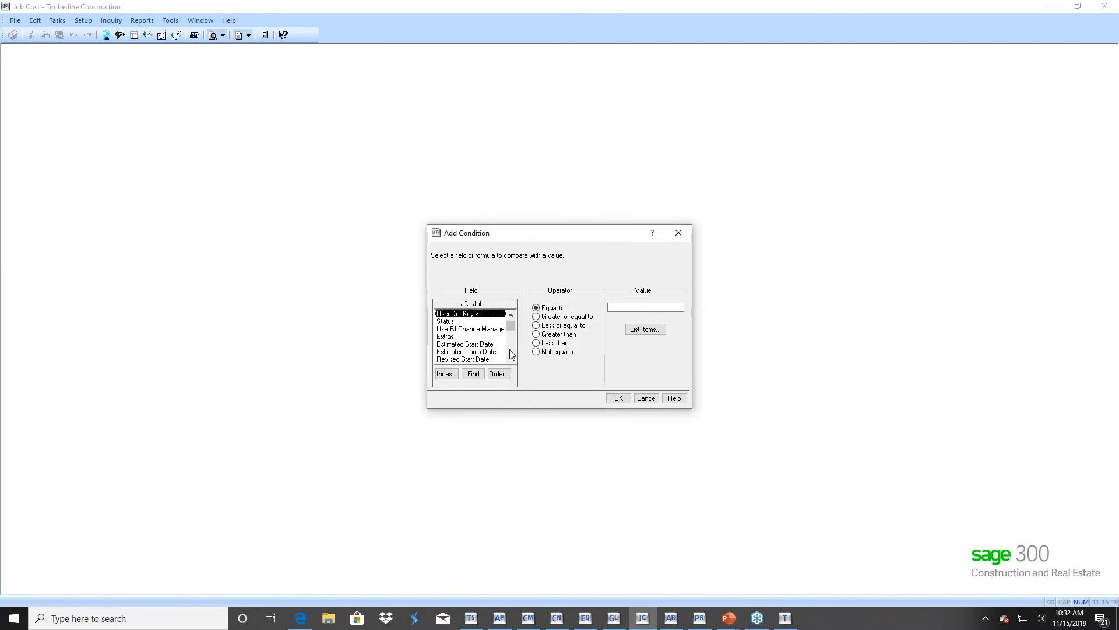
{"action": "left_click", "coordinate": [461, 321]}
{"action": "left_click", "coordinate": [627, 325]}
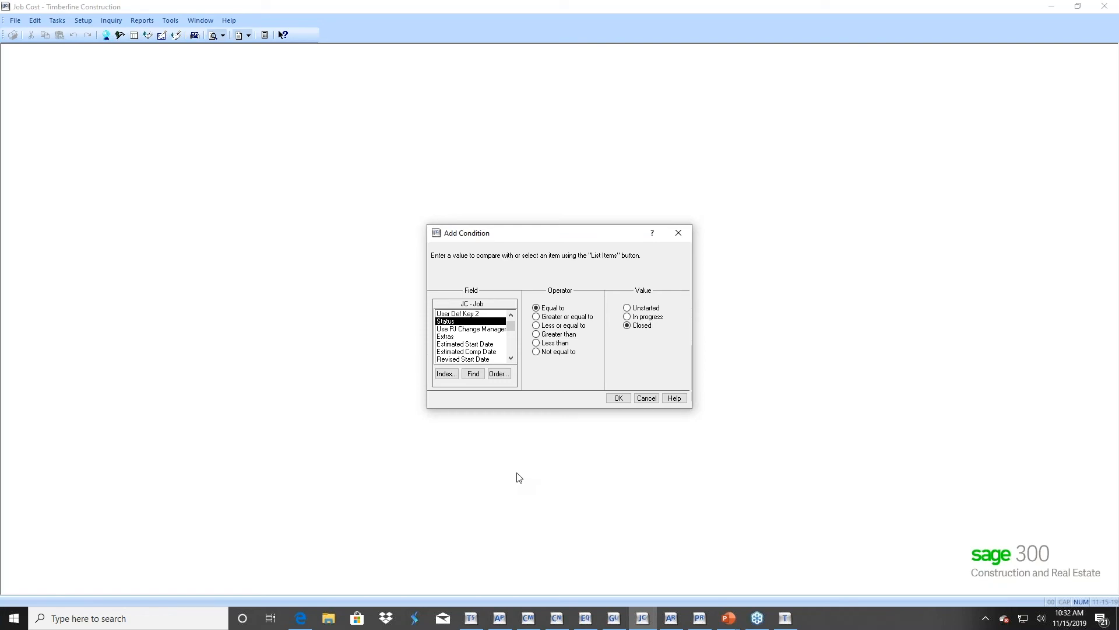
{"action": "left_click", "coordinate": [617, 398]}
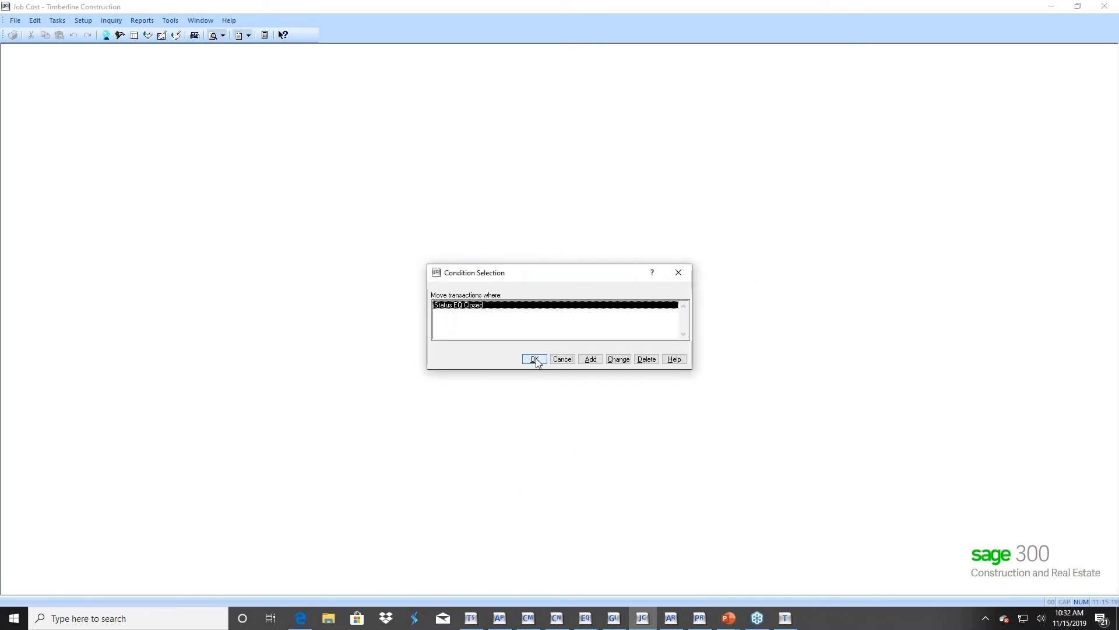
{"action": "left_click", "coordinate": [535, 359]}
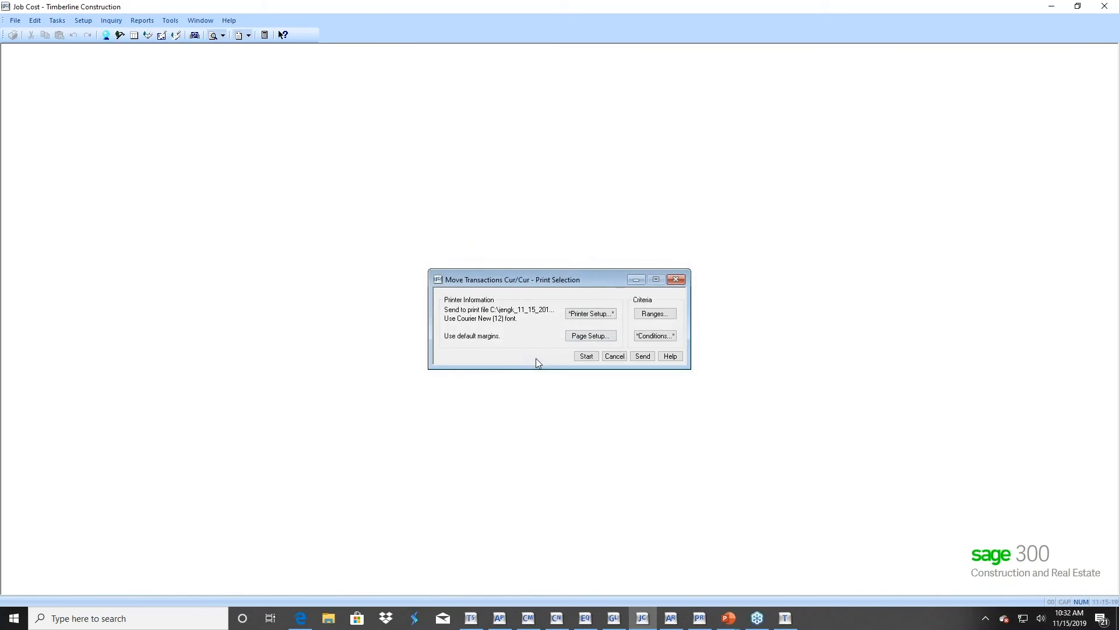
{"action": "left_click", "coordinate": [587, 357]}
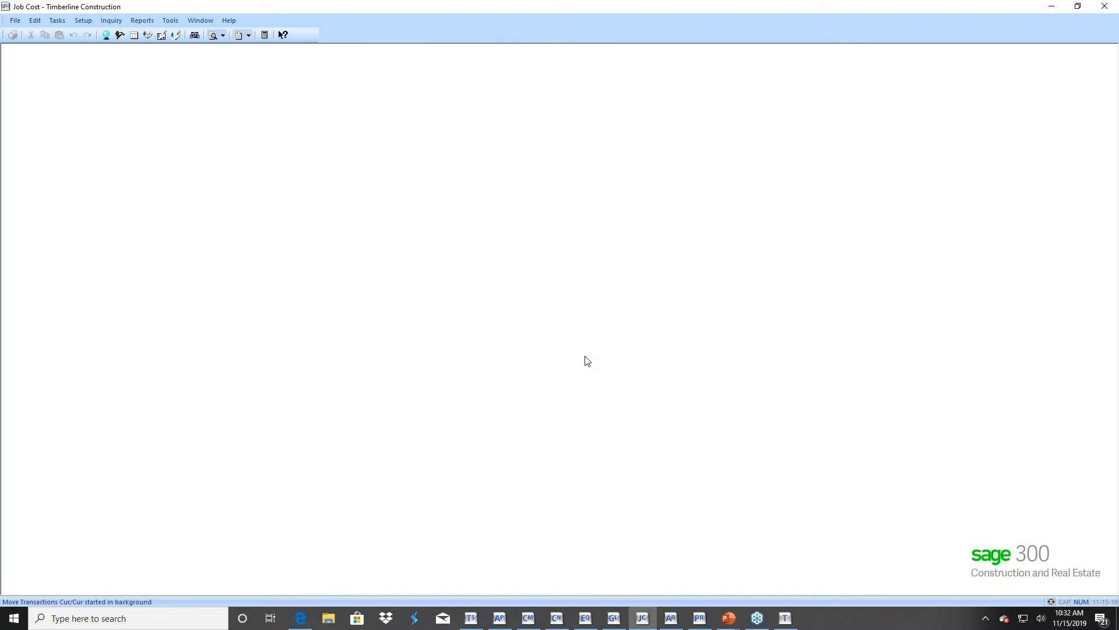
{"action": "left_click", "coordinate": [785, 619]}
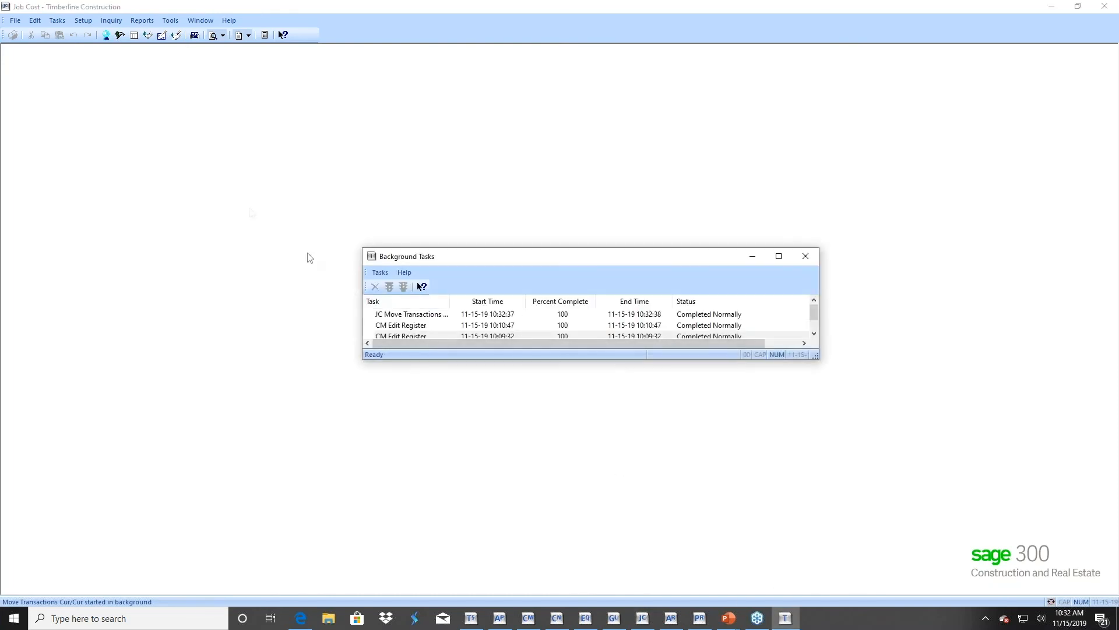
Start a Move Jobs run and create the MASTER destination file in the Sage - Completed Jobs data folder
{"action": "left_click", "coordinate": [170, 21]}
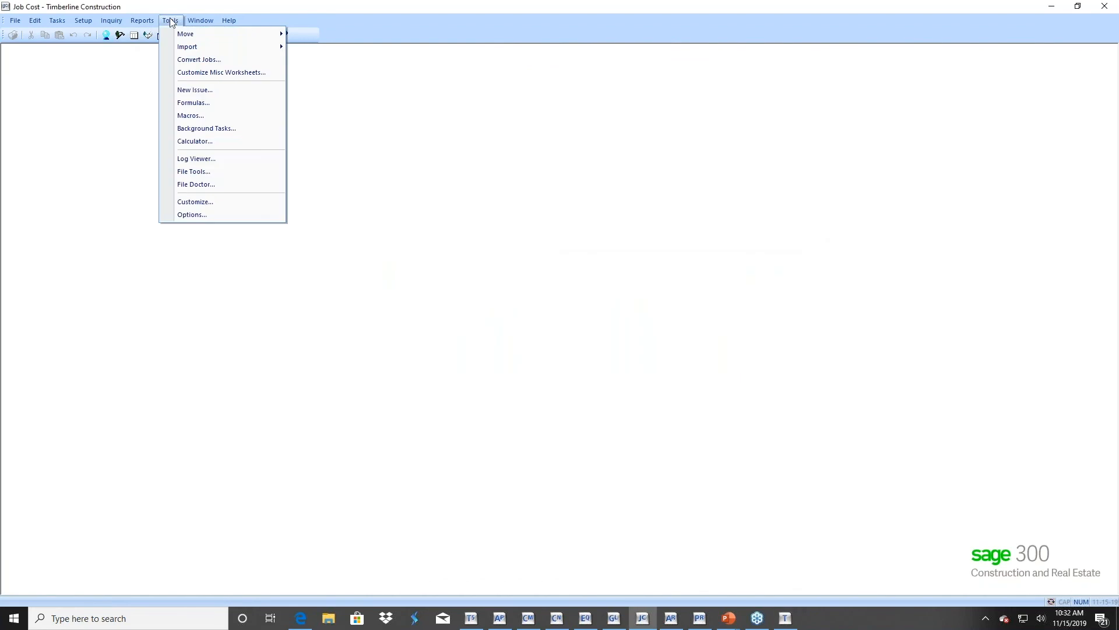
{"action": "mouse_move", "coordinate": [175, 33]}
{"action": "left_click", "coordinate": [318, 35]}
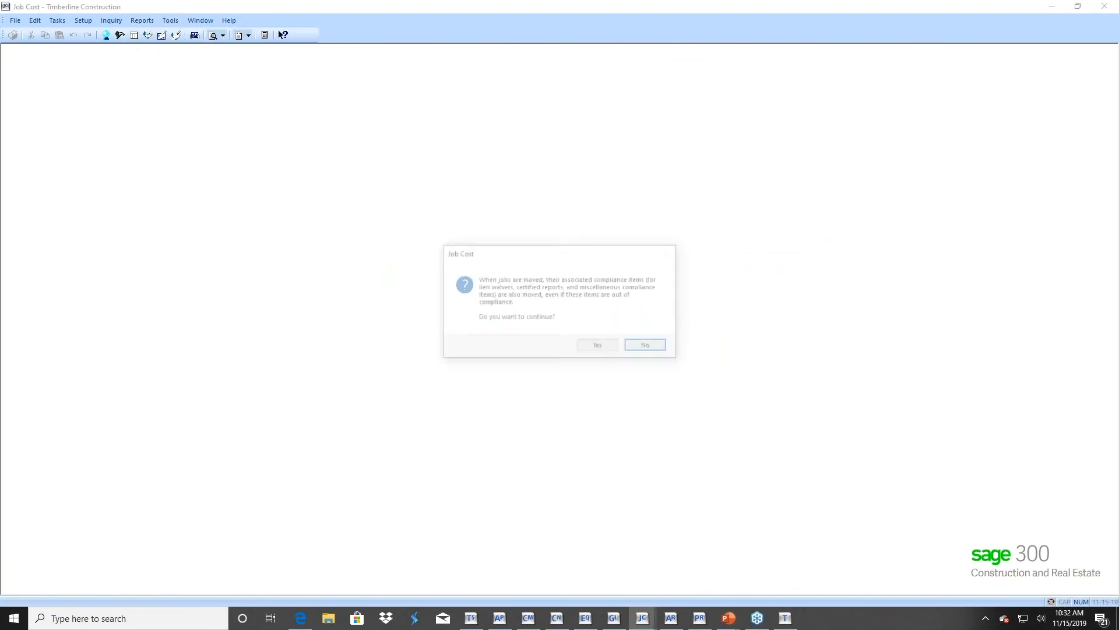
{"action": "left_click", "coordinate": [596, 349]}
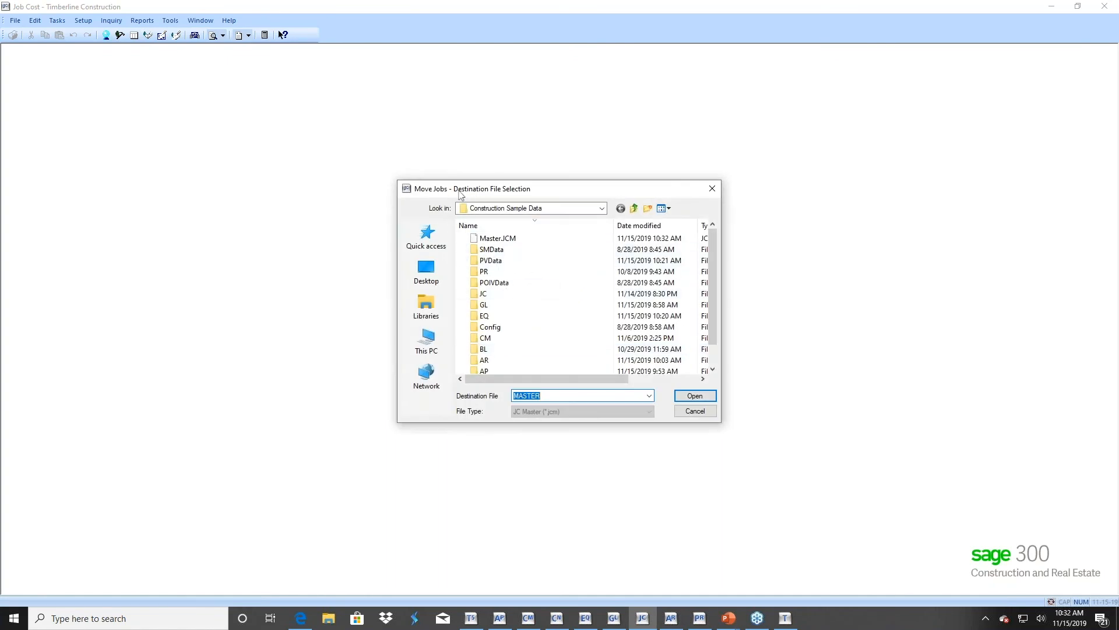
{"action": "left_click", "coordinate": [602, 208]}
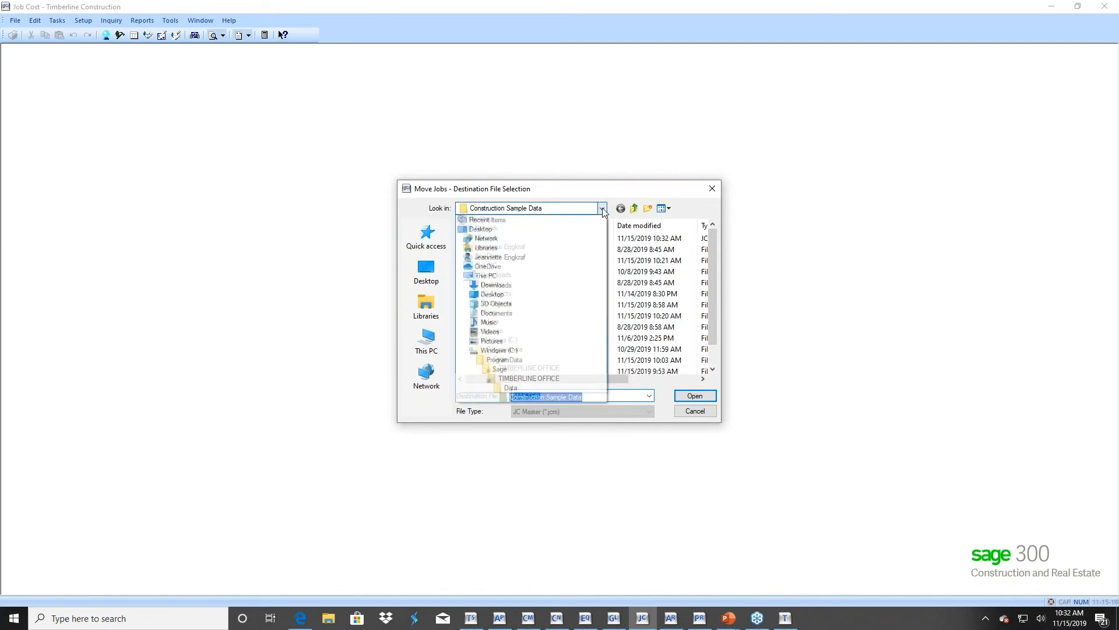
{"action": "left_click", "coordinate": [510, 388]}
{"action": "left_click", "coordinate": [502, 350]}
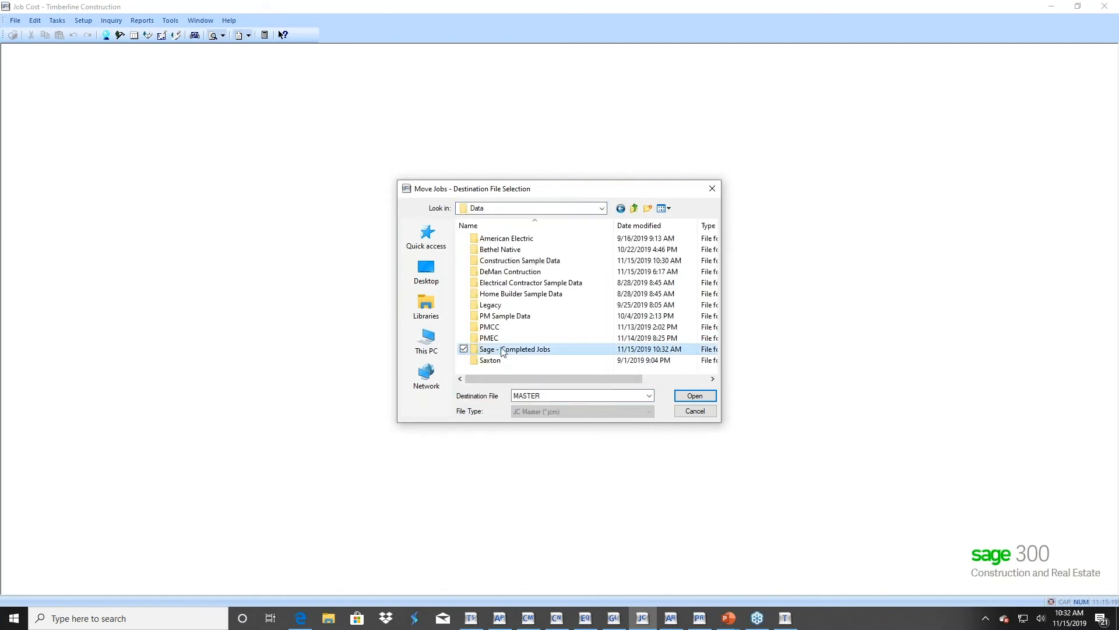
{"action": "double_click", "coordinate": [503, 349]}
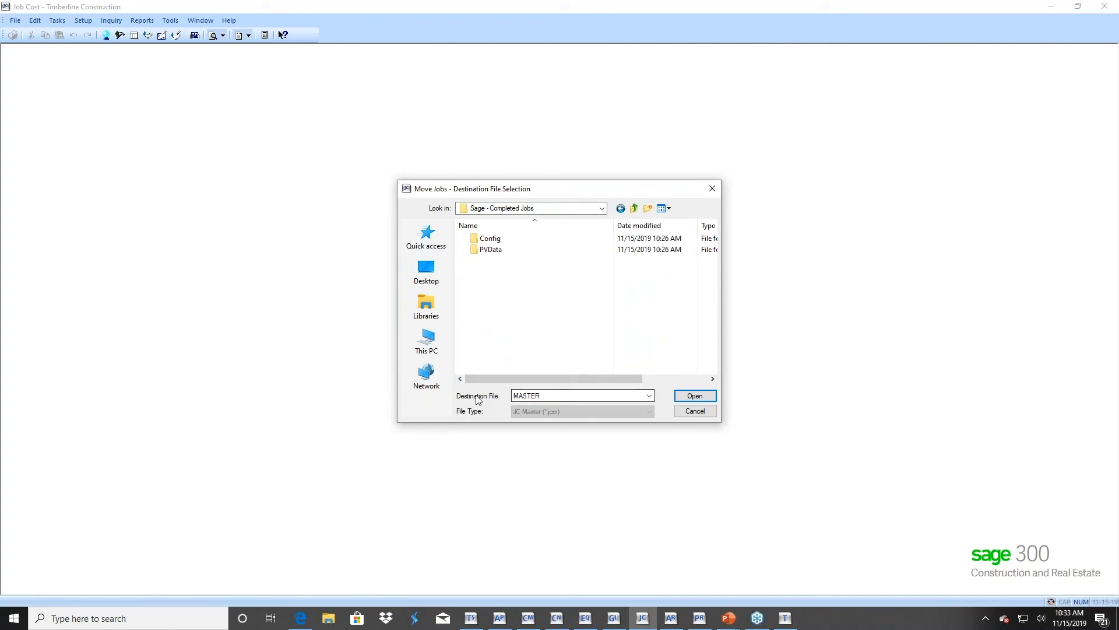
{"action": "left_click", "coordinate": [696, 396]}
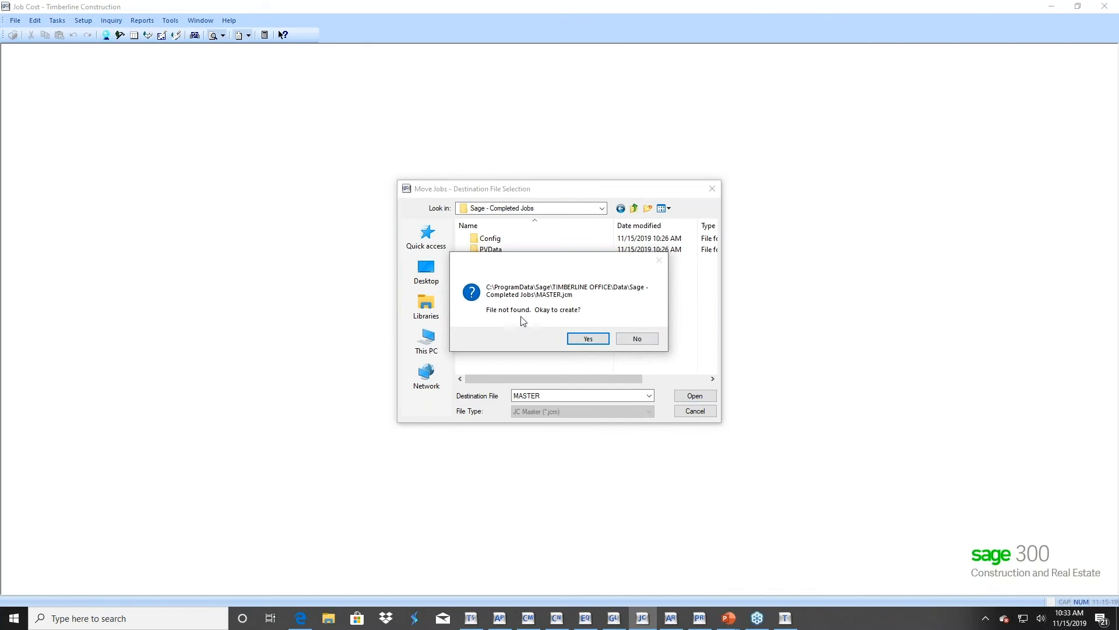
{"action": "left_click", "coordinate": [583, 339]}
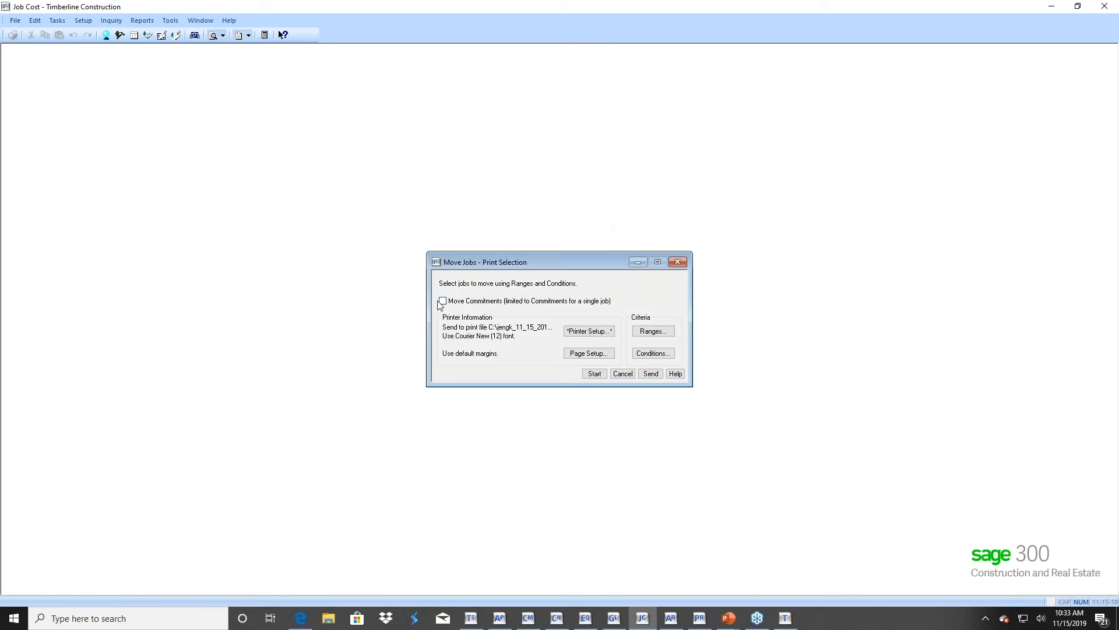
Restrict the job move with the condition that the job's Status equals Closed
{"action": "left_click", "coordinate": [649, 354]}
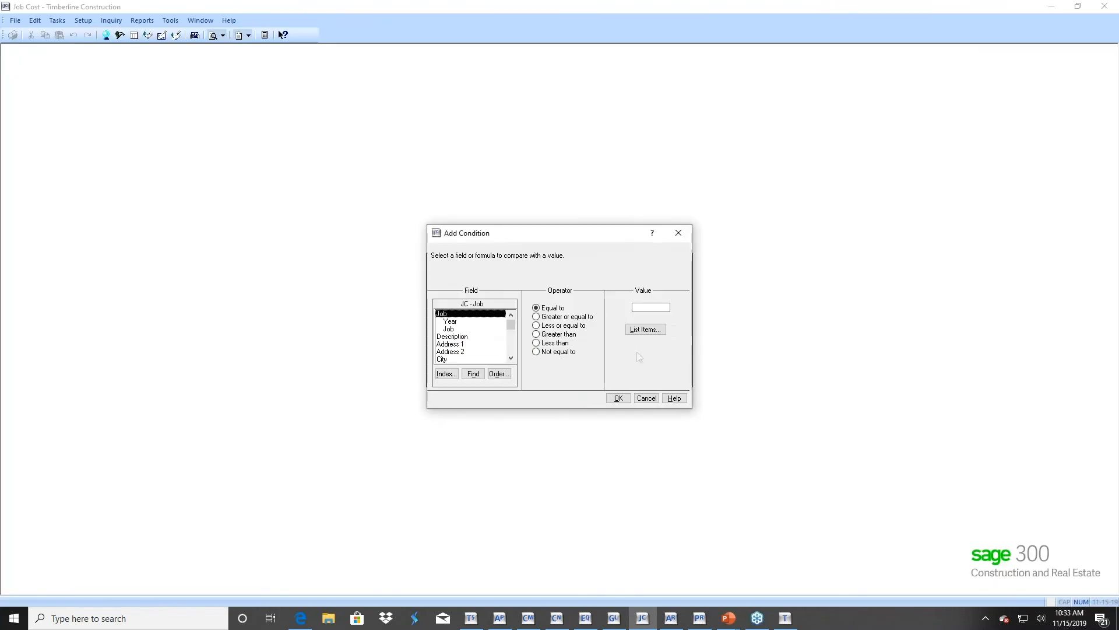
{"action": "scroll", "coordinate": [513, 346], "scroll_direction": "down", "scroll_amount": 10}
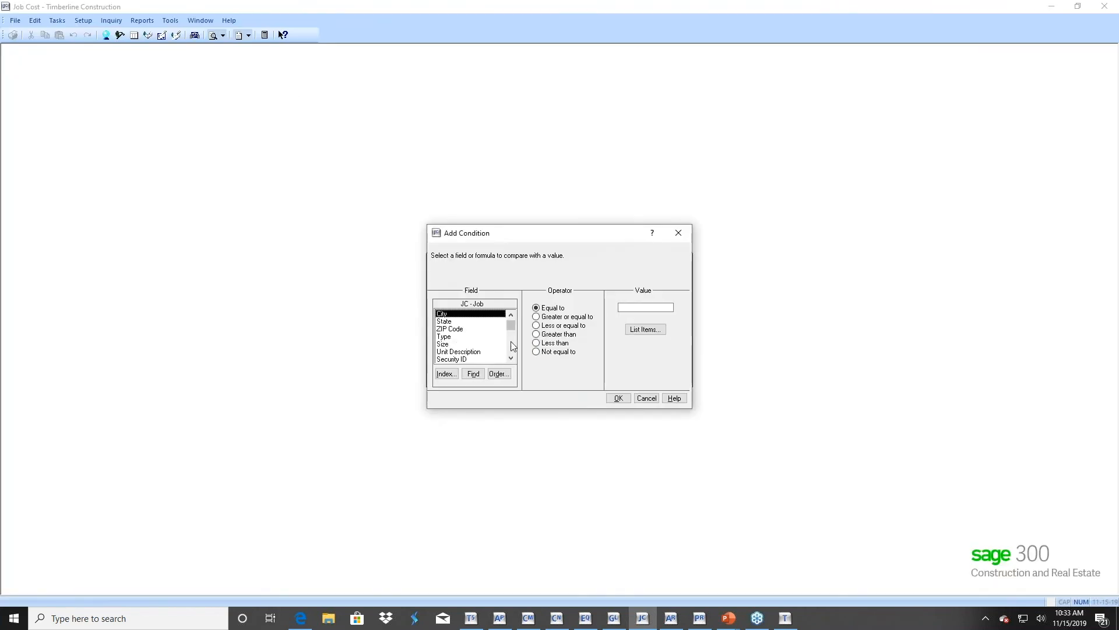
{"action": "left_click", "coordinate": [512, 343]}
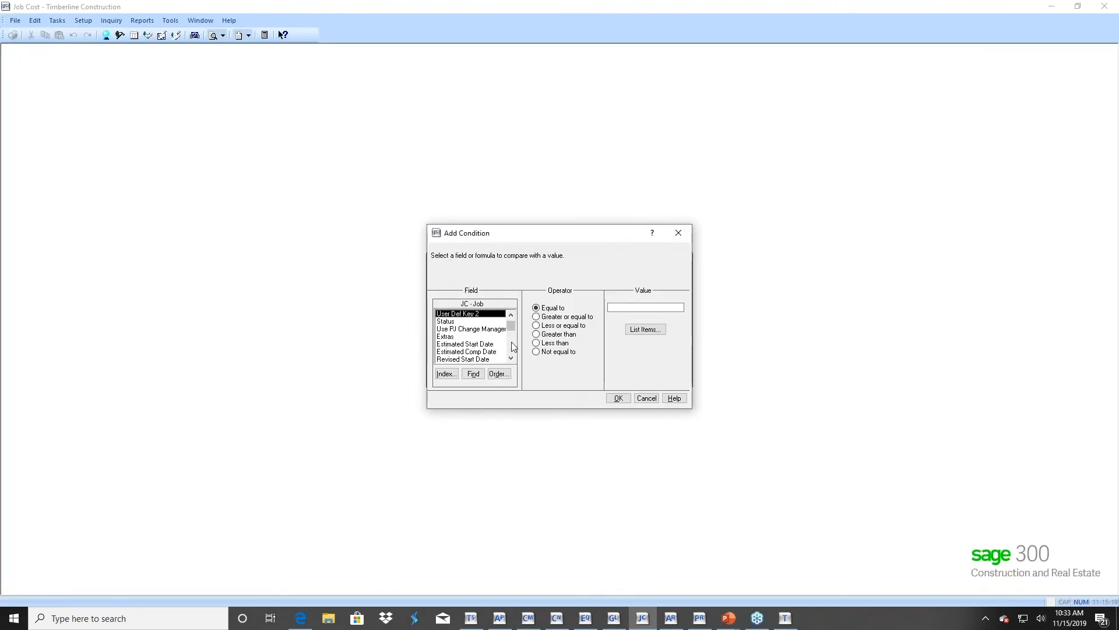
{"action": "left_click", "coordinate": [447, 321]}
{"action": "left_click", "coordinate": [626, 325]}
{"action": "left_click", "coordinate": [618, 398]}
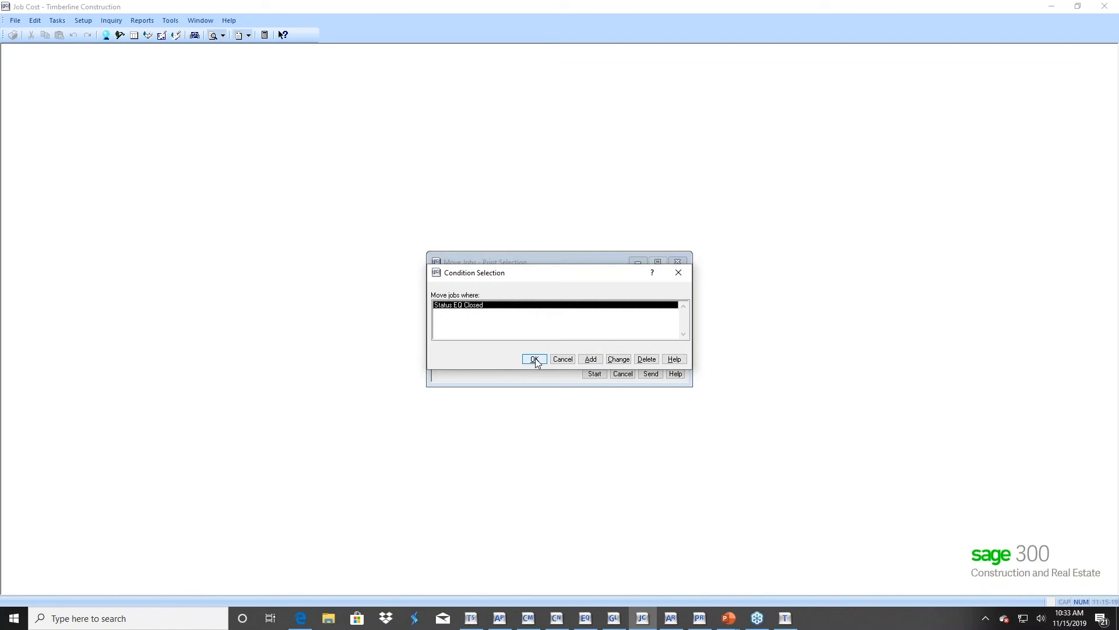
{"action": "left_click", "coordinate": [535, 359]}
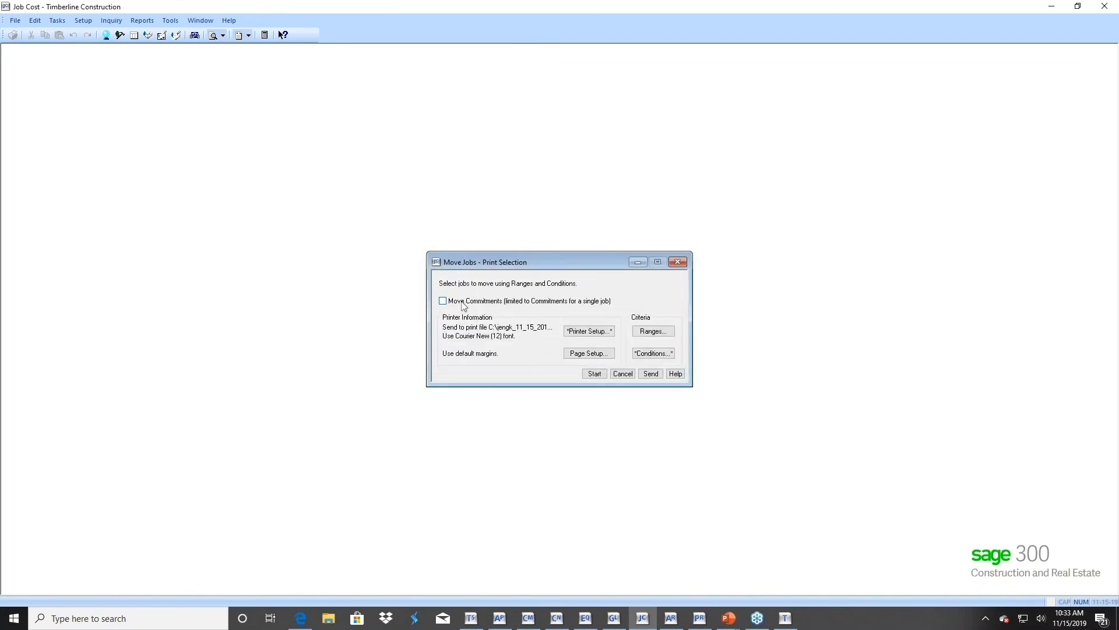
Run the job move with Move Commitments enabled and check the run in Background Tasks
{"action": "left_click", "coordinate": [444, 301]}
{"action": "left_click", "coordinate": [595, 375]}
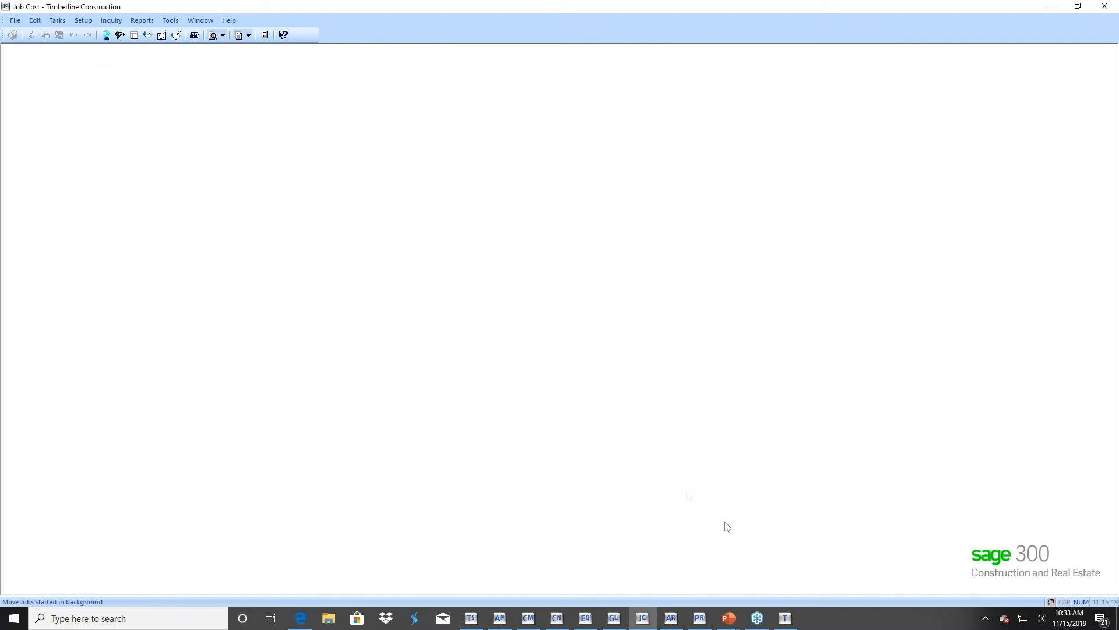
{"action": "left_click", "coordinate": [786, 617]}
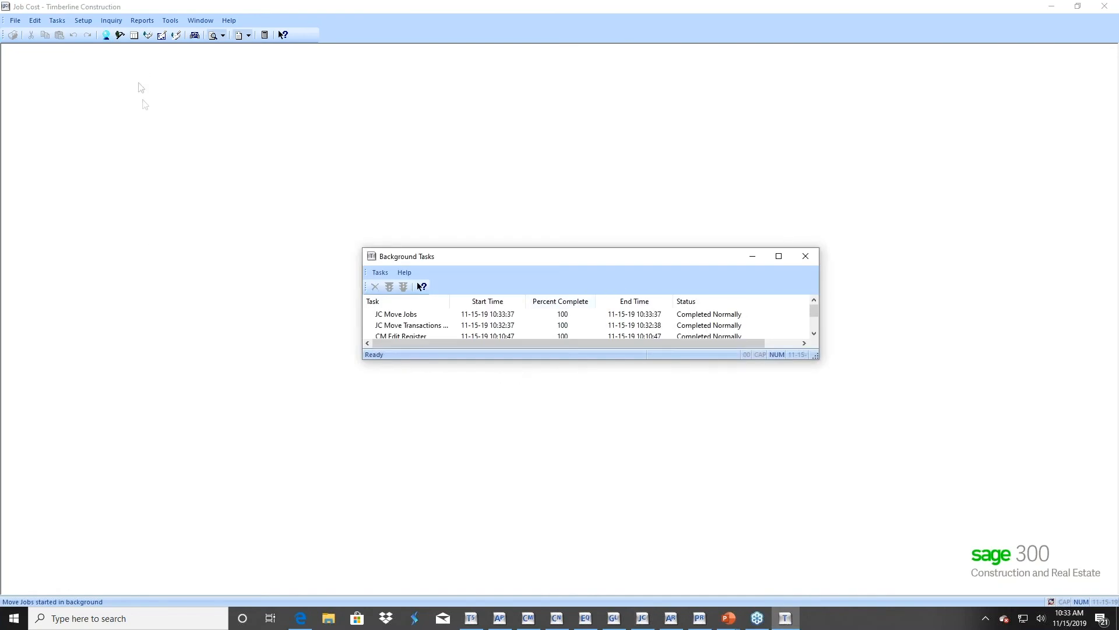
Open Job Setup and examine the job list between jobs 03-001 and 03-003
{"action": "left_click", "coordinate": [140, 97]}
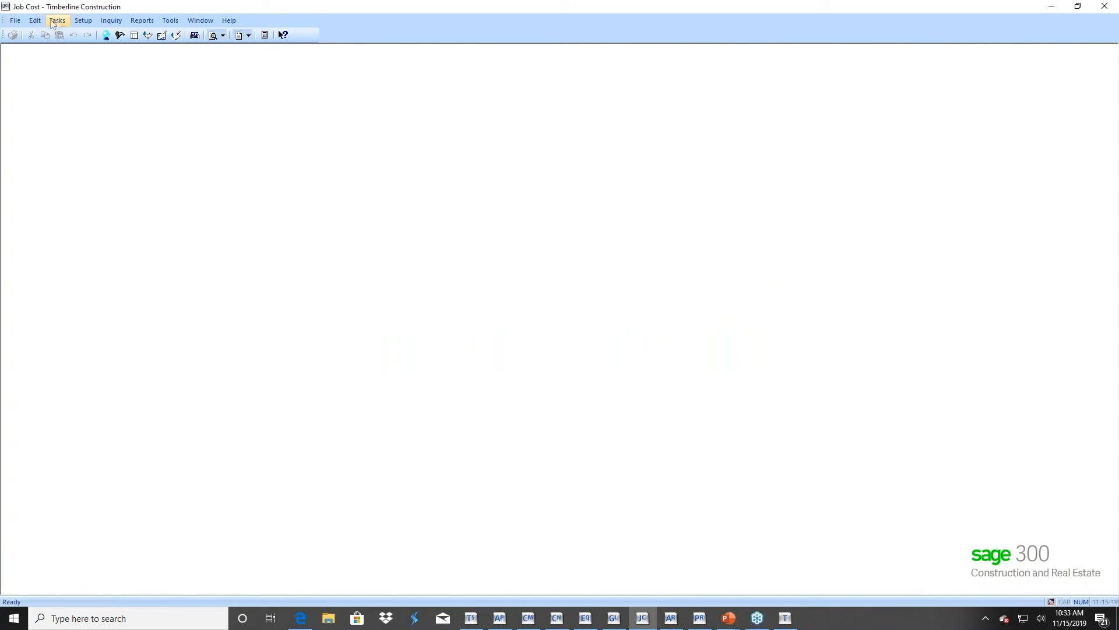
{"action": "left_click", "coordinate": [79, 20]}
{"action": "left_click", "coordinate": [111, 59]}
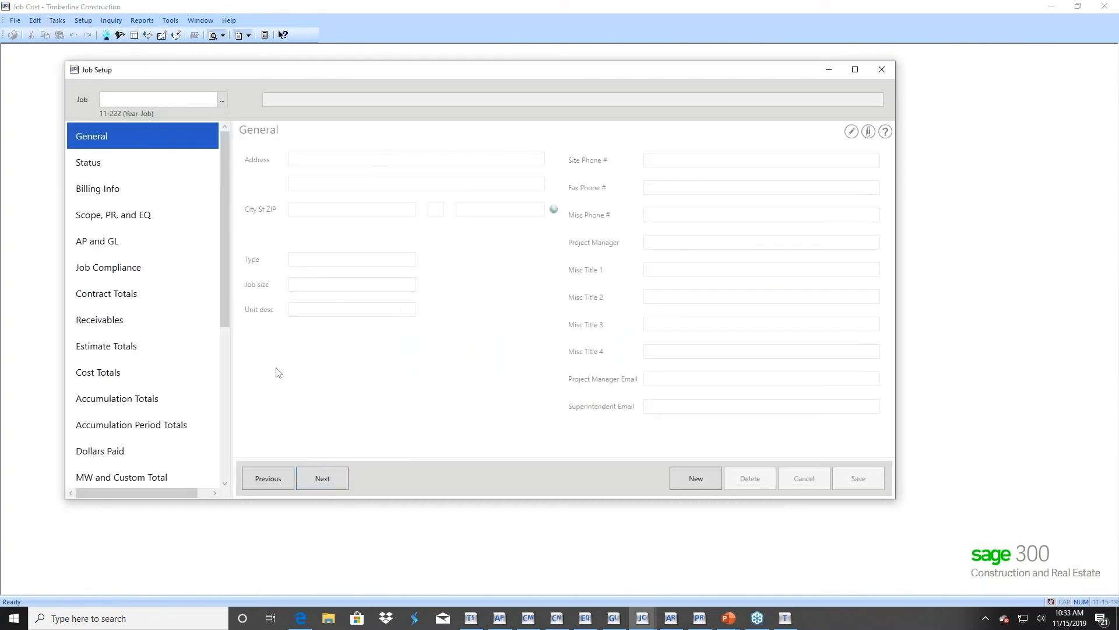
{"action": "left_click", "coordinate": [222, 100]}
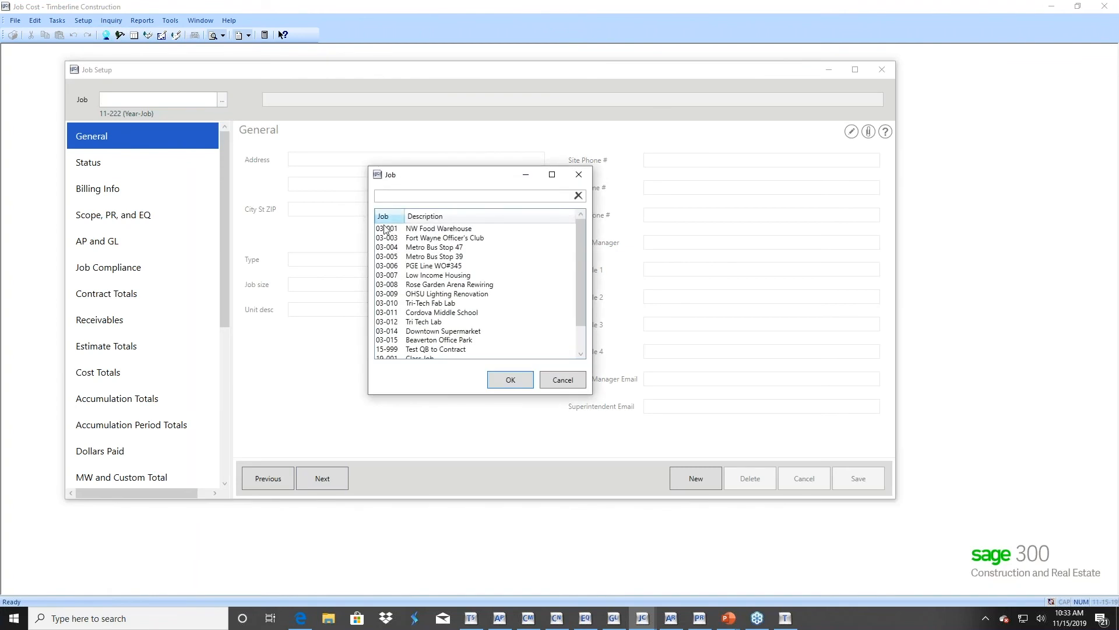
{"action": "left_click", "coordinate": [563, 238]}
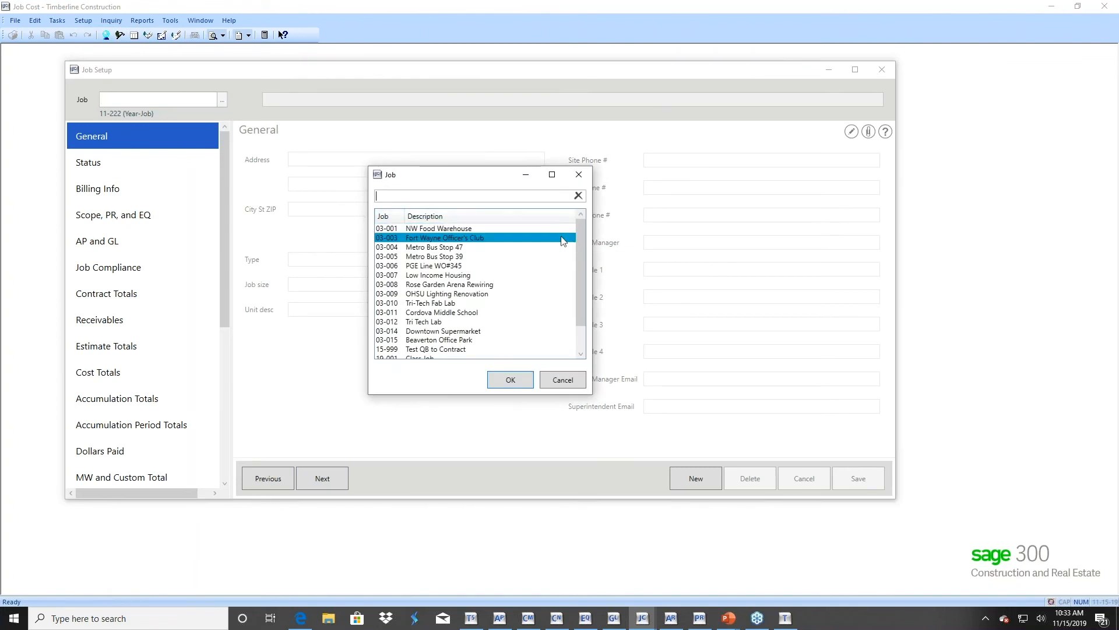
View the status of job 03-001, NW Food Warehouse, and recheck the job list around job 03-003
{"action": "left_click", "coordinate": [410, 230]}
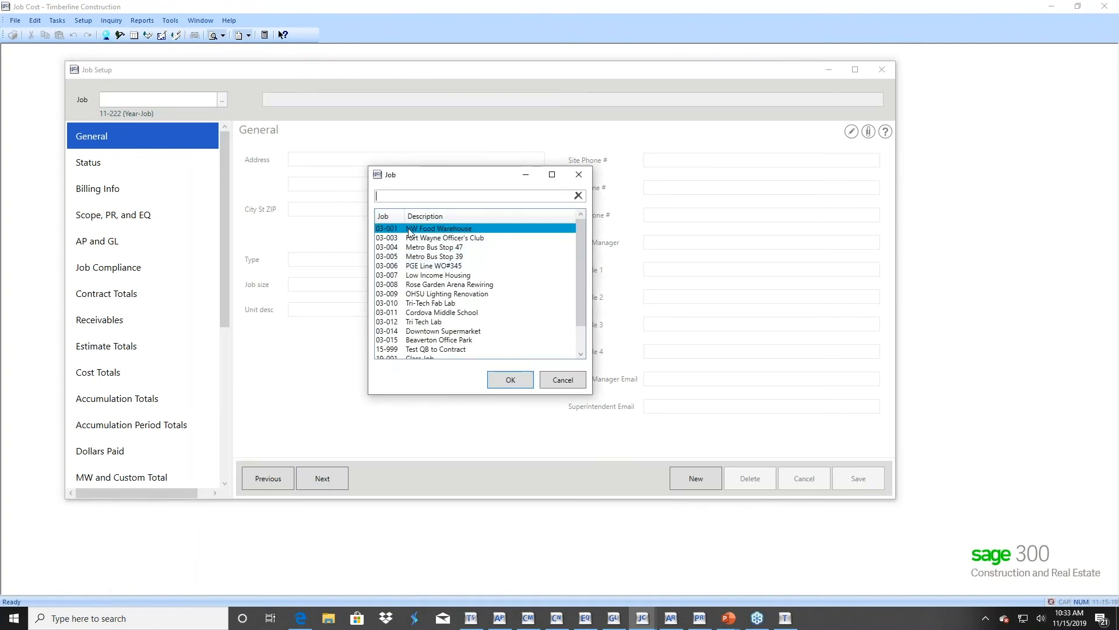
{"action": "left_click", "coordinate": [403, 227]}
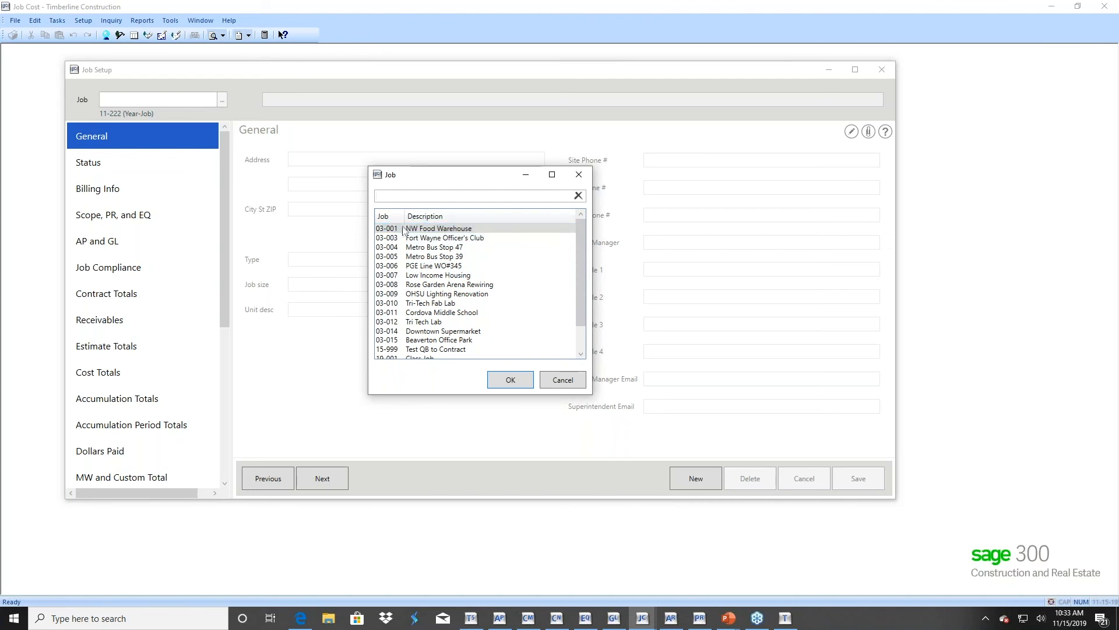
{"action": "left_click", "coordinate": [502, 382]}
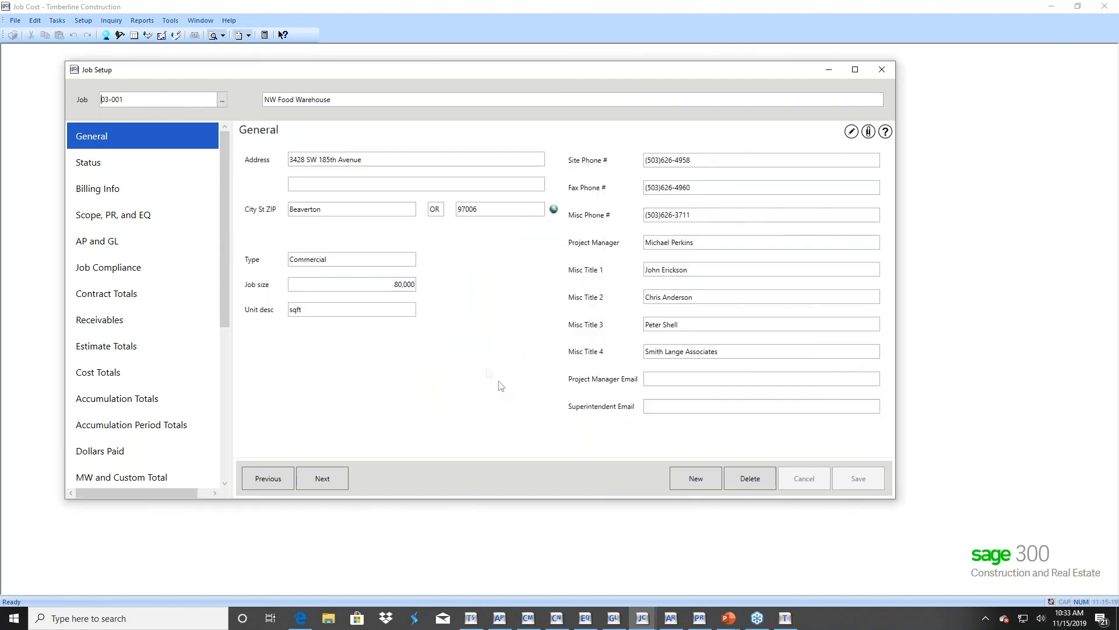
{"action": "left_click", "coordinate": [90, 156]}
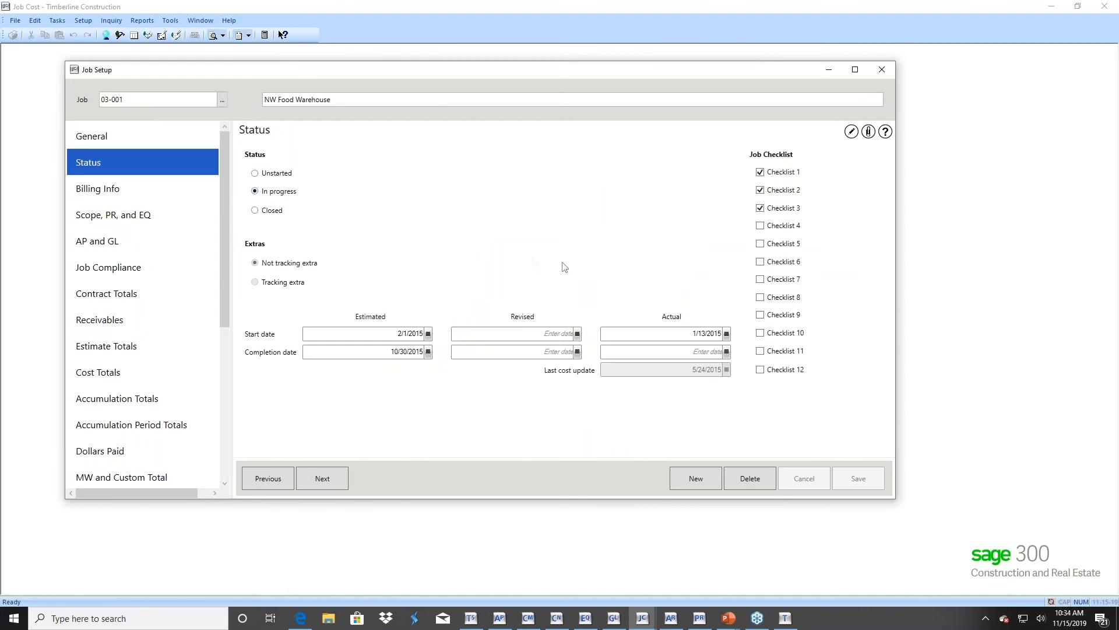
{"action": "left_click", "coordinate": [222, 99]}
{"action": "left_click", "coordinate": [394, 238]}
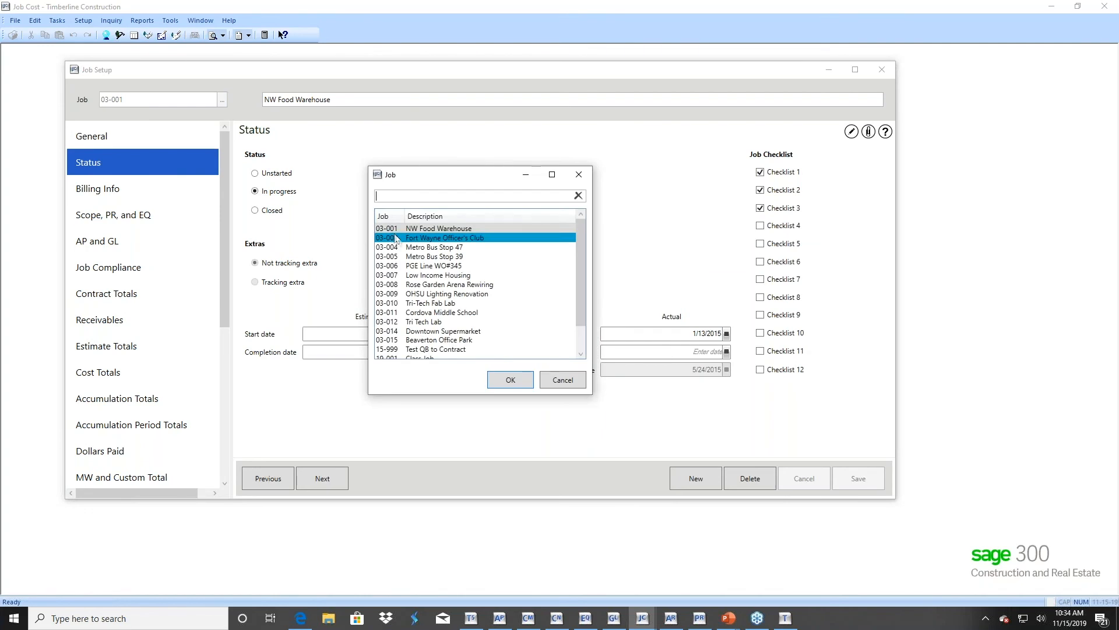
Close the job list and Job Setup, and open the All Entries inquiry on the Current transaction file
{"action": "left_click", "coordinate": [562, 381]}
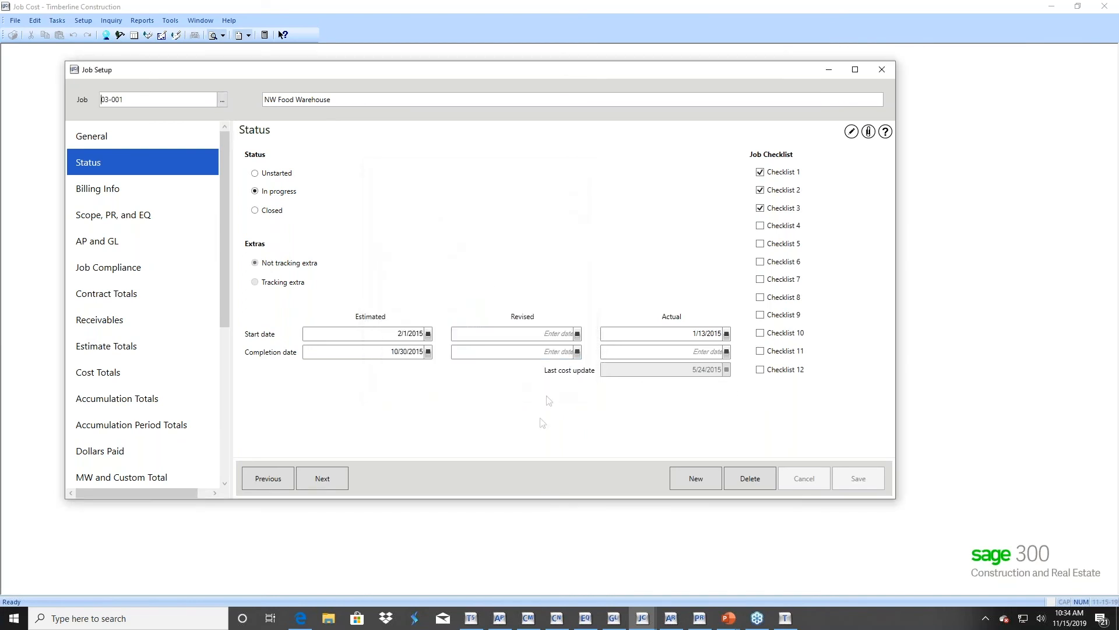
{"action": "left_click", "coordinate": [882, 70]}
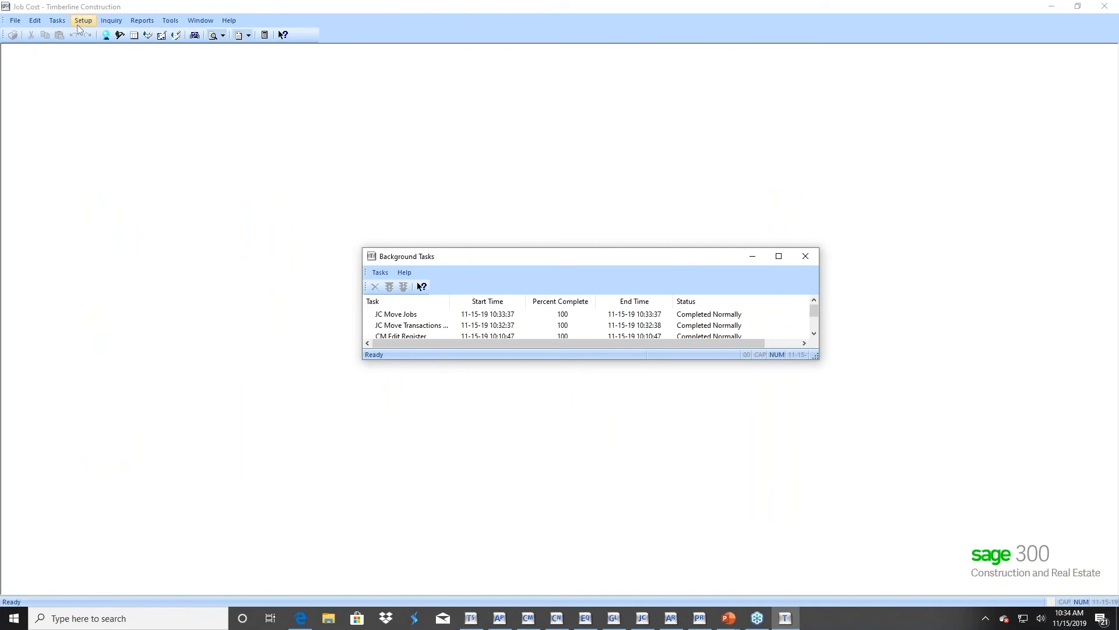
{"action": "left_click", "coordinate": [111, 21]}
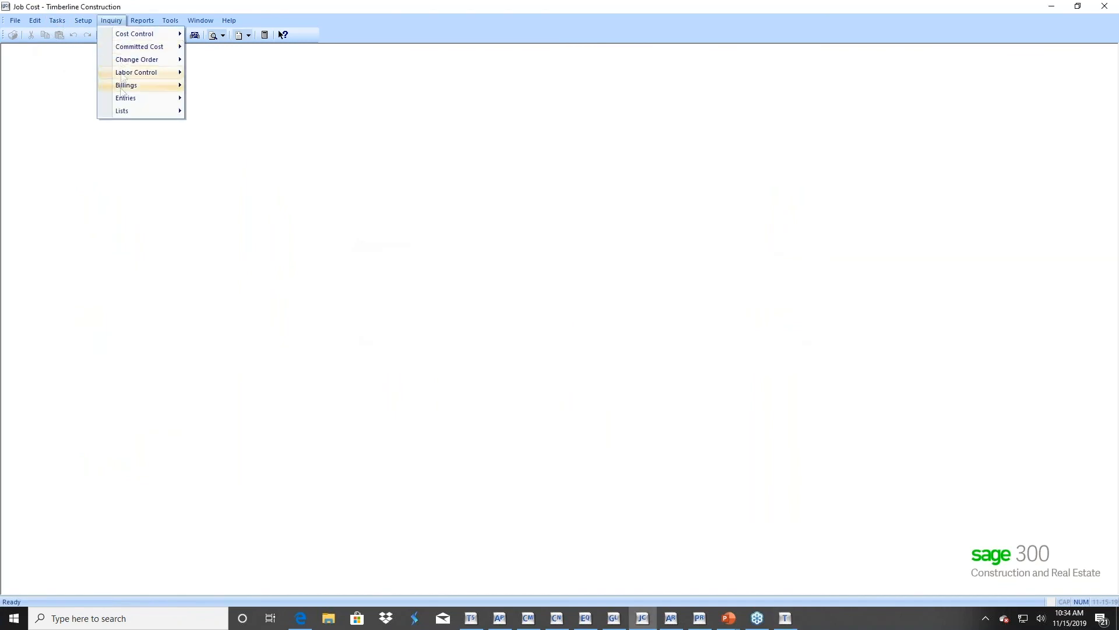
{"action": "mouse_move", "coordinate": [121, 99]}
{"action": "left_click", "coordinate": [217, 122]}
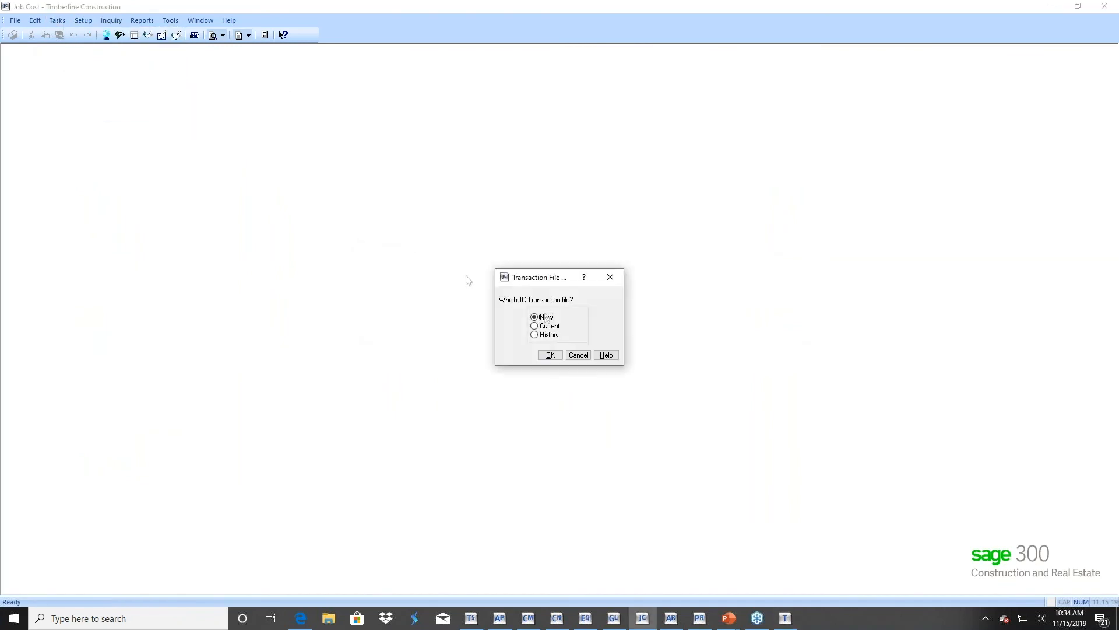
{"action": "left_click", "coordinate": [547, 326]}
{"action": "left_click", "coordinate": [550, 355]}
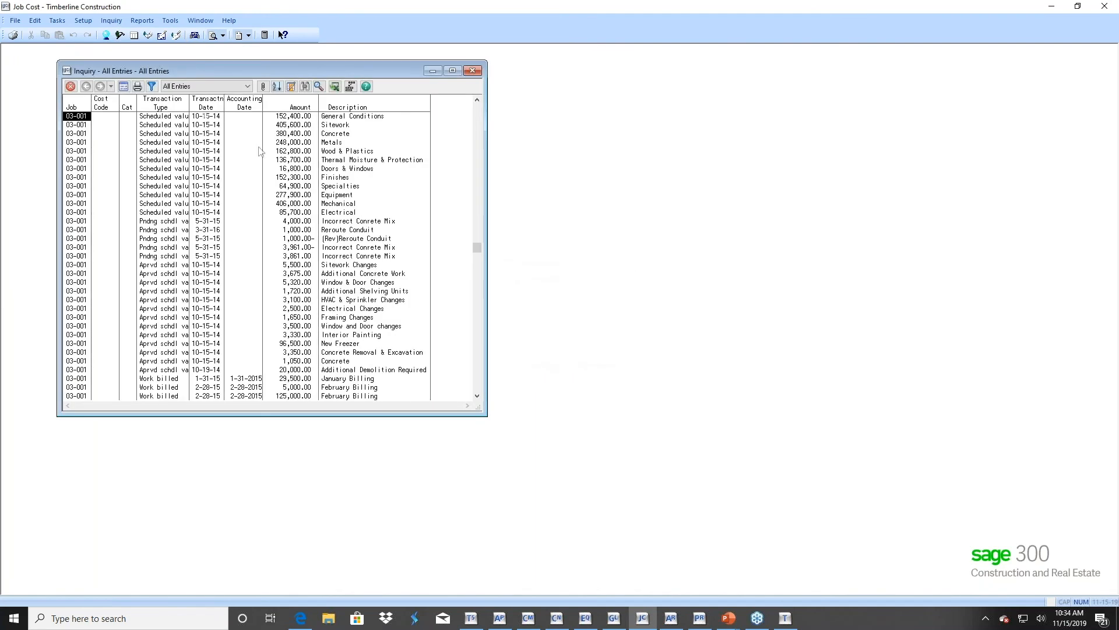
Filter the entries to transactions where Job equals 03-002, and close the inquiry without saving the table view changes
{"action": "left_click", "coordinate": [152, 86]}
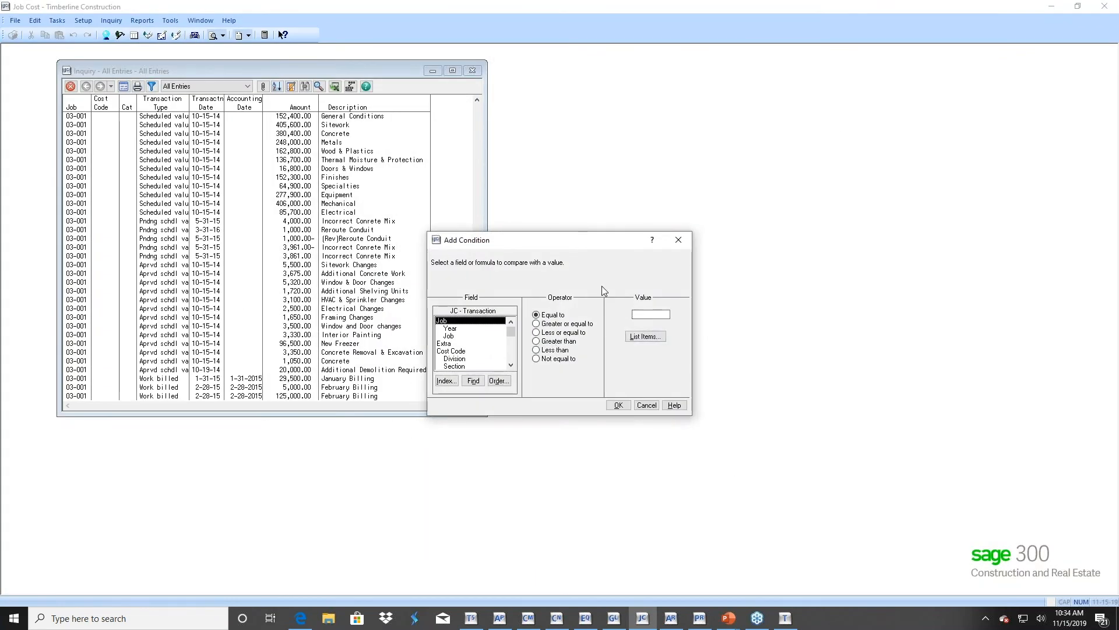
{"action": "key", "text": "Tab"}
{"action": "left_click", "coordinate": [668, 318]}
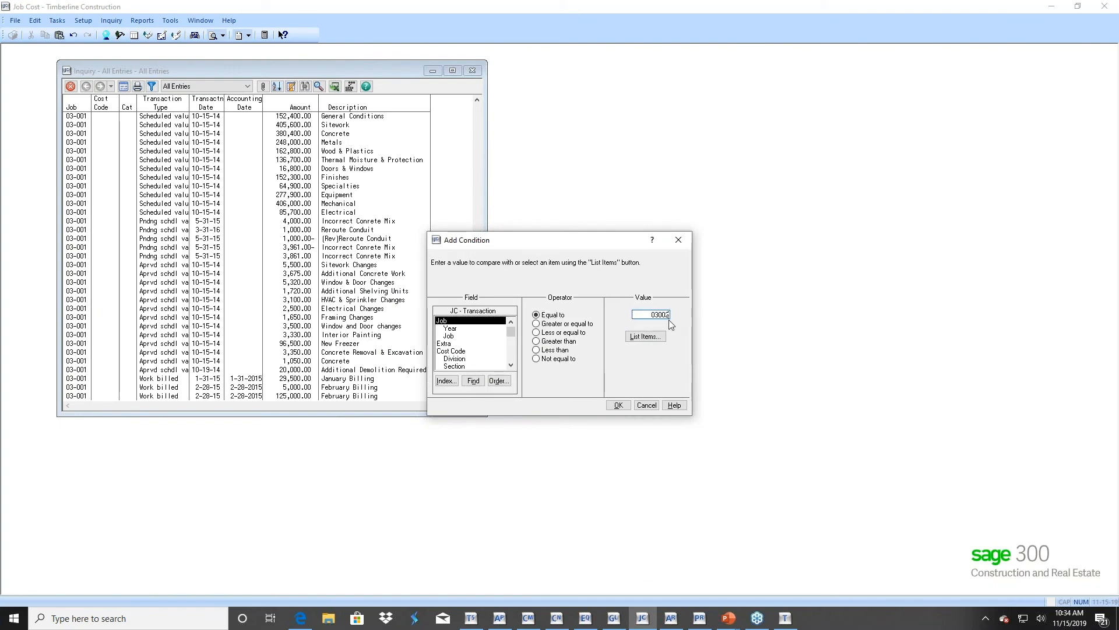
{"action": "key", "text": "Return"}
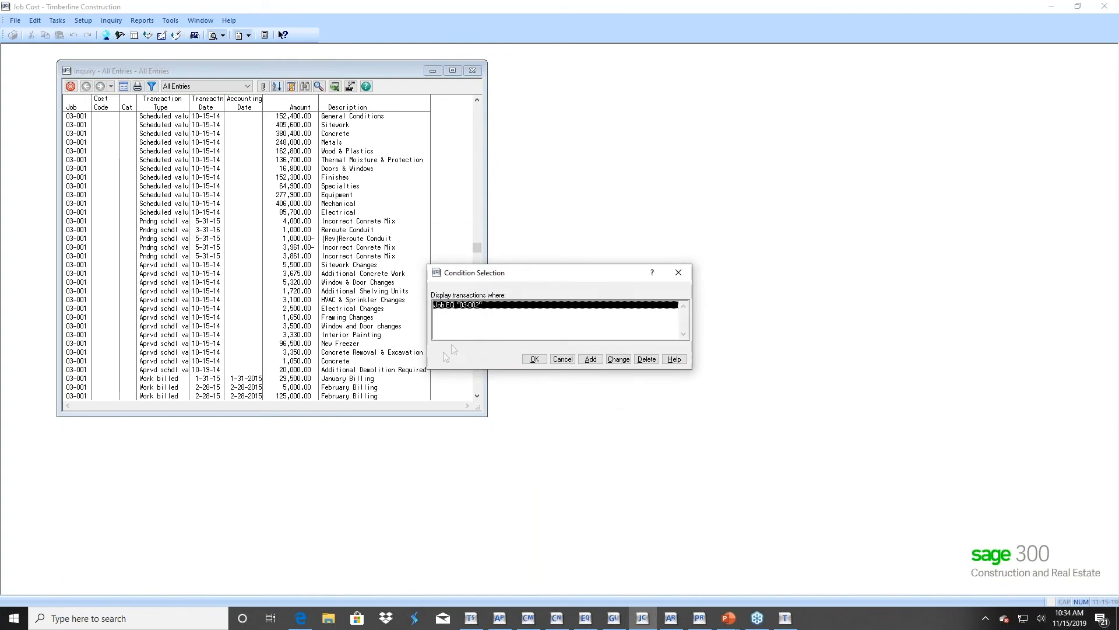
{"action": "left_click", "coordinate": [522, 360]}
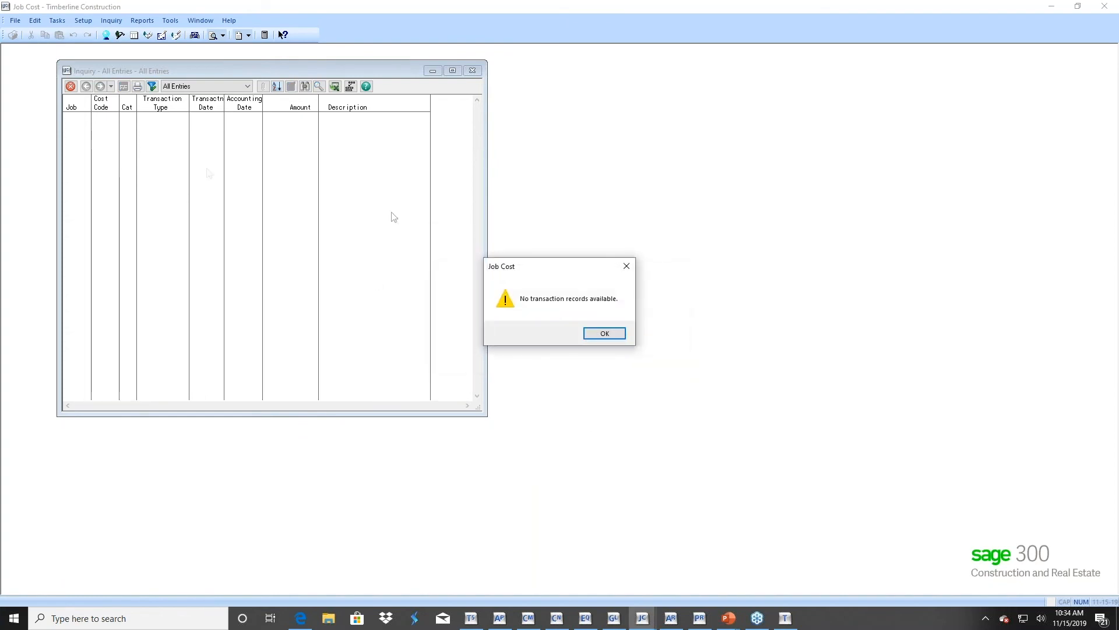
{"action": "left_click", "coordinate": [604, 333]}
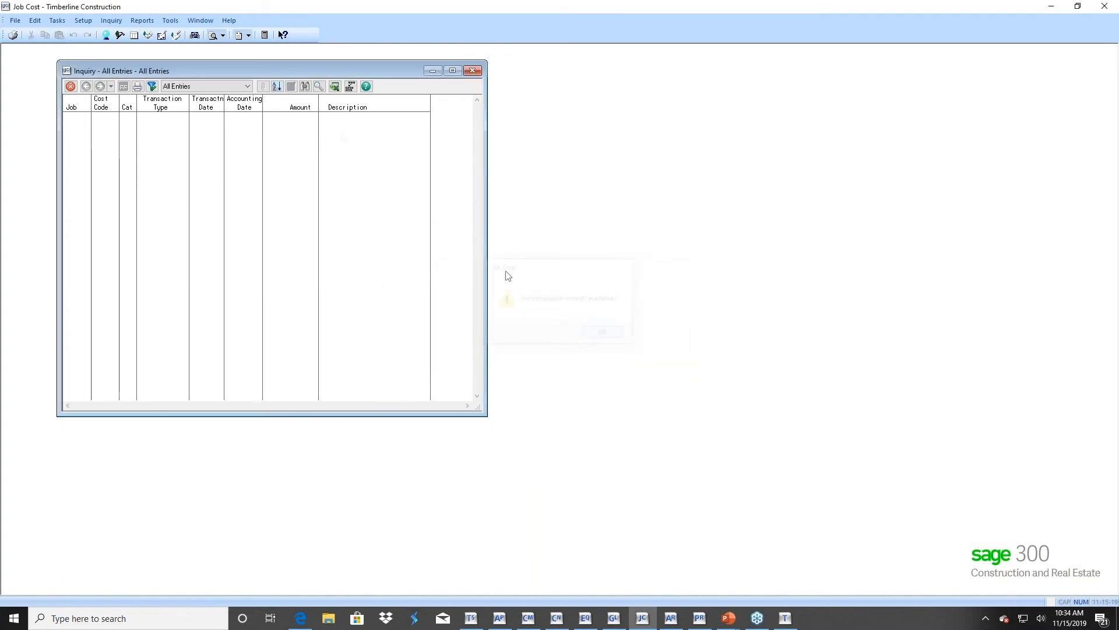
{"action": "left_click", "coordinate": [70, 86]}
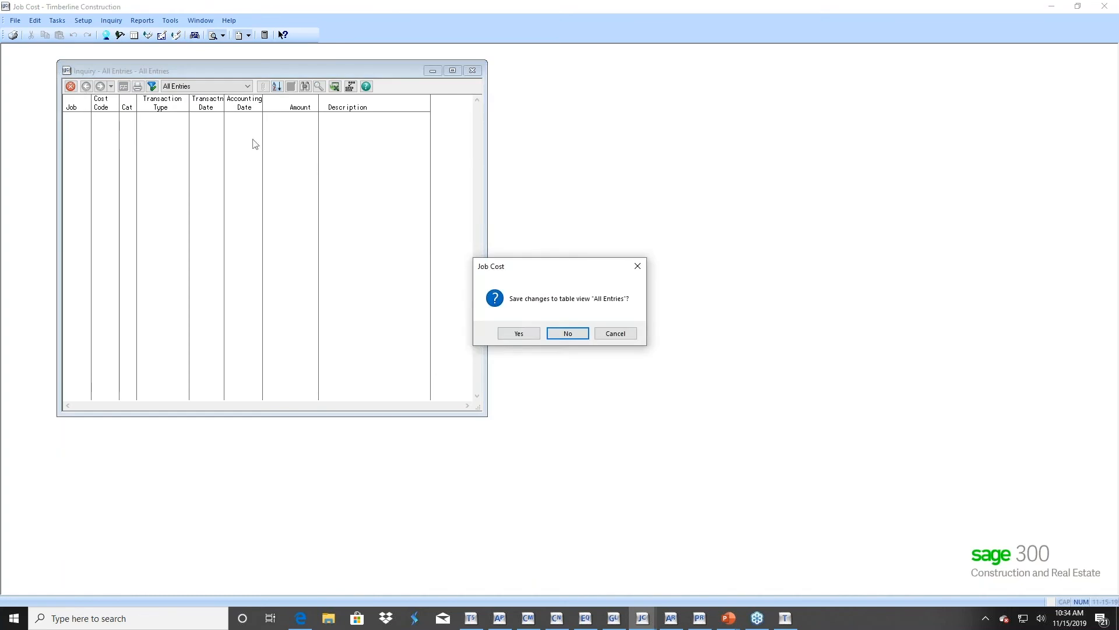
{"action": "left_click", "coordinate": [561, 333]}
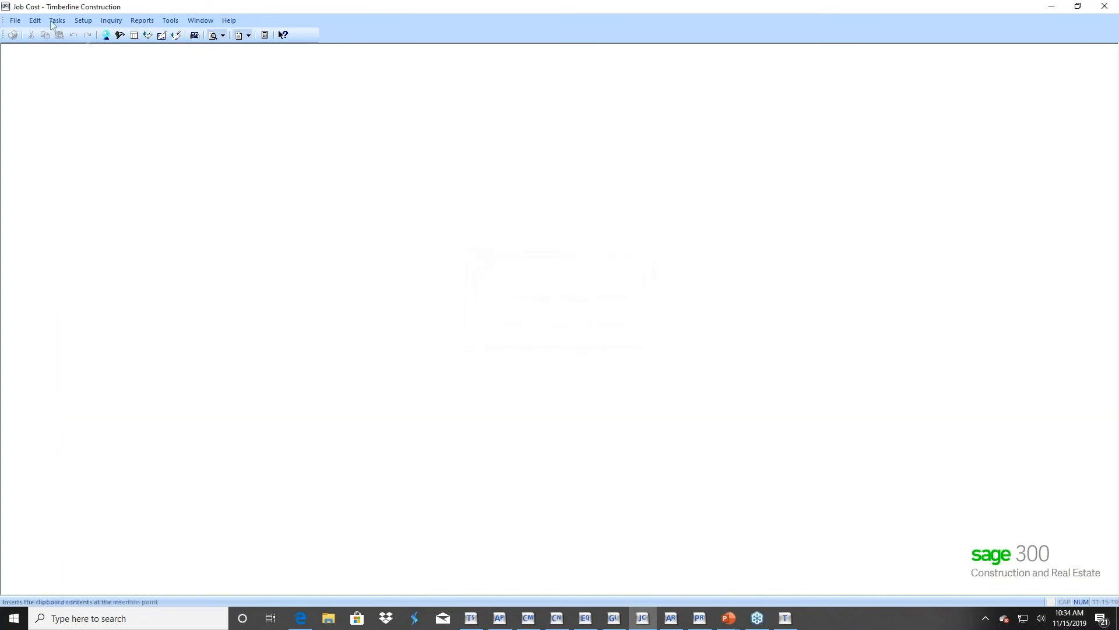
Switch to the Sage - Completed Jobs company
{"action": "left_click", "coordinate": [15, 20]}
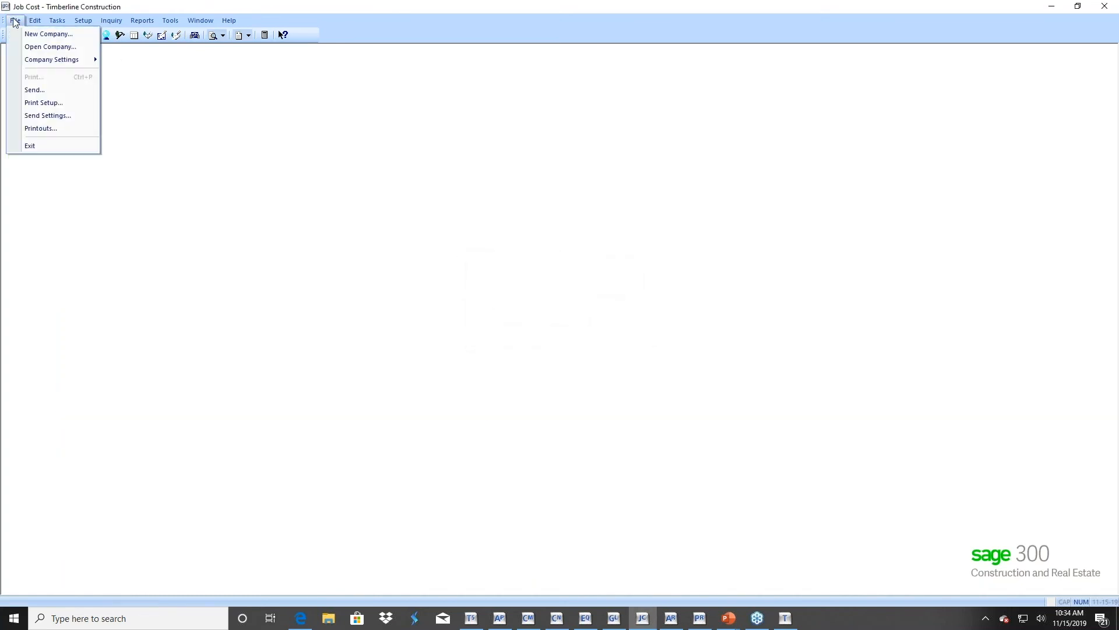
{"action": "left_click", "coordinate": [21, 46]}
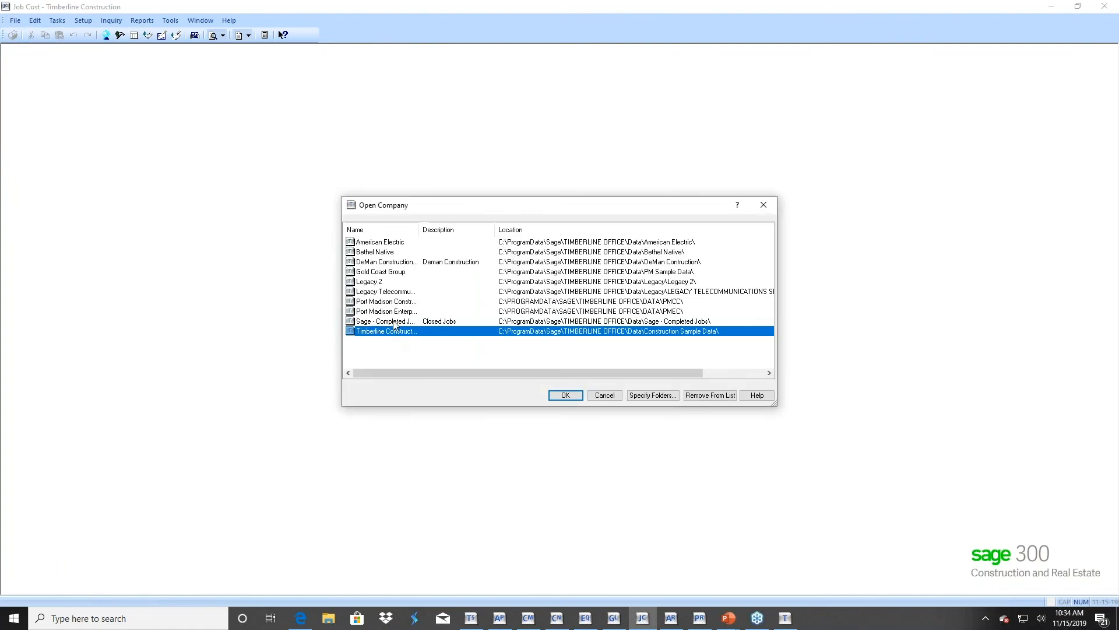
{"action": "left_click", "coordinate": [394, 322]}
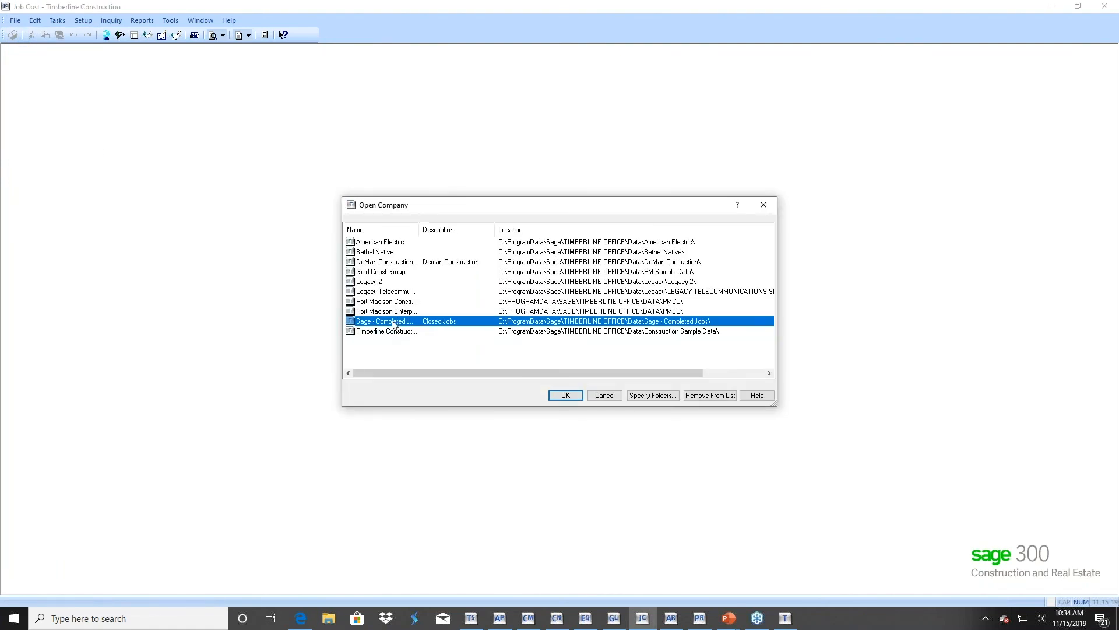
{"action": "double_click", "coordinate": [394, 322]}
Check the job list in the archive company's Job Setup, and close the setup and Background Tasks windows
{"action": "left_click", "coordinate": [83, 21]}
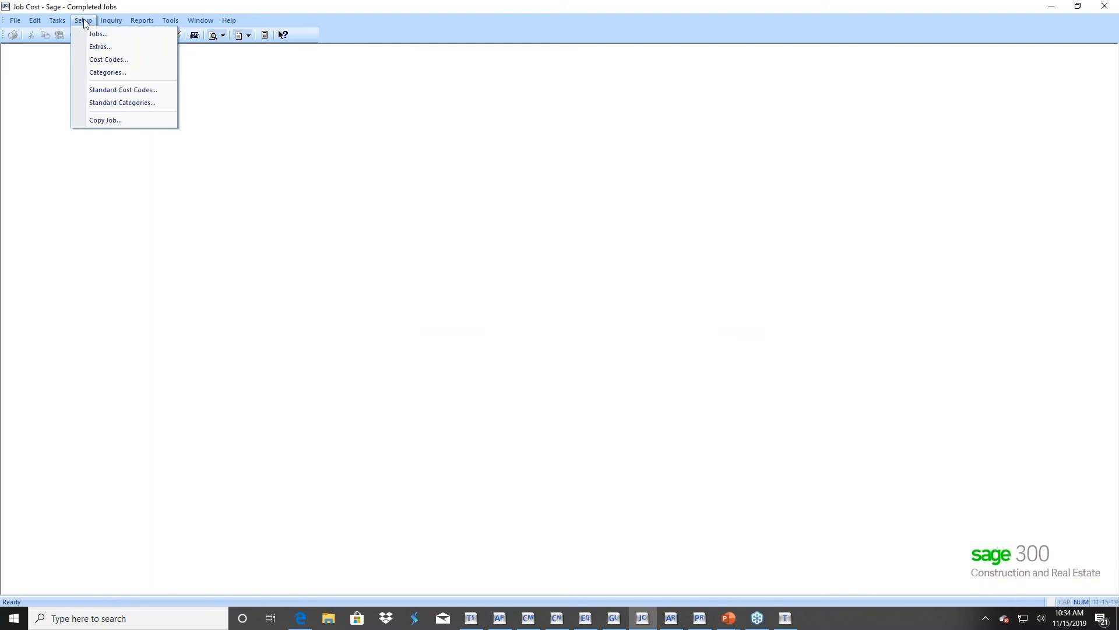
{"action": "left_click", "coordinate": [93, 35]}
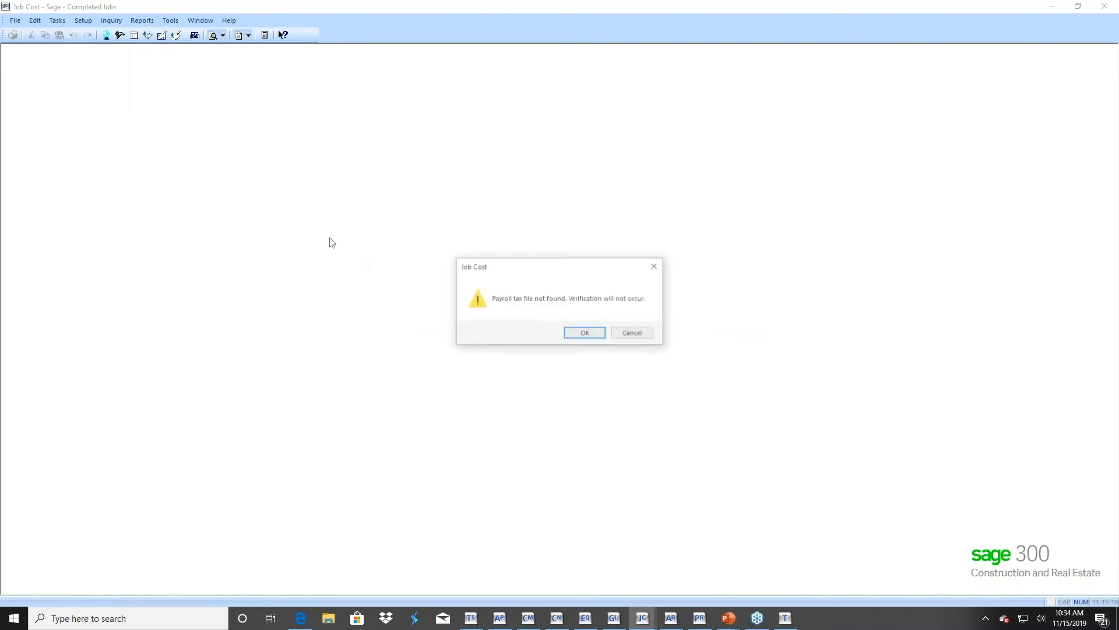
{"action": "left_click", "coordinate": [586, 334]}
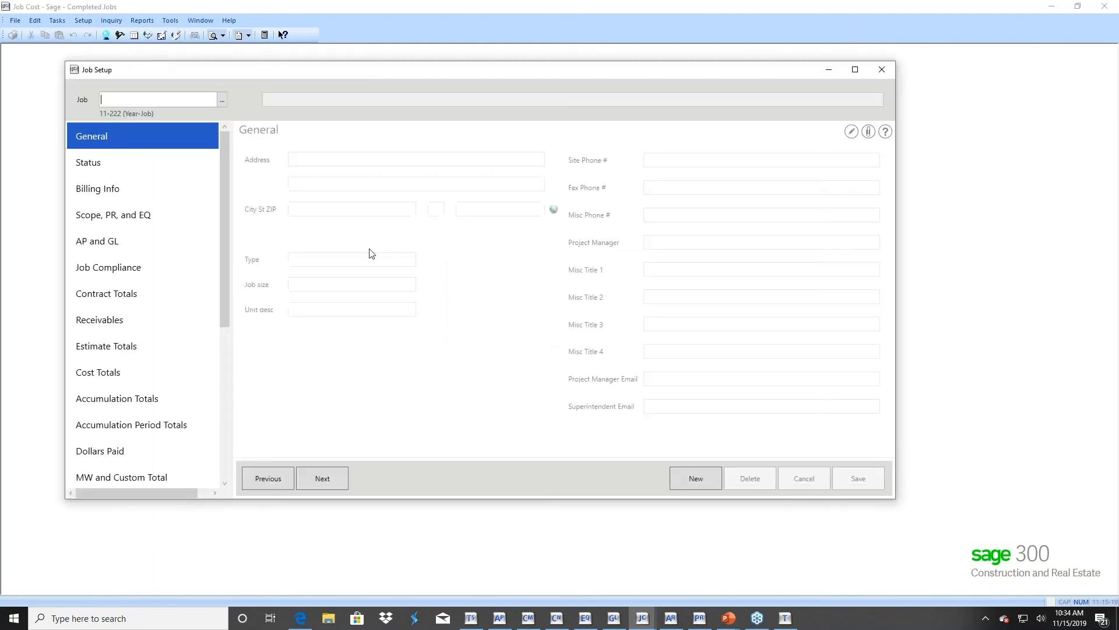
{"action": "left_click", "coordinate": [222, 100]}
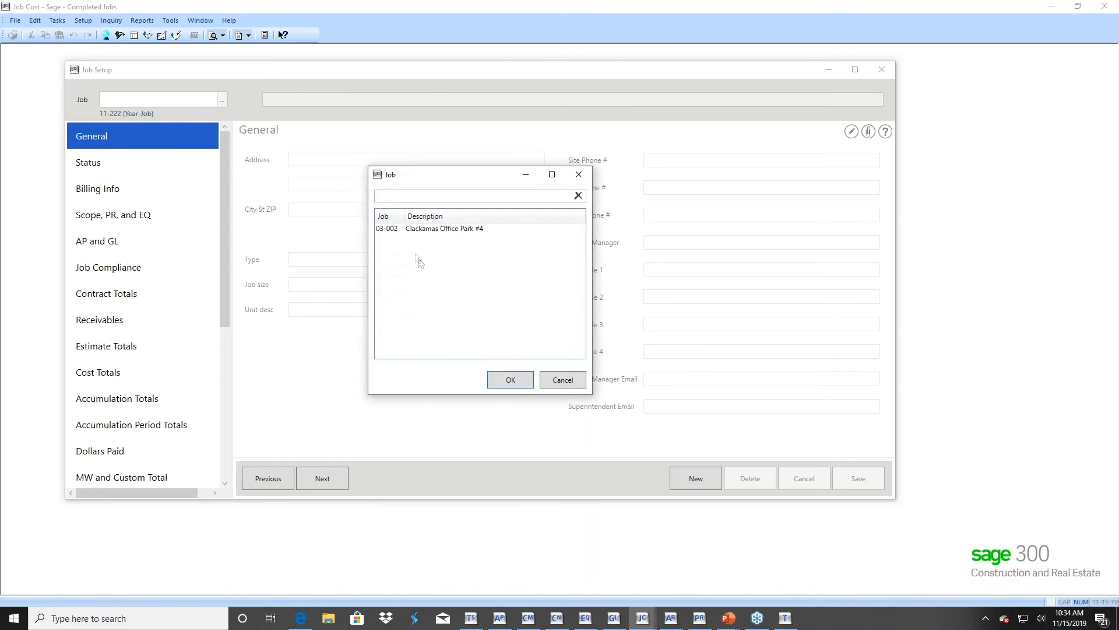
{"action": "left_click", "coordinate": [572, 387]}
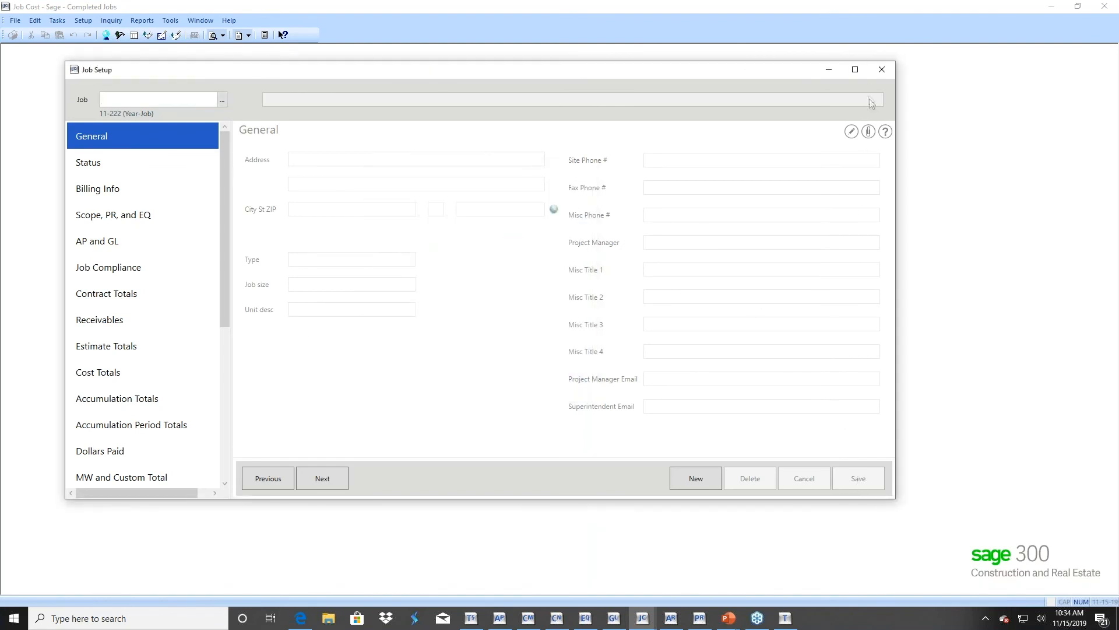
{"action": "left_click", "coordinate": [882, 69]}
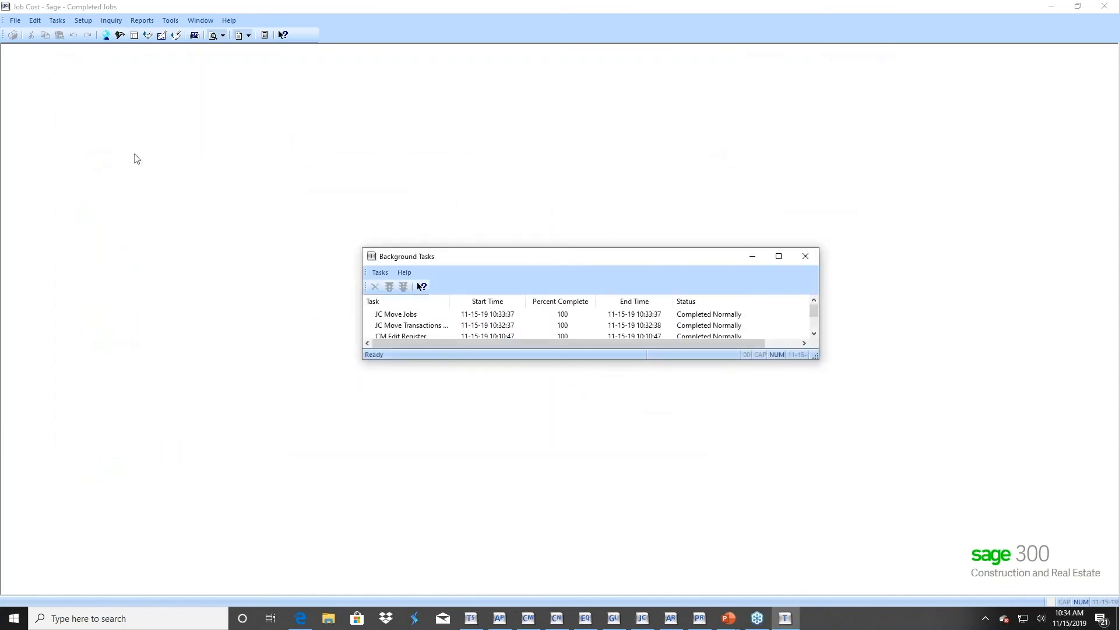
{"action": "left_click", "coordinate": [809, 260]}
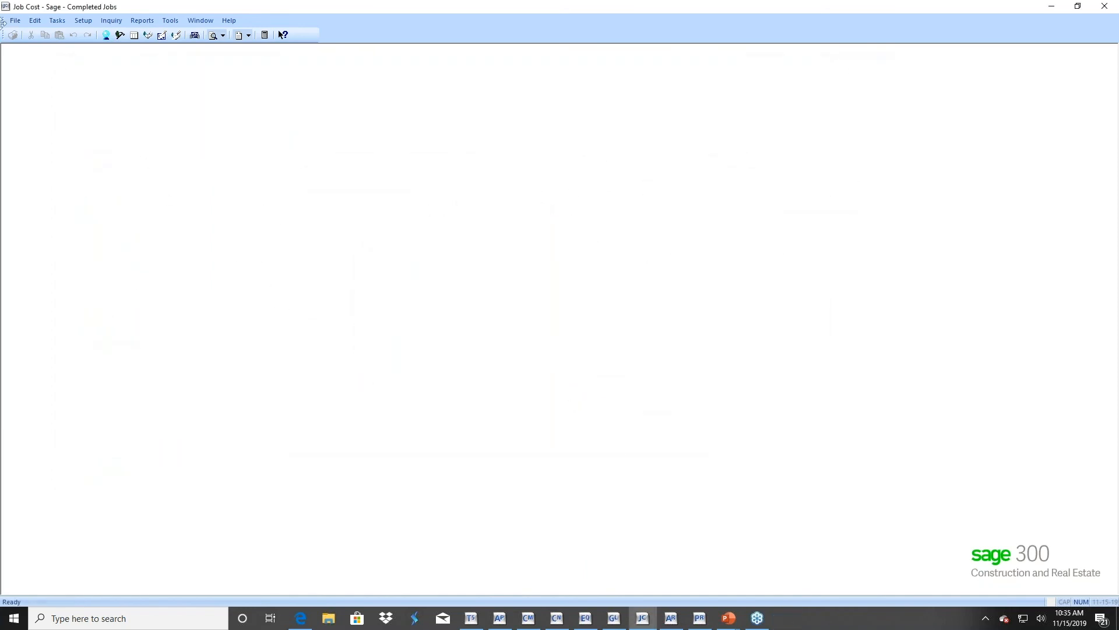
View the archive company's job transactions in the All Entries inquiry, and close the inquiry
{"action": "left_click", "coordinate": [109, 21]}
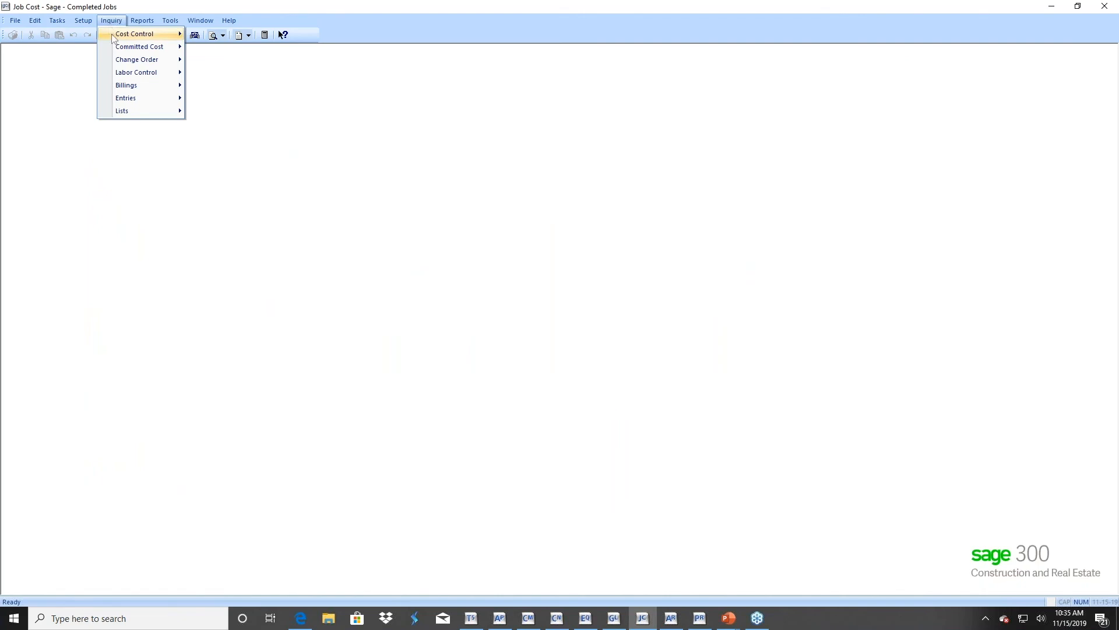
{"action": "mouse_move", "coordinate": [140, 98]}
{"action": "left_click", "coordinate": [207, 112]}
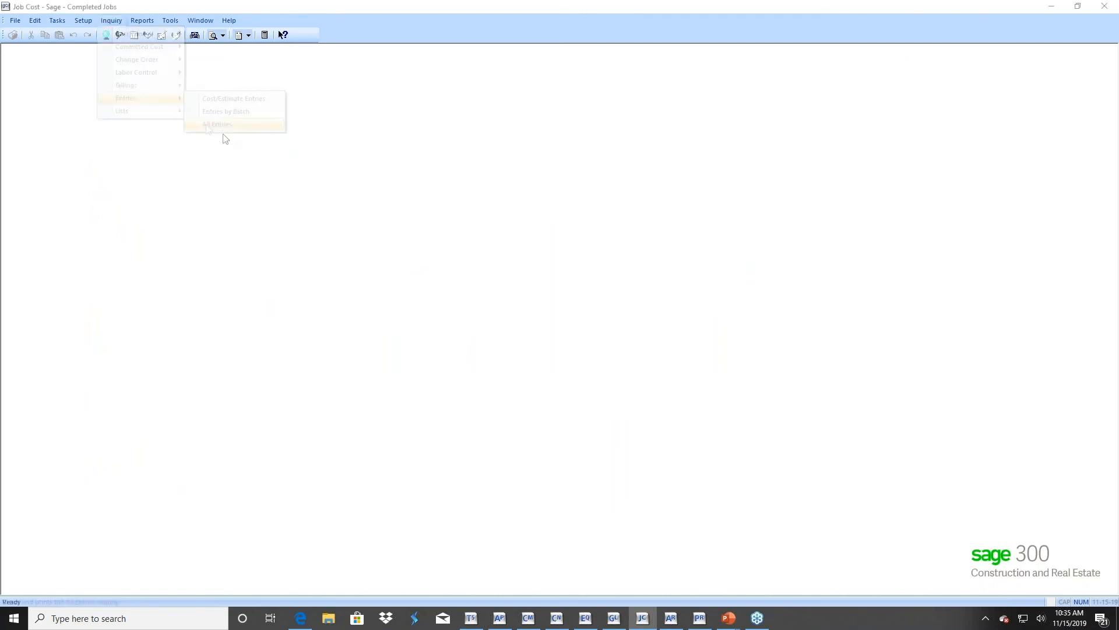
{"action": "left_click", "coordinate": [548, 354]}
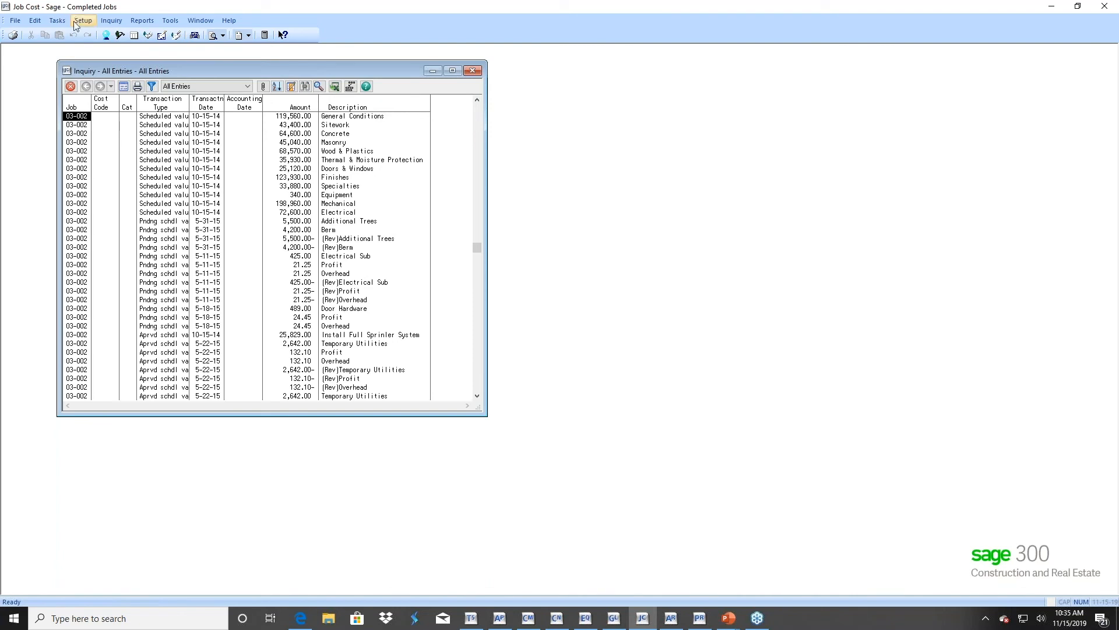
{"action": "left_click", "coordinate": [71, 87]}
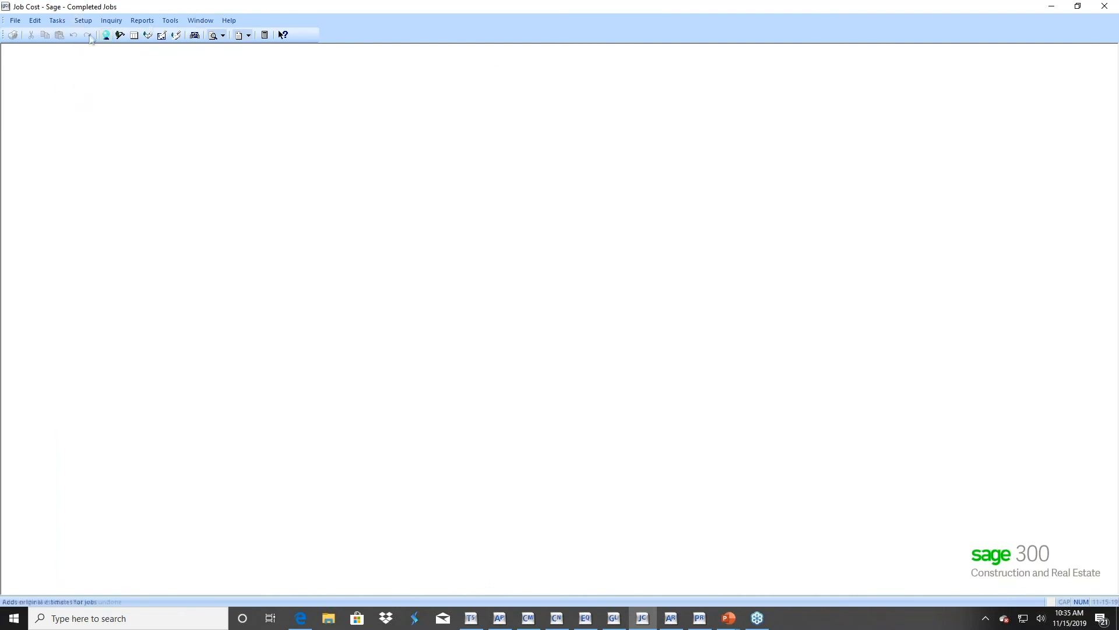
Try a job move out of the archive company with the Construction Sample Data folder as destination, and cancel at the file selection
{"action": "left_click", "coordinate": [171, 21]}
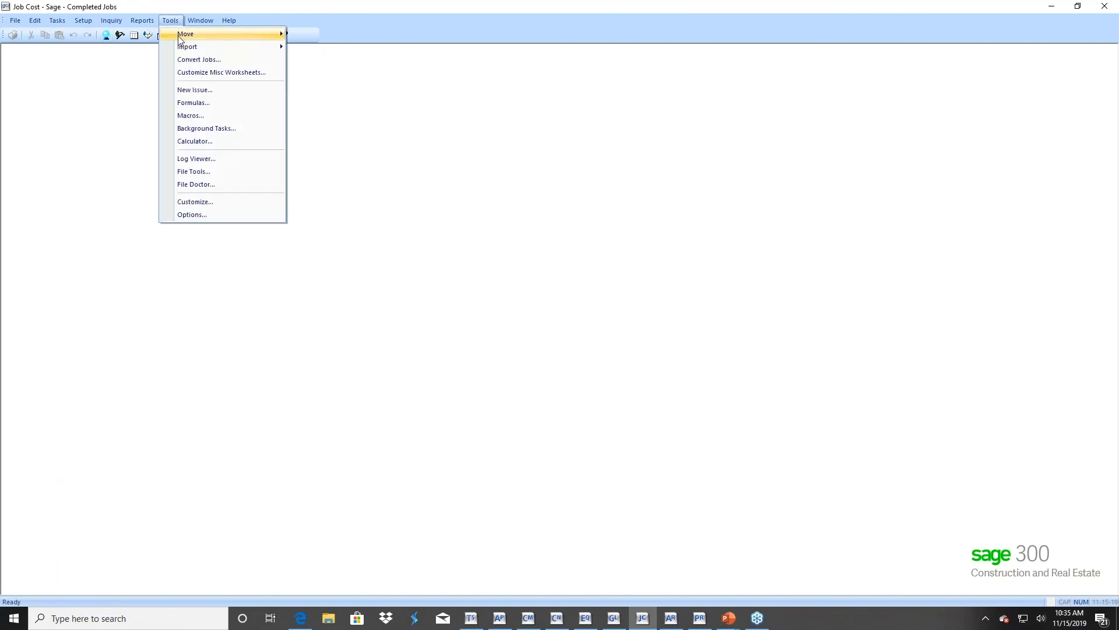
{"action": "mouse_move", "coordinate": [244, 34]}
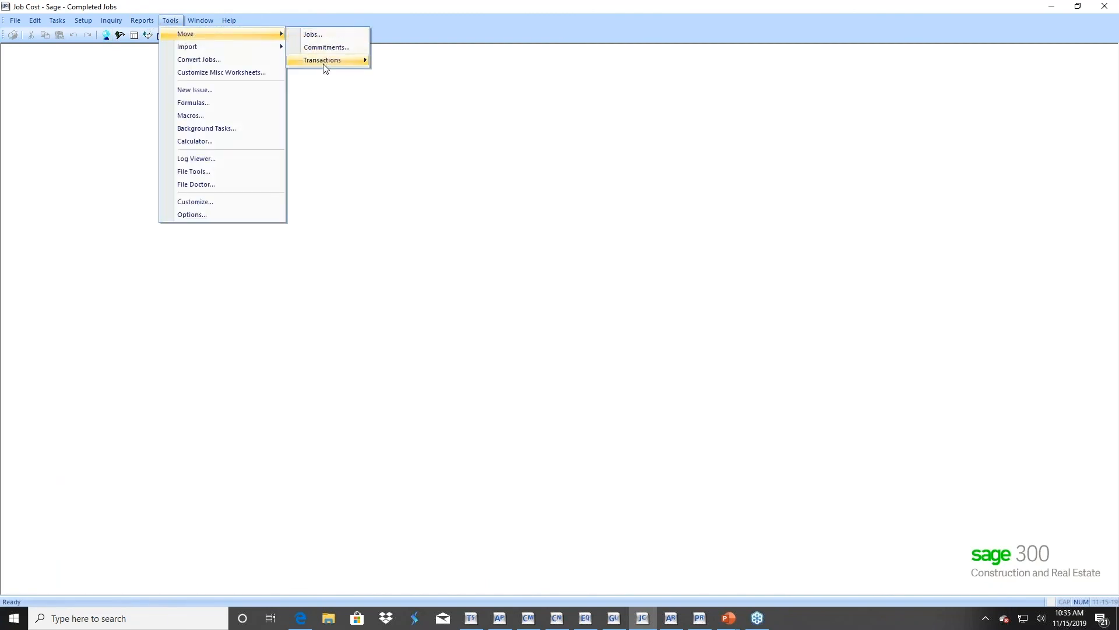
{"action": "left_click", "coordinate": [323, 35]}
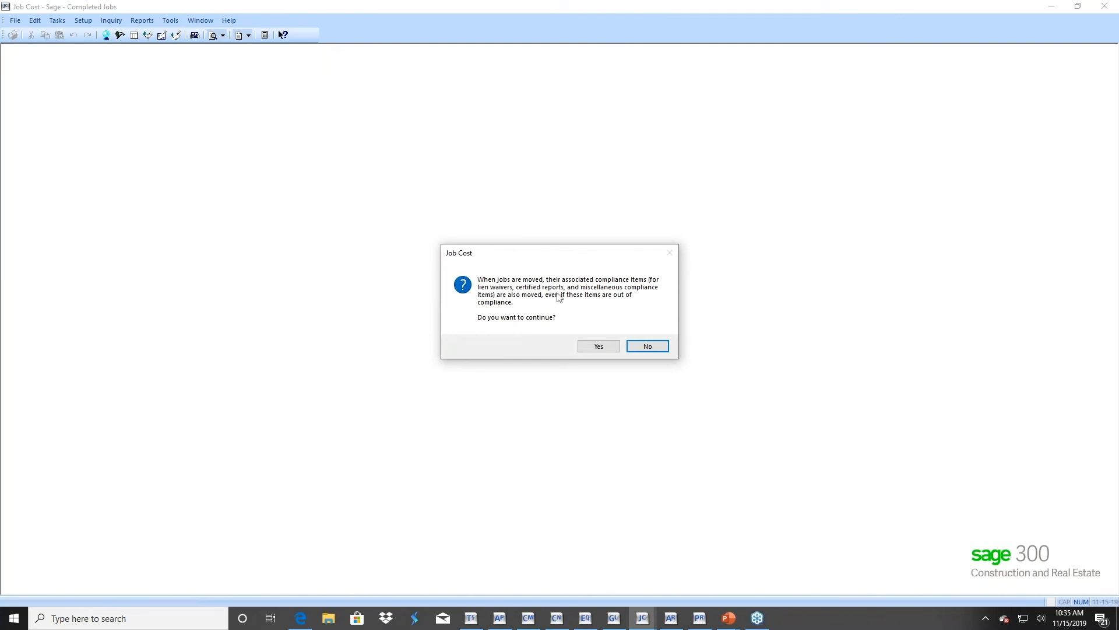
{"action": "left_click", "coordinate": [591, 348]}
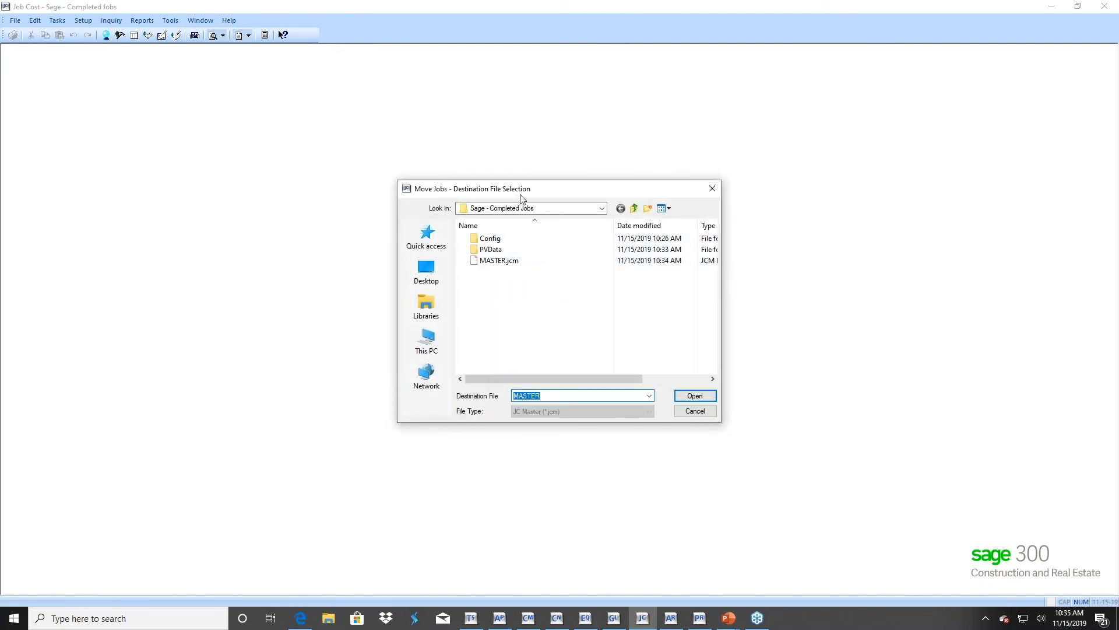
{"action": "left_click", "coordinate": [603, 208]}
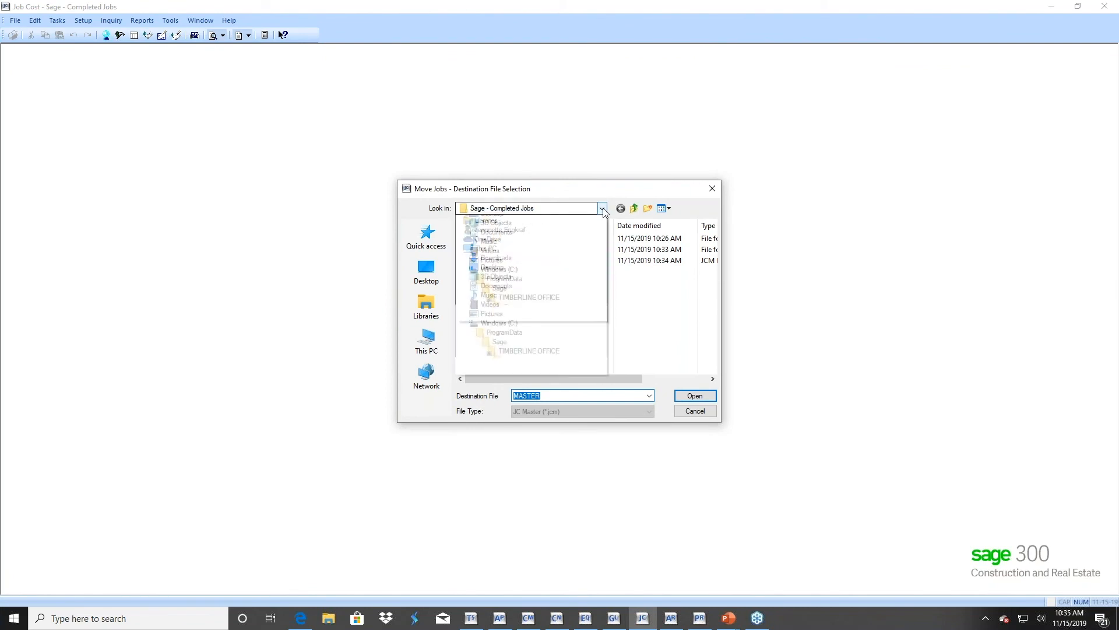
{"action": "left_click", "coordinate": [512, 389]}
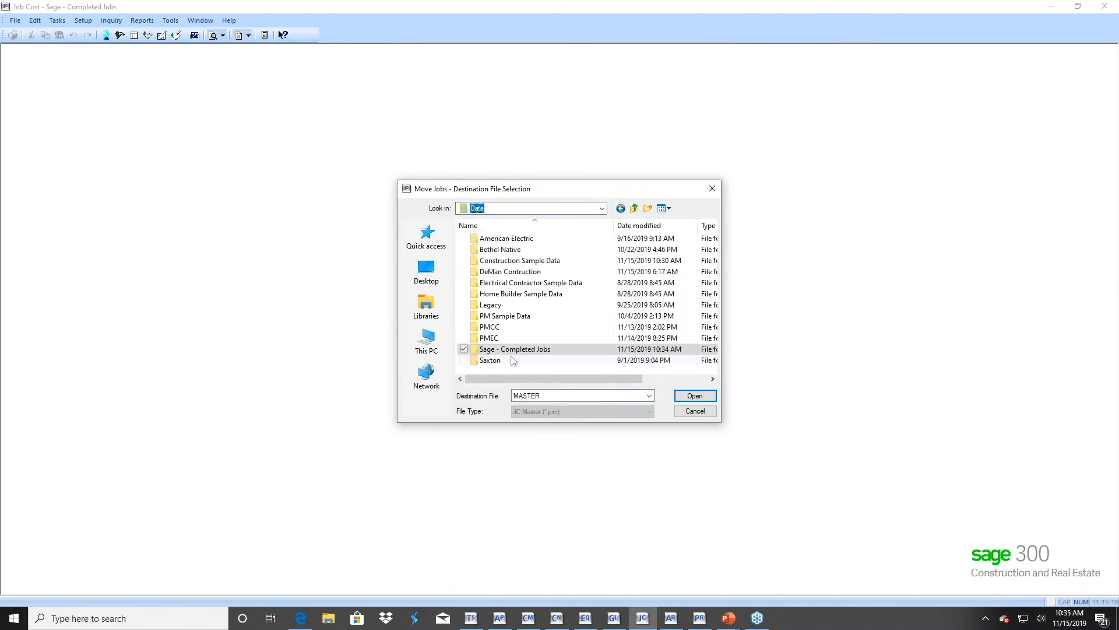
{"action": "double_click", "coordinate": [513, 261]}
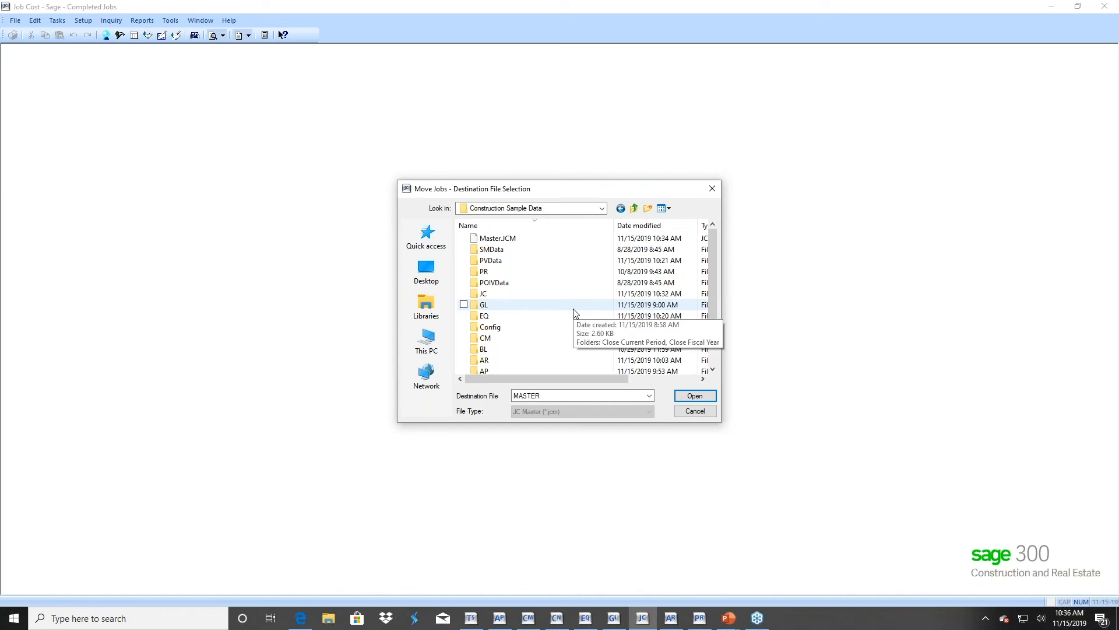
{"action": "left_click", "coordinate": [701, 414]}
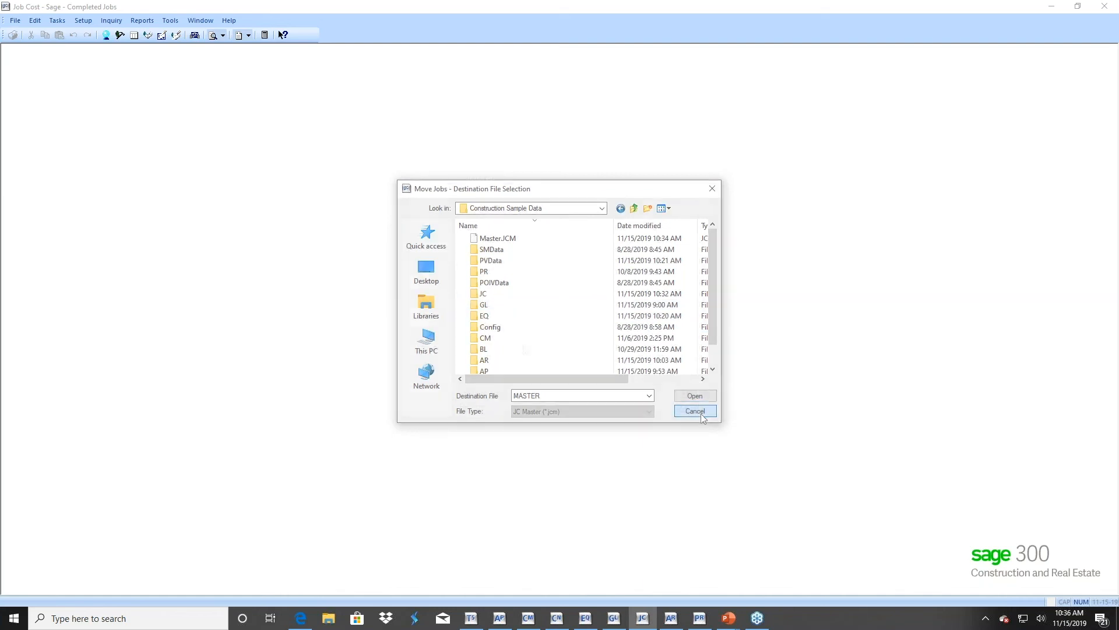
Switch back to the Timberline Construction company in Job Cost
{"action": "left_click", "coordinate": [15, 21]}
{"action": "left_click", "coordinate": [26, 48]}
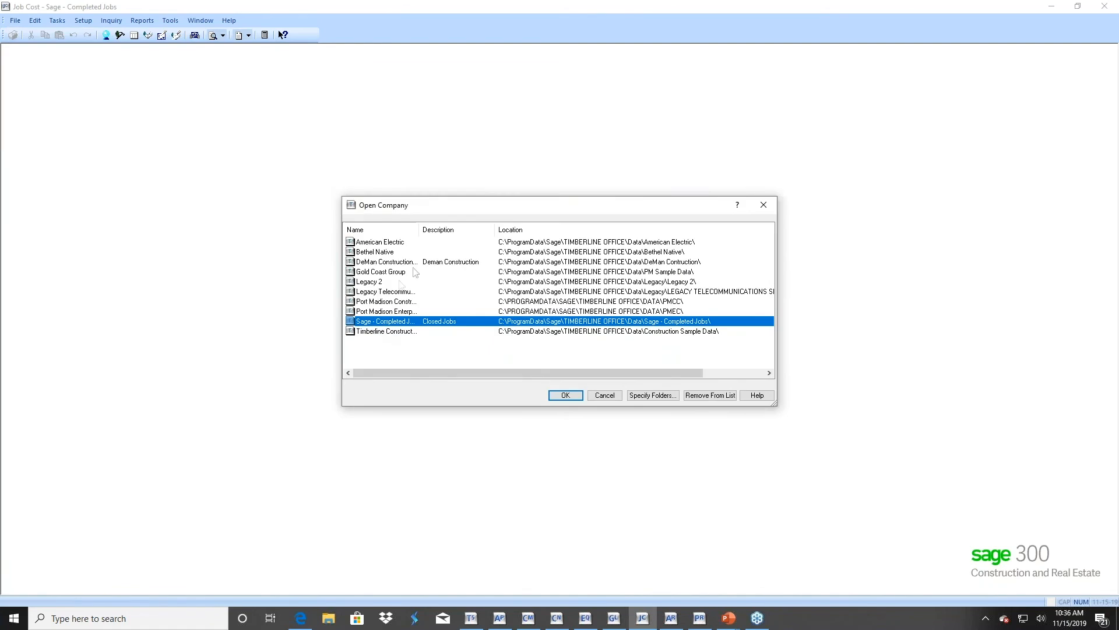
{"action": "left_click", "coordinate": [383, 332]}
{"action": "double_click", "coordinate": [383, 332]}
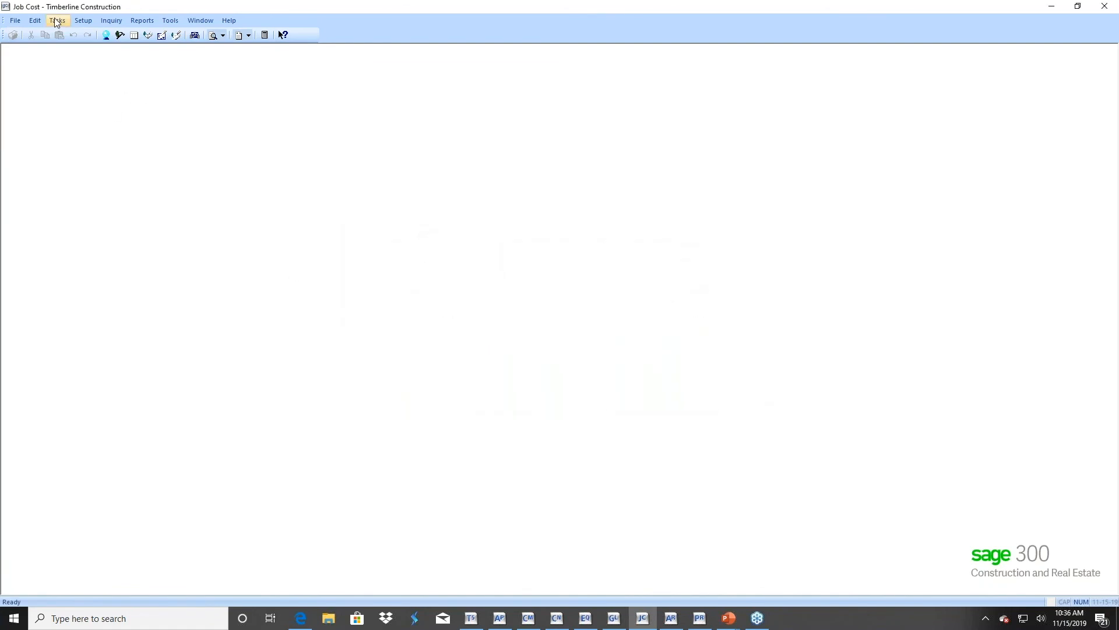
Set up File Doctor to compact good files for the Job Cost master and current transaction files, and cancel without starting it
{"action": "left_click", "coordinate": [171, 22]}
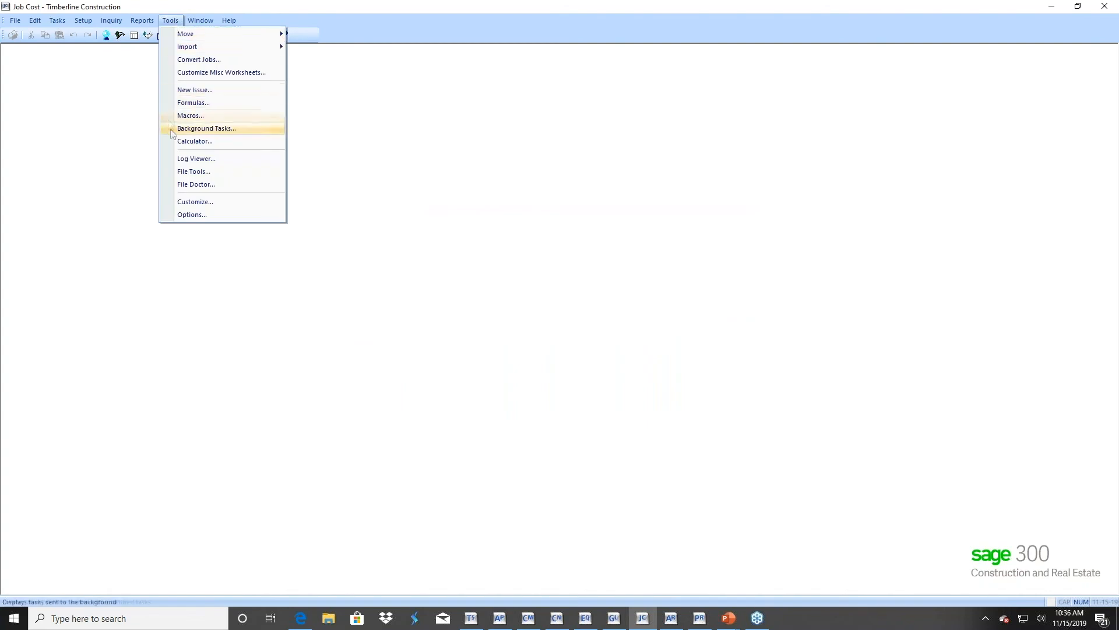
{"action": "left_click", "coordinate": [199, 188]}
{"action": "left_click", "coordinate": [578, 334]}
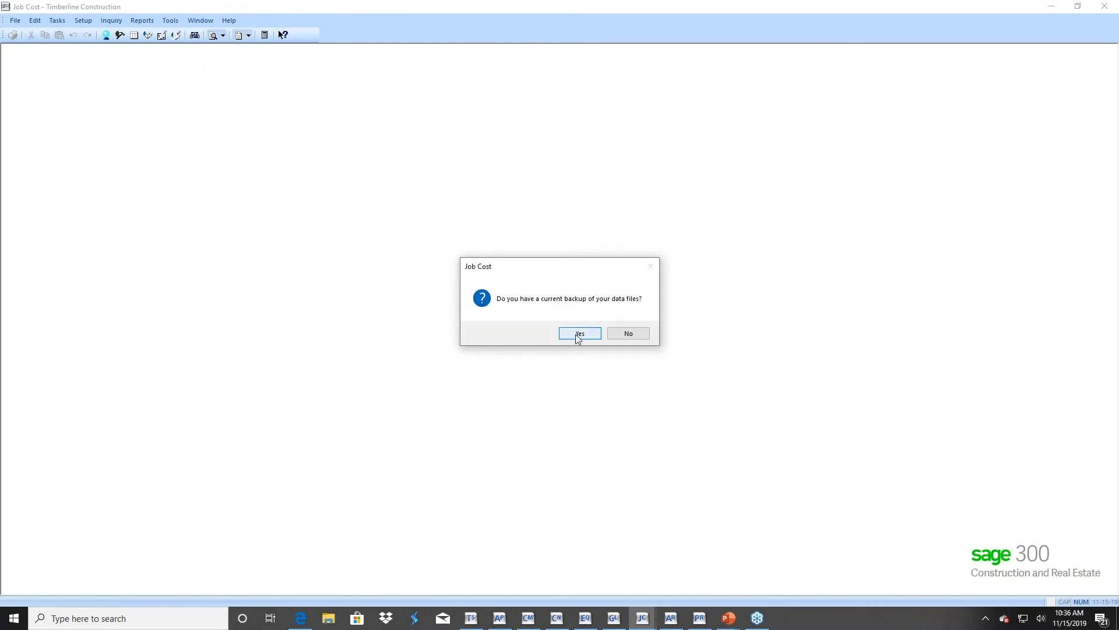
{"action": "left_click", "coordinate": [489, 310]}
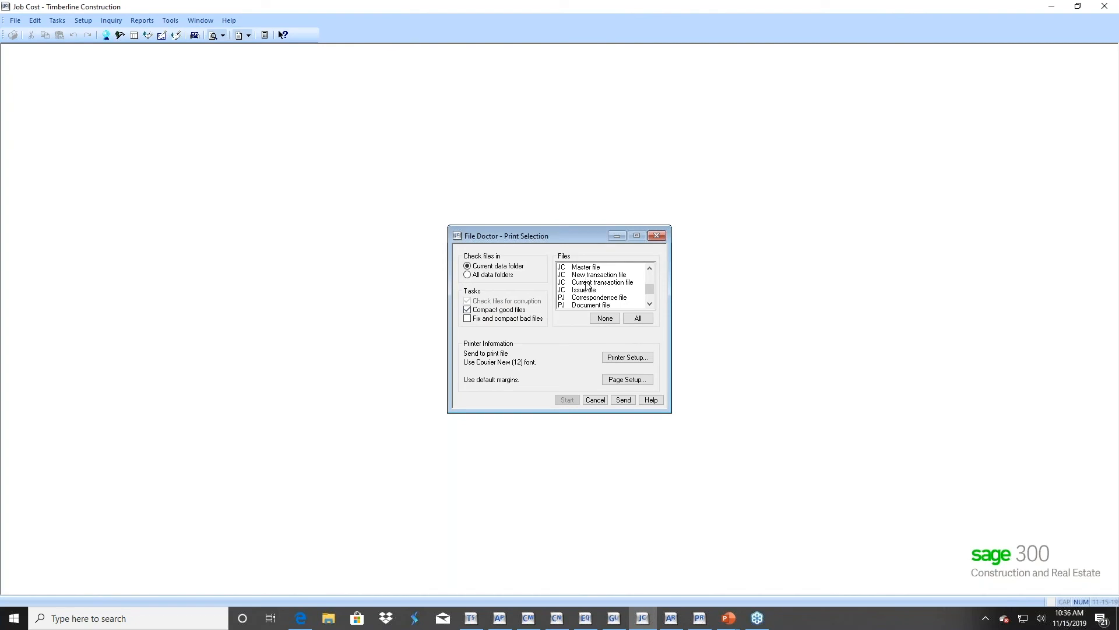
{"action": "left_click", "coordinate": [585, 267]}
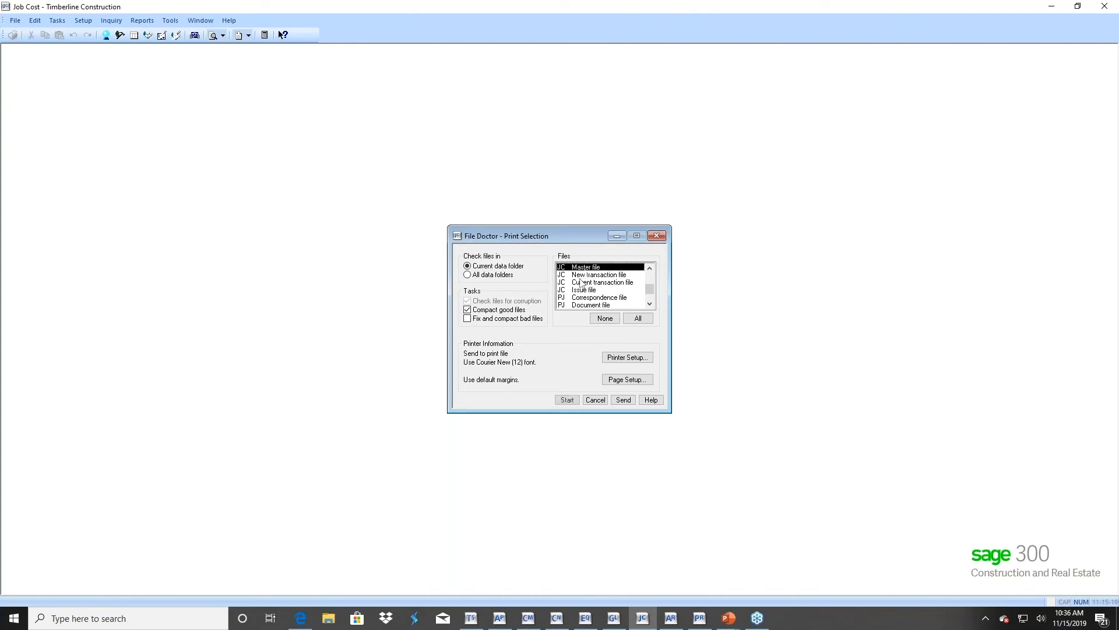
{"action": "left_click", "coordinate": [582, 282]}
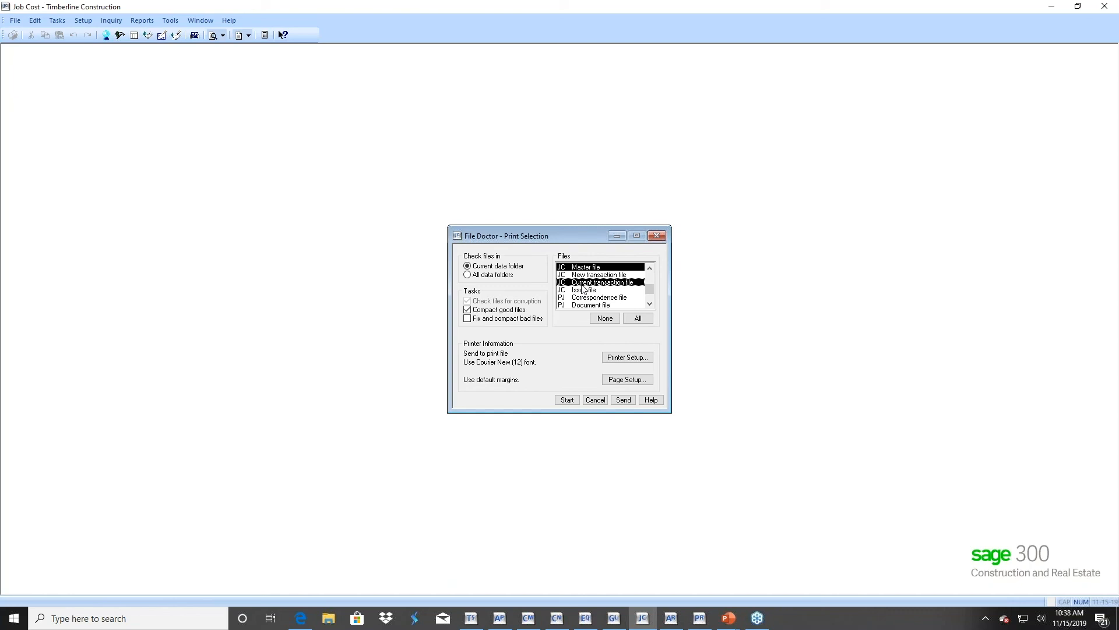
{"action": "left_click", "coordinate": [596, 400]}
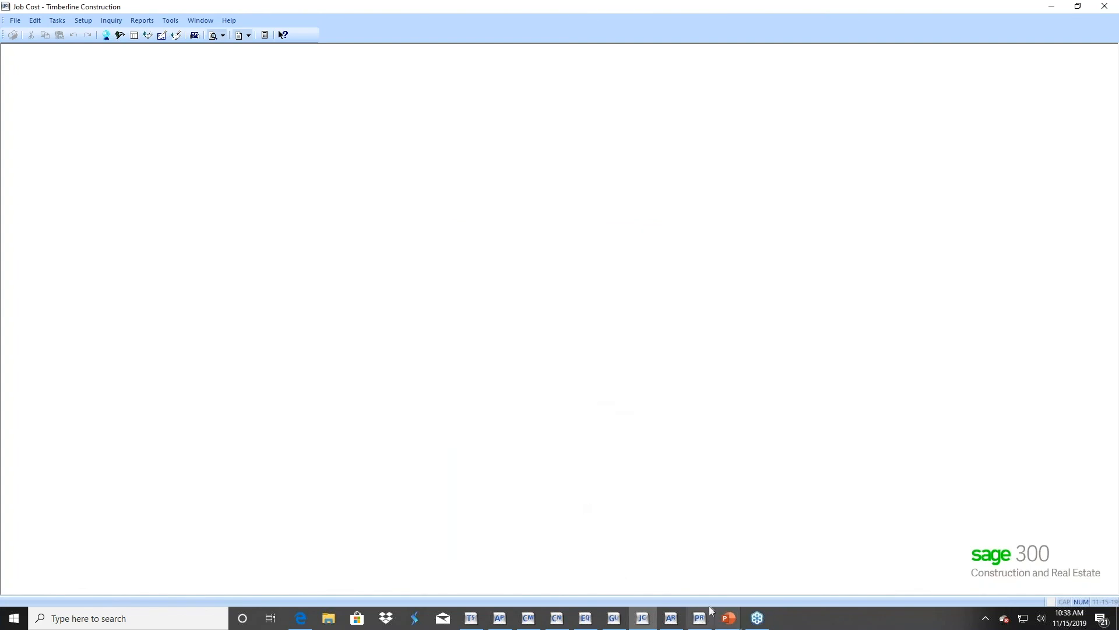
Switch to the running PowerPoint slide show and advance to the Residential Management slide
{"action": "left_click", "coordinate": [730, 619]}
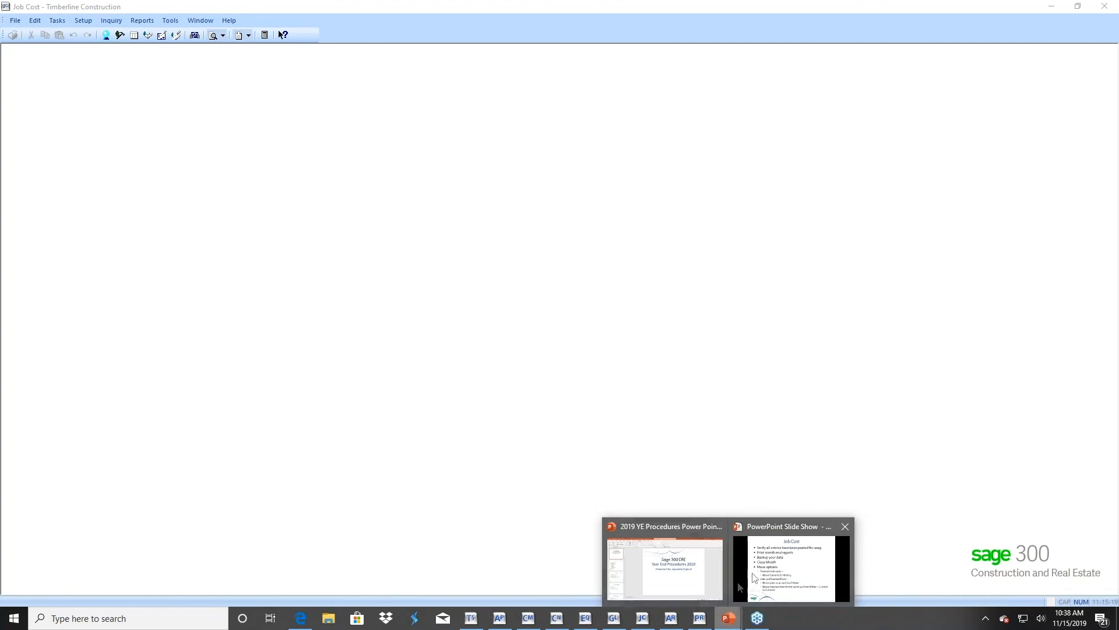
{"action": "left_click", "coordinate": [766, 572]}
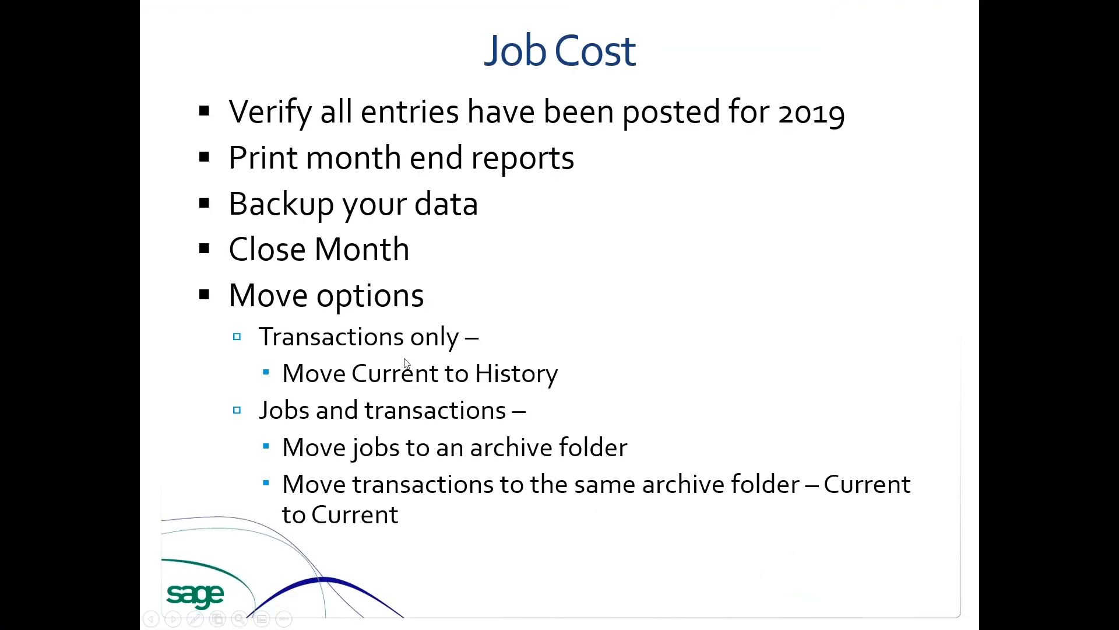
{"action": "left_click", "coordinate": [522, 468]}
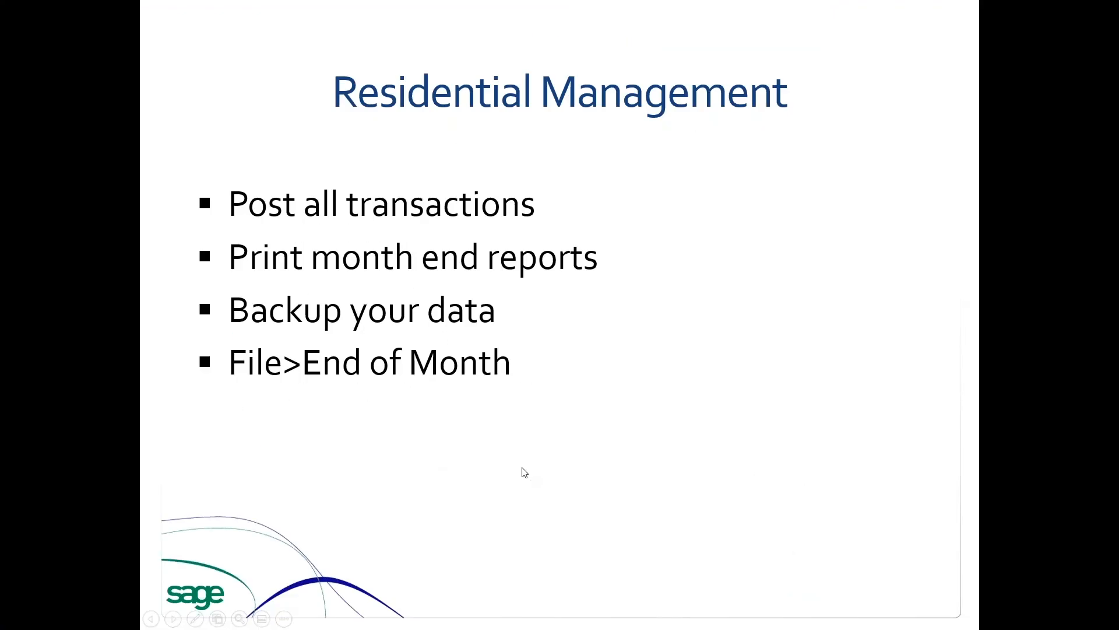
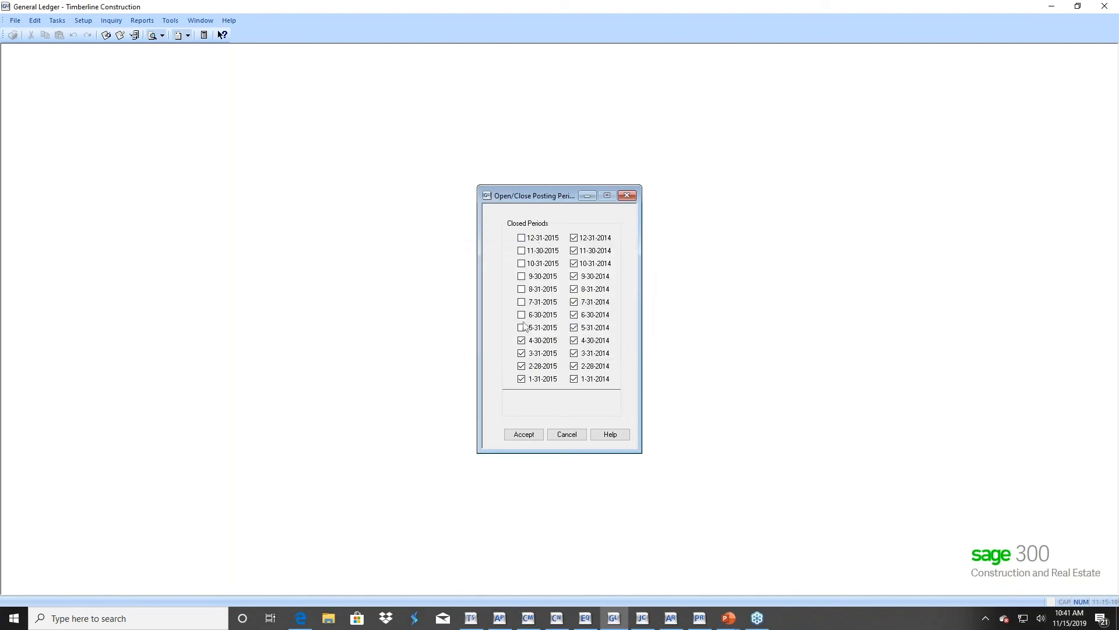
Close the General Ledger posting periods 5-31-2015 through 11-30-2015 and accept the changes
{"action": "left_click", "coordinate": [521, 327]}
{"action": "left_click", "coordinate": [522, 315]}
{"action": "left_click", "coordinate": [522, 302]}
{"action": "left_click", "coordinate": [522, 289]}
{"action": "left_click", "coordinate": [522, 276]}
{"action": "left_click", "coordinate": [522, 263]}
{"action": "left_click", "coordinate": [521, 250]}
{"action": "left_click", "coordinate": [566, 437]}
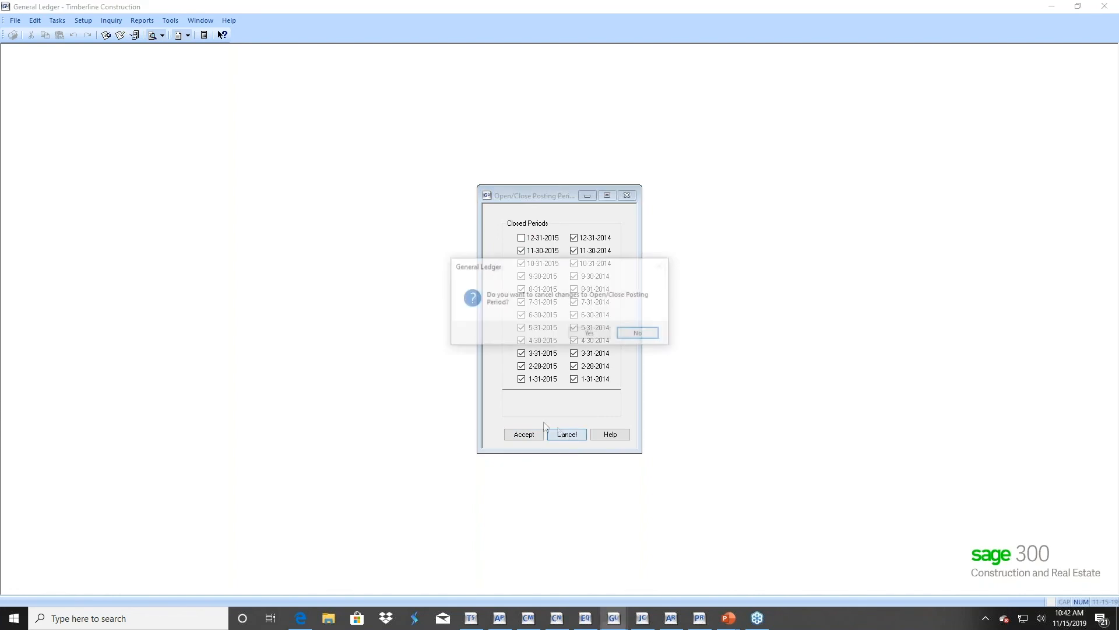
{"action": "left_click", "coordinate": [655, 337]}
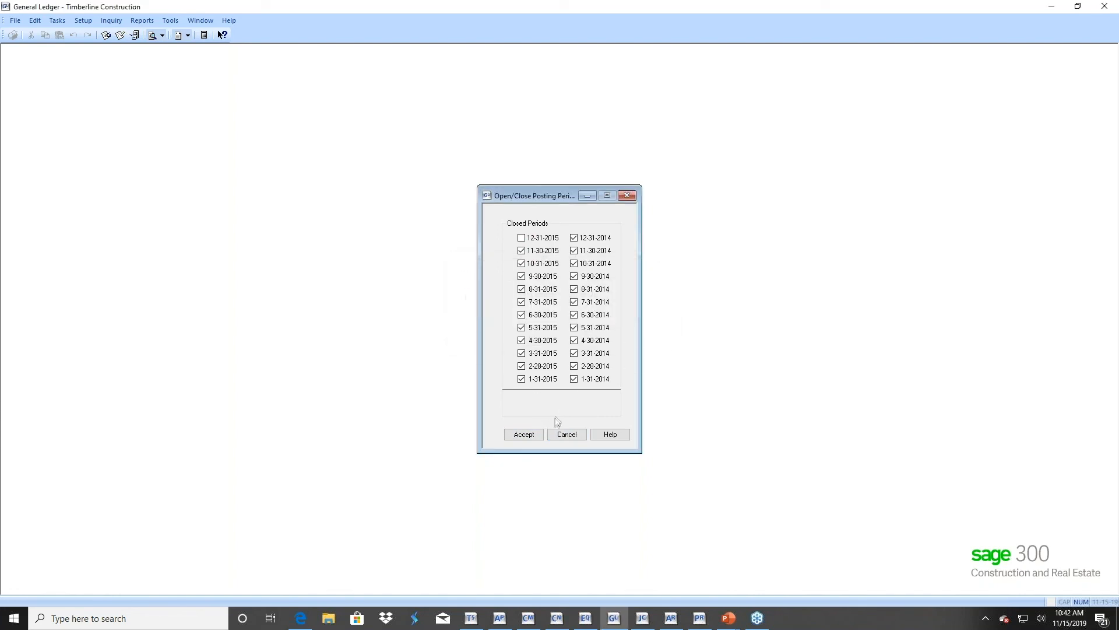
{"action": "left_click", "coordinate": [516, 436]}
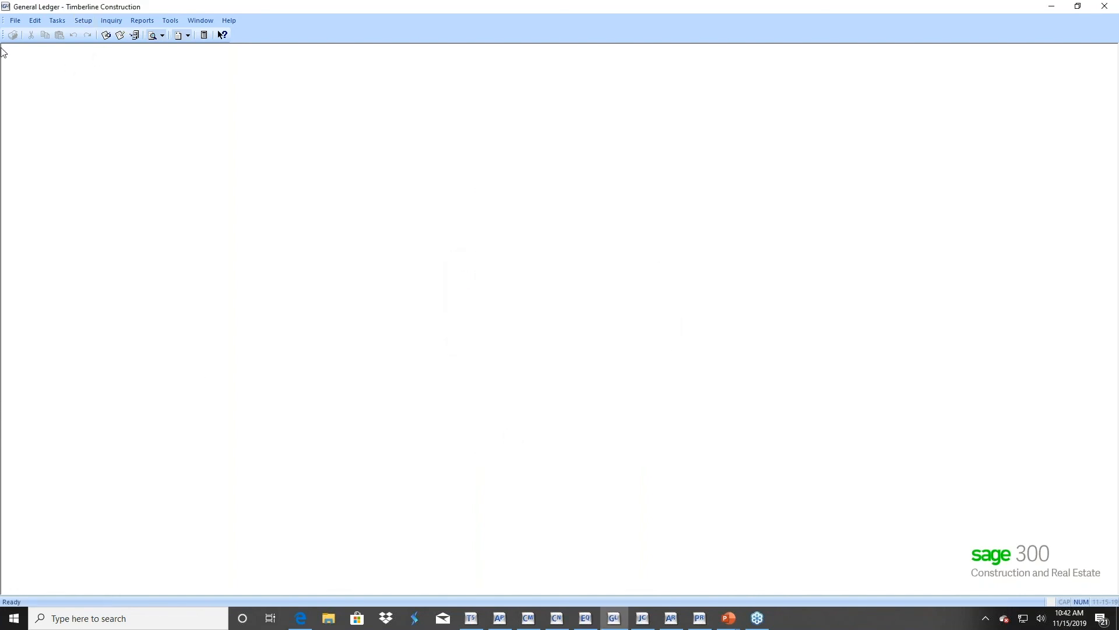
Preview the BalSAccr balance sheet statement for the Consolidated Statements prefix group in a maximized window
{"action": "left_click", "coordinate": [142, 20]}
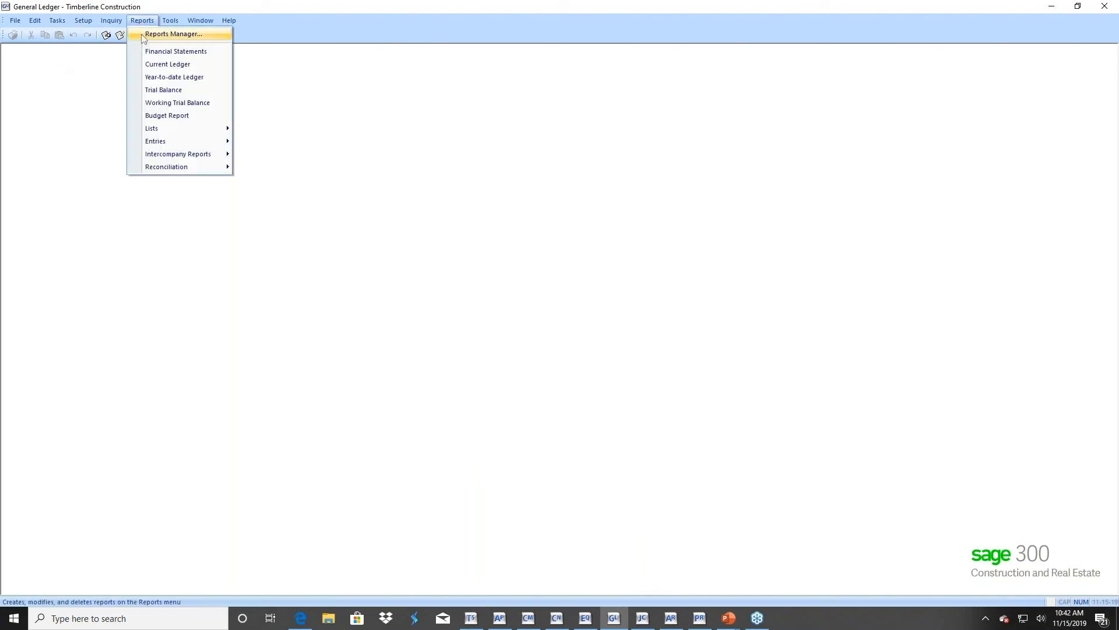
{"action": "left_click", "coordinate": [147, 51]}
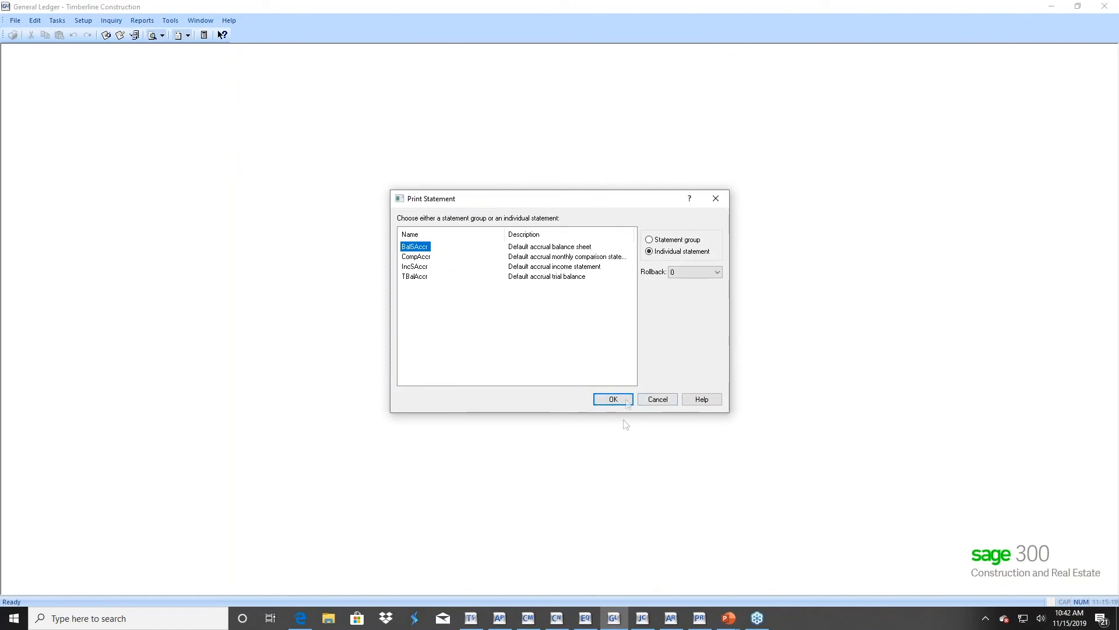
{"action": "left_click", "coordinate": [626, 401]}
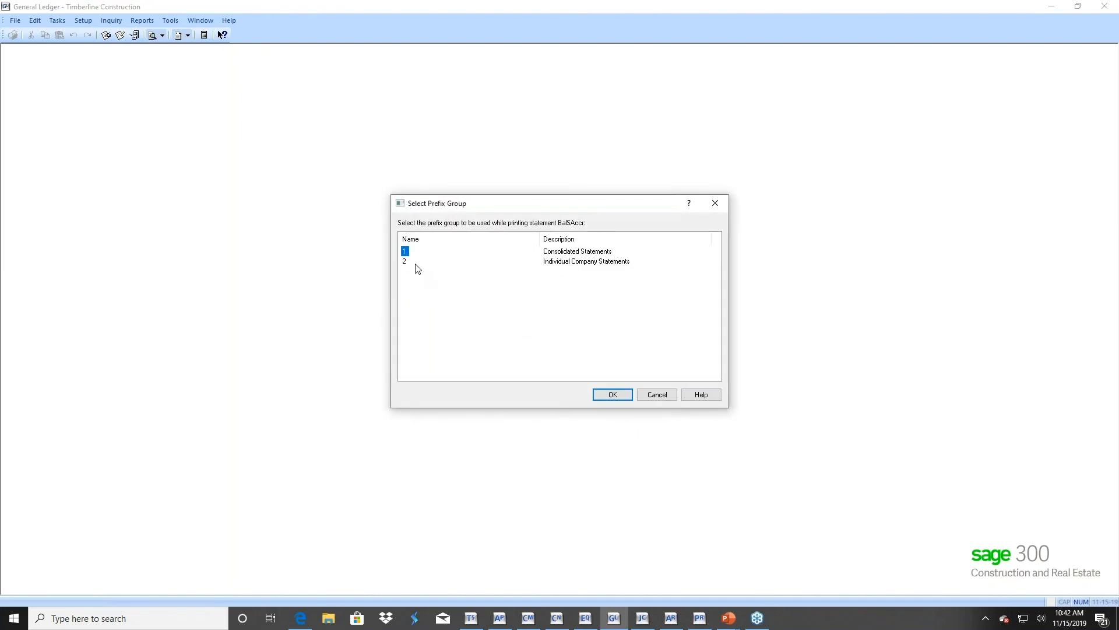
{"action": "left_click", "coordinate": [610, 395]}
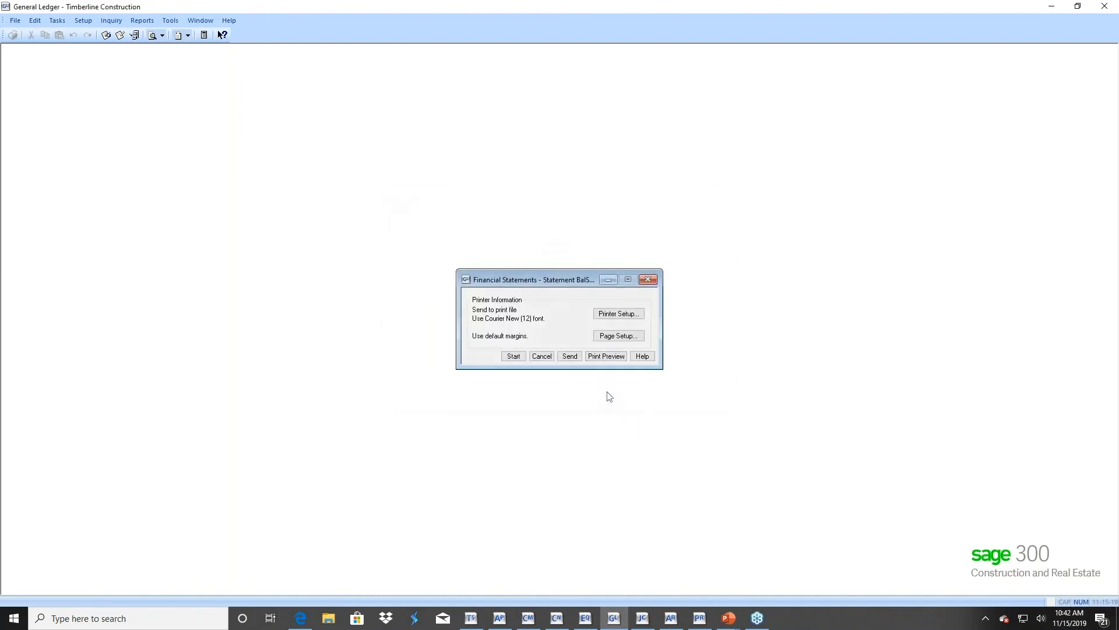
{"action": "left_click", "coordinate": [596, 356]}
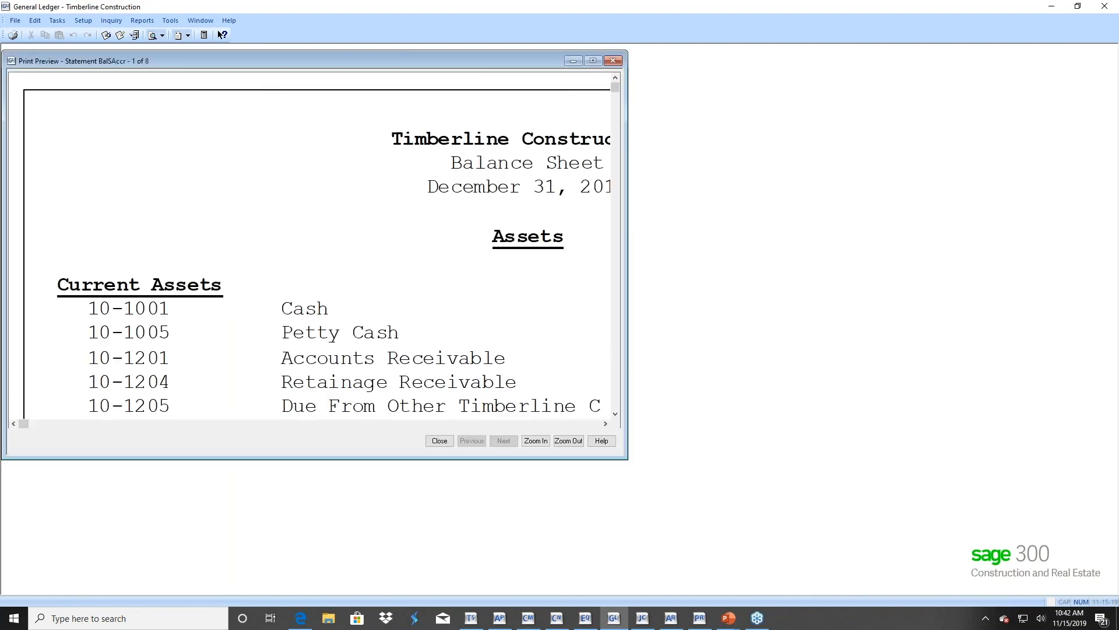
{"action": "left_click", "coordinate": [593, 61]}
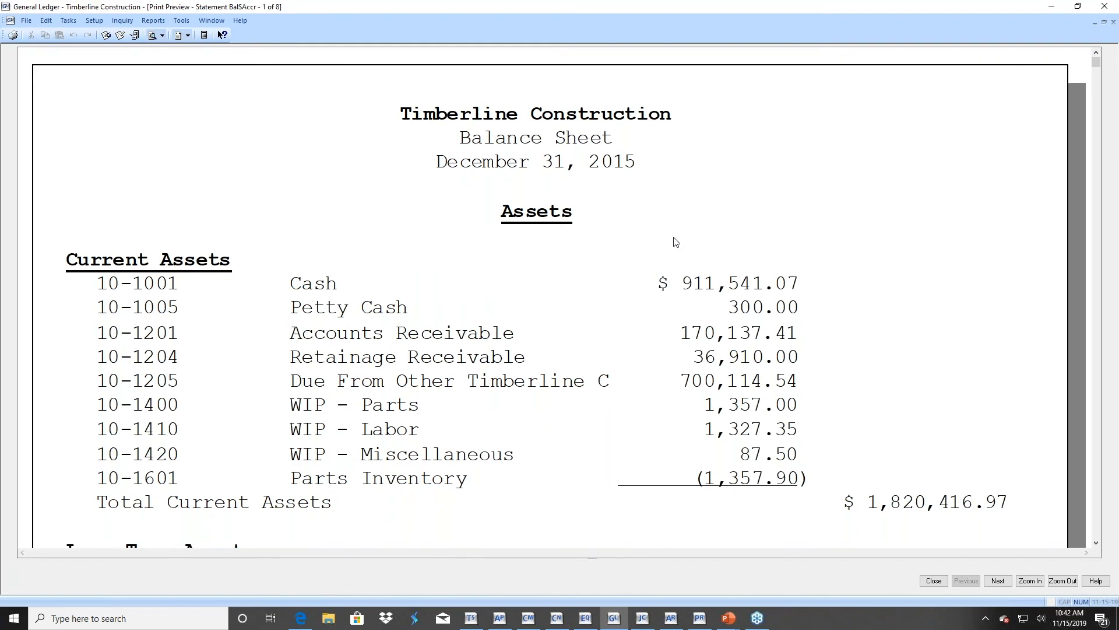
Review the balance sheet's Liabilities and Equity page through to net income, and close the preview and statement window
{"action": "left_click", "coordinate": [998, 581]}
{"action": "left_click", "coordinate": [1095, 543]}
{"action": "scroll", "coordinate": [1095, 545], "scroll_direction": "down", "scroll_amount": 6}
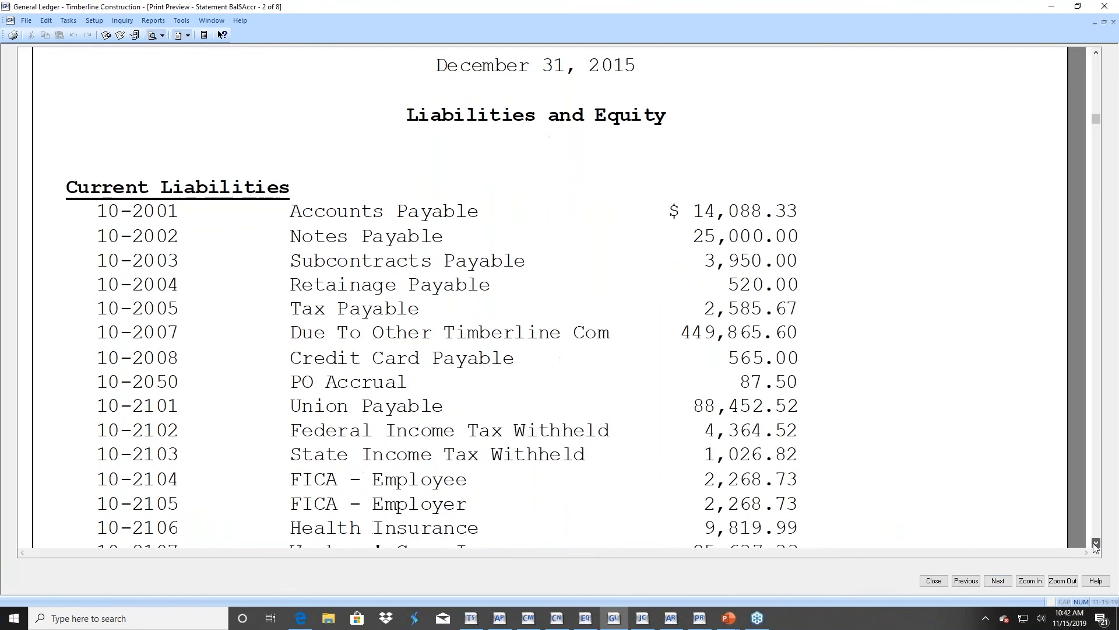
{"action": "scroll", "coordinate": [1095, 545], "scroll_direction": "down", "scroll_amount": 3}
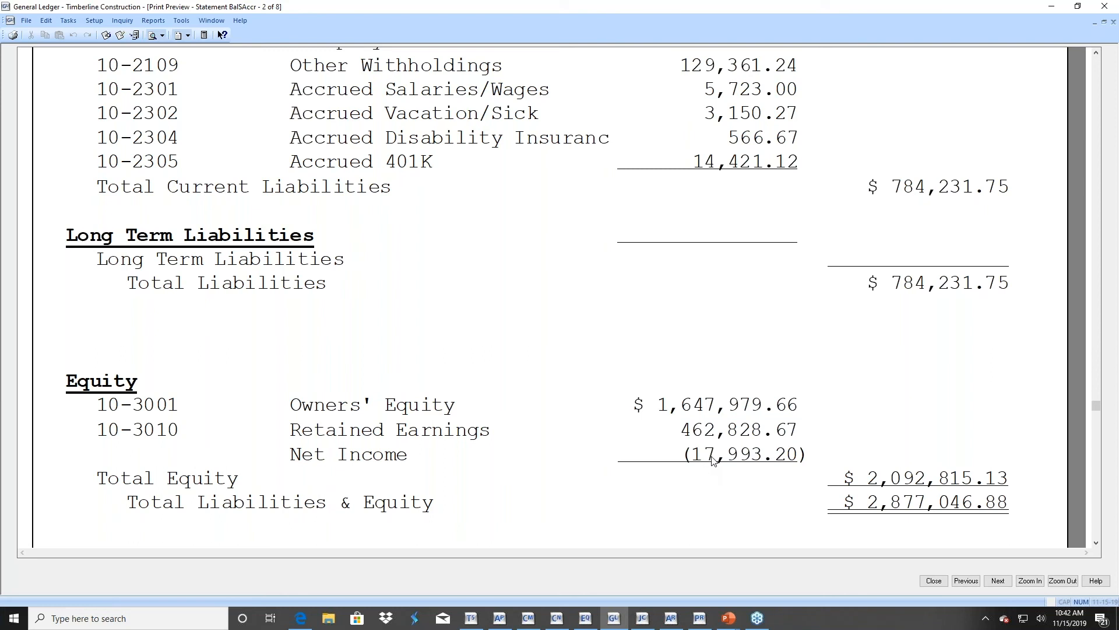
{"action": "left_click", "coordinate": [936, 581]}
{"action": "left_click", "coordinate": [542, 356]}
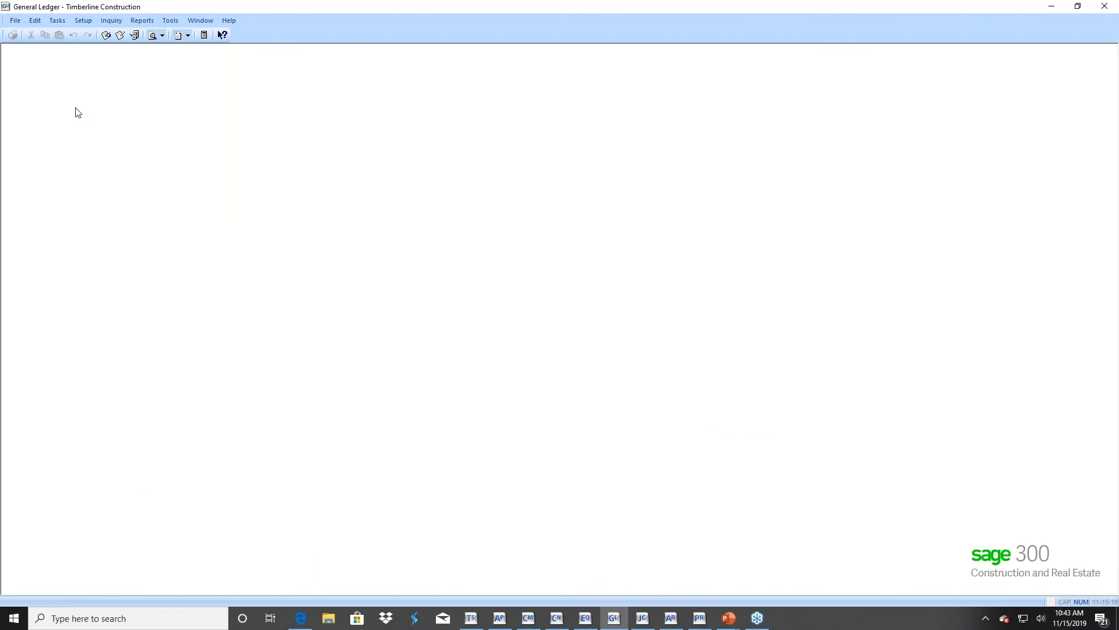
Start a File Tools backup and add master.GLM from the Construction Sample Data folder
{"action": "left_click", "coordinate": [171, 22]}
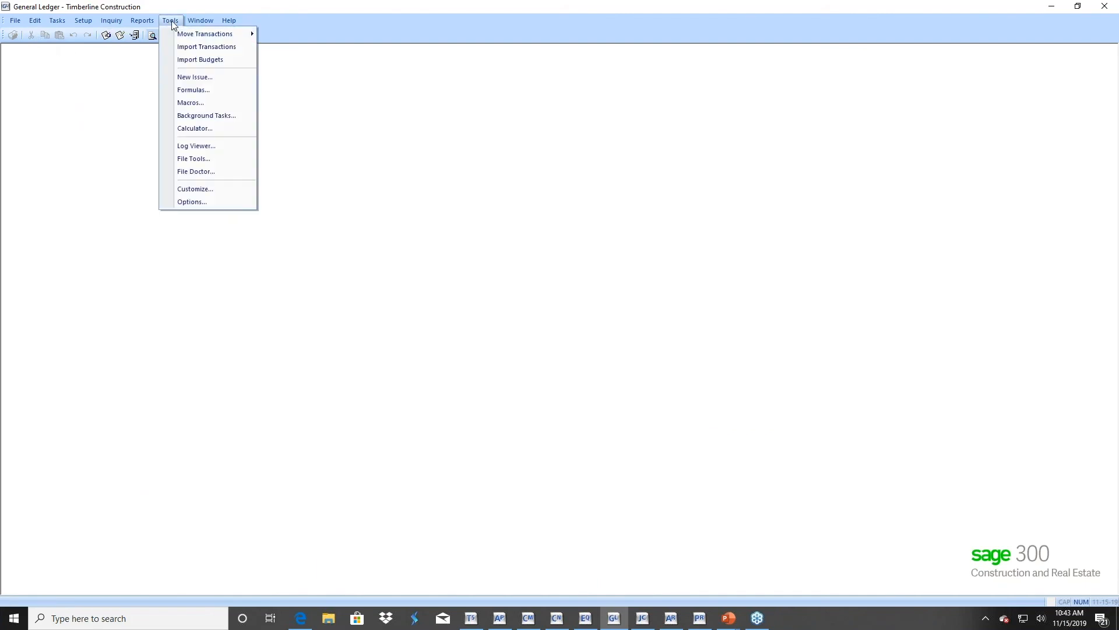
{"action": "left_click", "coordinate": [194, 161]}
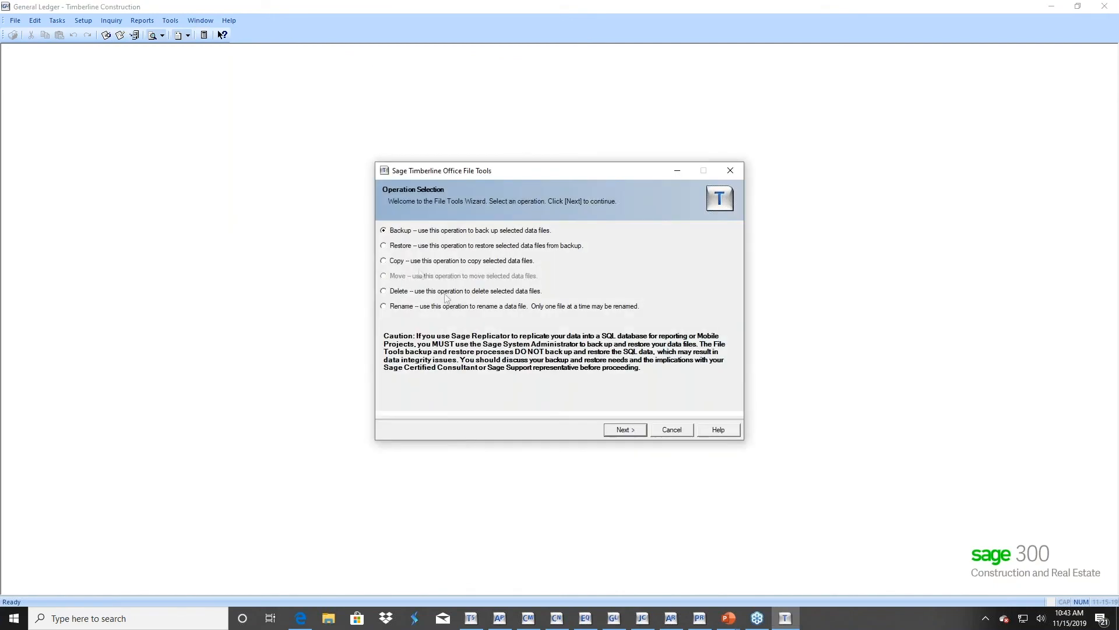
{"action": "left_click", "coordinate": [623, 429]}
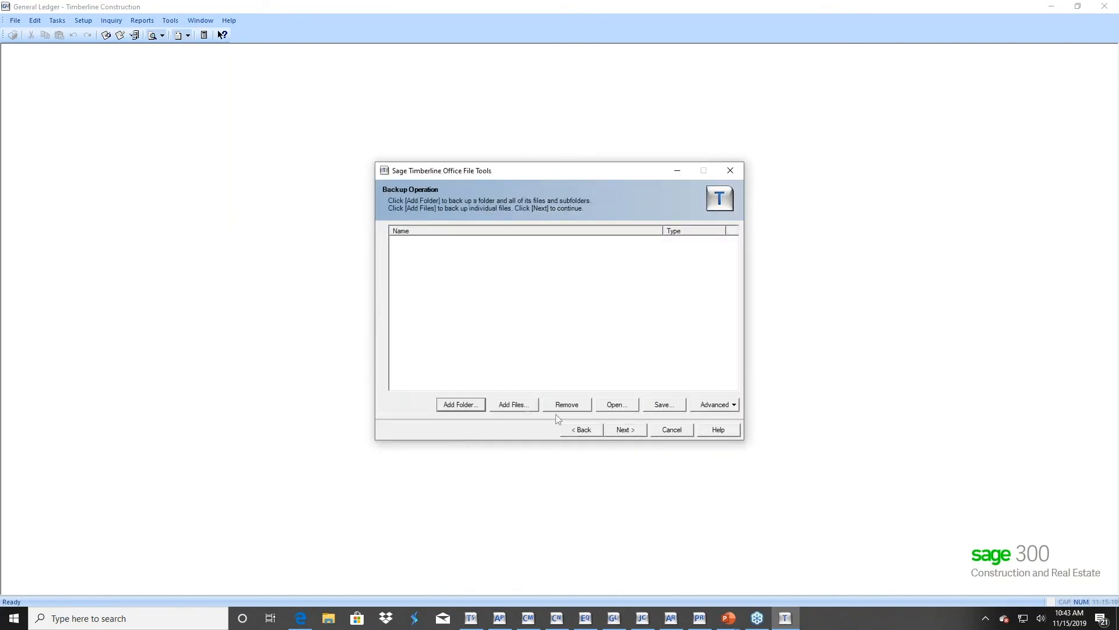
{"action": "left_click", "coordinate": [517, 404]}
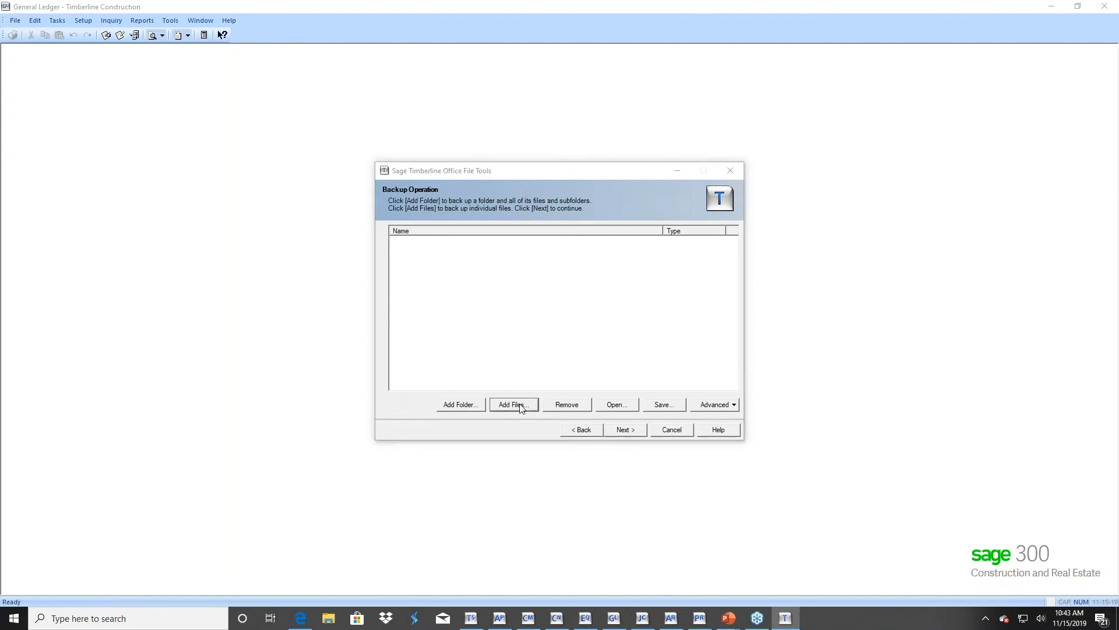
{"action": "type", "text": "master"}
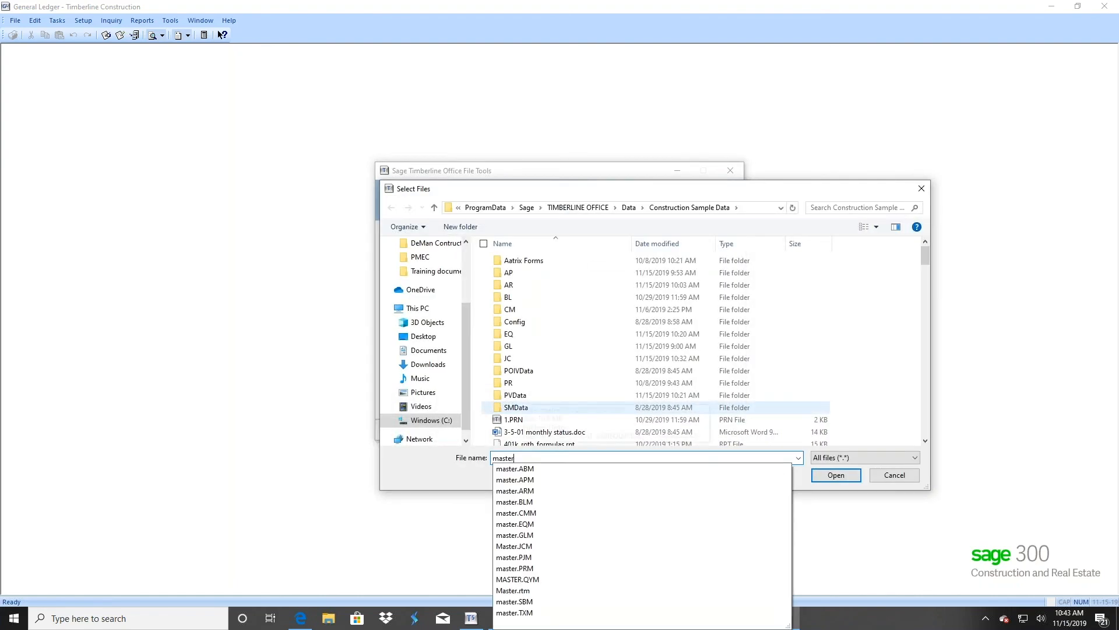
{"action": "left_click", "coordinate": [527, 535]}
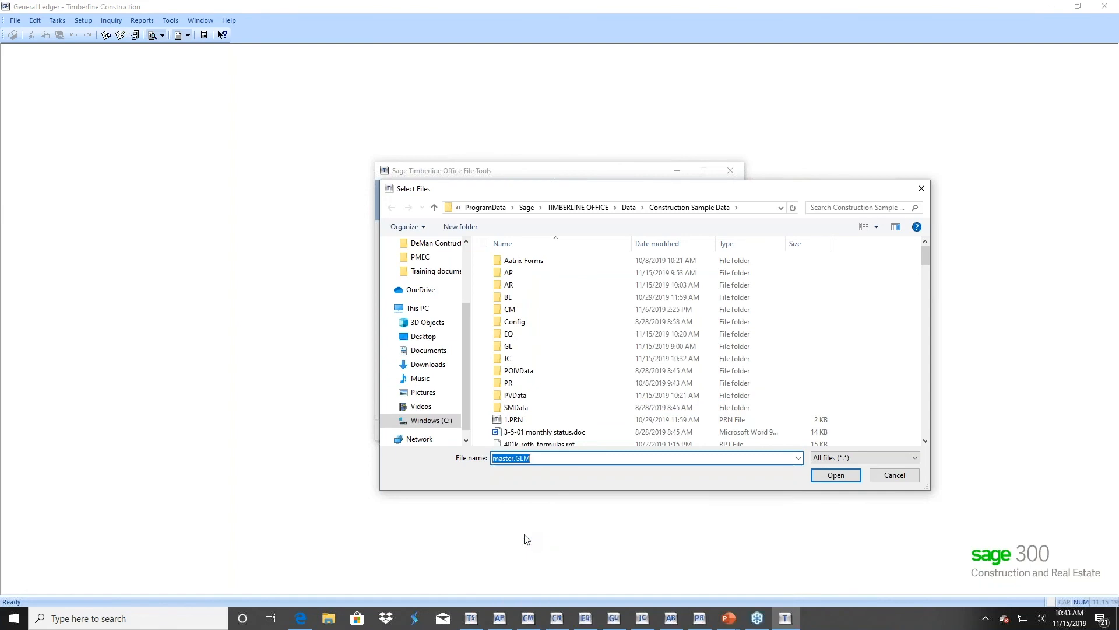
{"action": "left_click", "coordinate": [816, 475]}
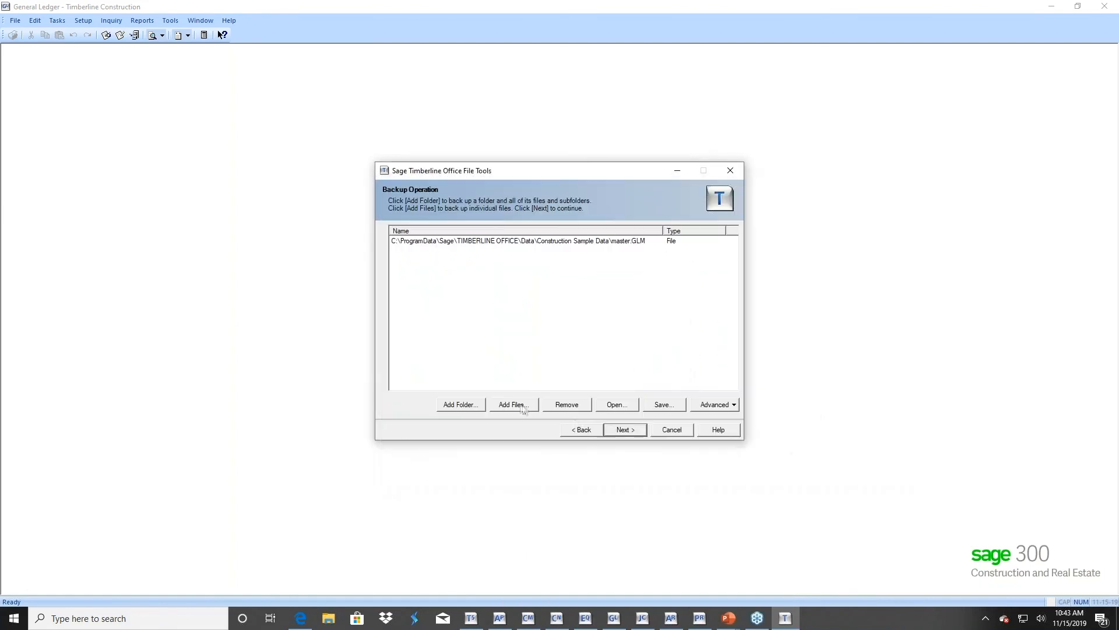
Add the General Ledger current transaction file, current.GLT, to the backup list
{"action": "left_click", "coordinate": [512, 404]}
{"action": "type", "text": "cur"}
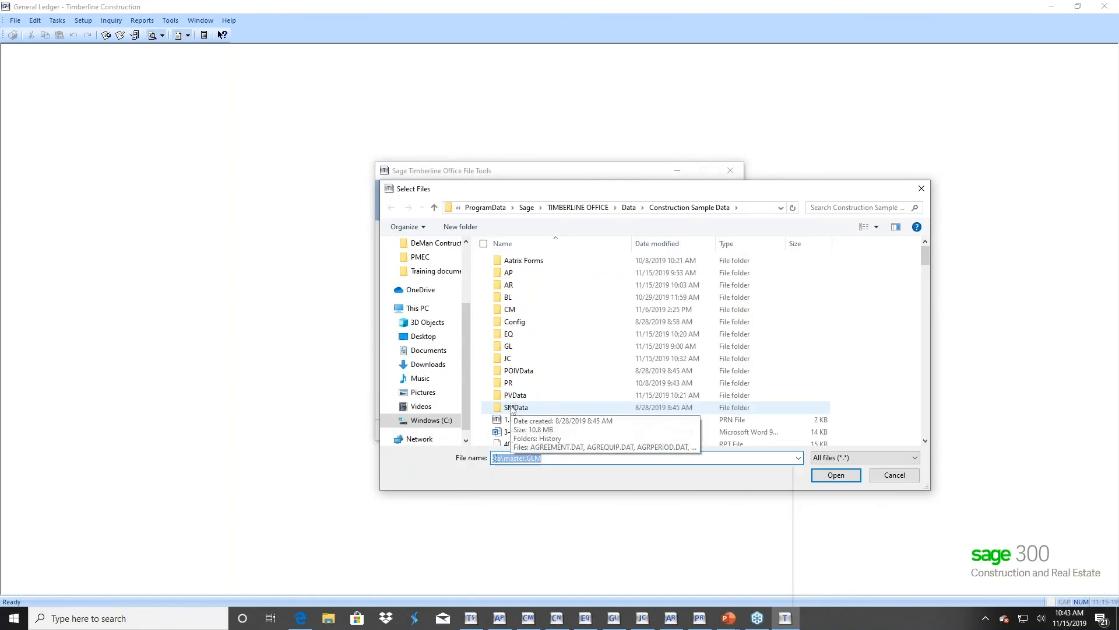
{"action": "type", "text": "r"}
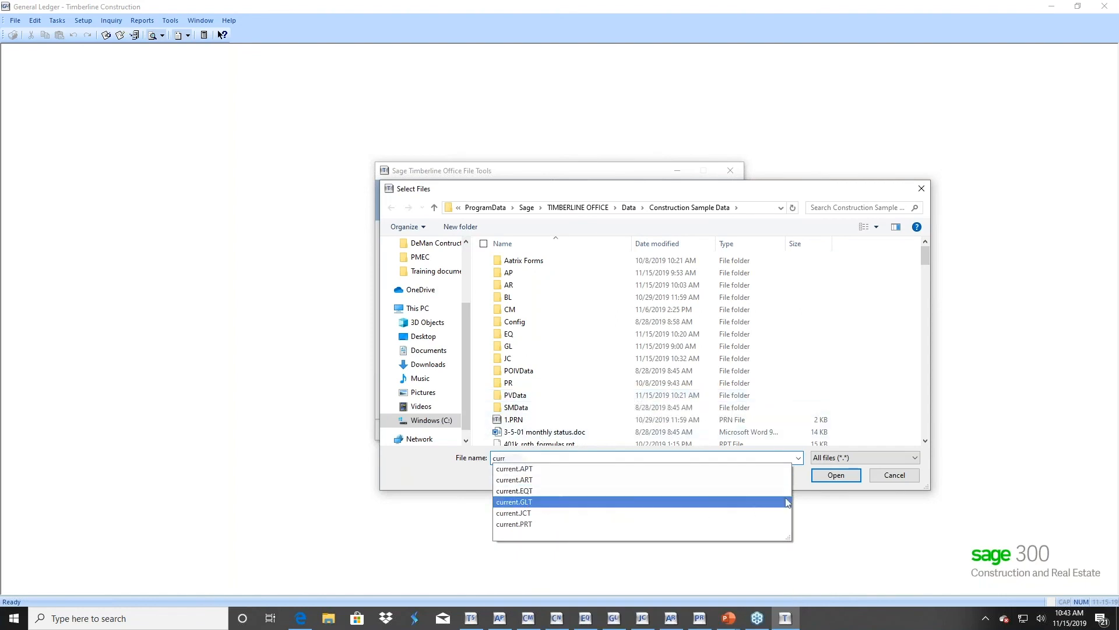
{"action": "left_click", "coordinate": [543, 503]}
{"action": "left_click", "coordinate": [836, 475]}
Add the General Ledger history file, history.GLT, to the backup list
{"action": "left_click", "coordinate": [513, 404]}
{"action": "type", "text": "his"}
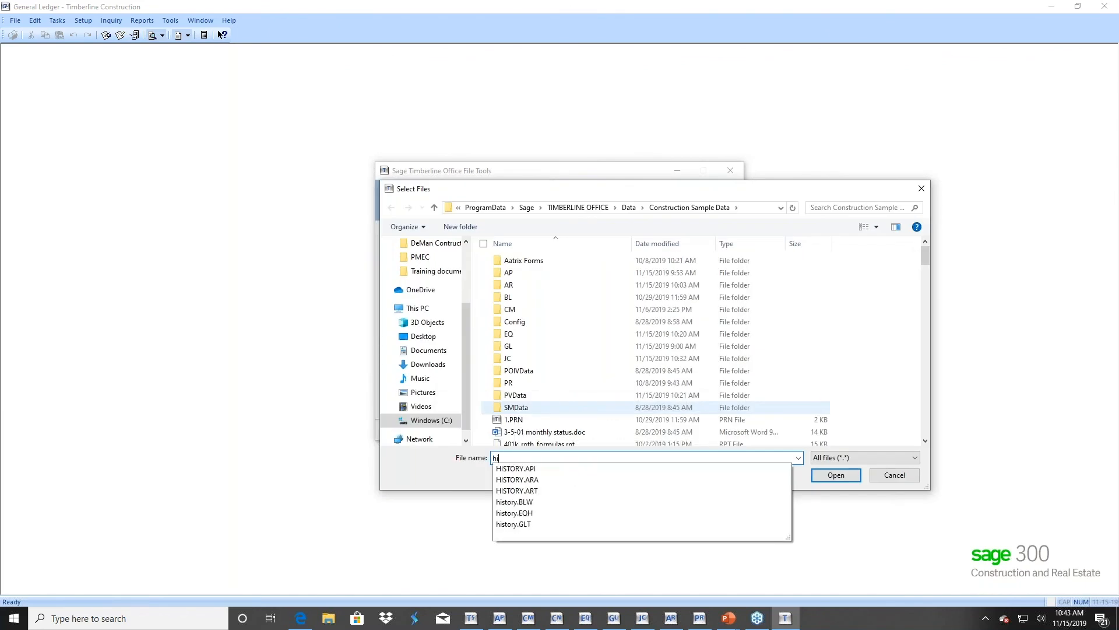
{"action": "left_click", "coordinate": [526, 524]}
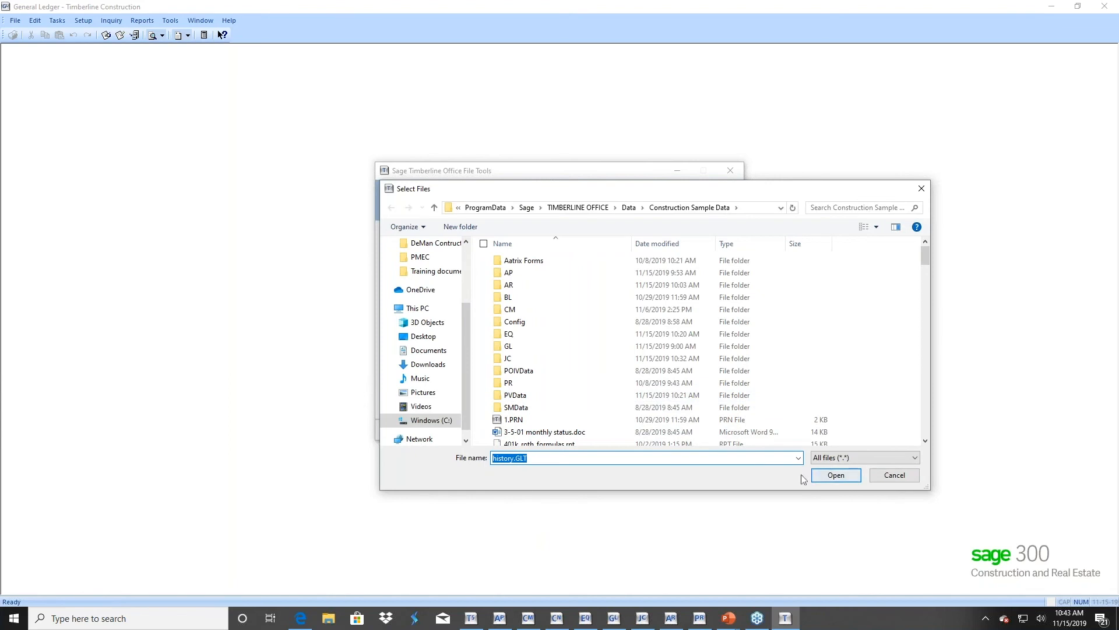
{"action": "left_click", "coordinate": [835, 475]}
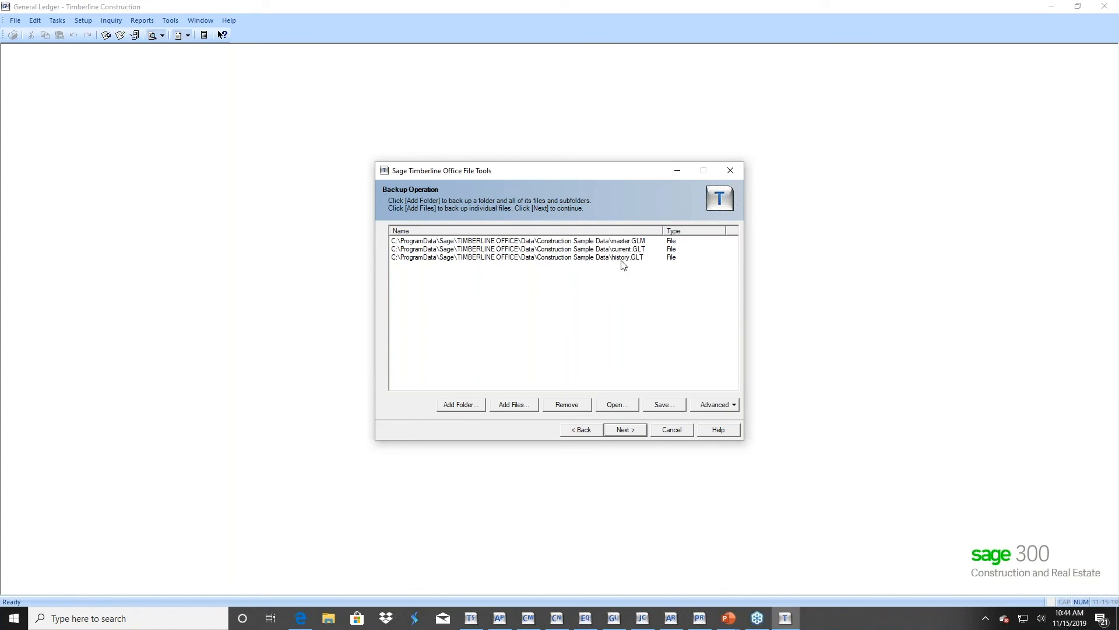
Set the backup destination to the Desktop folder and name the archive 2019 GL Backup
{"action": "left_click", "coordinate": [618, 434]}
{"action": "left_click", "coordinate": [723, 242]}
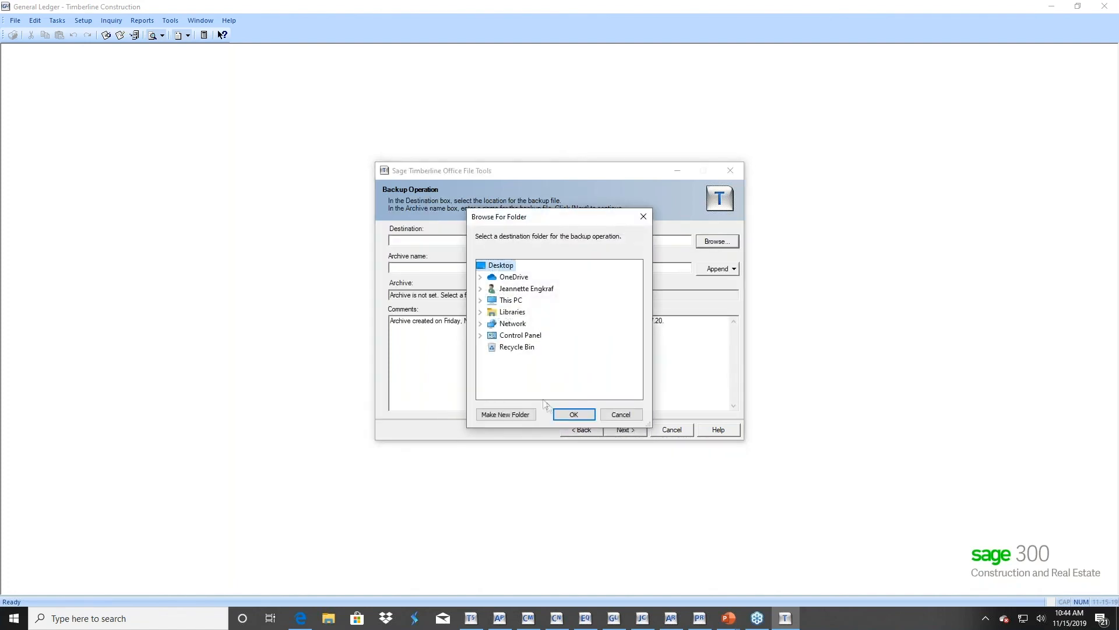
{"action": "left_click", "coordinate": [574, 415]}
{"action": "left_click", "coordinate": [401, 267]}
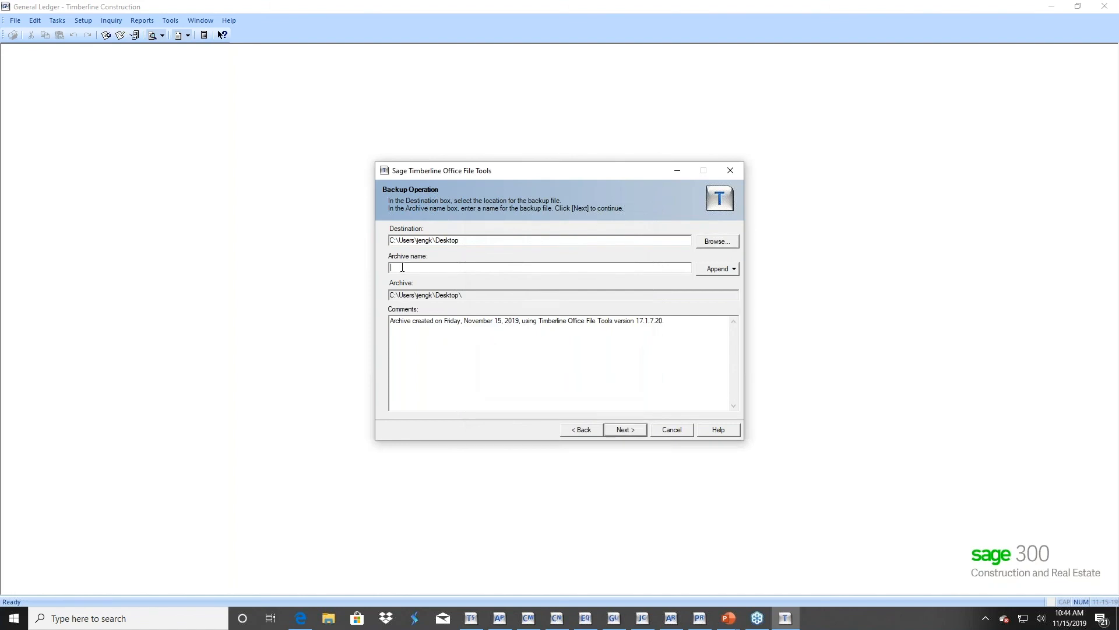
{"action": "type", "text": "2019 GL Backup"}
Run the backup of the selected ledger files and finish the File Tools wizard
{"action": "left_click", "coordinate": [621, 432]}
{"action": "left_click", "coordinate": [620, 433]}
{"action": "left_click", "coordinate": [620, 429]}
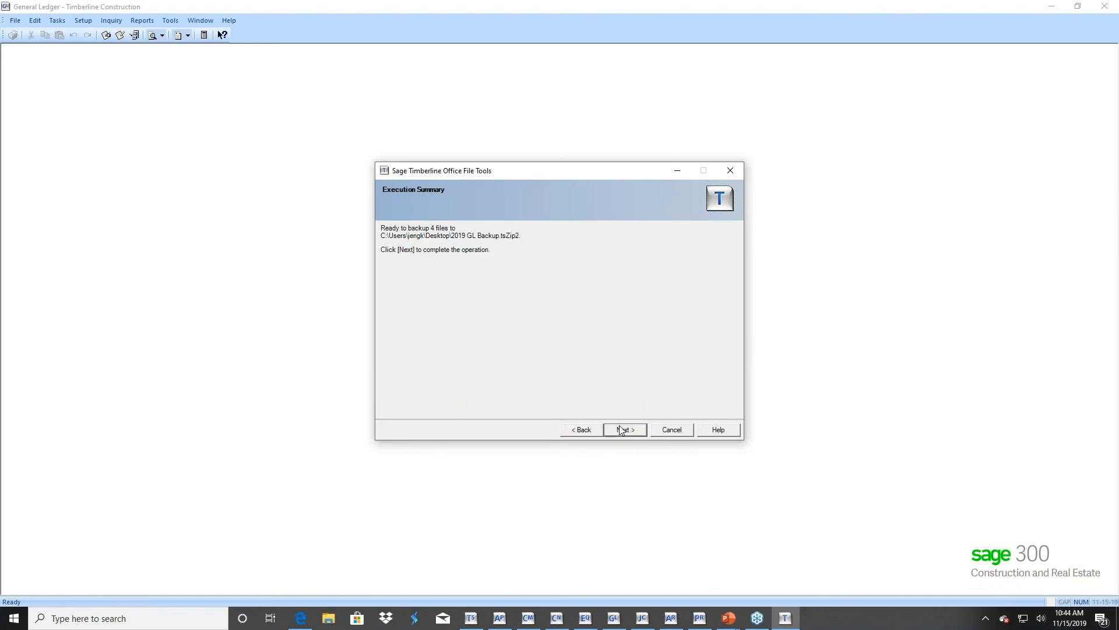
{"action": "left_click", "coordinate": [620, 430]}
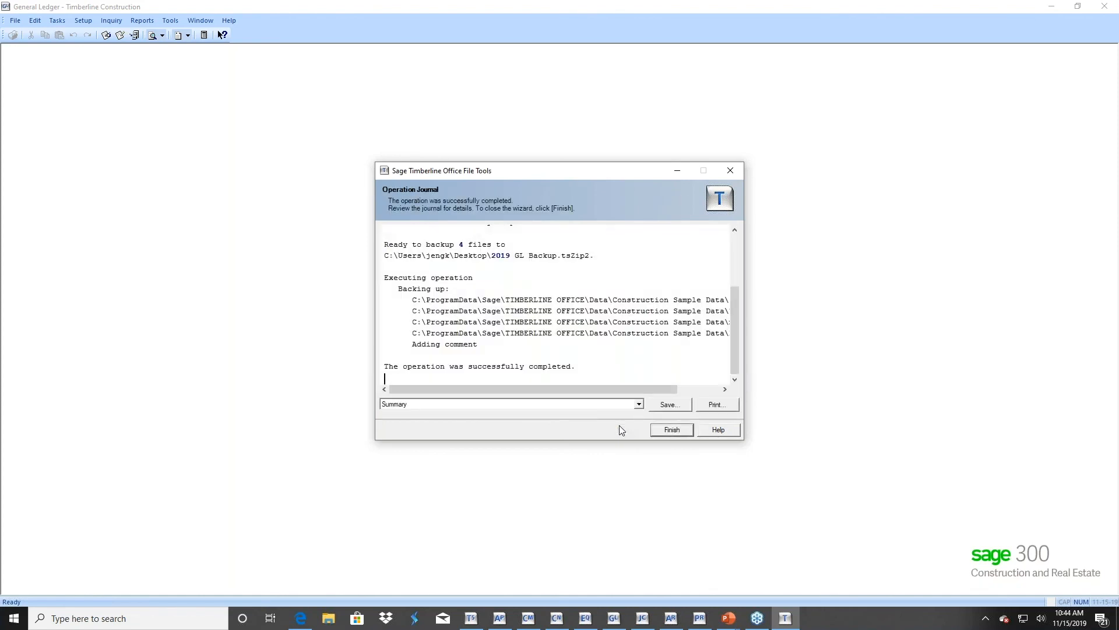
{"action": "left_click", "coordinate": [671, 429]}
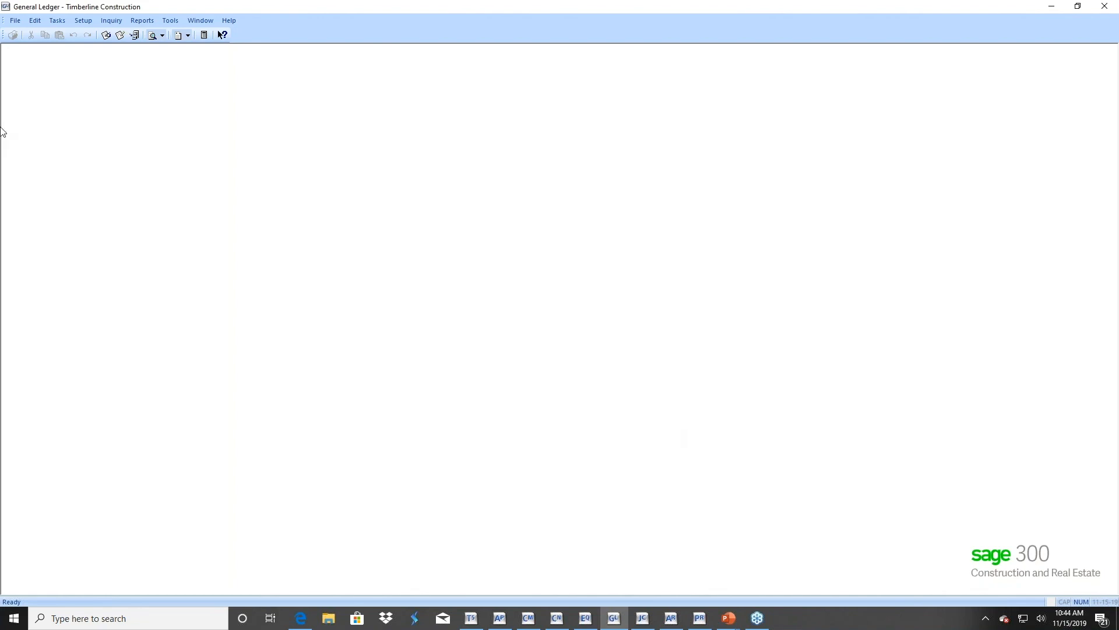
{"action": "left_click", "coordinate": [60, 22]}
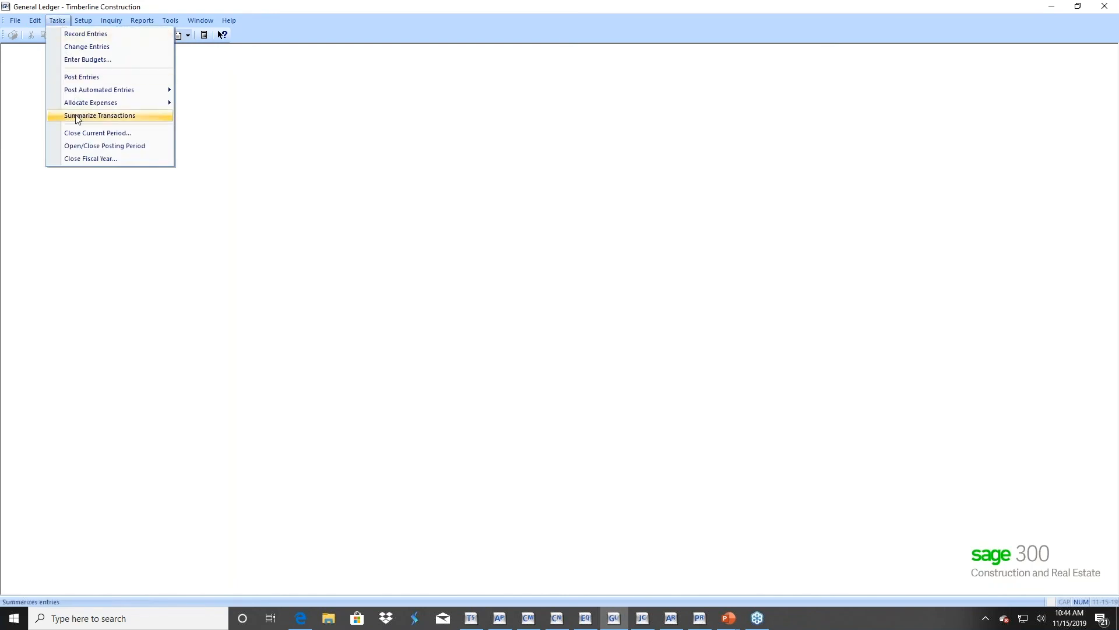
{"action": "left_click", "coordinate": [94, 162]}
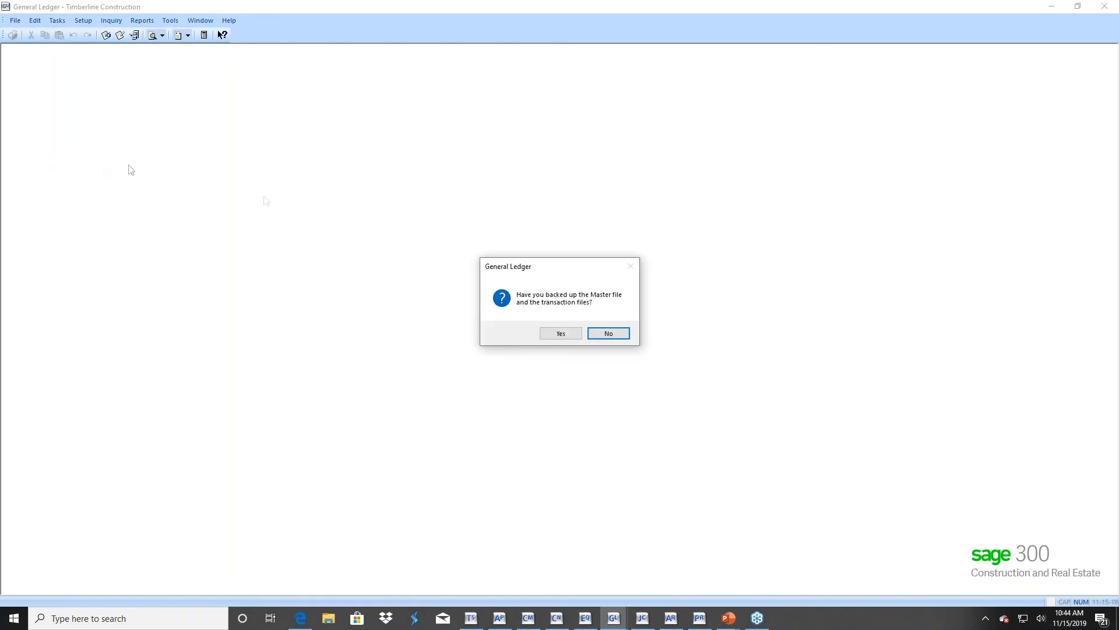
{"action": "left_click", "coordinate": [558, 339]}
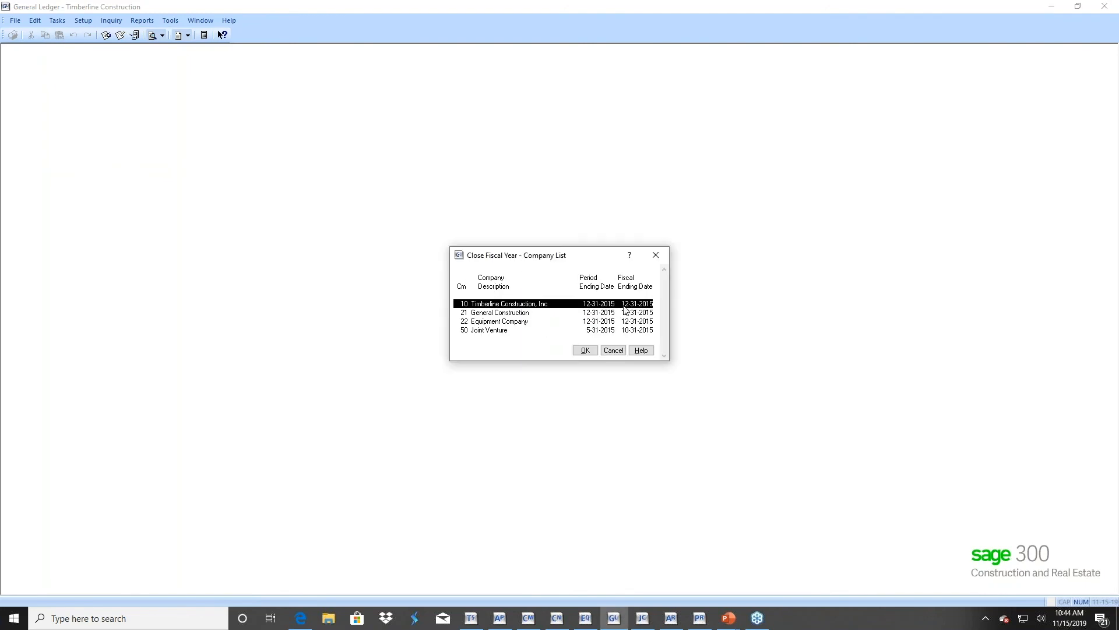
{"action": "left_click", "coordinate": [583, 351]}
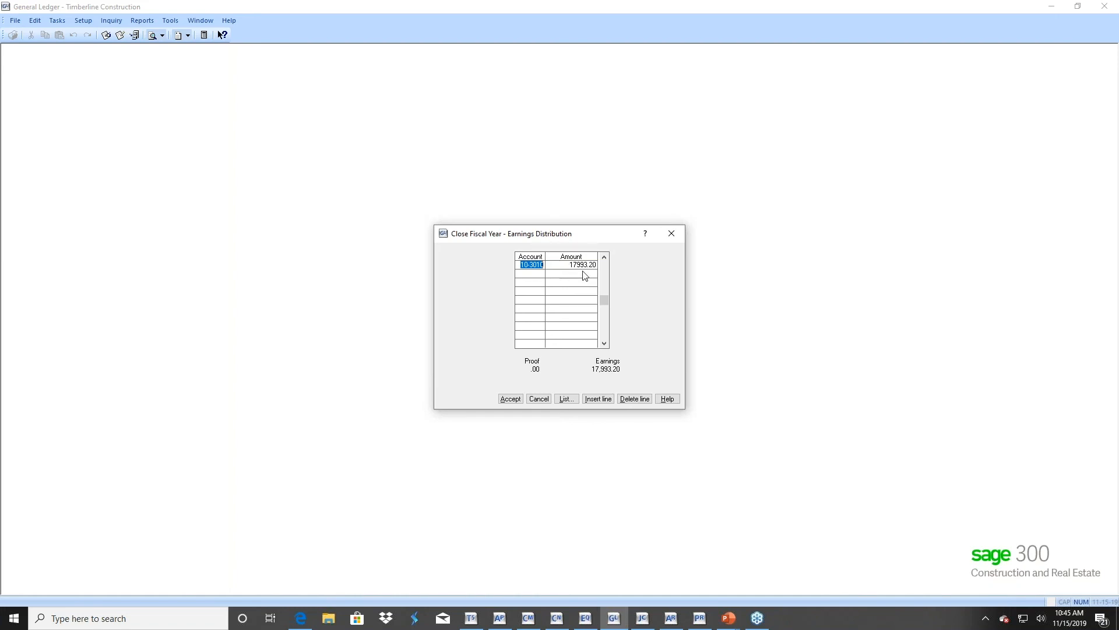
{"action": "left_click", "coordinate": [538, 399]}
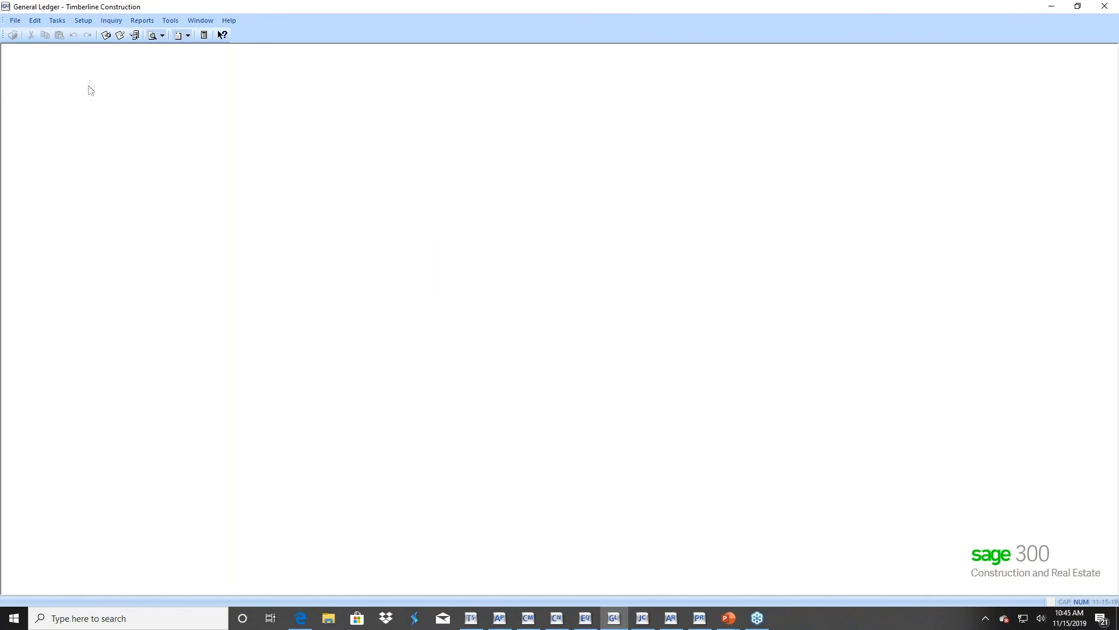
Review the account type options in the base account setup and account setup windows, closing each without changes
{"action": "left_click", "coordinate": [82, 22]}
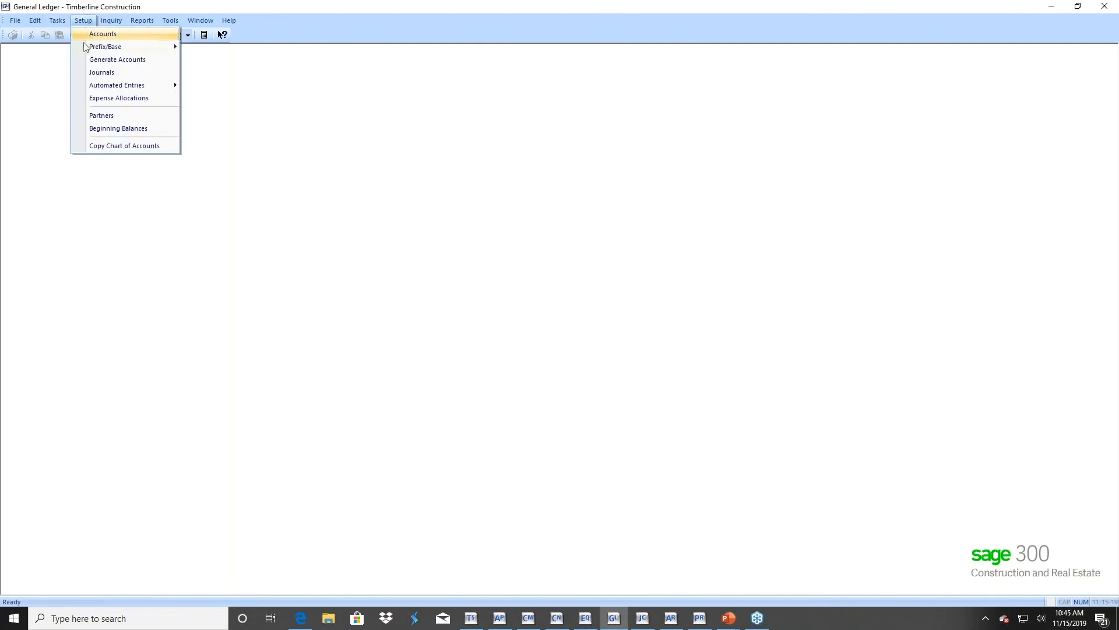
{"action": "mouse_move", "coordinate": [85, 50]}
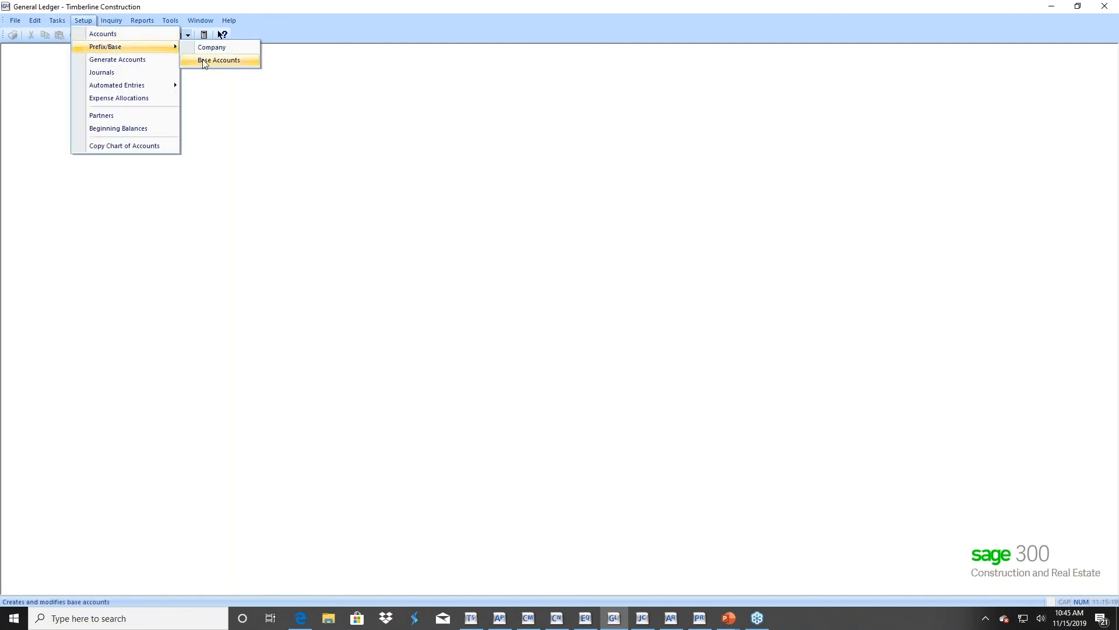
{"action": "left_click", "coordinate": [219, 60]}
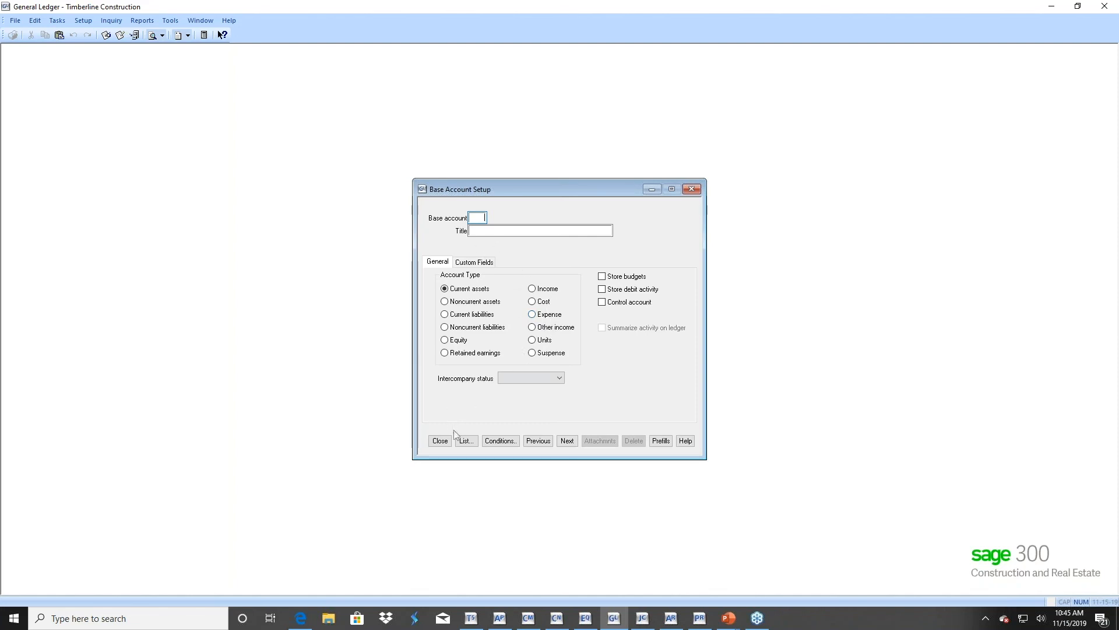
{"action": "left_click", "coordinate": [440, 441]}
{"action": "left_click", "coordinate": [83, 21]}
{"action": "left_click", "coordinate": [82, 34]}
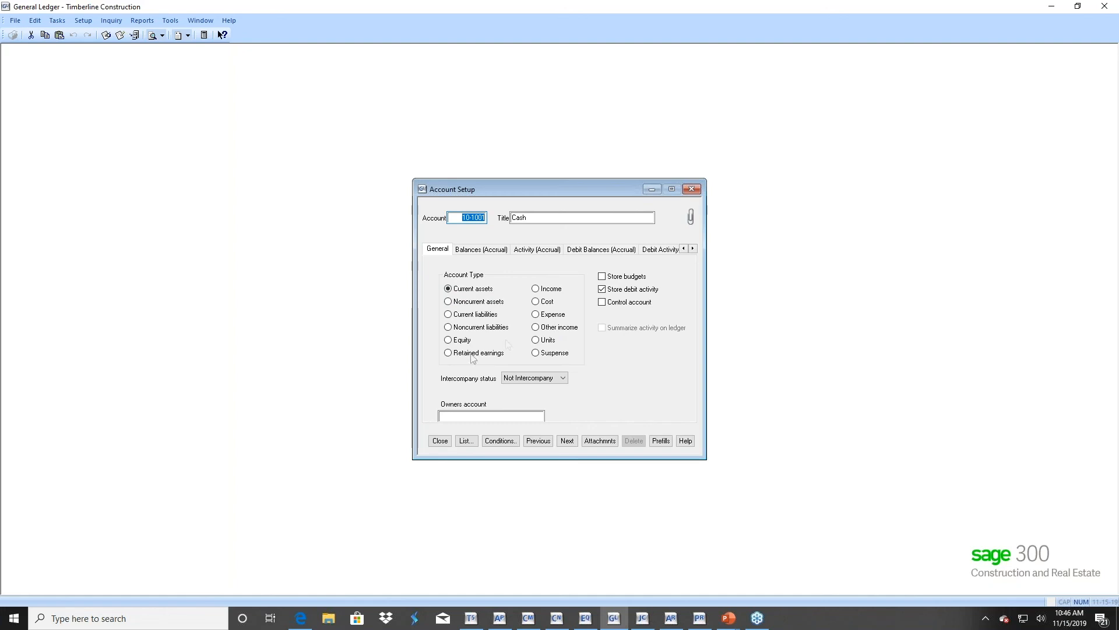
{"action": "left_click", "coordinate": [440, 440]}
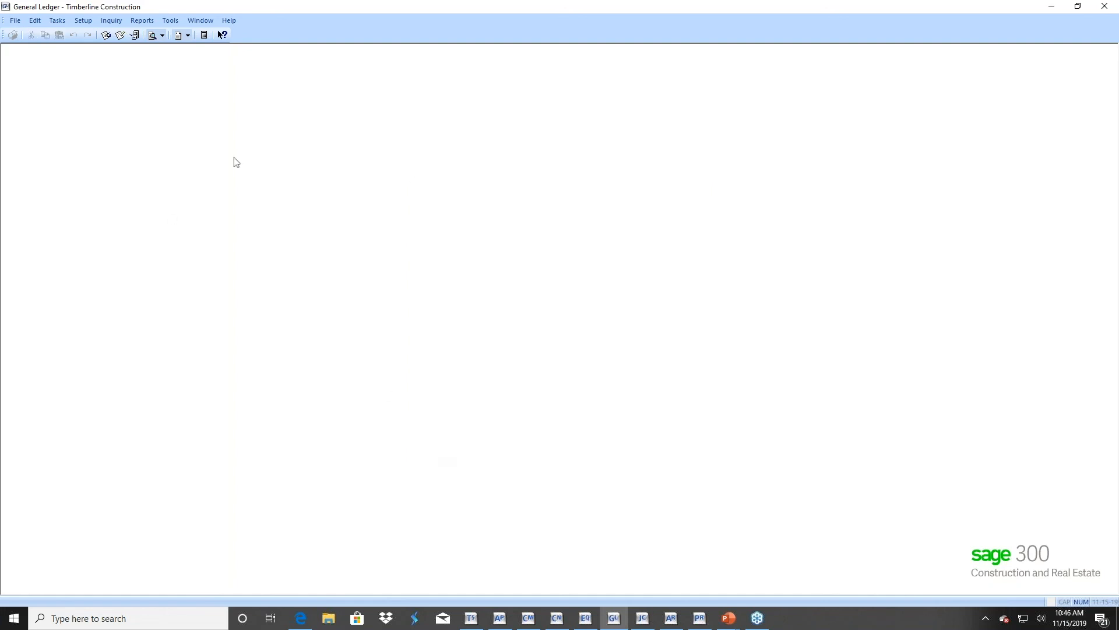
Start Close Fiscal Year for company 10, Timberline Construction, Inc, confirm the files are backed up, and accept the earnings distribution to account 10-3010
{"action": "left_click", "coordinate": [56, 20]}
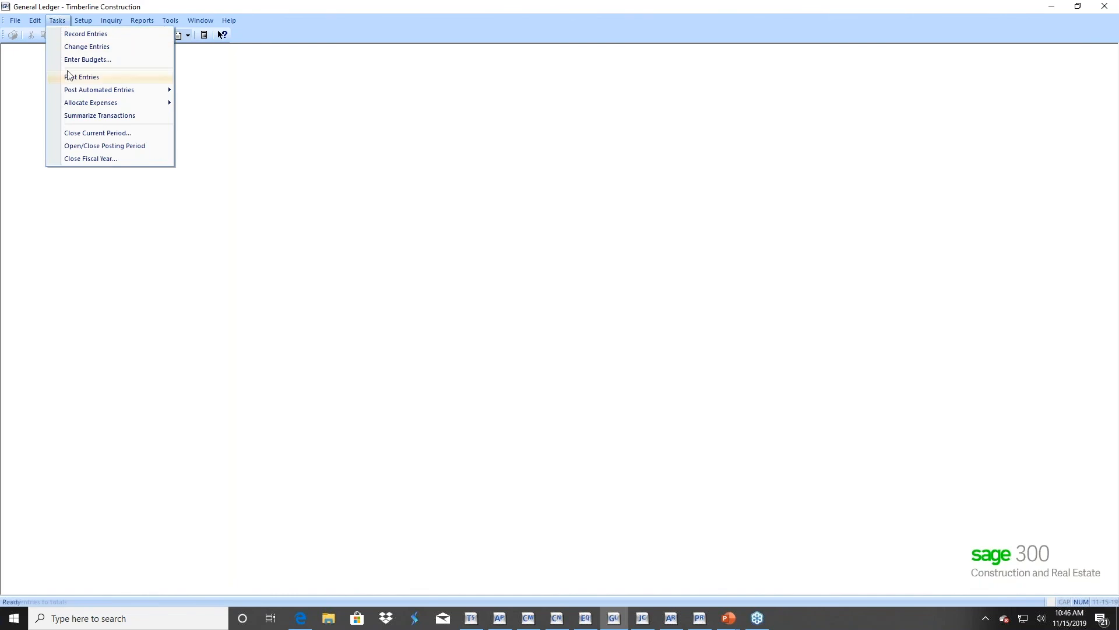
{"action": "left_click", "coordinate": [77, 158]}
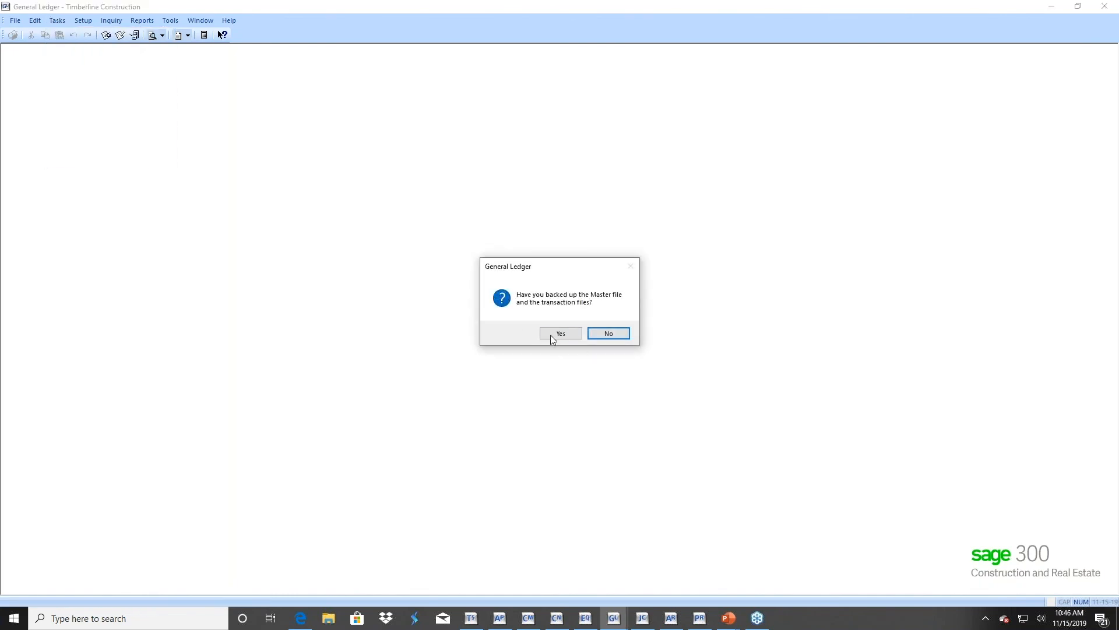
{"action": "left_click", "coordinate": [571, 338]}
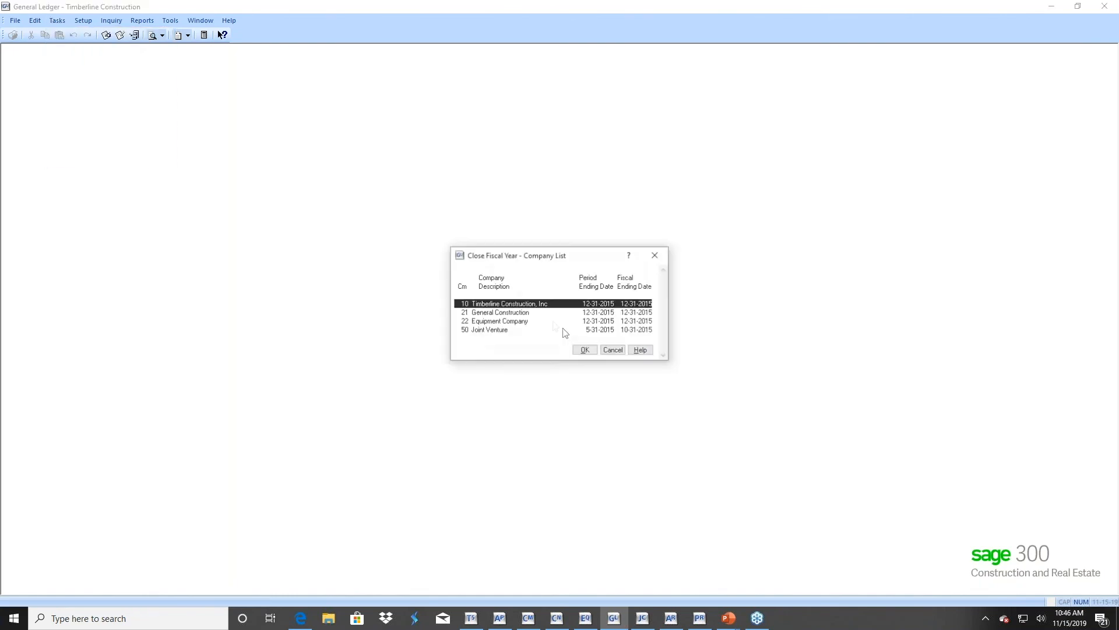
{"action": "left_click", "coordinate": [583, 350]}
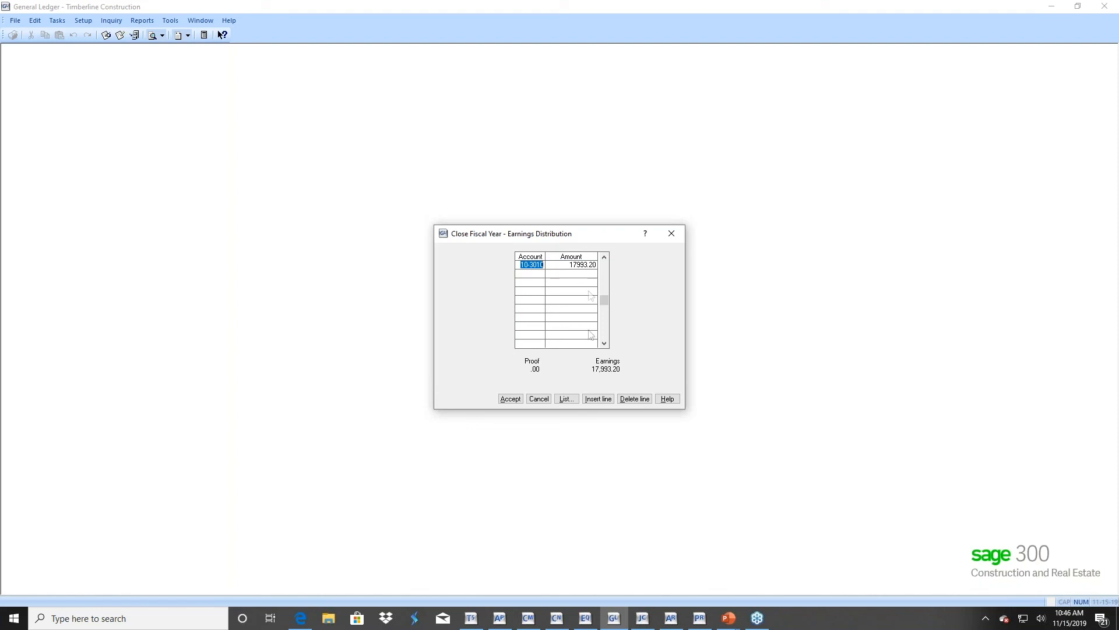
{"action": "left_click", "coordinate": [511, 399]}
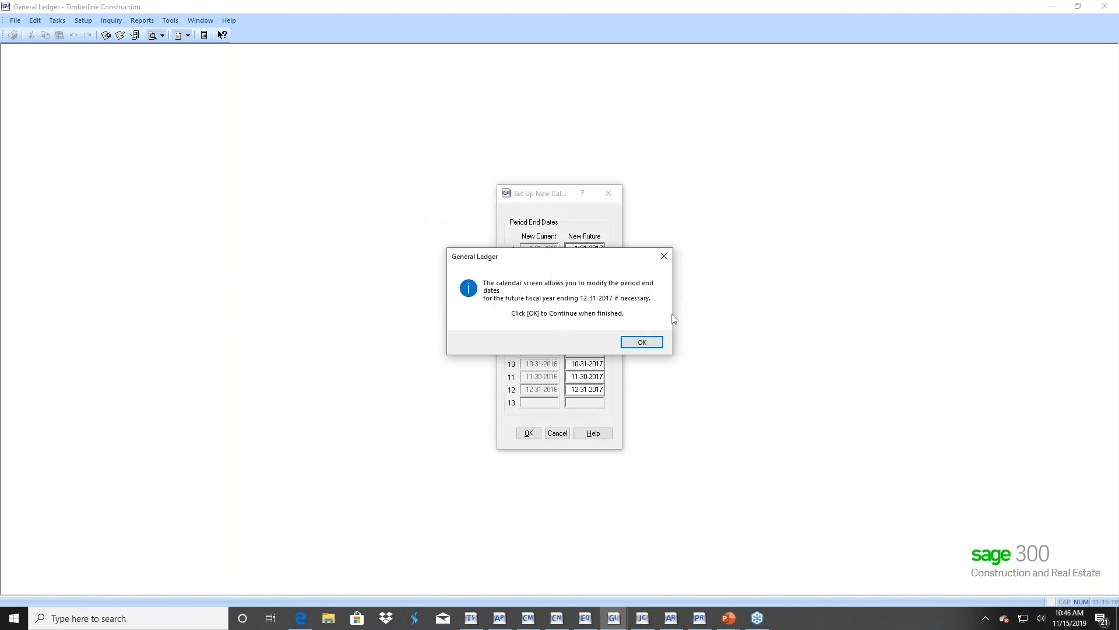
Accept the new future calendar's 2017 period end dates, start the fiscal year close, and check it in the Background Tasks window
{"action": "left_click", "coordinate": [642, 342]}
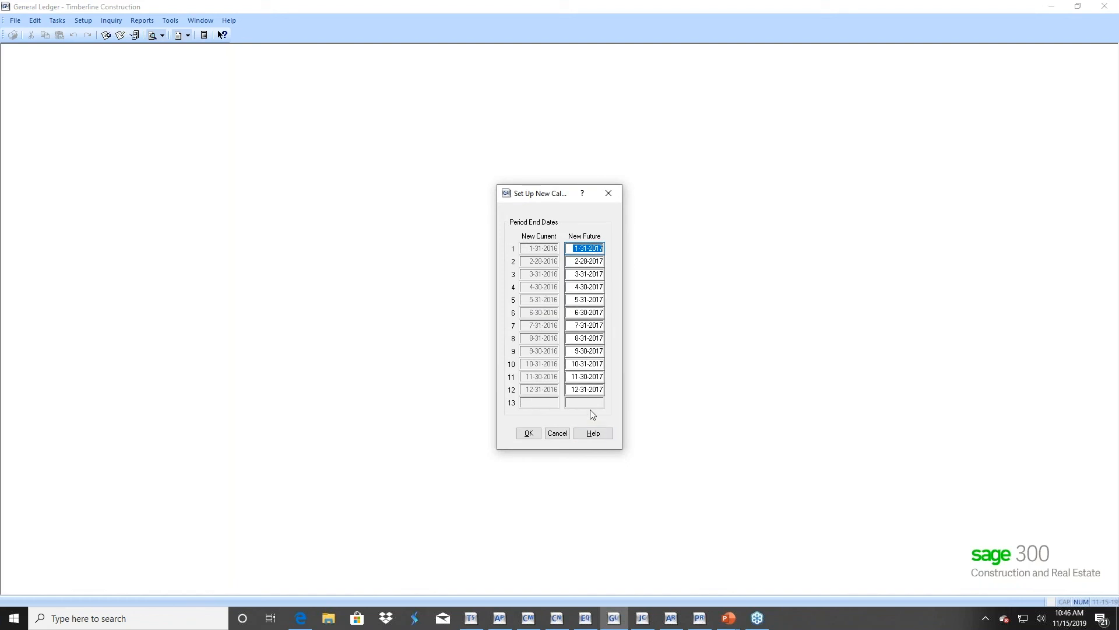
{"action": "left_click", "coordinate": [529, 433]}
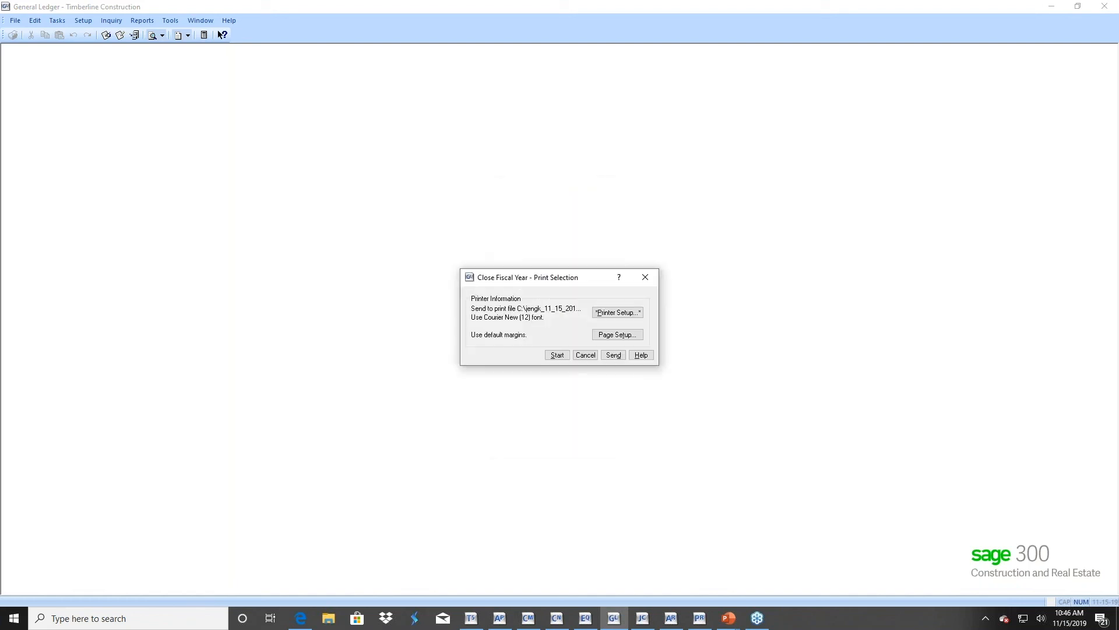
{"action": "left_click", "coordinate": [556, 355]}
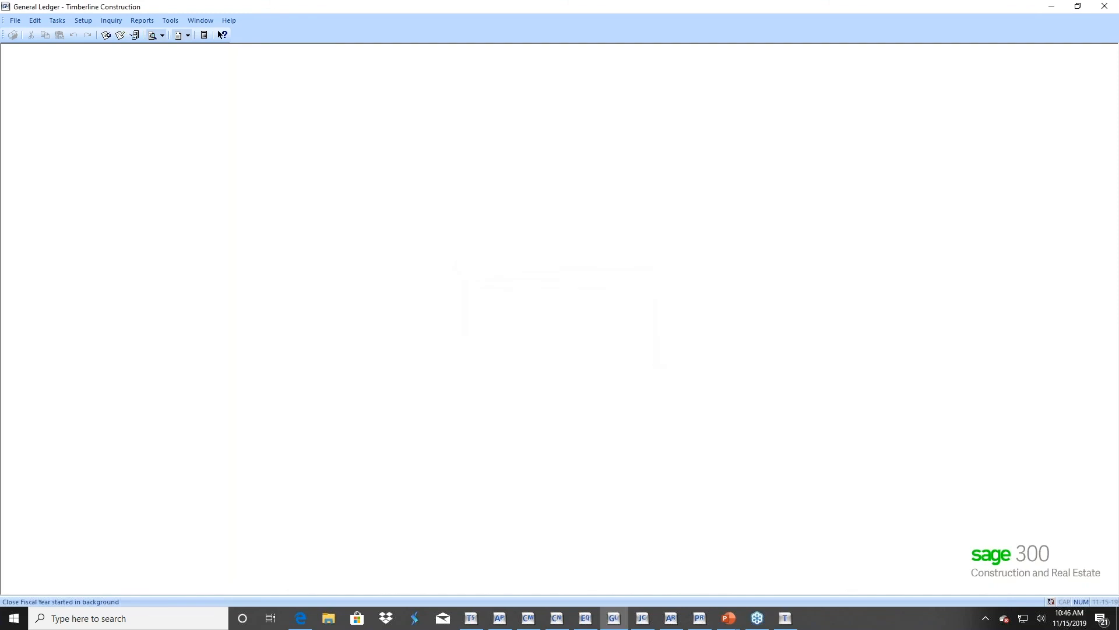
{"action": "left_click", "coordinate": [785, 622]}
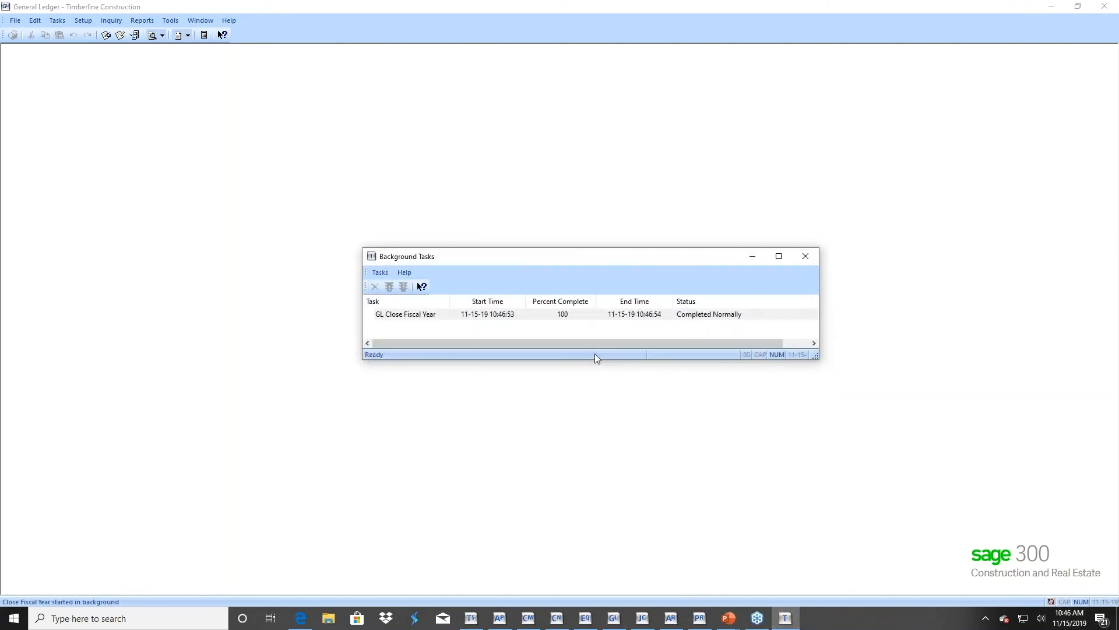
{"action": "left_click", "coordinate": [805, 256]}
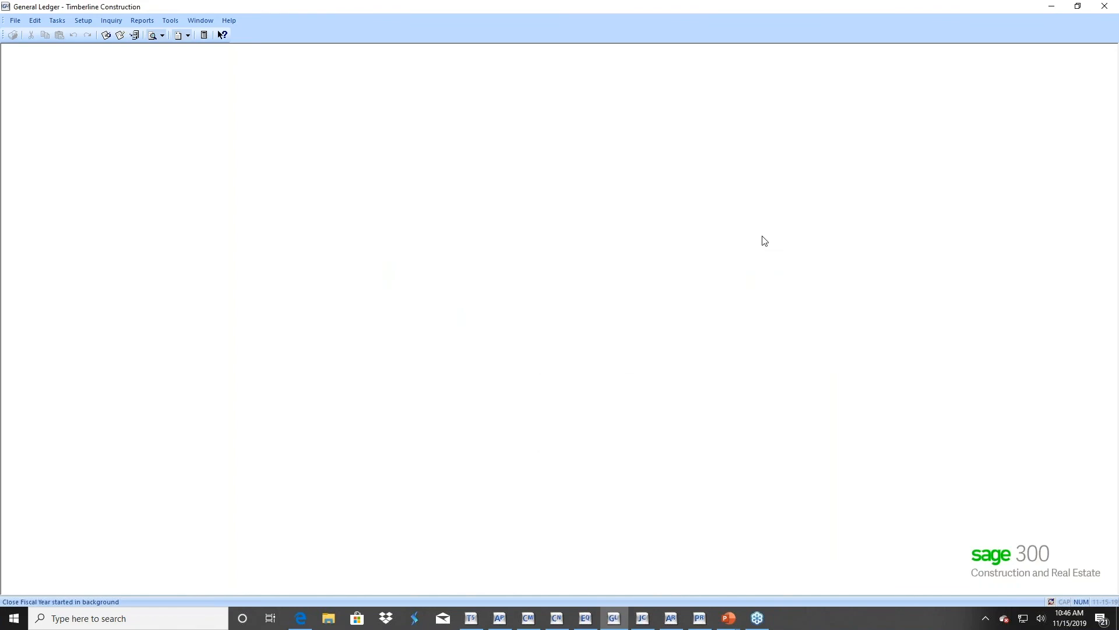
Check the companies' period ending dates in the Open/Close Posting Period company list, and cancel without changing any period
{"action": "left_click", "coordinate": [57, 20]}
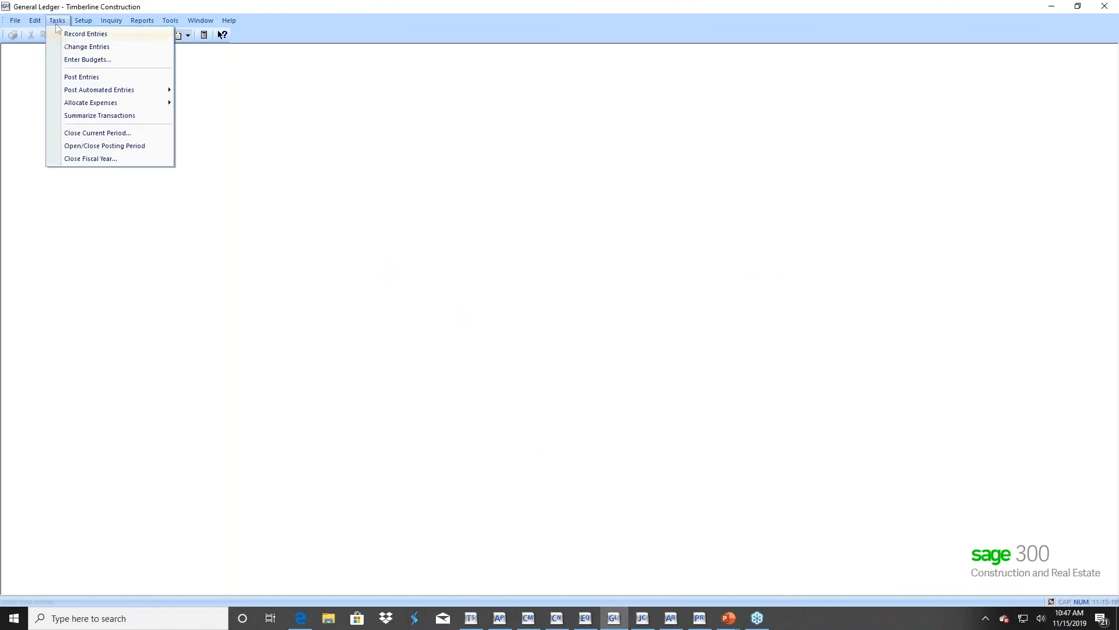
{"action": "left_click", "coordinate": [76, 147]}
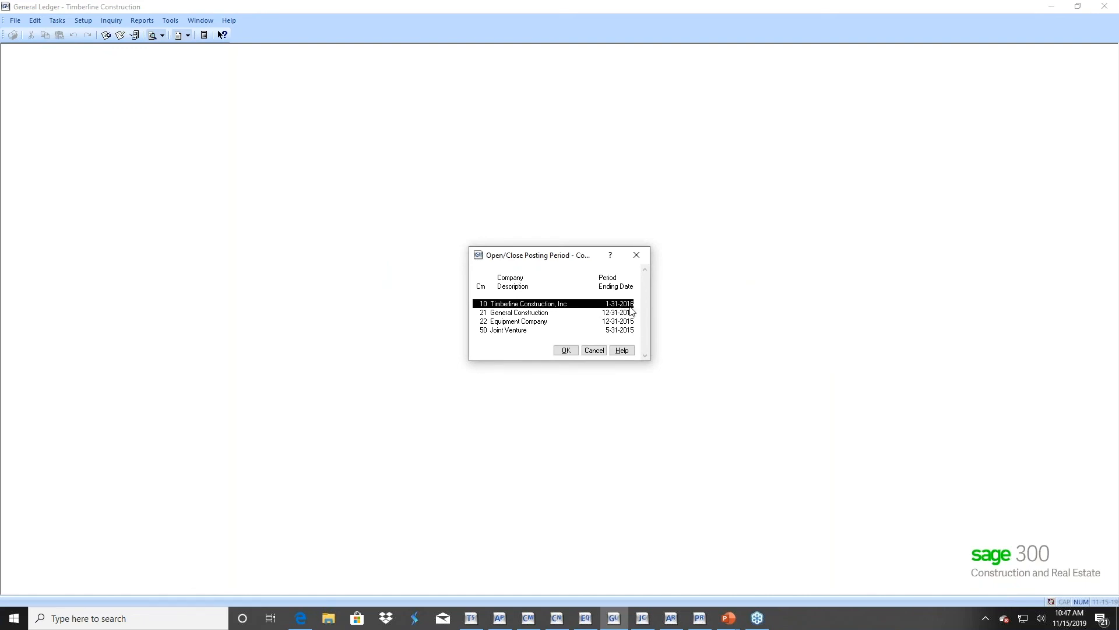
{"action": "left_click", "coordinate": [595, 350]}
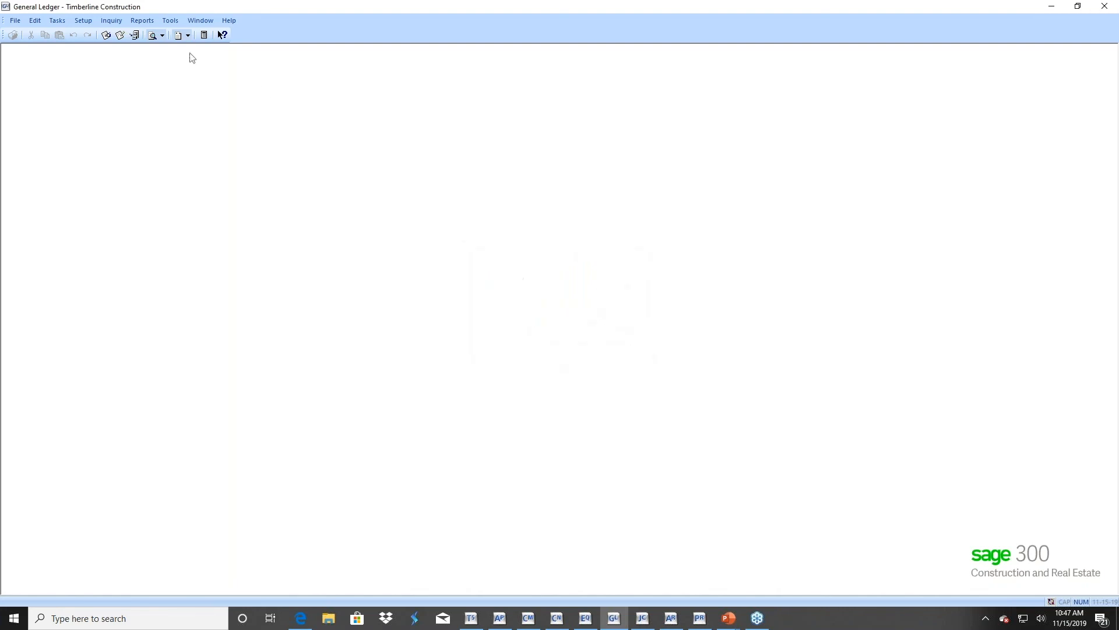
Bring up company 10 in Company Setup and view the period and fiscal ending dates in its fiscal settings
{"action": "left_click", "coordinate": [83, 20]}
{"action": "mouse_move", "coordinate": [89, 46]}
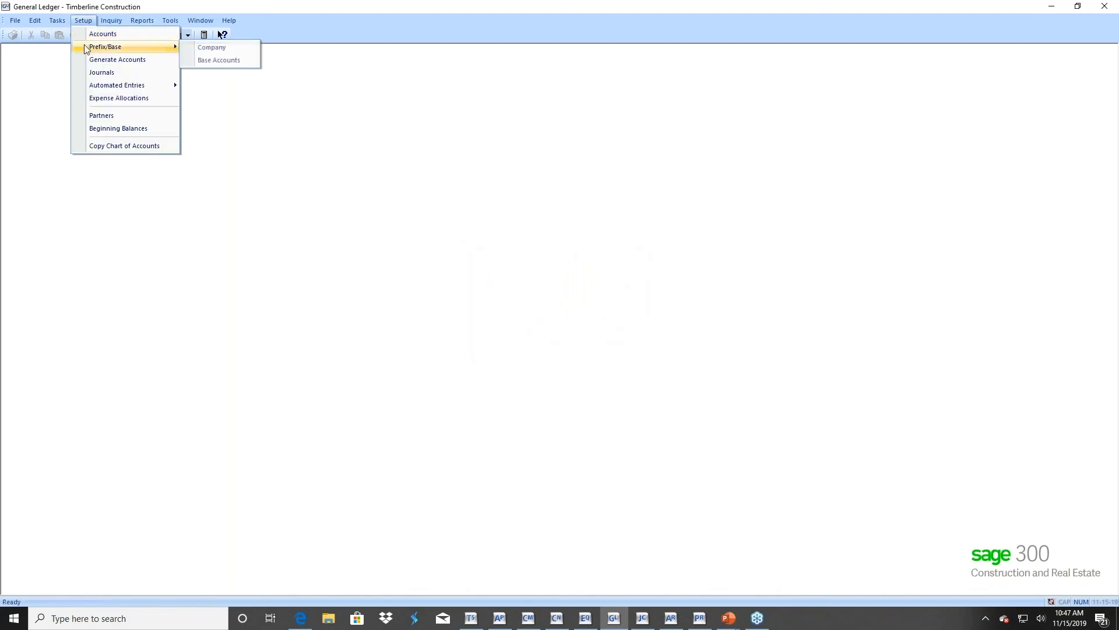
{"action": "left_click", "coordinate": [210, 47]}
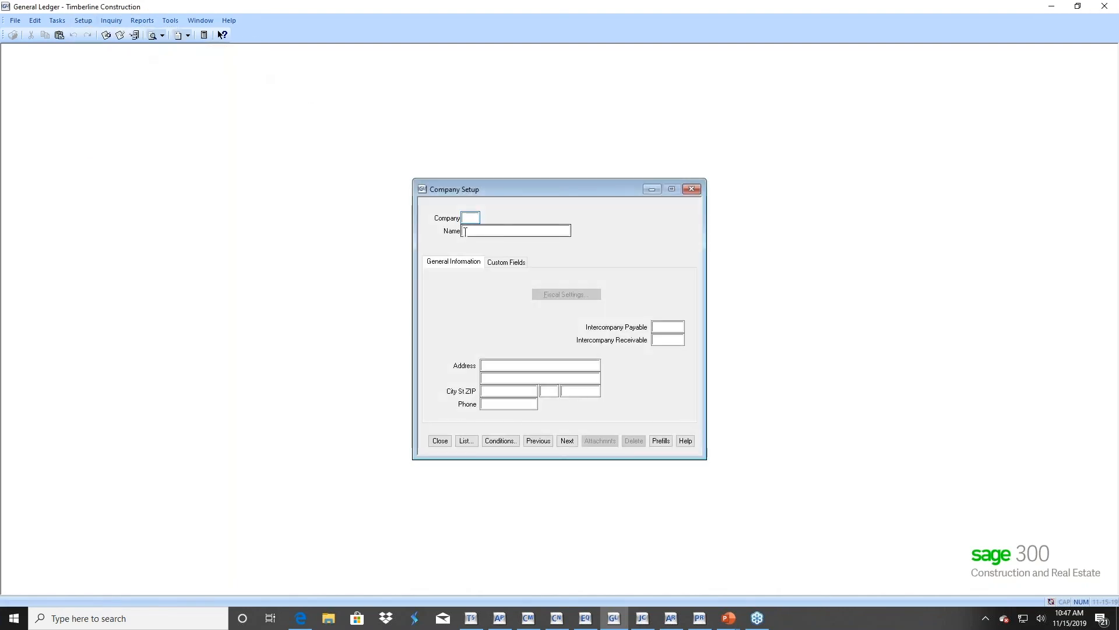
{"action": "type", "text": "10"}
{"action": "key", "text": "Tab"}
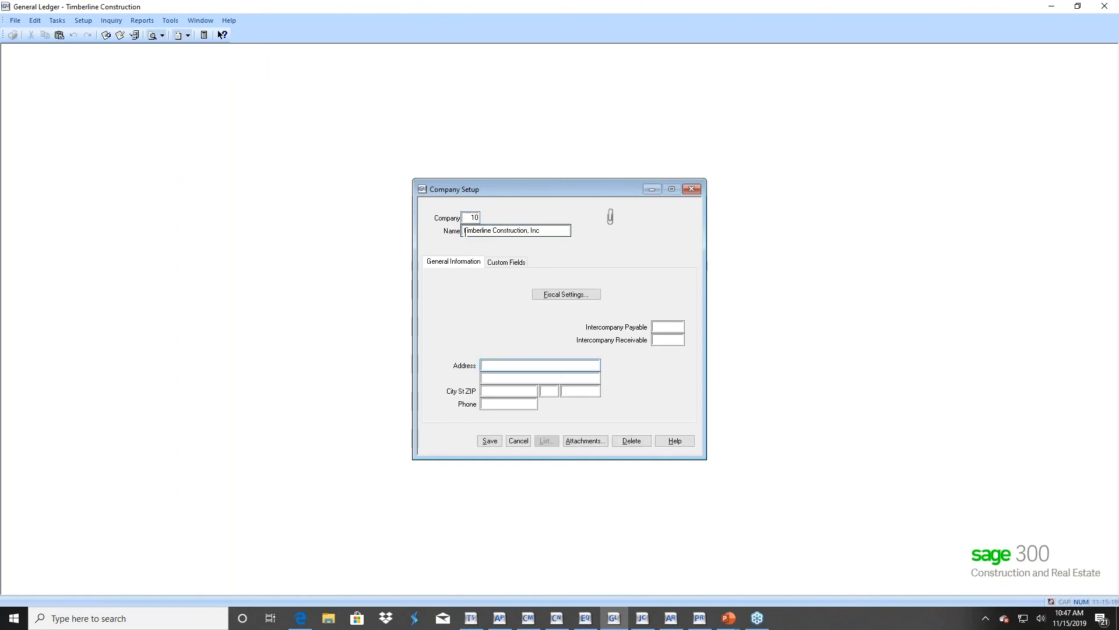
{"action": "left_click", "coordinate": [557, 296]}
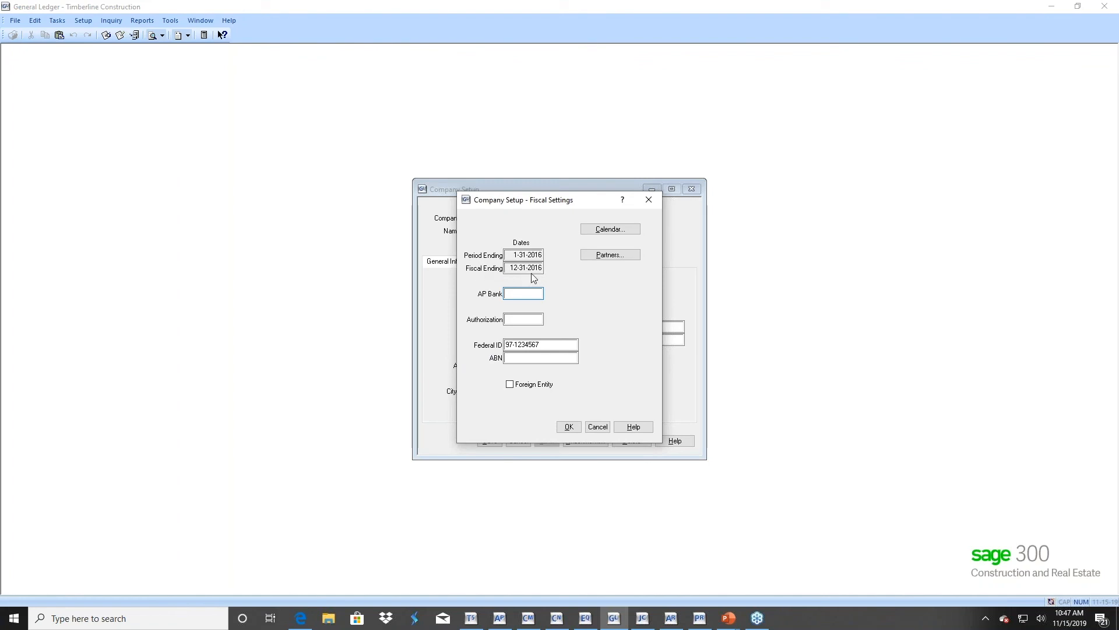
Leave Company Setup without saving and check the accrual balances and activity of Cash account 10-1001 in Account Setup
{"action": "left_click", "coordinate": [599, 430]}
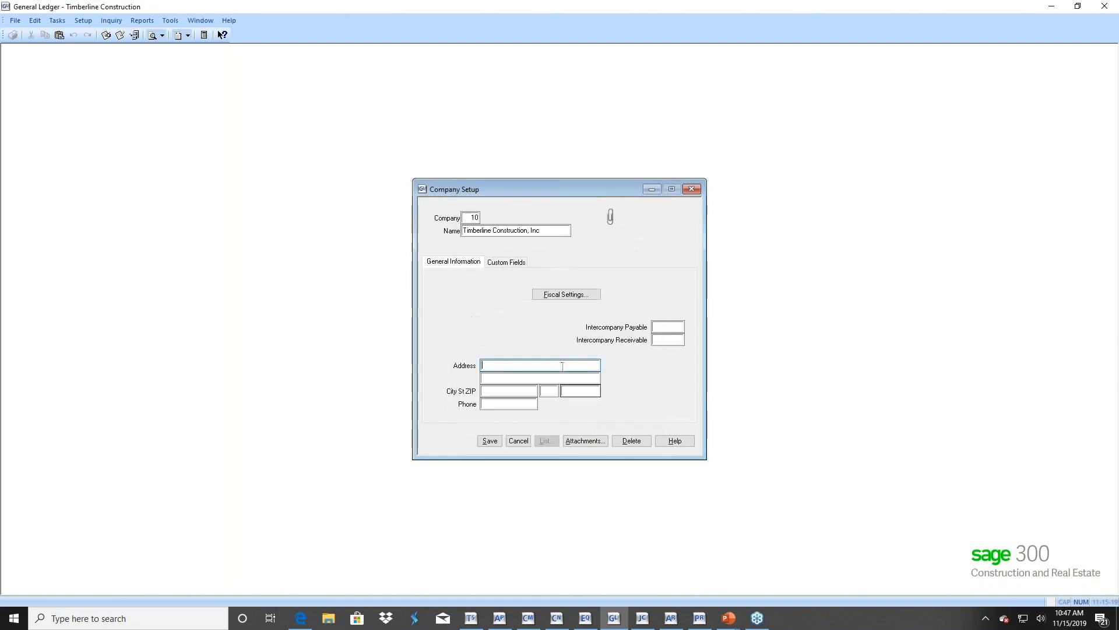
{"action": "left_click", "coordinate": [513, 441]}
{"action": "left_click", "coordinate": [441, 442]}
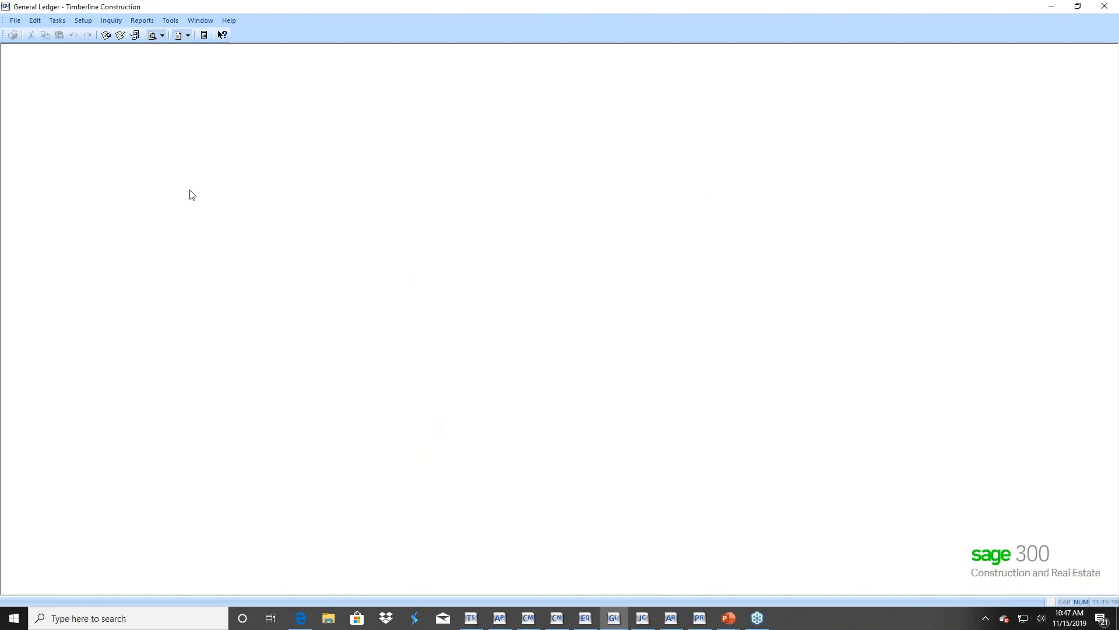
{"action": "left_click", "coordinate": [82, 21]}
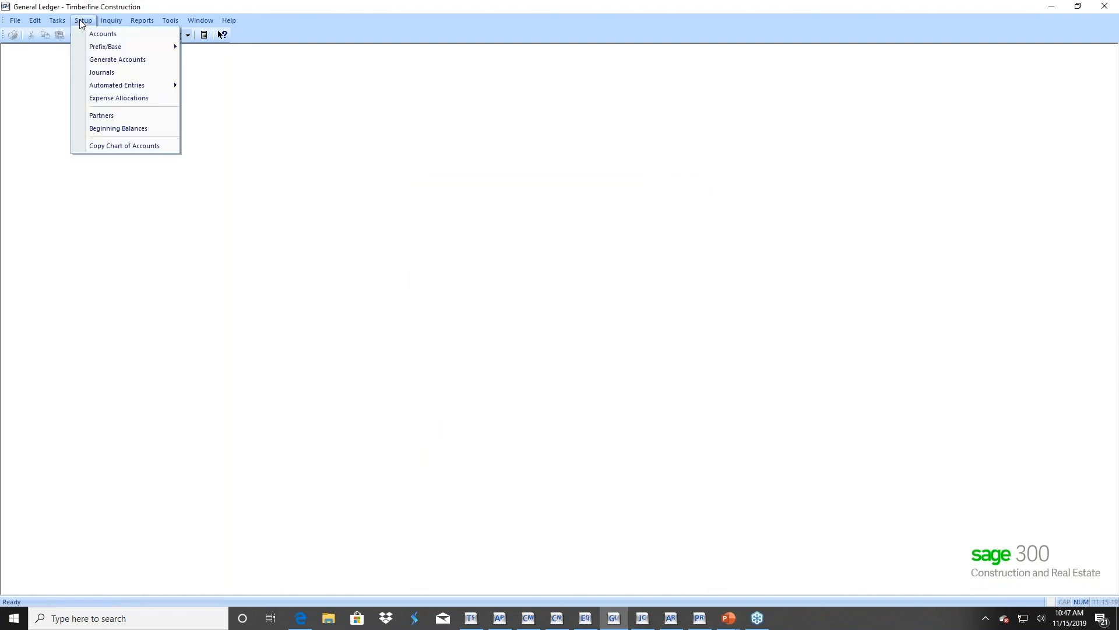
{"action": "left_click", "coordinate": [82, 33]}
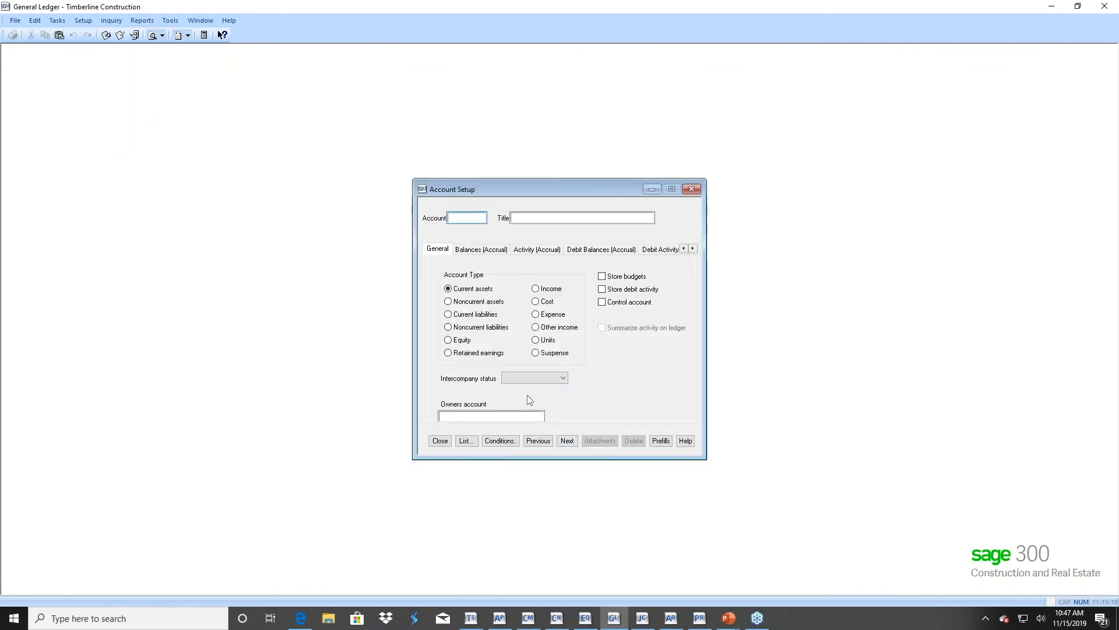
{"action": "left_click", "coordinate": [567, 440]}
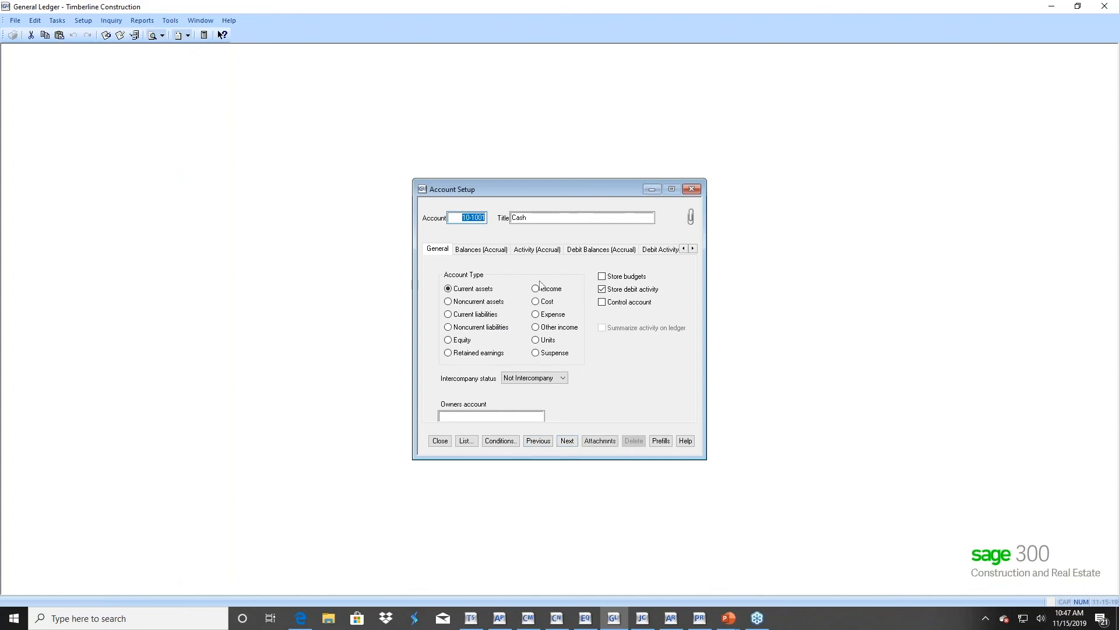
{"action": "left_click", "coordinate": [475, 253]}
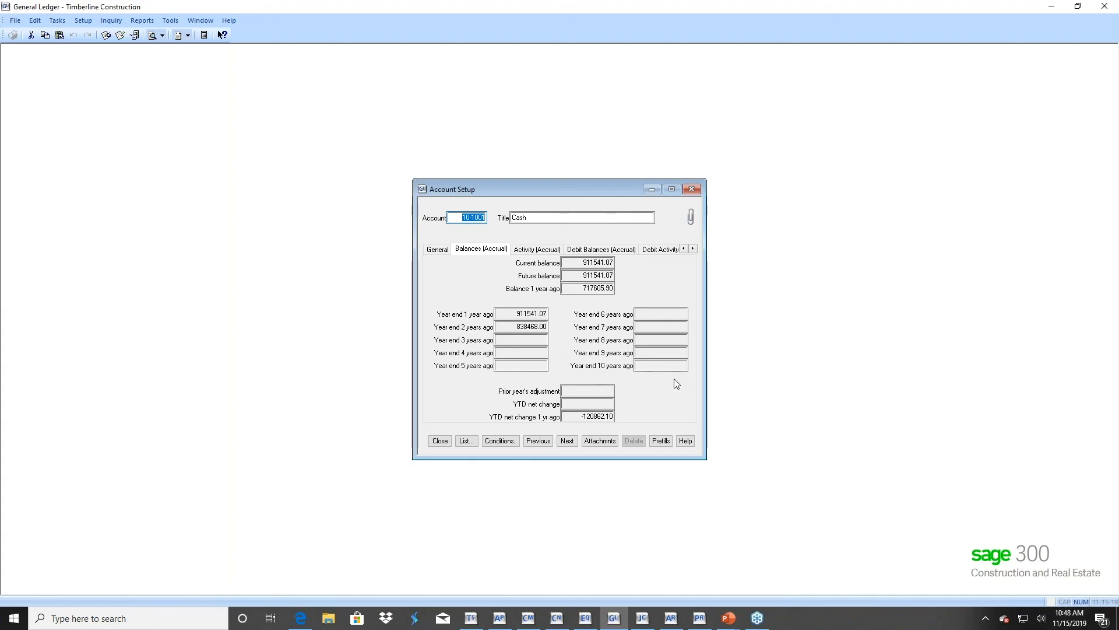
{"action": "left_click", "coordinate": [526, 251]}
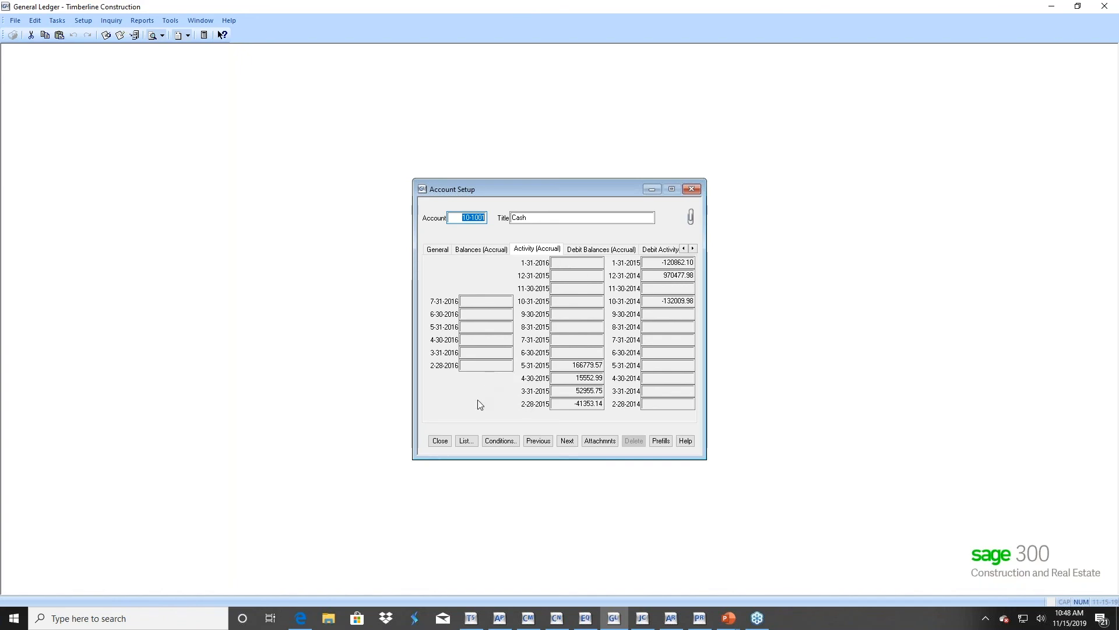
Bring up Income account 10-4001 in Account Setup and review its accrual balances and period activity
{"action": "type", "text": "10400"}
{"action": "key", "text": "Return"}
{"action": "key", "text": "Return"}
{"action": "type", "text": "10-4001"}
{"action": "key", "text": "Return"}
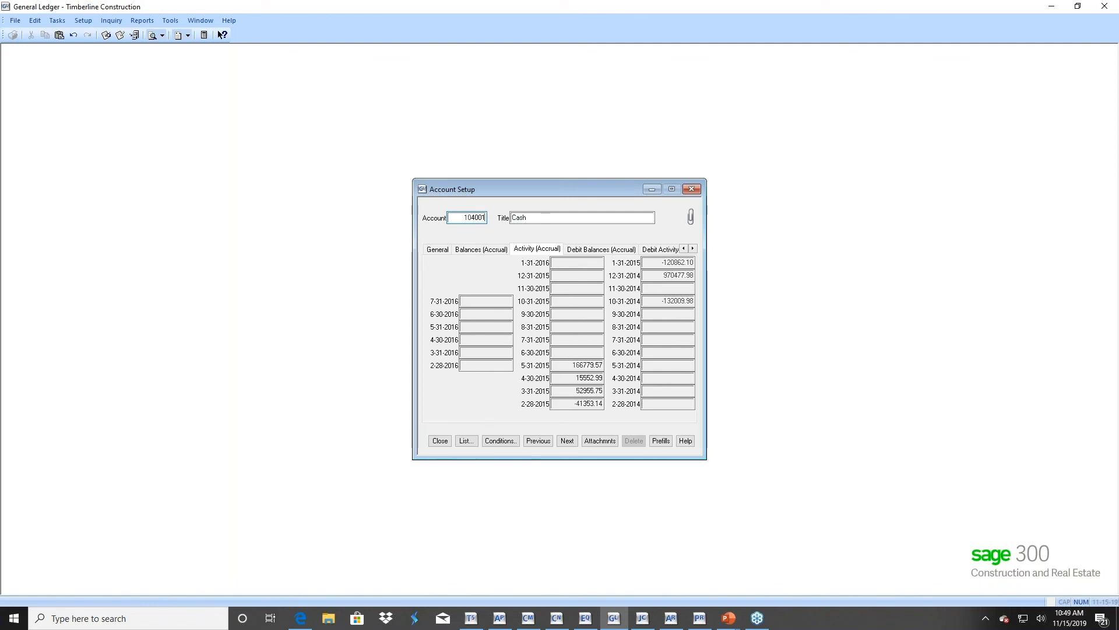
{"action": "left_click", "coordinate": [478, 251]}
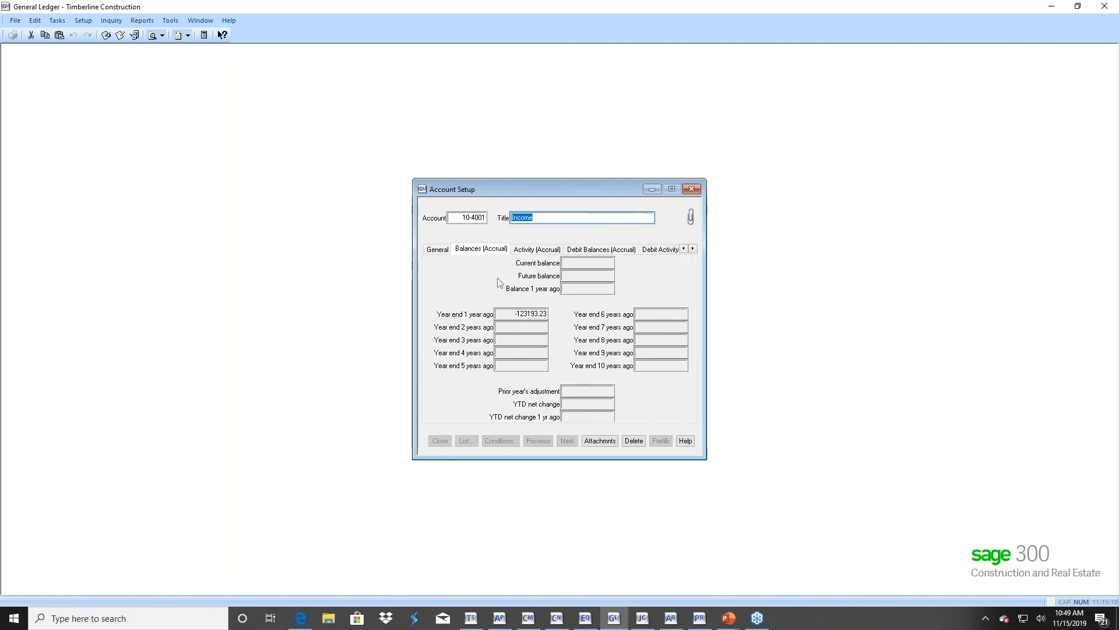
{"action": "left_click", "coordinate": [529, 250]}
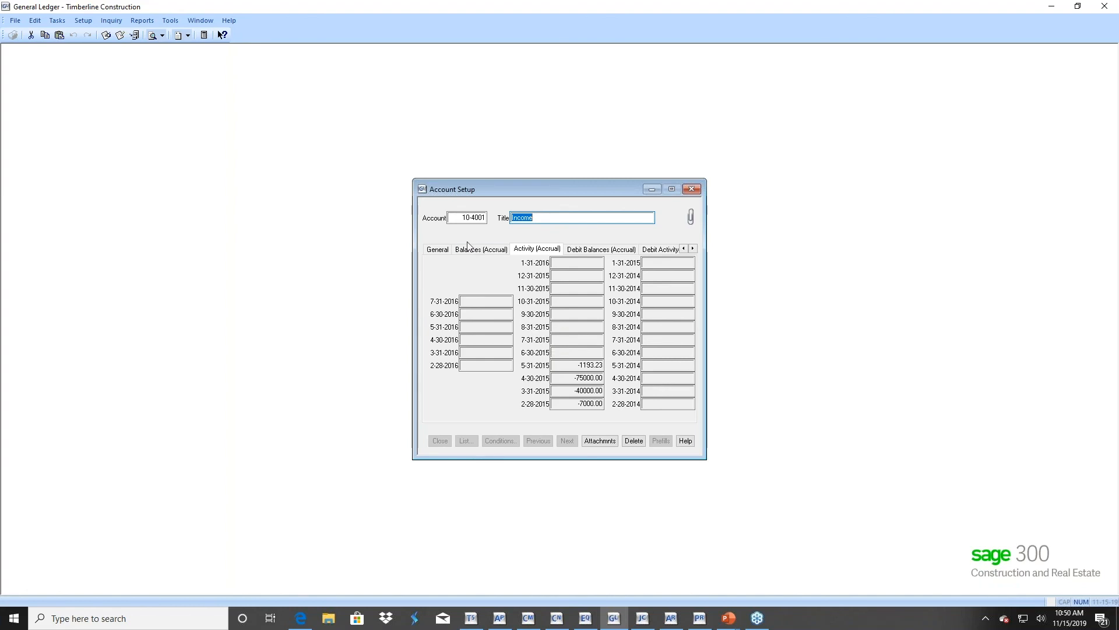
{"action": "left_click", "coordinate": [458, 218]}
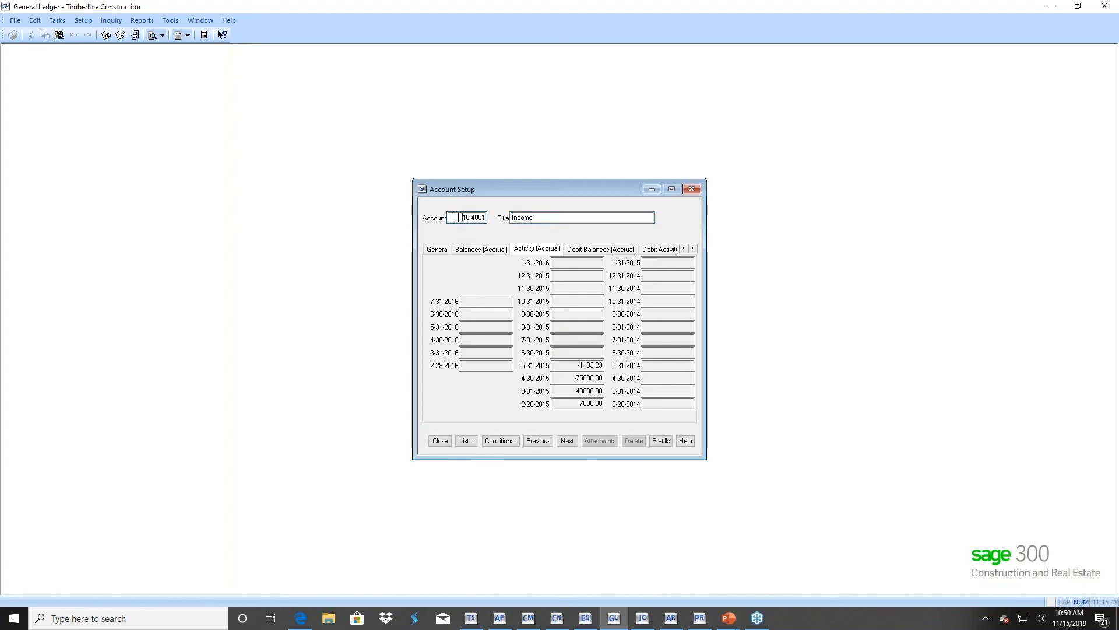
Switch to the PowerPoint presentation and advance to the slide on what happens when the year is closed in GL
{"action": "mouse_move", "coordinate": [728, 624]}
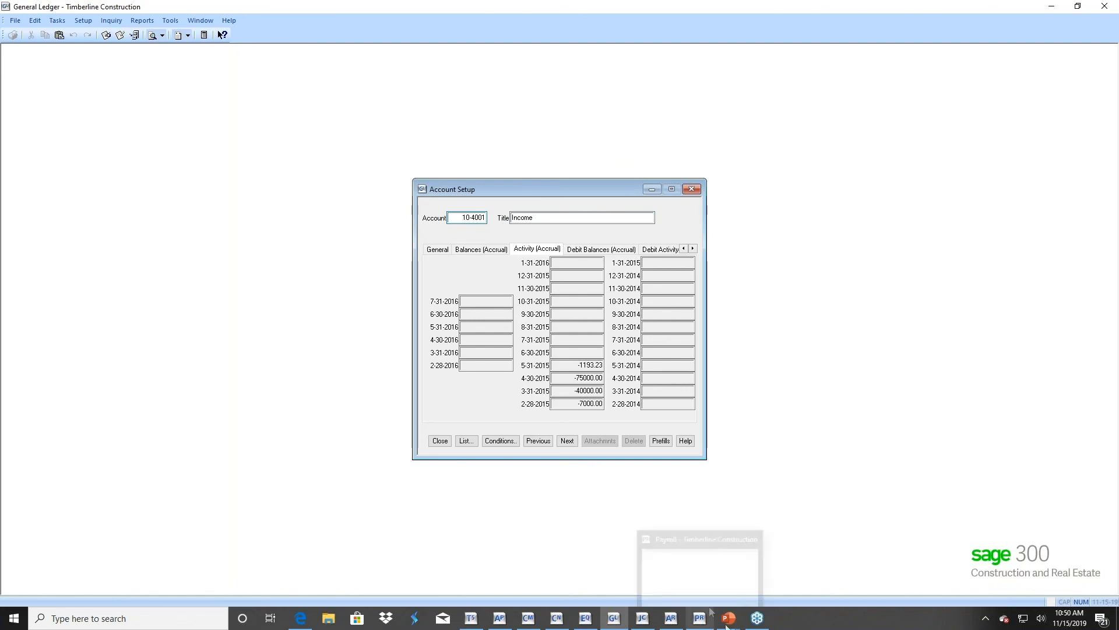
{"action": "left_click", "coordinate": [782, 583]}
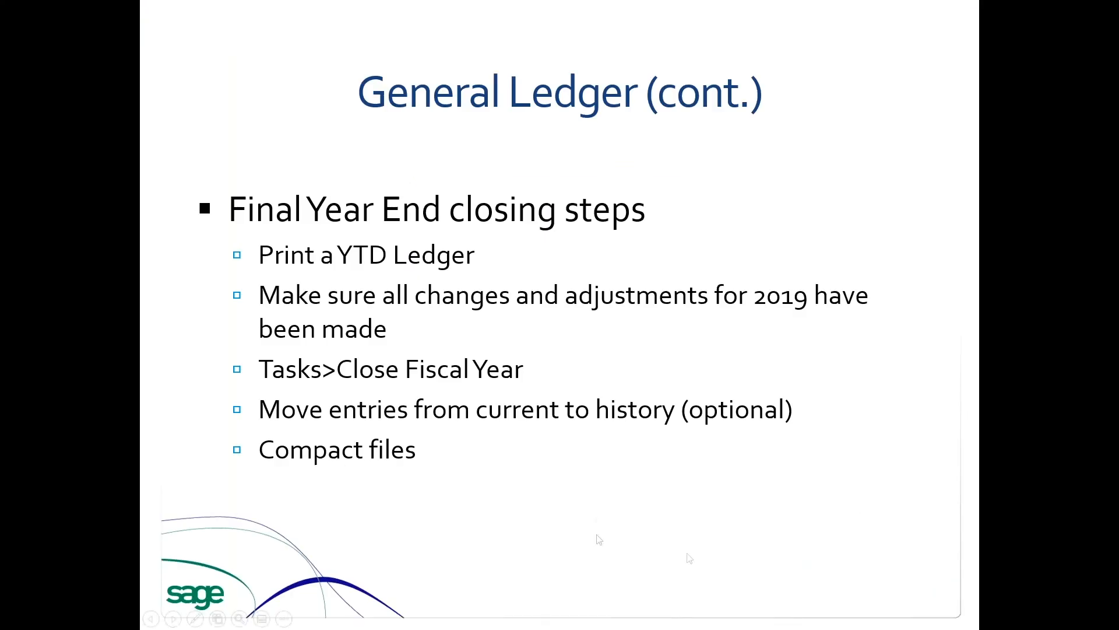
{"action": "left_click", "coordinate": [552, 531]}
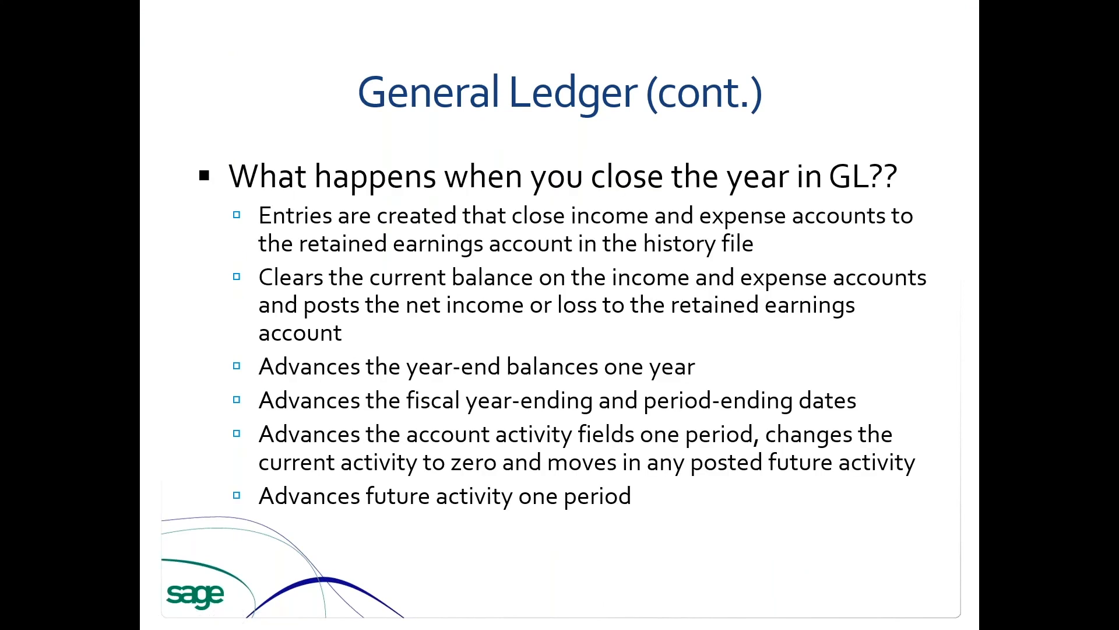
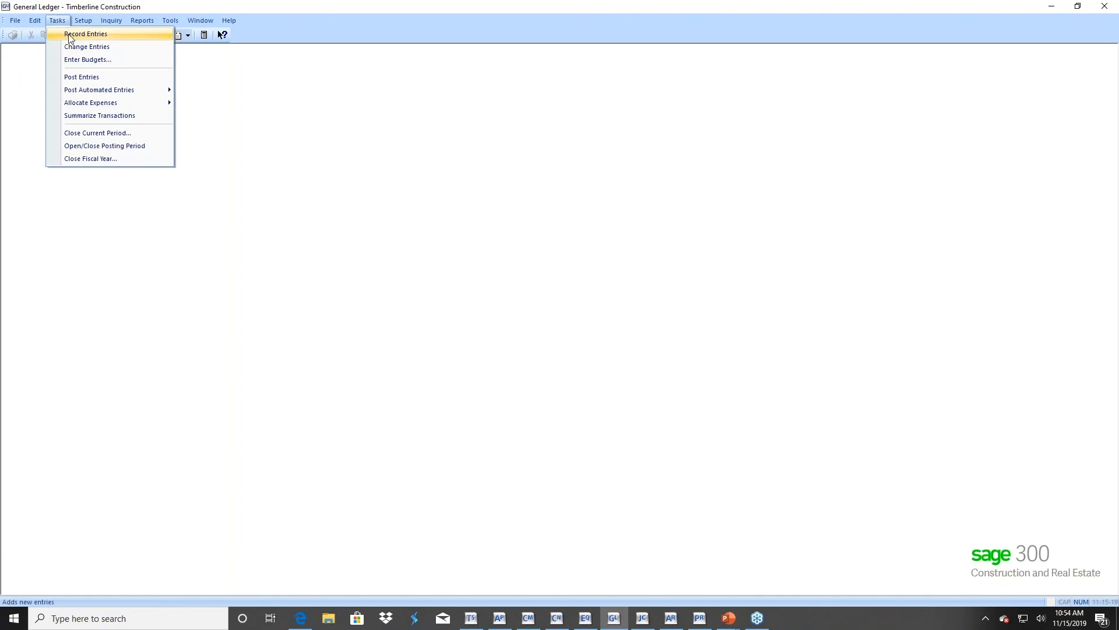
Start a recorded entry dated 12-31-2015 for Parts Inventory account 10-1601 and acknowledge the prior-period notice
{"action": "left_click", "coordinate": [66, 34]}
{"action": "type", "text": "12311"}
{"action": "key", "text": "Return"}
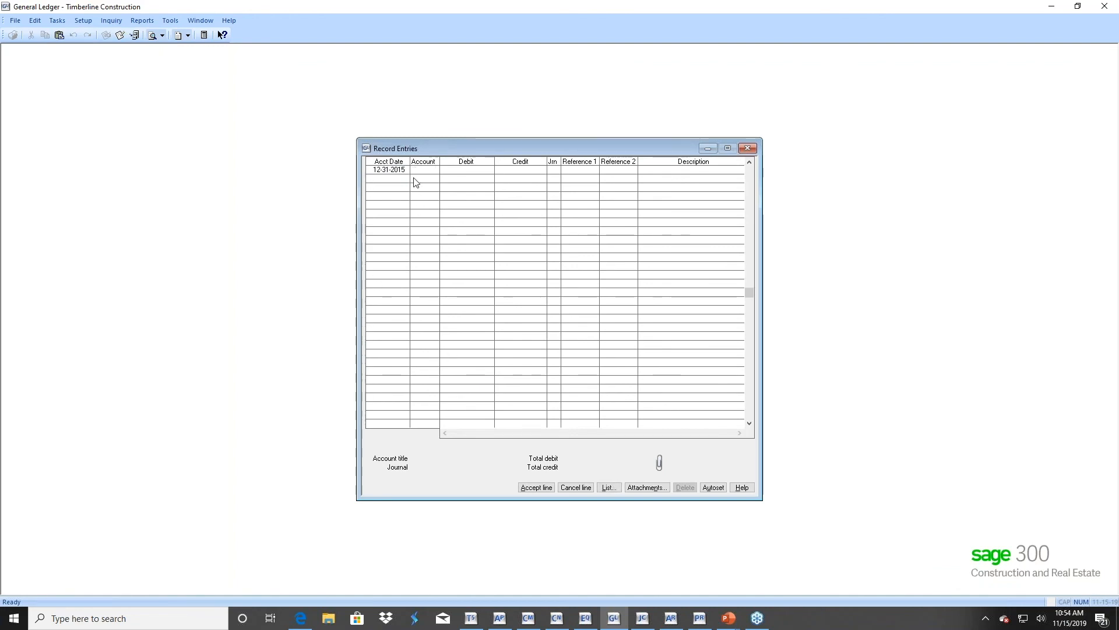
{"action": "left_click", "coordinate": [608, 487]}
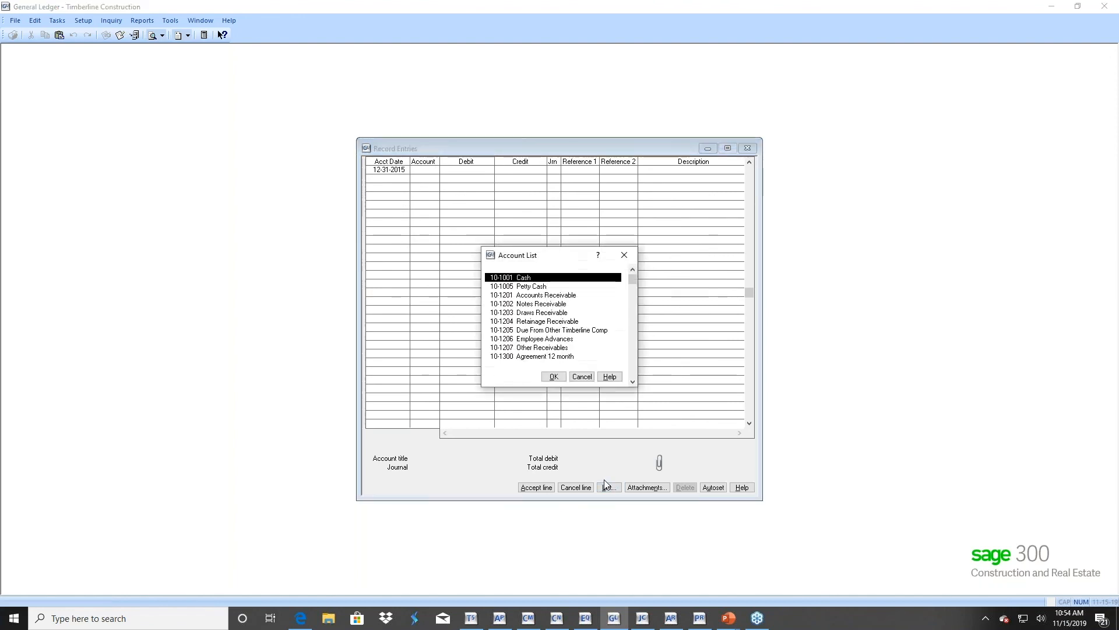
{"action": "left_click", "coordinate": [634, 356]}
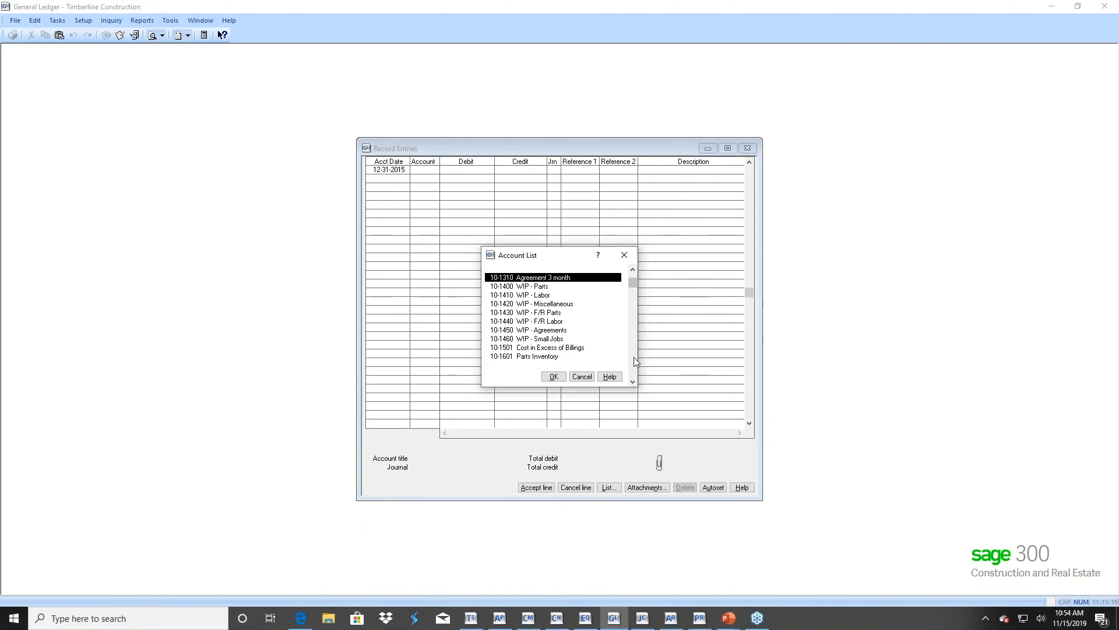
{"action": "double_click", "coordinate": [505, 356]}
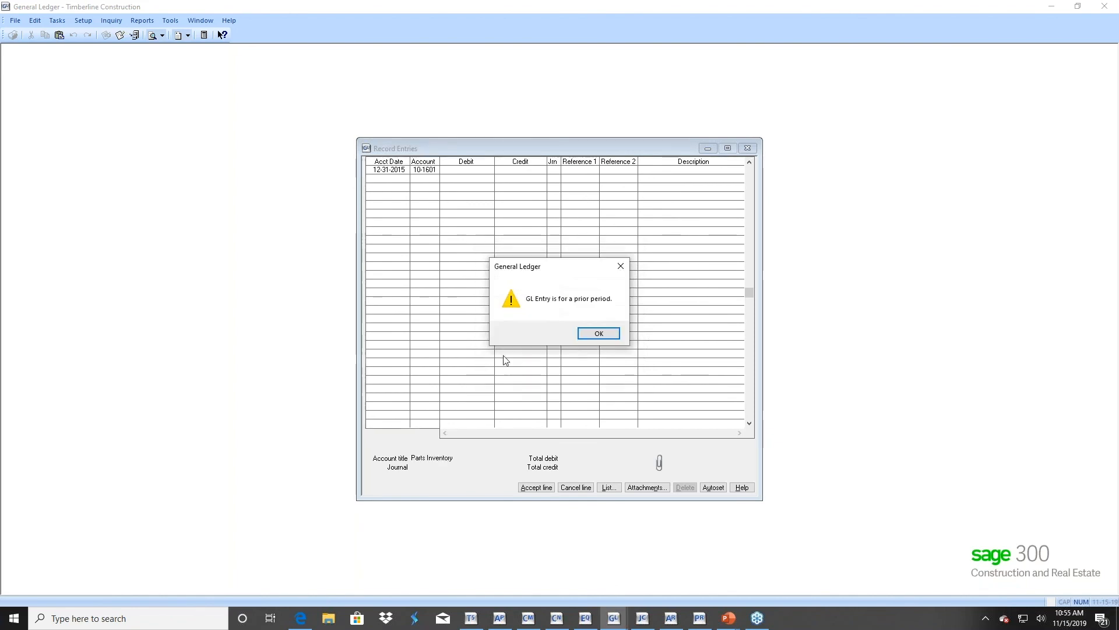
{"action": "left_click", "coordinate": [601, 334]}
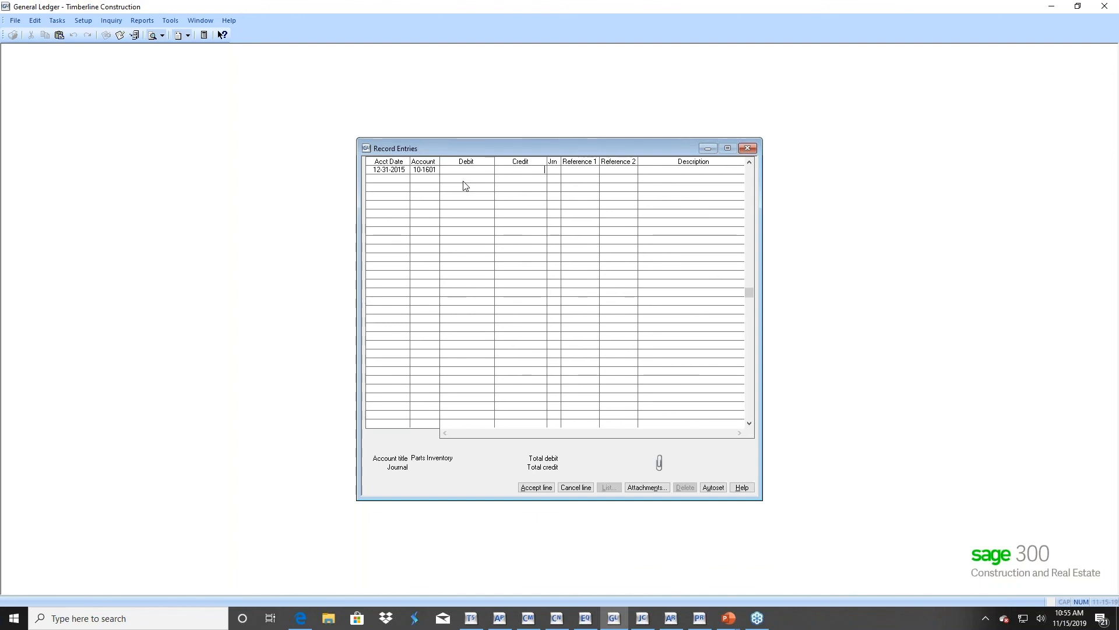
Credit 1500.00 on the Parts Inventory line, describe it as "Prior Year adj", and accept the line
{"action": "type", "text": "1500"}
{"action": "key", "text": "Tab"}
{"action": "key", "text": "Tab"}
{"action": "type", "text": "Prior Year adj"}
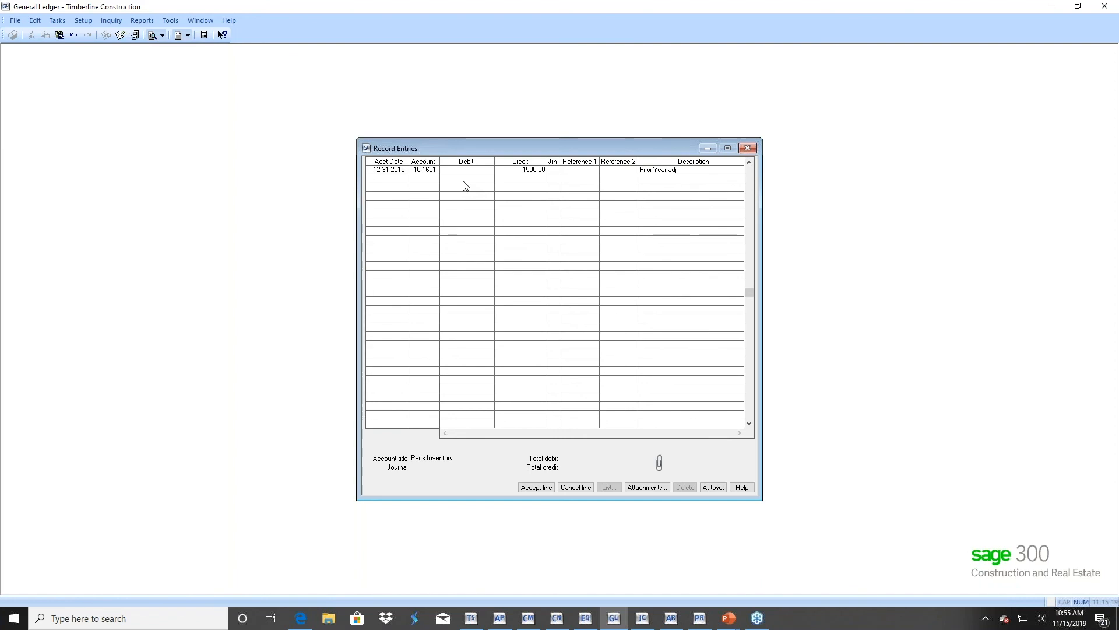
{"action": "key", "text": "Return"}
{"action": "key", "text": "Return"}
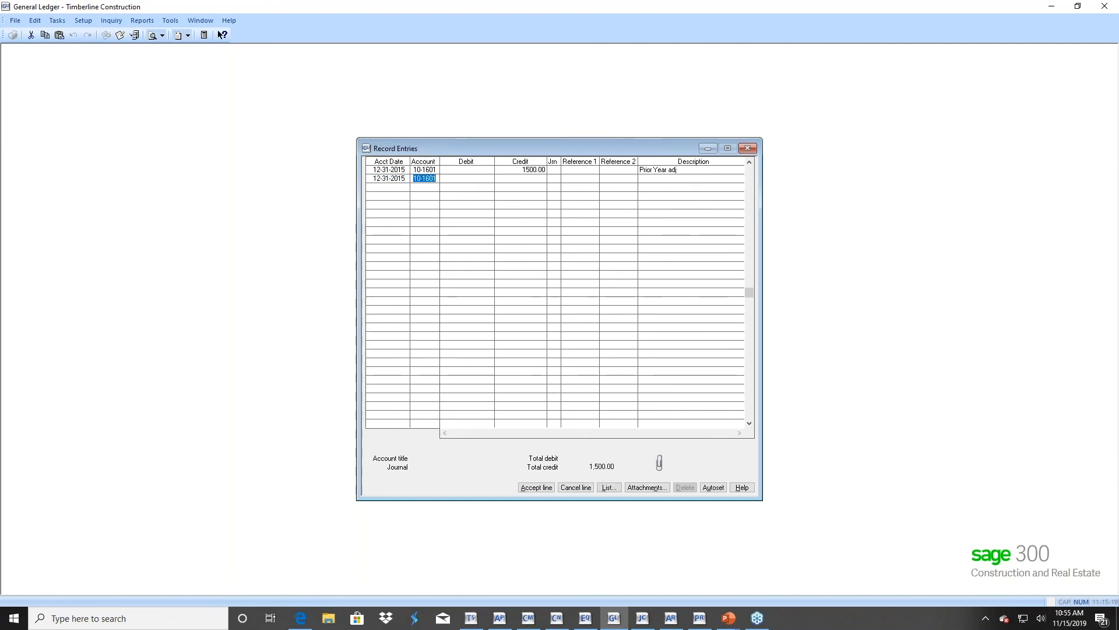
Add an offsetting 12-31-2015 line for Supplies/Tools account 10-6117 with a 1500.00 debit and the description "Prior Year adj"
{"action": "left_click", "coordinate": [606, 489]}
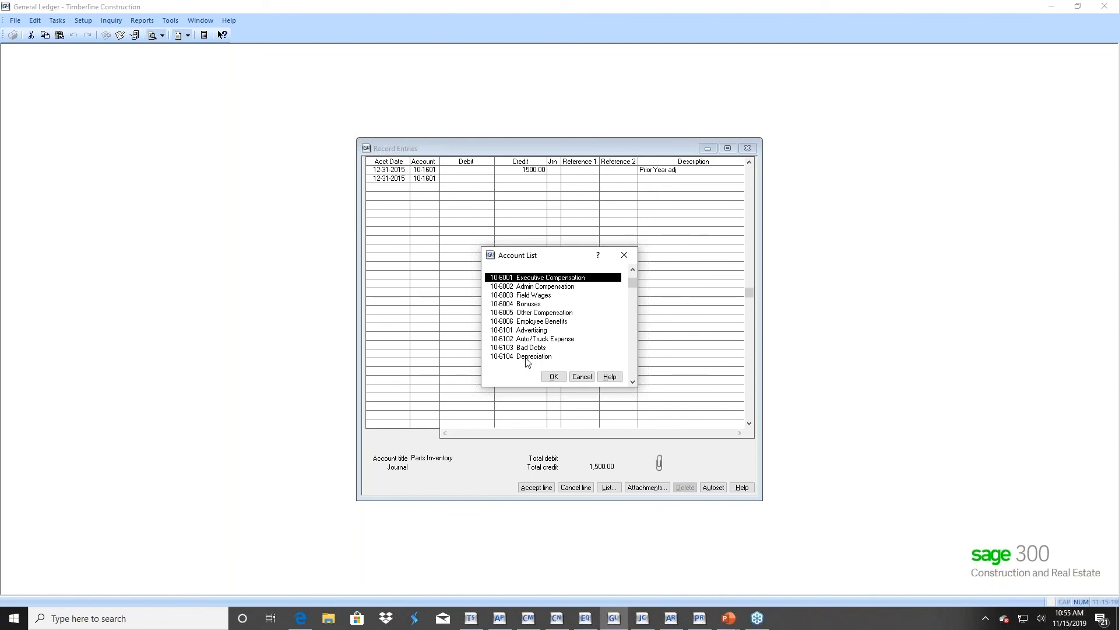
{"action": "left_click", "coordinate": [632, 381]}
{"action": "left_click", "coordinate": [633, 381]}
{"action": "left_click", "coordinate": [633, 382]}
{"action": "left_click", "coordinate": [633, 381]}
{"action": "left_click", "coordinate": [633, 381]}
{"action": "left_click", "coordinate": [632, 381]}
{"action": "left_click", "coordinate": [633, 381]}
{"action": "left_click", "coordinate": [632, 381]}
{"action": "left_click", "coordinate": [632, 381]}
{"action": "left_click", "coordinate": [633, 381]}
{"action": "left_click", "coordinate": [633, 381]}
{"action": "left_click", "coordinate": [633, 382]}
{"action": "left_click", "coordinate": [632, 382]}
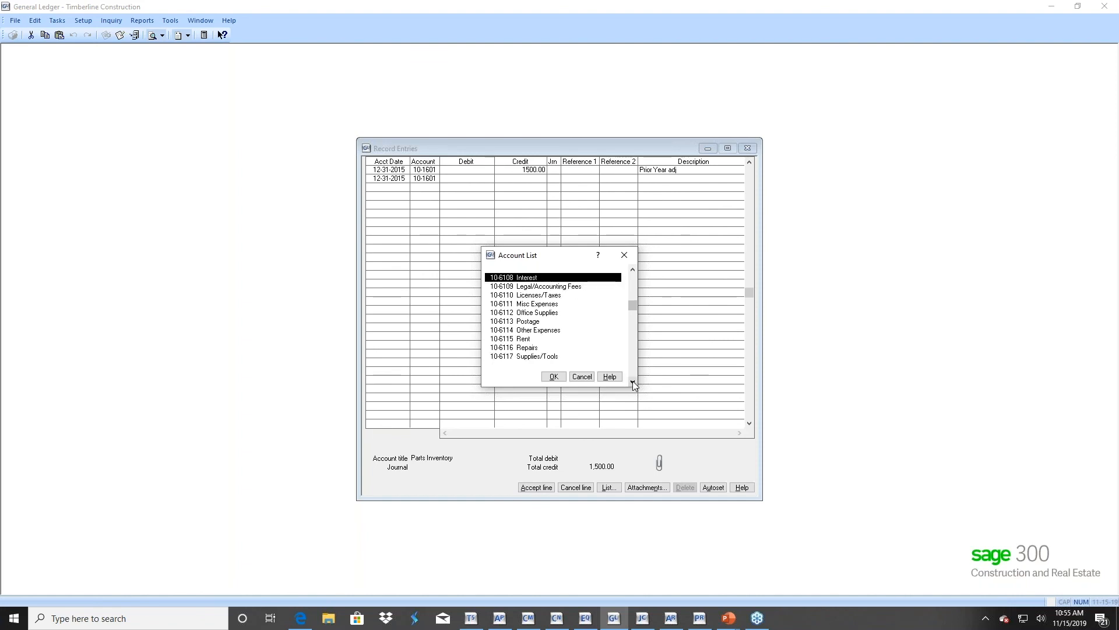
{"action": "left_click", "coordinate": [510, 357]}
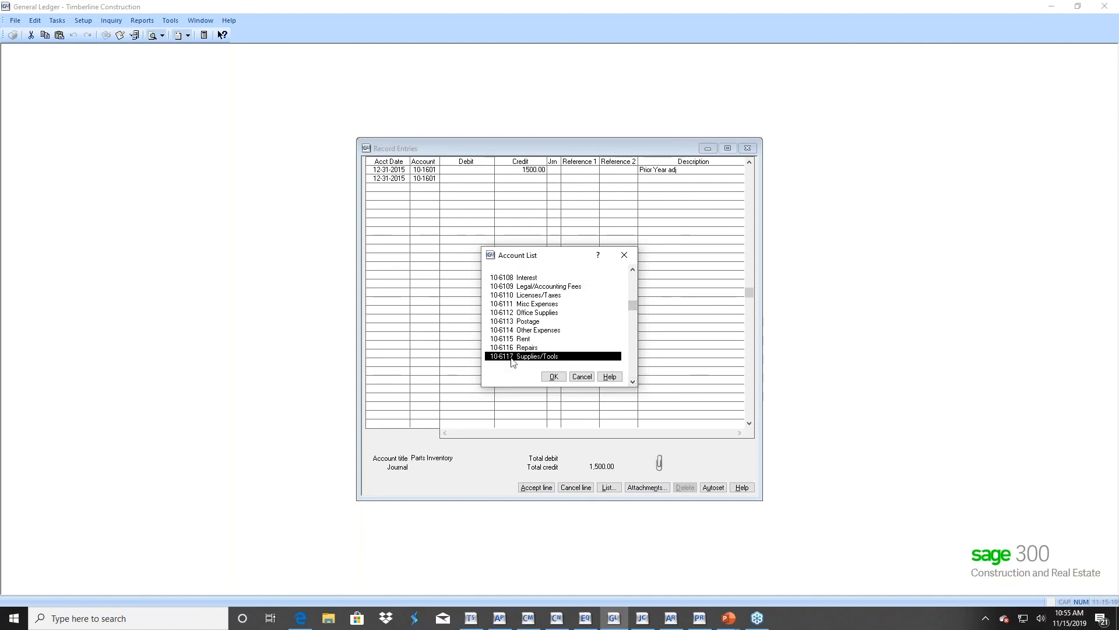
{"action": "left_click", "coordinate": [552, 377]}
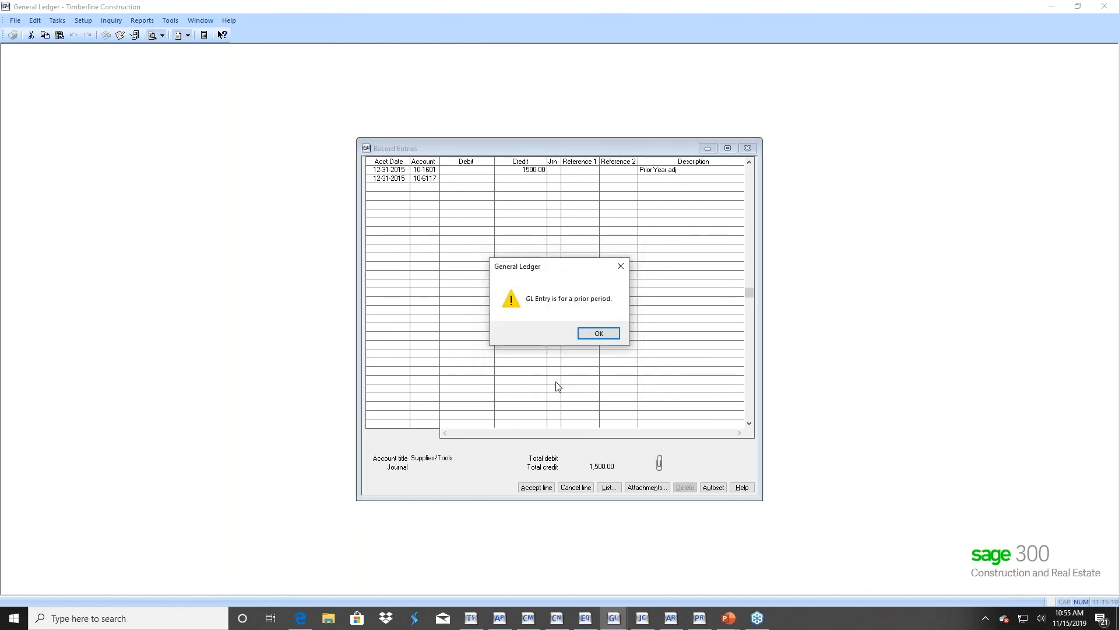
{"action": "left_click", "coordinate": [599, 333]}
{"action": "type", "text": "1500.00"}
{"action": "key", "text": "Tab"}
{"action": "key", "text": "Tab"}
{"action": "key", "text": "Tab"}
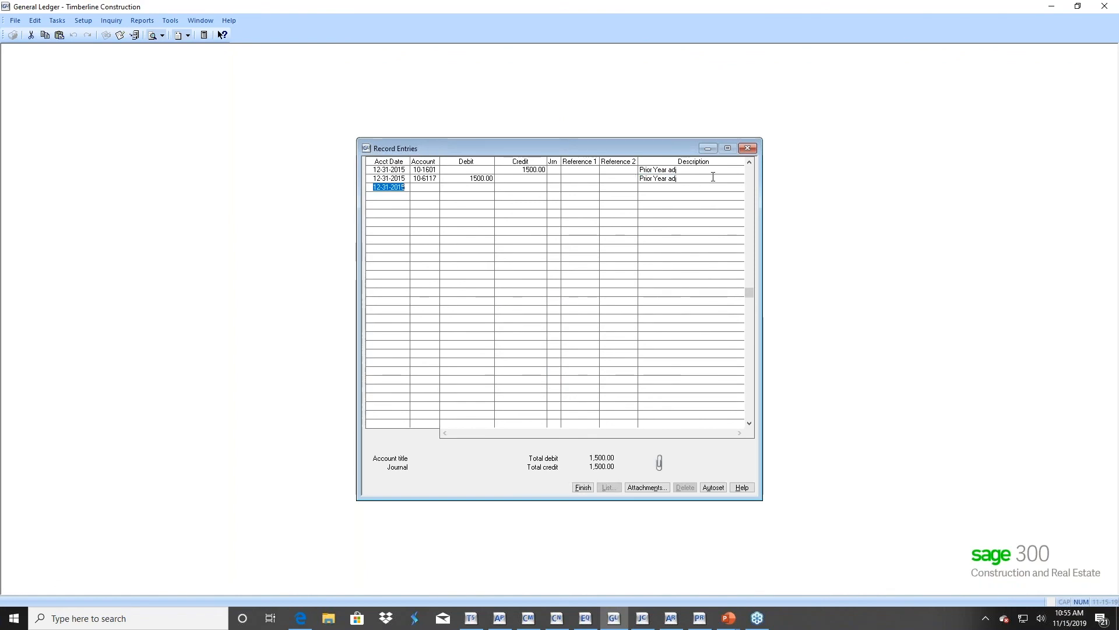
Finish the prior-year adjustment entry and start its Record Entries processing in the background
{"action": "left_click", "coordinate": [583, 487]}
{"action": "left_click", "coordinate": [556, 354]}
{"action": "left_click", "coordinate": [515, 348]}
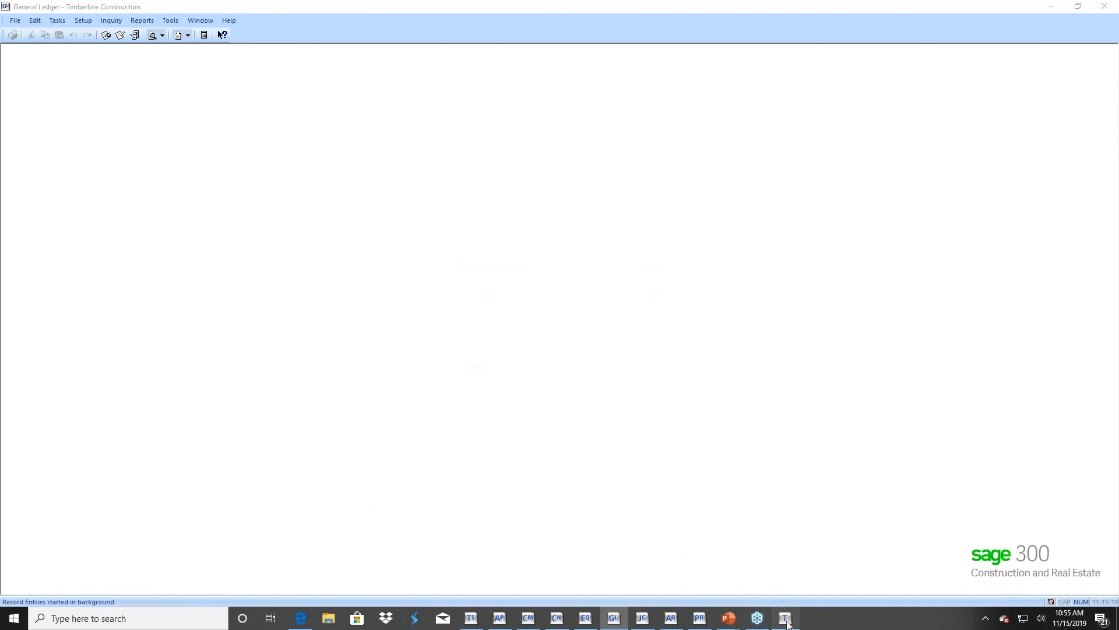
{"action": "left_click", "coordinate": [805, 256]}
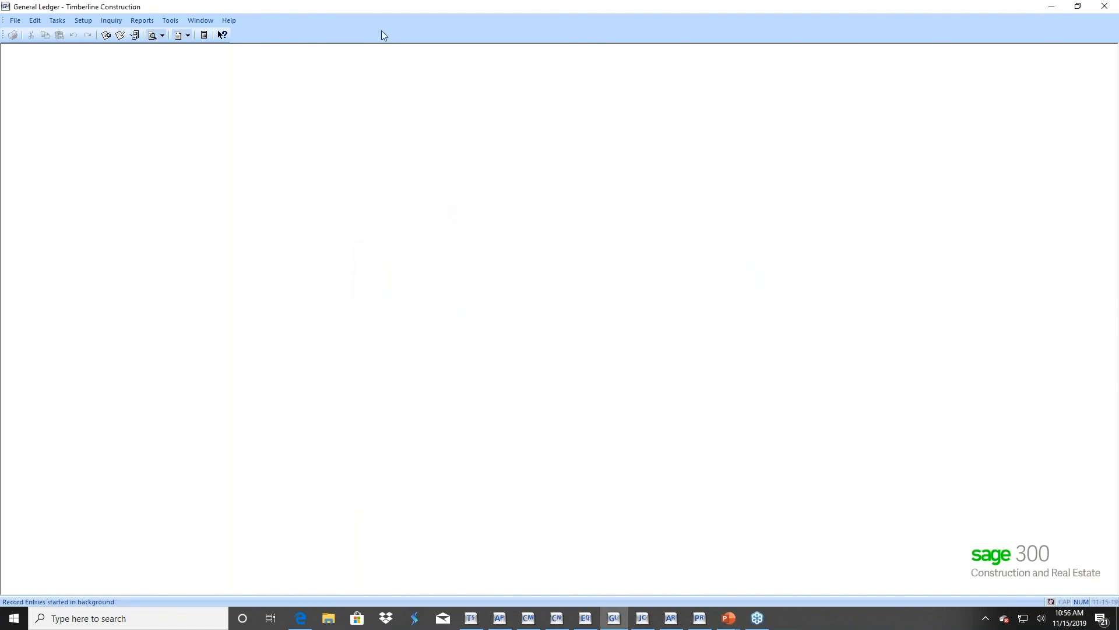
Preview the BalSAccr accrual balance sheet with rollback 1 and prefix group 2, Individual Company Statements, in a wider preview window
{"action": "left_click", "coordinate": [142, 21]}
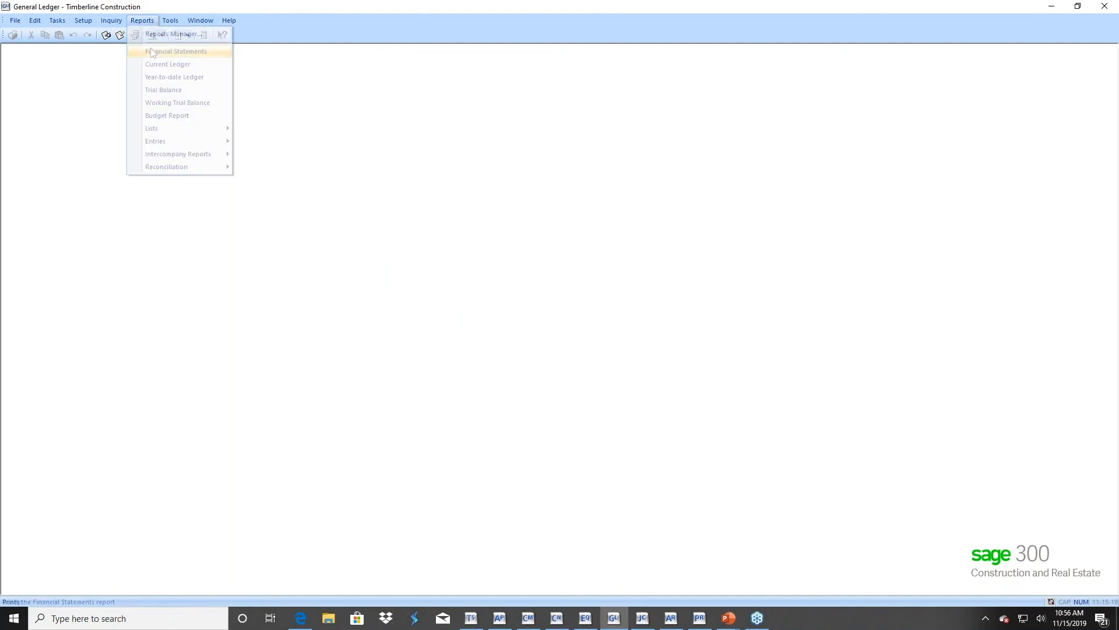
{"action": "left_click", "coordinate": [152, 52]}
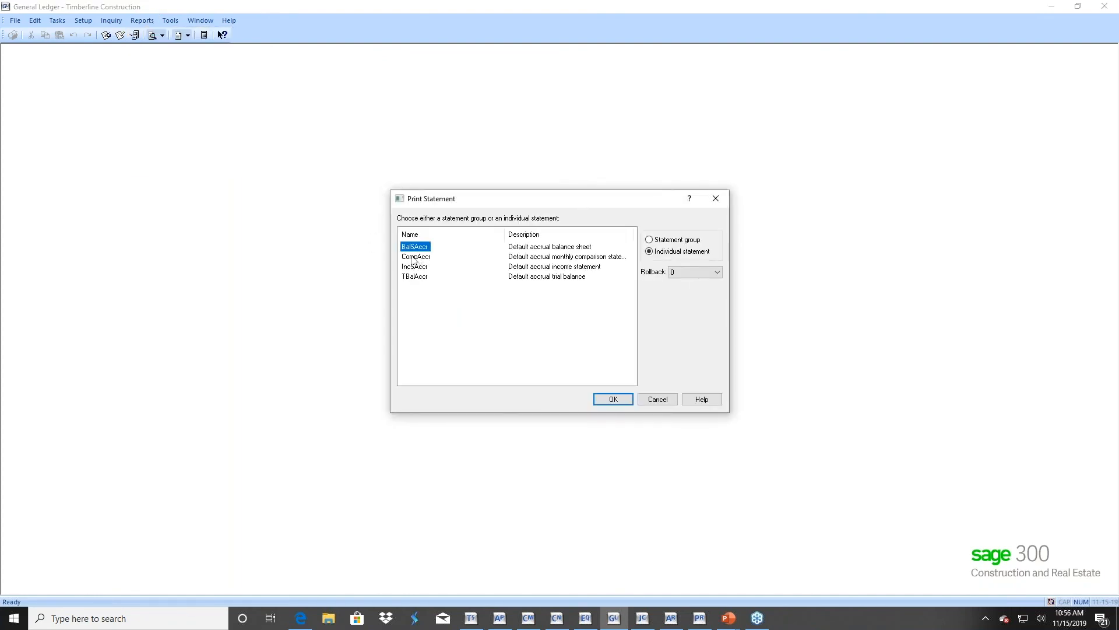
{"action": "left_click", "coordinate": [718, 272]}
{"action": "left_click", "coordinate": [695, 290]}
{"action": "left_click", "coordinate": [606, 403]}
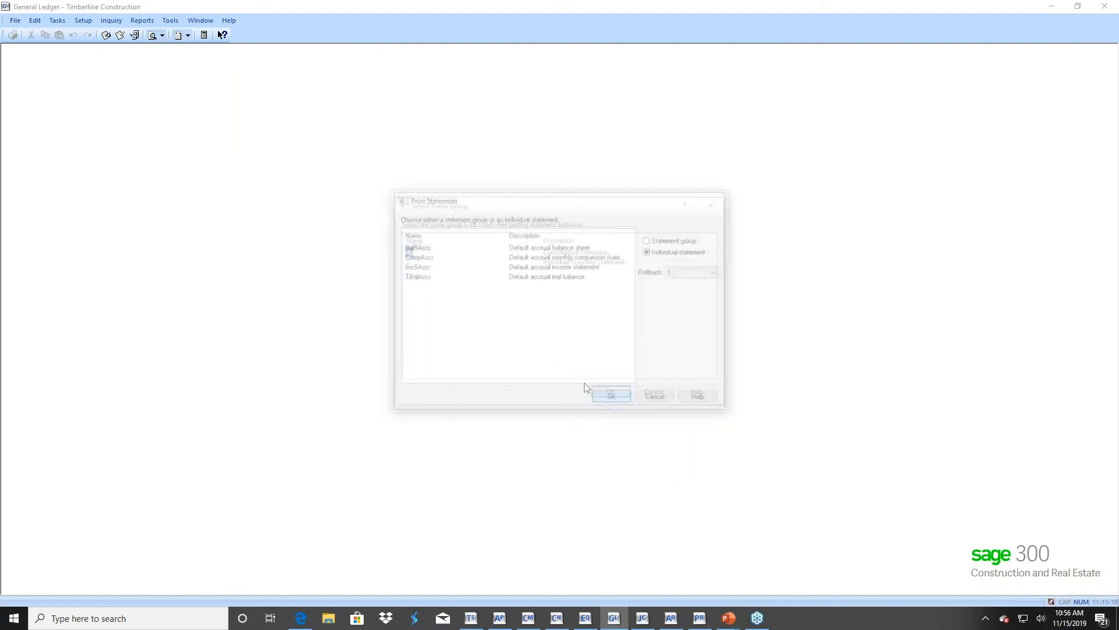
{"action": "left_click", "coordinate": [404, 261]}
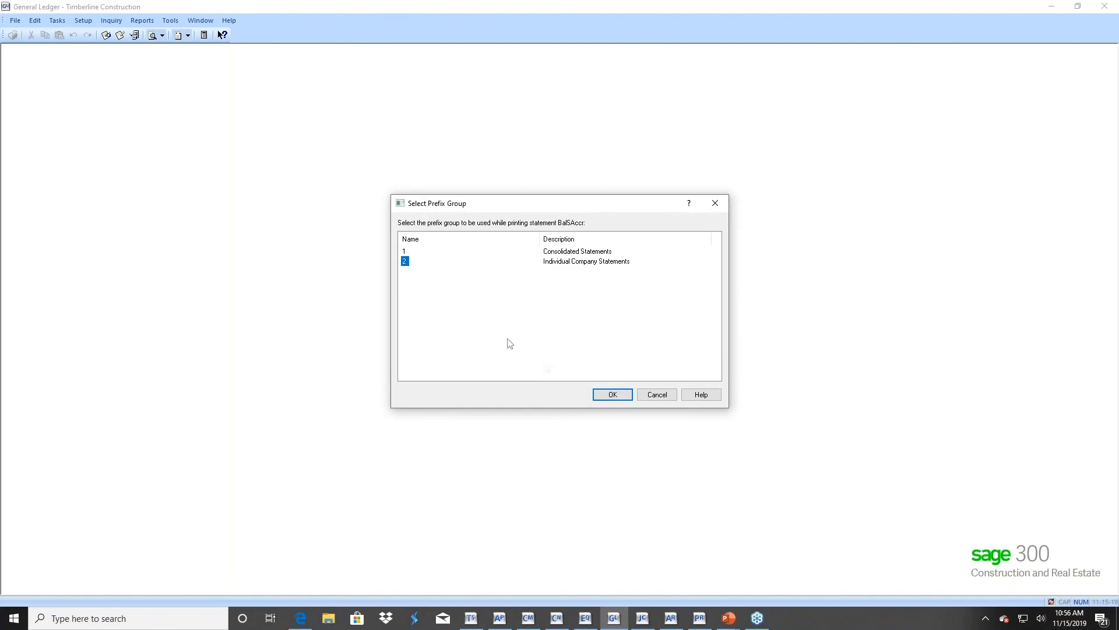
{"action": "left_click", "coordinate": [610, 395]}
{"action": "left_click", "coordinate": [586, 353]}
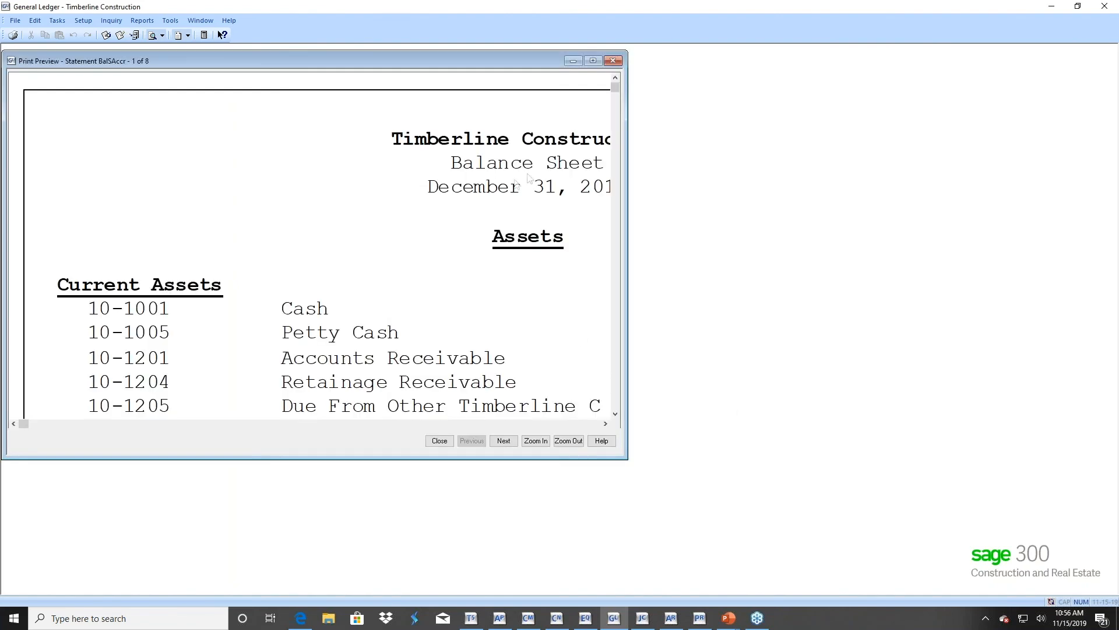
{"action": "left_click_drag", "start_coordinate": [628, 161], "coordinate": [957, 205]}
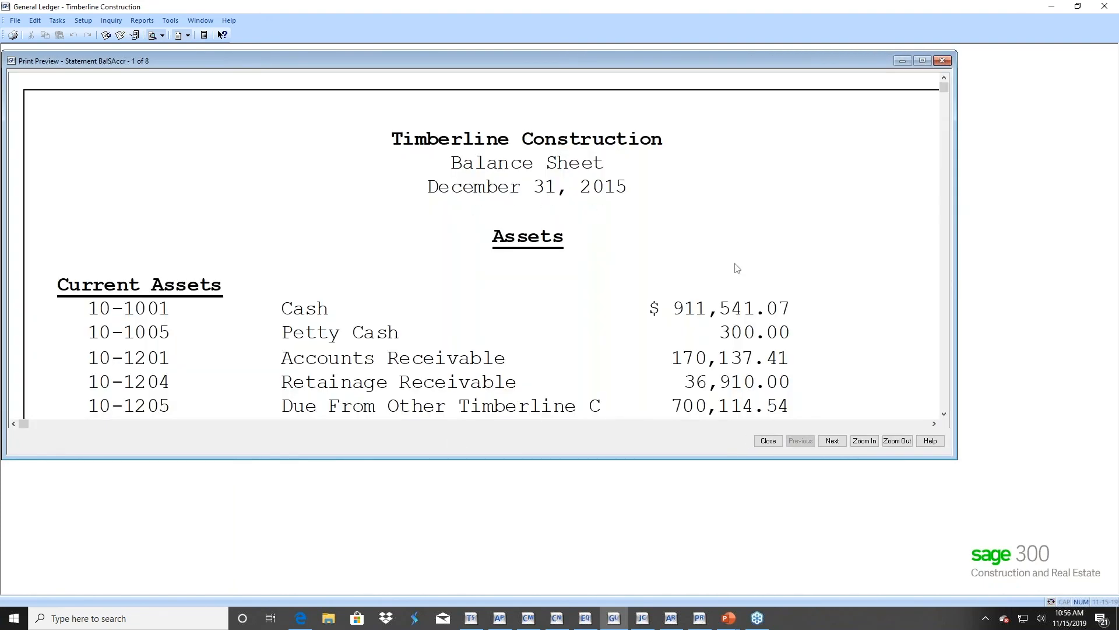
Close the balance sheet preview and its statement, and open the Trial Balance report without setting an account range
{"action": "left_click", "coordinate": [769, 441]}
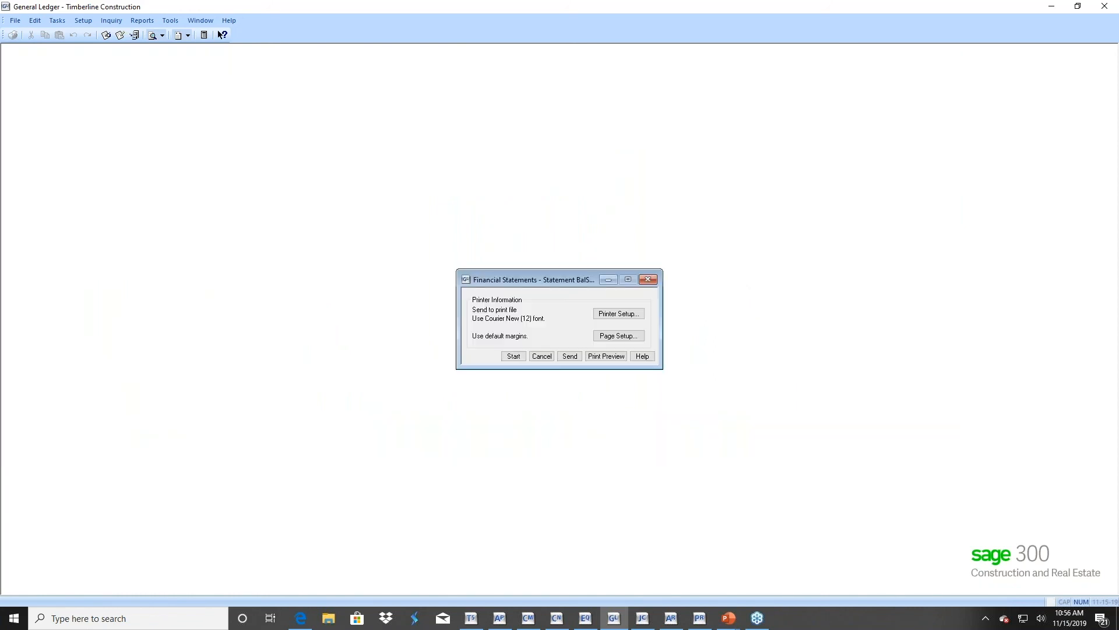
{"action": "left_click", "coordinate": [544, 358]}
{"action": "left_click", "coordinate": [142, 20]}
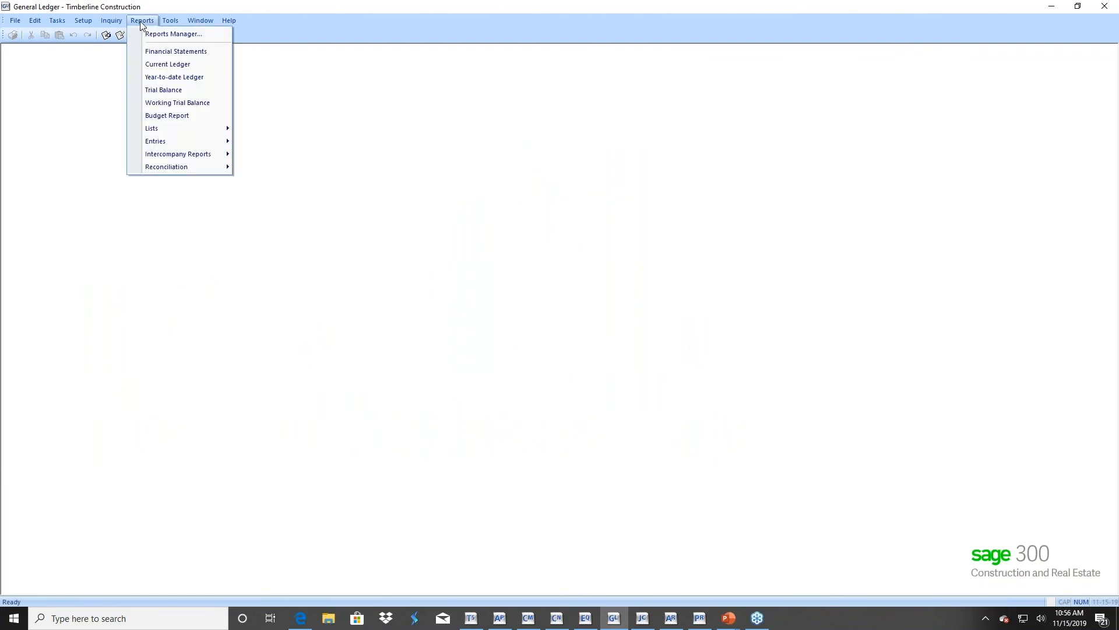
{"action": "left_click", "coordinate": [161, 91]}
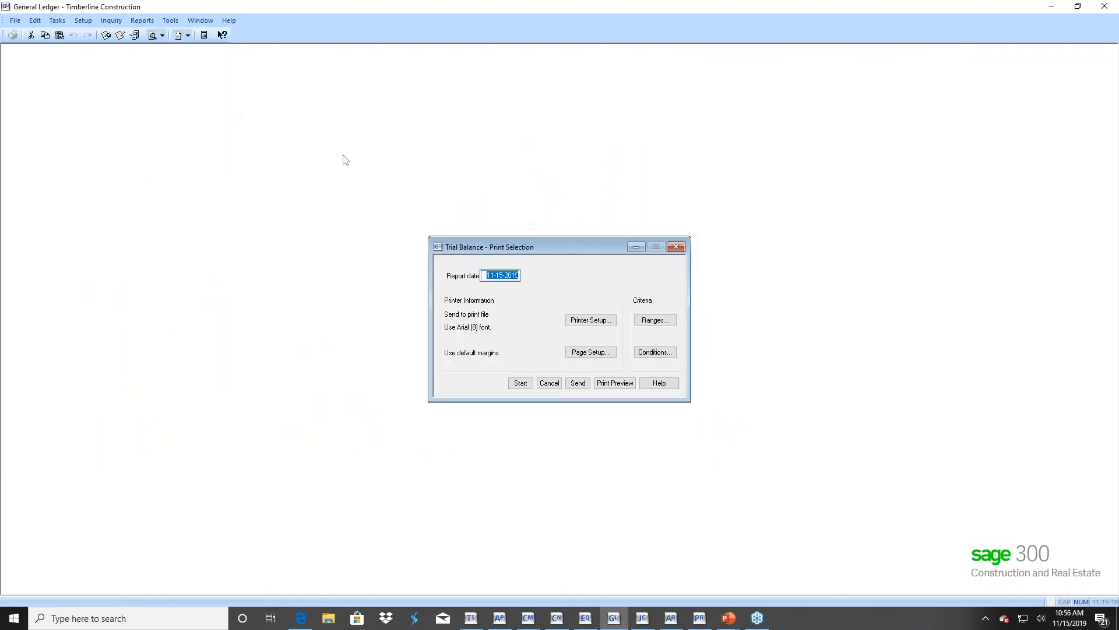
{"action": "left_click", "coordinate": [661, 324]}
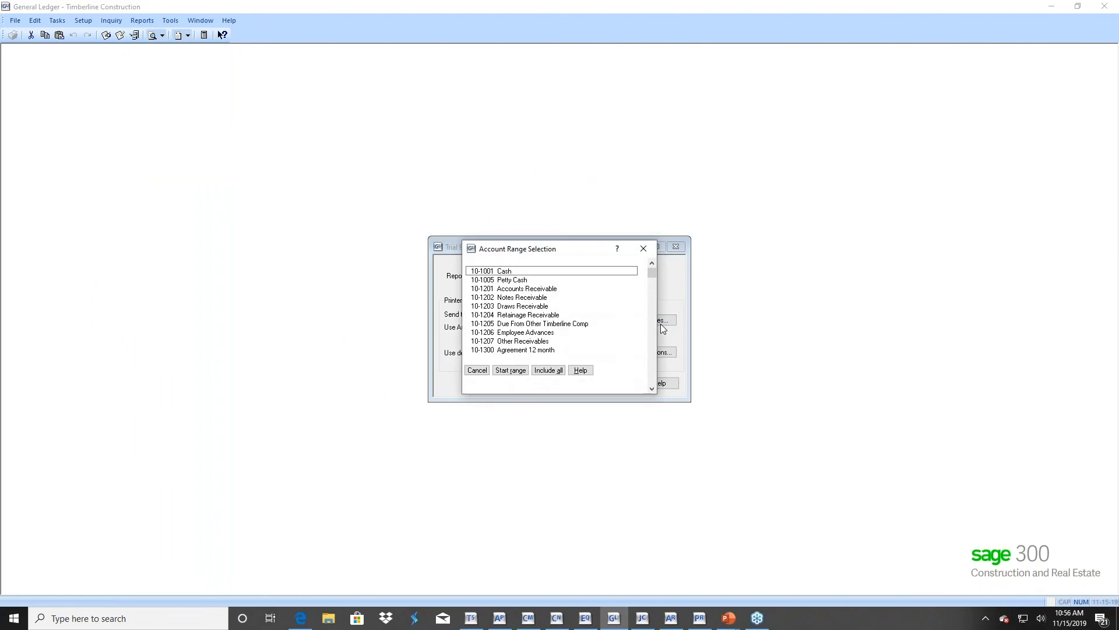
{"action": "left_click", "coordinate": [477, 370]}
Add a condition limiting the Trial Balance to Company equal to 10 and preview the report
{"action": "left_click", "coordinate": [655, 352]}
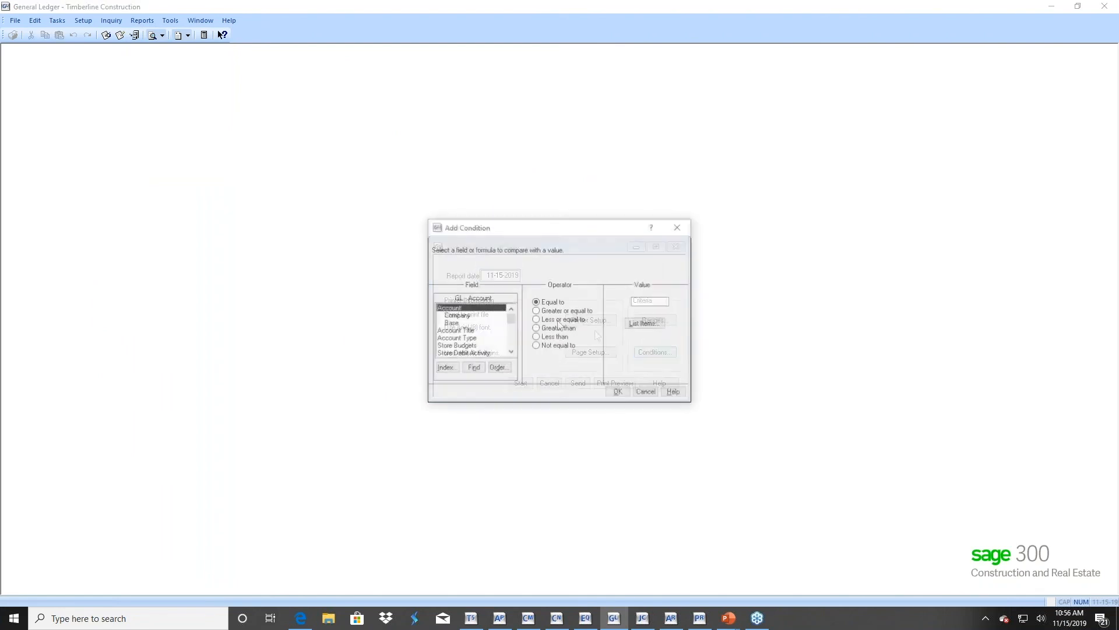
{"action": "left_click", "coordinate": [457, 315]}
{"action": "left_click", "coordinate": [647, 301]}
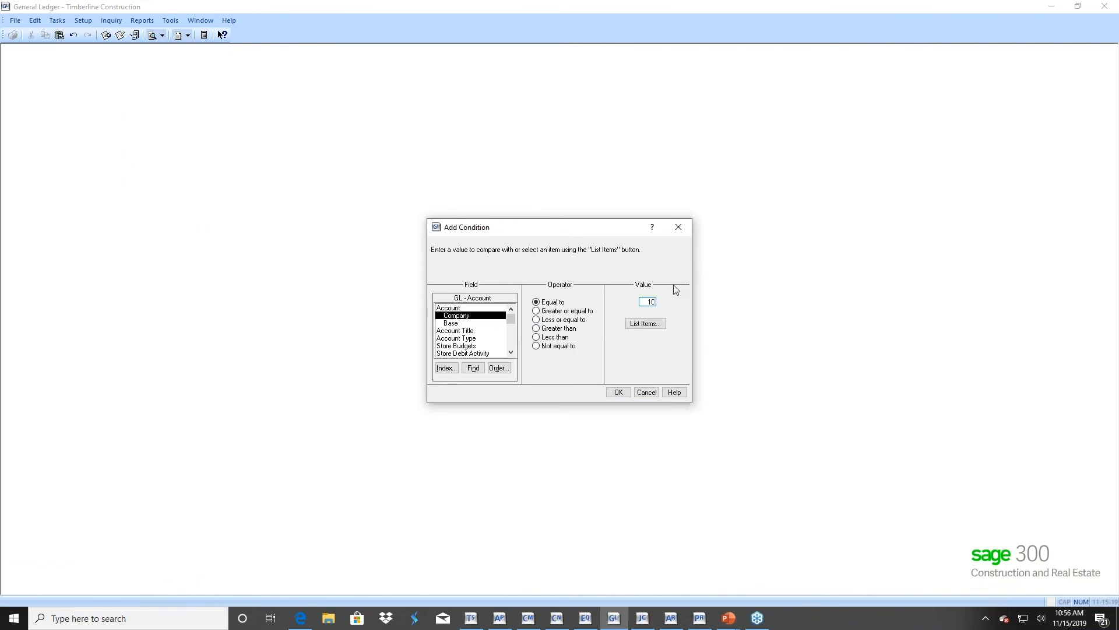
{"action": "left_click", "coordinate": [618, 391]}
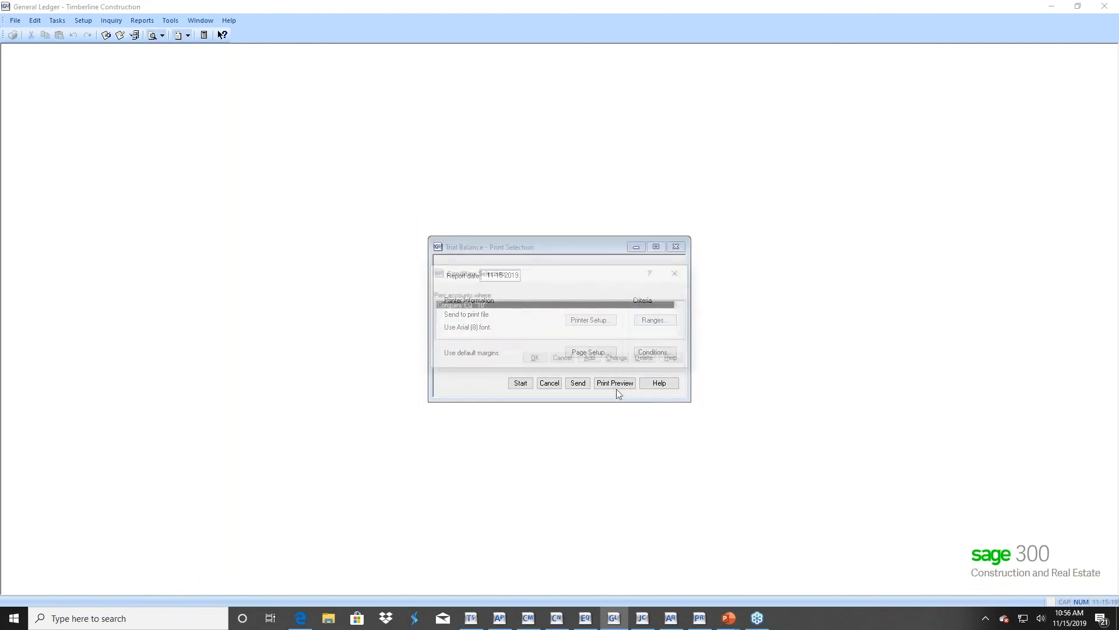
{"action": "left_click", "coordinate": [535, 358]}
{"action": "left_click", "coordinate": [606, 382]}
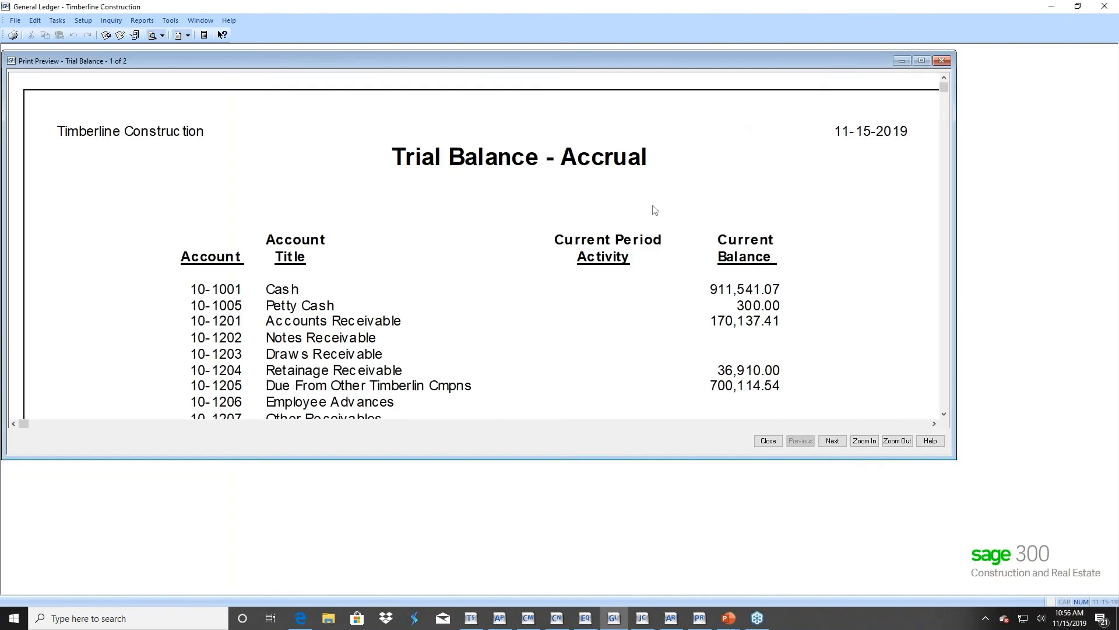
Examine the report totals on the last page of the trial balance in a maximized preview, and close the report
{"action": "left_click", "coordinate": [921, 61]}
{"action": "left_click", "coordinate": [986, 580]}
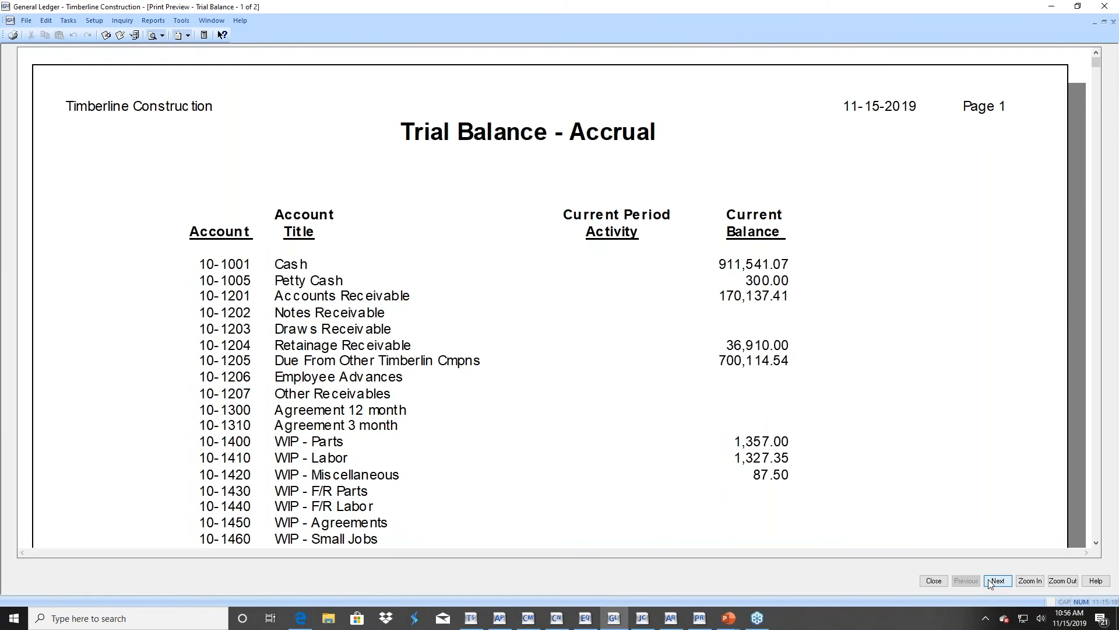
{"action": "left_click_drag", "start_coordinate": [1097, 543], "coordinate": [1098, 544]}
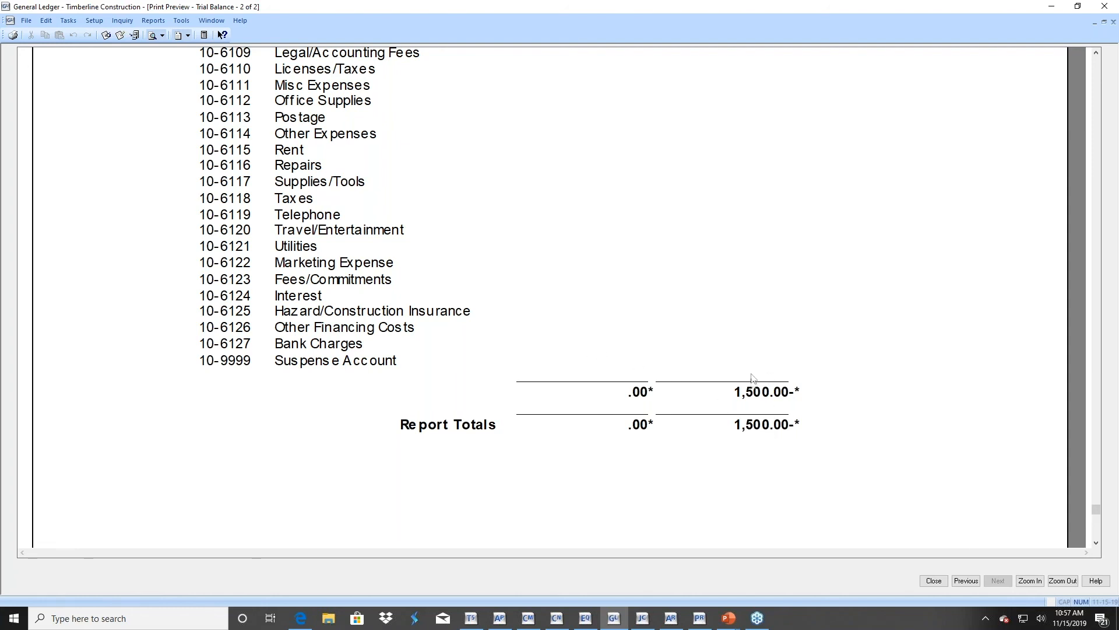
{"action": "left_click", "coordinate": [934, 580]}
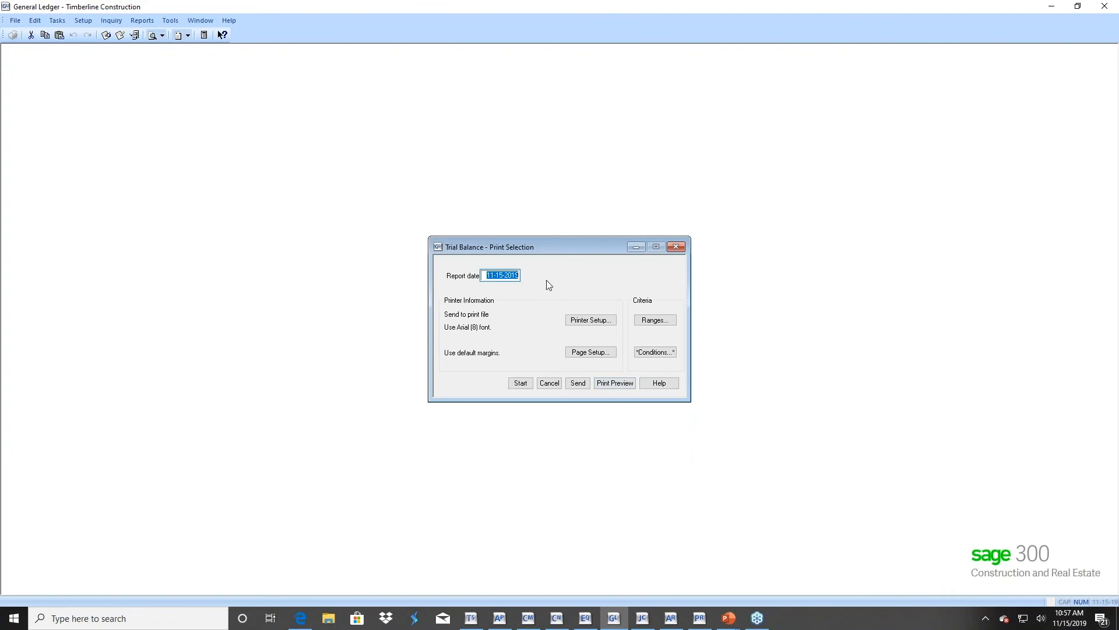
{"action": "left_click", "coordinate": [541, 385]}
{"action": "left_click", "coordinate": [551, 388]}
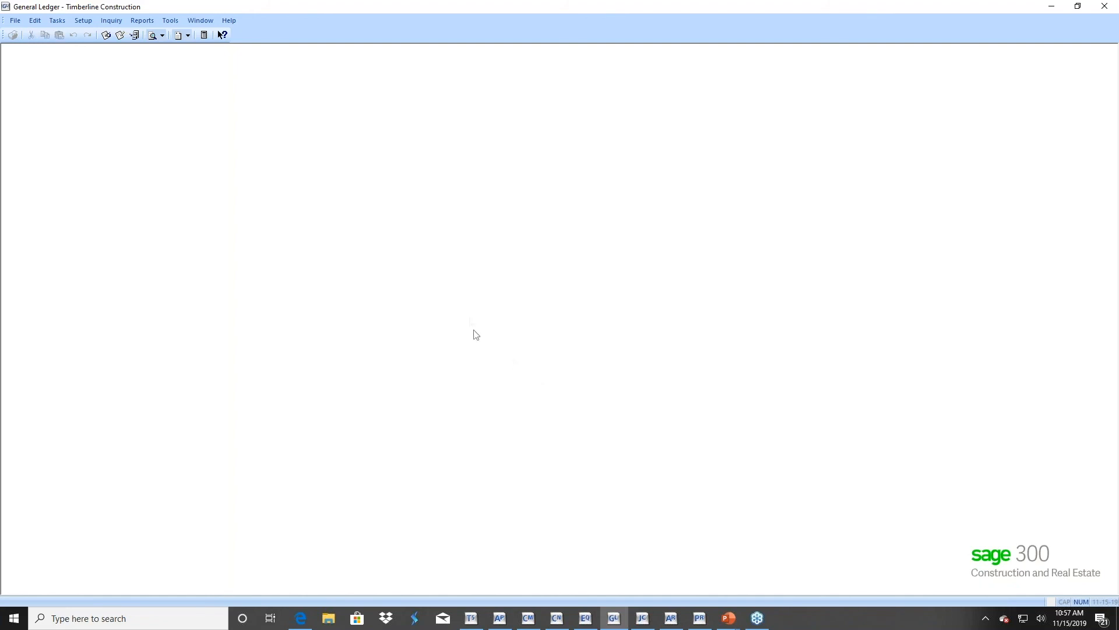
Run Close Fiscal Year for company 10, confirming the backup, accepting the 1500.00 earnings distribution to account 10-3010, and starting the process
{"action": "left_click", "coordinate": [58, 23]}
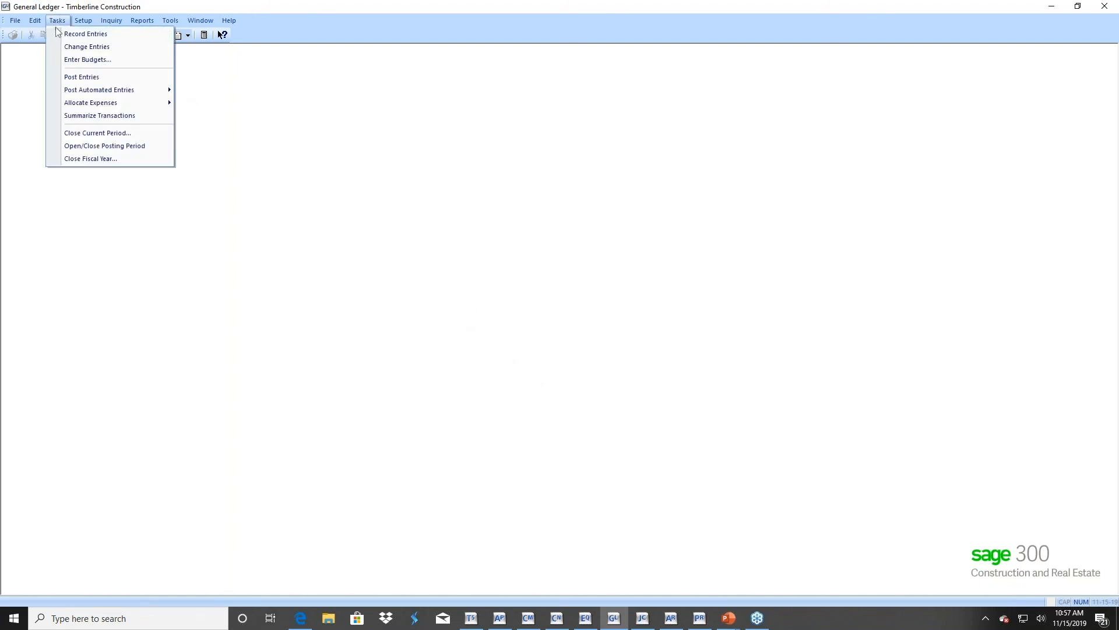
{"action": "left_click", "coordinate": [83, 160]}
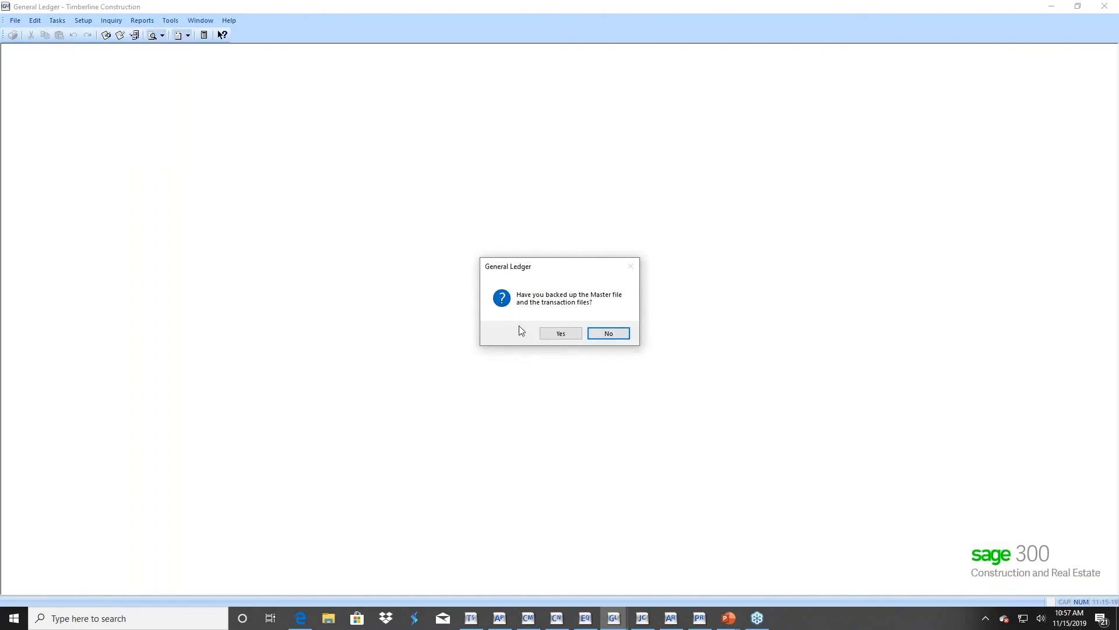
{"action": "left_click", "coordinate": [560, 332]}
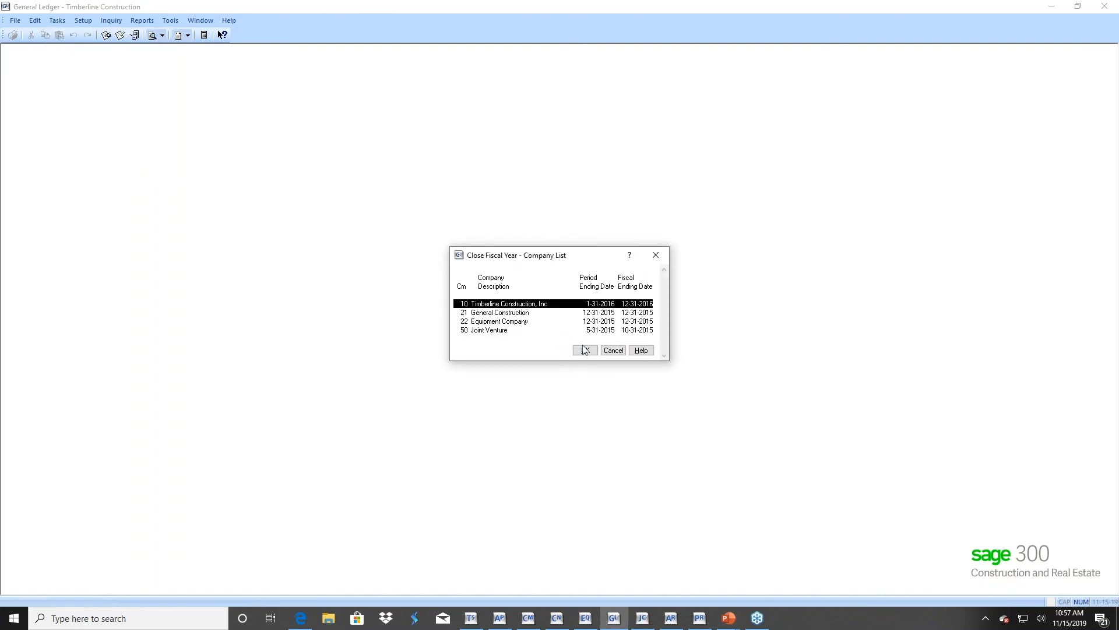
{"action": "left_click", "coordinate": [585, 352]}
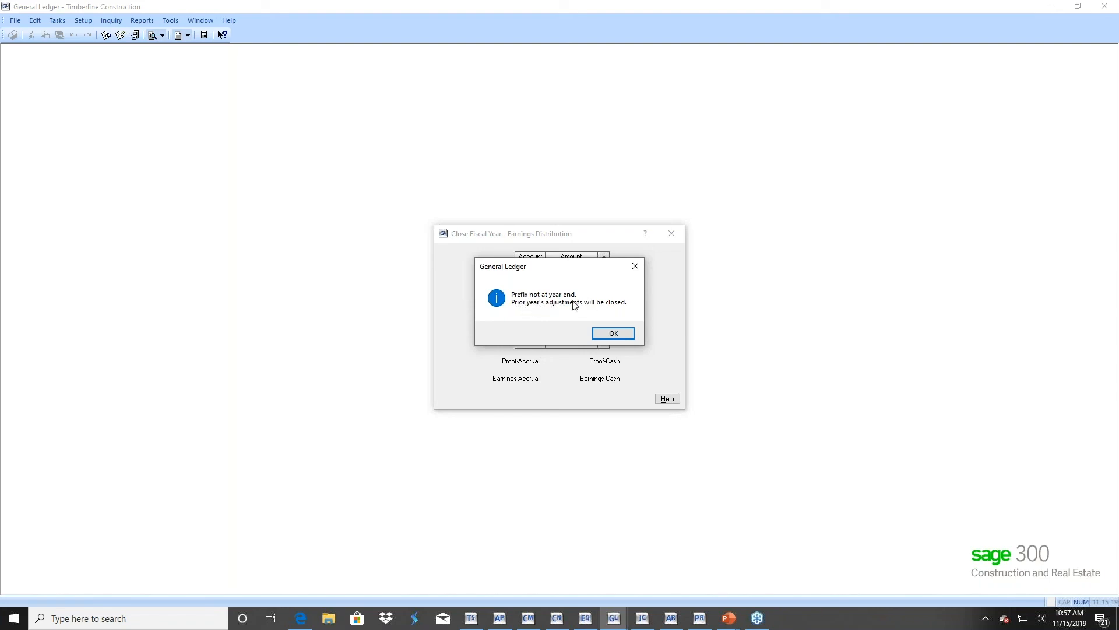
{"action": "left_click", "coordinate": [609, 336]}
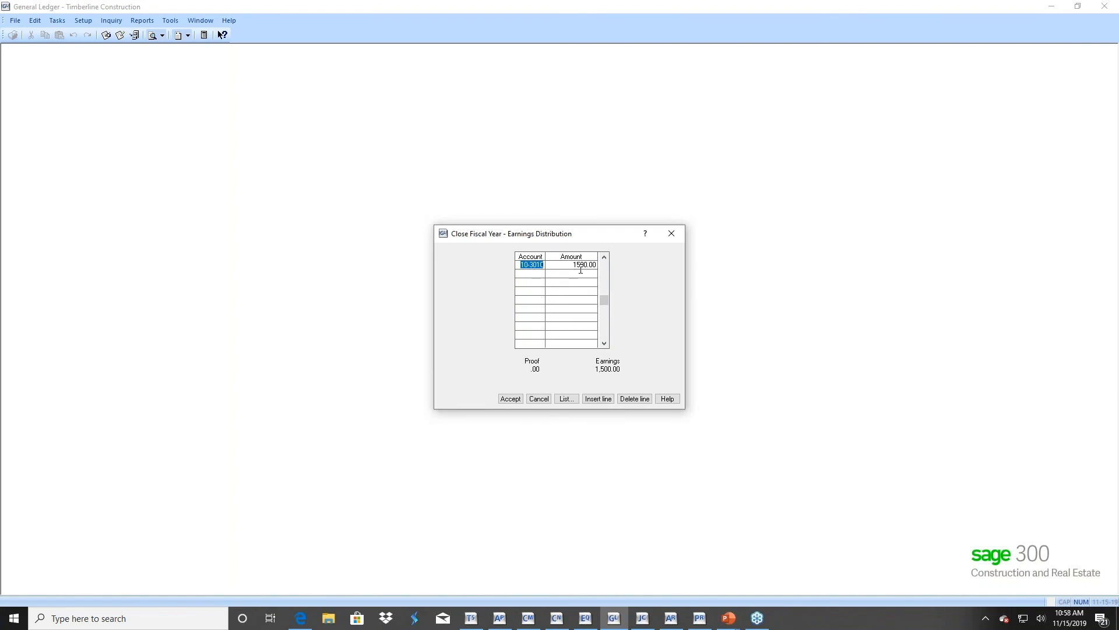
{"action": "left_click", "coordinate": [511, 400]}
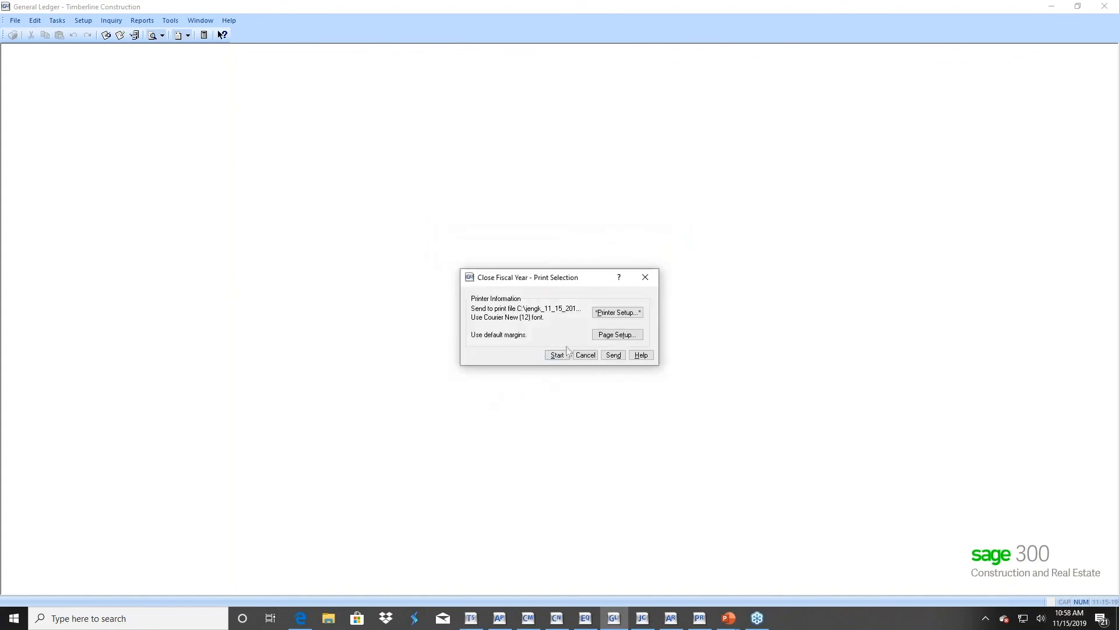
{"action": "left_click", "coordinate": [558, 355]}
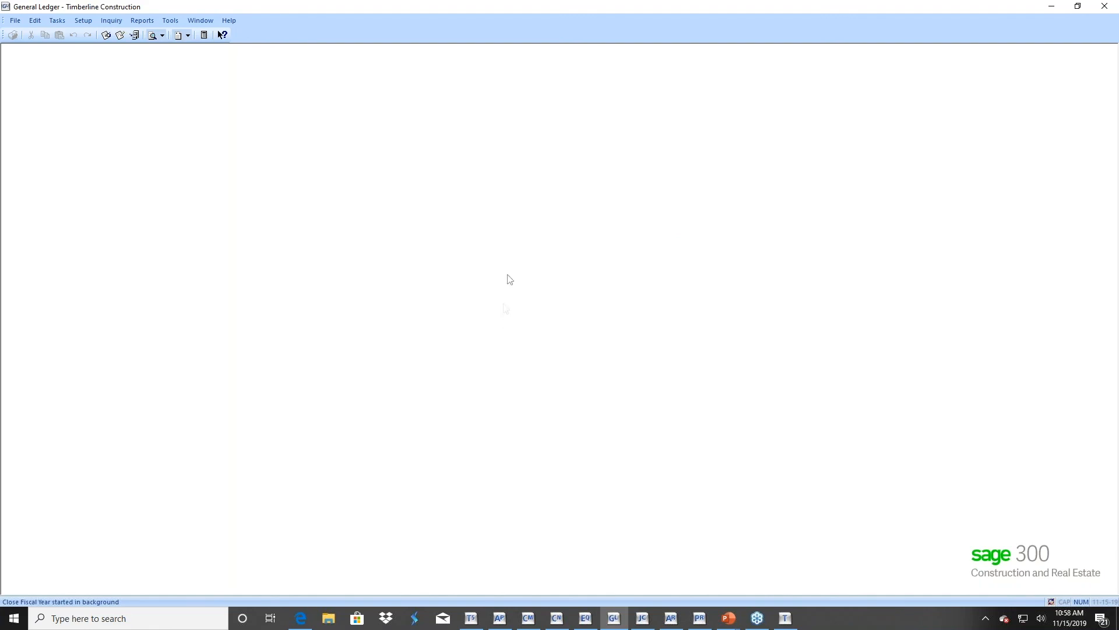
Check the period and fiscal ending dates in company 10's fiscal settings and leave Company Setup without changes
{"action": "left_click", "coordinate": [83, 20]}
{"action": "mouse_move", "coordinate": [163, 52]}
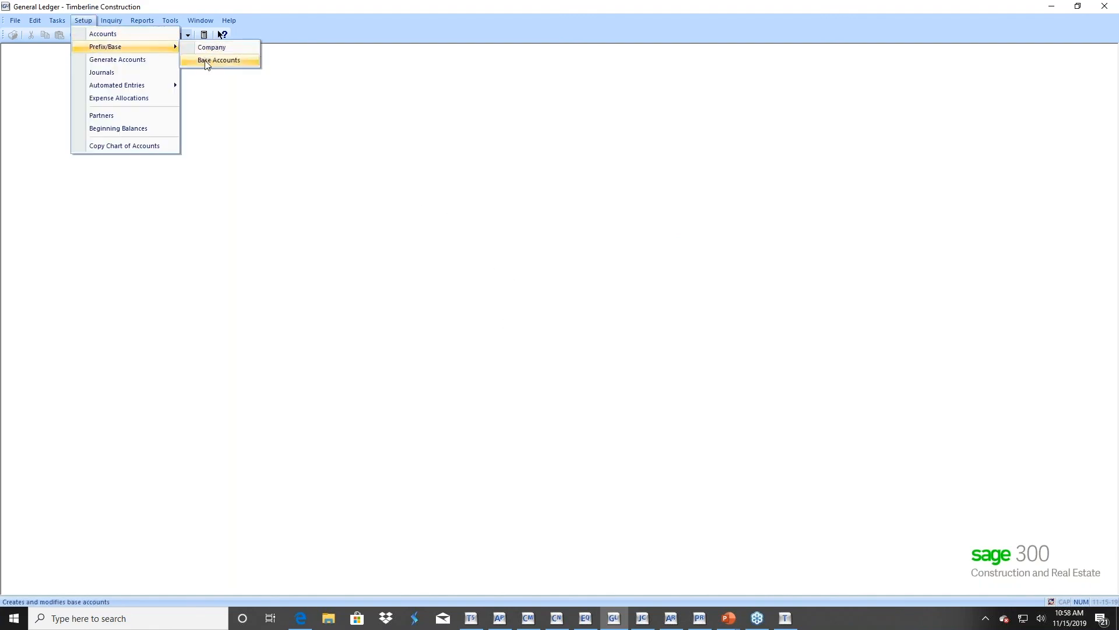
{"action": "left_click", "coordinate": [210, 48]}
{"action": "type", "text": "10"}
{"action": "key", "text": "Tab"}
{"action": "key", "text": "Tab"}
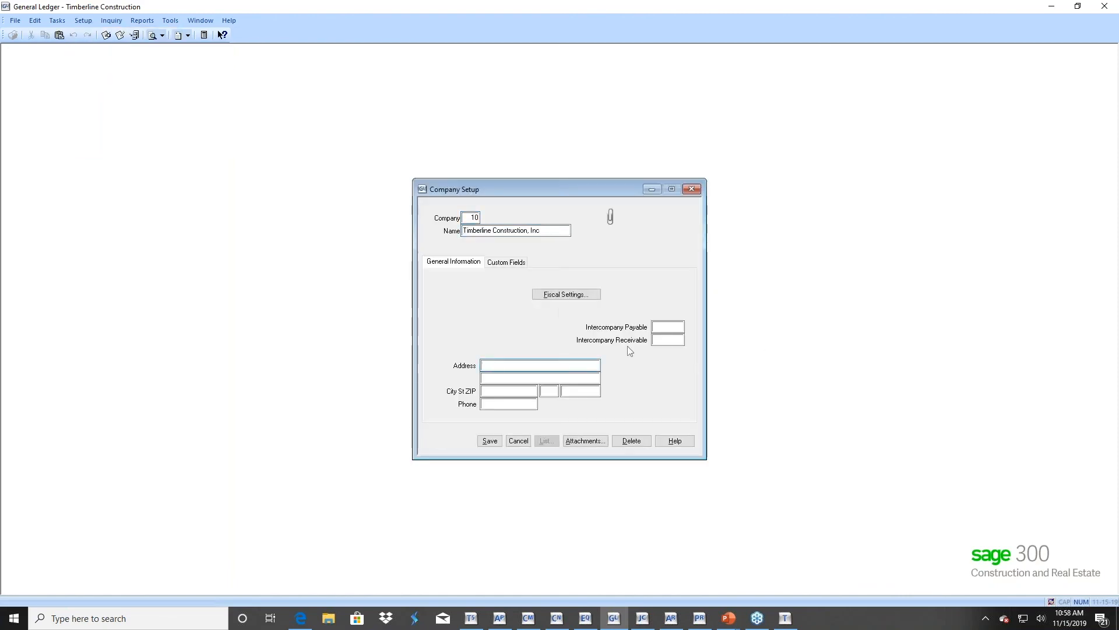
{"action": "left_click", "coordinate": [560, 295]}
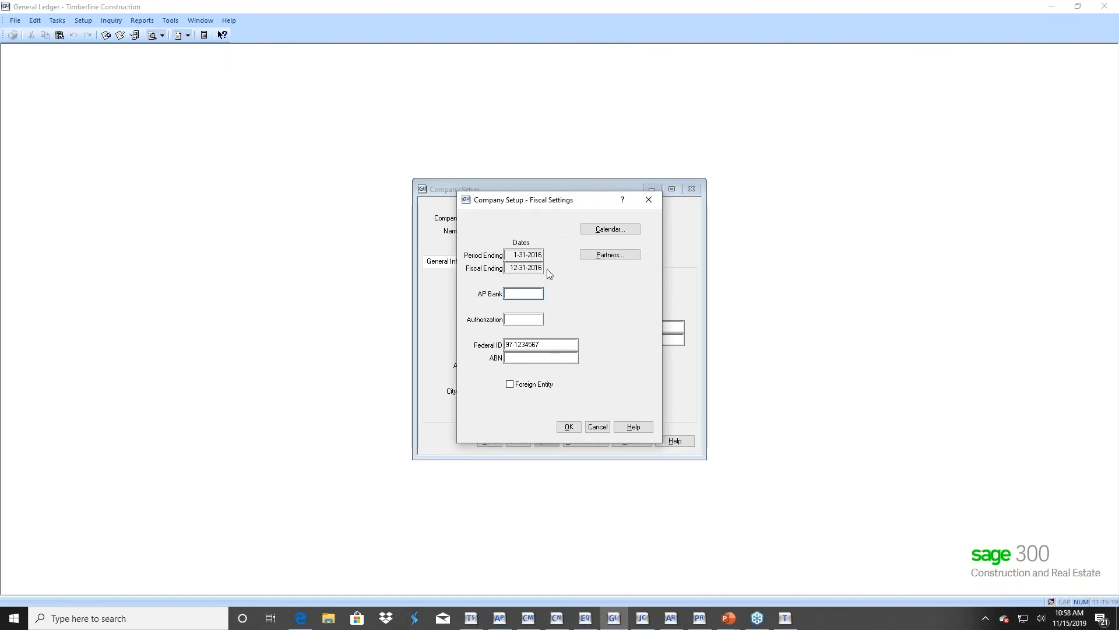
{"action": "left_click", "coordinate": [598, 427]}
{"action": "left_click", "coordinate": [518, 441]}
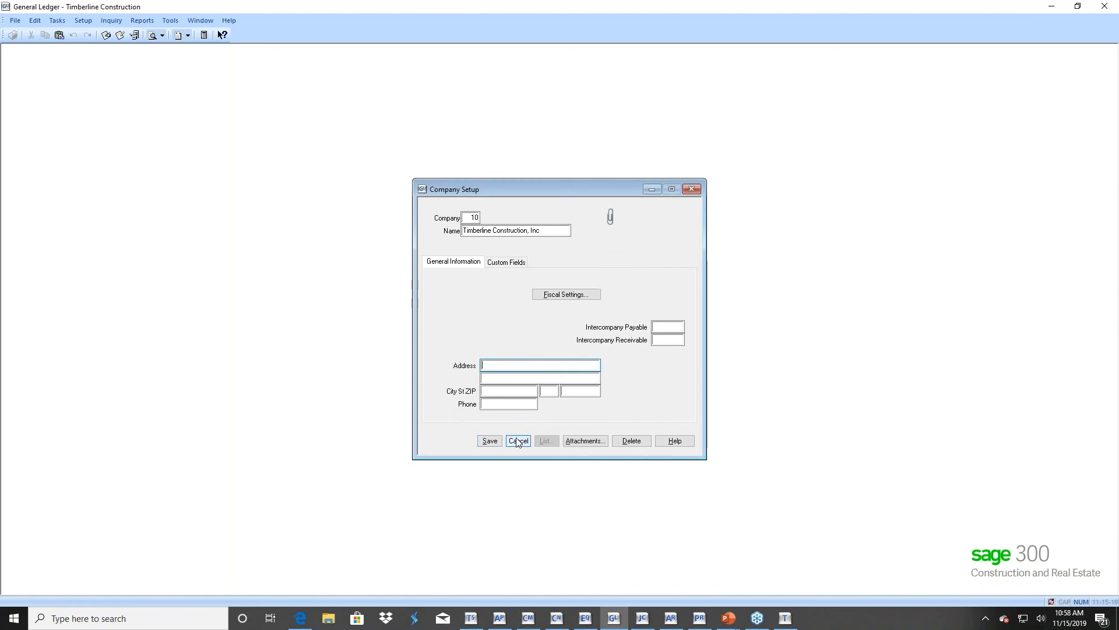
{"action": "left_click", "coordinate": [448, 442]}
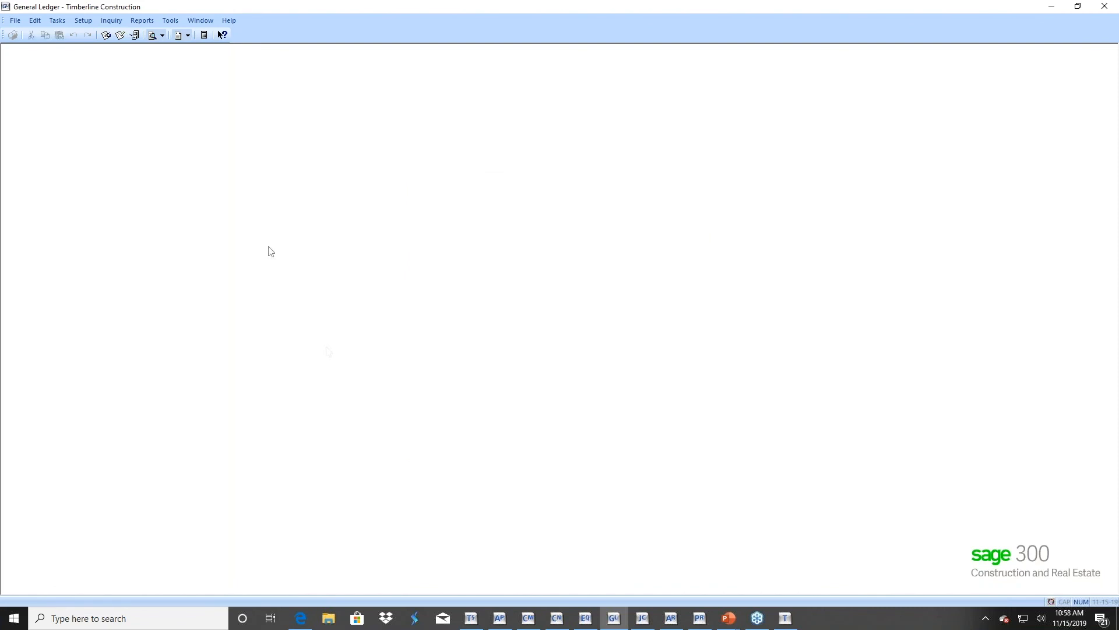
Preview a new Trial Balance with the condition Company equal to 10
{"action": "left_click", "coordinate": [143, 21]}
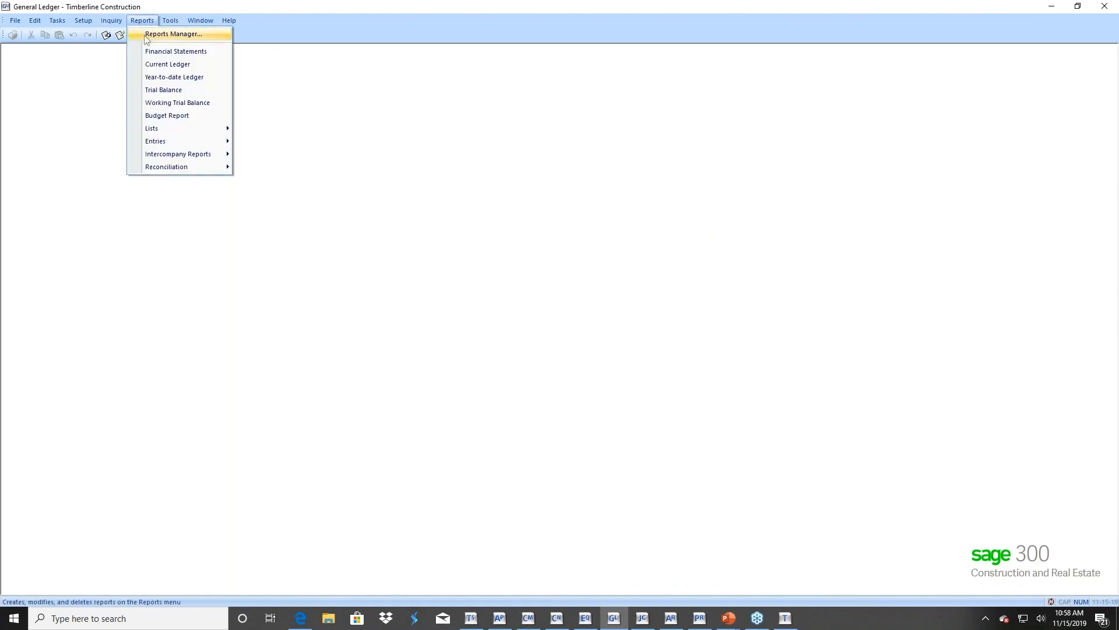
{"action": "left_click", "coordinate": [149, 92]}
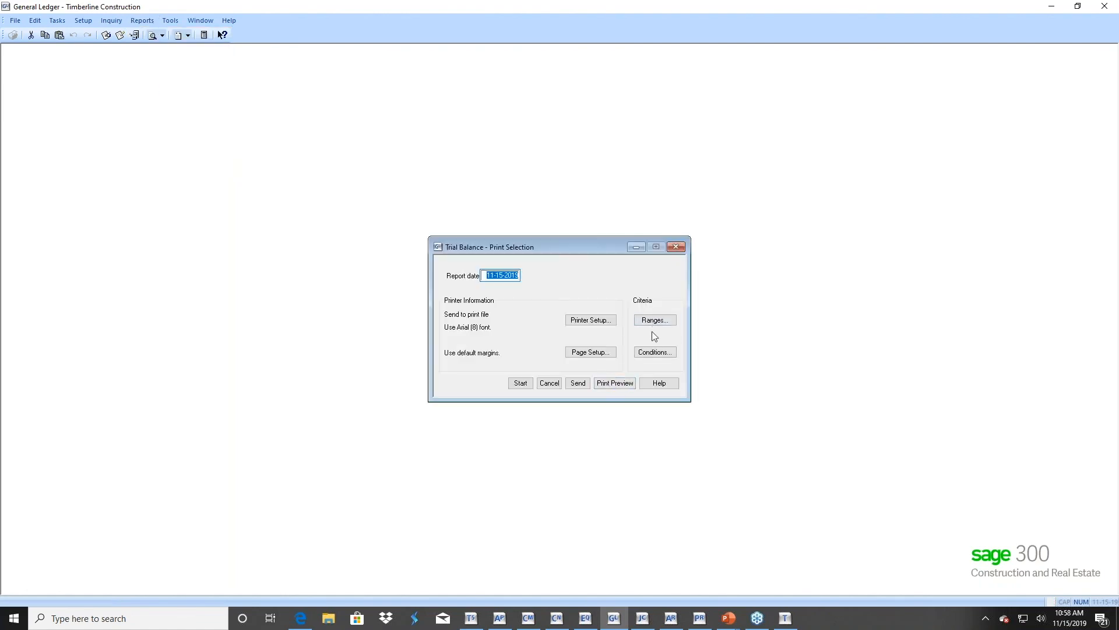
{"action": "left_click", "coordinate": [654, 353]}
{"action": "left_click", "coordinate": [461, 316]}
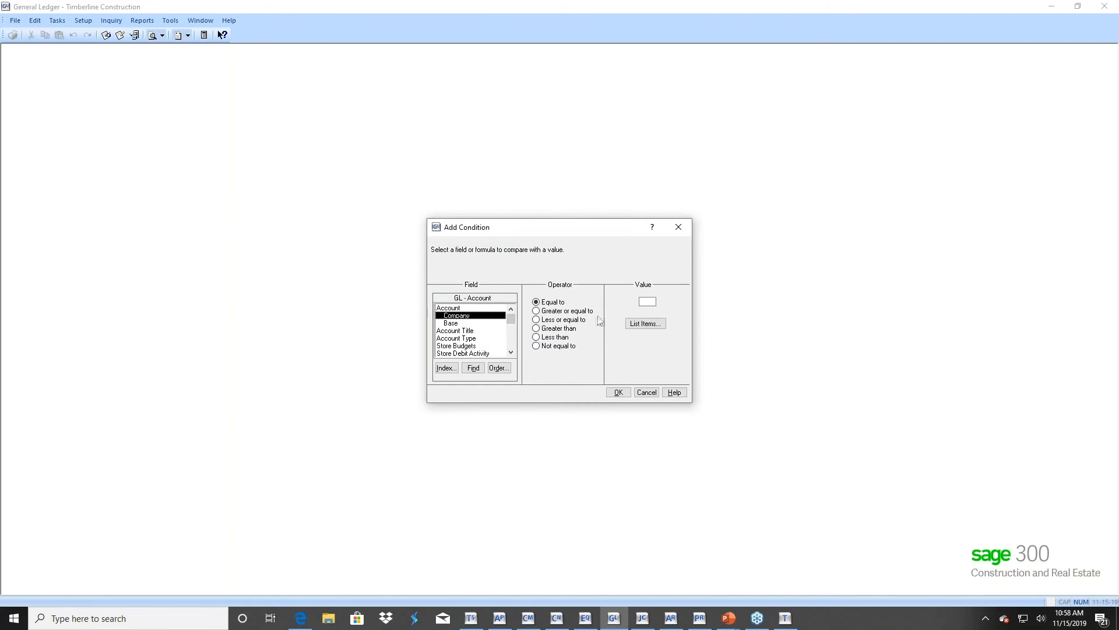
{"action": "type", "text": "10"}
{"action": "key", "text": "Return"}
{"action": "left_click", "coordinate": [619, 392]}
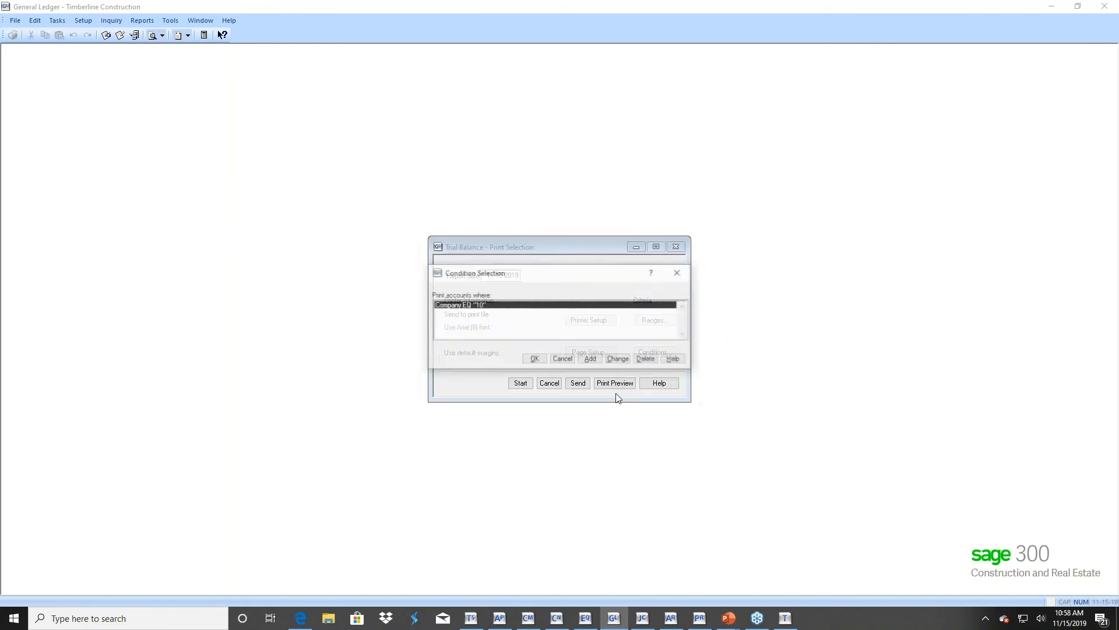
{"action": "left_click", "coordinate": [533, 359]}
{"action": "left_click", "coordinate": [614, 382]}
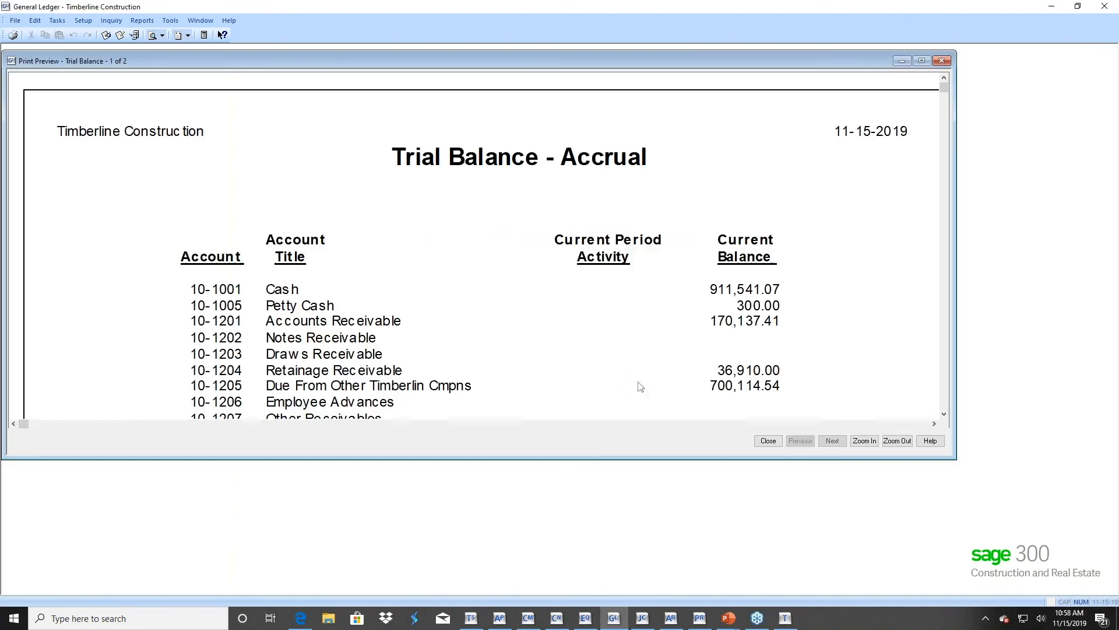
Check the report totals at the end of the trial balance's second page and close the report
{"action": "left_click", "coordinate": [832, 441]}
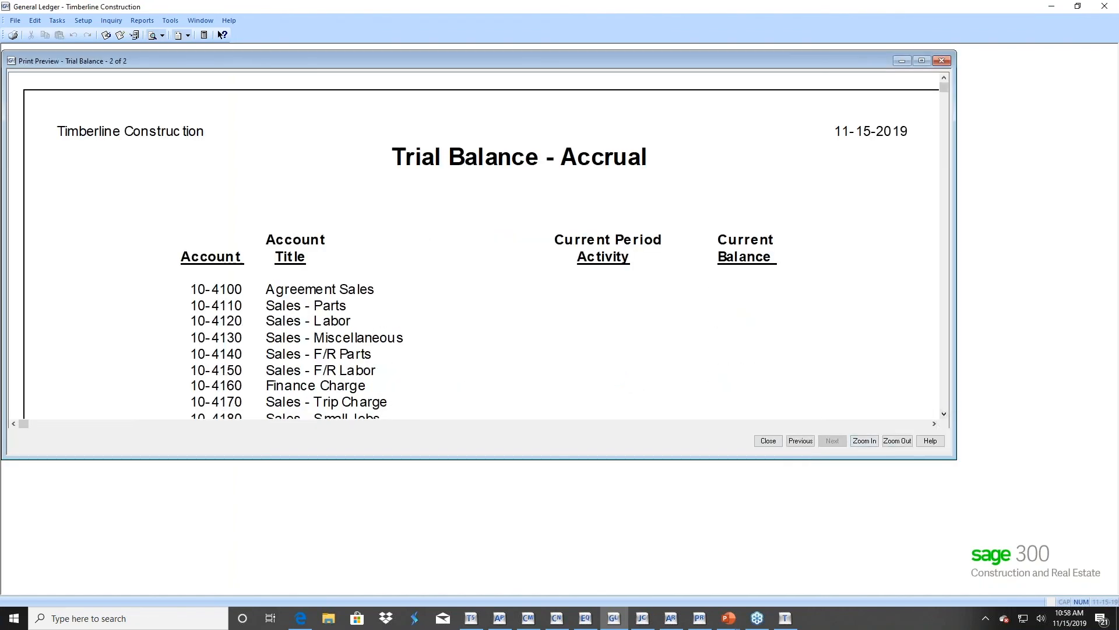
{"action": "scroll", "coordinate": [950, 399], "scroll_direction": "down", "scroll_amount": 15}
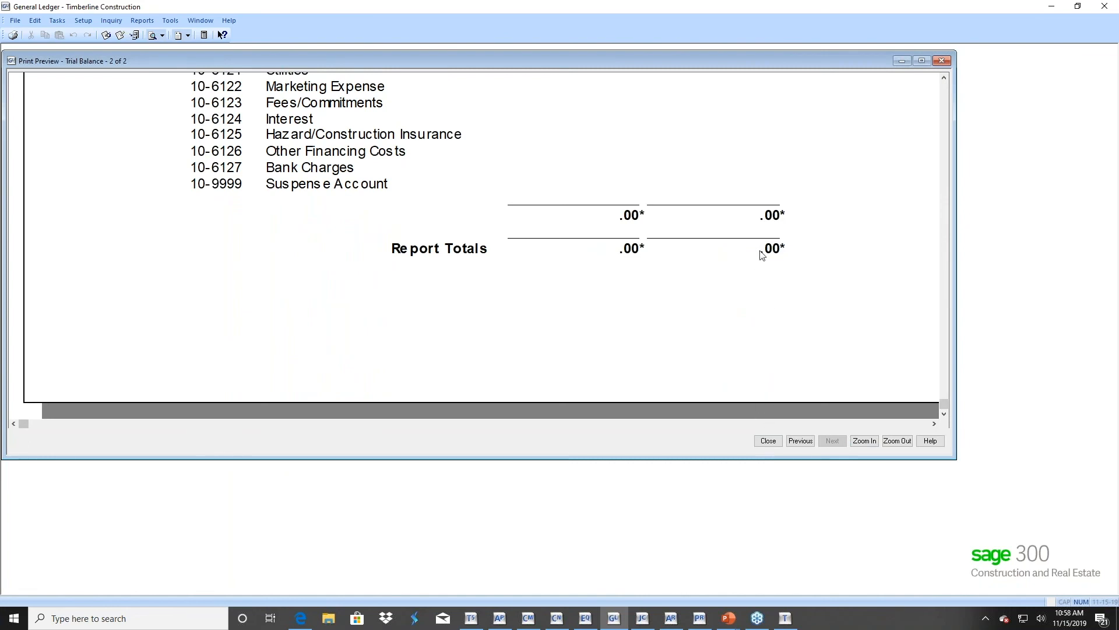
{"action": "left_click", "coordinate": [767, 442]}
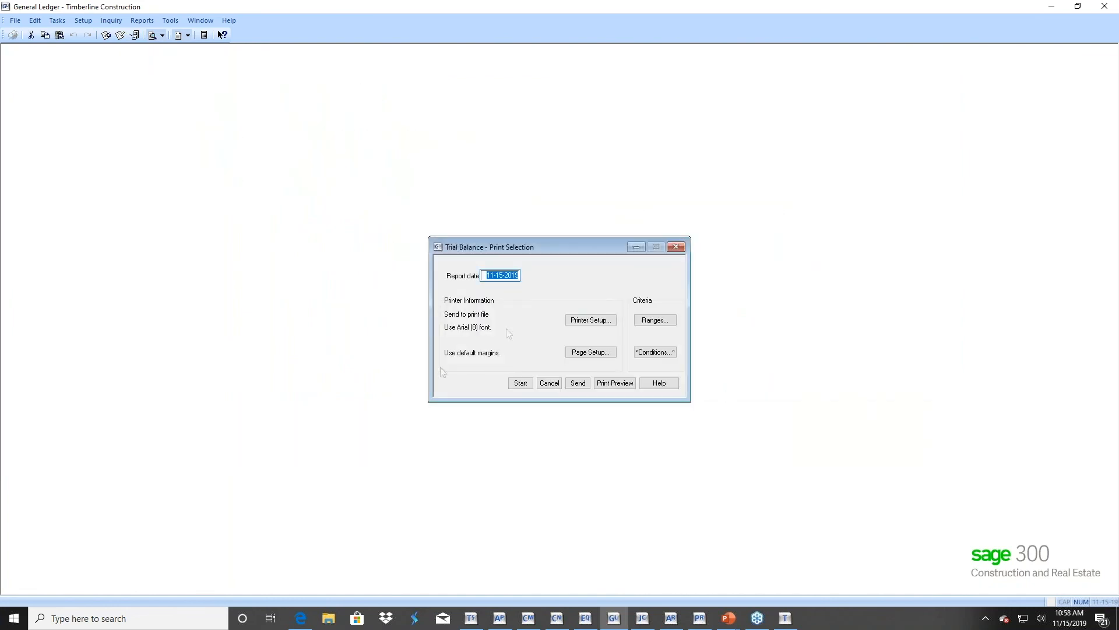
{"action": "left_click", "coordinate": [550, 383]}
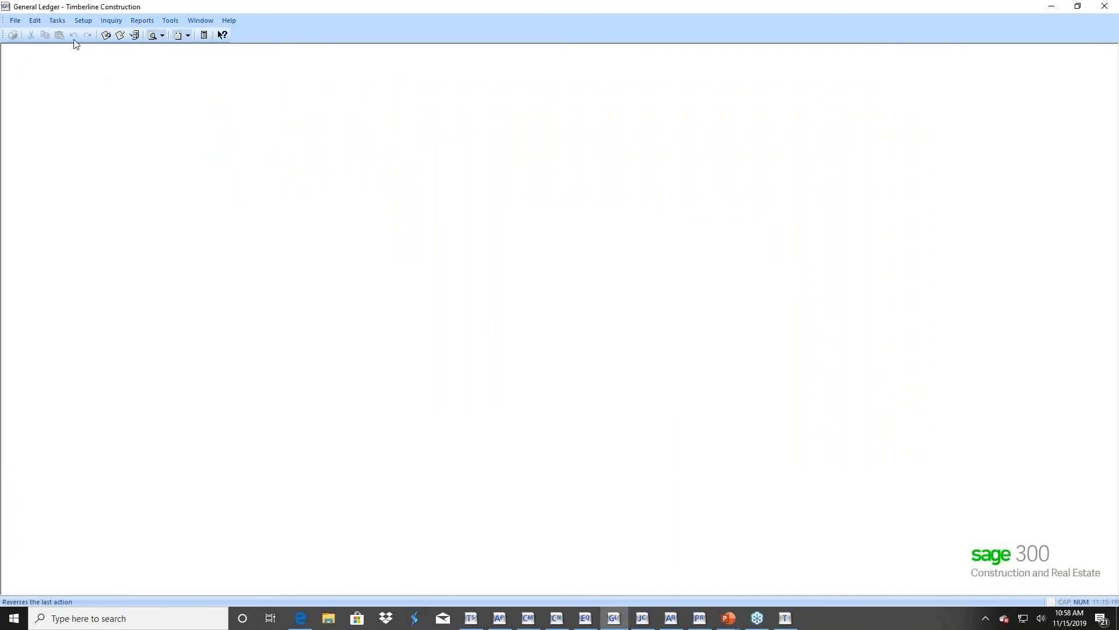
Review the closed posting periods for company 10 in Open/Close Posting Period and accept them
{"action": "left_click", "coordinate": [57, 21]}
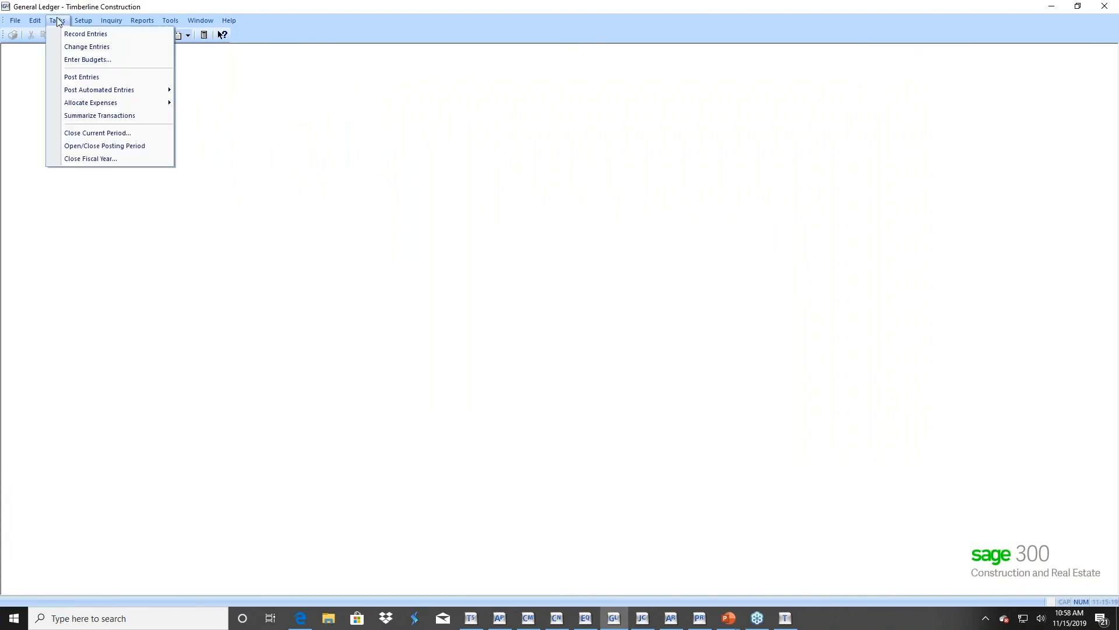
{"action": "left_click", "coordinate": [71, 148]}
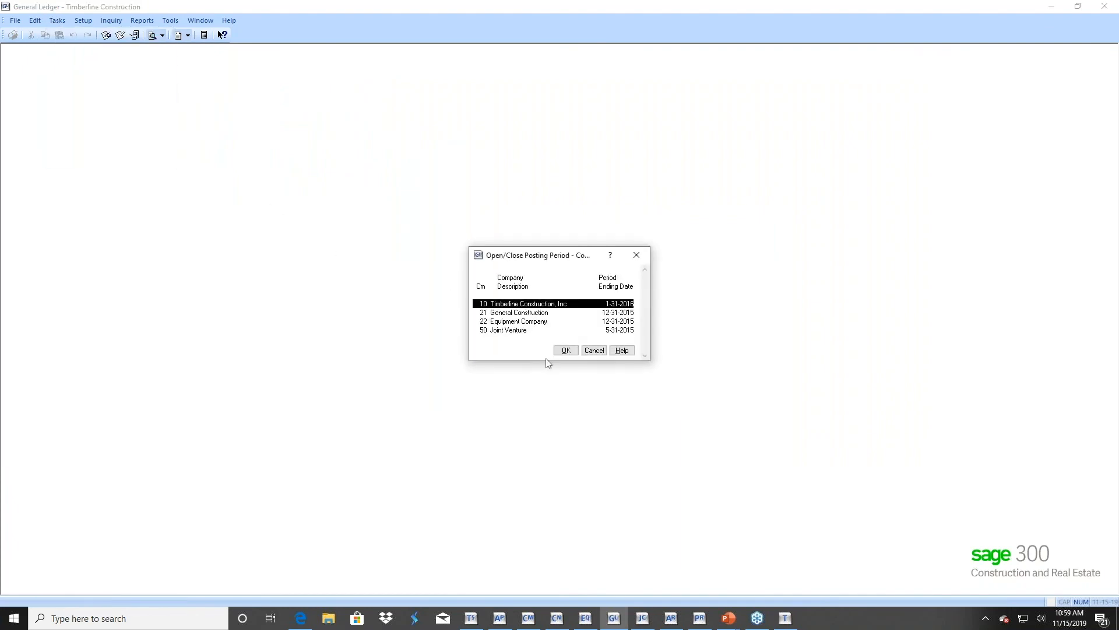
{"action": "left_click", "coordinate": [564, 350]}
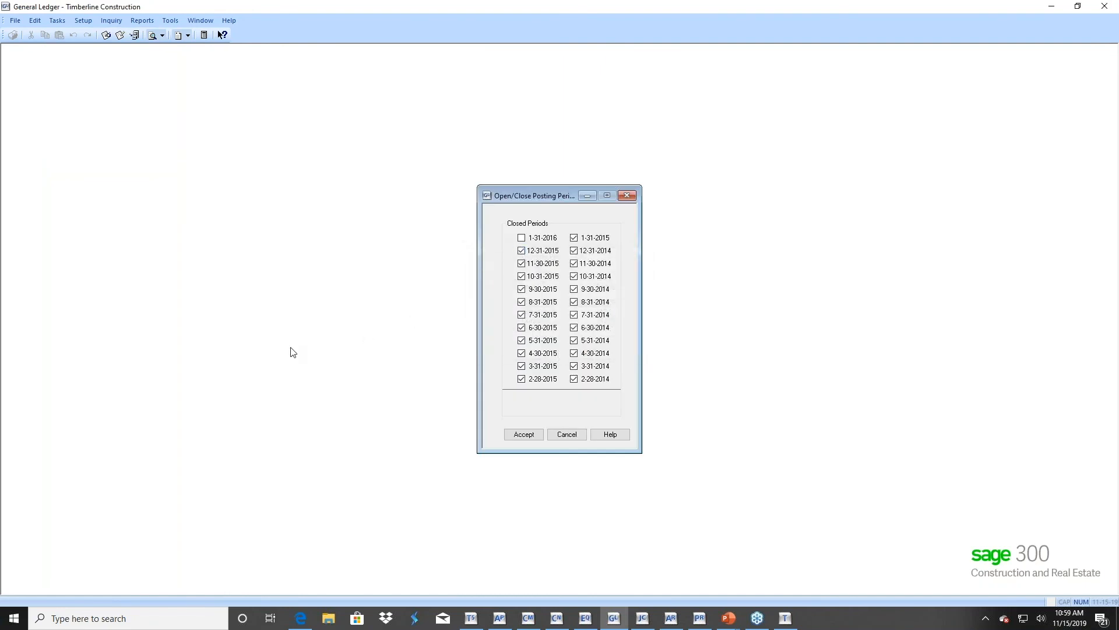
{"action": "left_click", "coordinate": [517, 437]}
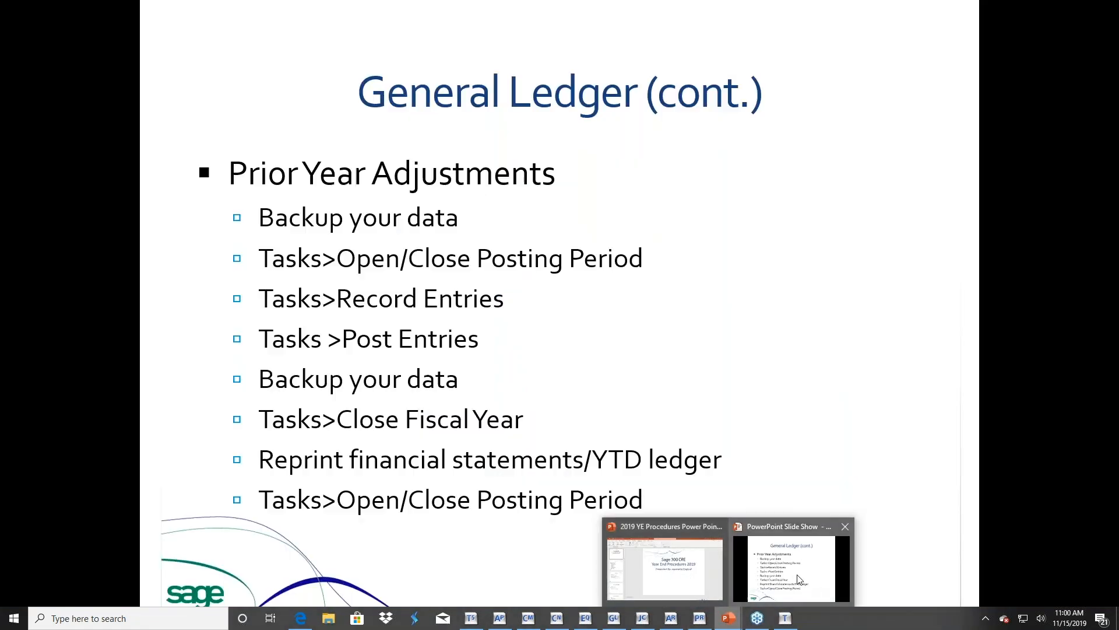
Switch to the PowerPoint slide show and advance from Prior Year Adjustments to the Payroll slide
{"action": "left_click", "coordinate": [781, 577]}
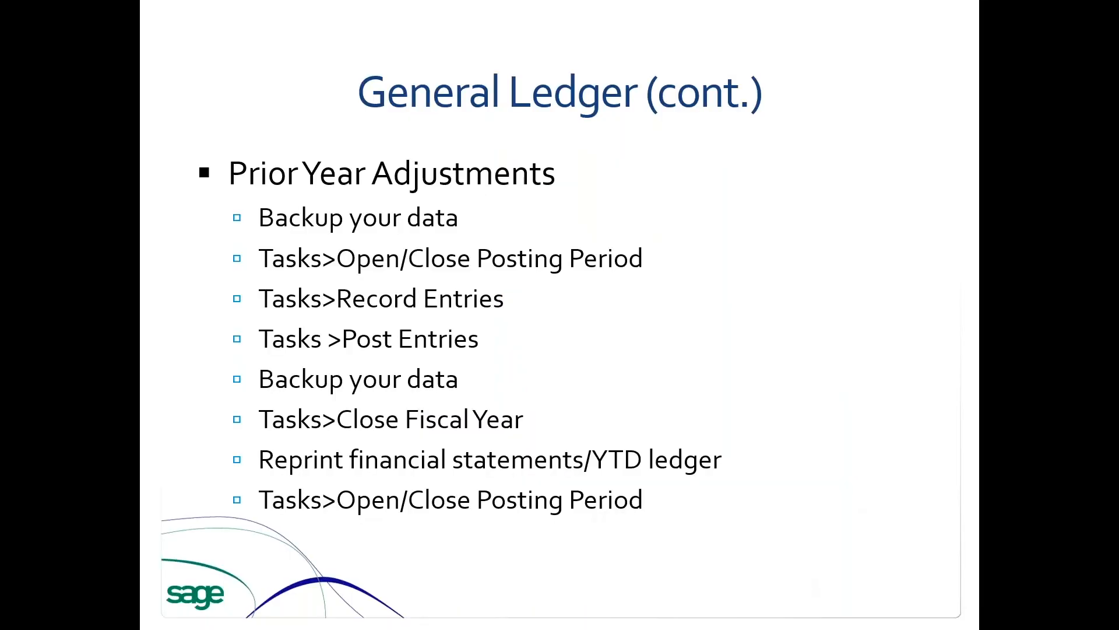
{"action": "key", "text": "Right"}
{"action": "key", "text": "Right"}
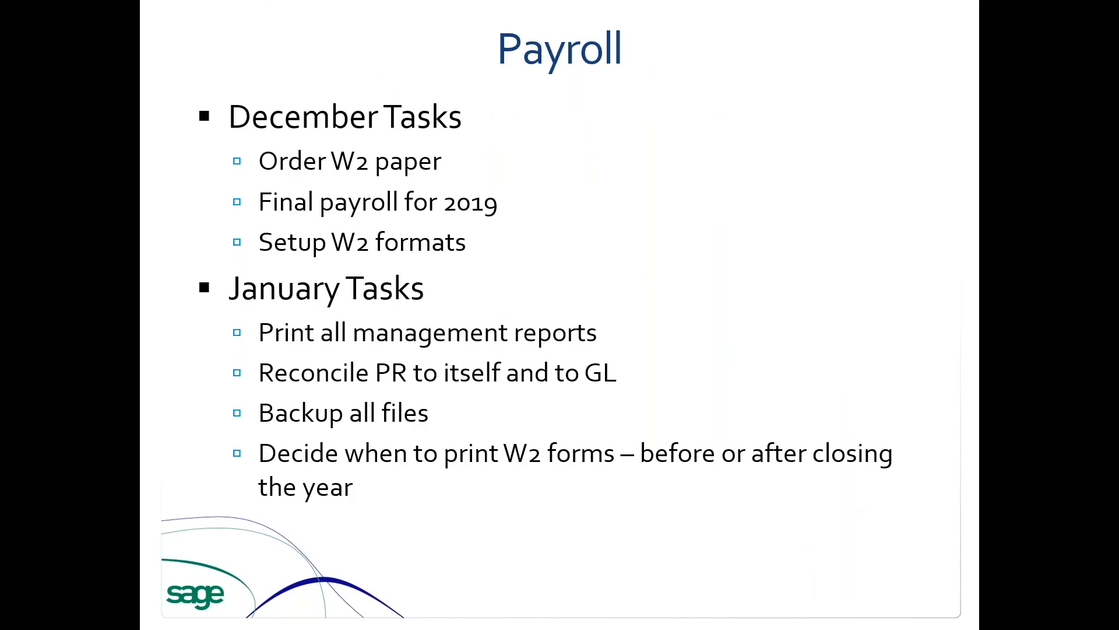
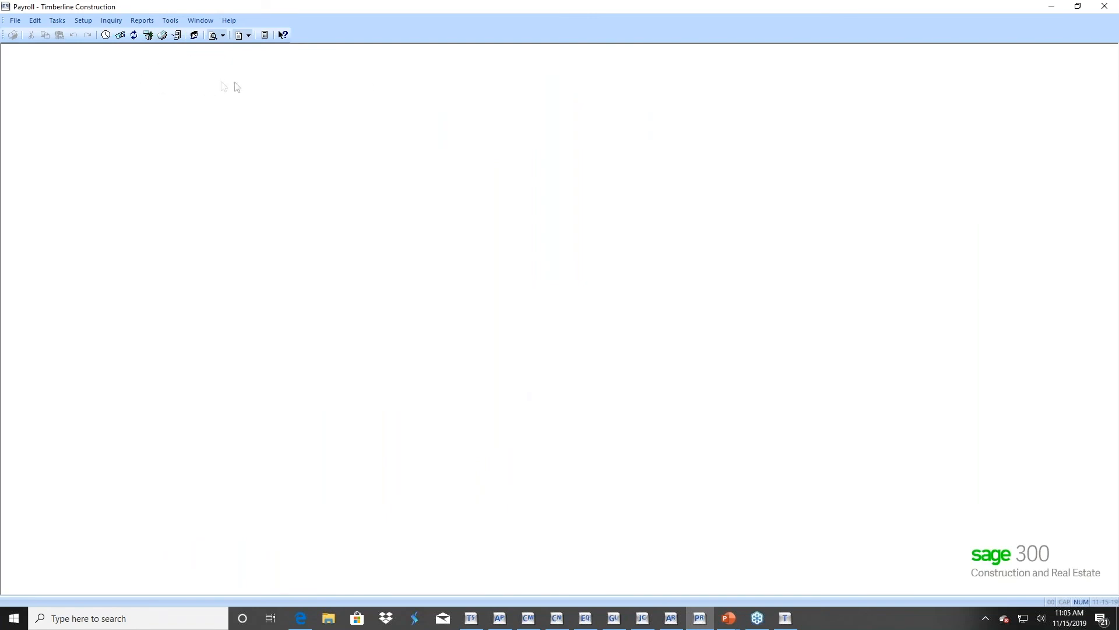
Check the current month, year end date and accounting date in the Payroll module's PR Settings and leave without changes
{"action": "left_click", "coordinate": [15, 22]}
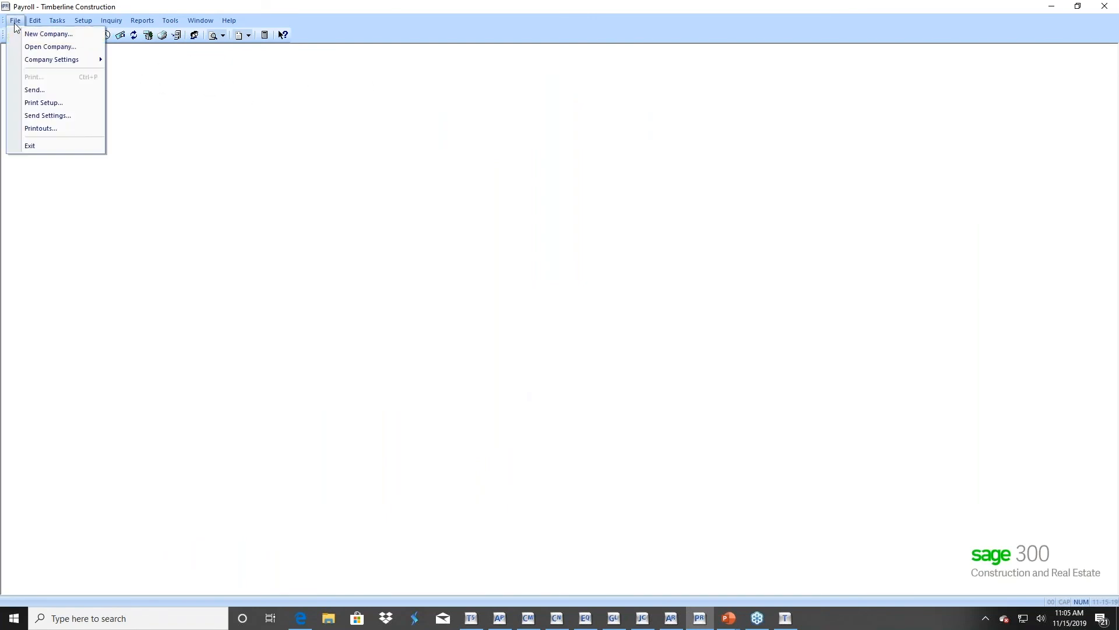
{"action": "mouse_move", "coordinate": [94, 60]}
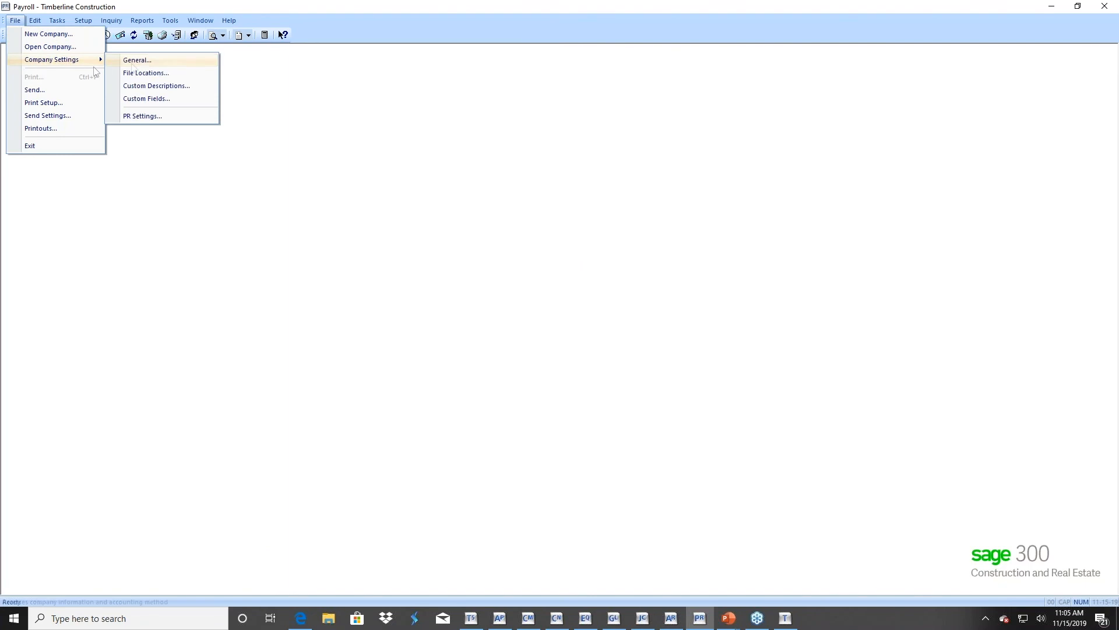
{"action": "left_click", "coordinate": [143, 116]}
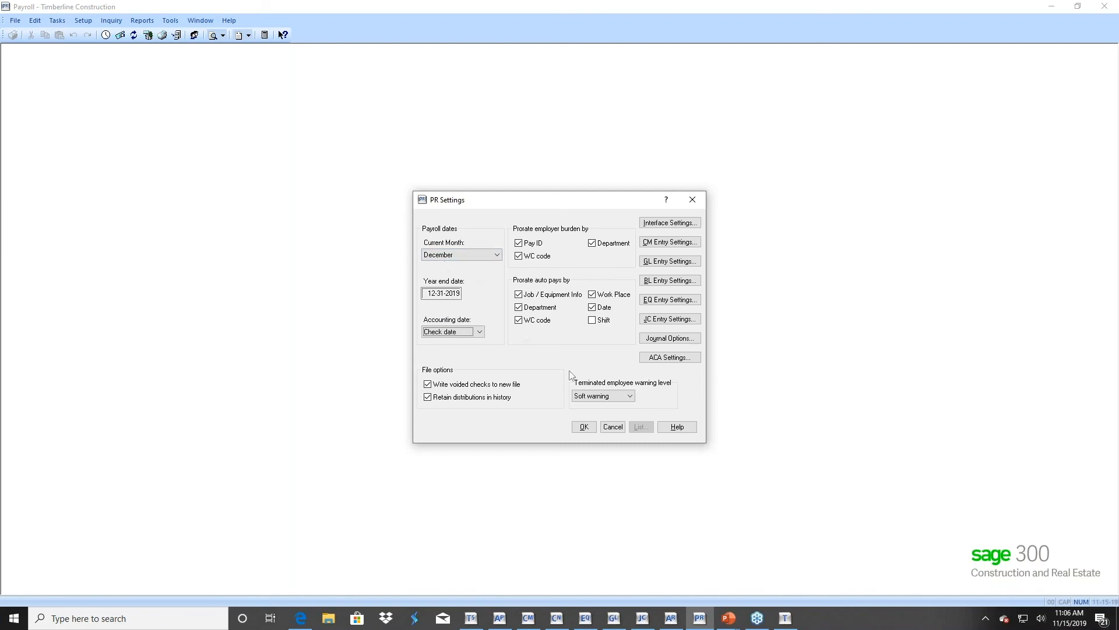
{"action": "left_click", "coordinate": [612, 427]}
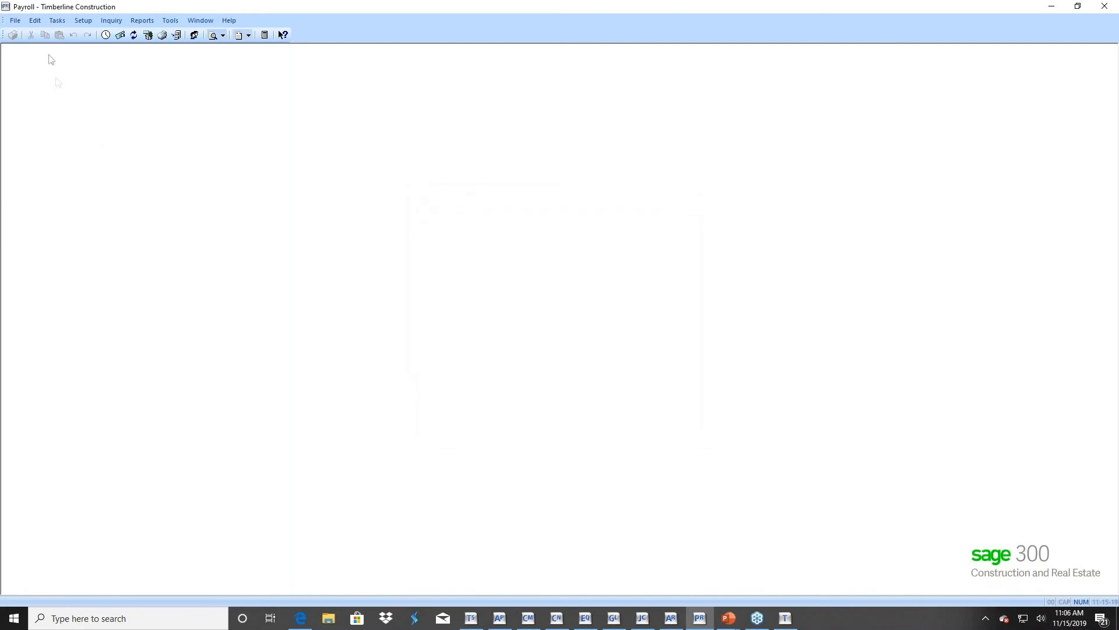
Examine the option to retain YTD totals at close year in Pay Setup and close the window
{"action": "left_click", "coordinate": [81, 23]}
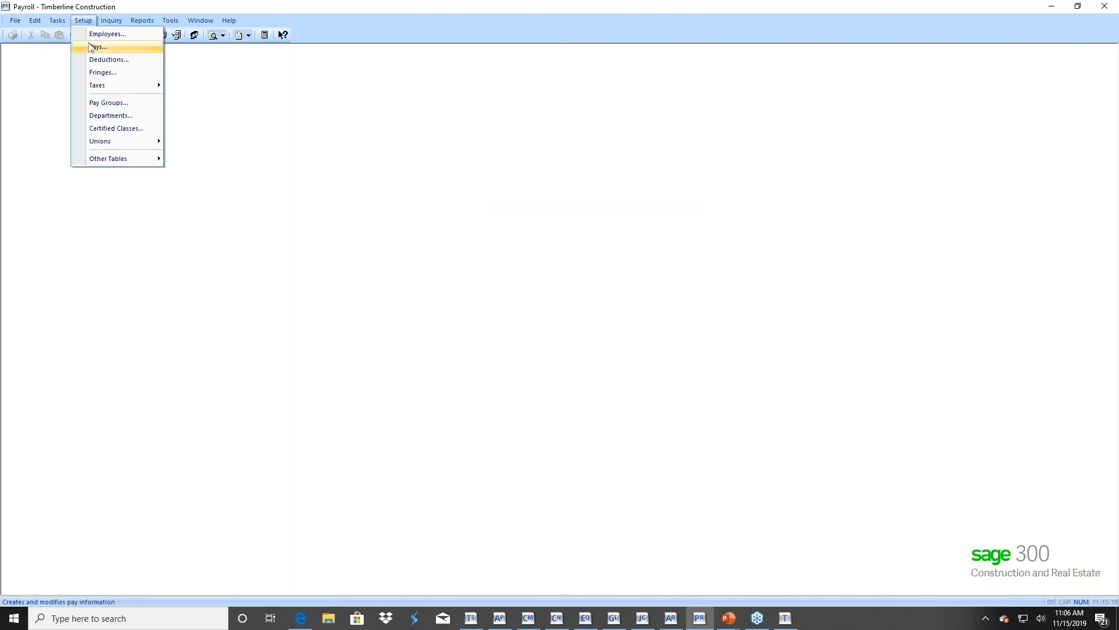
{"action": "left_click", "coordinate": [92, 48]}
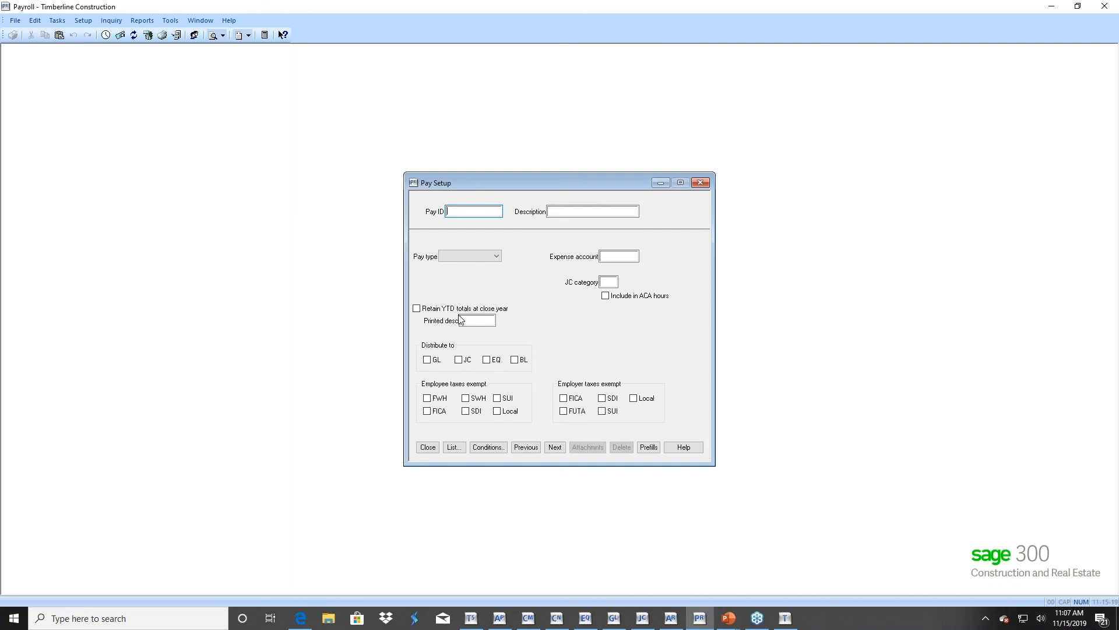
{"action": "left_click", "coordinate": [428, 447]}
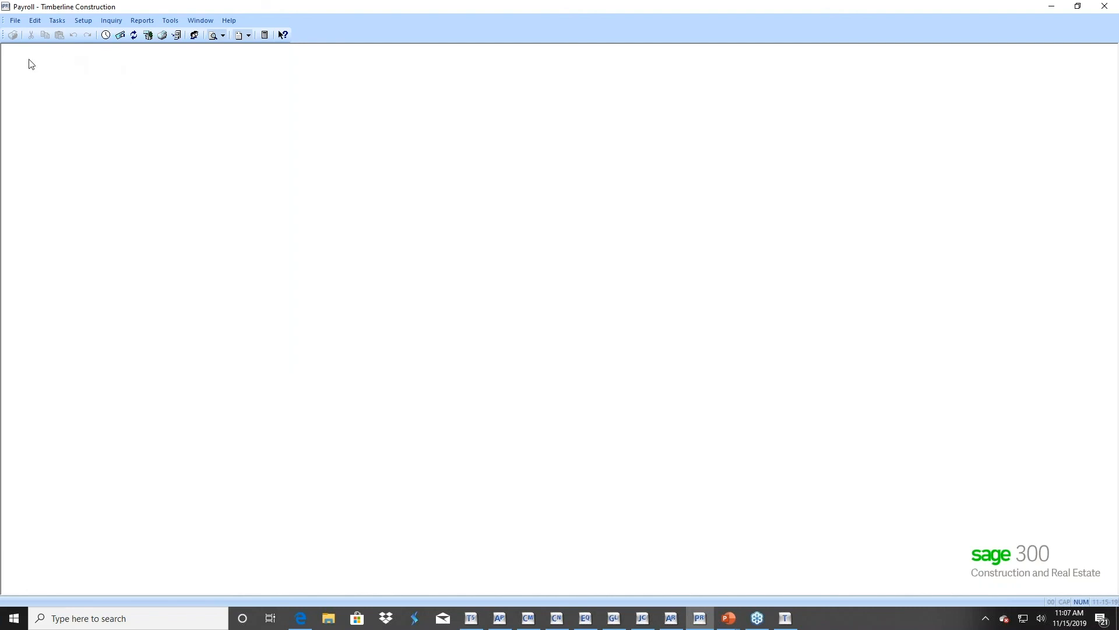
Examine the year-end retention and before-tax options in Deduction Setup and close the window
{"action": "left_click", "coordinate": [83, 21]}
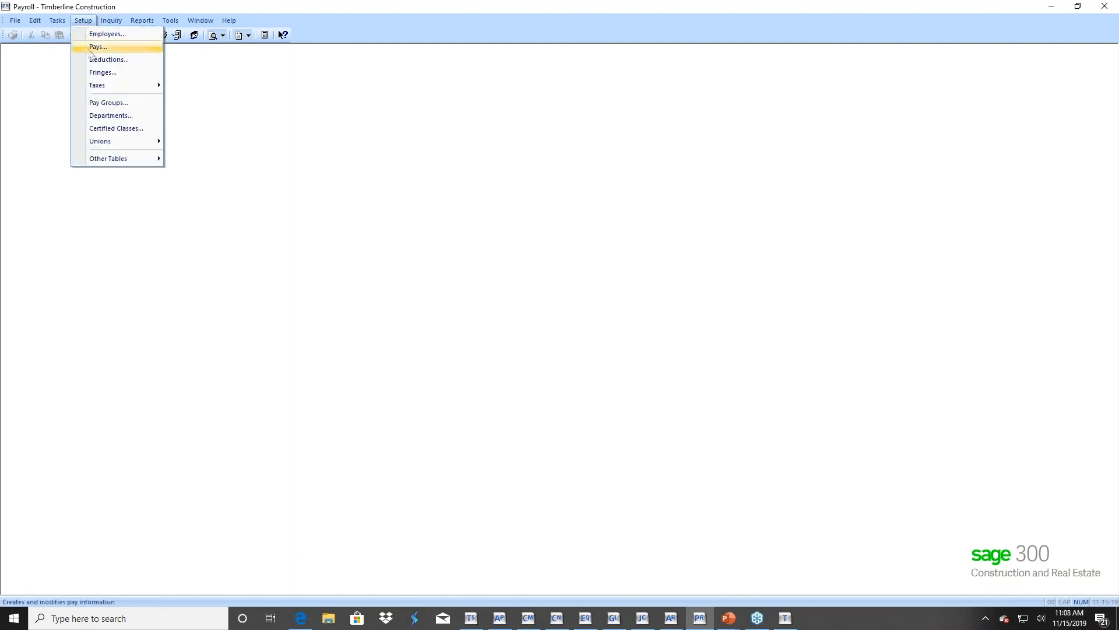
{"action": "left_click", "coordinate": [93, 59]}
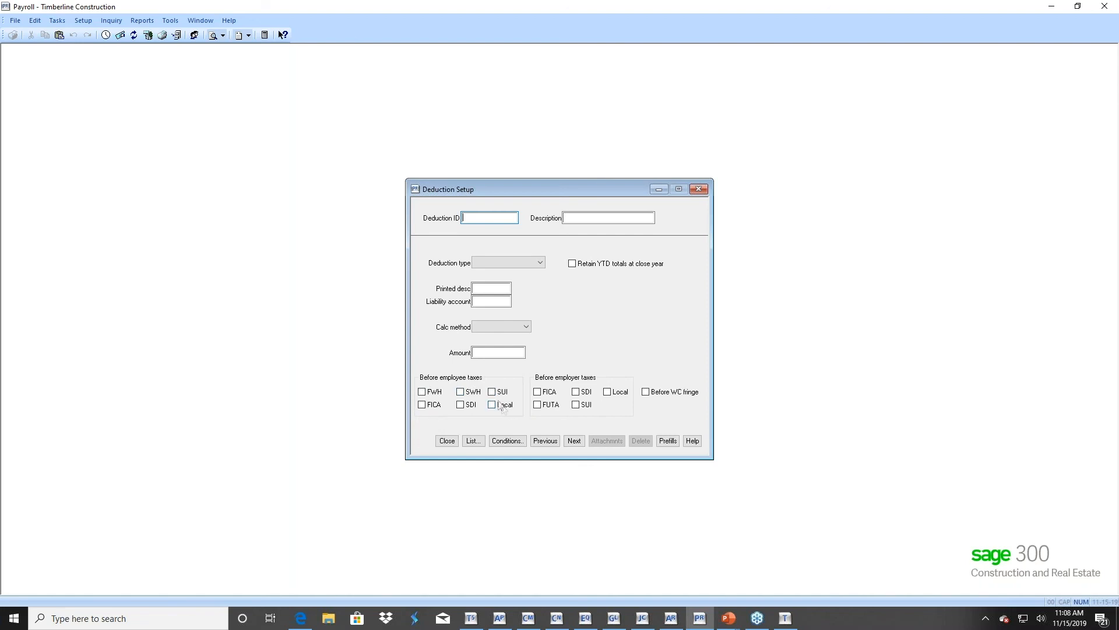
{"action": "left_click", "coordinate": [447, 440]}
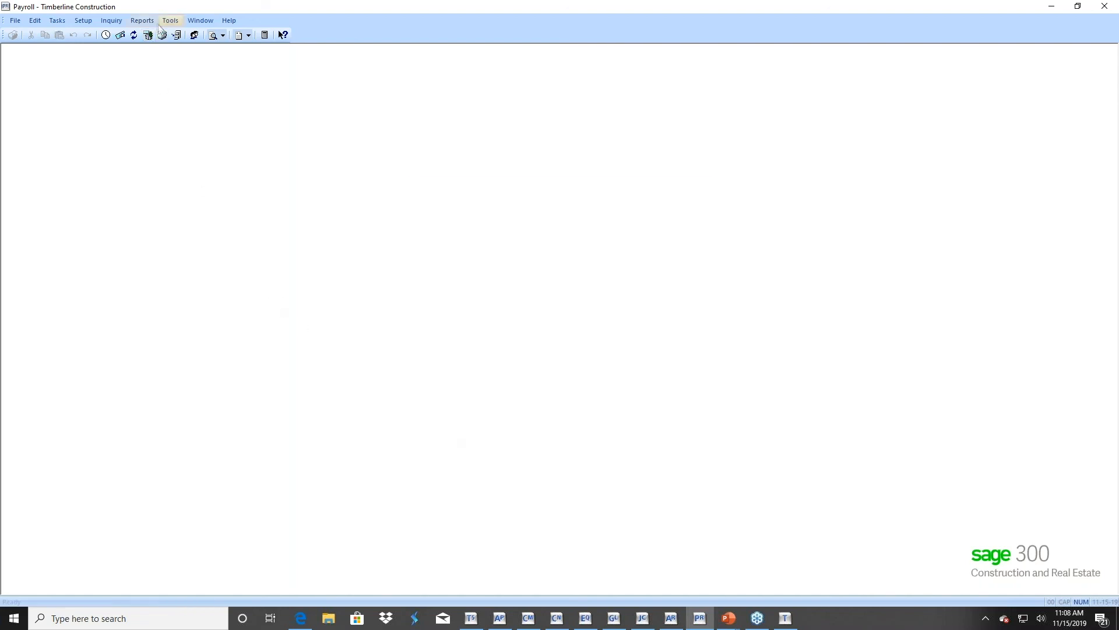
{"action": "left_click", "coordinate": [142, 20]}
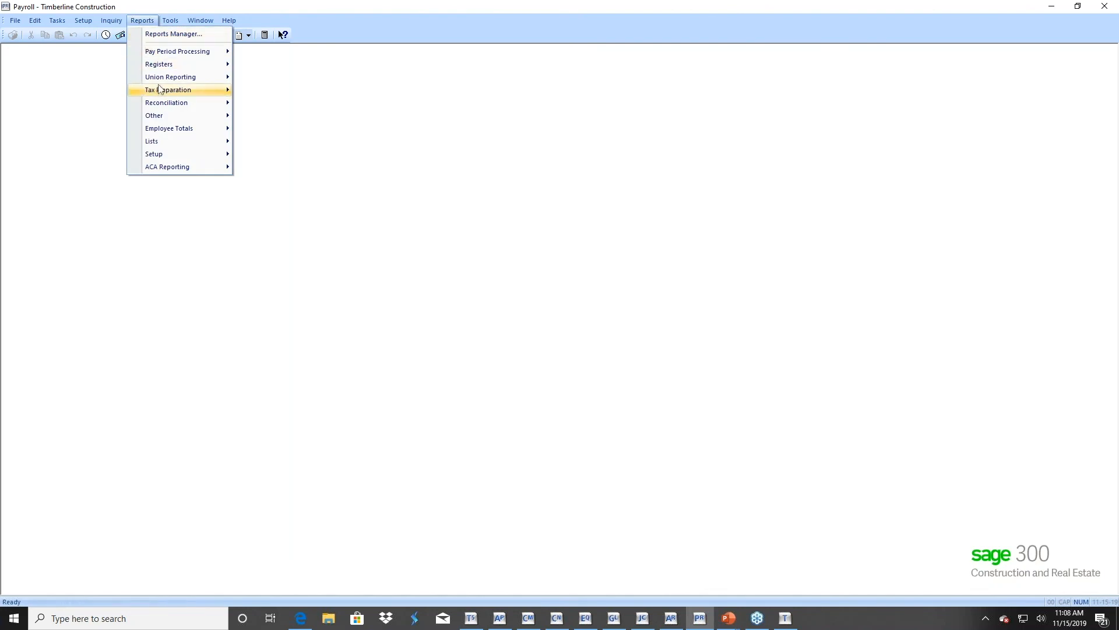
{"action": "mouse_move", "coordinate": [160, 93]}
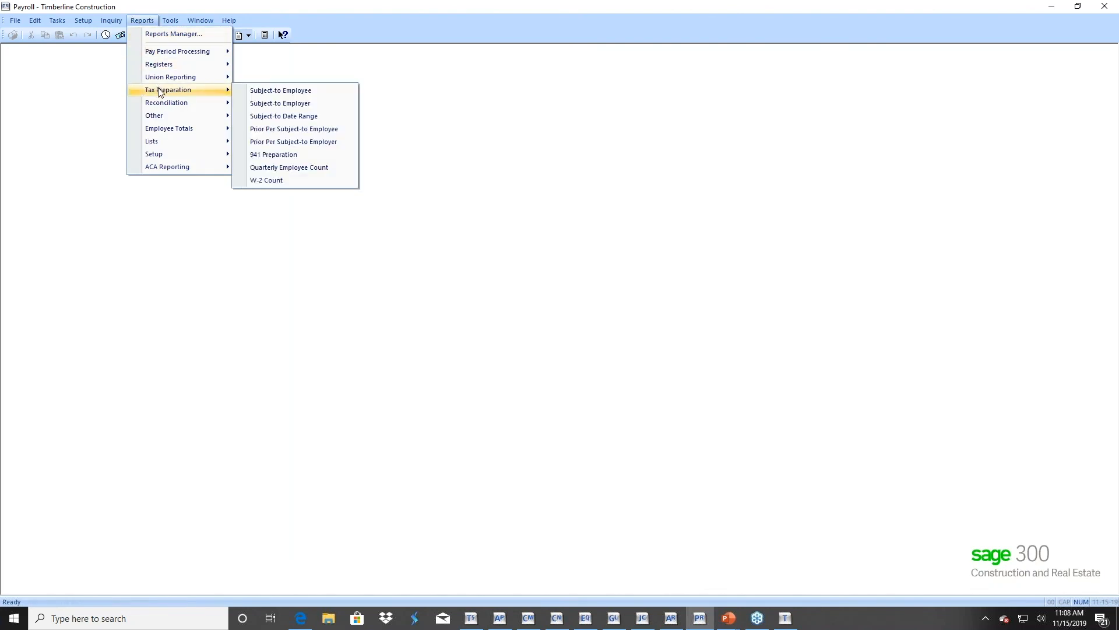
{"action": "left_click", "coordinate": [262, 91]}
{"action": "left_click", "coordinate": [176, 23]}
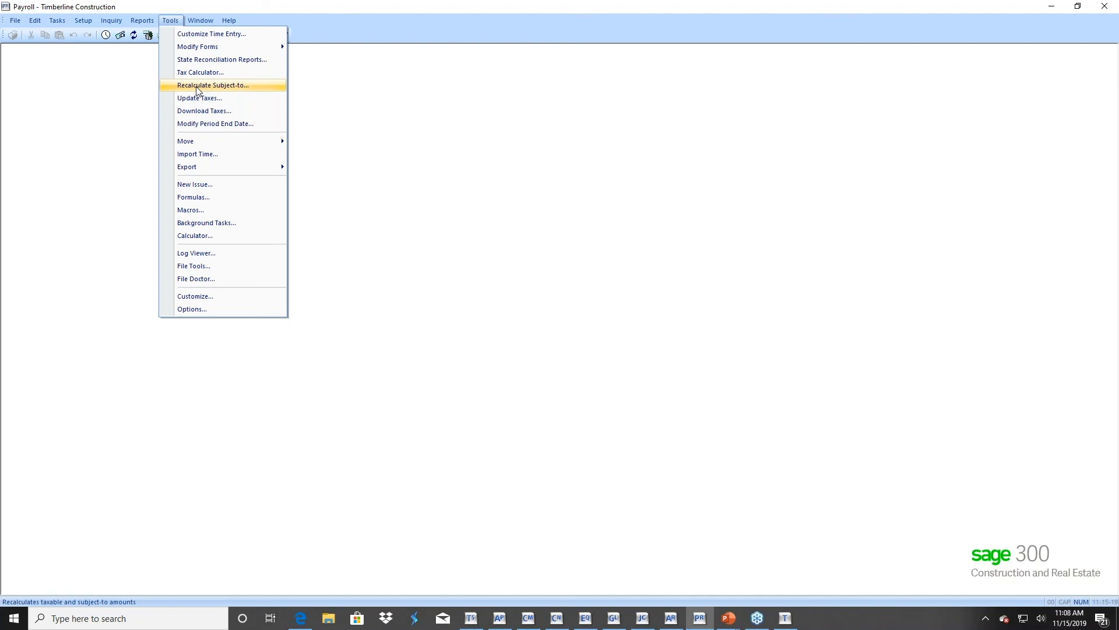
{"action": "mouse_move", "coordinate": [146, 21]}
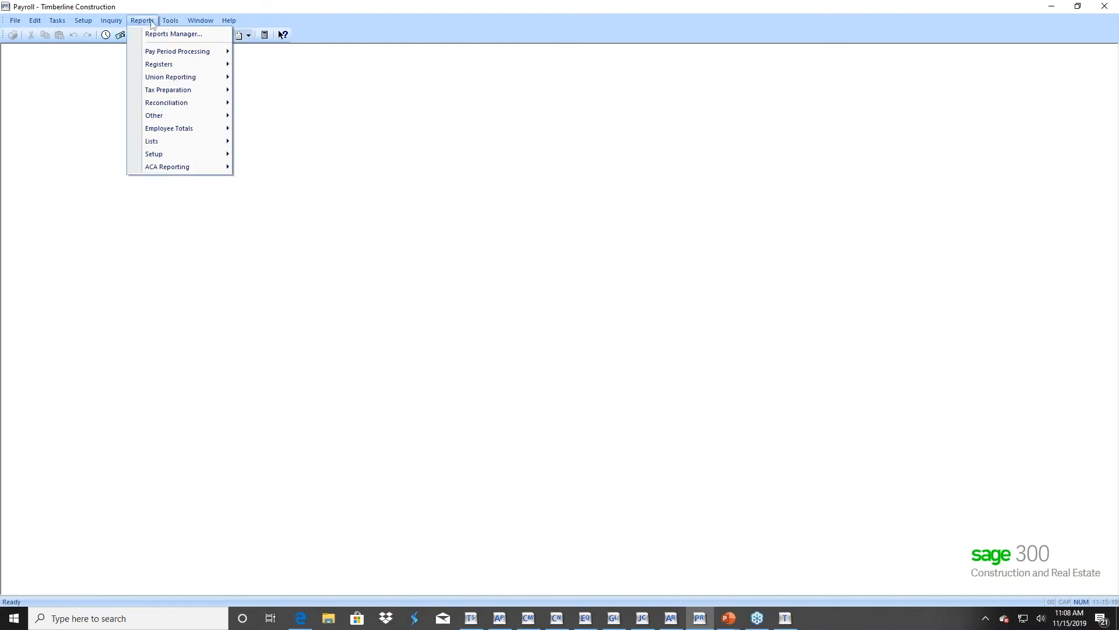
{"action": "mouse_move", "coordinate": [166, 94]}
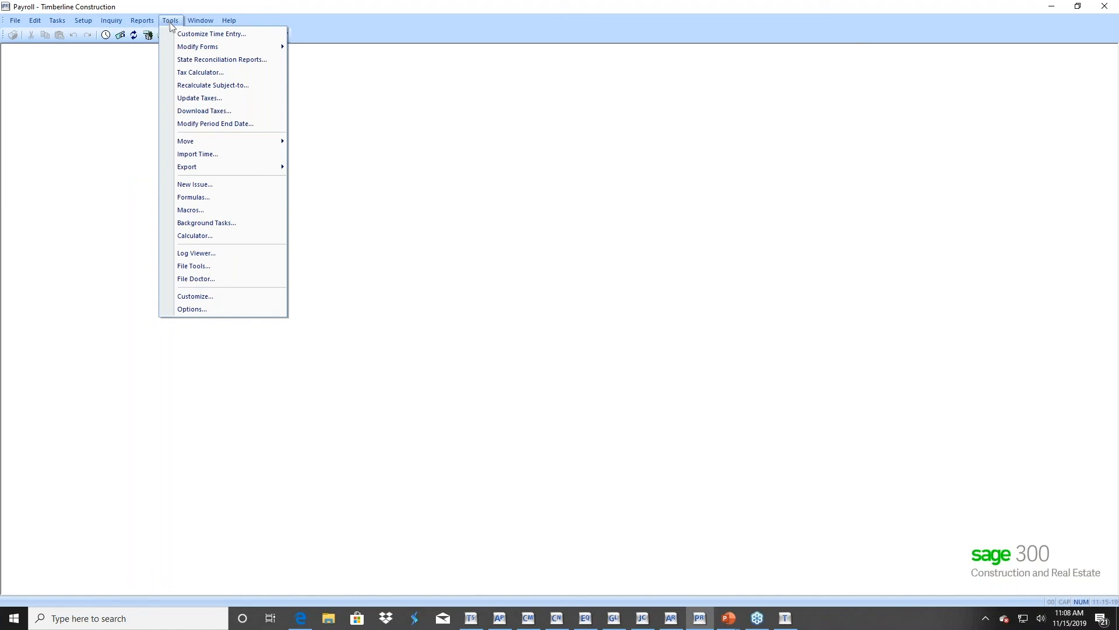
Load the default W-2 form for modification and go to its employee minimum
{"action": "mouse_move", "coordinate": [180, 50]}
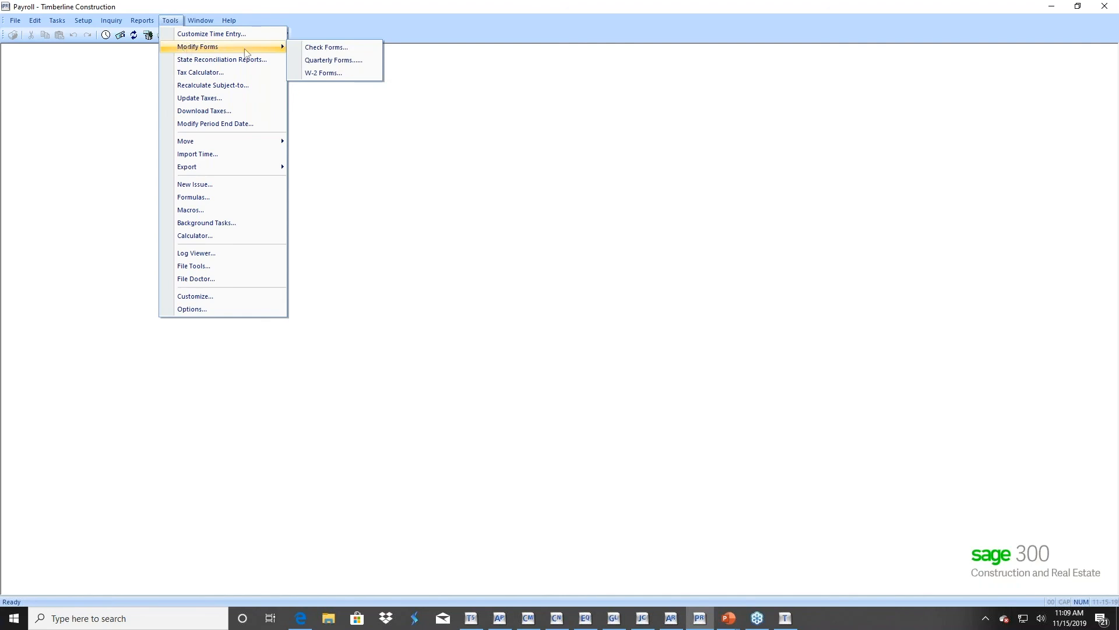
{"action": "left_click", "coordinate": [313, 74]}
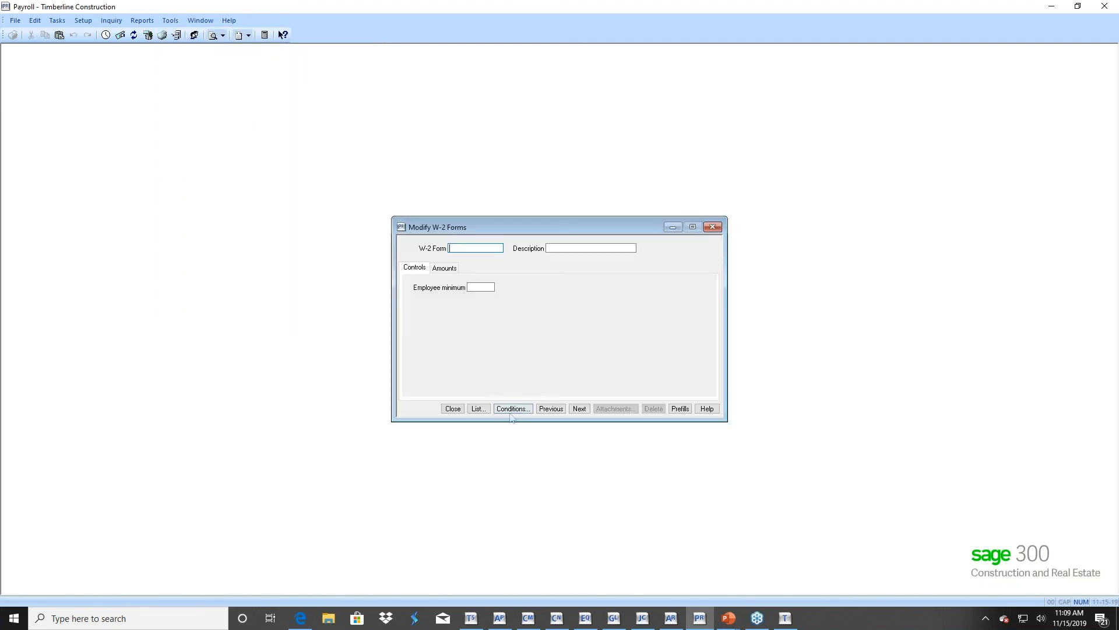
{"action": "left_click", "coordinate": [478, 408]}
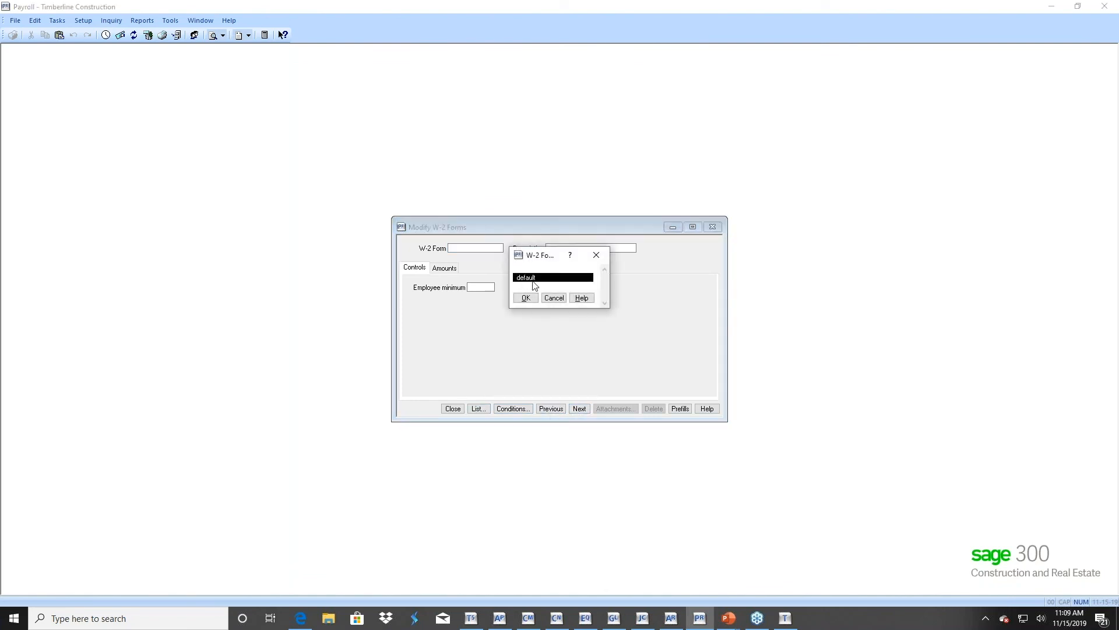
{"action": "left_click", "coordinate": [527, 298]}
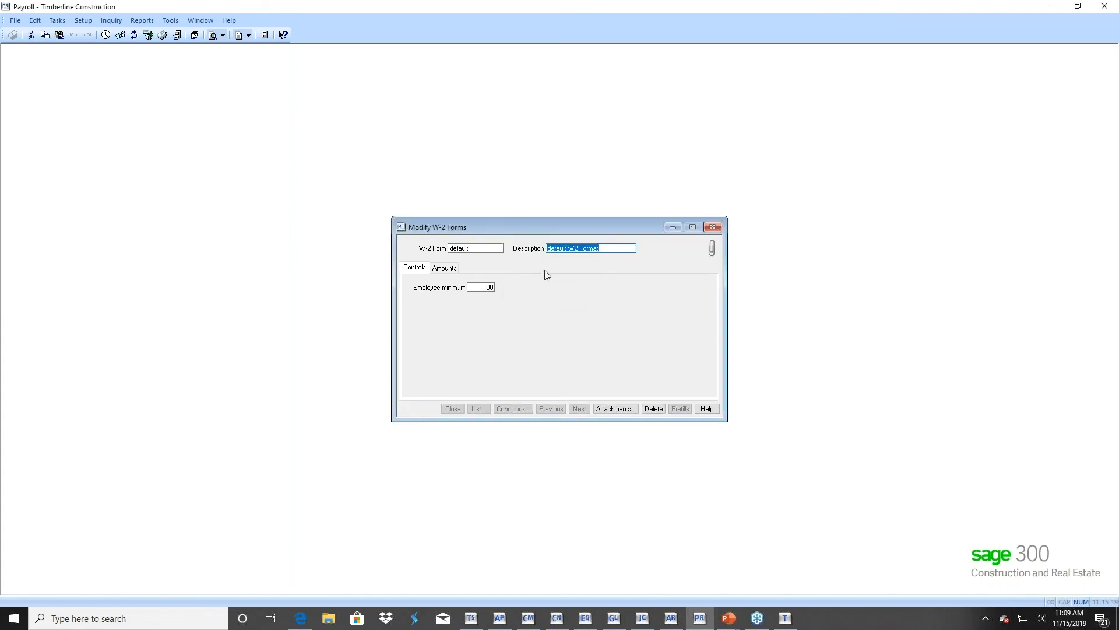
{"action": "key", "text": "Tab"}
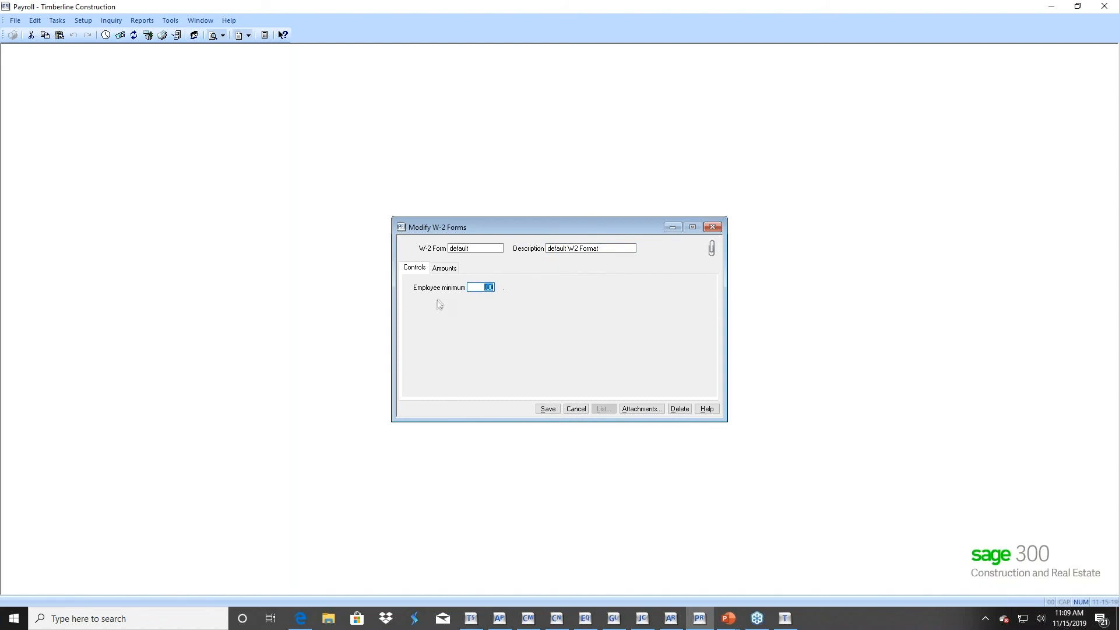
{"action": "key", "text": "BackSpace"}
Review the default W-2 form's box amounts and the formulas available for box 12a, discarding changes and closing the form
{"action": "left_click", "coordinate": [449, 270]}
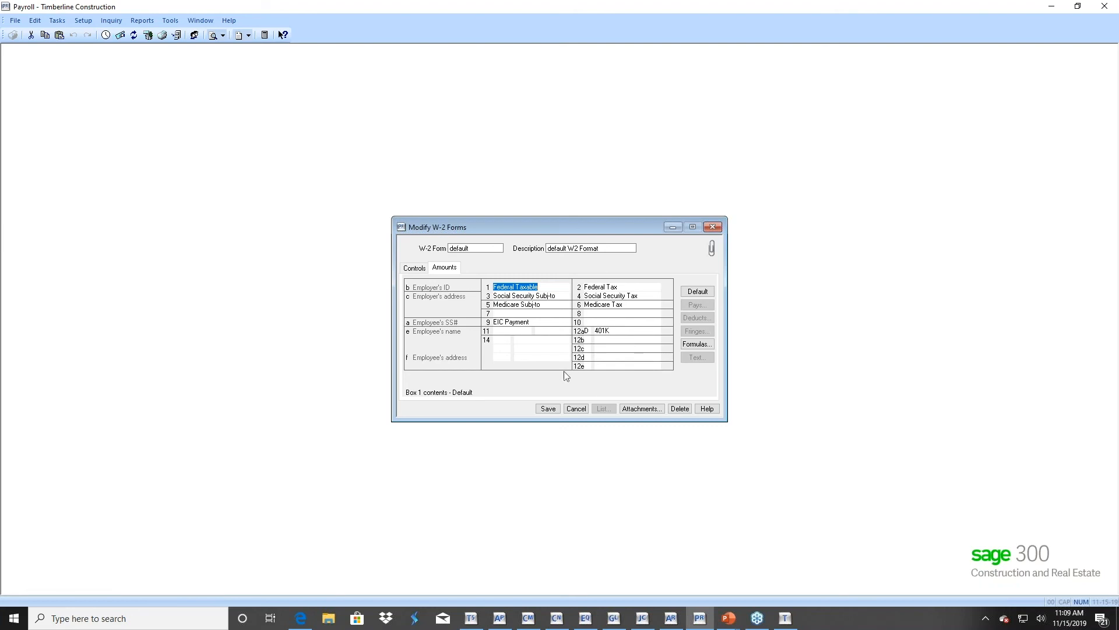
{"action": "left_click", "coordinate": [611, 330]}
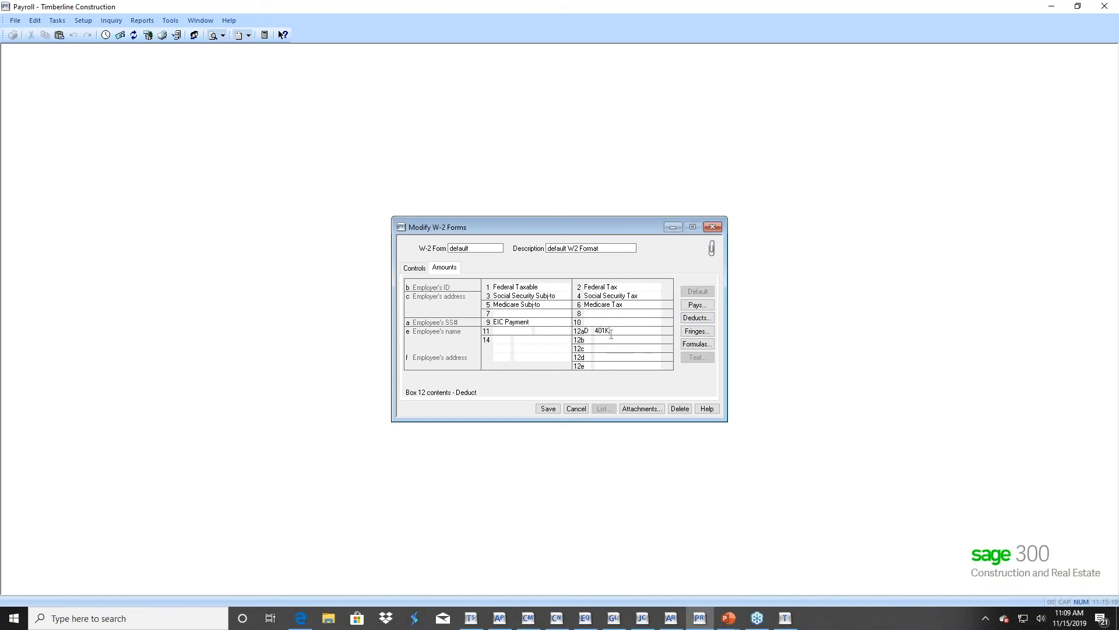
{"action": "left_click", "coordinate": [691, 345]}
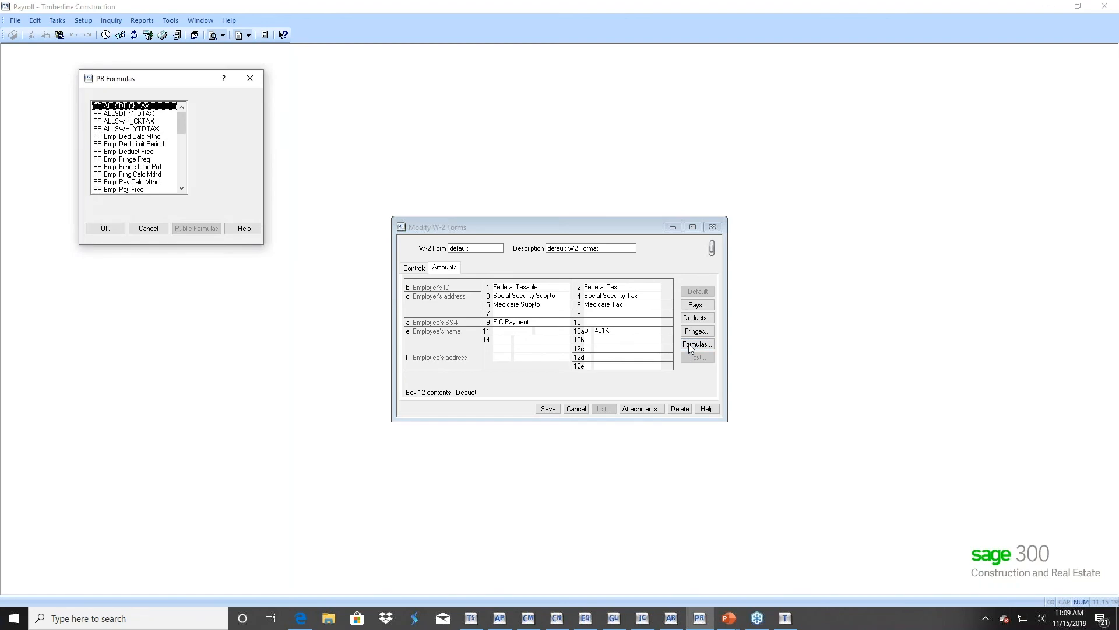
{"action": "left_click", "coordinate": [149, 230]}
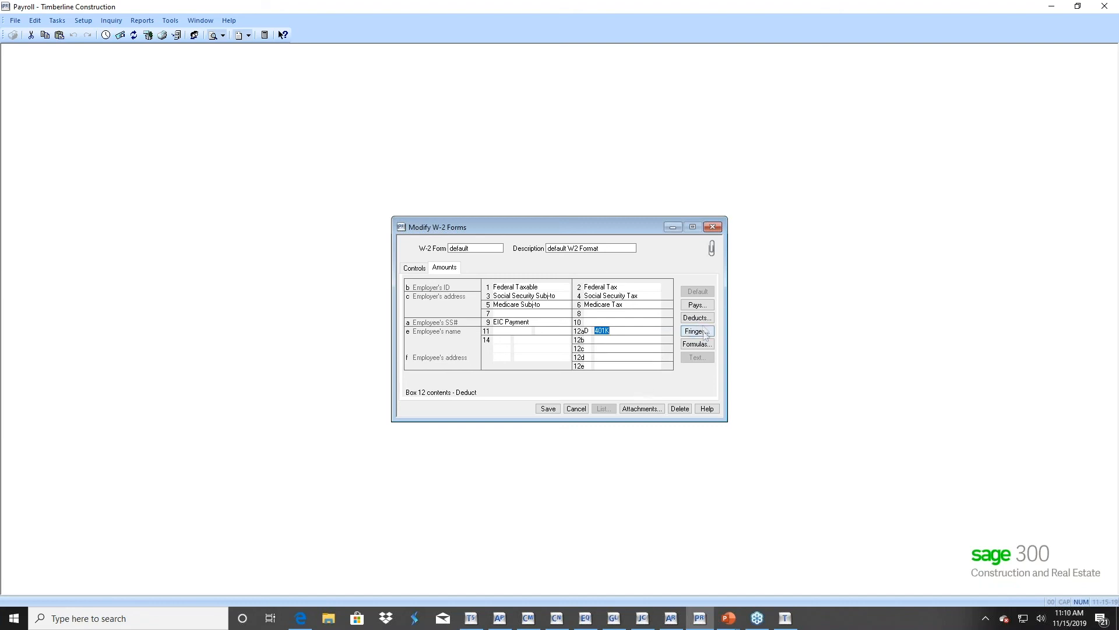
{"action": "left_click", "coordinate": [576, 409]}
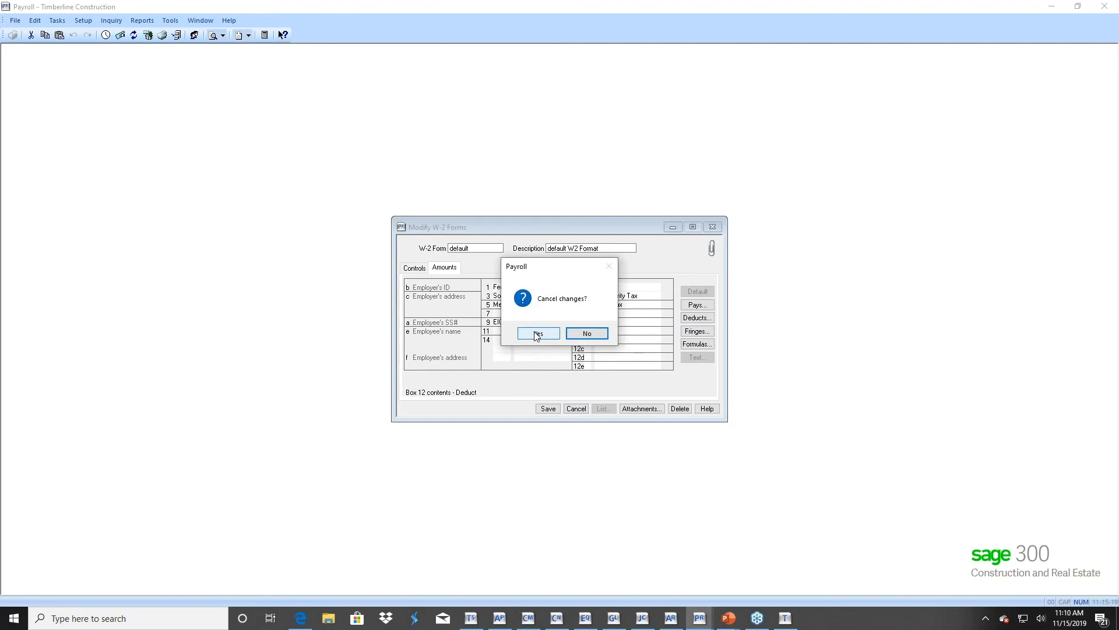
{"action": "left_click", "coordinate": [535, 333]}
{"action": "left_click", "coordinate": [450, 411]}
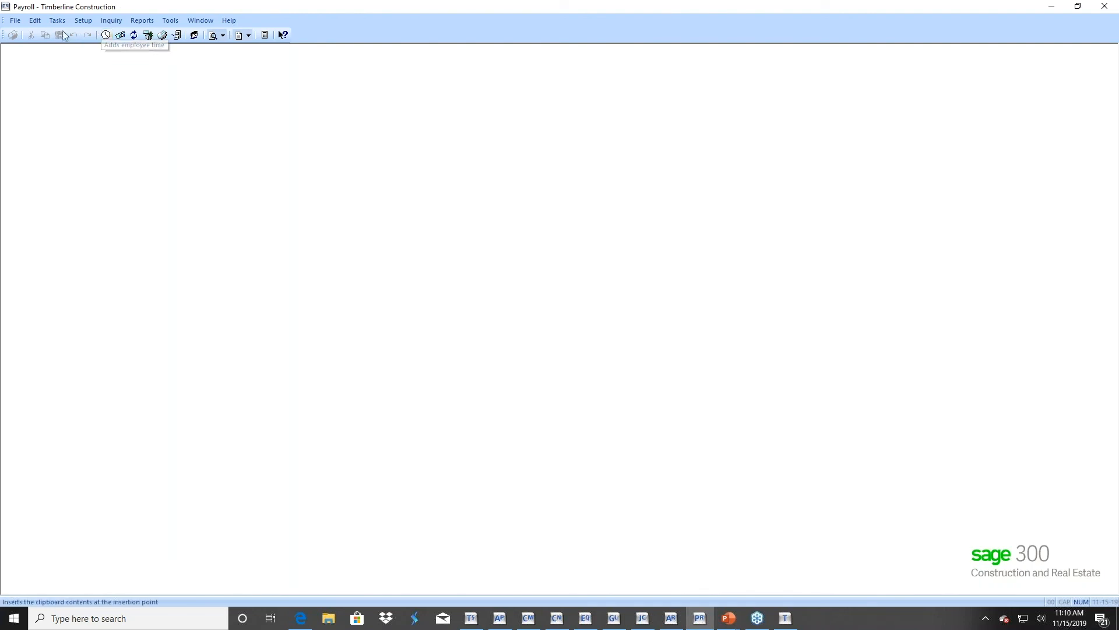
Start a File Tools backup operation and add the payroll master file master.PRM from the Construction Sample Data folder
{"action": "left_click", "coordinate": [169, 22]}
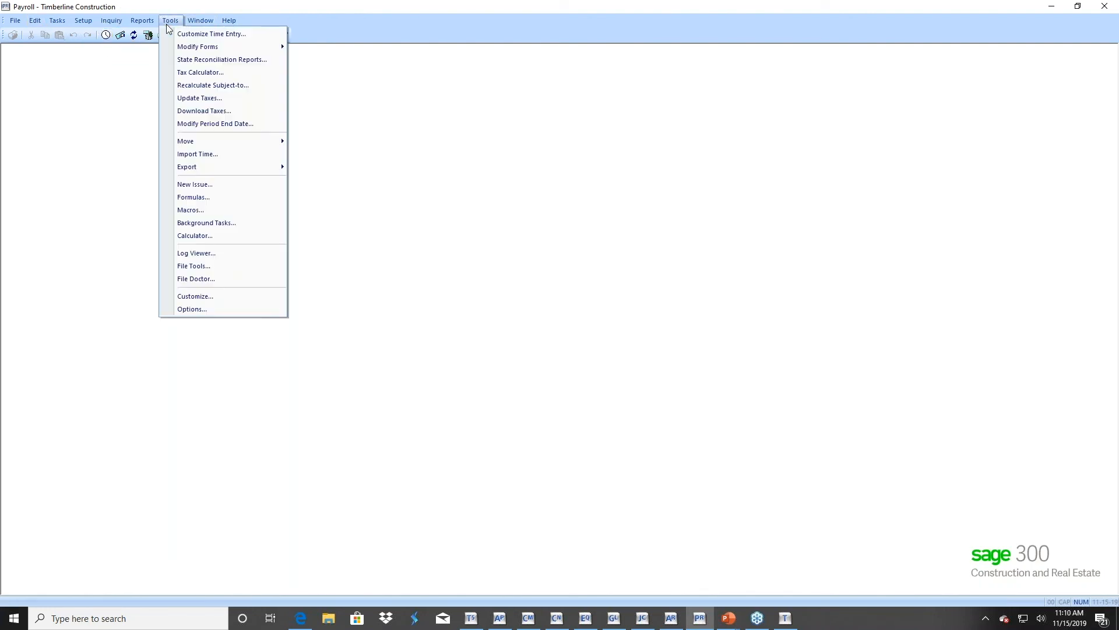
{"action": "left_click", "coordinate": [217, 268]}
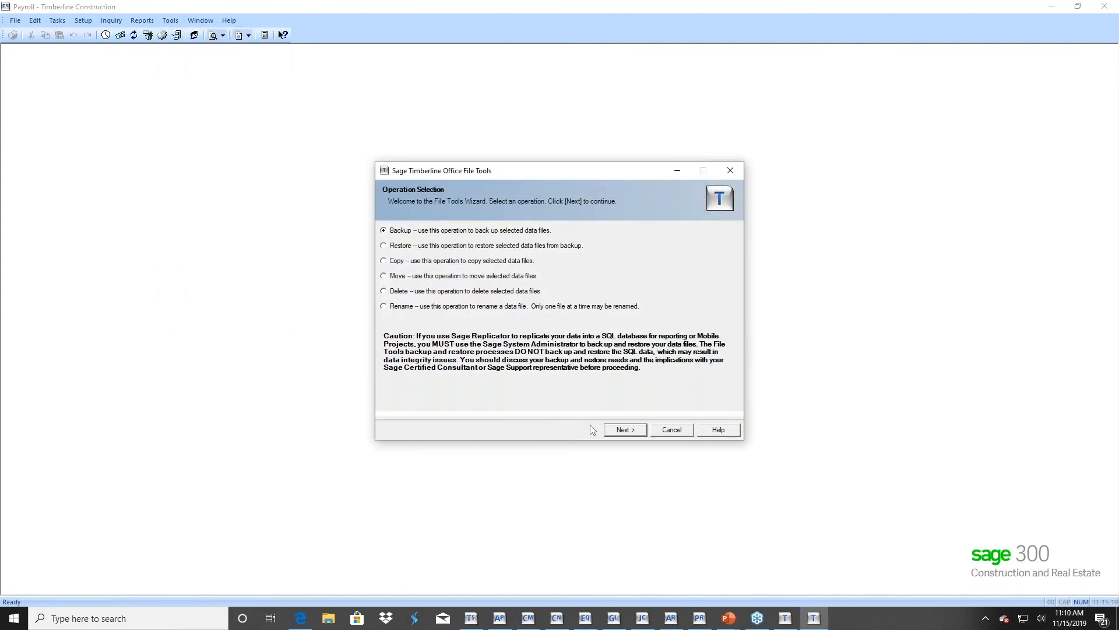
{"action": "left_click", "coordinate": [615, 431]}
{"action": "left_click", "coordinate": [516, 405]}
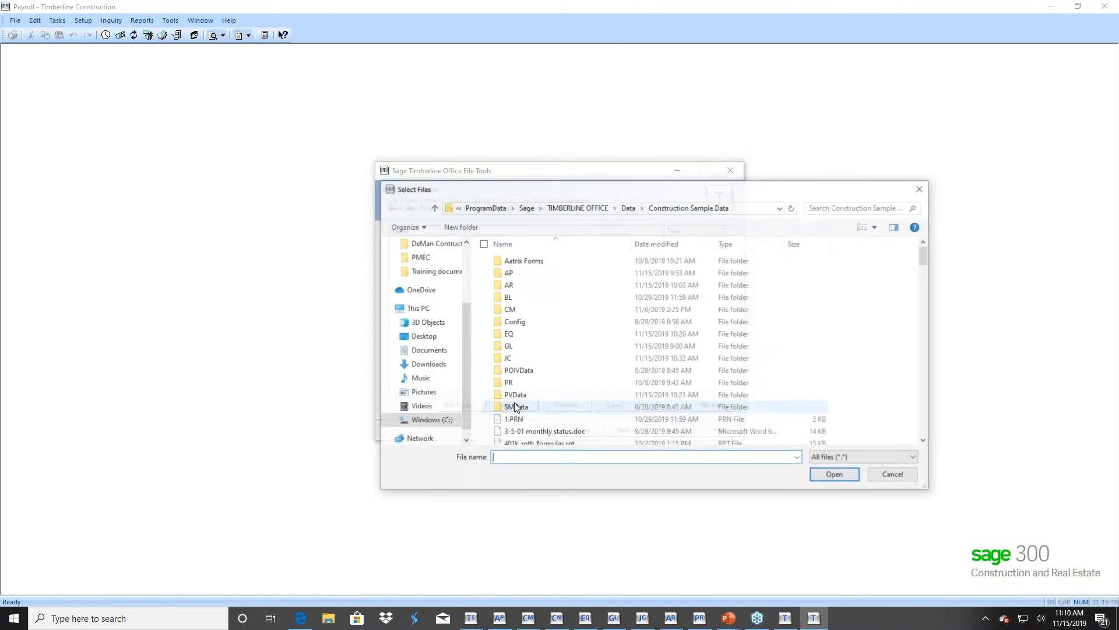
{"action": "type", "text": "mar"}
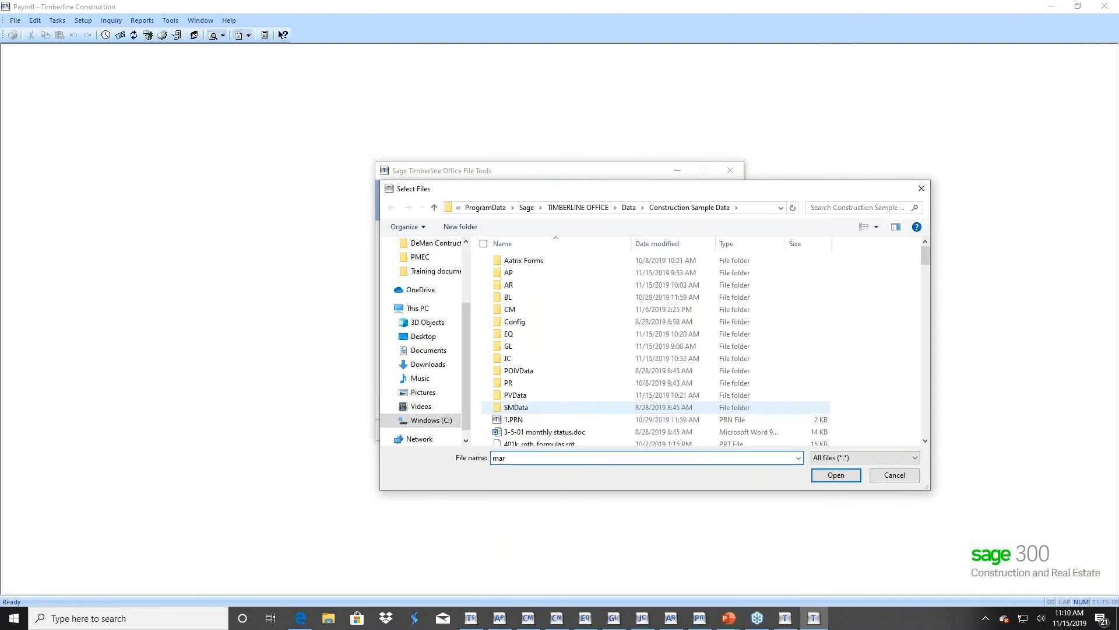
{"action": "type", "text": "ster"}
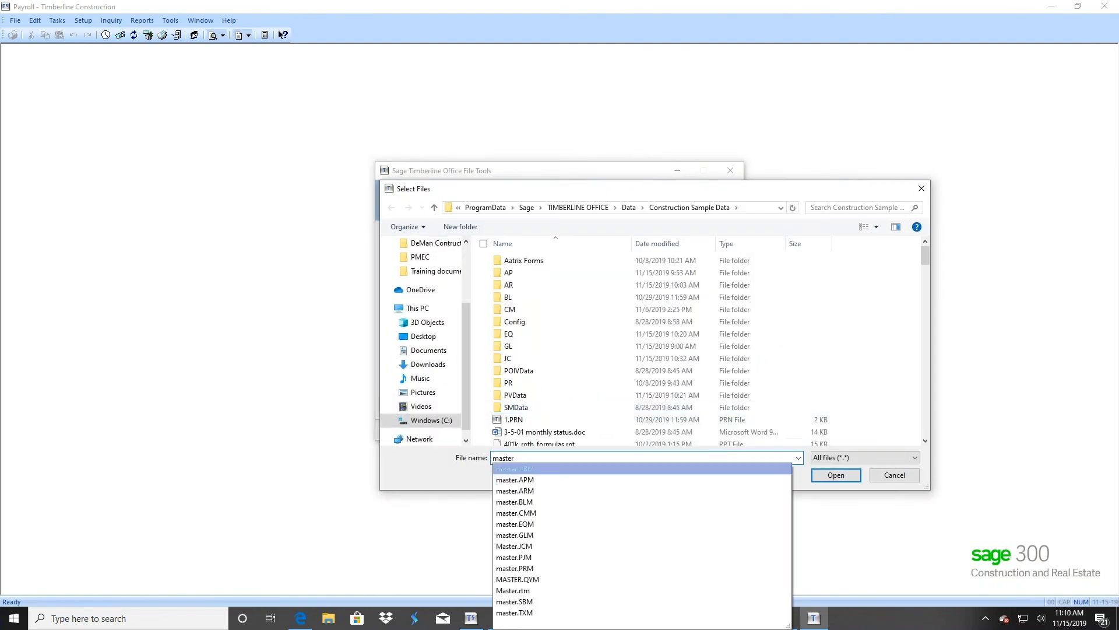
{"action": "left_click", "coordinate": [532, 570]}
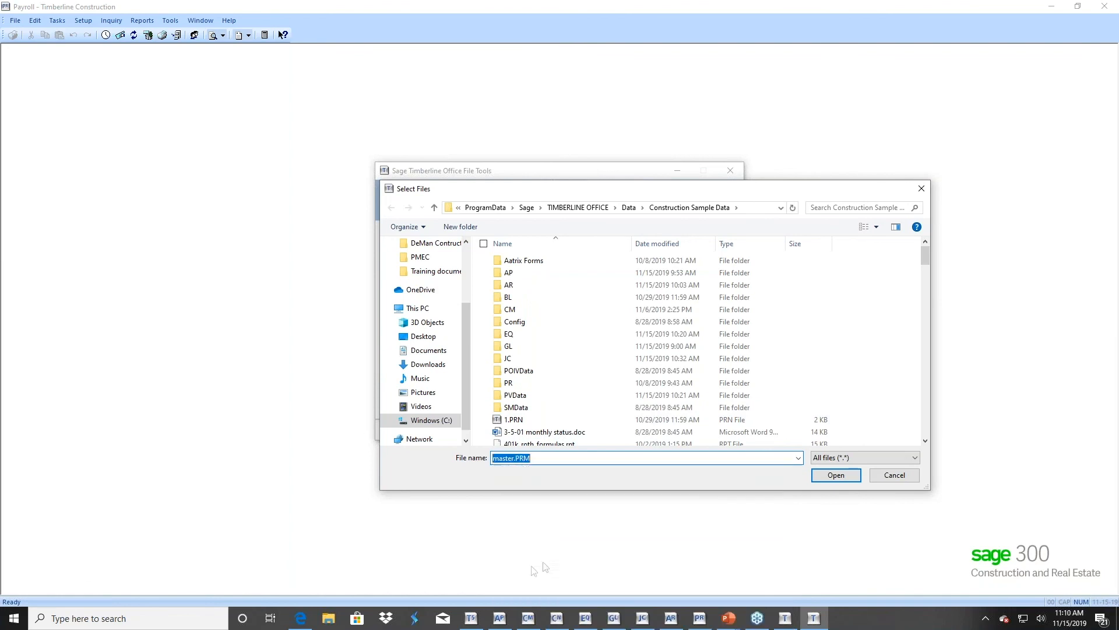
{"action": "left_click", "coordinate": [836, 475]}
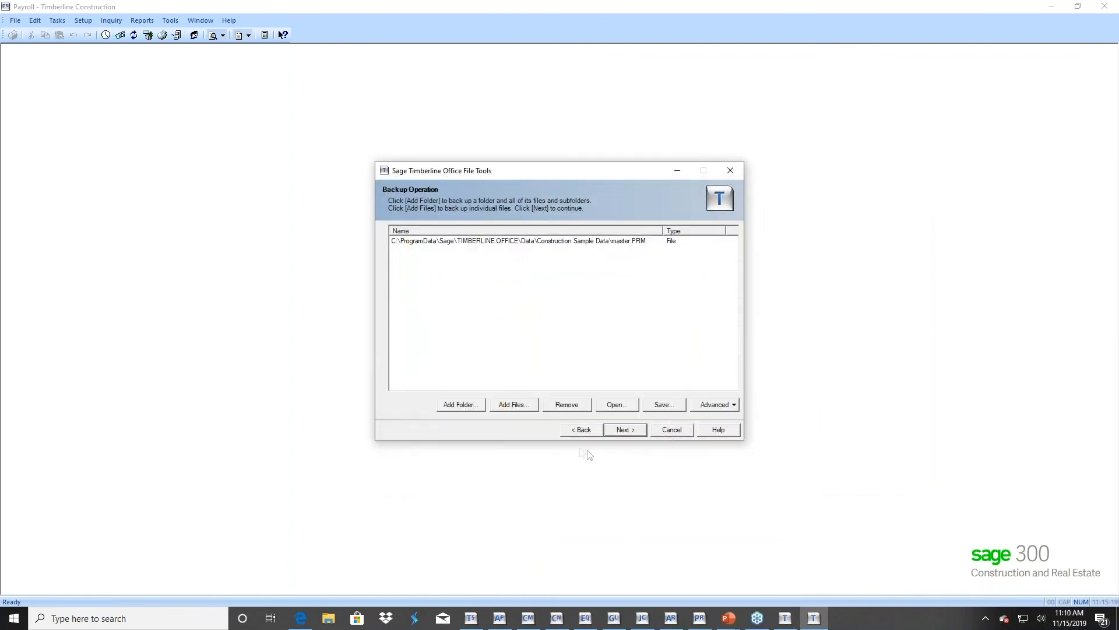
Add the current payroll transaction file current.PRT to the backup list
{"action": "left_click", "coordinate": [513, 404]}
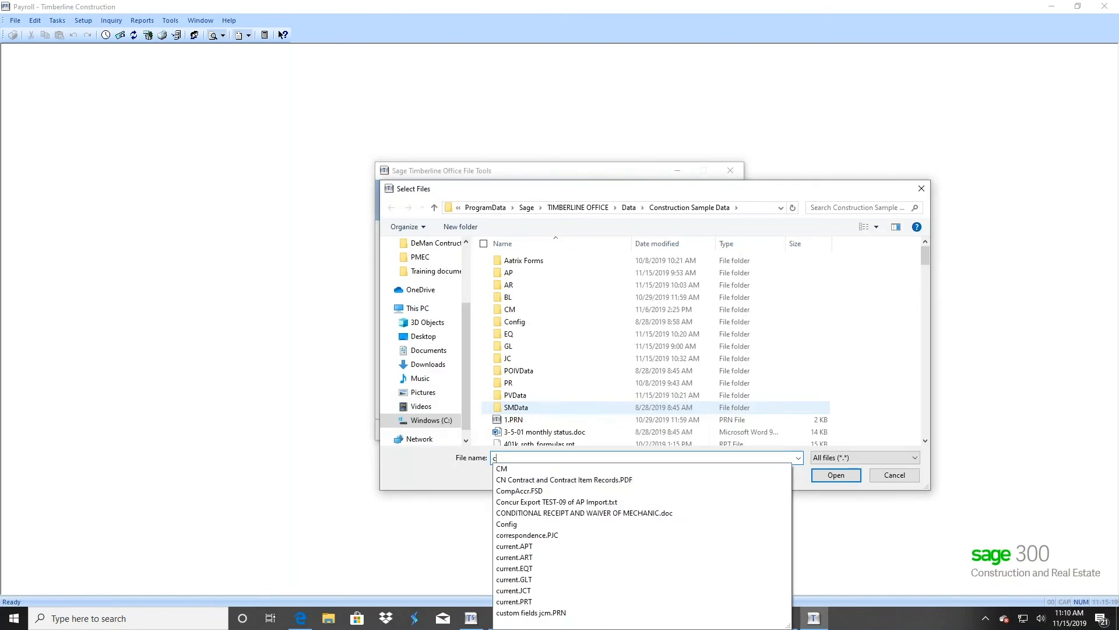
{"action": "type", "text": "curr"}
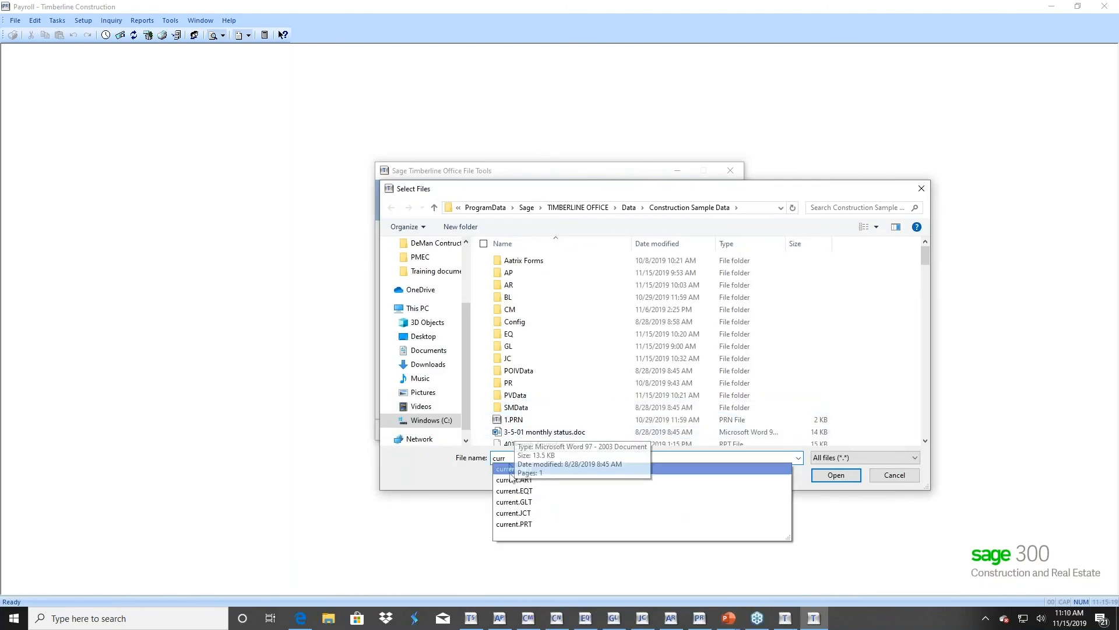
{"action": "left_click", "coordinate": [525, 525]}
{"action": "left_click", "coordinate": [836, 474]}
{"action": "left_click", "coordinate": [461, 405]}
{"action": "left_click", "coordinate": [611, 418]}
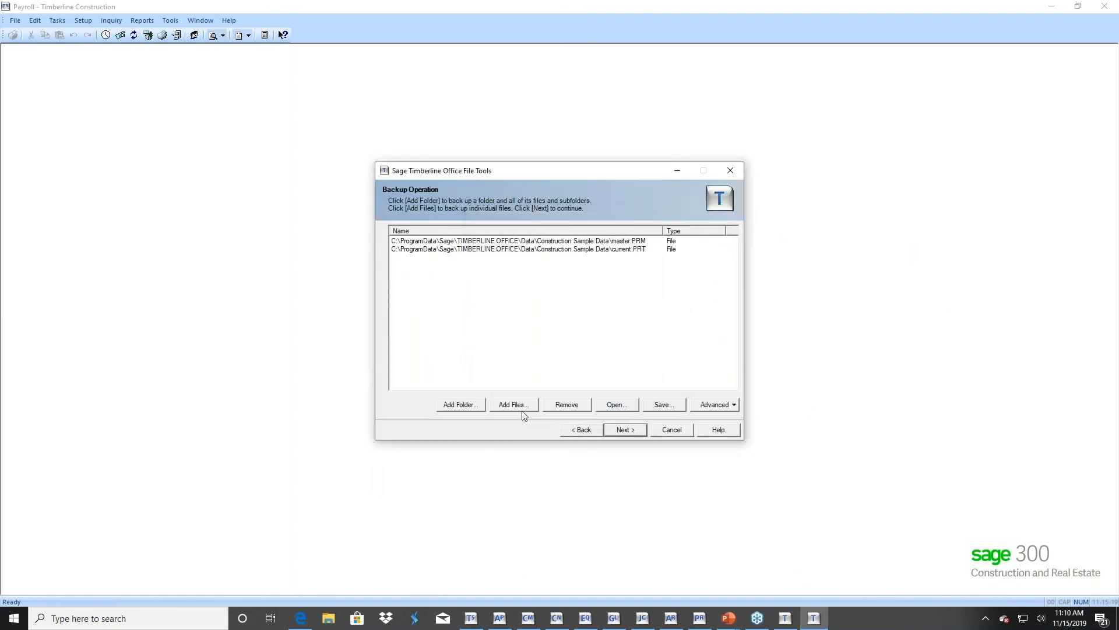
{"action": "left_click", "coordinate": [514, 406]}
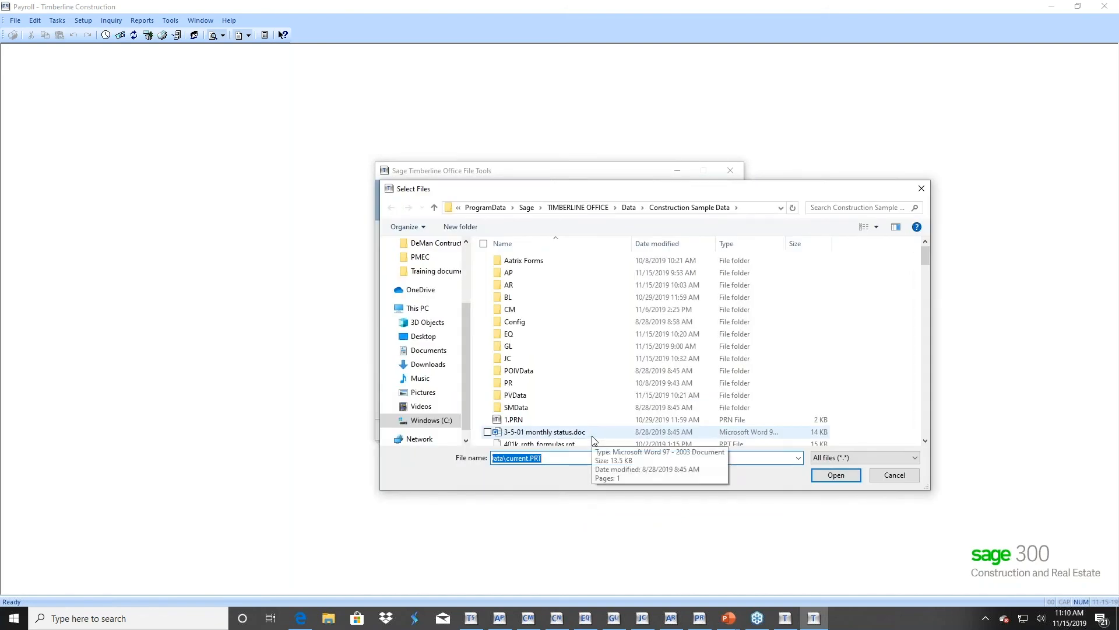
{"action": "type", "text": "Histor"}
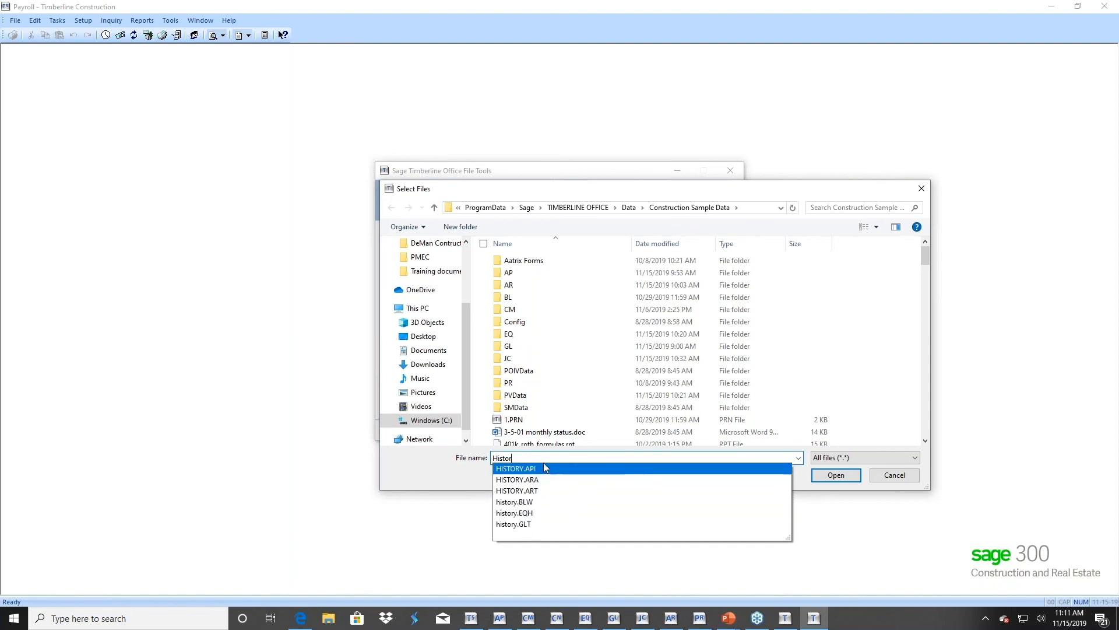
{"action": "key", "text": "BackSpace"}
{"action": "key", "text": "BackSpace"}
{"action": "key", "text": "BackSpace"}
{"action": "key", "text": "BackSpace"}
{"action": "key", "text": "BackSpace"}
{"action": "key", "text": "BackSpace"}
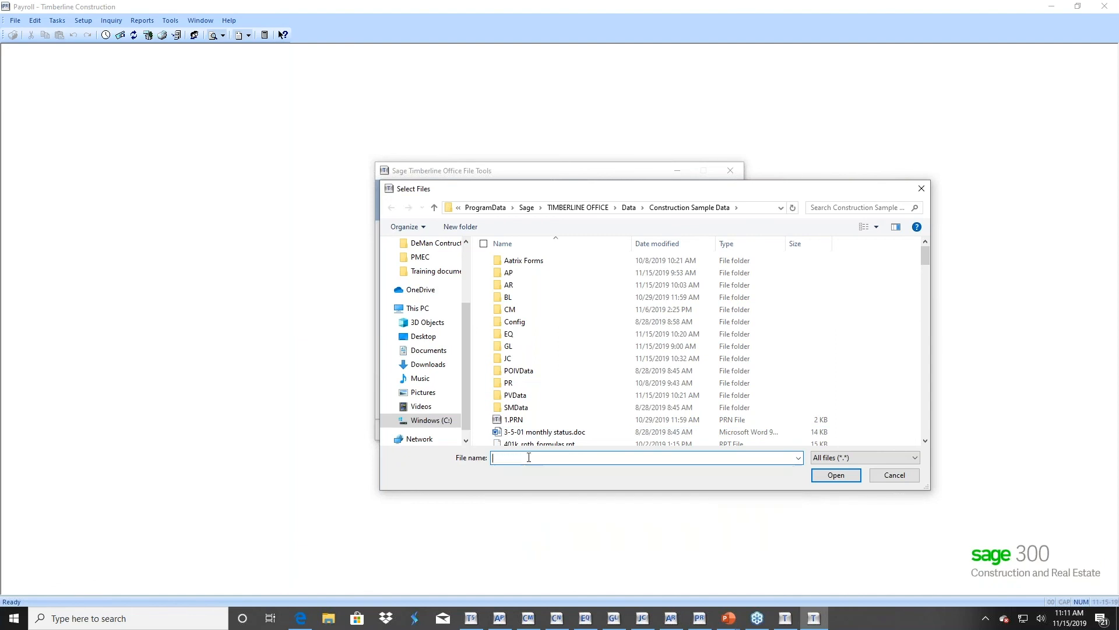
{"action": "left_click", "coordinate": [894, 475]}
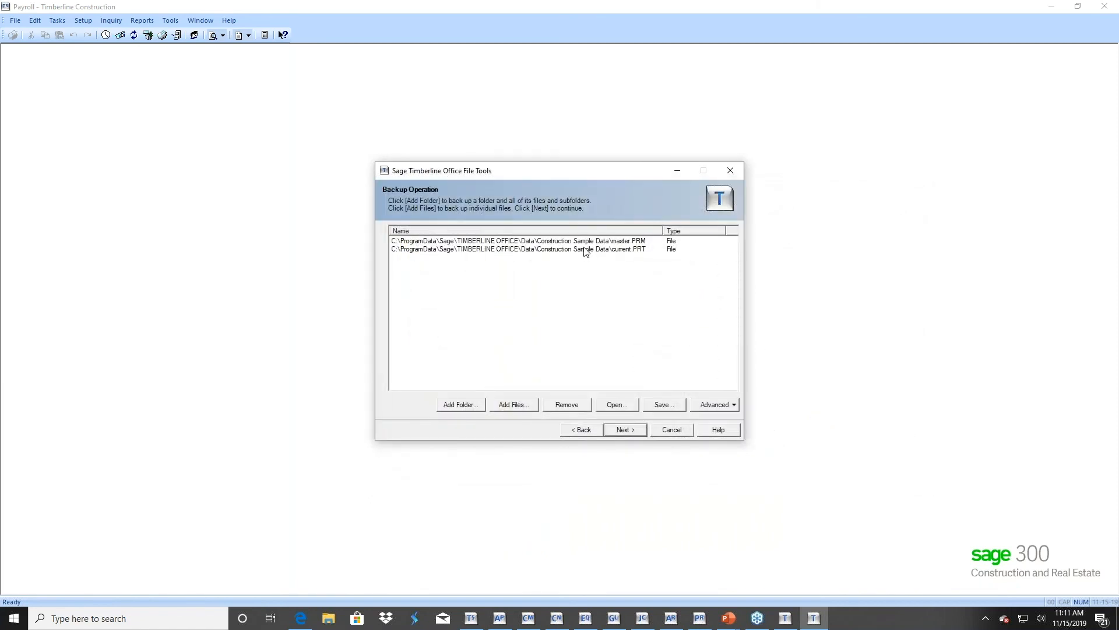
Set the backup destination to the Desktop and name the archive 2019 PR Backup
{"action": "left_click", "coordinate": [627, 434]}
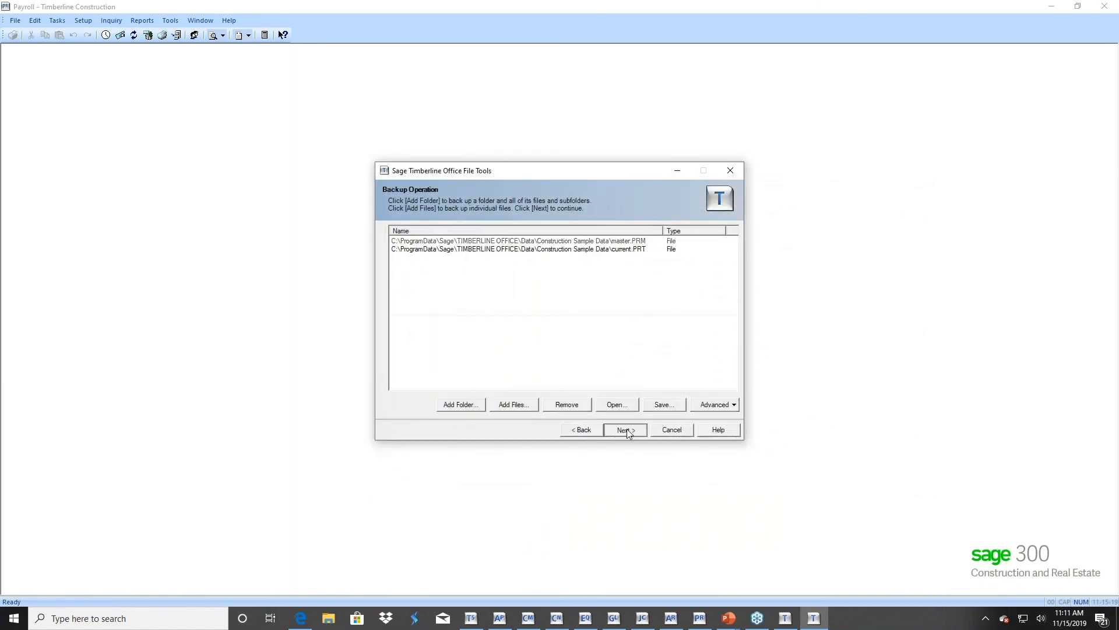
{"action": "left_click", "coordinate": [717, 242]}
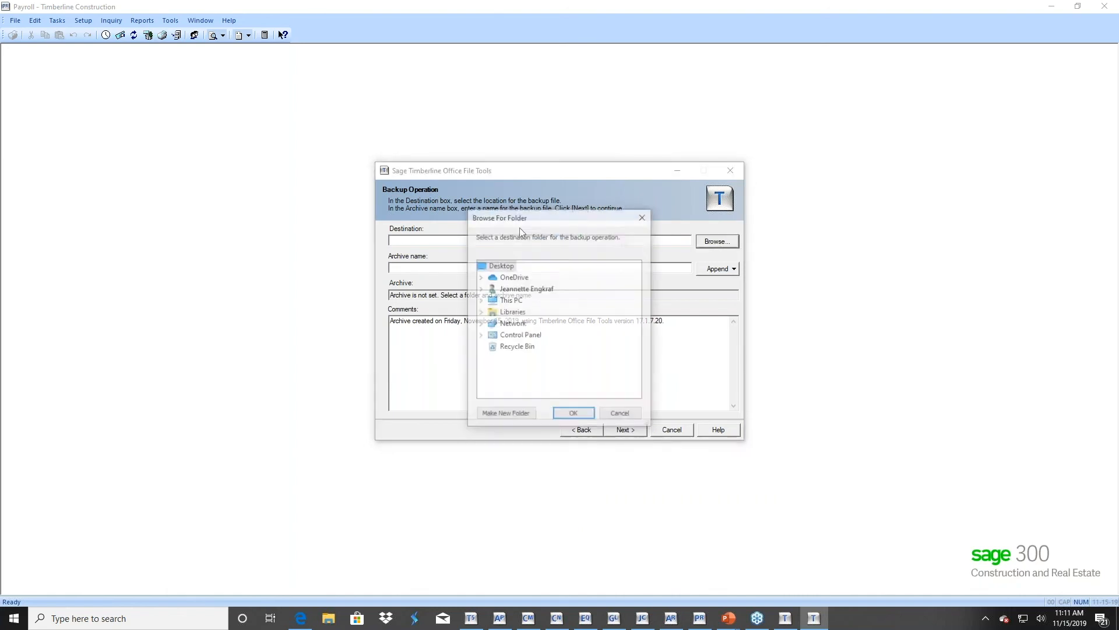
{"action": "left_click", "coordinate": [574, 414]}
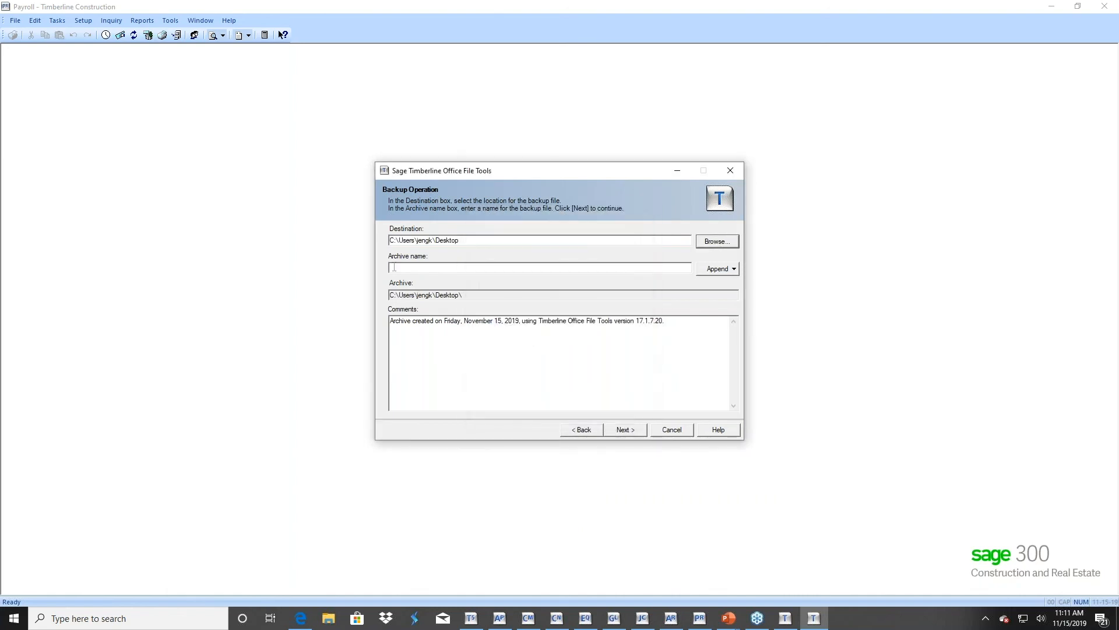
{"action": "left_click", "coordinate": [395, 269]}
{"action": "type", "text": "2019 PR Backup"}
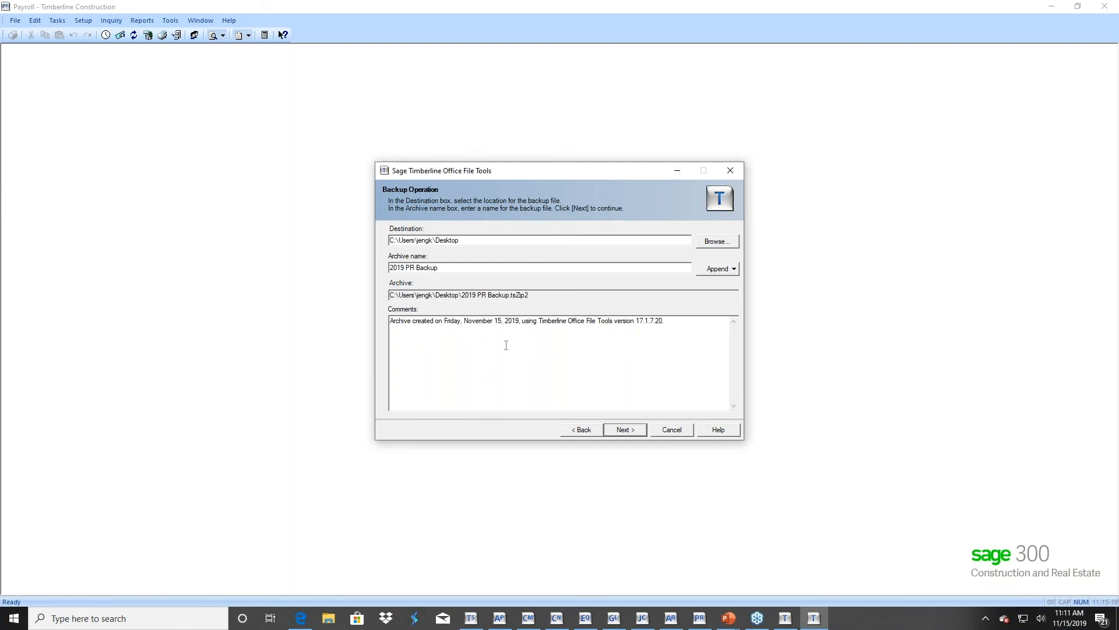
Accept the verified file list, run the payroll backup and finish the File Tools wizard
{"action": "left_click", "coordinate": [623, 430]}
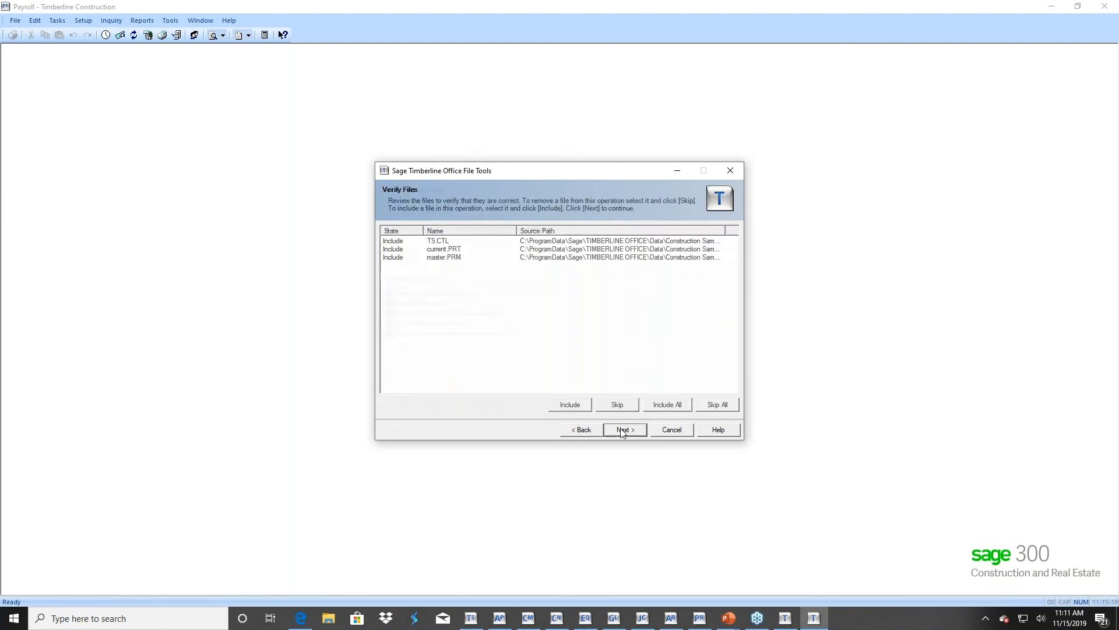
{"action": "left_click", "coordinate": [623, 431]}
{"action": "left_click", "coordinate": [622, 431]}
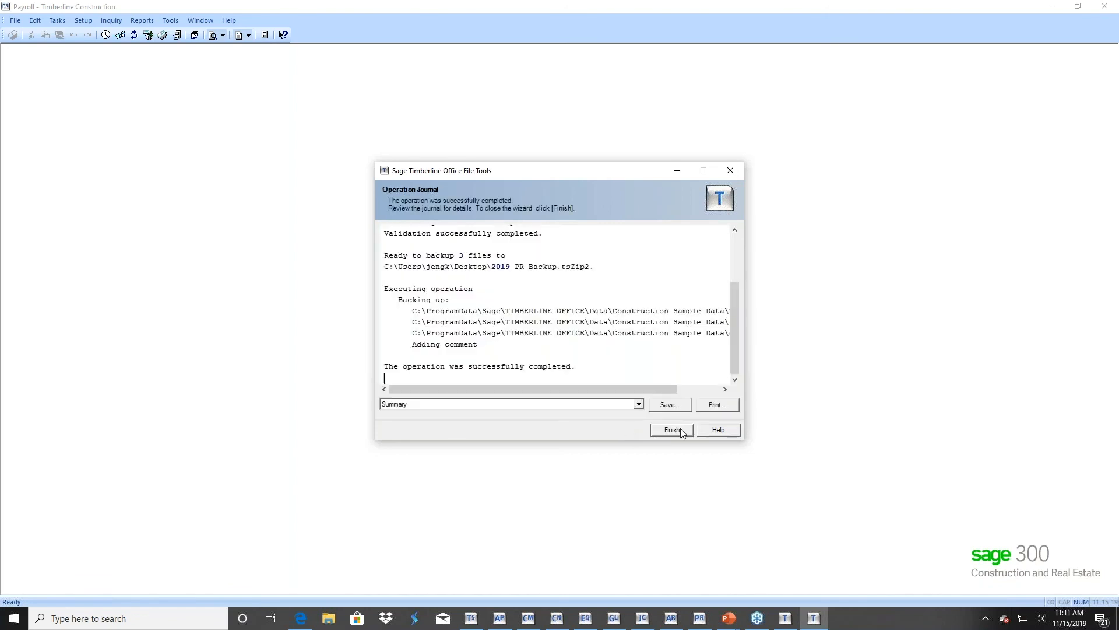
{"action": "left_click", "coordinate": [672, 430]}
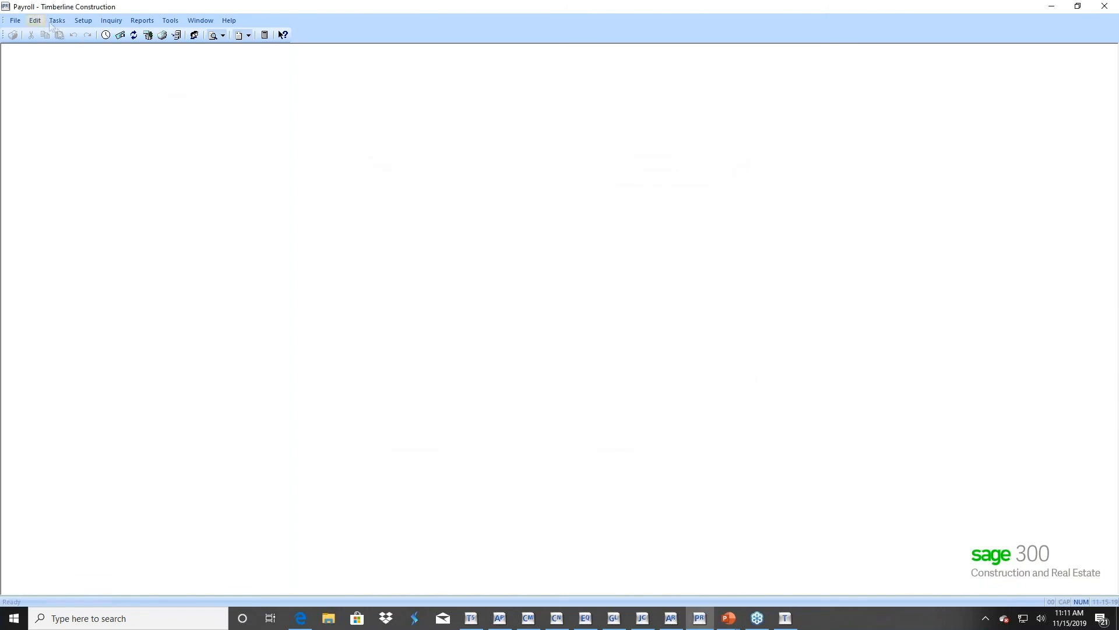
View the payroll Close Year print selection, cancel it without starting, and switch to the PowerPoint slide show
{"action": "left_click", "coordinate": [57, 20]}
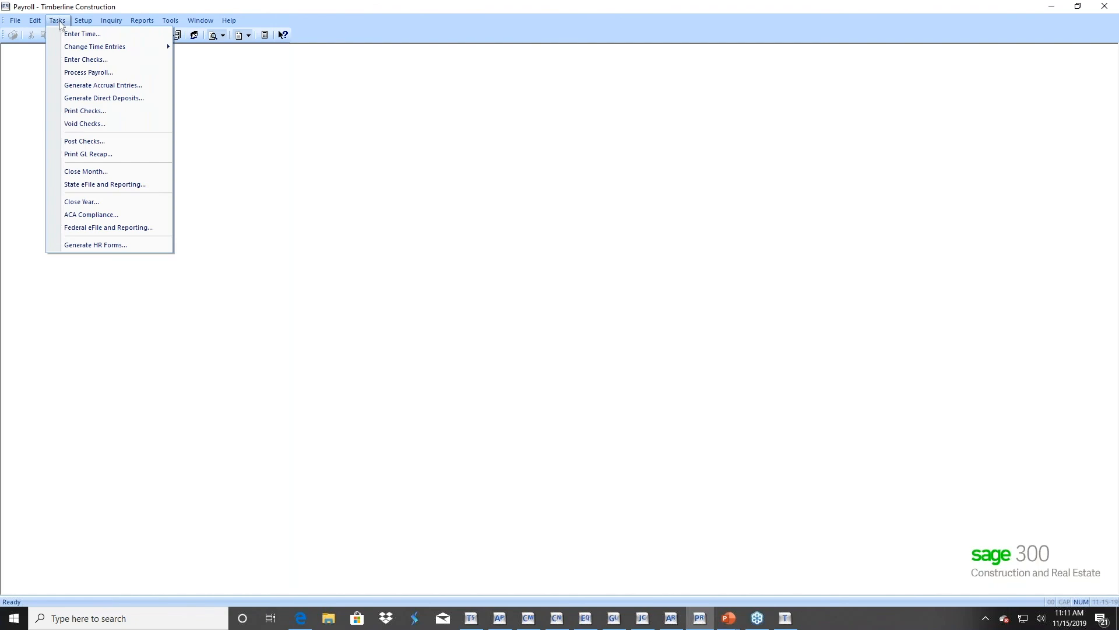
{"action": "left_click", "coordinate": [83, 202]}
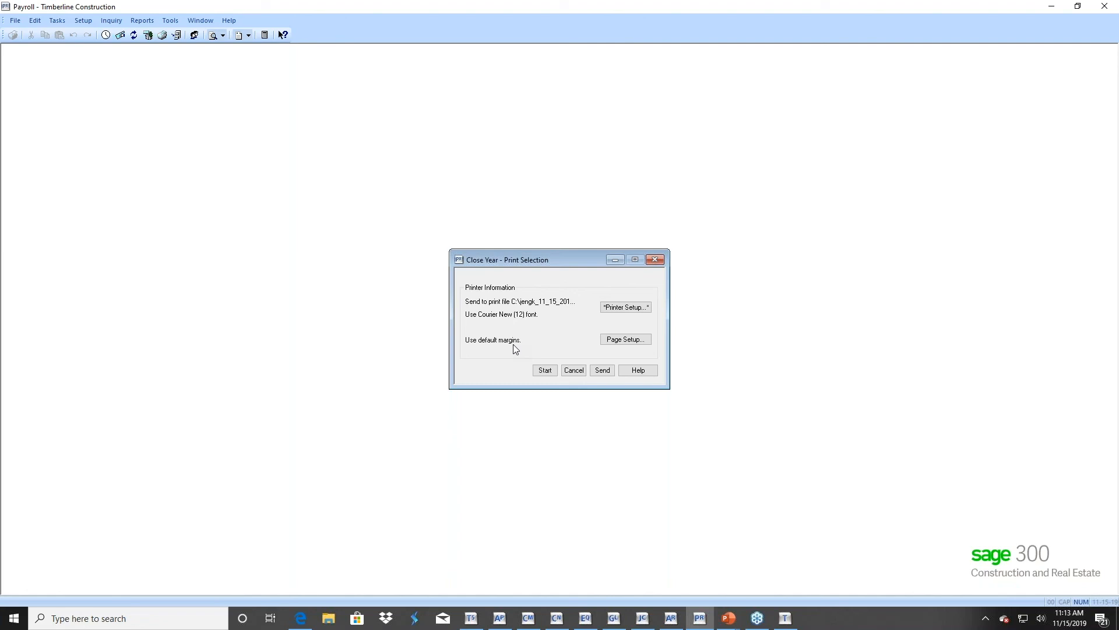
{"action": "left_click", "coordinate": [573, 370]}
{"action": "left_click", "coordinate": [728, 619]}
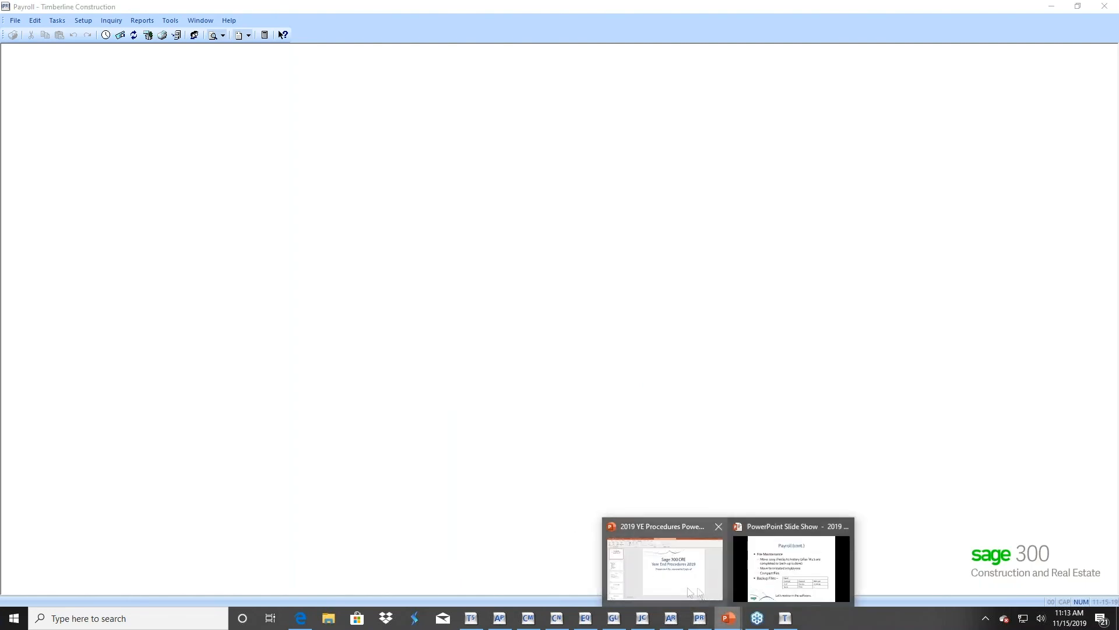
{"action": "left_click", "coordinate": [760, 567]}
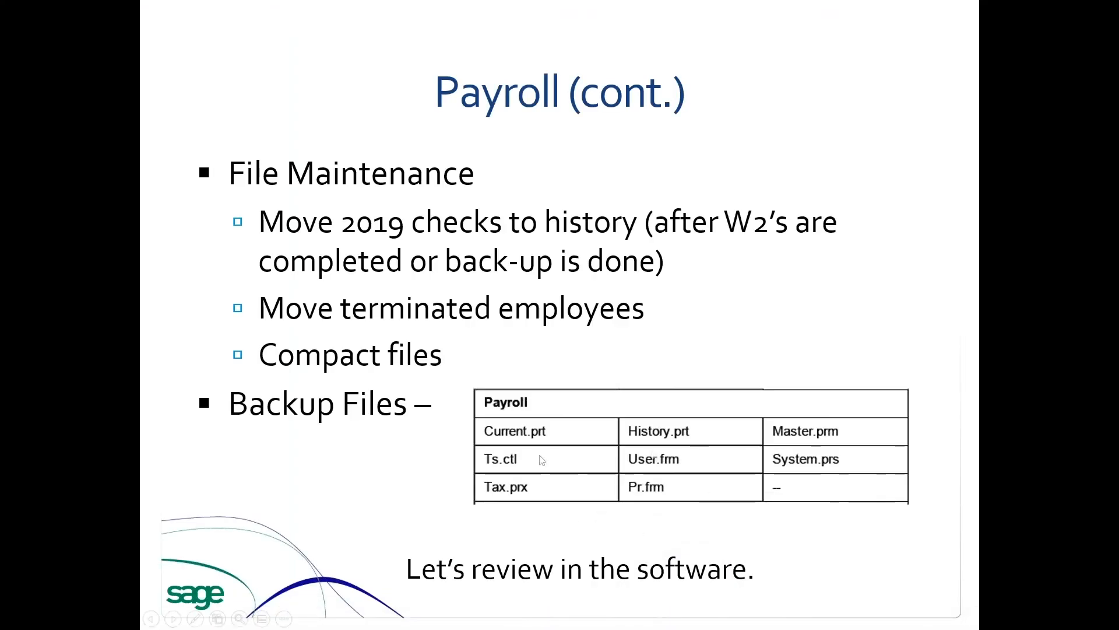